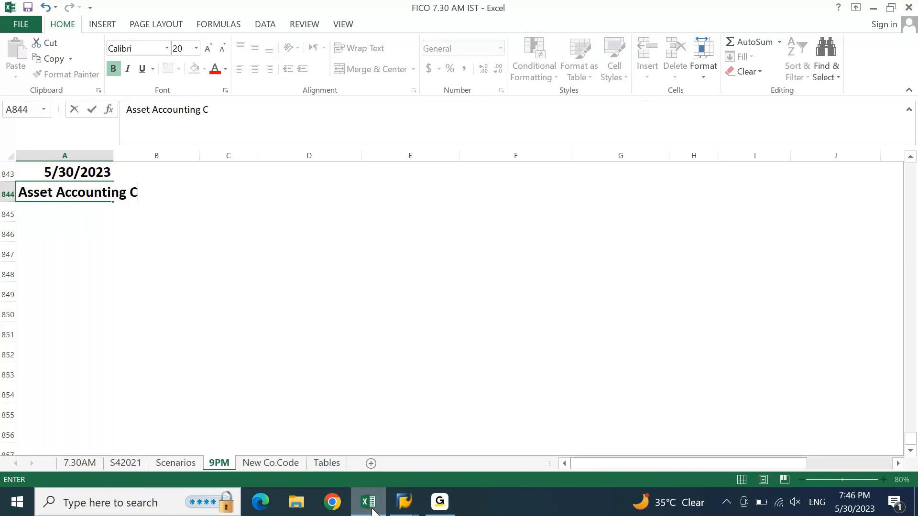
- Complete the title in cell A844 so that it reads "Asset Accounting Configuration"
{"action": "type", "text": "rato"}
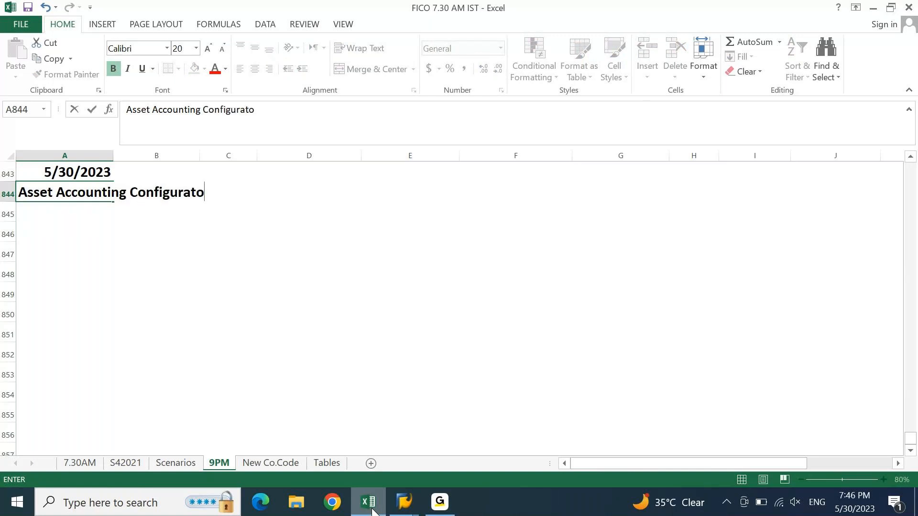
{"action": "key", "text": "BackSpace"}
{"action": "type", "text": "ion"}
{"action": "key", "text": "Return"}
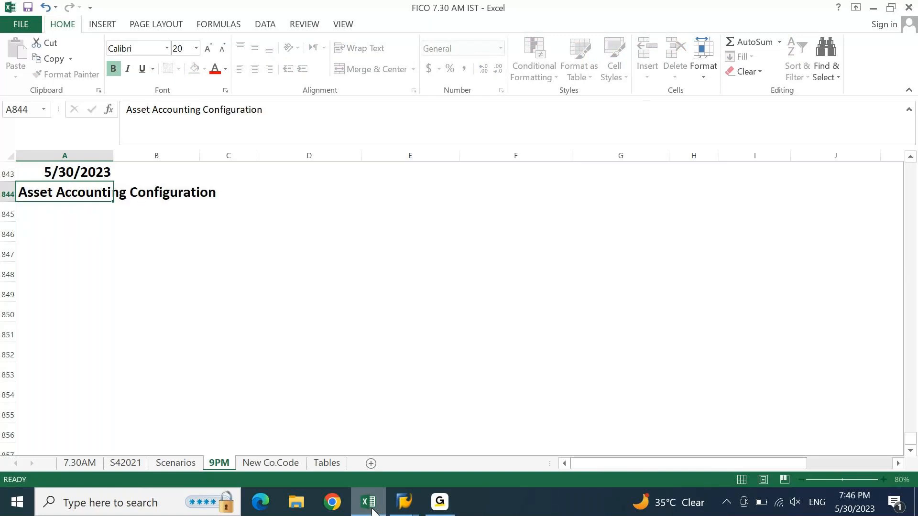
- Fill the title cells A844 to C844 with yellow
{"action": "key", "text": "Up"}
{"action": "key", "text": "shift+Right"}
{"action": "key", "text": "shift+Right"}
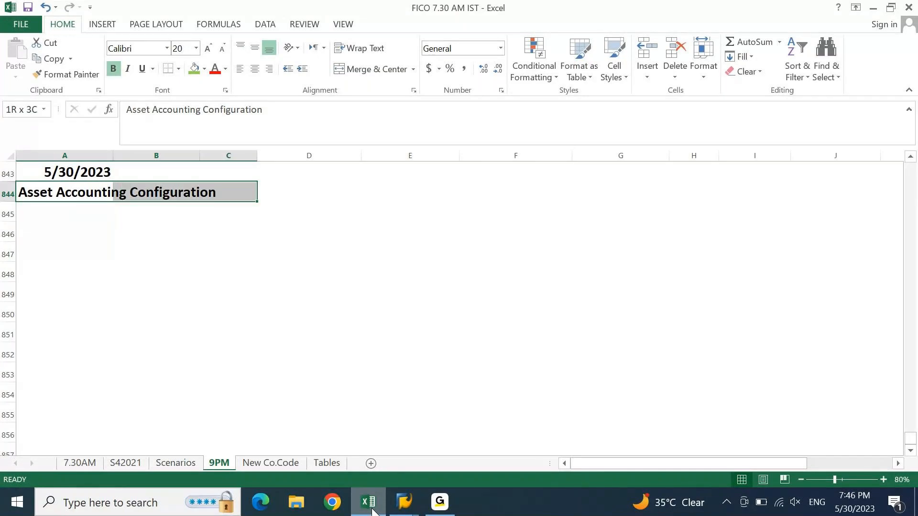
{"action": "left_click", "coordinate": [204, 71]}
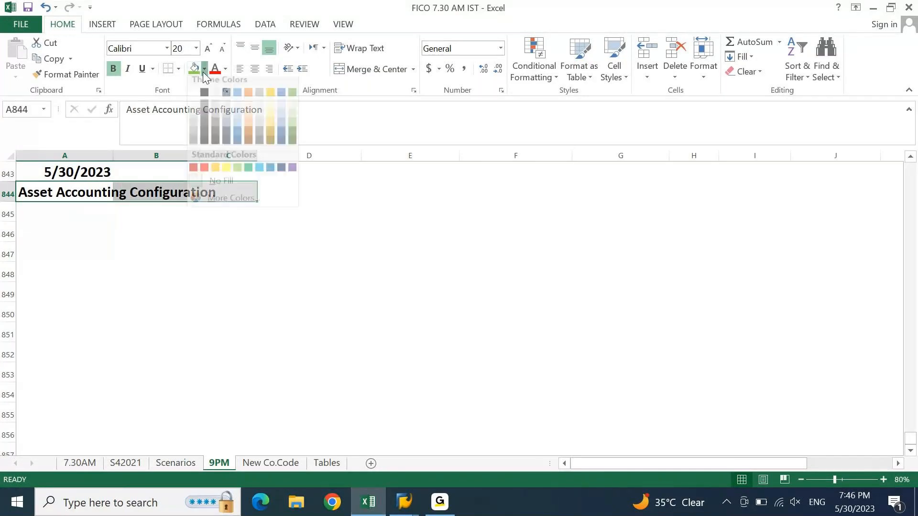
{"action": "left_click", "coordinate": [223, 174]}
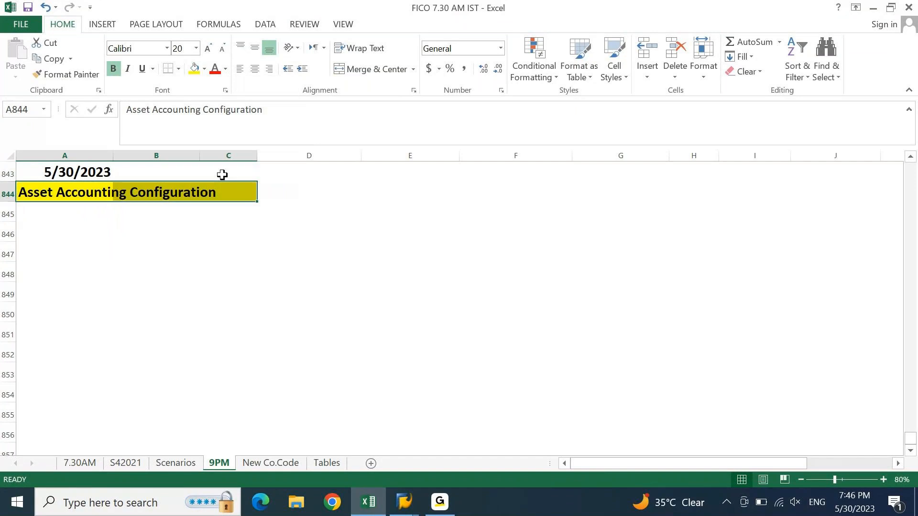
{"action": "key", "text": "Tab"}
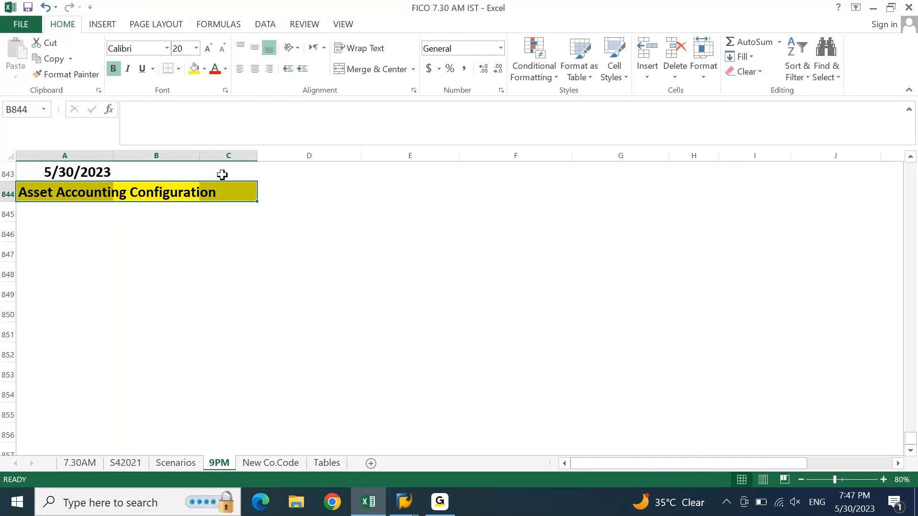
{"action": "key", "text": "Down"}
{"action": "key", "text": "Down"}
{"action": "key", "text": "Down"}
{"action": "key", "text": "Left"}
{"action": "key", "text": "Up"}
{"action": "key", "text": "Up"}
{"action": "key", "text": "Up"}
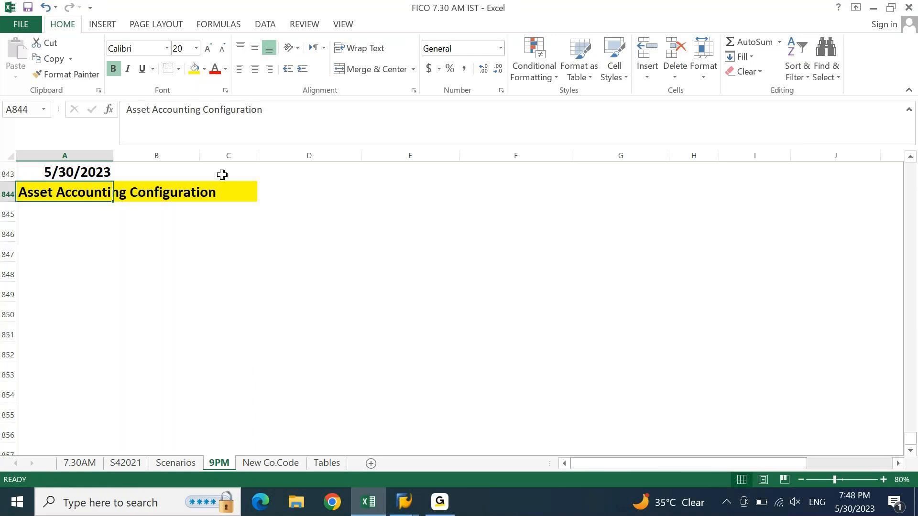
- Enter the heading "Pre-requisites" in cell A846 and fill that cell with yellow
{"action": "key", "text": "Down"}
{"action": "key", "text": "Down"}
{"action": "key", "text": "Down"}
{"action": "key", "text": "ctrl+Up"}
{"action": "key", "text": "Down"}
{"action": "key", "text": "Down"}
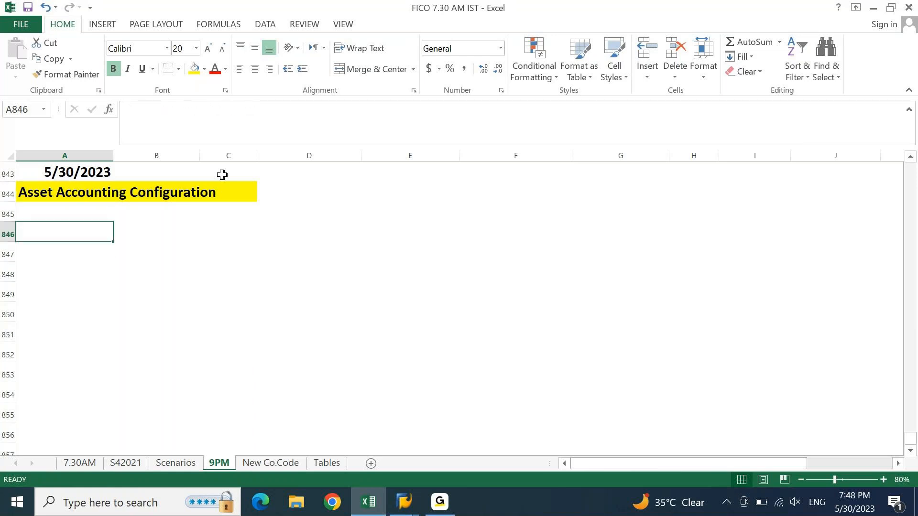
{"action": "type", "text": "Pre-requis"}
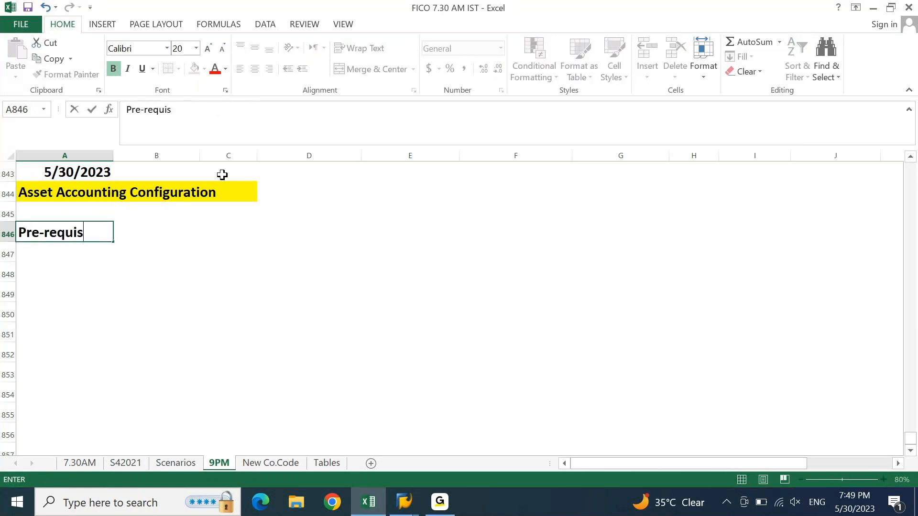
{"action": "type", "text": "ites f"}
{"action": "key", "text": "BackSpace"}
{"action": "key", "text": "BackSpace"}
{"action": "key", "text": "Return"}
{"action": "key", "text": "Up"}
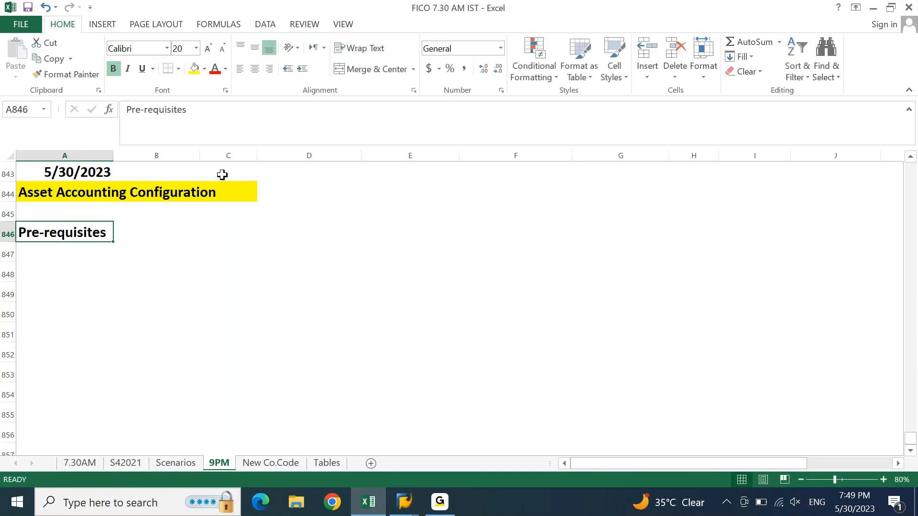
{"action": "left_click", "coordinate": [197, 73]}
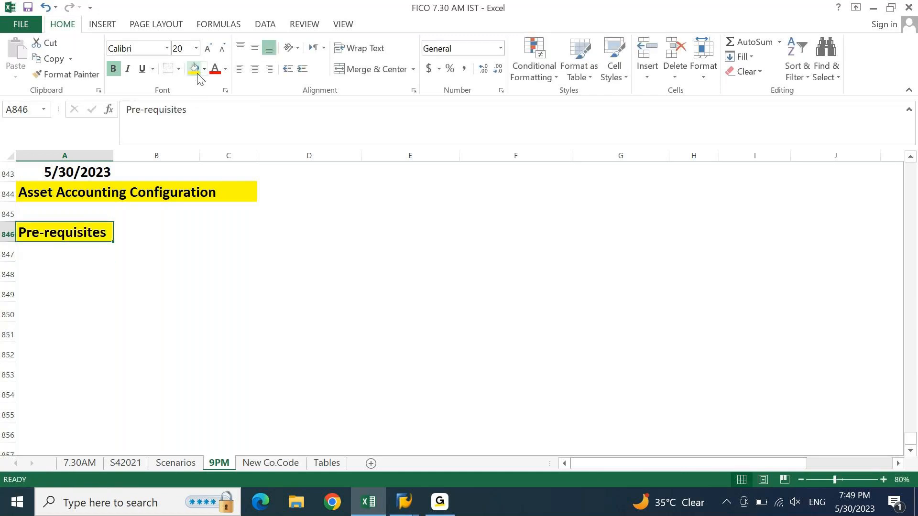
- Enter the first prerequisite, "1. Leading Ledger & Non Leading Ledger", in cell A847
{"action": "key", "text": "Down"}
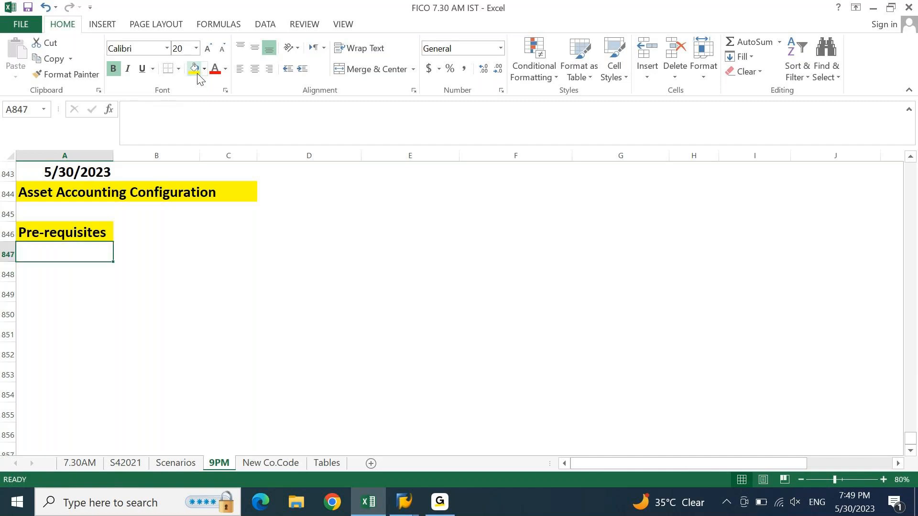
{"action": "type", "text": "1."}
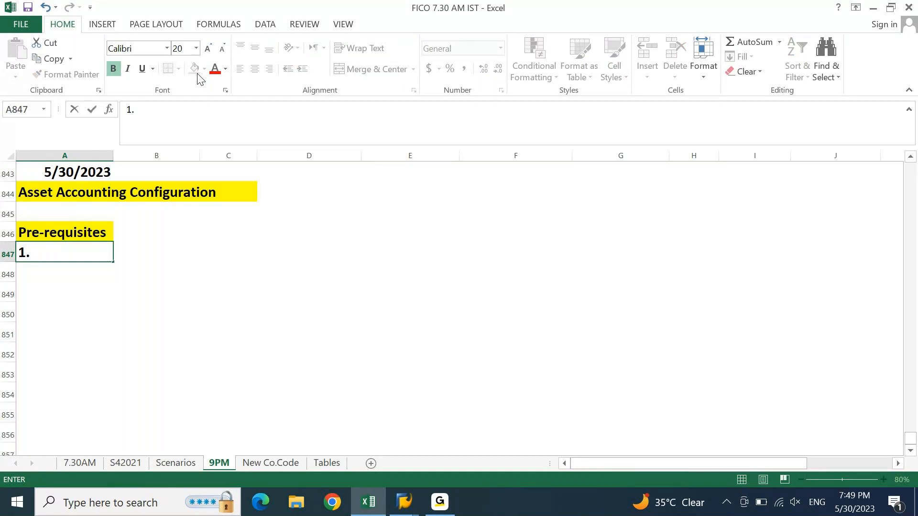
{"action": "type", "text": "Leading "}
{"action": "type", "text": "Led"}
{"action": "type", "text": "her"}
{"action": "key", "text": "BackSpace"}
{"action": "key", "text": "BackSpace"}
{"action": "key", "text": "BackSpace"}
{"action": "type", "text": "e"}
{"action": "key", "text": "BackSpace"}
{"action": "type", "text": "ger "}
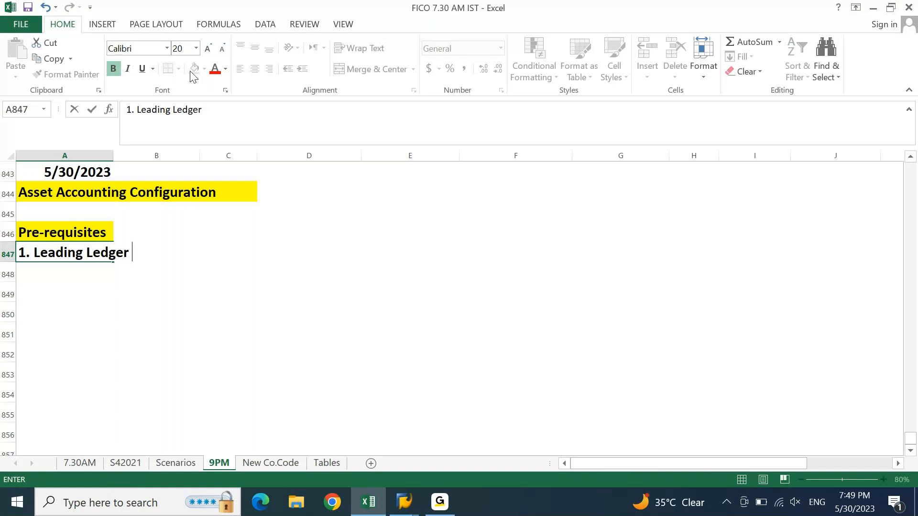
{"action": "type", "text": "& Non Le"}
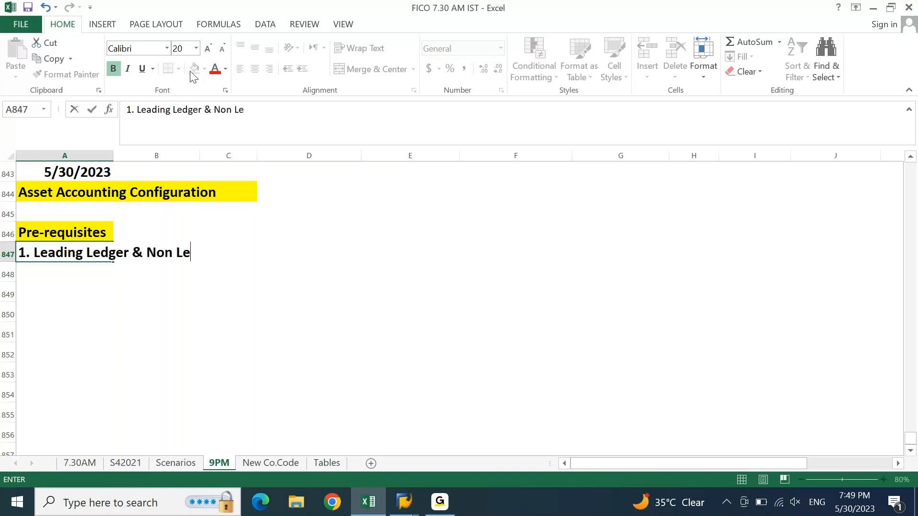
{"action": "type", "text": "ading Ledger"}
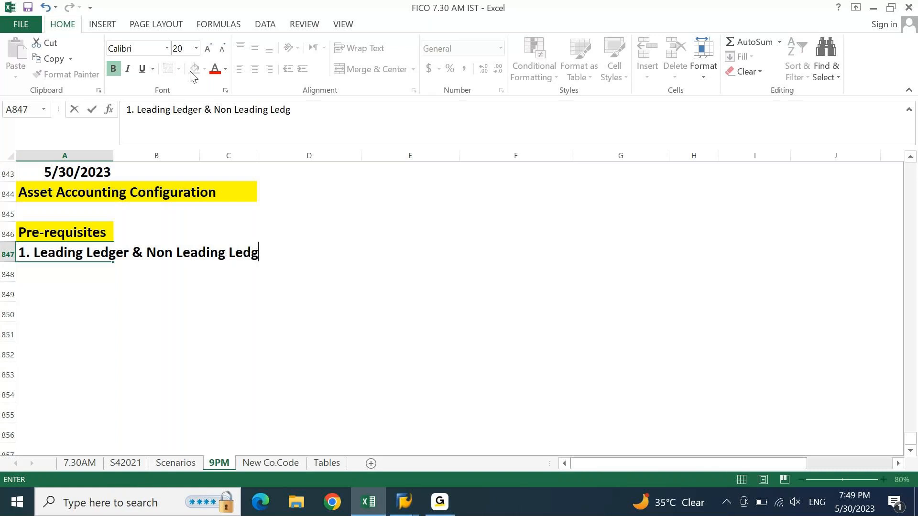
{"action": "key", "text": "Return"}
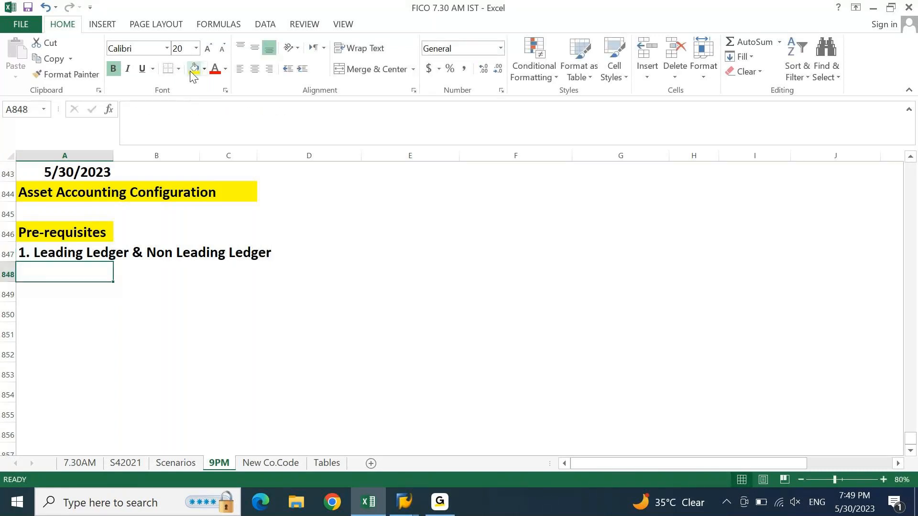
- Enter the second prerequisite, "2. Local Currency & Group Currency", in cell A848
{"action": "key", "text": "Return"}
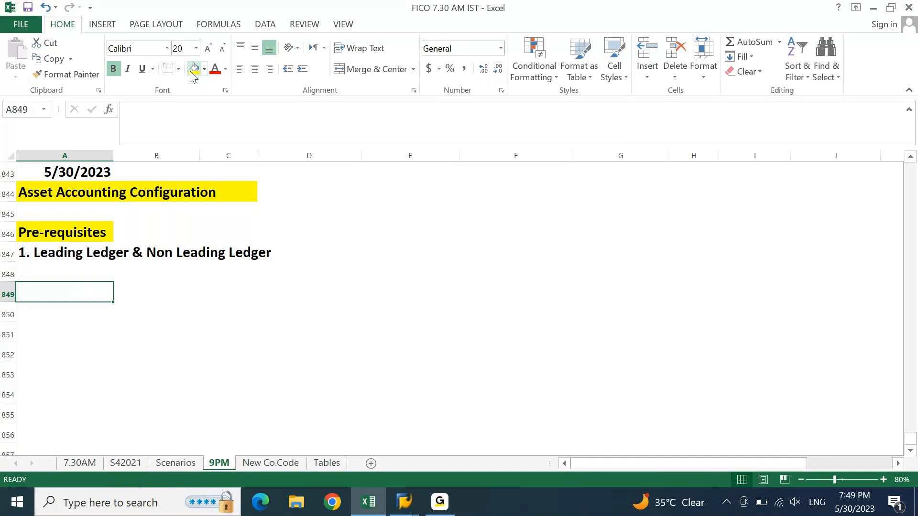
{"action": "key", "text": "Up"}
{"action": "type", "text": "2. Local Currency"}
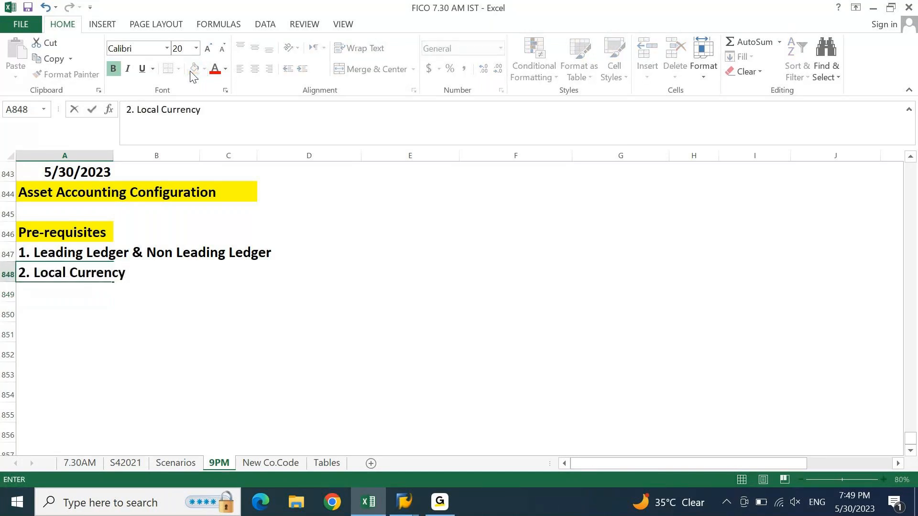
{"action": "type", "text": " & Group C"}
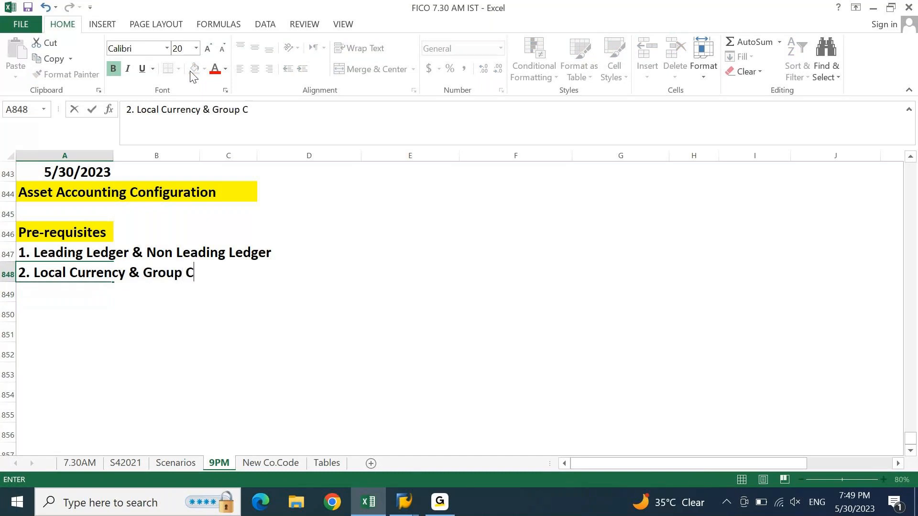
{"action": "type", "text": "urrency"}
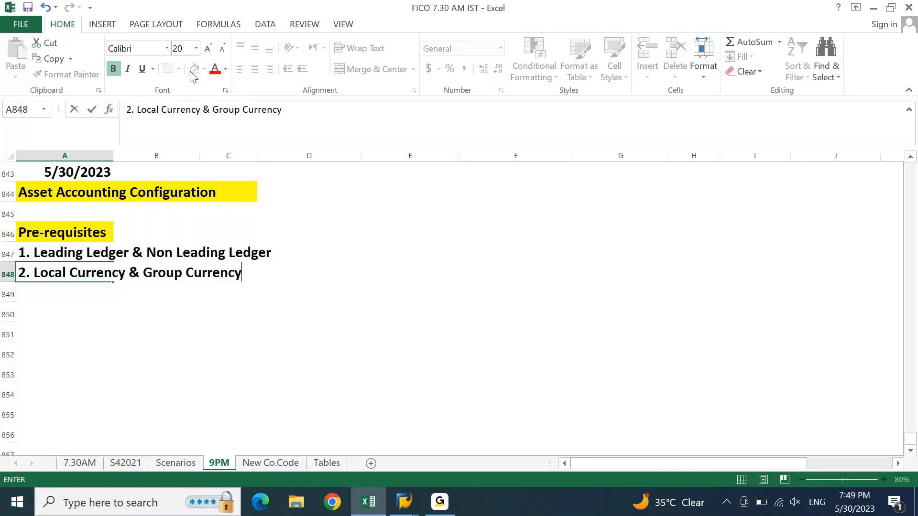
{"action": "key", "text": "Return"}
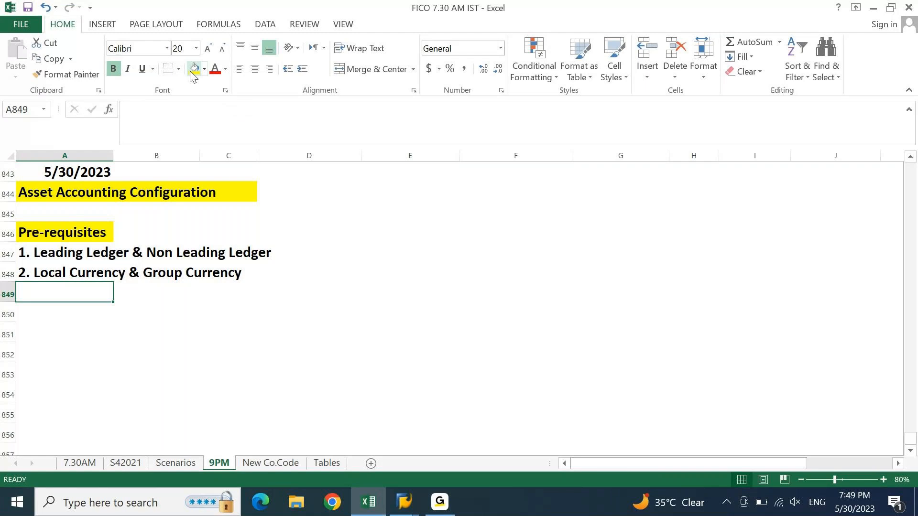
- Enter the third prerequisite, "3. Accounting Principles", in cell A849
{"action": "type", "text": "3. Accounting Principl"}
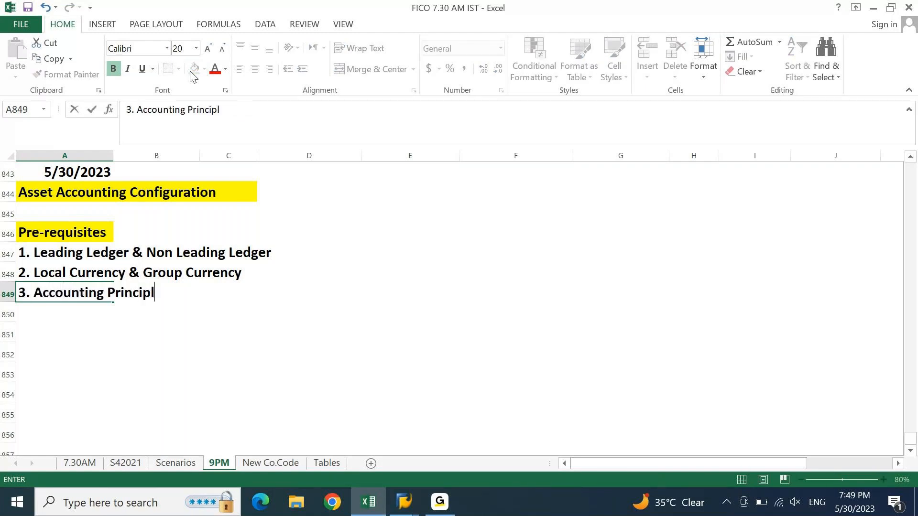
{"action": "type", "text": "es"}
{"action": "key", "text": "Return"}
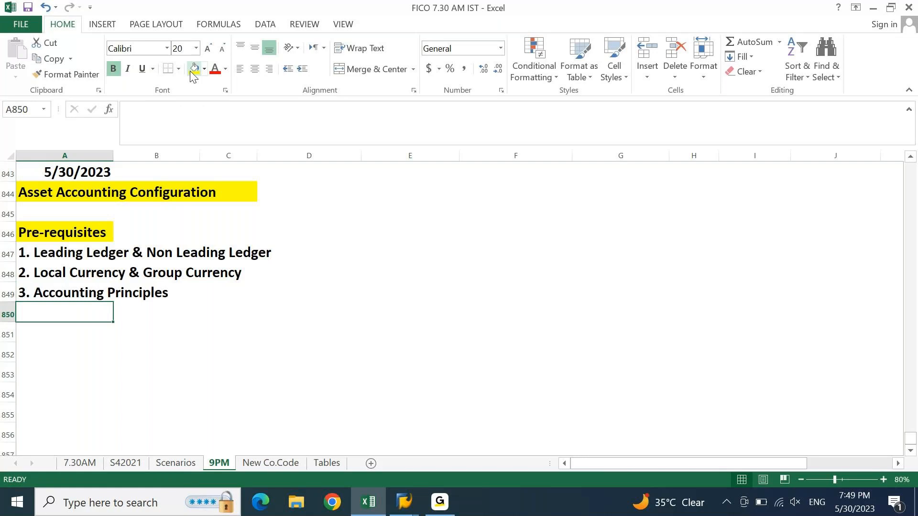
- Enter the fourth prerequisite, "4. Multiple Fiscal Year Variants", in cell A850
{"action": "type", "text": "4. "}
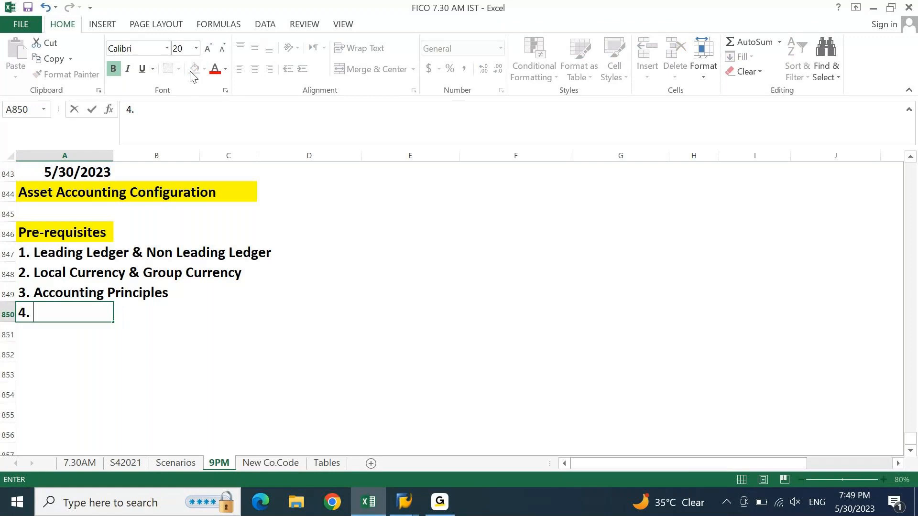
{"action": "type", "text": "Multil"}
{"action": "key", "text": "BackSpace"}
{"action": "type", "text": "ple Fiscal "}
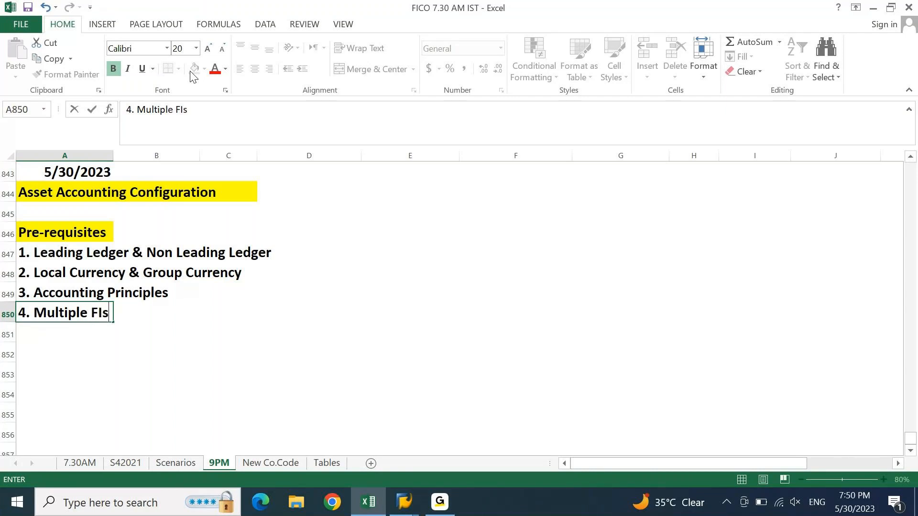
{"action": "type", "text": "Year "}
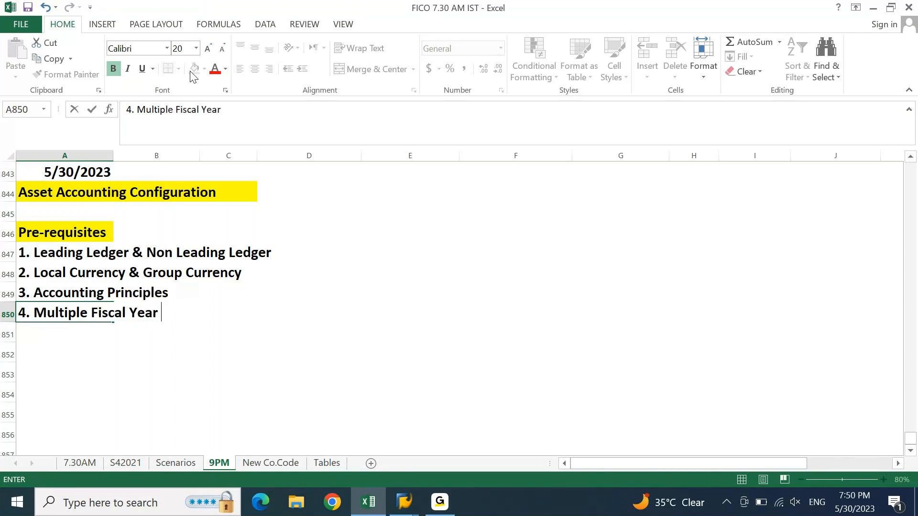
{"action": "type", "text": "Variants"}
{"action": "key", "text": "Return"}
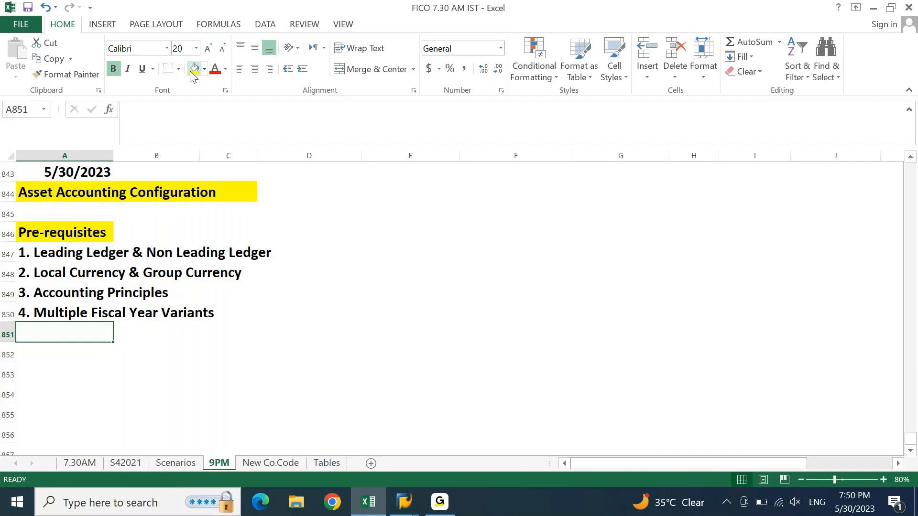
- Enter the heading "Company Code" in cell F847 and fill that cell with green
{"action": "left_click", "coordinate": [477, 259]}
{"action": "type", "text": "COmpan"}
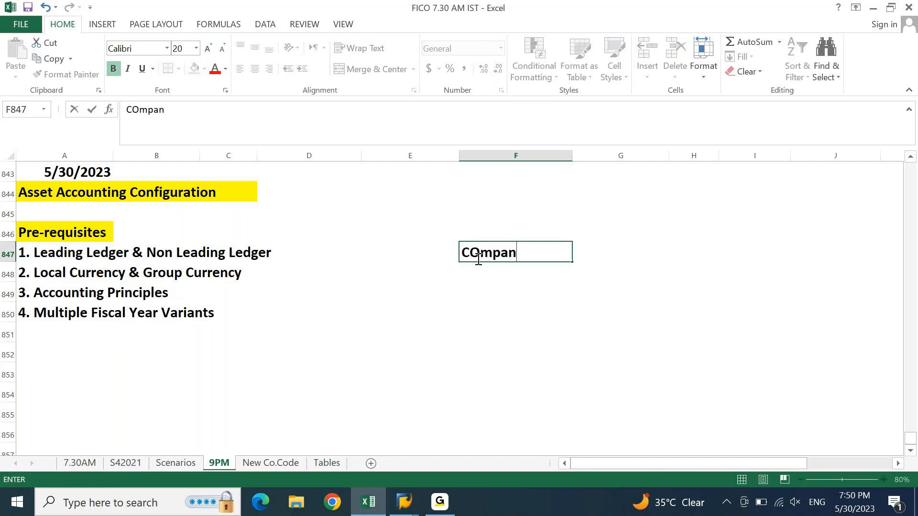
{"action": "type", "text": "y COs"}
{"action": "key", "text": "BackSpace"}
{"action": "type", "text": "de"}
{"action": "key", "text": "ctrl+Return"}
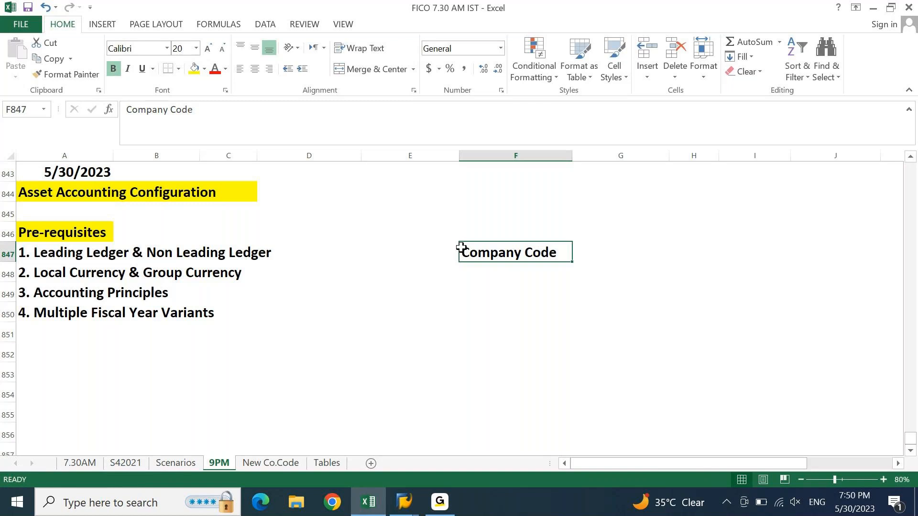
{"action": "left_click", "coordinate": [206, 75]}
{"action": "left_click", "coordinate": [235, 175]}
- Enter the company code line "DEIN - DELL INDIA PVT LTD" in cell F848 under the Company Code heading
{"action": "key", "text": "Down"}
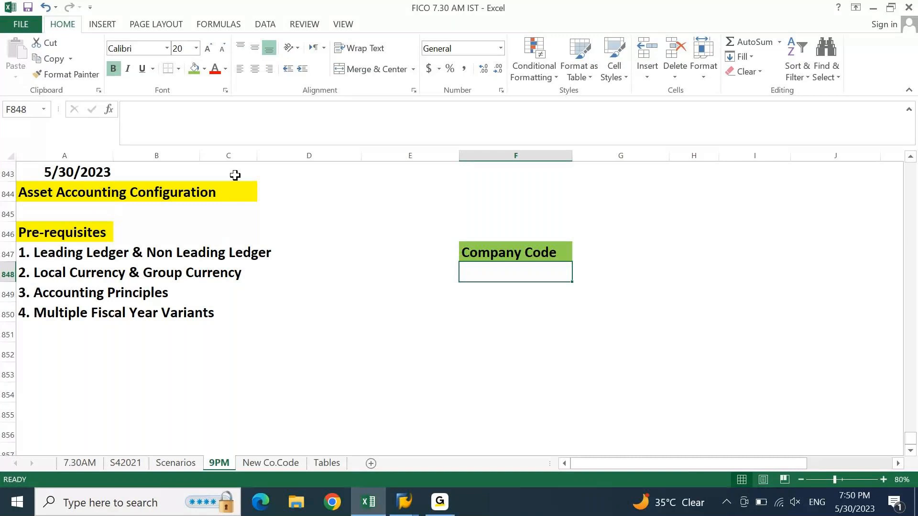
{"action": "type", "text": "DEIN -"}
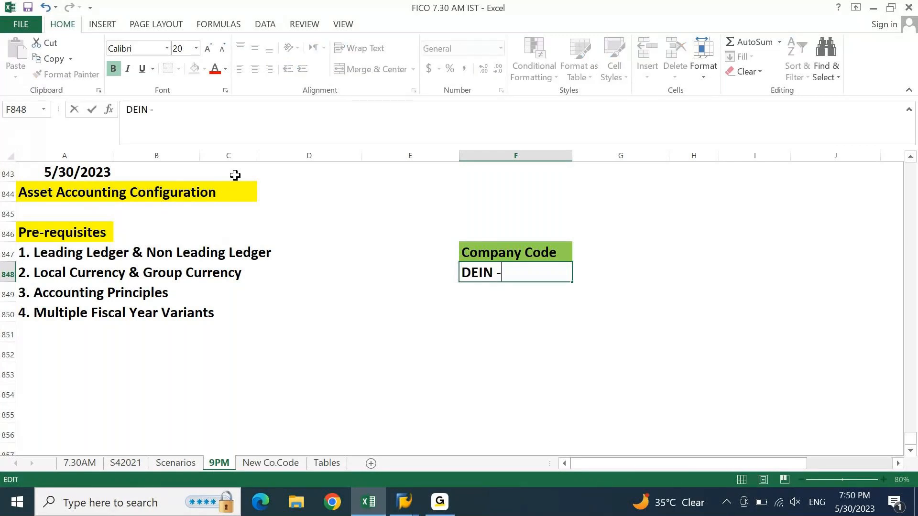
{"action": "type", "text": " DELL INDIA PVT LTD"}
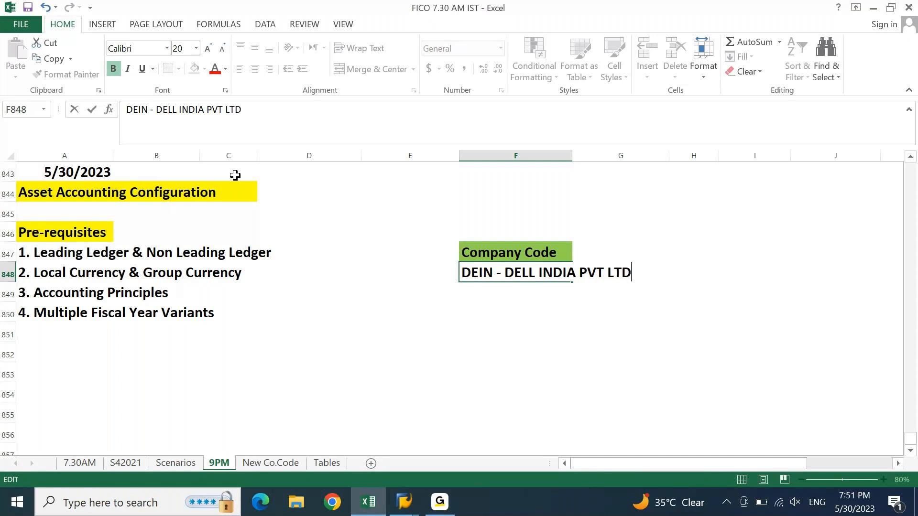
{"action": "key", "text": "Return"}
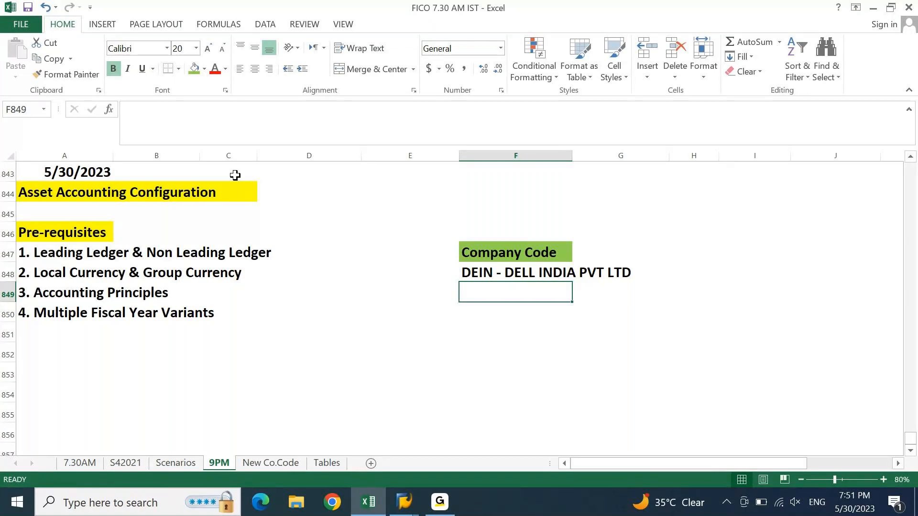
- Enter the country line "Country = INDIA" in cell F849 under the company code details
{"action": "type", "text": "COuntry ="}
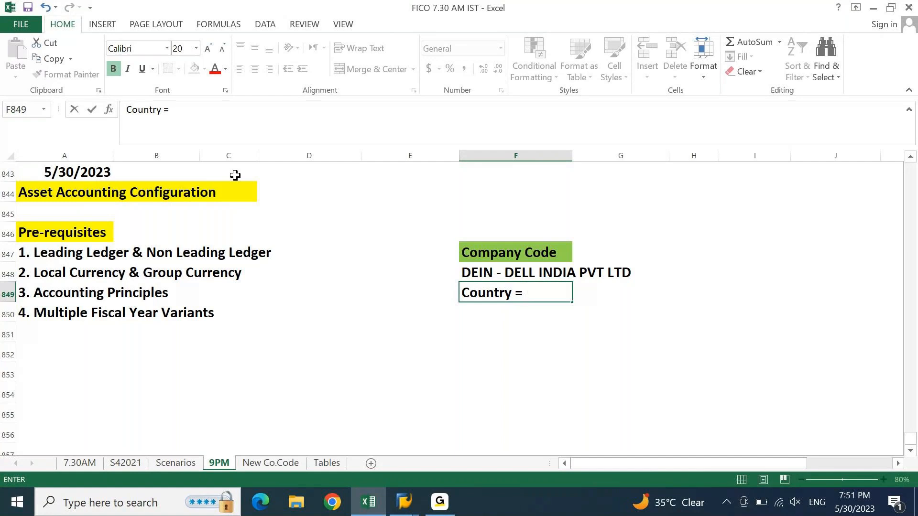
{"action": "type", "text": "INDIA"}
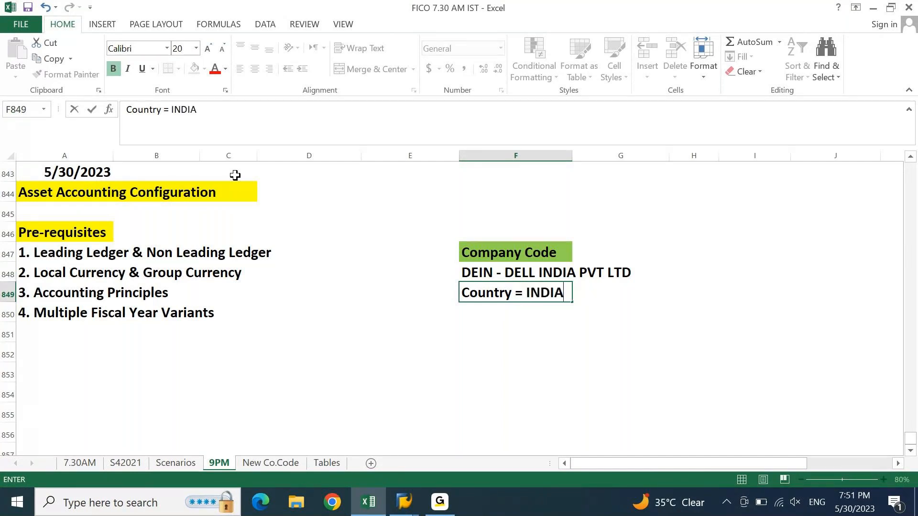
{"action": "key", "text": "Return"}
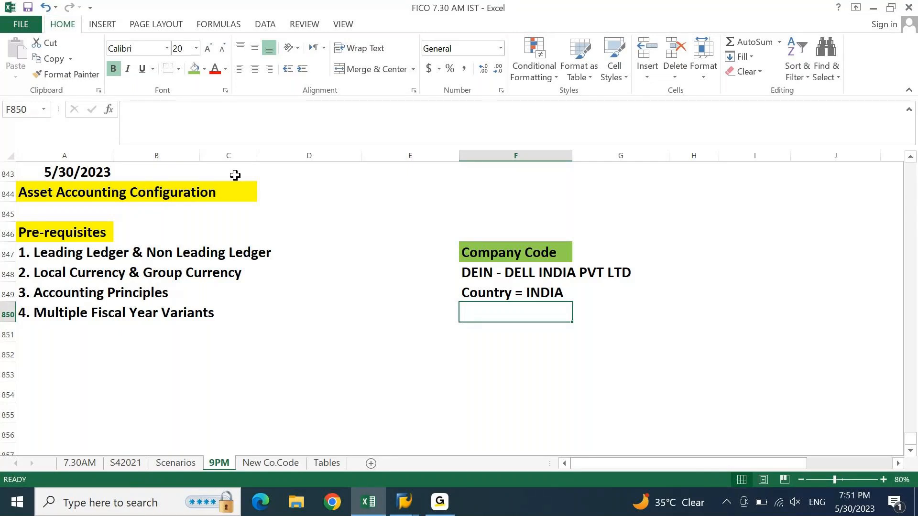
- Enter the line "Localization / Legal Requirements" in cell F850 below the country line
{"action": "type", "text": "Localiza"}
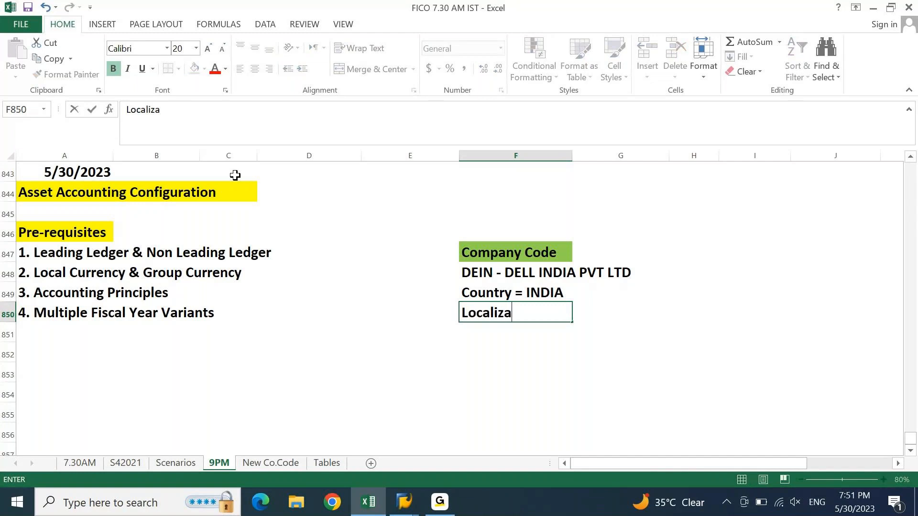
{"action": "type", "text": "tion / :"}
{"action": "key", "text": "BackSpace"}
{"action": "type", "text": "L"}
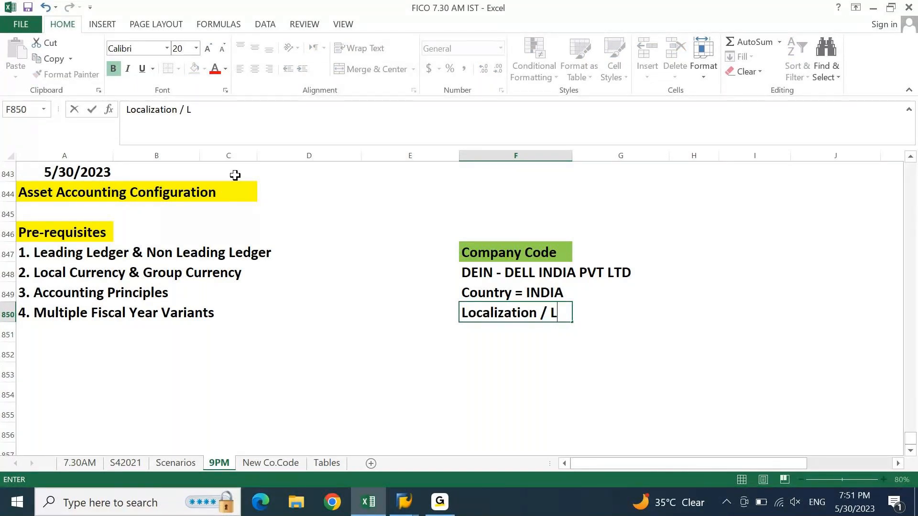
{"action": "type", "text": "egal R"}
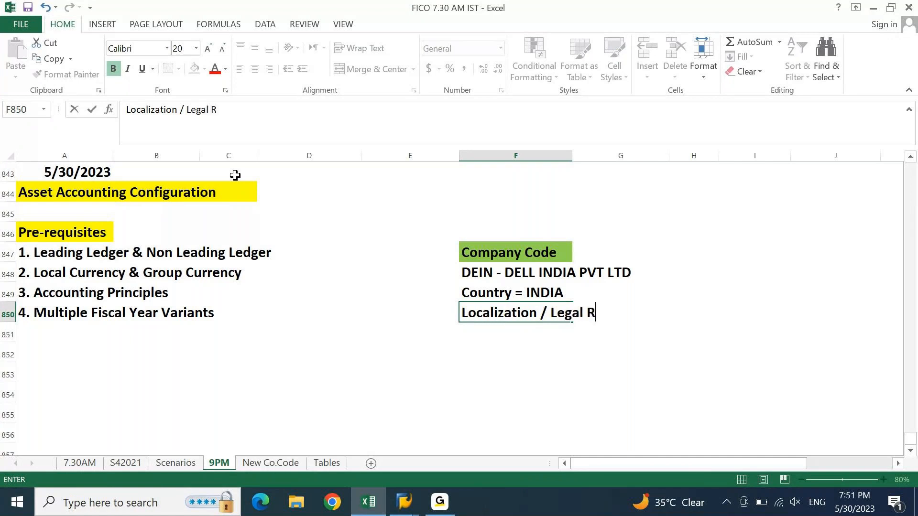
{"action": "type", "text": "equirements"}
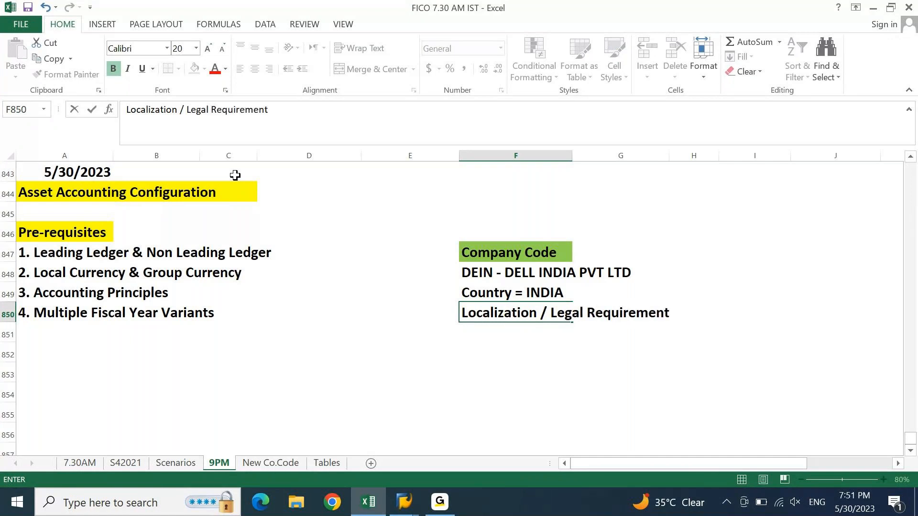
{"action": "key", "text": "Return"}
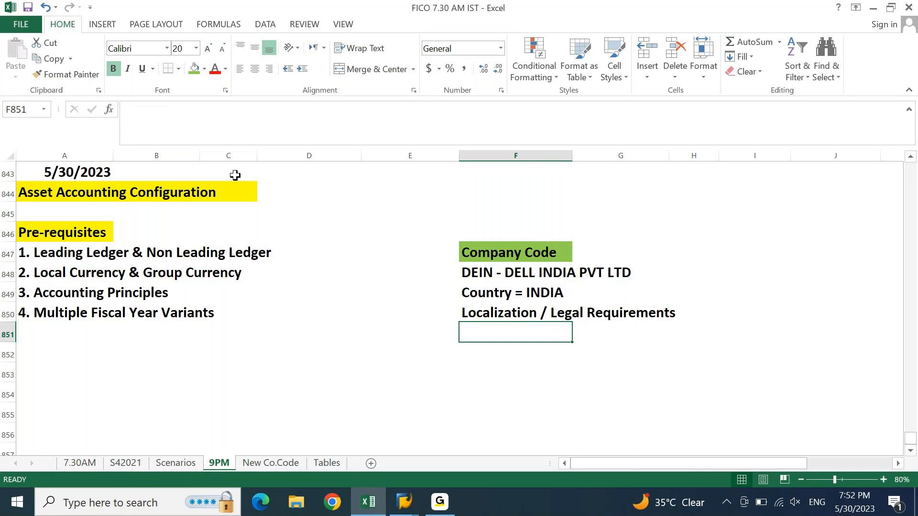
- Enter the note "Asset Accounting is Country Specific." in cell F851
{"action": "type", "text": "Asset Accounting I"}
{"action": "key", "text": "BackSpace"}
{"action": "key", "text": "BackSpace"}
{"action": "type", "text": "is Country S"}
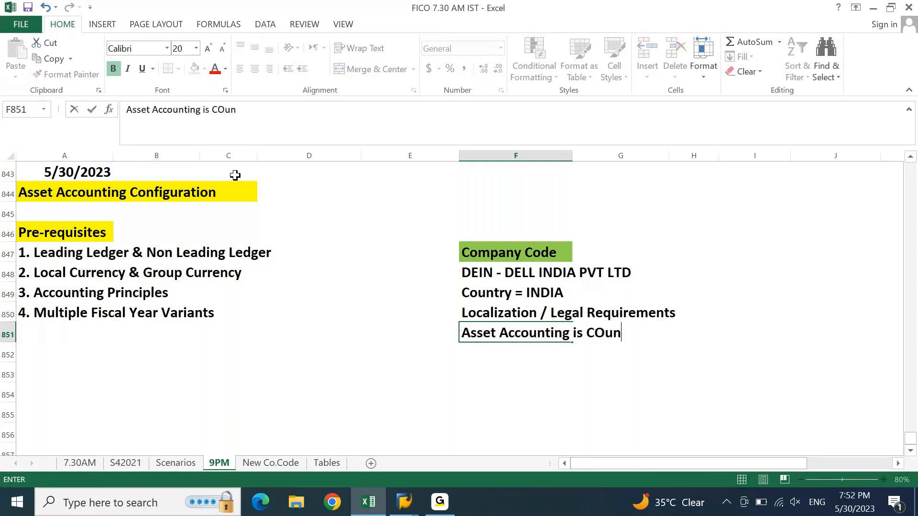
{"action": "type", "text": "Pecific."}
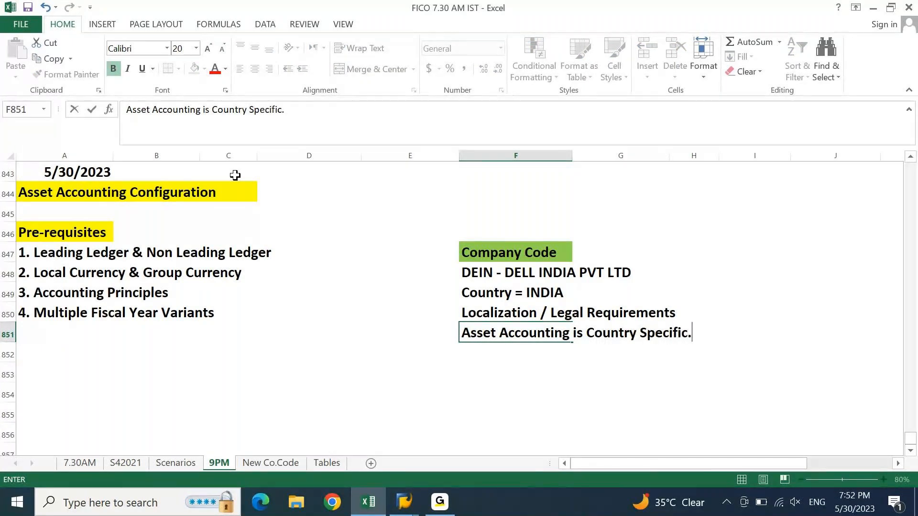
{"action": "key", "text": "Return"}
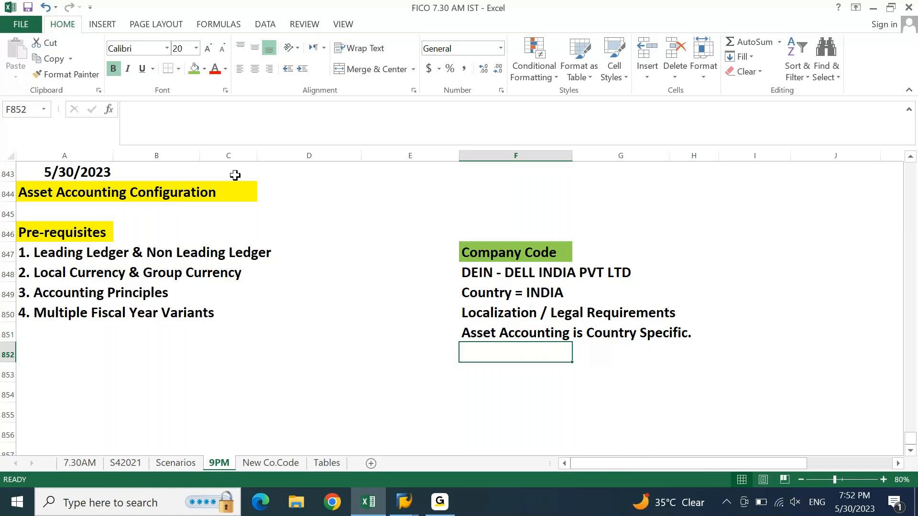
- Enter the note "Fixed Asset Accounting treatment in the respective Country." in cell F852
{"action": "left_click", "coordinate": [469, 289]}
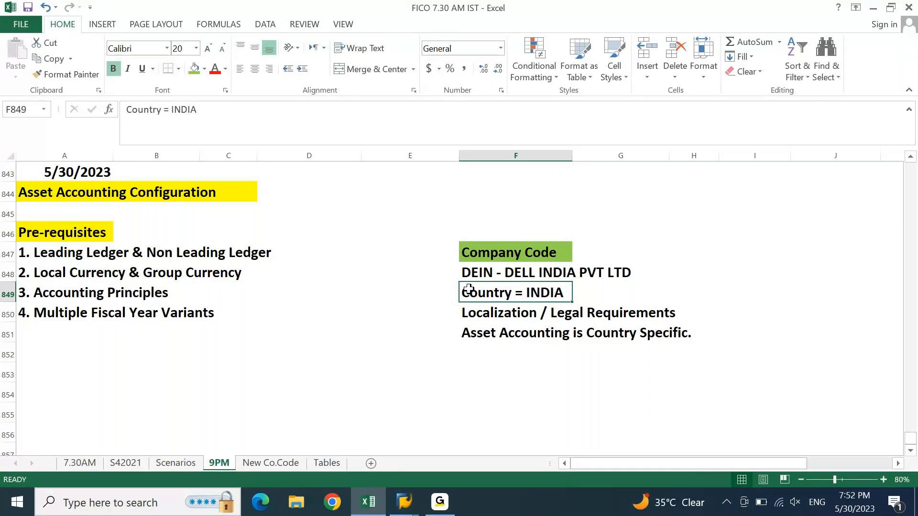
{"action": "key", "text": "Down"}
{"action": "key", "text": "Down"}
{"action": "key", "text": "Down"}
{"action": "type", "text": "F"}
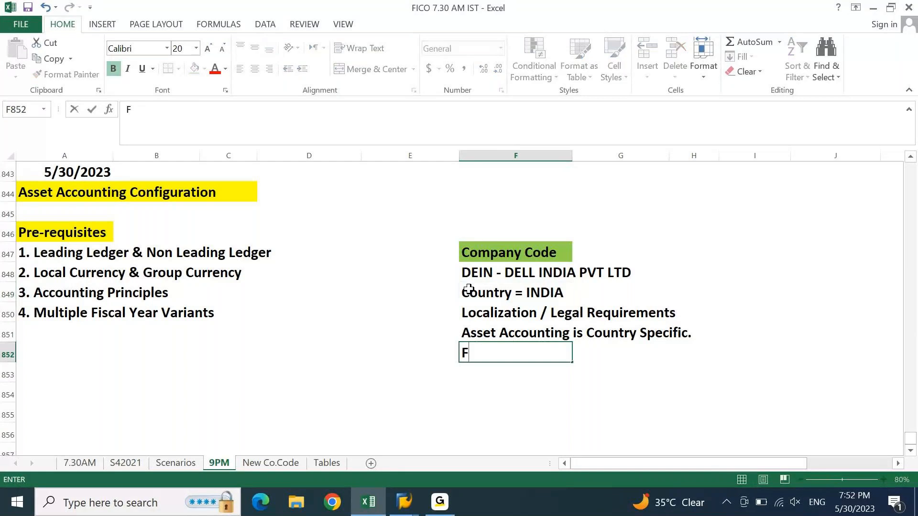
{"action": "type", "text": "ixed Asset trea"}
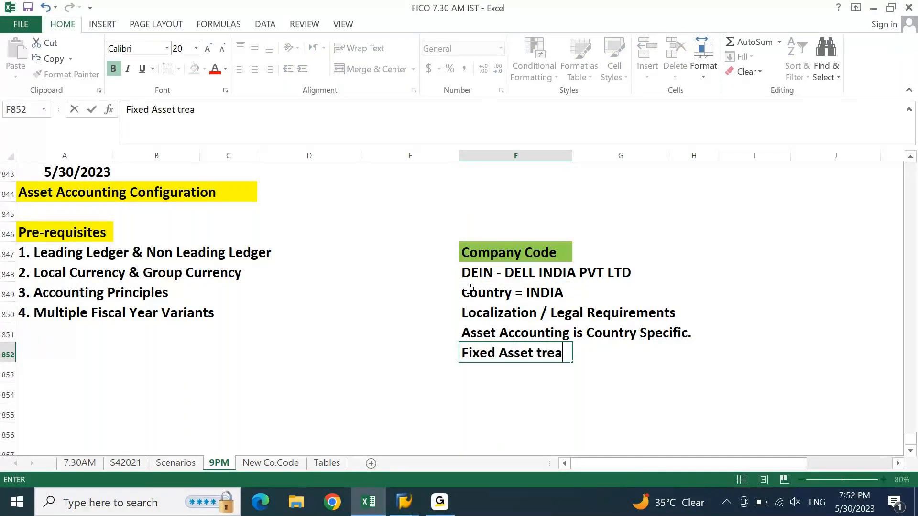
{"action": "type", "text": "tment"}
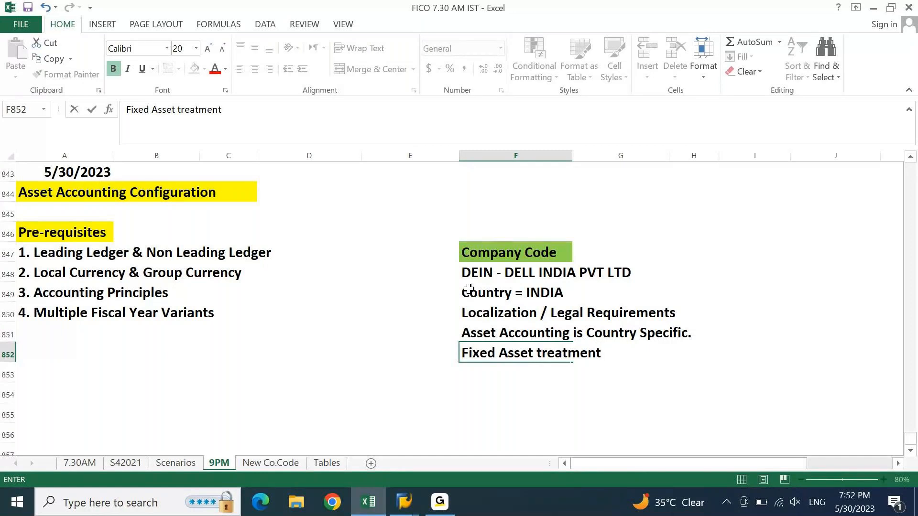
{"action": "key", "text": "F2"}
{"action": "key", "text": "ctrl+Left"}
{"action": "type", "text": "Accounting"}
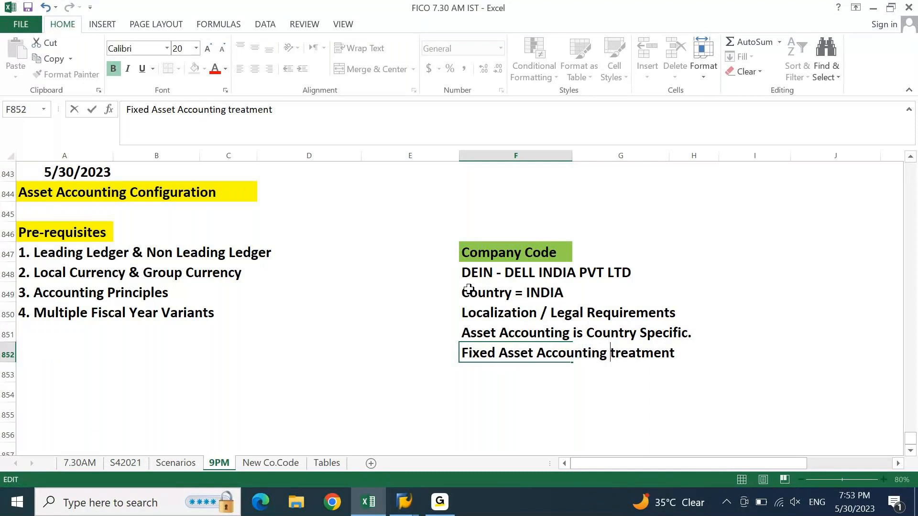
{"action": "key", "text": "End"}
{"action": "type", "text": "in the respective Cou"}
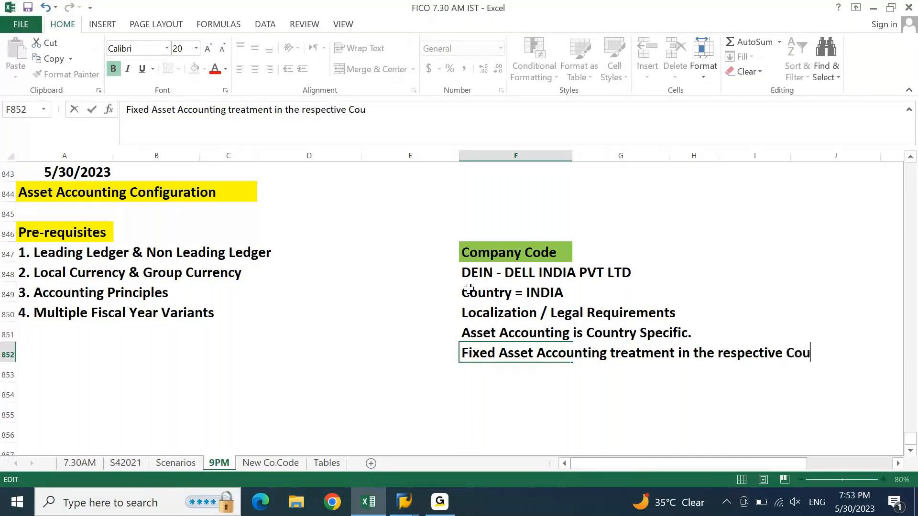
{"action": "type", "text": "ntry."}
{"action": "key", "text": "Return"}
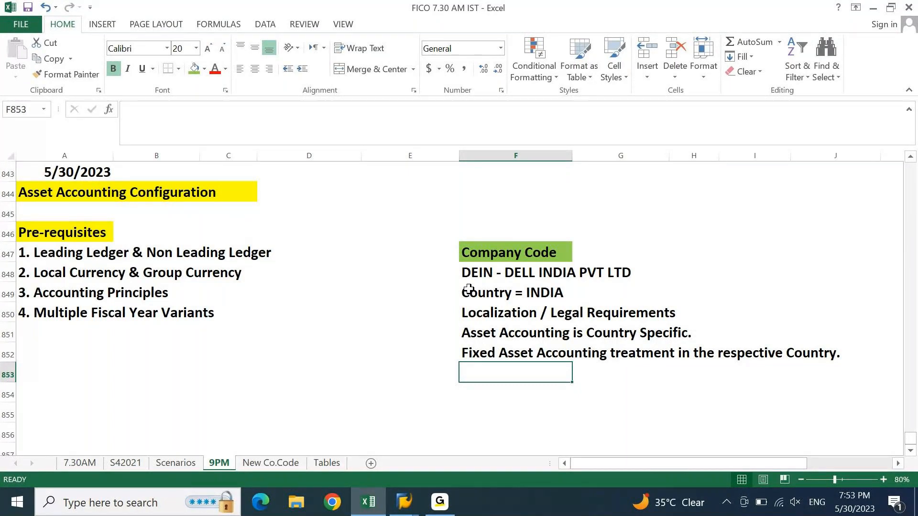
- Enter the line "Depreciation" in cell F853 below the fixed asset treatment note
{"action": "type", "text": "Deprecia"}
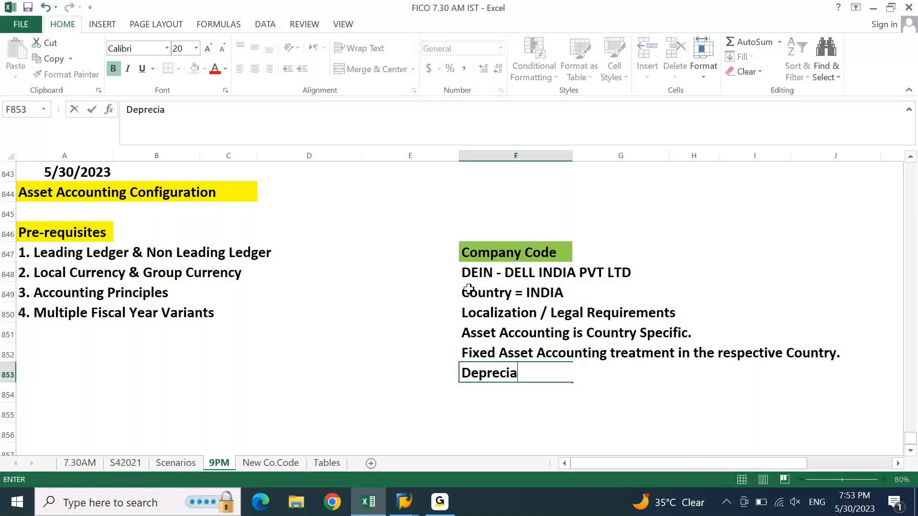
{"action": "type", "text": "tion"}
{"action": "key", "text": "Return"}
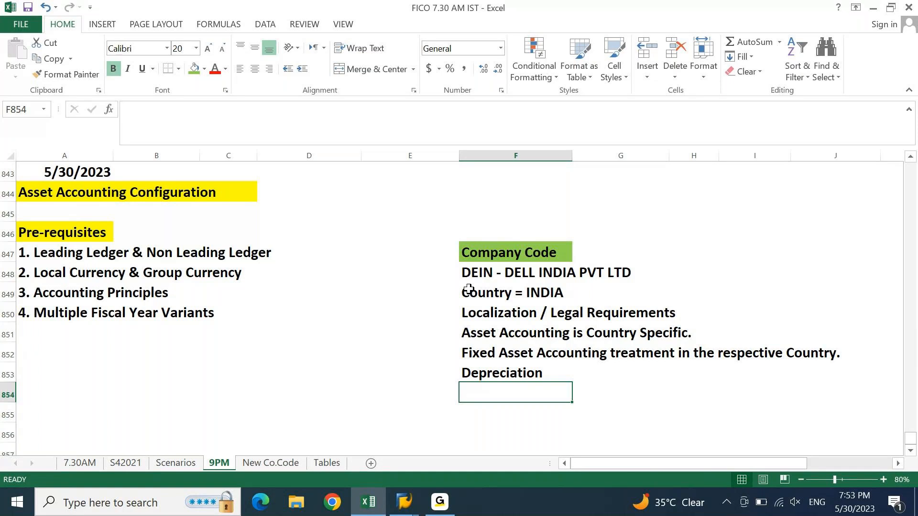
- Enter the line "In India we will be using: 1. Indian Companies Act... 2. Indian Income Tax Act." in cell F854
{"action": "type", "text": "In In"}
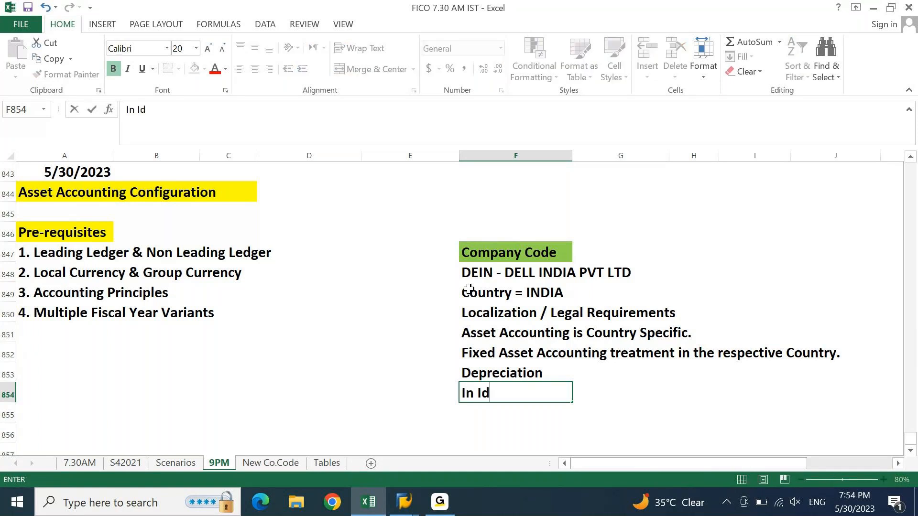
{"action": "type", "text": "dia we wi"}
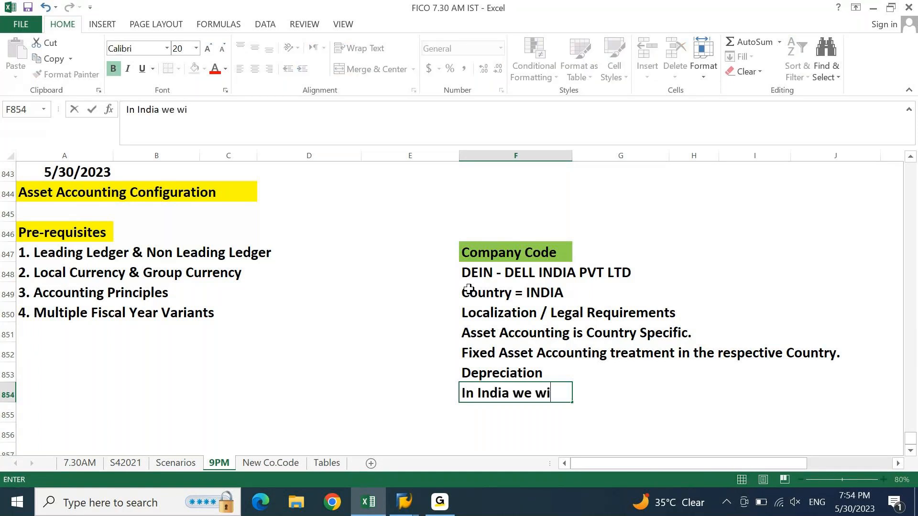
{"action": "type", "text": "ll be using"}
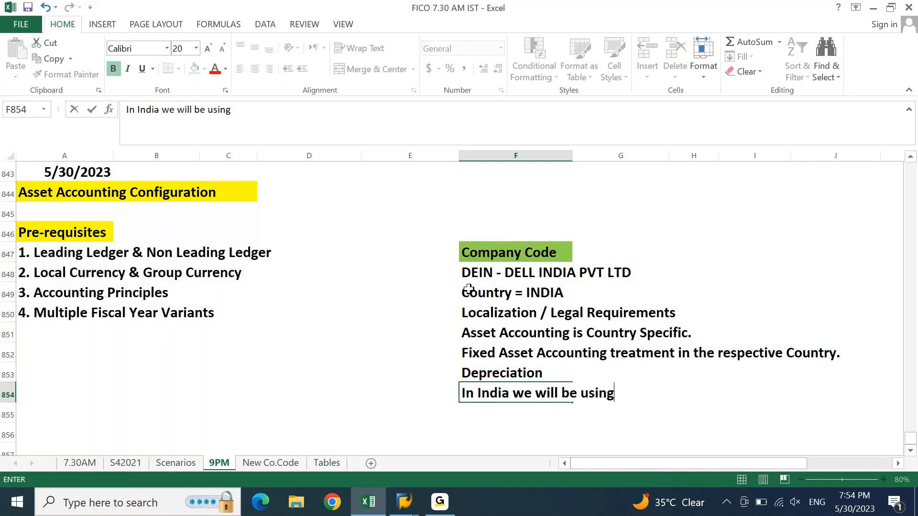
{"action": "type", "text": ": 1. Indian "}
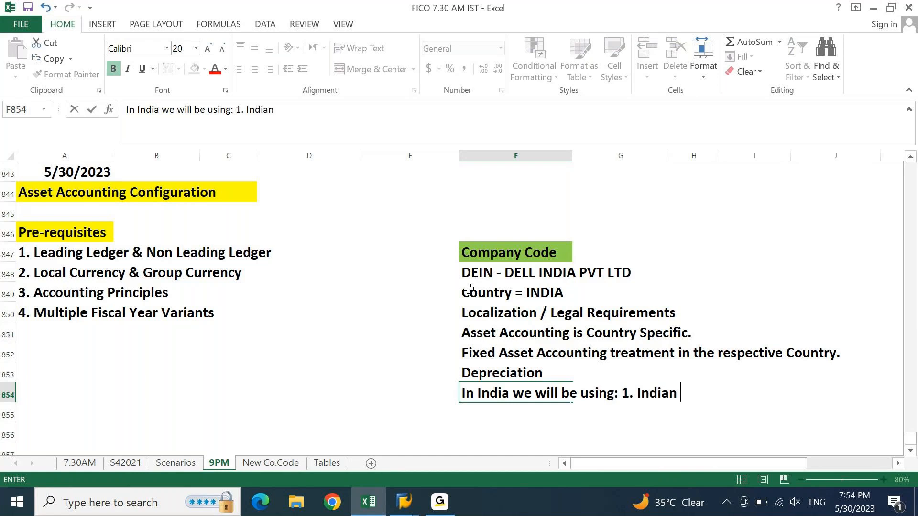
{"action": "type", "text": "COmpanue"}
{"action": "key", "text": "BackSpace"}
{"action": "key", "text": "BackSpace"}
{"action": "type", "text": "i"}
{"action": "type", "text": "es Act..."}
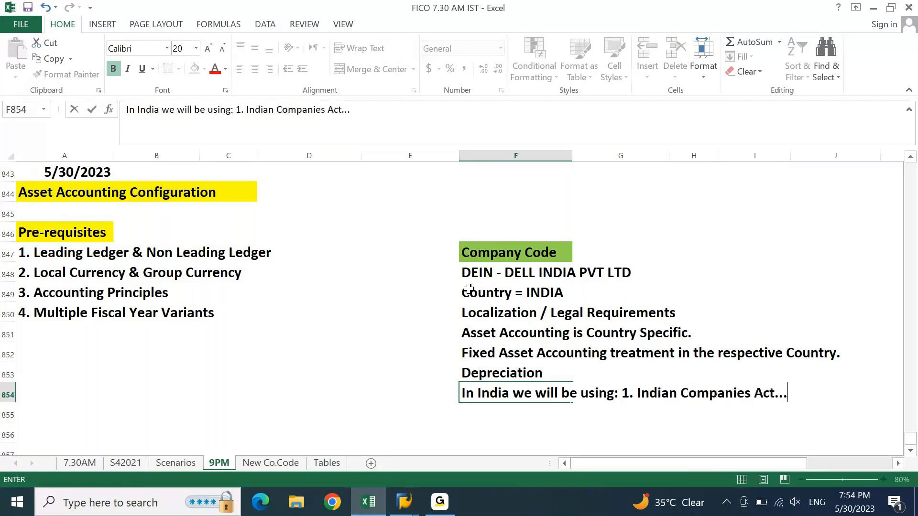
{"action": "type", "text": " 2. Indi"}
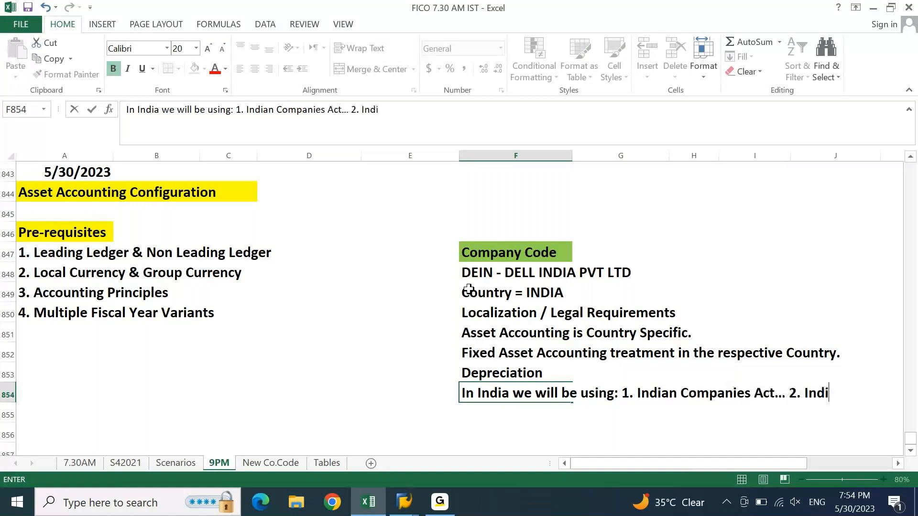
{"action": "type", "text": "an Income T"}
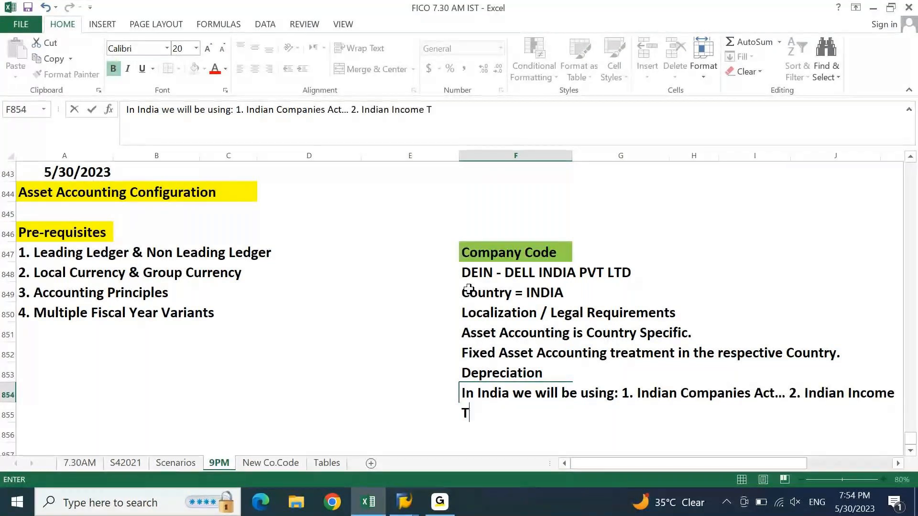
{"action": "type", "text": "ax Act"}
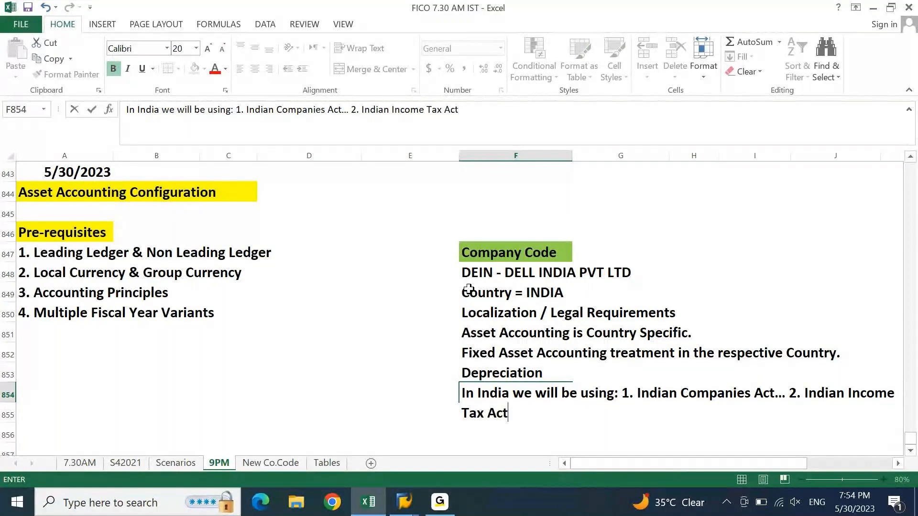
{"action": "key", "text": "Return"}
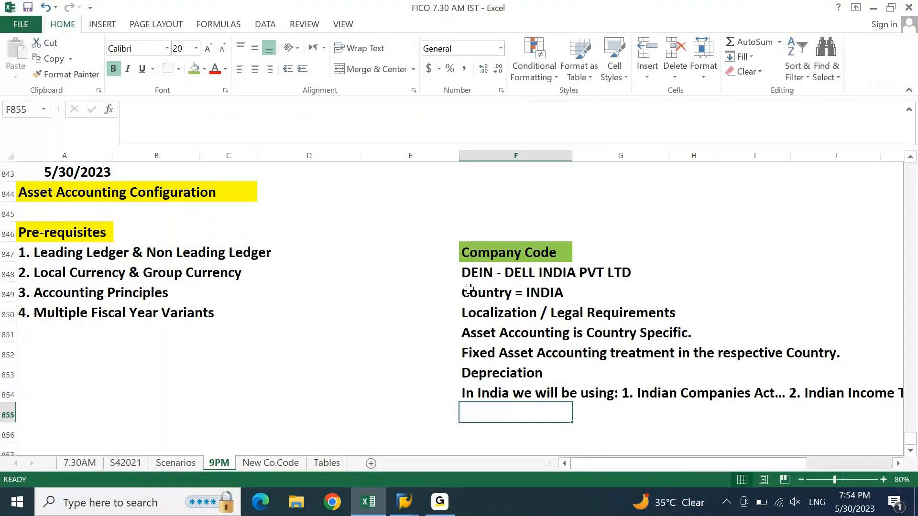
- Review the full text of the line about the two Indian acts in cell F854
{"action": "key", "text": "Up"}
{"action": "key", "text": "Right"}
{"action": "key", "text": "Right"}
{"action": "key", "text": "Right"}
{"action": "key", "text": "Right"}
{"action": "key", "text": "Right"}
{"action": "key", "text": "Right"}
{"action": "key", "text": "Left"}
{"action": "key", "text": "Left"}
{"action": "key", "text": "Left"}
{"action": "key", "text": "Left"}
{"action": "key", "text": "Left"}
{"action": "key", "text": "Left"}
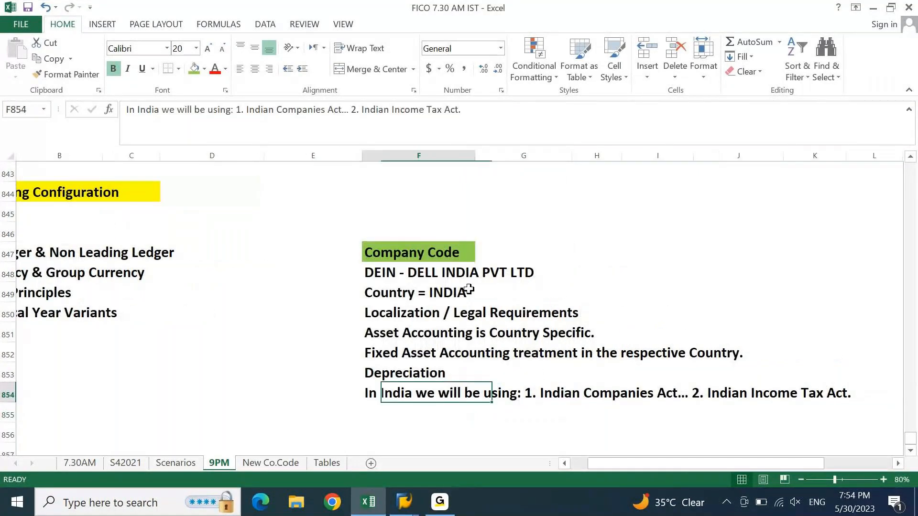
- Enter the line "Depreciation Treatment in ICA & IIT" in cell F855 below the line about the two Indian acts
{"action": "scroll", "coordinate": [469, 288], "scroll_direction": "down", "scroll_amount": 2}
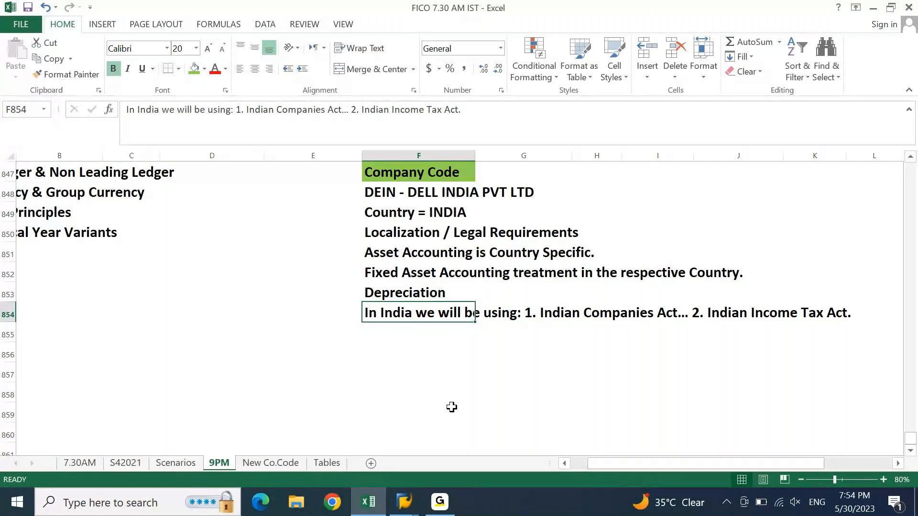
{"action": "key", "text": "Down"}
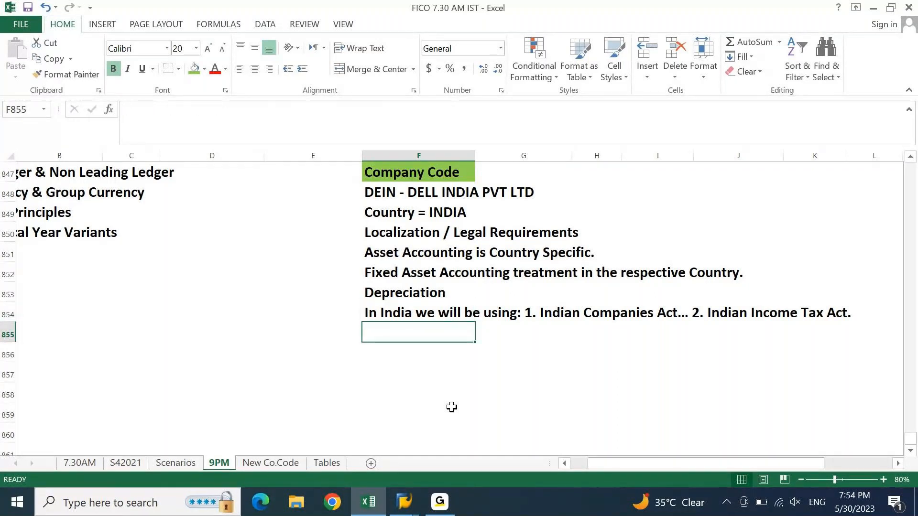
{"action": "type", "text": "Depreciati"}
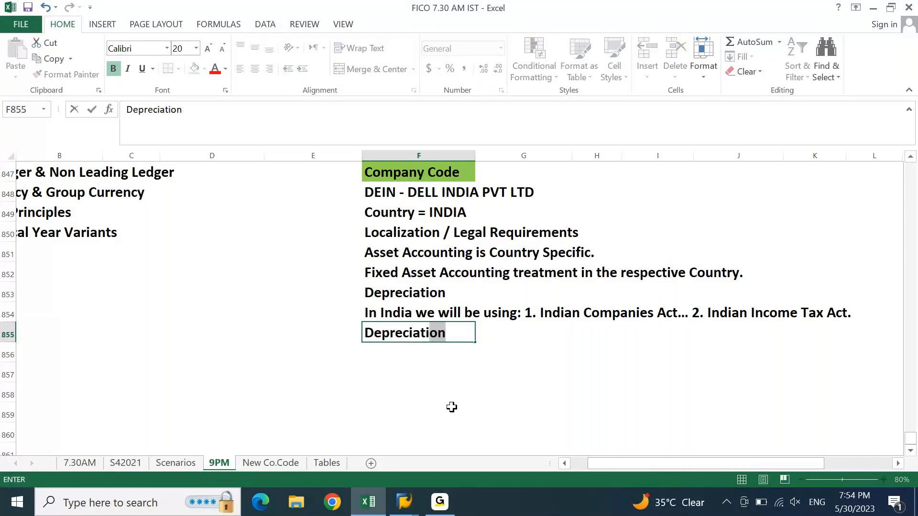
{"action": "type", "text": "on Treatme"}
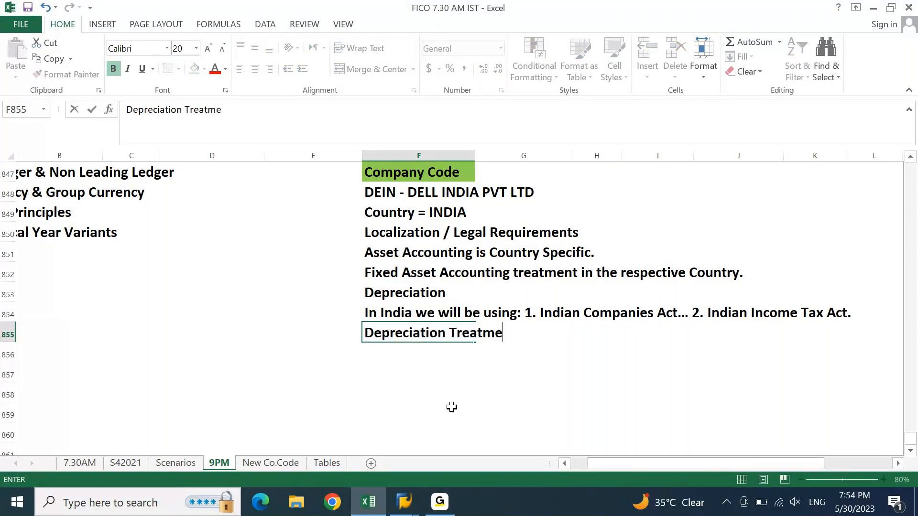
{"action": "type", "text": "nt in ICA"}
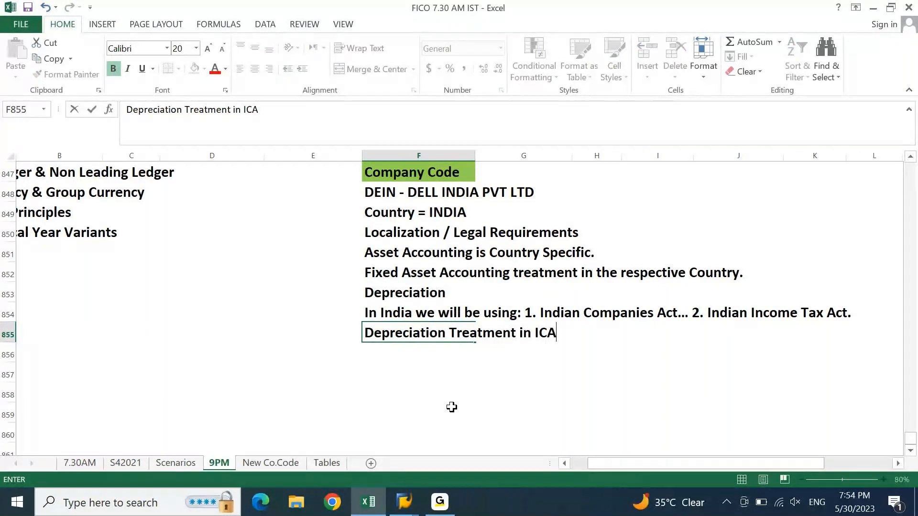
{"action": "type", "text": " & IIT"}
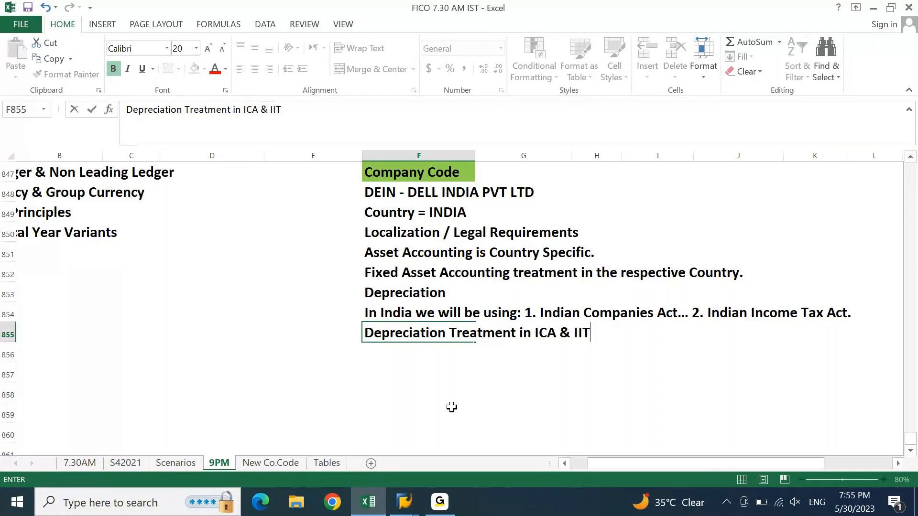
{"action": "key", "text": "Return"}
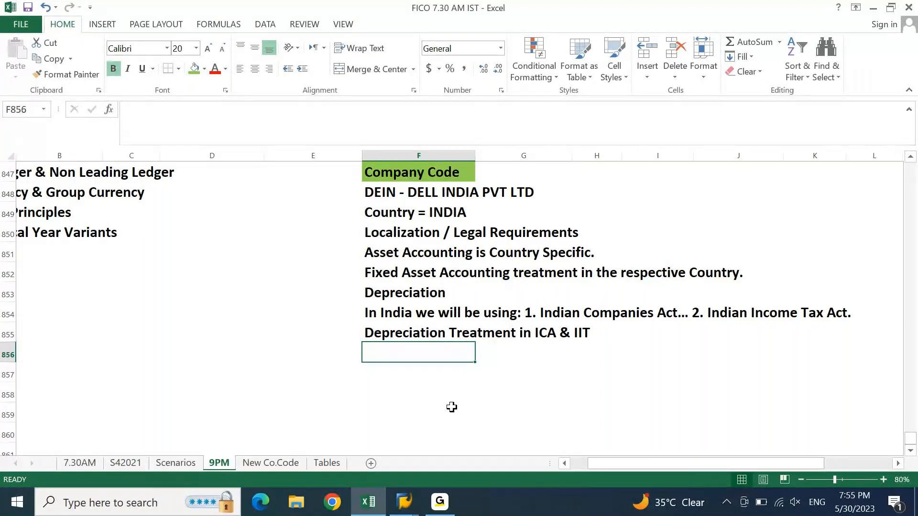
- Enter the line "In ICA = Based on useful life" in cell F856
{"action": "type", "text": "In II"}
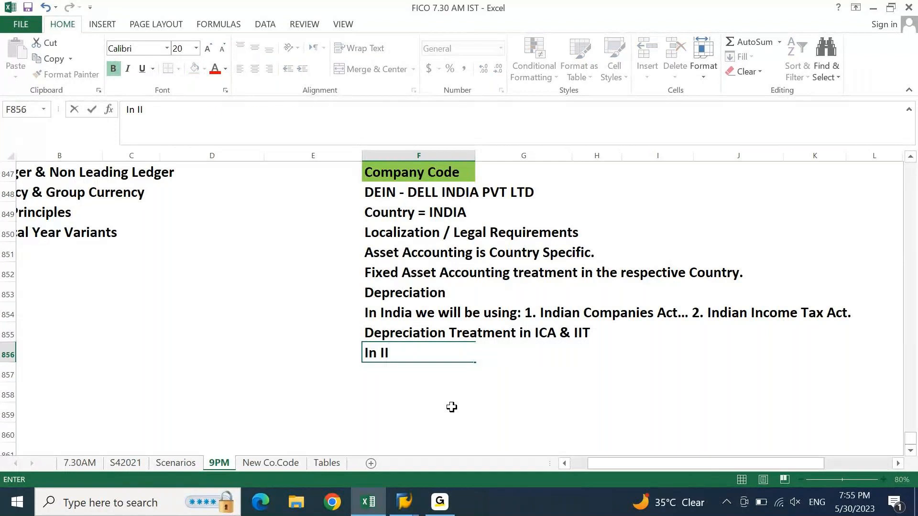
{"action": "key", "text": "BackSpace"}
{"action": "type", "text": "CA = a"}
{"action": "key", "text": "BackSpace"}
{"action": "type", "text": "Based "}
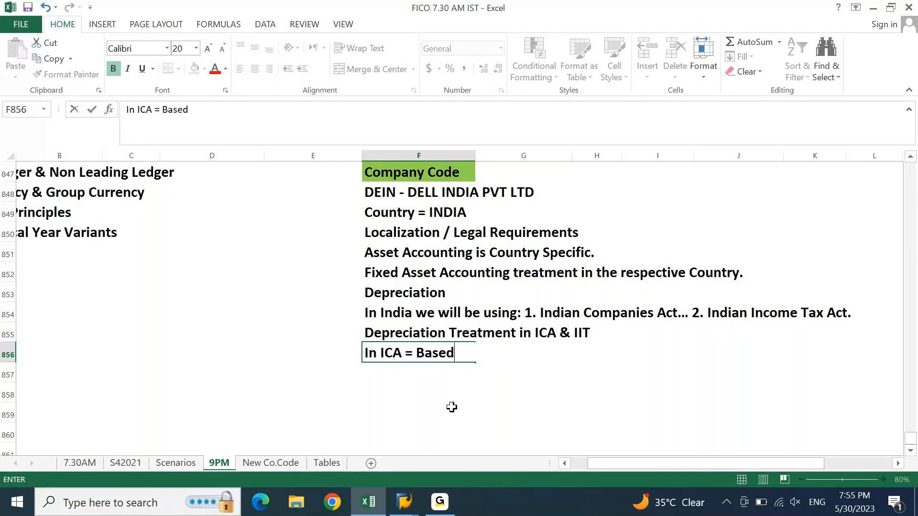
{"action": "type", "text": "on useful life"}
{"action": "key", "text": "Return"}
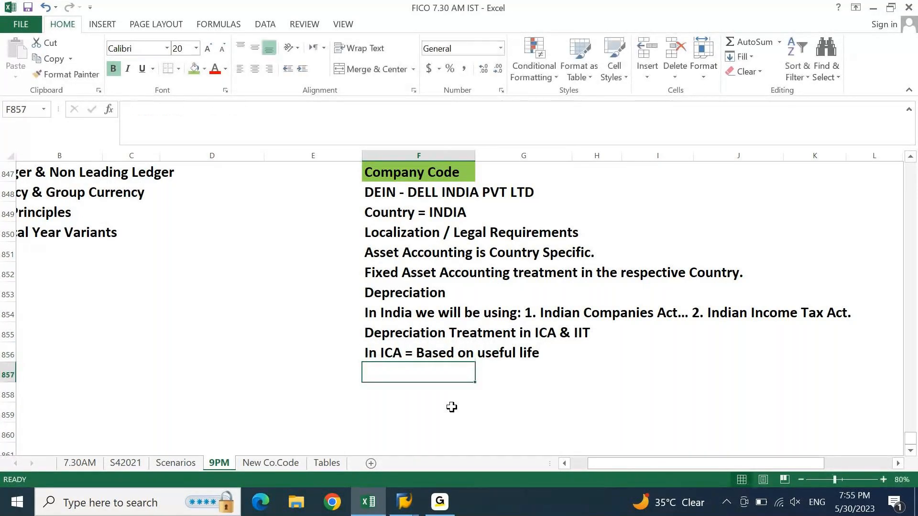
- Enter the line "In IIT = Based on Percentage" in cell F857
{"action": "type", "text": "In IIT ="}
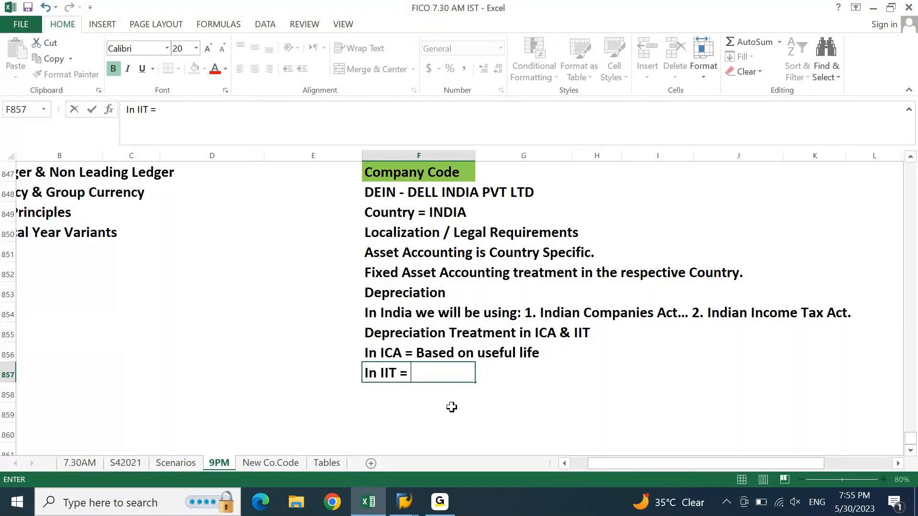
{"action": "type", "text": "Based on P"}
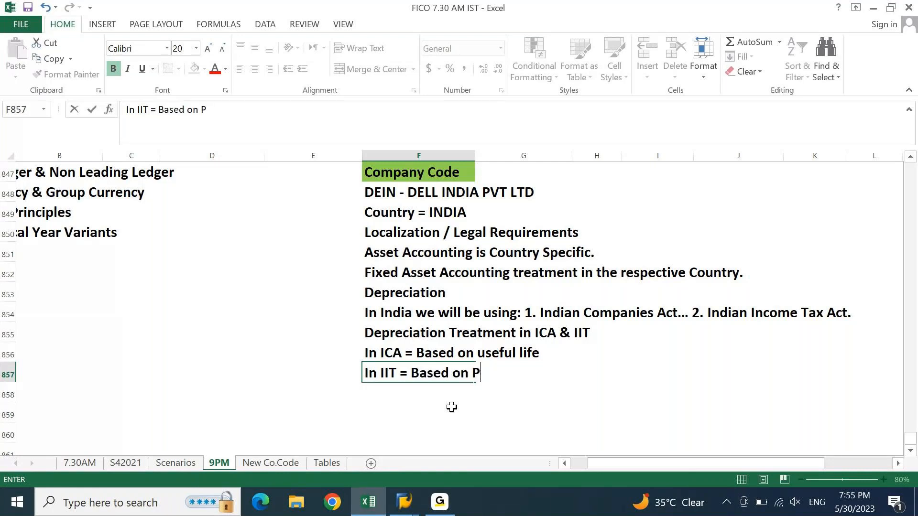
{"action": "type", "text": "ercentage"}
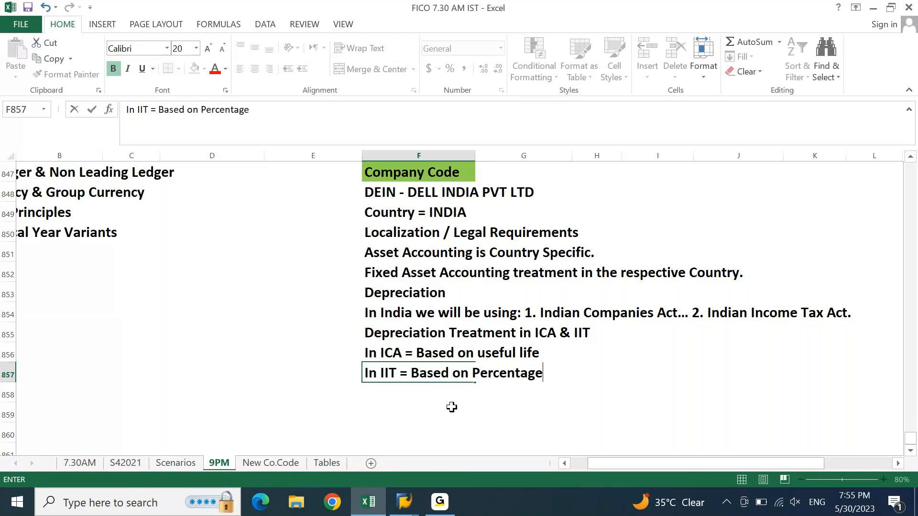
{"action": "key", "text": "Return"}
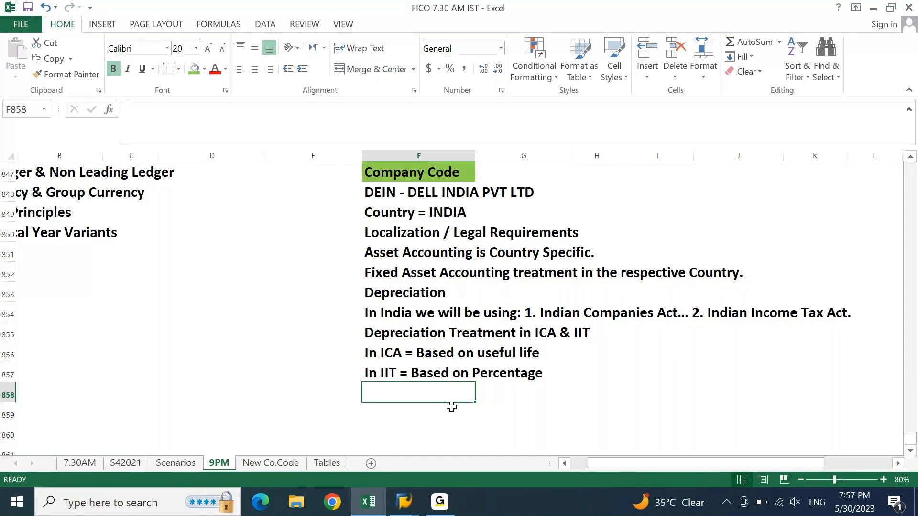
- Review the notes under the Company Code heading in F848:F857, from the company and country down to the ICA and IIT depreciation bases
{"action": "left_click", "coordinate": [410, 221]}
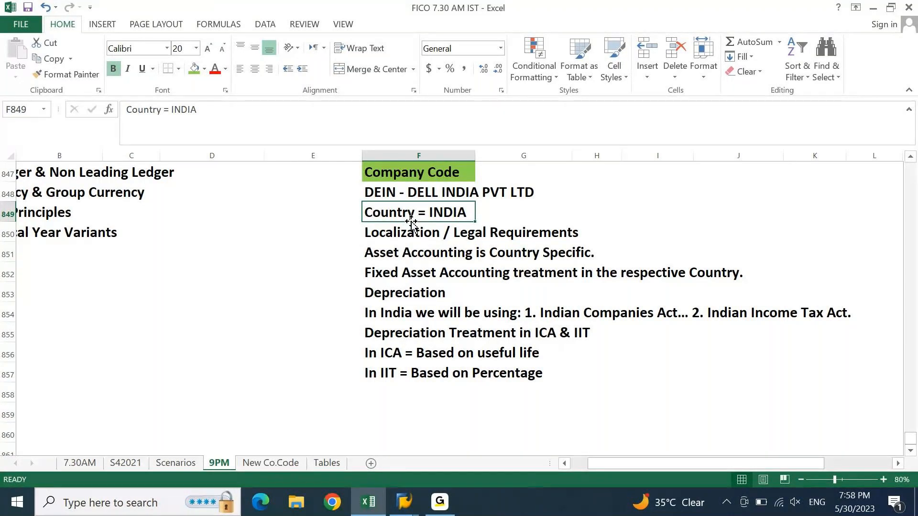
{"action": "left_click_drag", "start_coordinate": [454, 354], "coordinate": [512, 354]}
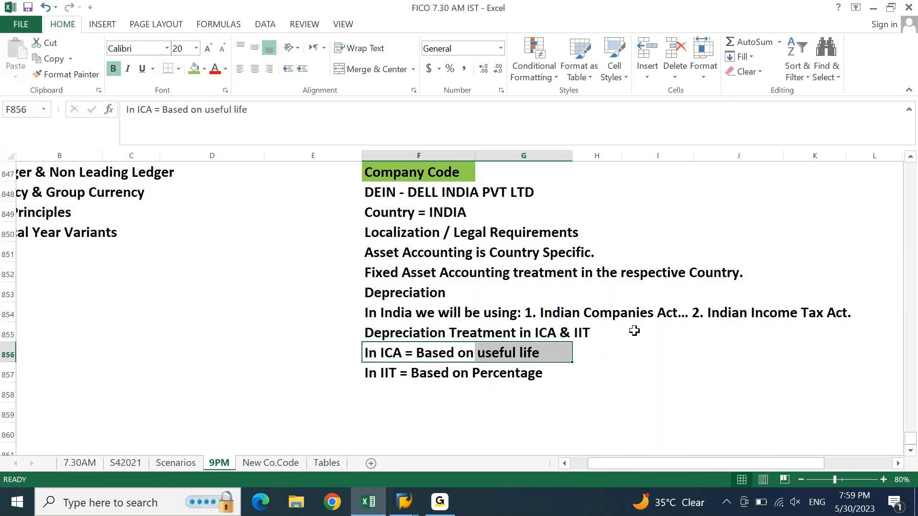
{"action": "key", "text": "Down"}
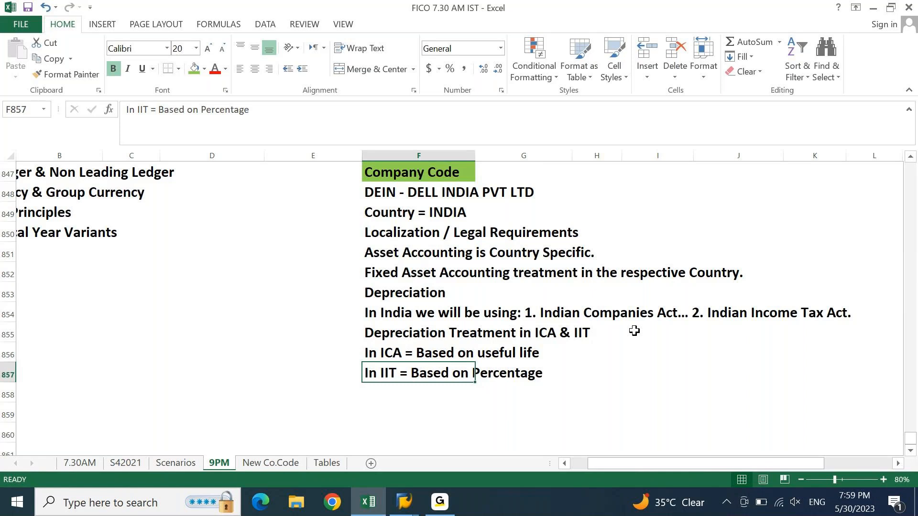
{"action": "key", "text": "Up"}
{"action": "key", "text": "Up"}
{"action": "key", "text": "Up"}
{"action": "key", "text": "Up"}
{"action": "key", "text": "Up"}
{"action": "key", "text": "Up"}
{"action": "key", "text": "Up"}
{"action": "key", "text": "Up"}
{"action": "key", "text": "Up"}
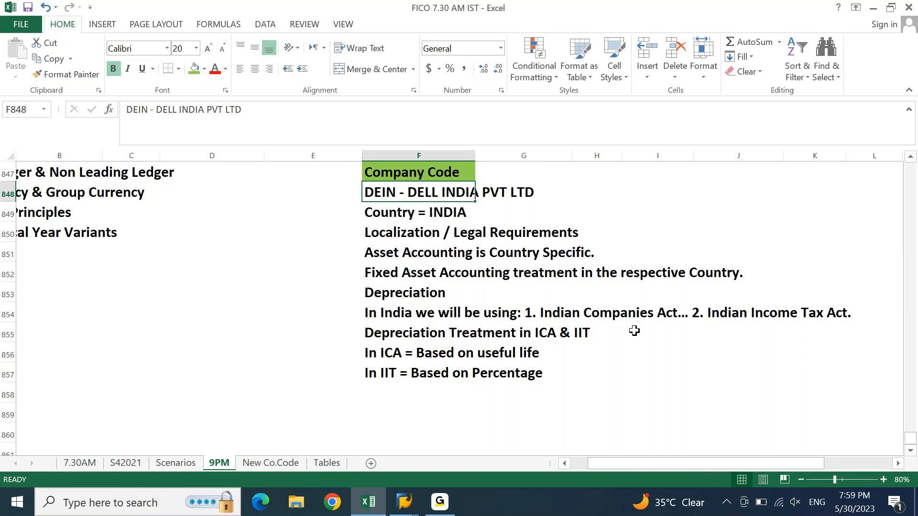
{"action": "key", "text": "ctrl+shift+Down"}
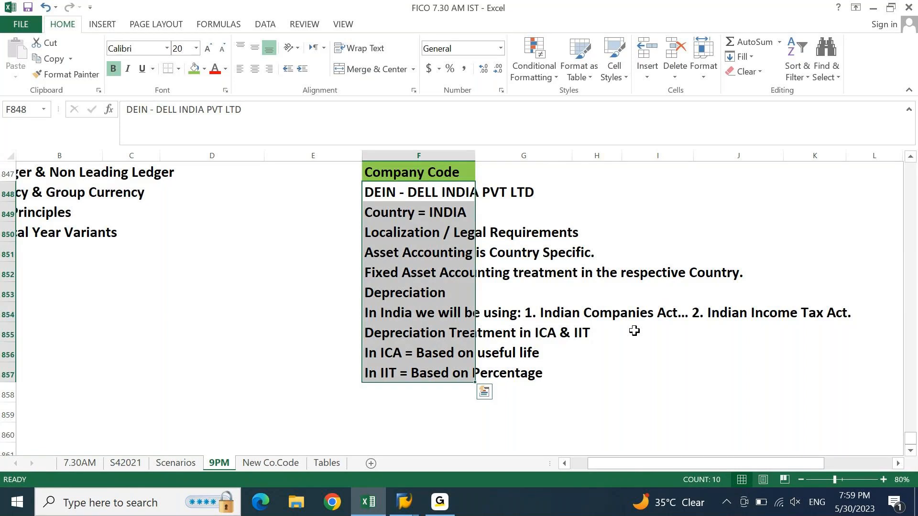
{"action": "key", "text": "Down"}
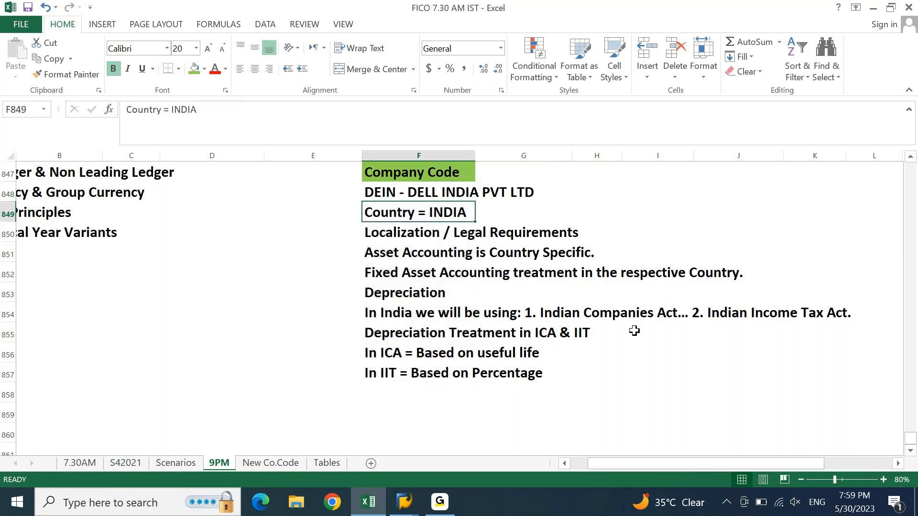
{"action": "key", "text": "ctrl+Down"}
{"action": "key", "text": "Home"}
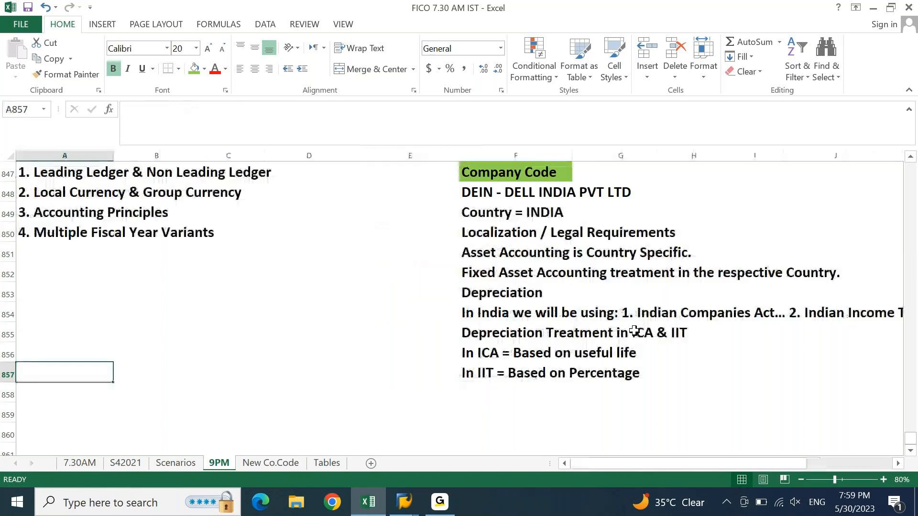
{"action": "key", "text": "ctrl+Right"}
{"action": "key", "text": "ctrl+Up"}
{"action": "key", "text": "Down"}
{"action": "key", "text": "ctrl+shift+Down"}
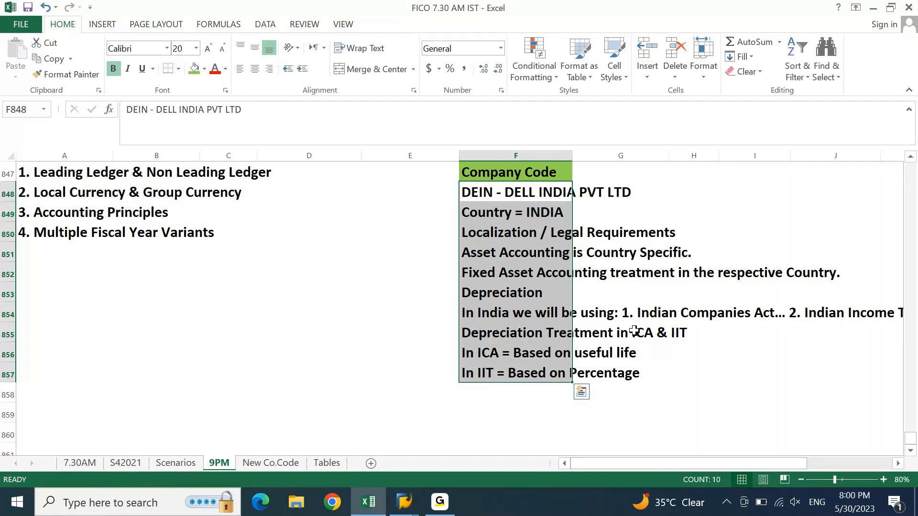
- Enter the heading "DEIN" in cell A852 below the Pre-requisites list and fill the cell green
{"action": "key", "text": "Up"}
{"action": "key", "text": "Home"}
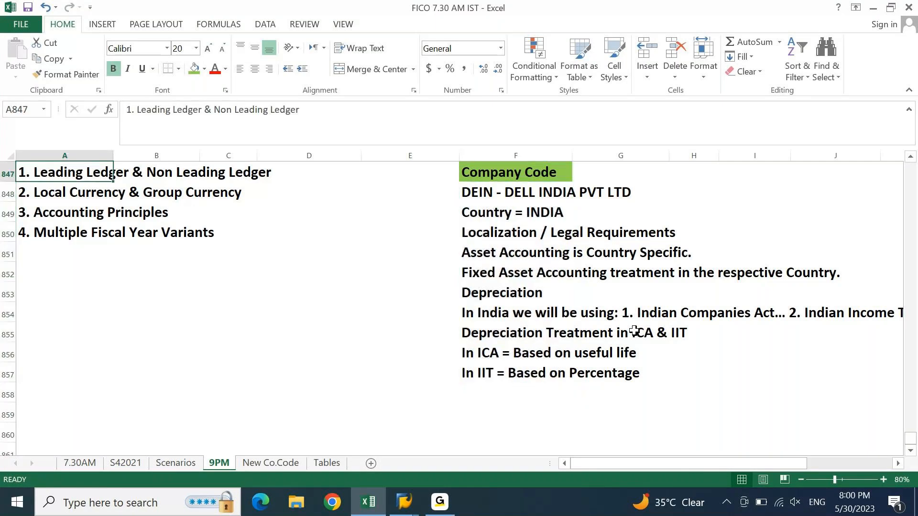
{"action": "key", "text": "Up"}
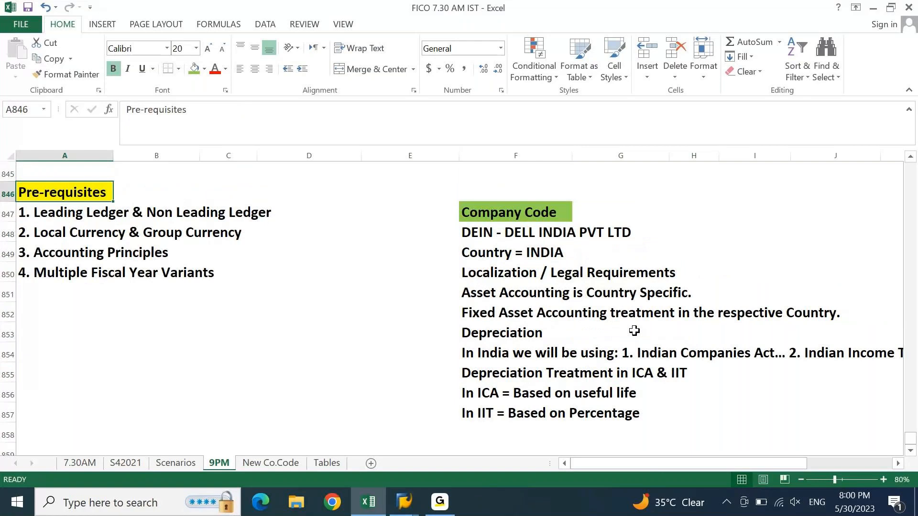
{"action": "key", "text": "Down"}
{"action": "key", "text": "Down"}
{"action": "key", "text": "Down"}
{"action": "key", "text": "Down"}
{"action": "key", "text": "Down"}
{"action": "key", "text": "Down"}
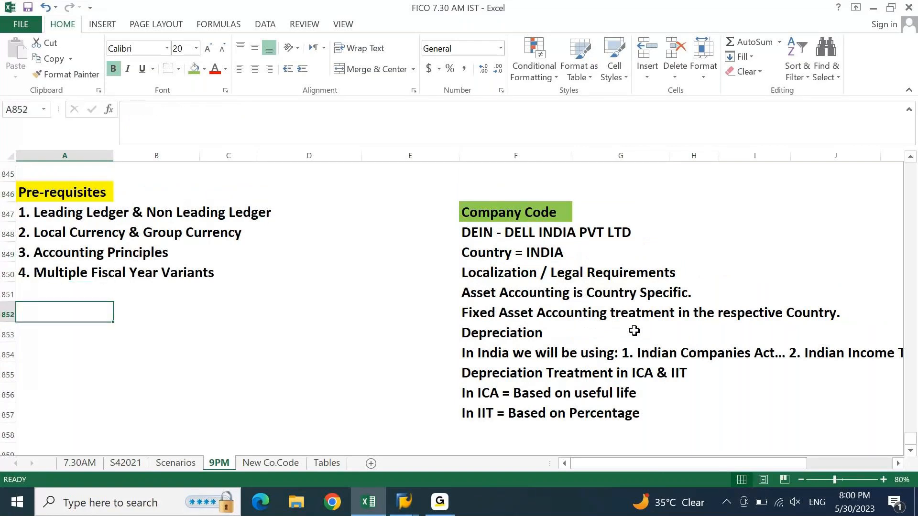
{"action": "type", "text": "DEIN"}
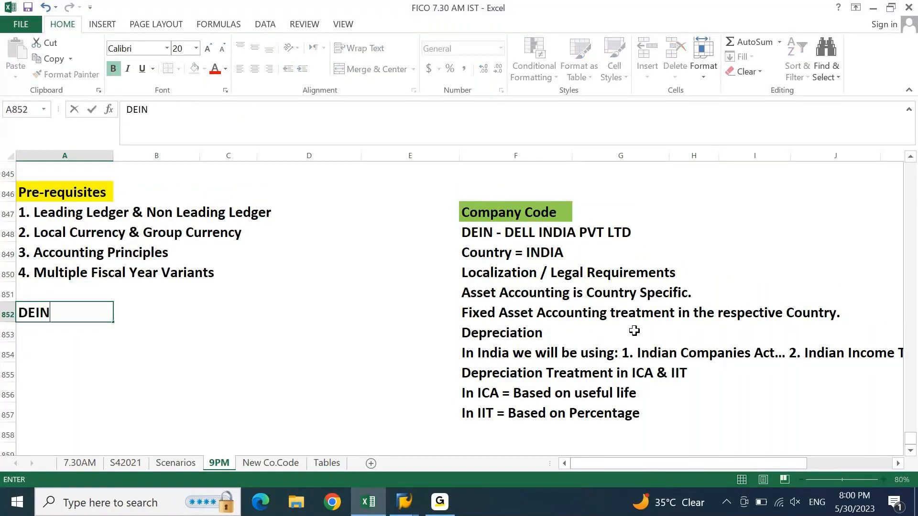
{"action": "key", "text": "Return"}
{"action": "key", "text": "Up"}
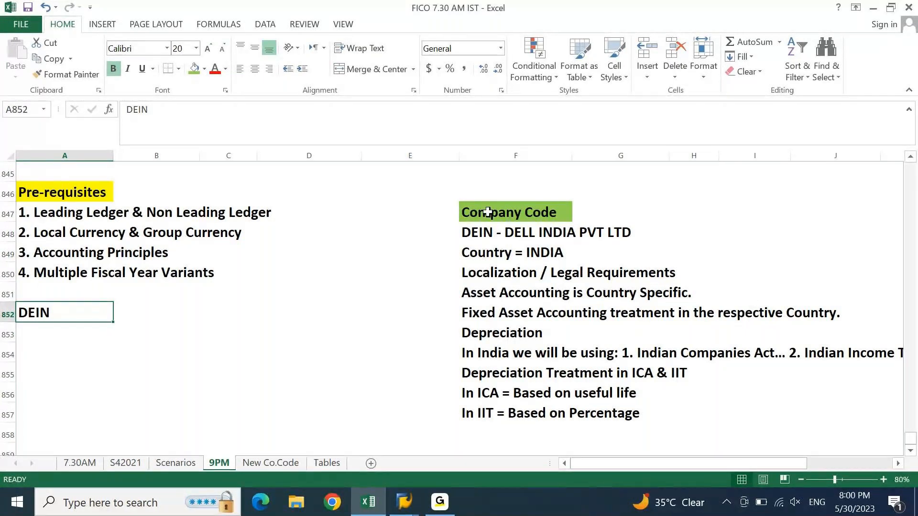
{"action": "left_click", "coordinate": [193, 69]}
{"action": "key", "text": "Down"}
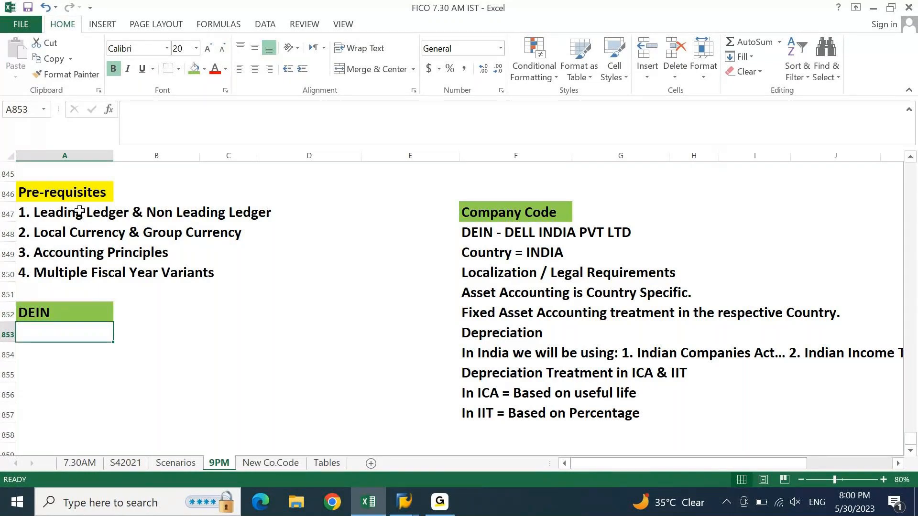
- Enter the ledgers "0L & D1" in cell A853 under the DEIN heading, with the D capitalized
{"action": "type", "text": "0L"}
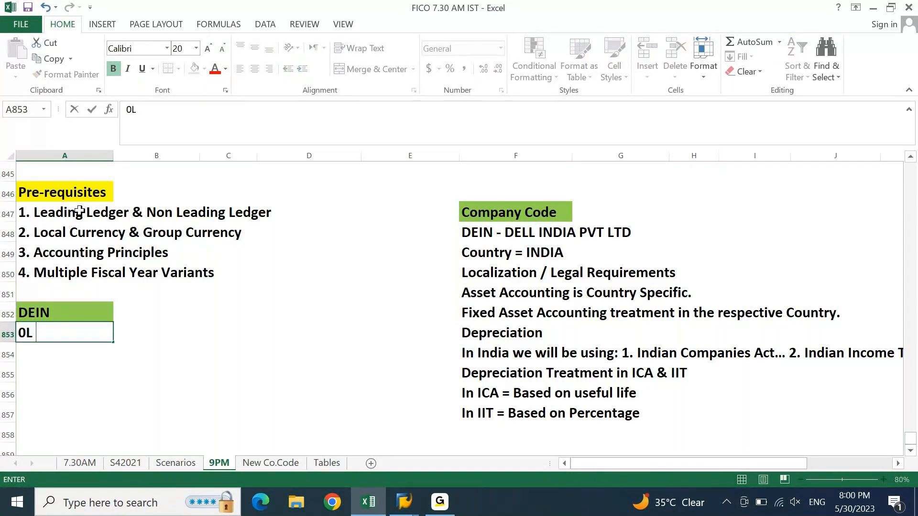
{"action": "type", "text": " 7"}
{"action": "key", "text": "BackSpace"}
{"action": "type", "text": "& d1"}
{"action": "key", "text": "Return"}
{"action": "key", "text": "Up"}
{"action": "key", "text": "F2"}
{"action": "key", "text": "BackSpace"}
{"action": "key", "text": "BackSpace"}
{"action": "type", "text": "D1"}
{"action": "key", "text": "Return"}
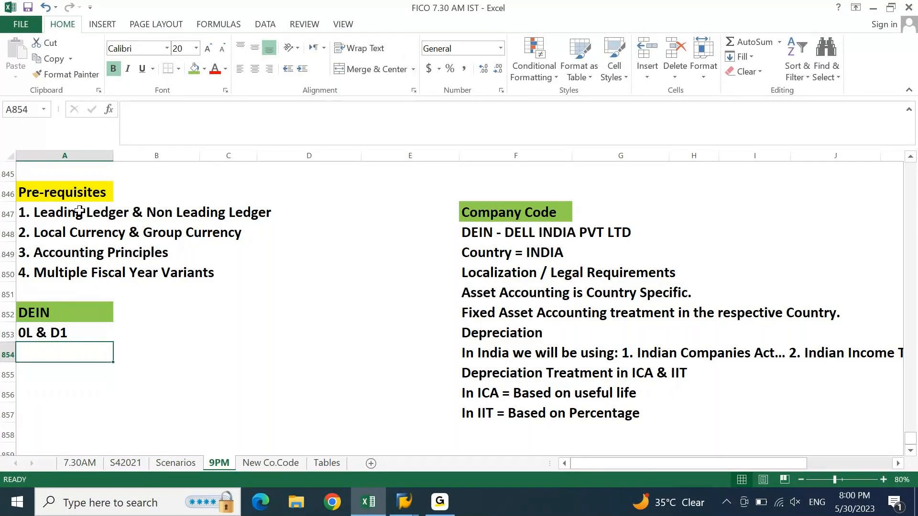
- Mark the 0L & D1 ledgers line as "OK" in cell B853
{"action": "key", "text": "Up"}
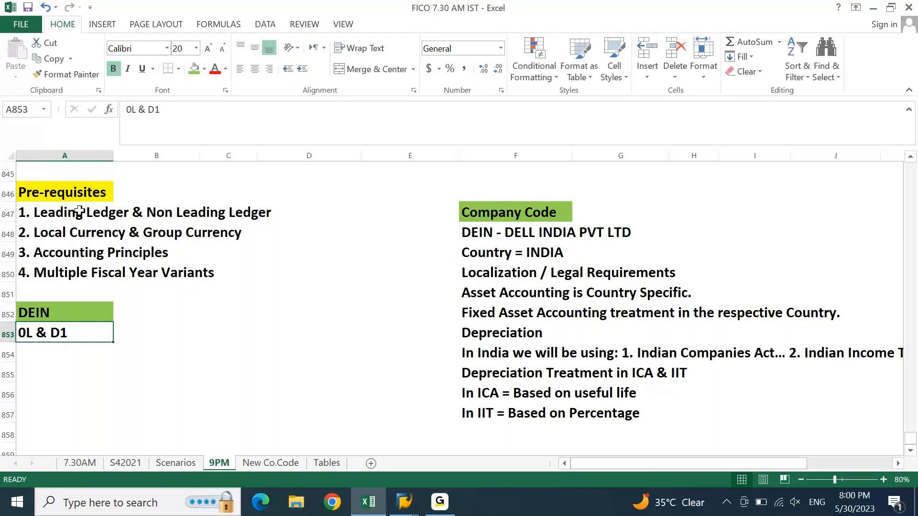
{"action": "key", "text": "Right"}
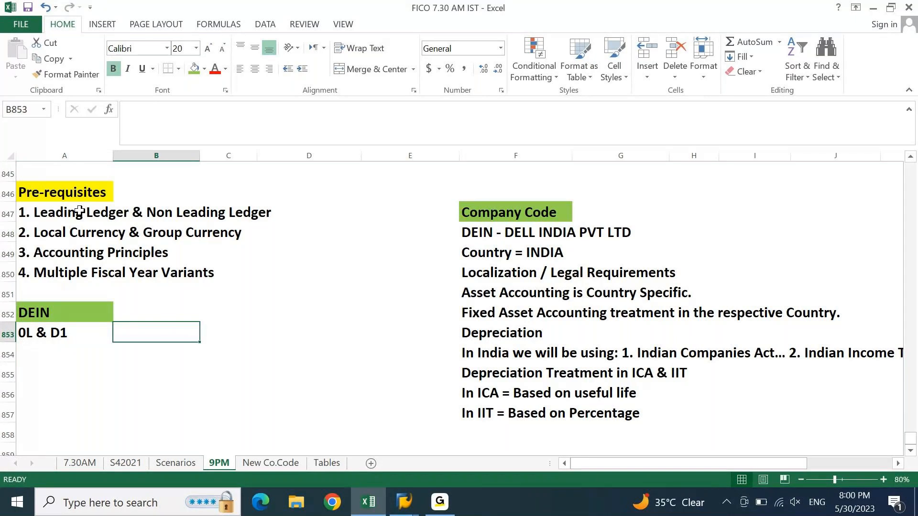
{"action": "type", "text": "OK"}
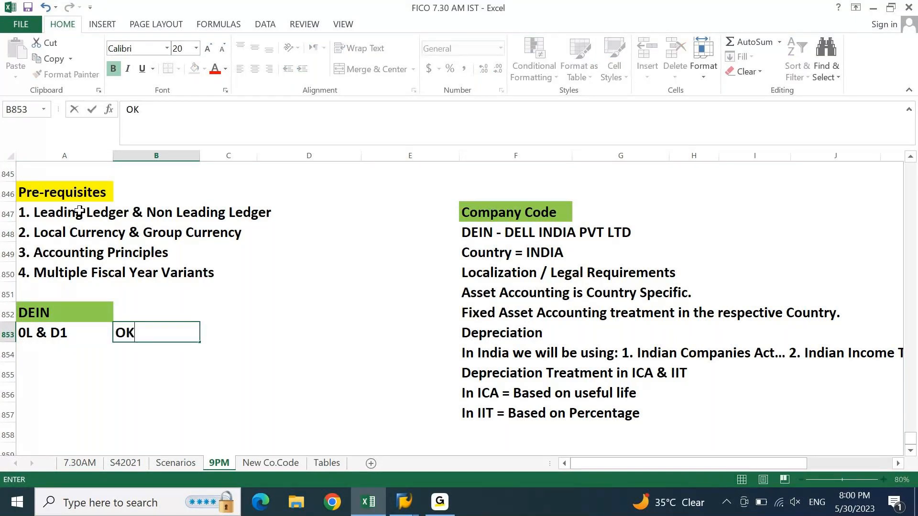
{"action": "key", "text": "Return"}
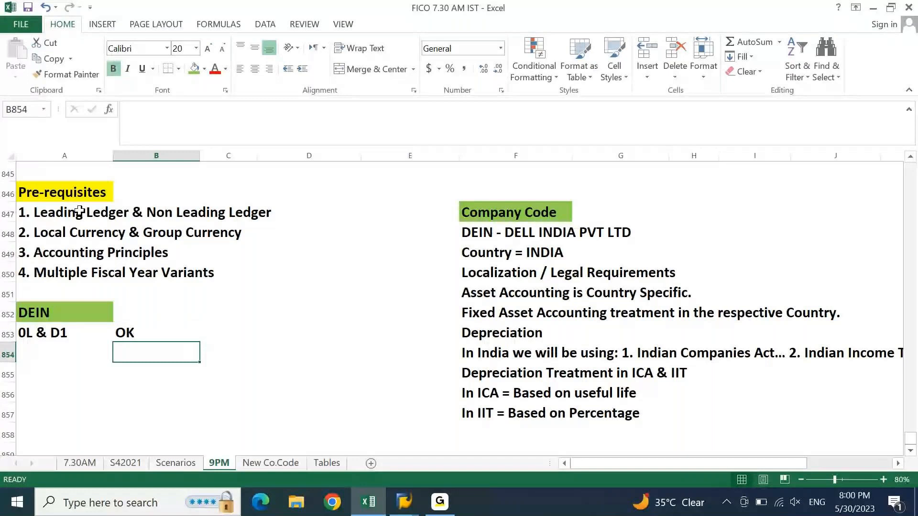
{"action": "key", "text": "Up"}
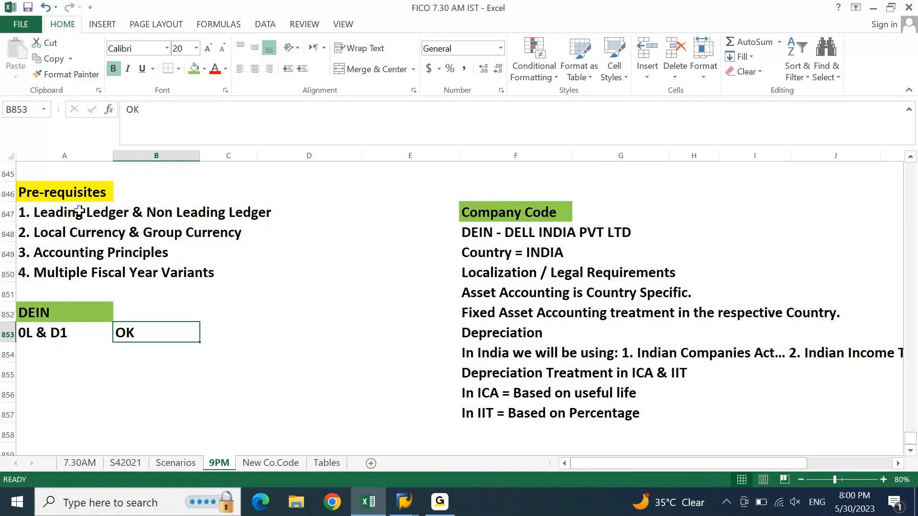
{"action": "key", "text": "Return"}
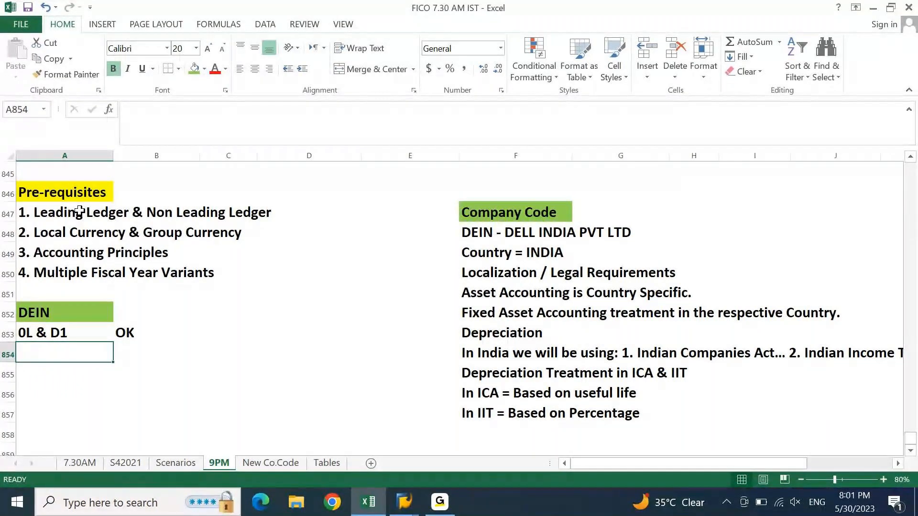
{"action": "type", "text": "10"}
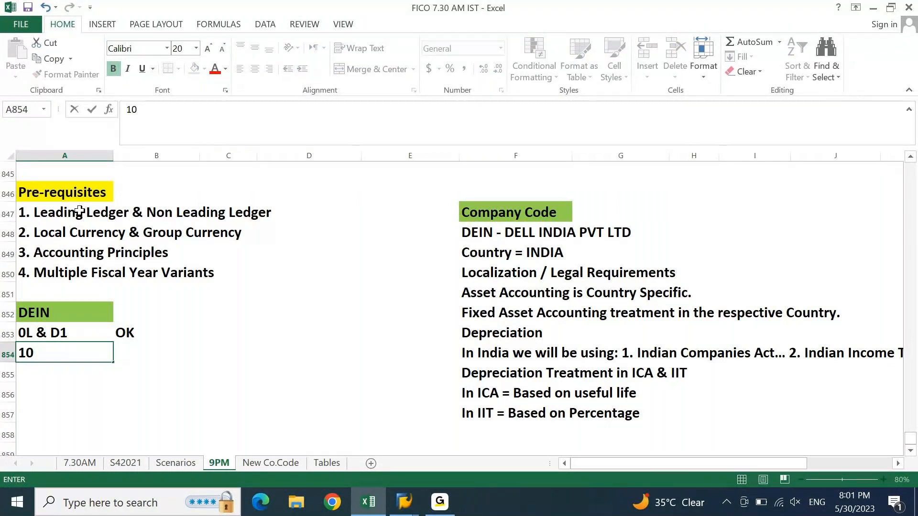
{"action": "type", "text": " & 30"}
{"action": "key", "text": "Escape"}
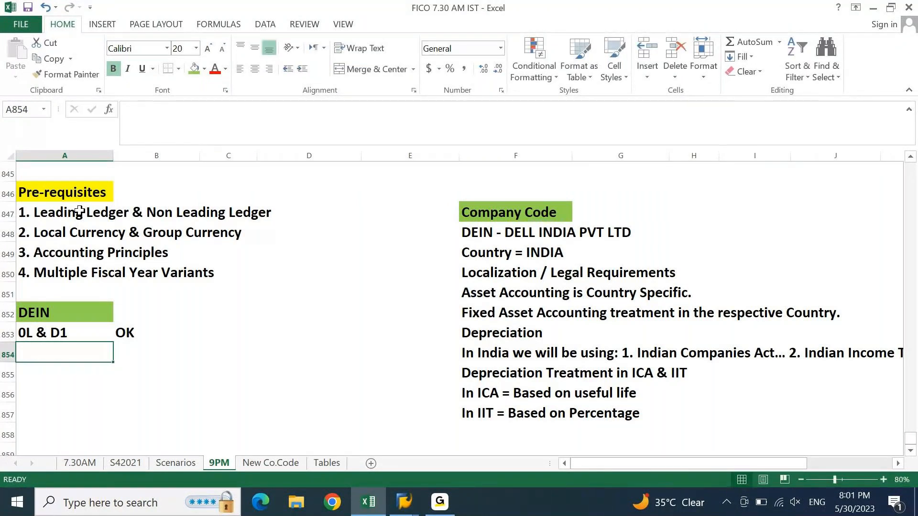
- Enter the currencies "INR & USD" in cell A854 and mark the line "OK" in B854
{"action": "type", "text": "INR"}
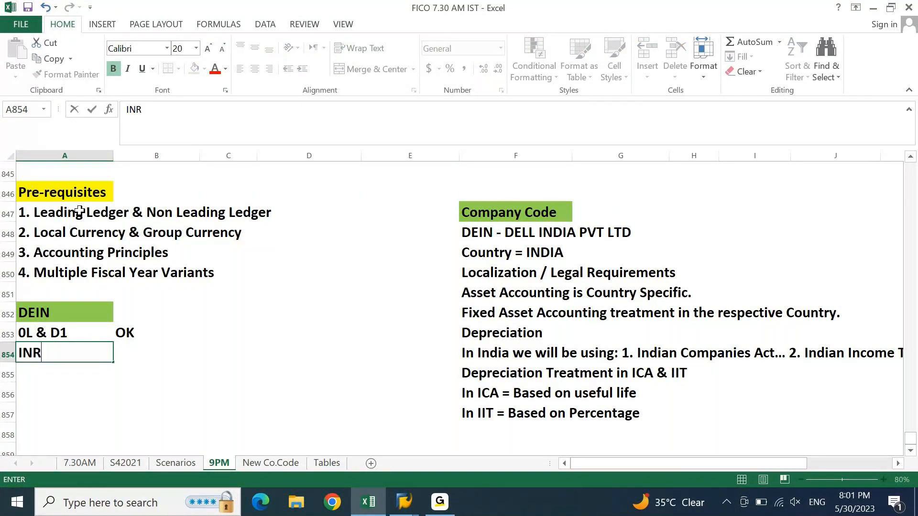
{"action": "type", "text": " & USD"}
{"action": "key", "text": "Tab"}
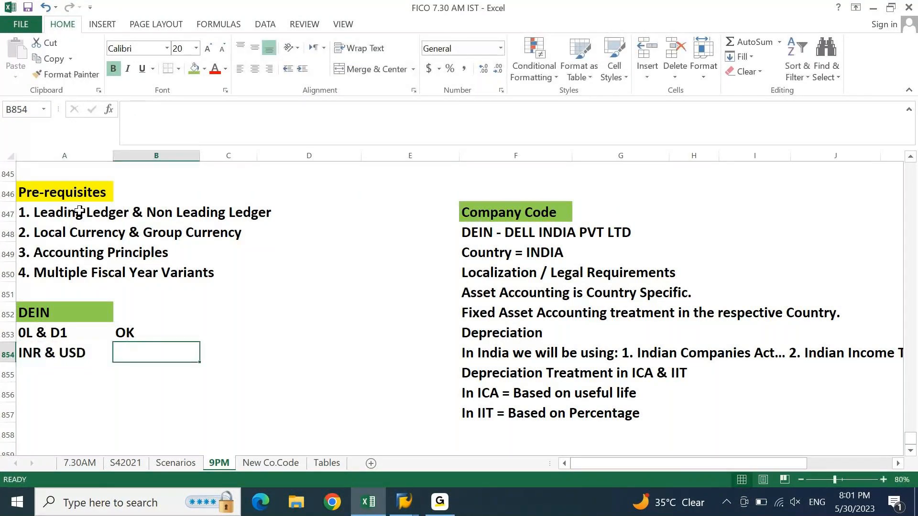
{"action": "type", "text": "ok"}
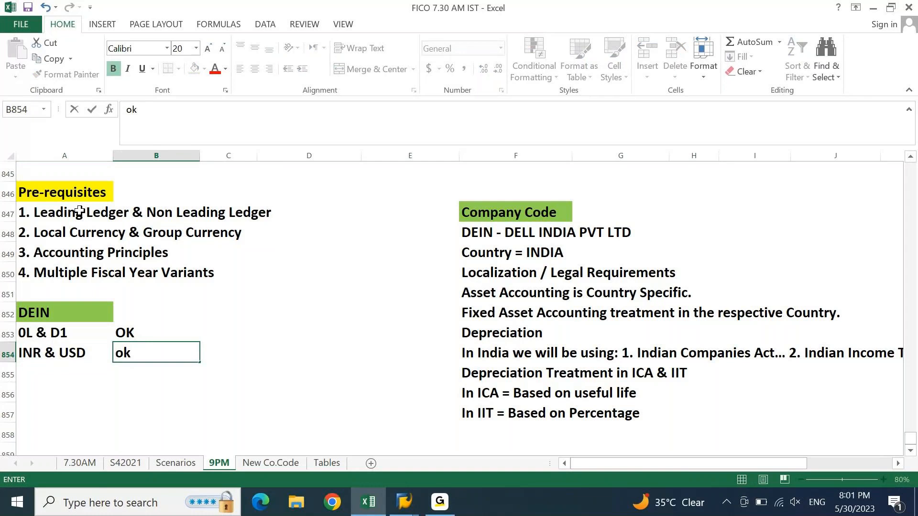
{"action": "key", "text": "Escape"}
{"action": "type", "text": "ok"}
{"action": "key", "text": "Return"}
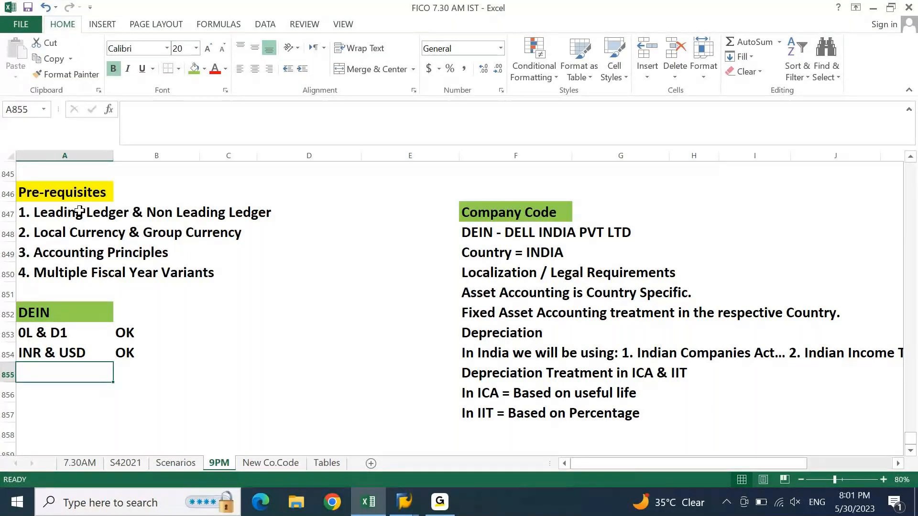
- Enter the accounting principles "ICA & IFRS" in cell A855 and copy the OK mark down into B855
{"action": "type", "text": "ICA "}
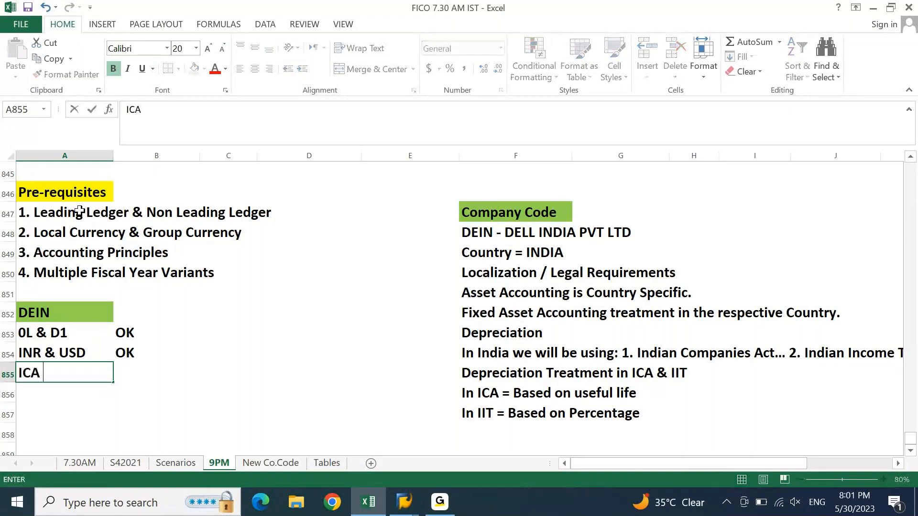
{"action": "type", "text": "& IFRS"}
{"action": "key", "text": "Tab"}
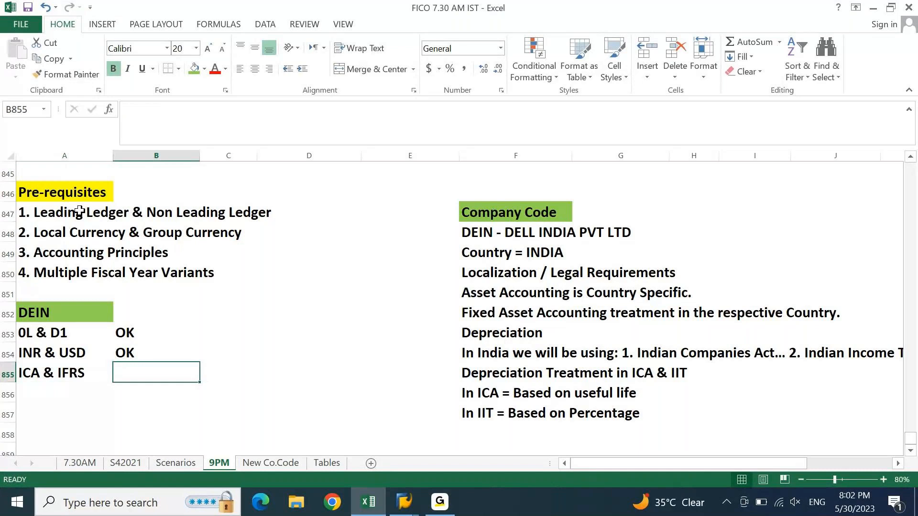
{"action": "key", "text": "ctrl+d"}
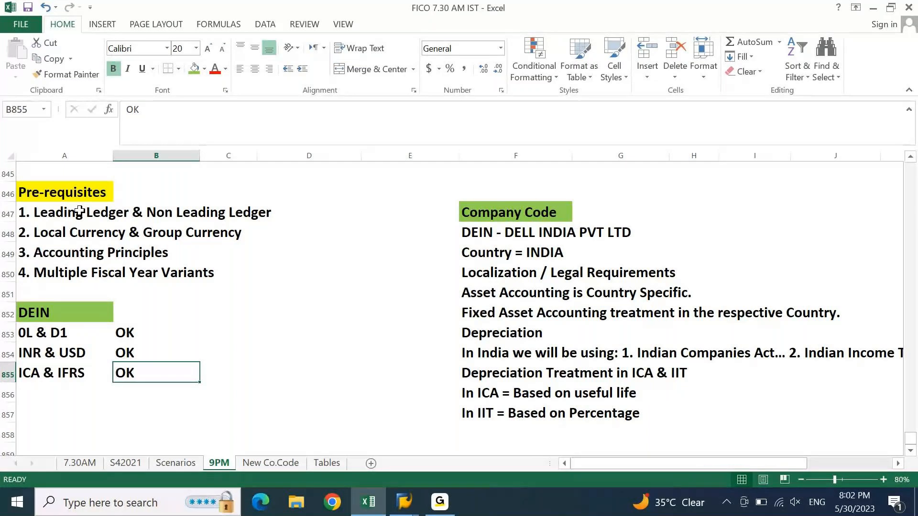
- Enter the fiscal year variants "Jan - Dec & Apr - Mar" in cell A856 under the accounting principles line
{"action": "key", "text": "Left"}
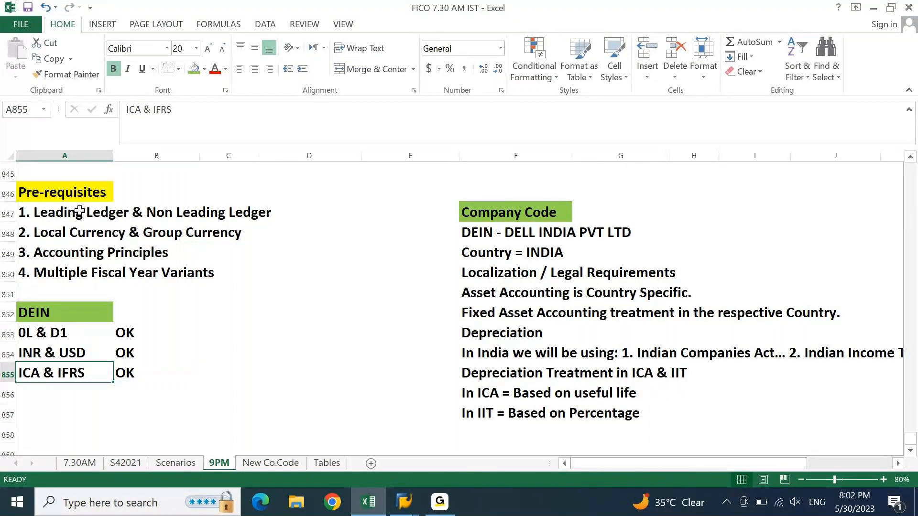
{"action": "key", "text": "Down"}
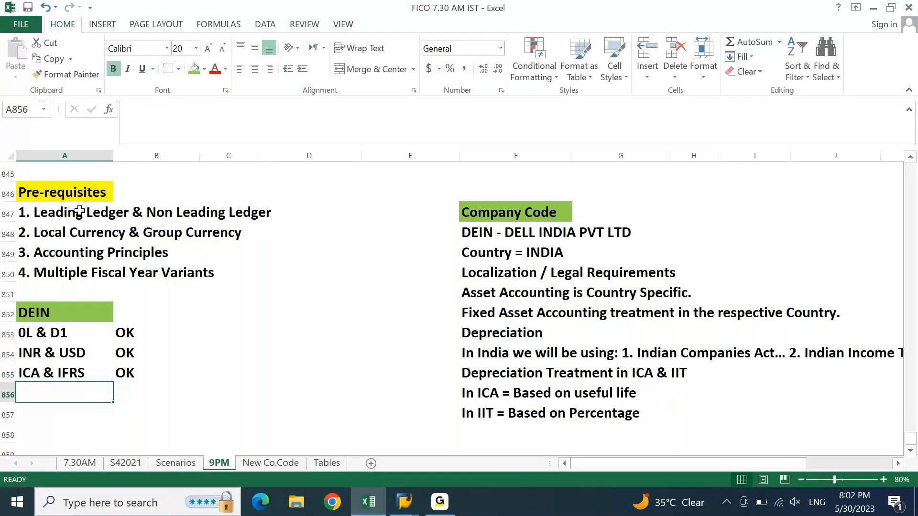
{"action": "type", "text": "Jan"}
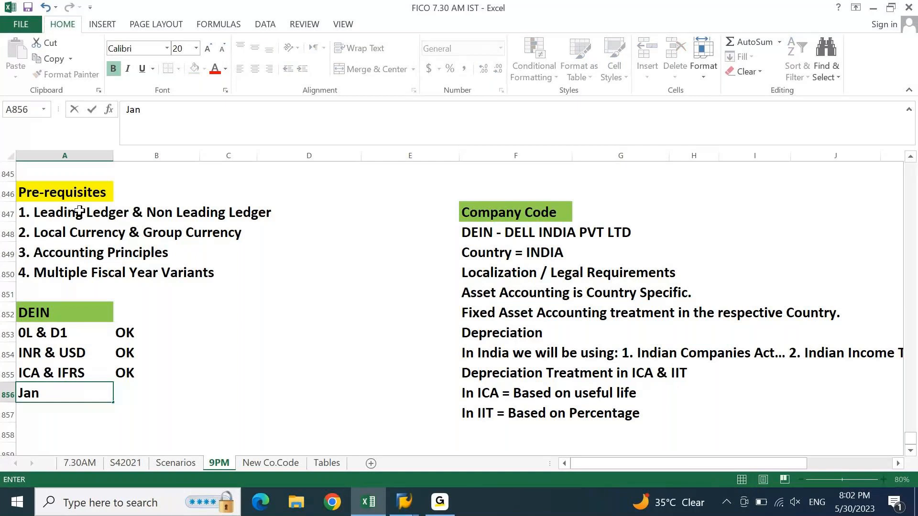
{"action": "type", "text": " - Dec"}
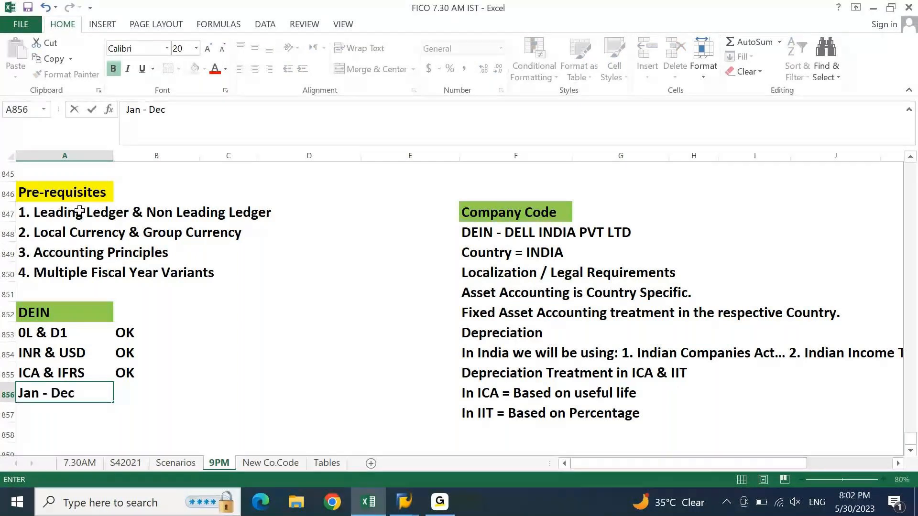
{"action": "type", "text": " & Apr -"}
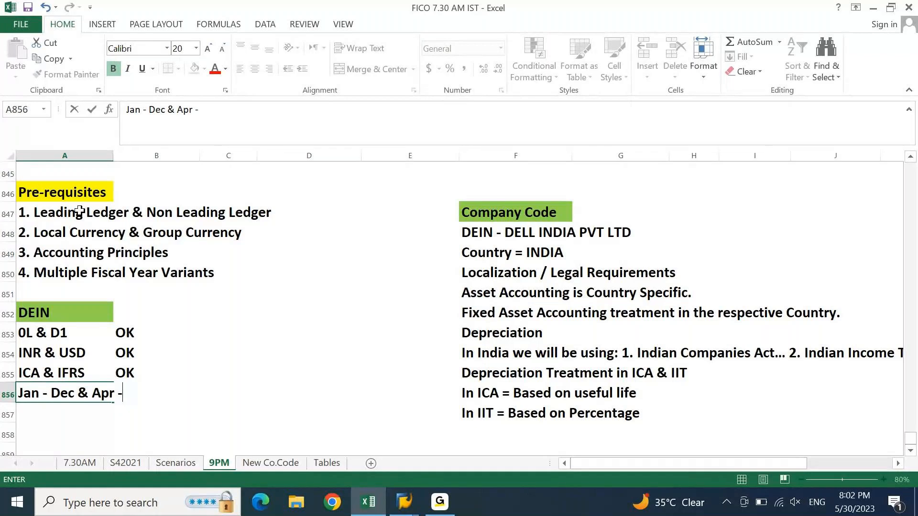
{"action": "type", "text": " Mar"}
{"action": "key", "text": "Right"}
{"action": "key", "text": "Left"}
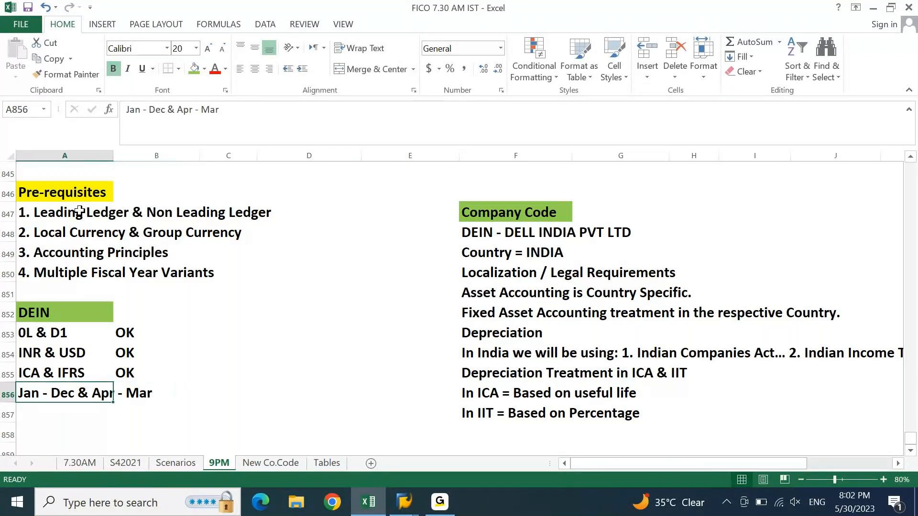
- Move the OK marks from B853:B855 to C853:C855 and copy OK down into C856 for the fiscal year variants
{"action": "key", "text": "Right"}
{"action": "key", "text": "Up"}
{"action": "key", "text": "Up"}
{"action": "key", "text": "shift+Up"}
{"action": "key", "text": "shift+Down"}
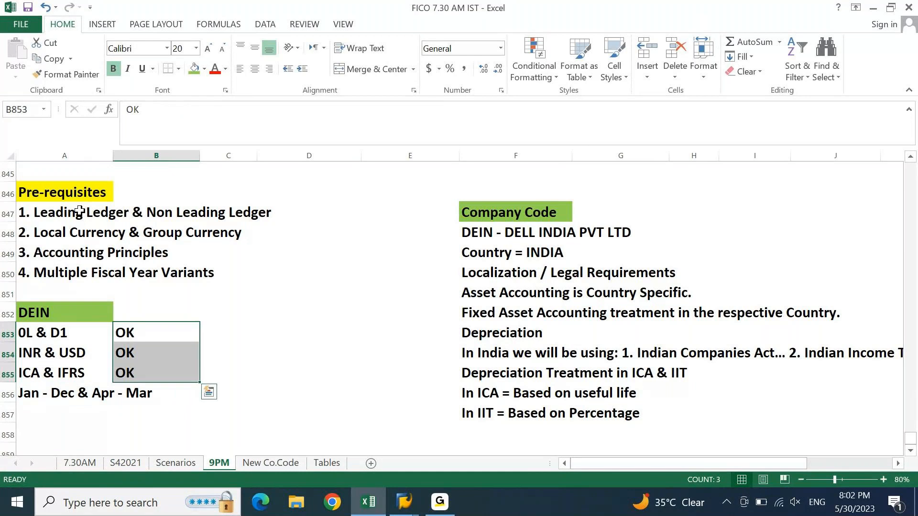
{"action": "key", "text": "ctrl+x"}
{"action": "key", "text": "Right"}
{"action": "key", "text": "ctrl+v"}
{"action": "key", "text": "Down"}
{"action": "key", "text": "Down"}
{"action": "key", "text": "Down"}
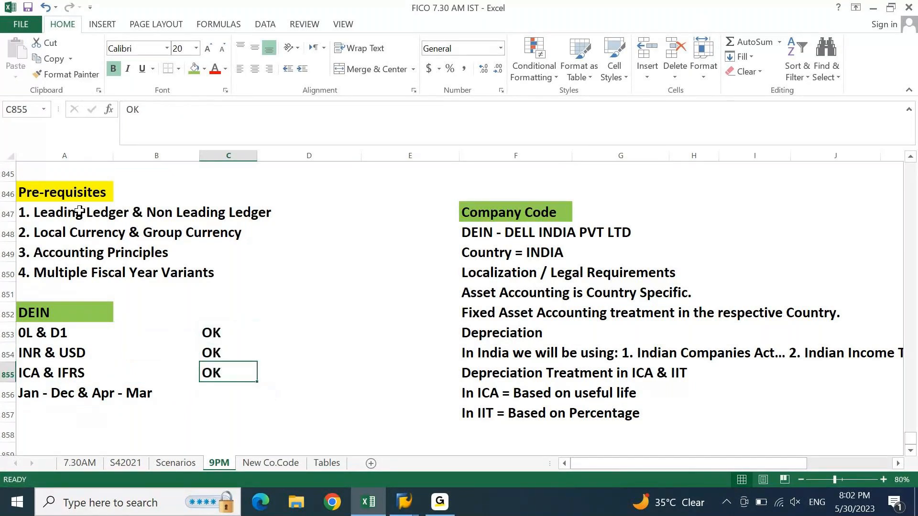
{"action": "key", "text": "ctrl+d"}
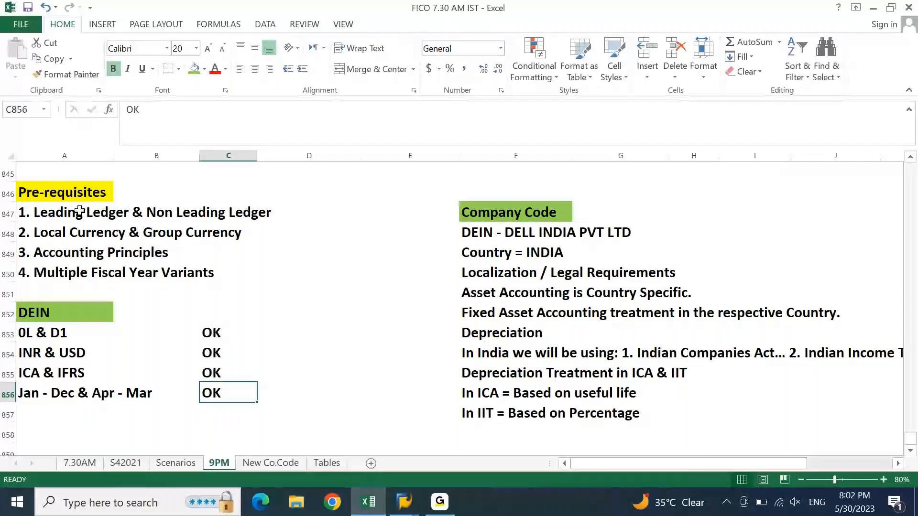
- Give the DEIN checklist in A852:C856 a thick box border and a green fill
{"action": "left_click_drag", "start_coordinate": [29, 313], "coordinate": [206, 383]}
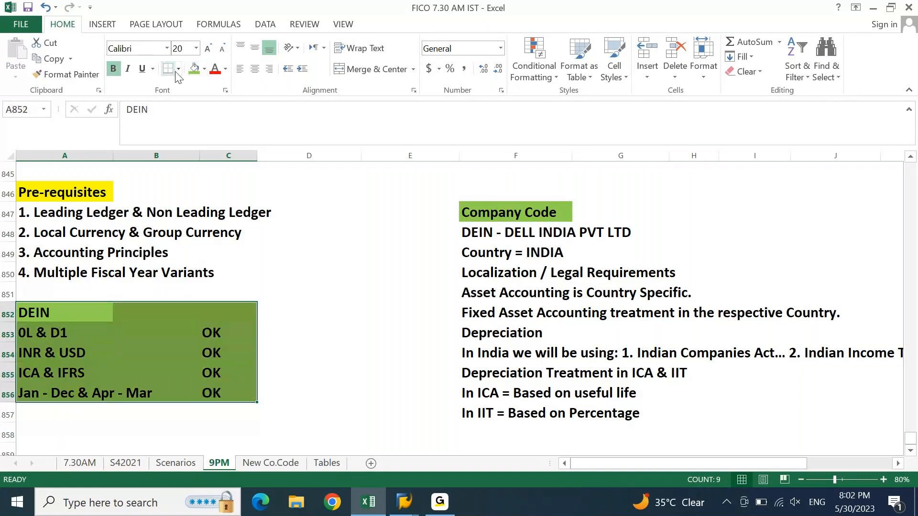
{"action": "left_click", "coordinate": [177, 72]}
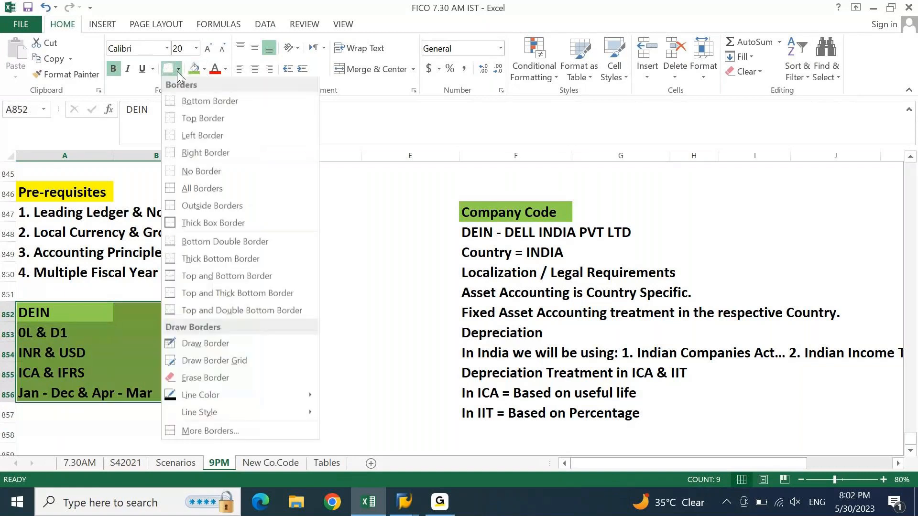
{"action": "left_click", "coordinate": [175, 225]}
{"action": "left_click", "coordinate": [304, 350]}
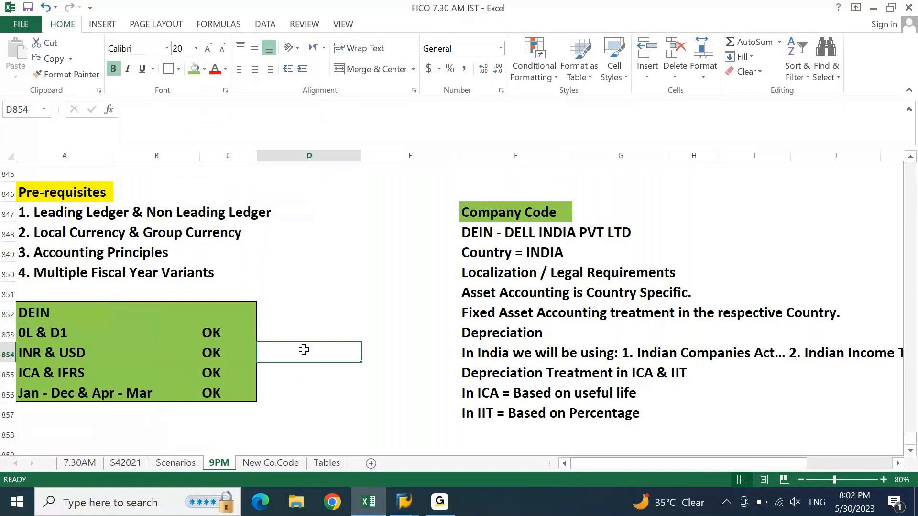
- Enter the column heading "Status" in cell C852 above the OK marks
{"action": "left_click", "coordinate": [215, 317]}
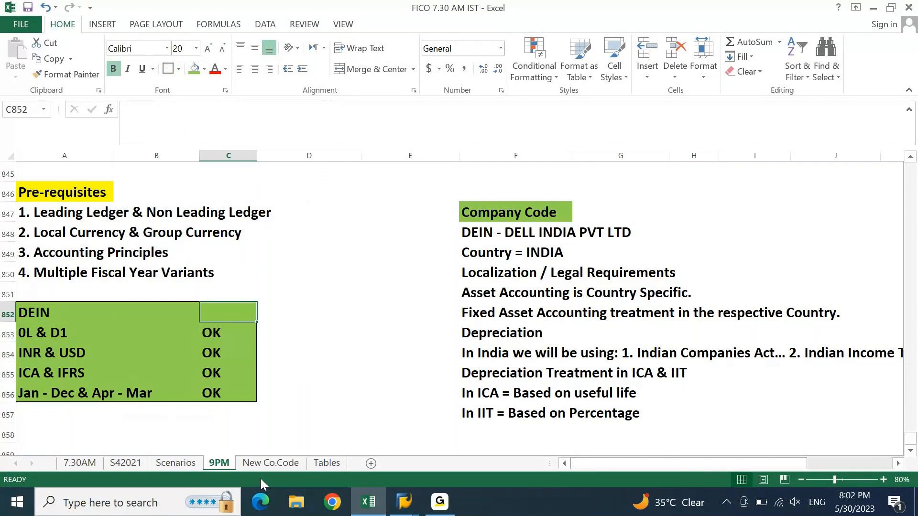
{"action": "type", "text": "S"}
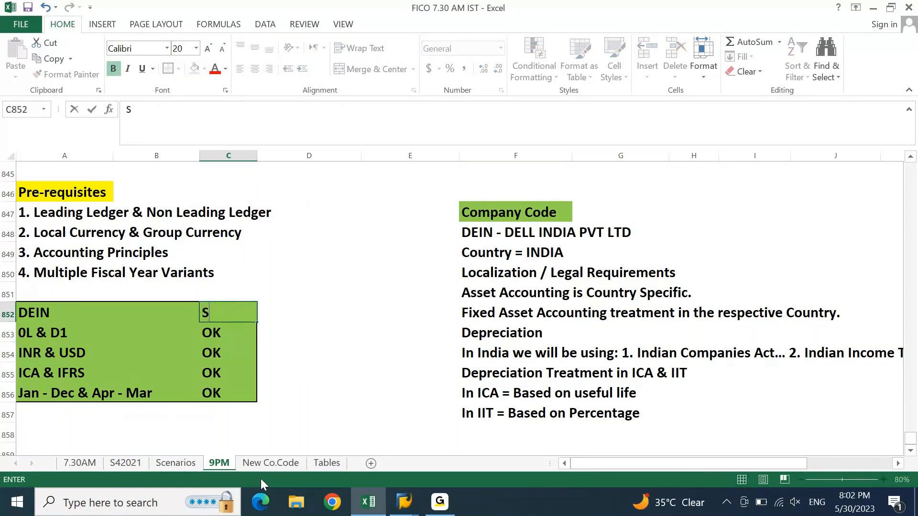
{"action": "type", "text": "tatus"}
{"action": "key", "text": "Return"}
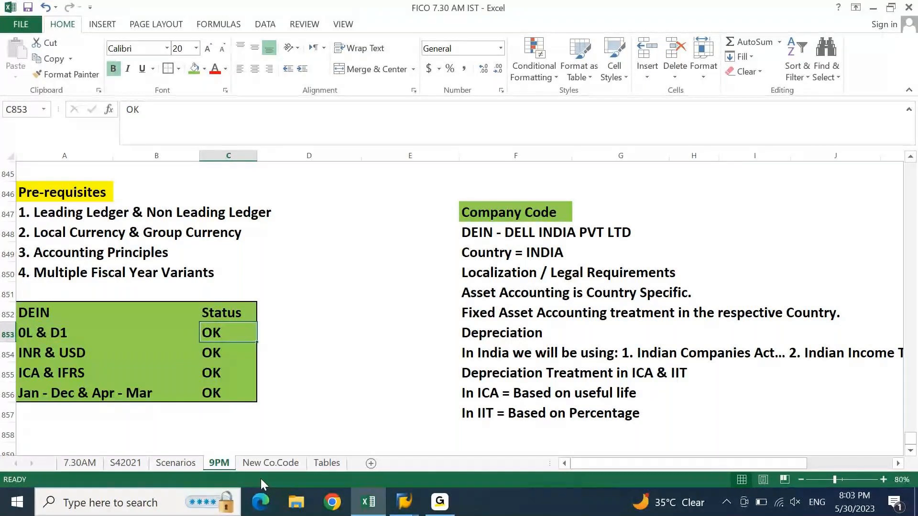
{"action": "key", "text": "Left"}
{"action": "key", "text": "Left"}
{"action": "key", "text": "Down"}
{"action": "key", "text": "Down"}
{"action": "key", "text": "Down"}
{"action": "key", "text": "Down"}
{"action": "key", "text": "Down"}
{"action": "key", "text": "Down"}
{"action": "key", "text": "Down"}
{"action": "key", "text": "Down"}
{"action": "key", "text": "Down"}
{"action": "key", "text": "Down"}
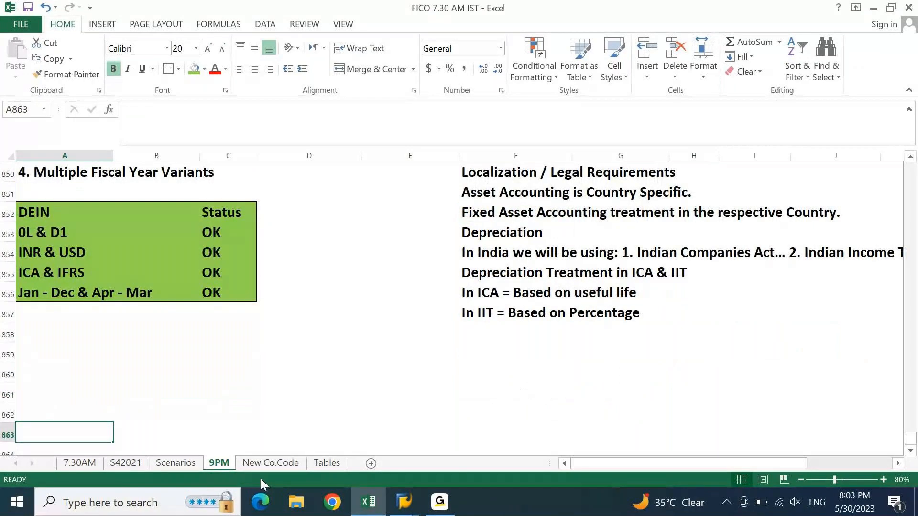
{"action": "key", "text": "Up"}
{"action": "key", "text": "Up"}
{"action": "key", "text": "Up"}
{"action": "key", "text": "Up"}
{"action": "key", "text": "Up"}
{"action": "key", "text": "Up"}
{"action": "key", "text": "Up"}
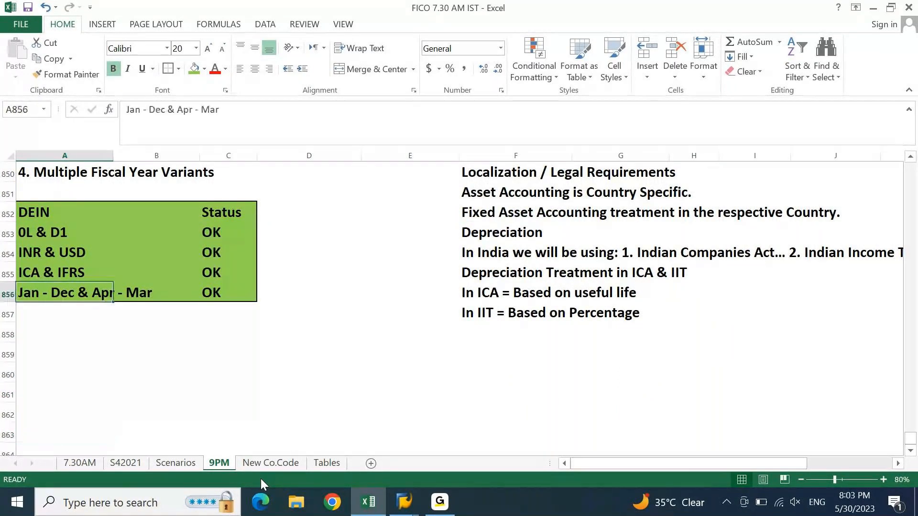
- Enter the heading "Chart of Depreciation" in cell B861 below the DEIN checklist and fill B861:C861 green
{"action": "key", "text": "Down"}
{"action": "key", "text": "Down"}
{"action": "key", "text": "Right"}
{"action": "key", "text": "Down"}
{"action": "key", "text": "Left"}
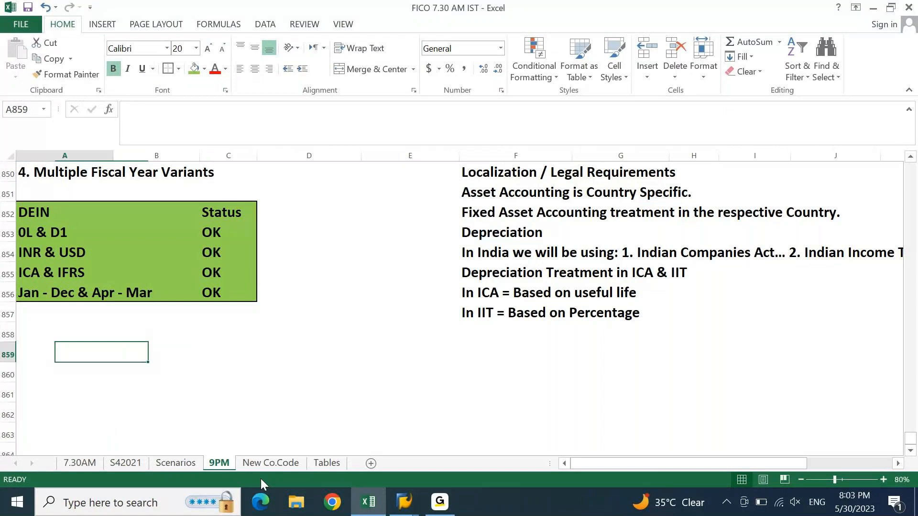
{"action": "key", "text": "Down"}
{"action": "key", "text": "Down"}
{"action": "key", "text": "Right"}
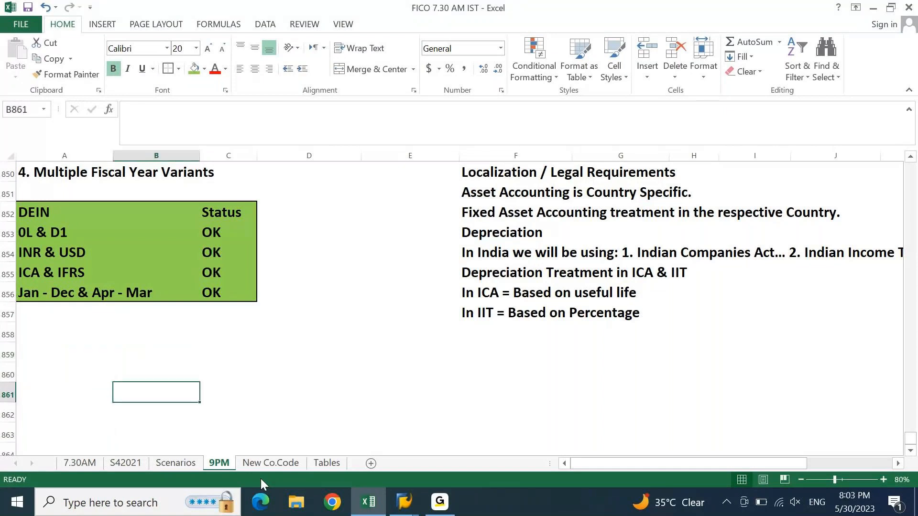
{"action": "type", "text": "CH"}
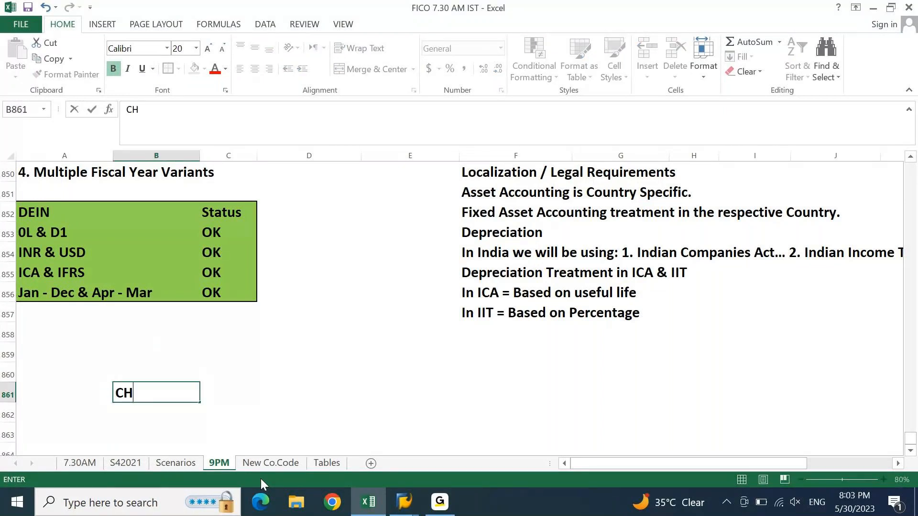
{"action": "type", "text": "art of Deprec"}
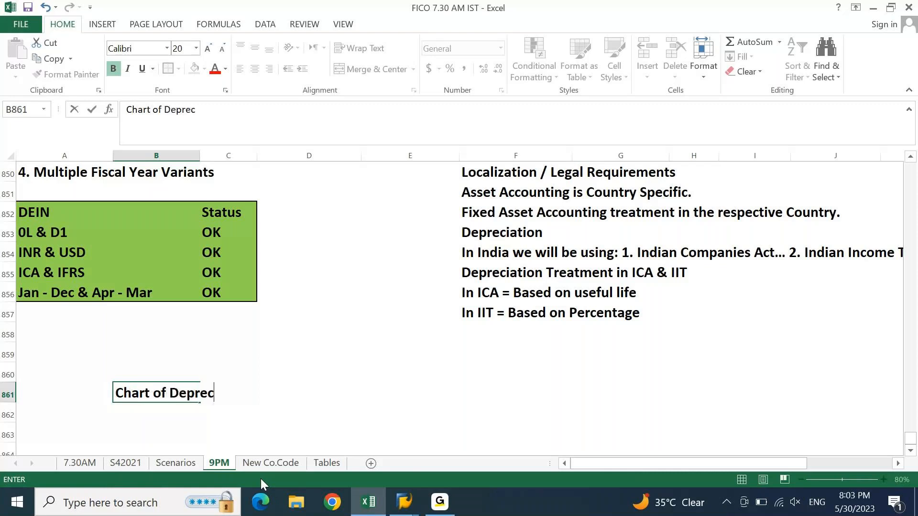
{"action": "type", "text": "iation"}
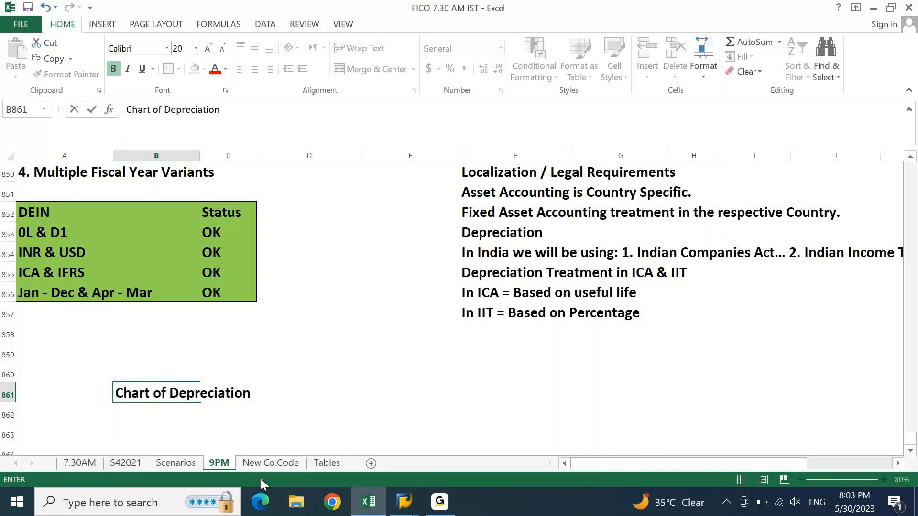
{"action": "key", "text": "ctrl+Return"}
{"action": "key", "text": "shift+Right"}
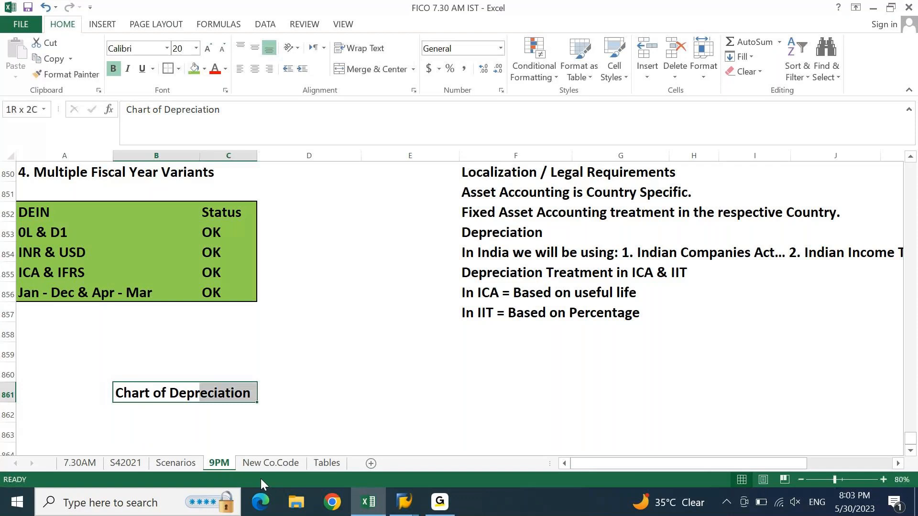
{"action": "left_click", "coordinate": [199, 73]}
- Enter "Entire Asset Accounting is dependant on Chart of Depreciation (COD)" in cell B862 under the Chart of Depreciation heading and save the workbook
{"action": "key", "text": "Down"}
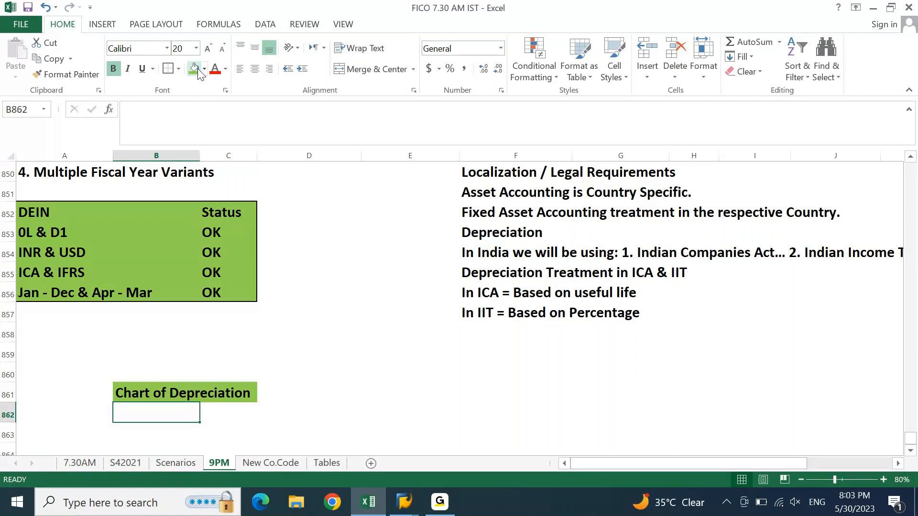
{"action": "type", "text": "ENtire "}
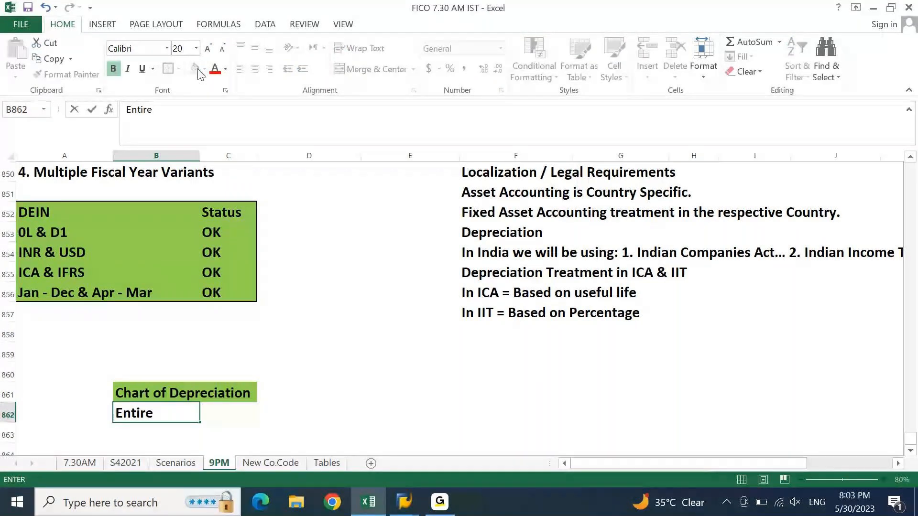
{"action": "type", "text": "Asset Acc"}
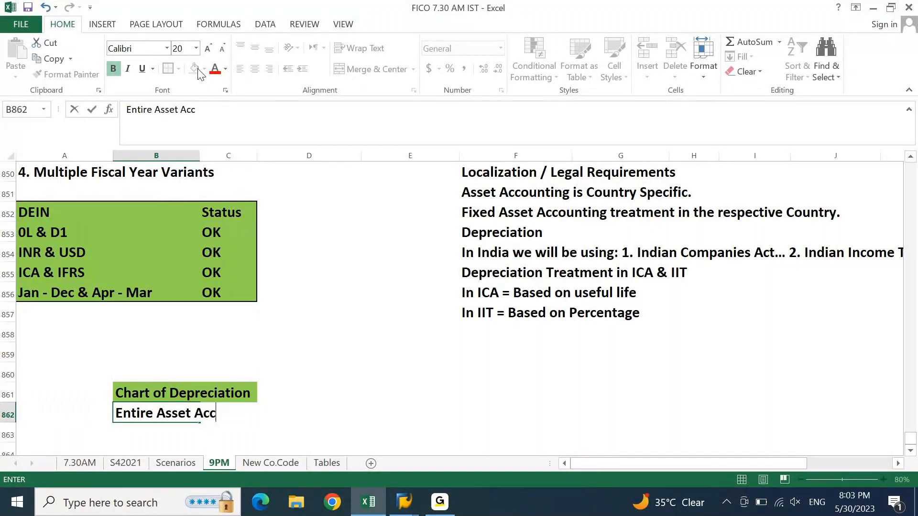
{"action": "type", "text": "ounting is dep"}
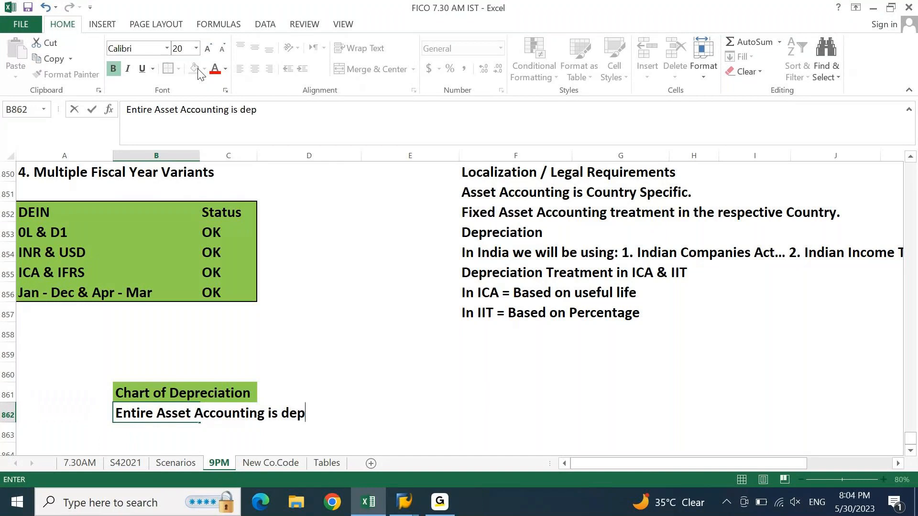
{"action": "type", "text": "endant on "}
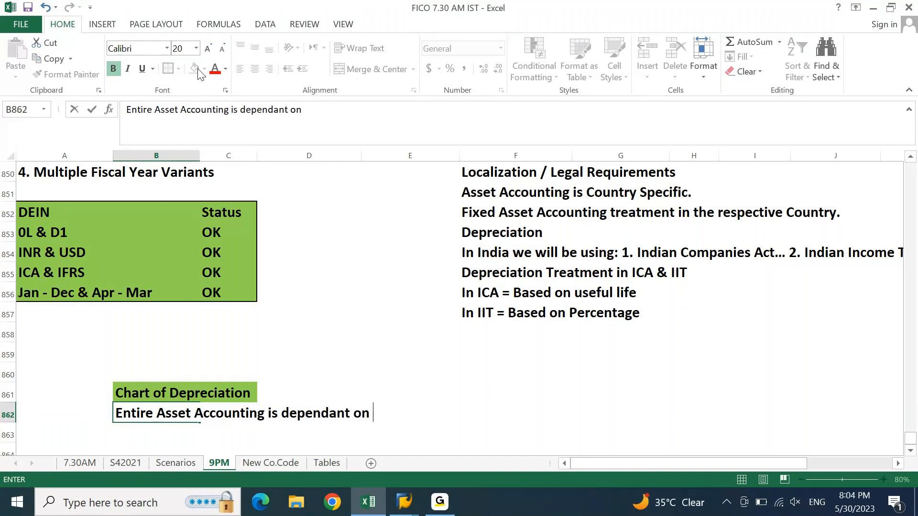
{"action": "type", "text": "Chart o"}
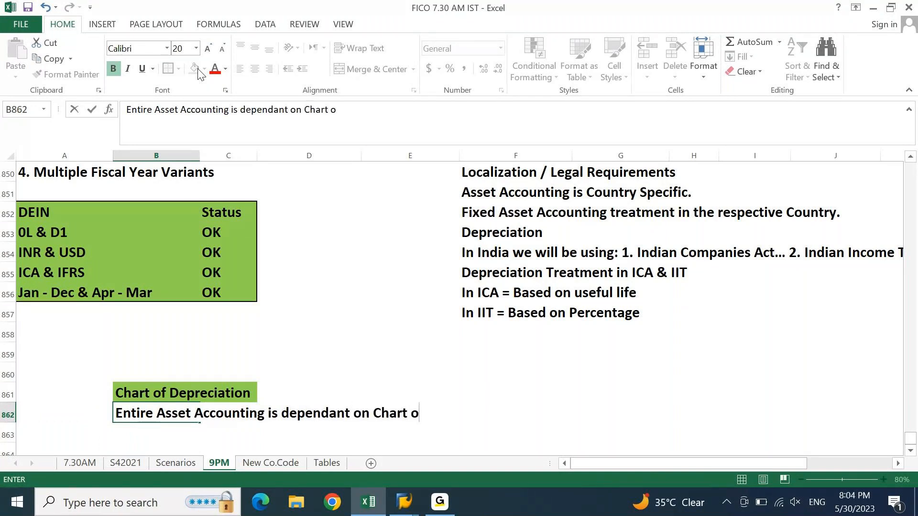
{"action": "type", "text": "f Depr"}
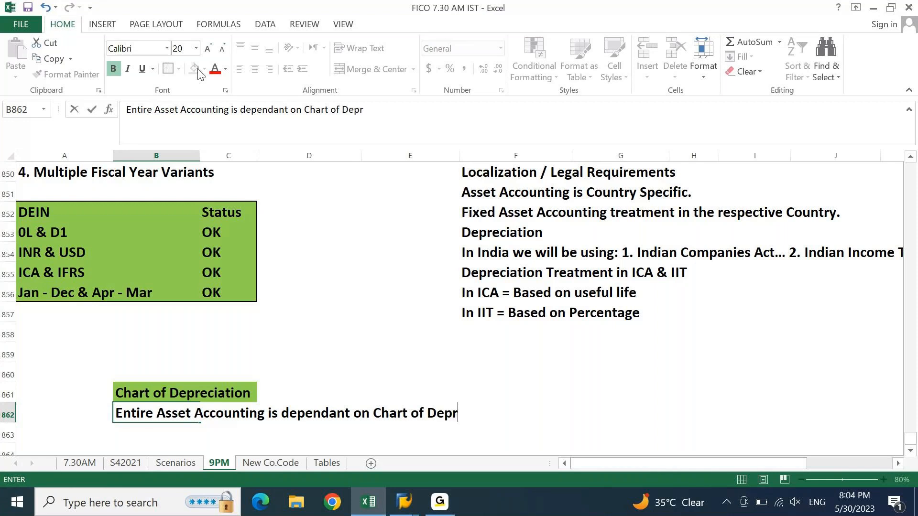
{"action": "type", "text": "eciation 9C"}
{"action": "key", "text": "BackSpace"}
{"action": "key", "text": "BackSpace"}
{"action": "type", "text": "(COD)"}
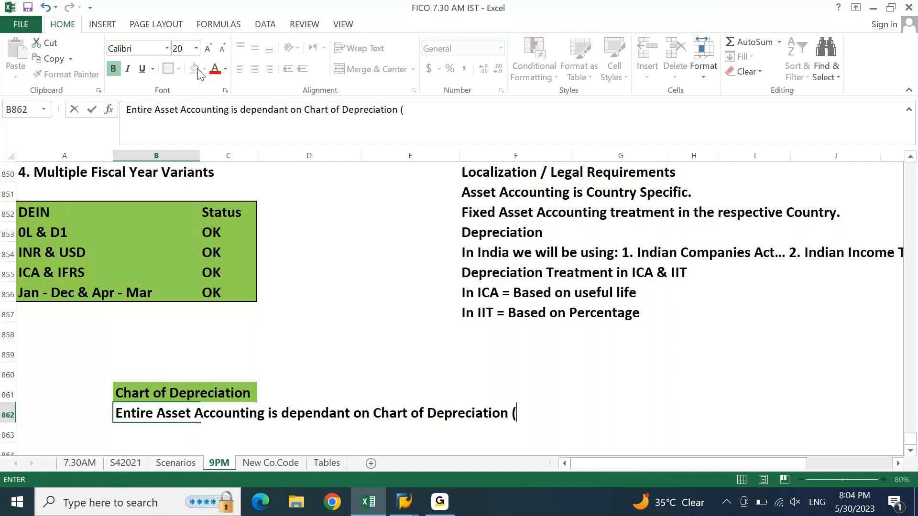
{"action": "key", "text": "ctrl+Return"}
{"action": "key", "text": "Down"}
{"action": "key", "text": "ctrl+s"}
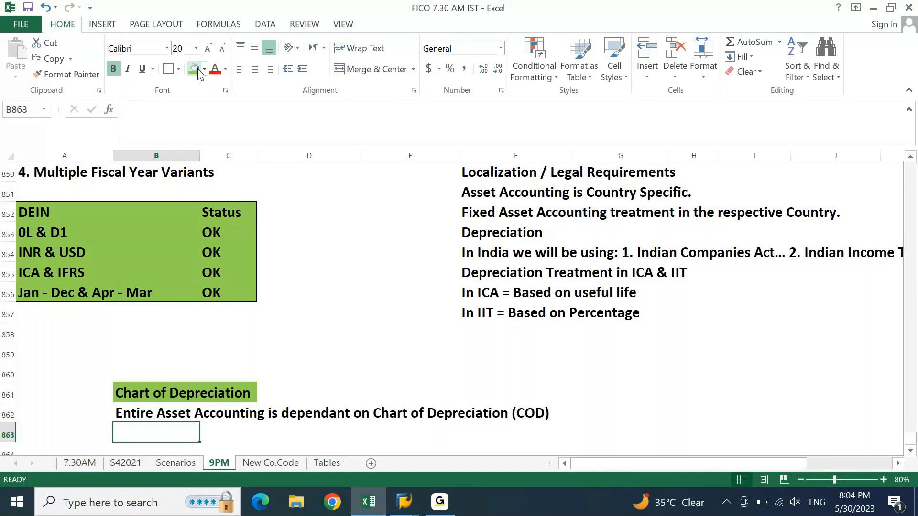
- Enter the note "We will not create COD on our own. We will copy from SAP predefined COD." in cell B863
{"action": "type", "text": "We"}
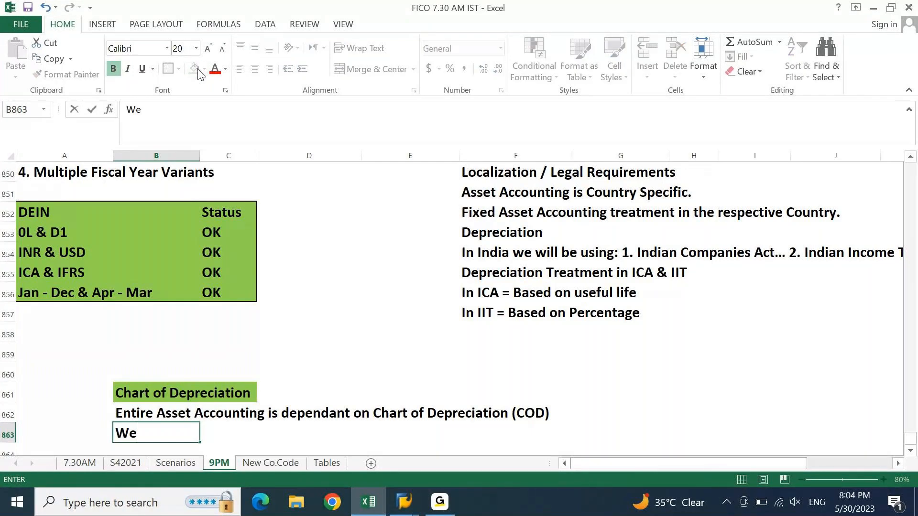
{"action": "type", "text": " will not create COS"}
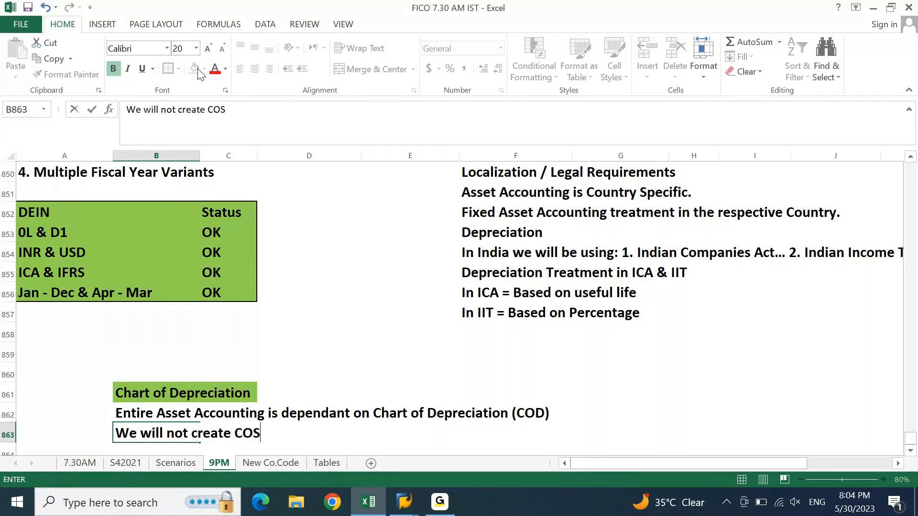
{"action": "key", "text": "BackSpace"}
{"action": "type", "text": "D on our i"}
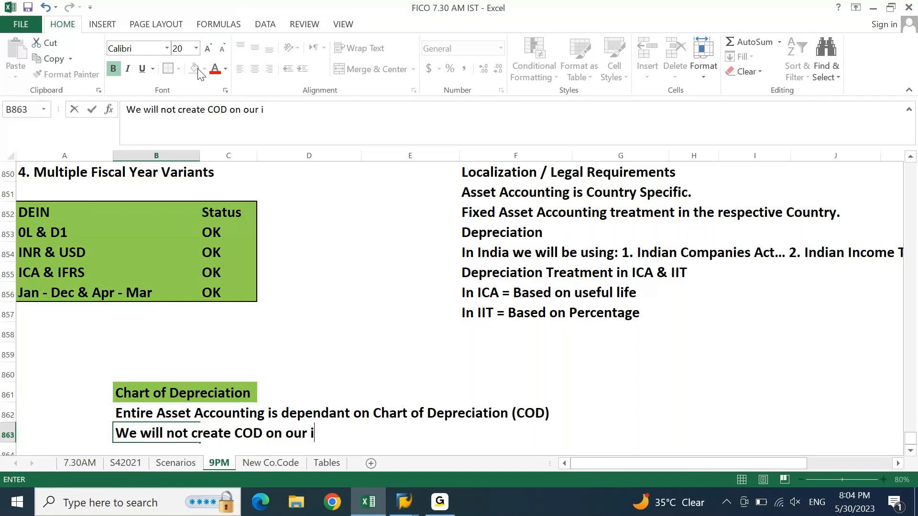
{"action": "key", "text": "BackSpace"}
{"action": "type", "text": "oes"}
{"action": "key", "text": "BackSpace"}
{"action": "key", "text": "BackSpace"}
{"action": "type", "text": "ws"}
{"action": "key", "text": "BackSpace"}
{"action": "type", "text": "n."}
{"action": "type", "text": "We will cope"}
{"action": "key", "text": "BackSpace"}
{"action": "type", "text": "y from SAP predefined"}
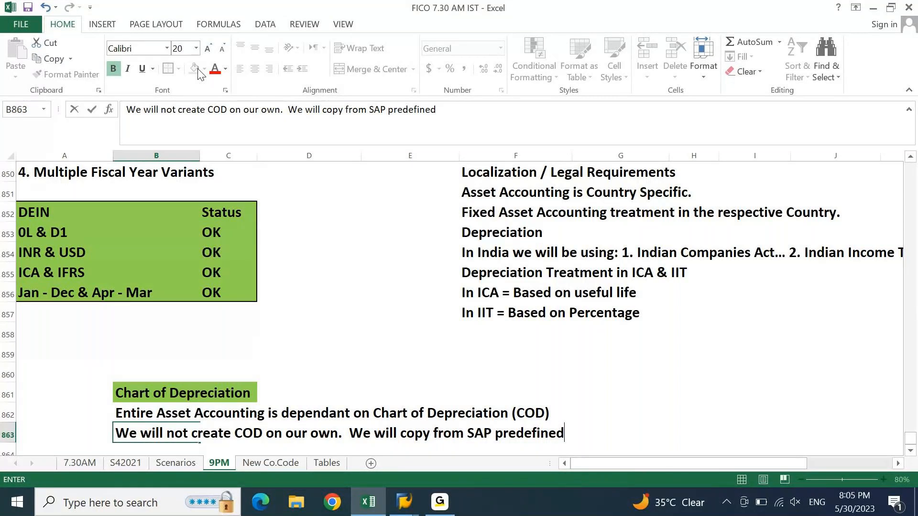
{"action": "type", "text": " COD."}
{"action": "key", "text": "Return"}
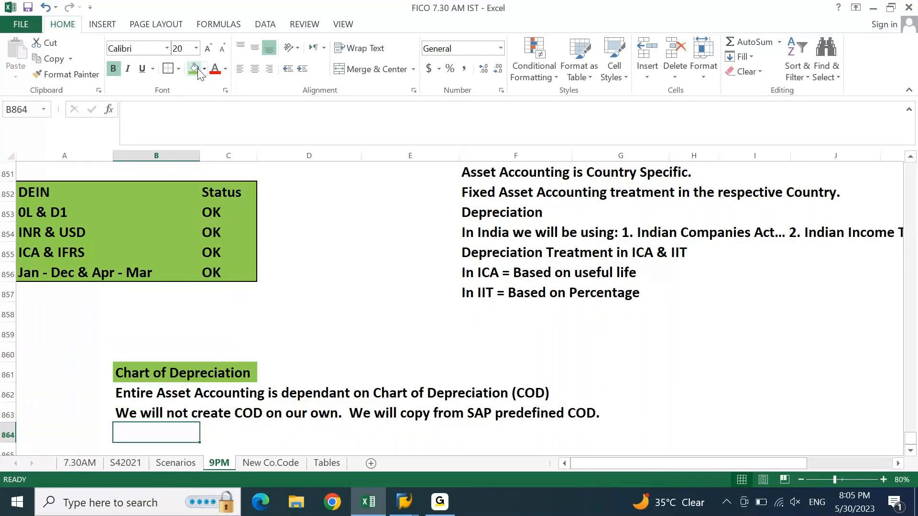
- Enter the note "SAP delivers Country specifc COD's with the baseline configuration." in cell B864
{"action": "type", "text": "SAP deliv"}
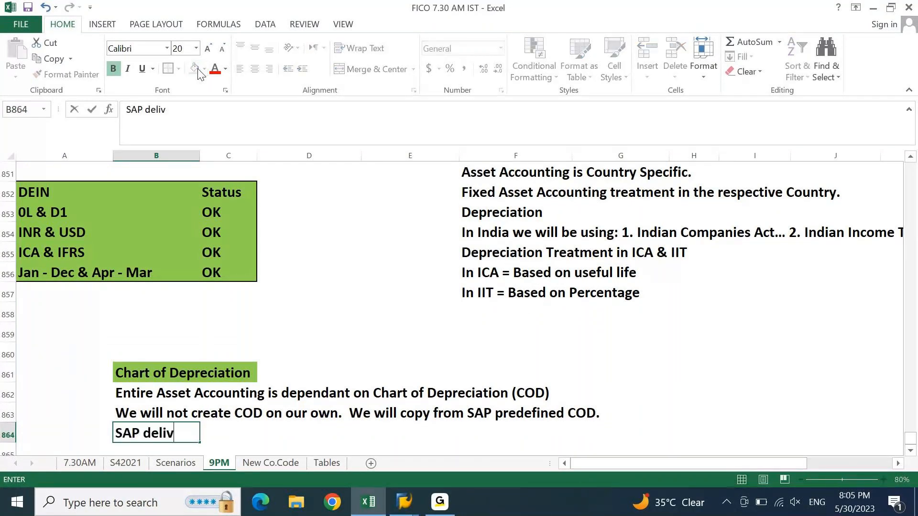
{"action": "type", "text": "ers Country specifx"}
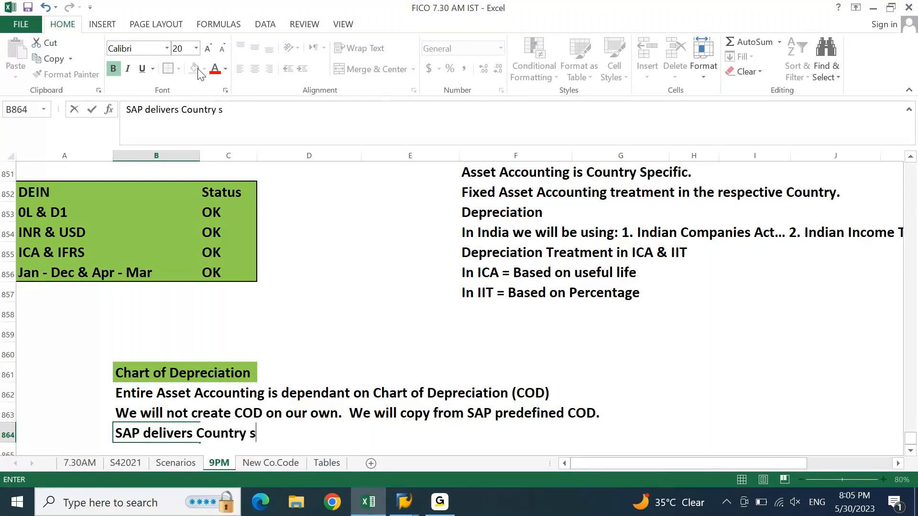
{"action": "key", "text": "BackSpace"}
{"action": "type", "text": "c "}
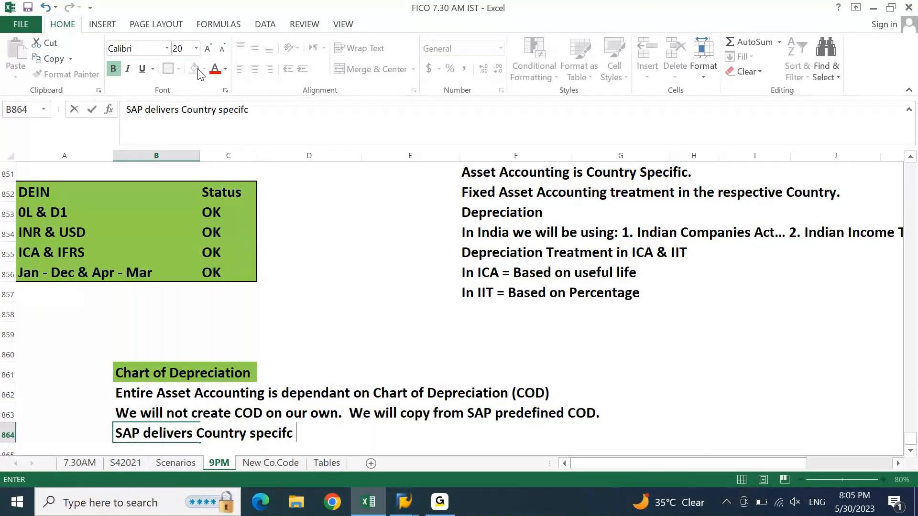
{"action": "type", "text": "COD's"}
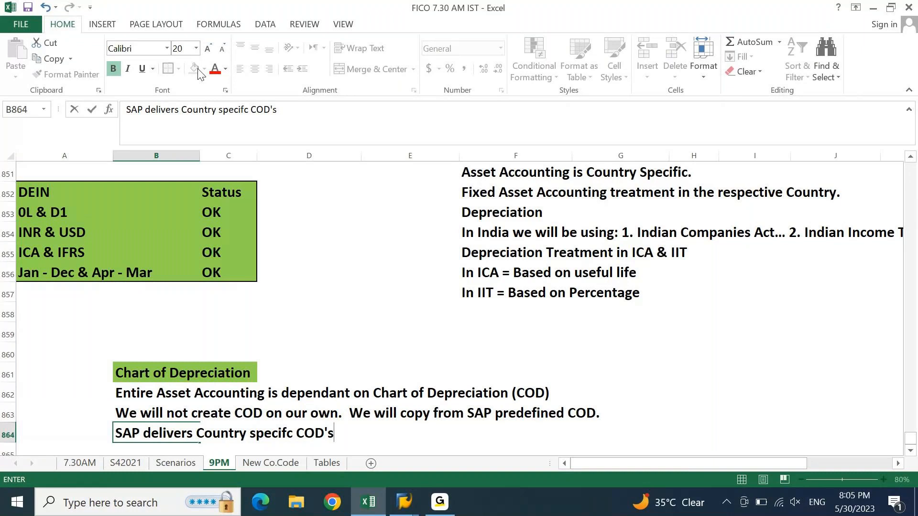
{"action": "type", "text": " with thej bas"}
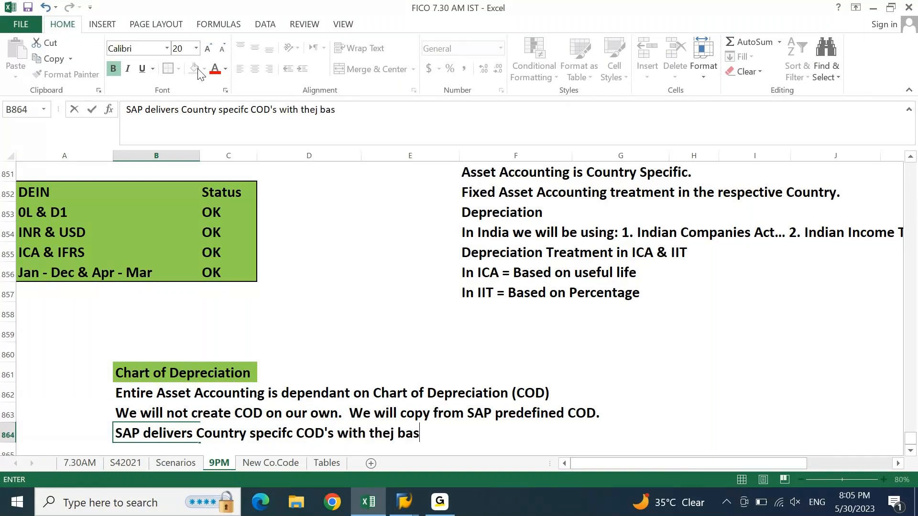
{"action": "key", "text": "BackSpace"}
{"action": "key", "text": "BackSpace"}
{"action": "key", "text": "BackSpace"}
{"action": "key", "text": "BackSpace"}
{"action": "key", "text": "BackSpace"}
{"action": "type", "text": "baseline configu"}
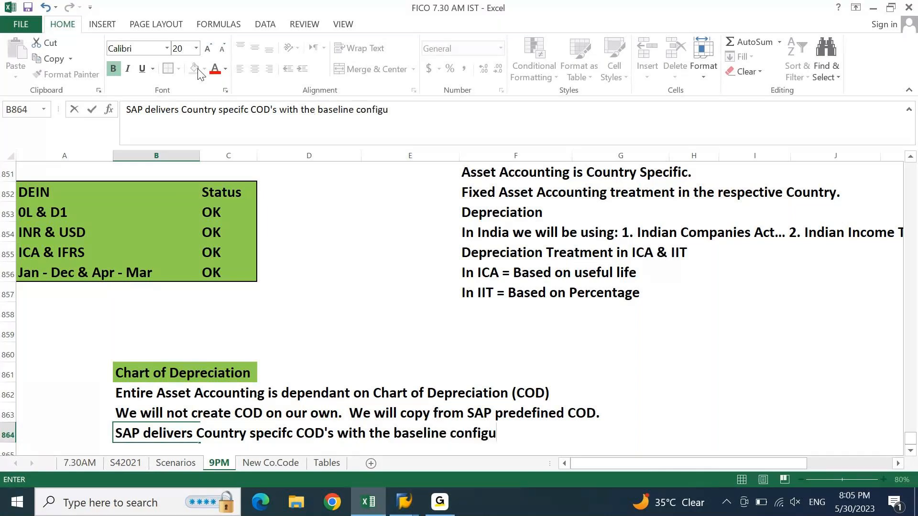
{"action": "type", "text": "ration"}
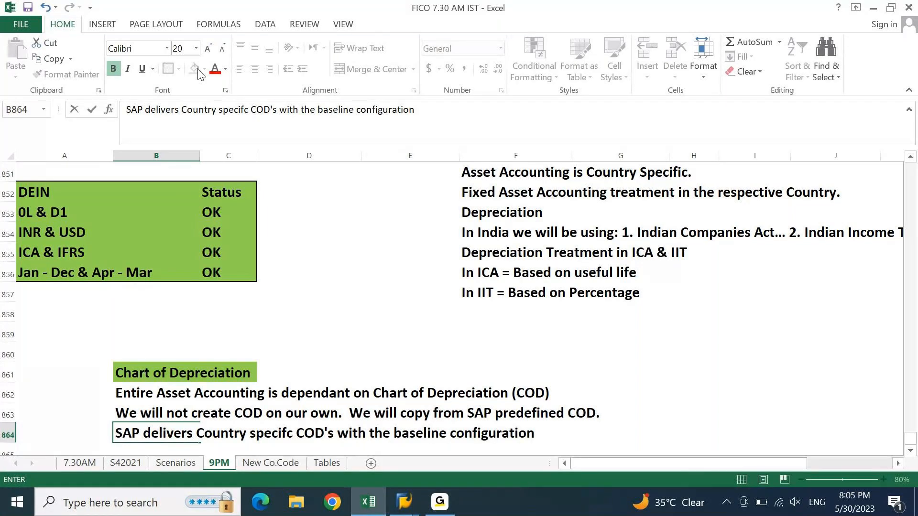
{"action": "type", "text": "."}
{"action": "key", "text": "Return"}
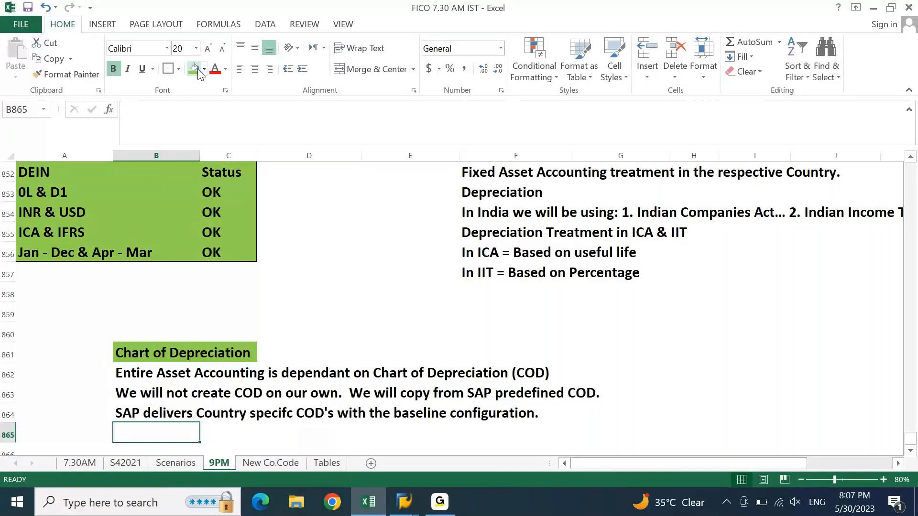
- Enter "Step 1: Company code pre-requisites" in cell A867 below the Chart of Depreciation notes
{"action": "key", "text": "Down"}
{"action": "key", "text": "Left"}
{"action": "key", "text": "Down"}
{"action": "key", "text": "Up"}
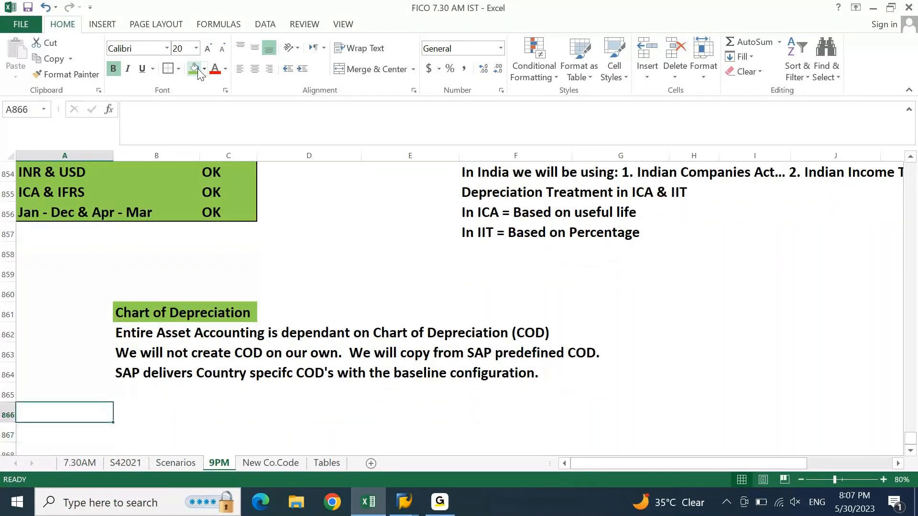
{"action": "key", "text": "Down"}
{"action": "type", "text": "S"}
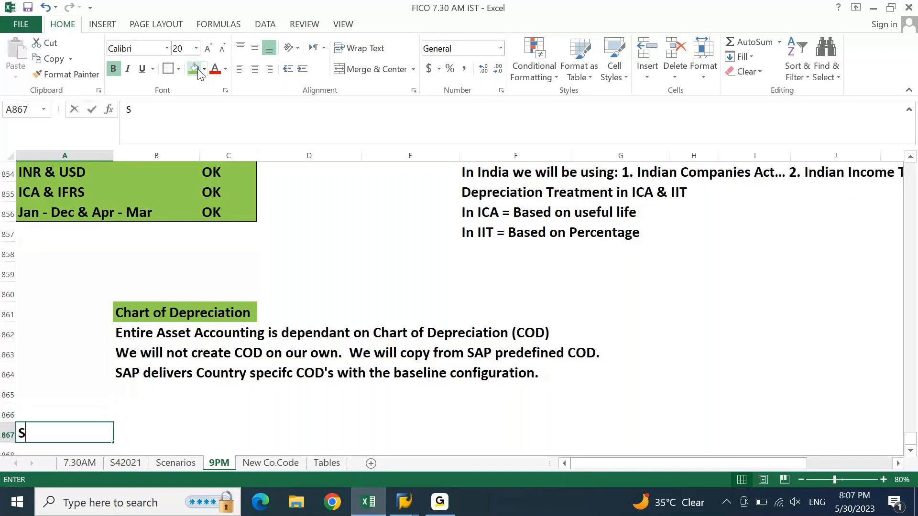
{"action": "type", "text": "tep 1: COmpa"}
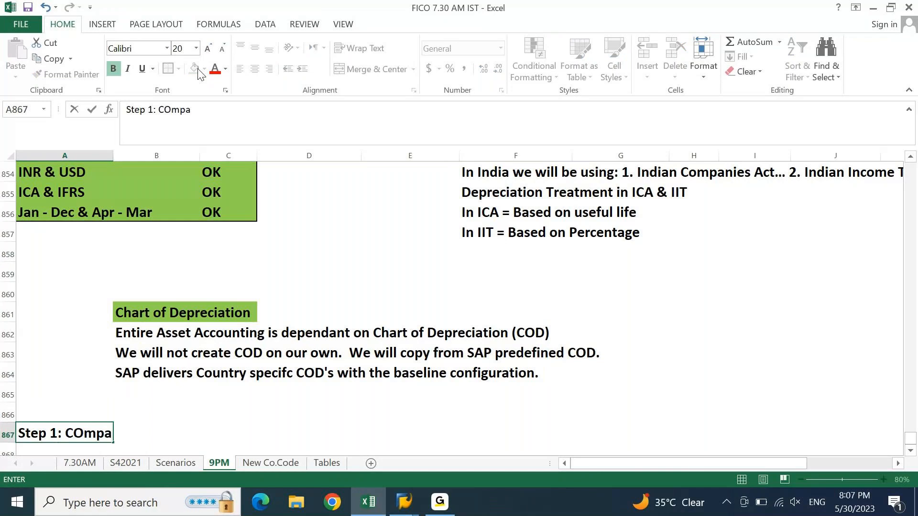
{"action": "type", "text": "ny code "}
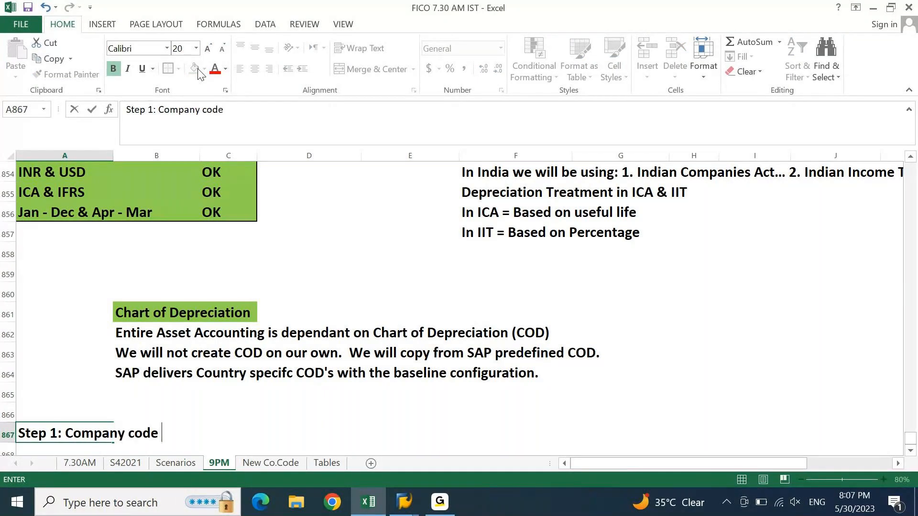
{"action": "type", "text": "pre-requisites"}
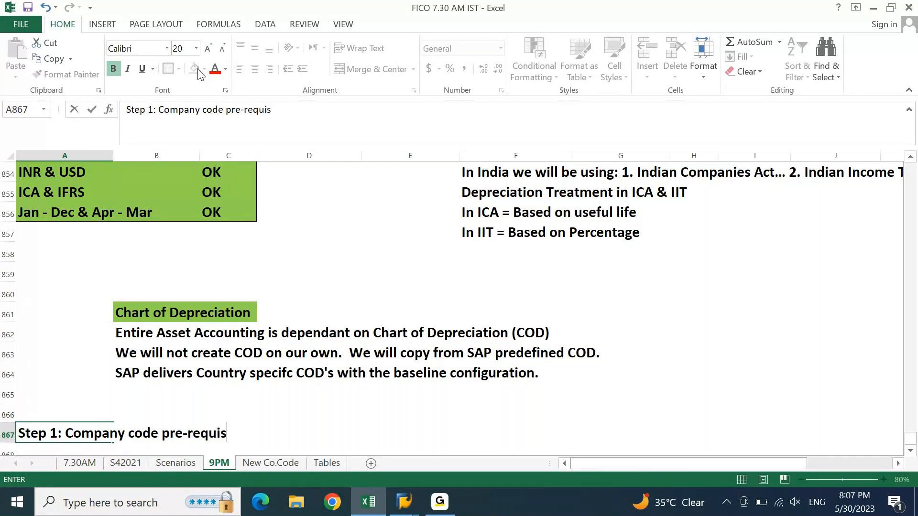
{"action": "key", "text": "Return"}
{"action": "key", "text": "Up"}
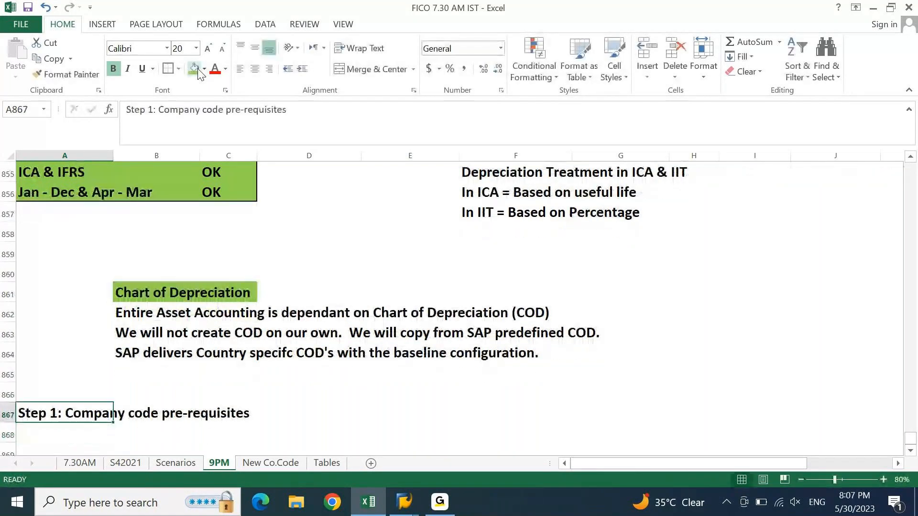
- Review the company code prerequisites in A853:A856 of the green DEIN checklist
{"action": "key", "text": "Down"}
{"action": "key", "text": "Up"}
{"action": "key", "text": "Up"}
{"action": "key", "text": "Up"}
{"action": "key", "text": "Up"}
{"action": "key", "text": "Up"}
{"action": "key", "text": "Up"}
{"action": "key", "text": "Up"}
{"action": "key", "text": "Up"}
{"action": "key", "text": "Up"}
{"action": "key", "text": "Up"}
{"action": "key", "text": "Up"}
{"action": "key", "text": "Up"}
{"action": "key", "text": "Up"}
{"action": "key", "text": "Up"}
{"action": "key", "text": "Up"}
{"action": "key", "text": "Up"}
{"action": "key", "text": "Up"}
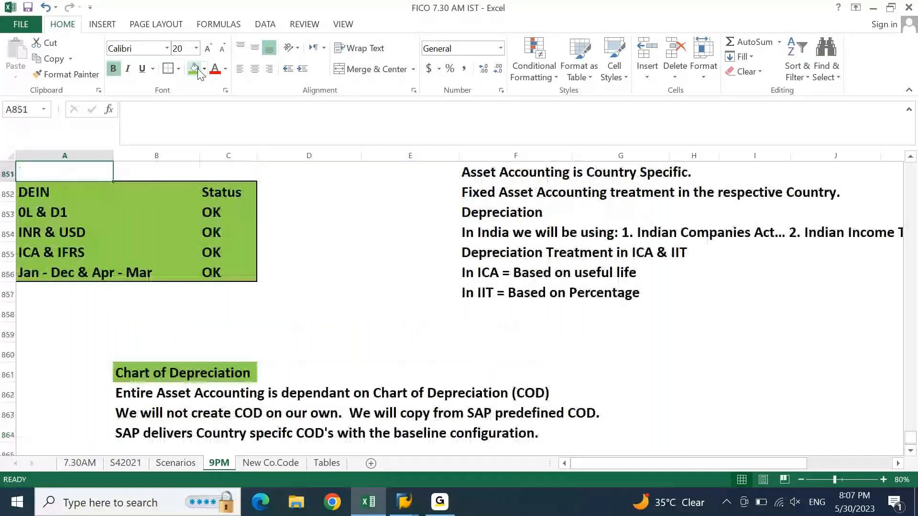
{"action": "key", "text": "Down"}
{"action": "key", "text": "Down"}
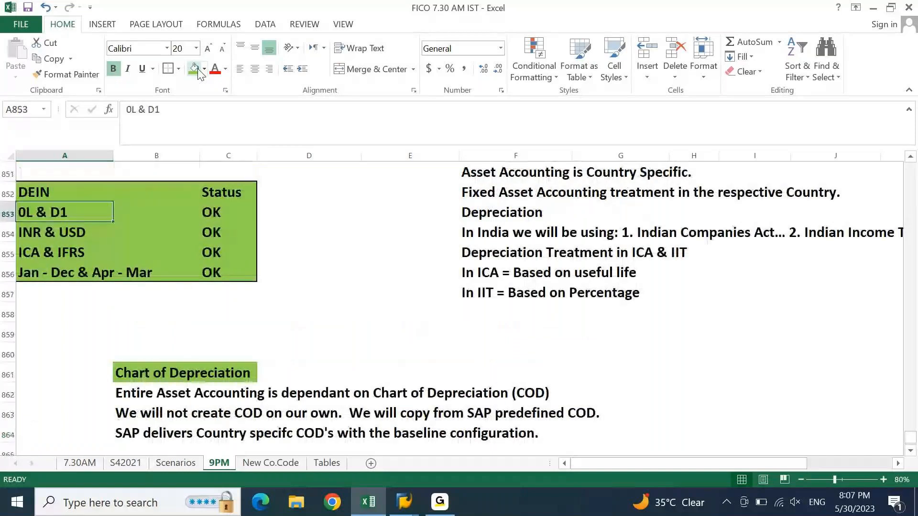
{"action": "key", "text": "shift+Down"}
{"action": "key", "text": "shift+Down"}
{"action": "key", "text": "shift+Down"}
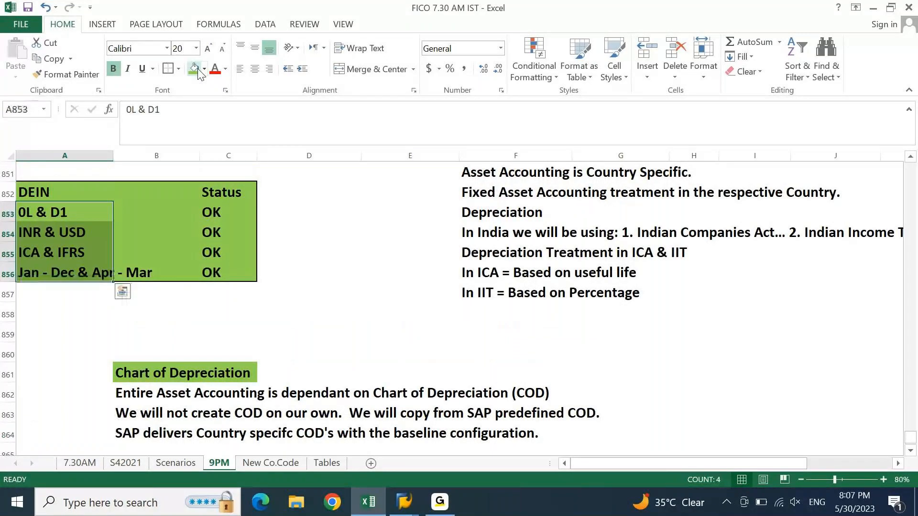
{"action": "key", "text": "Down"}
{"action": "key", "text": "Down"}
{"action": "key", "text": "Down"}
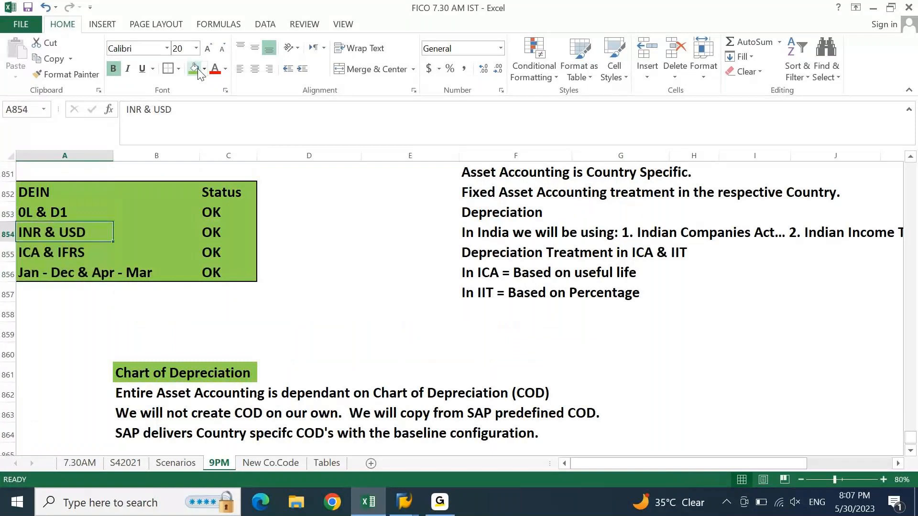
- Enter "Step 2: Define and Assign COD to a Company Code" in cell A868 below the Step 1 line
{"action": "key", "text": "ctrl+Down"}
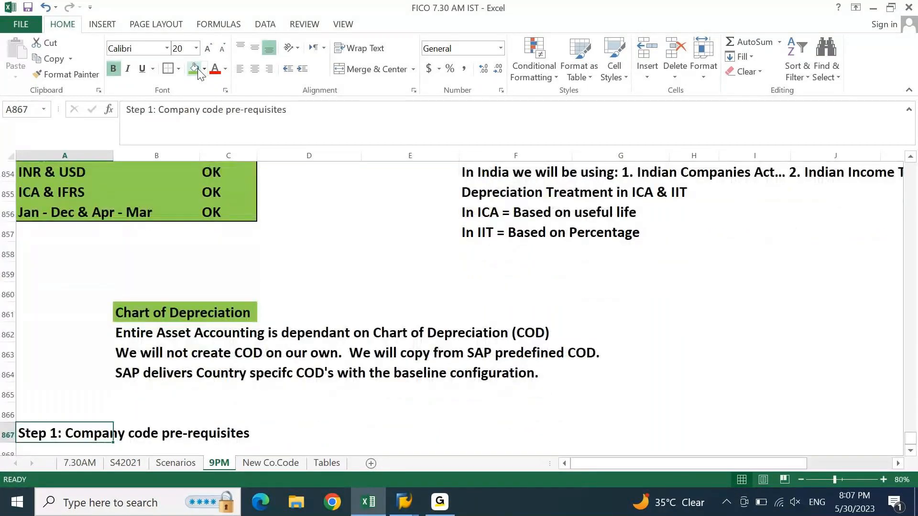
{"action": "key", "text": "Down"}
{"action": "type", "text": "Step 2:"}
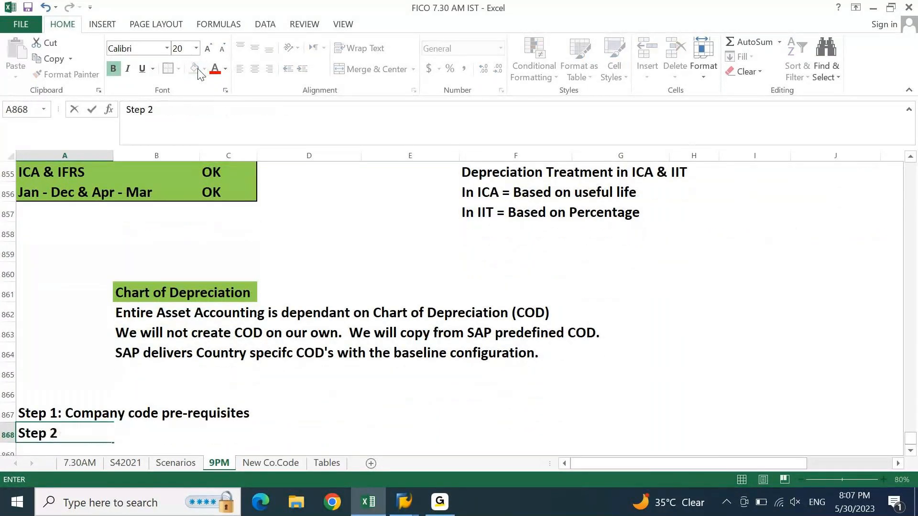
{"action": "key", "text": "BackSpace"}
{"action": "type", "text": ": Define and Ass"}
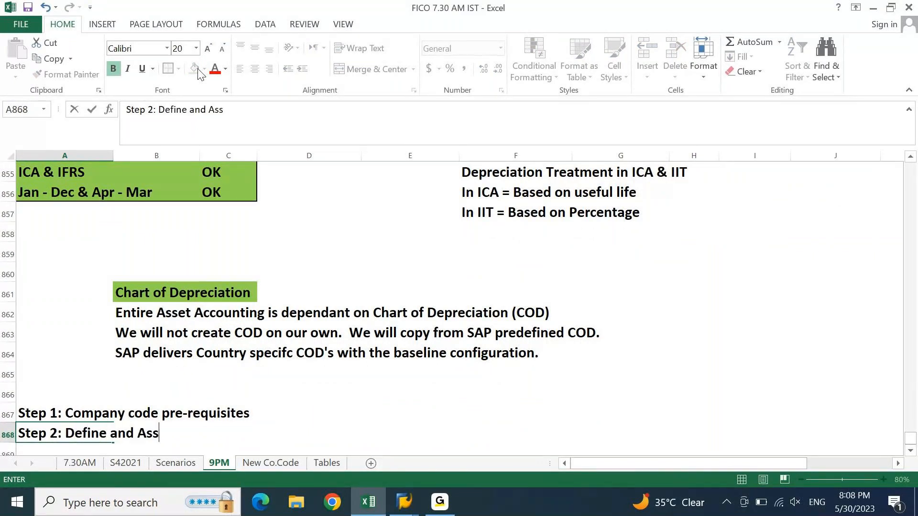
{"action": "type", "text": "ign COD to "}
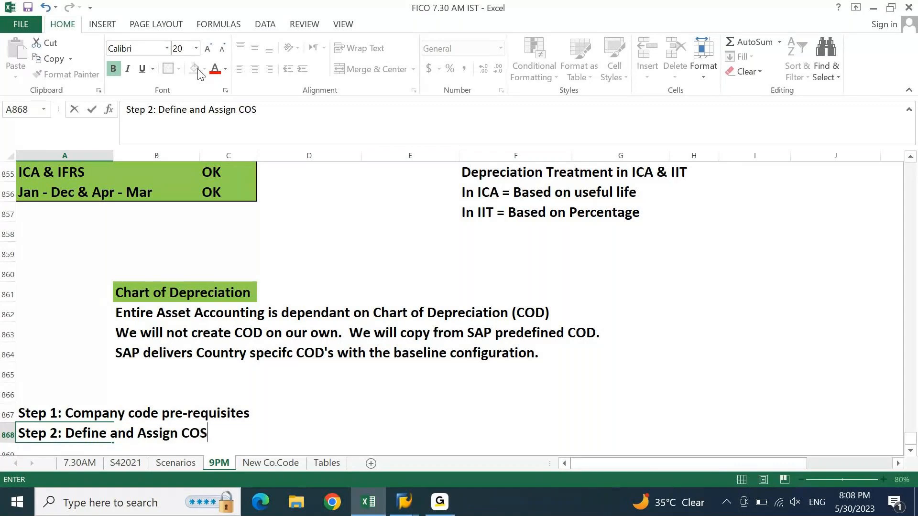
{"action": "type", "text": "a C"}
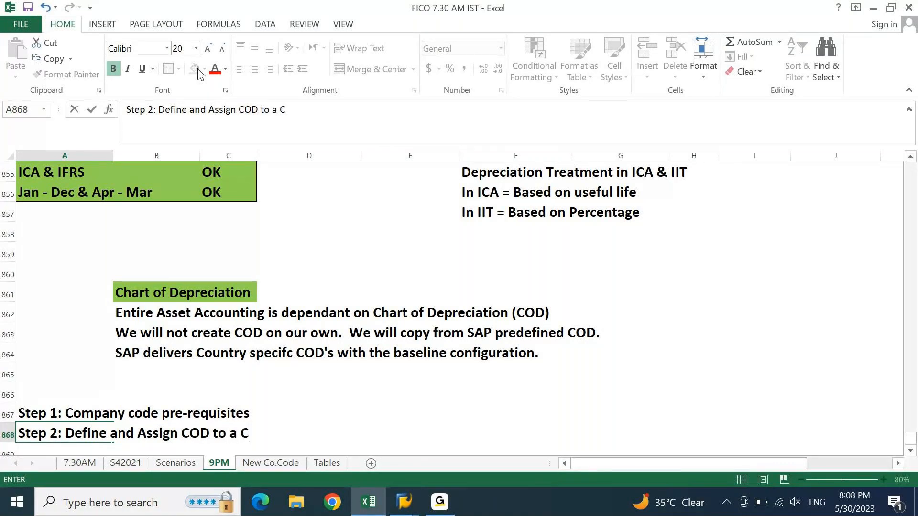
{"action": "type", "text": "ompany Code"}
{"action": "key", "text": "Return"}
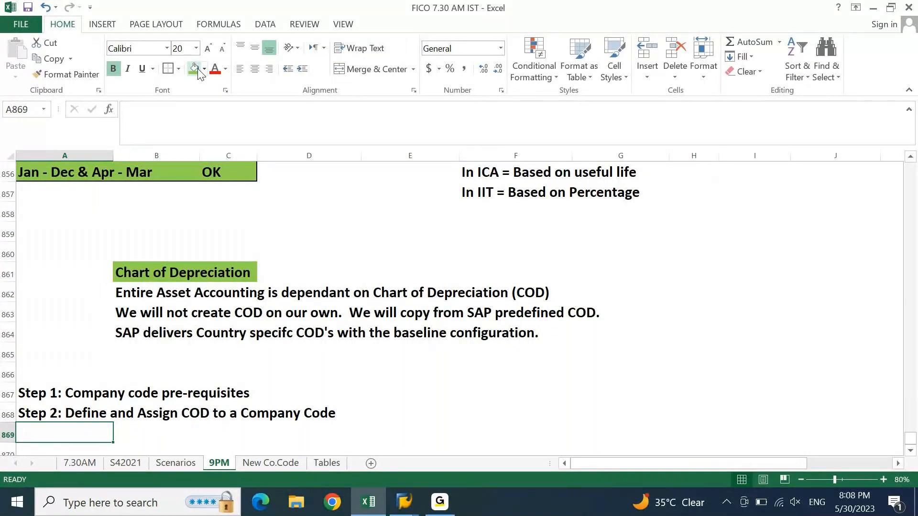
- Review the DEIN prerequisites with their status in A853:C856 and the Step 1 and Step 2 lines in A867:A868
{"action": "key", "text": "Page_Up"}
{"action": "key", "text": "Down"}
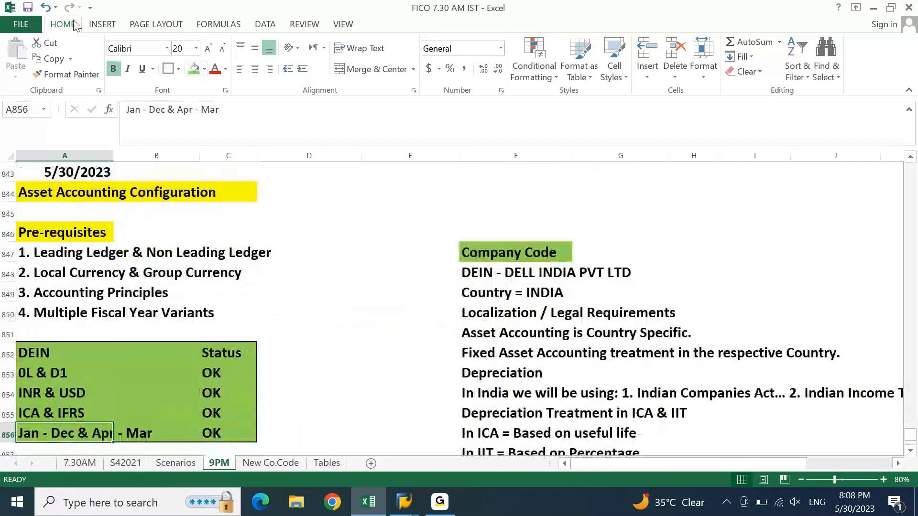
{"action": "key", "text": "Down"}
{"action": "key", "text": "Down"}
{"action": "key", "text": "Down"}
{"action": "key", "text": "Down"}
{"action": "key", "text": "Down"}
{"action": "key", "text": "Down"}
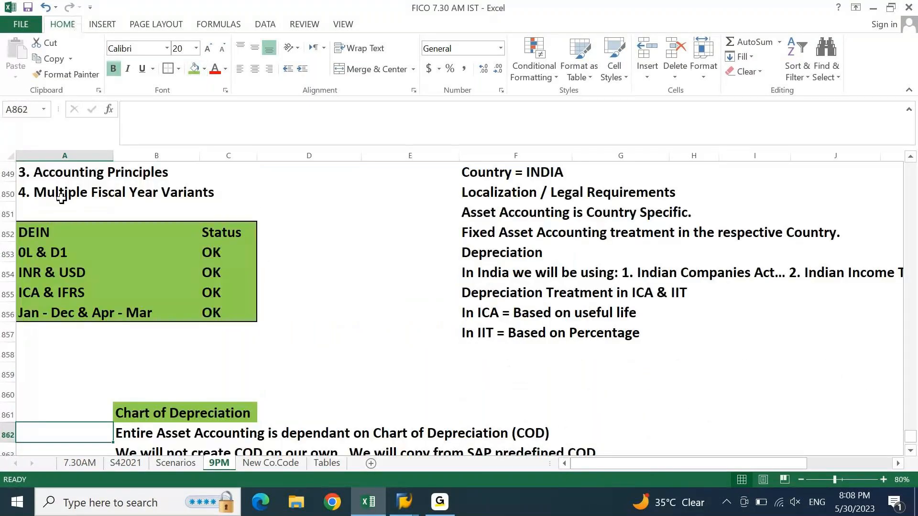
{"action": "left_click_drag", "start_coordinate": [43, 252], "coordinate": [177, 312]}
{"action": "left_click", "coordinate": [221, 252]}
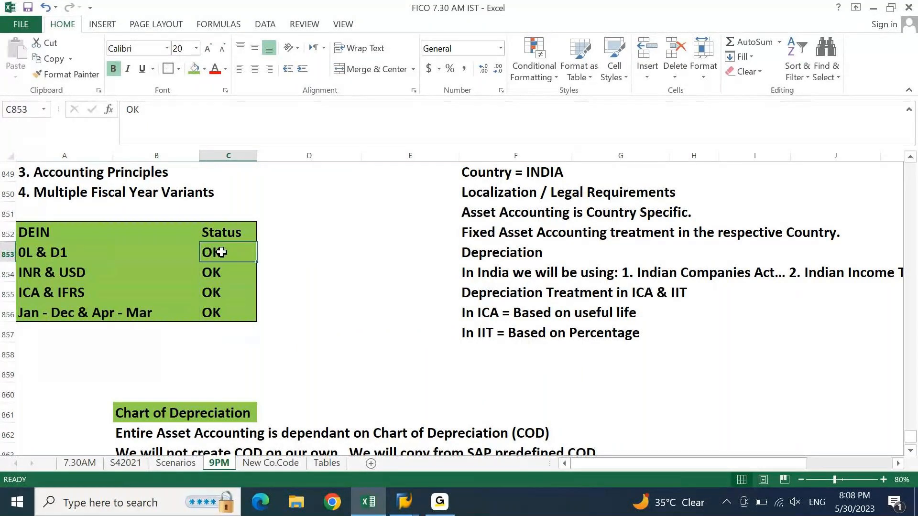
{"action": "scroll", "coordinate": [221, 252], "scroll_direction": "down", "scroll_amount": 5}
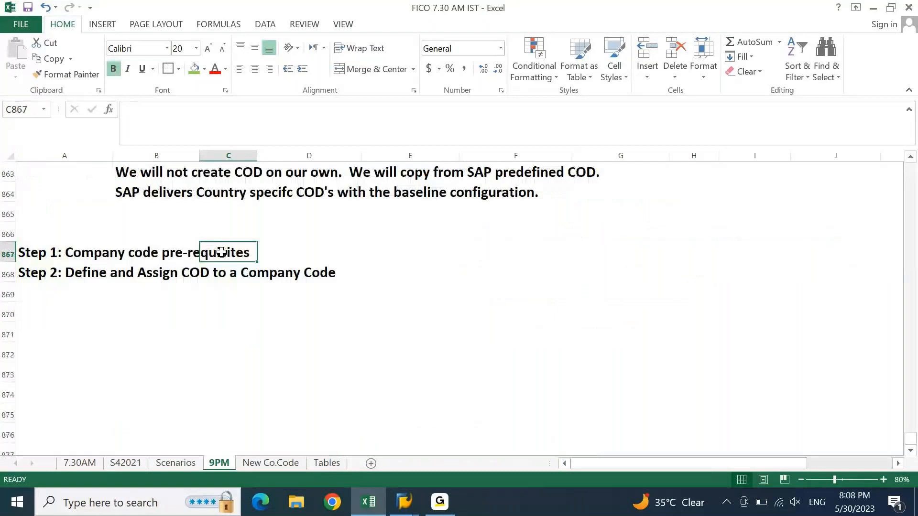
{"action": "left_click", "coordinate": [45, 274]}
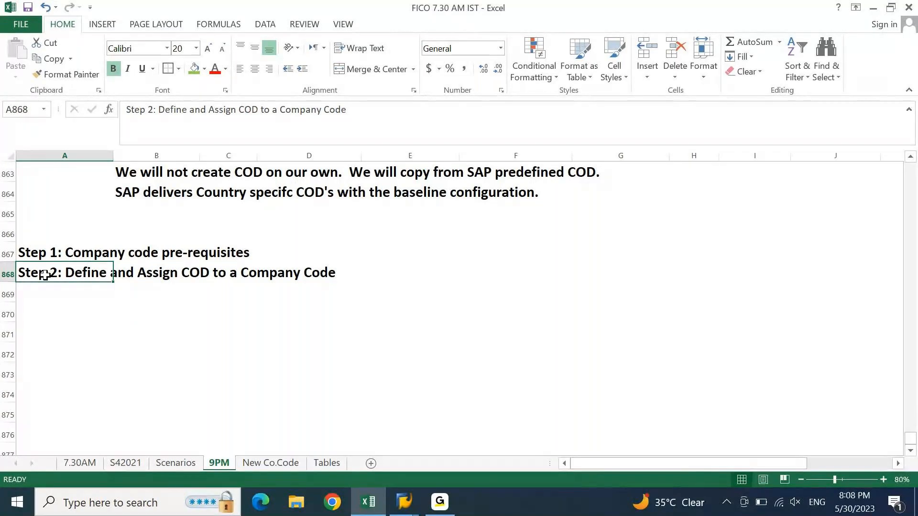
{"action": "key", "text": "Up"}
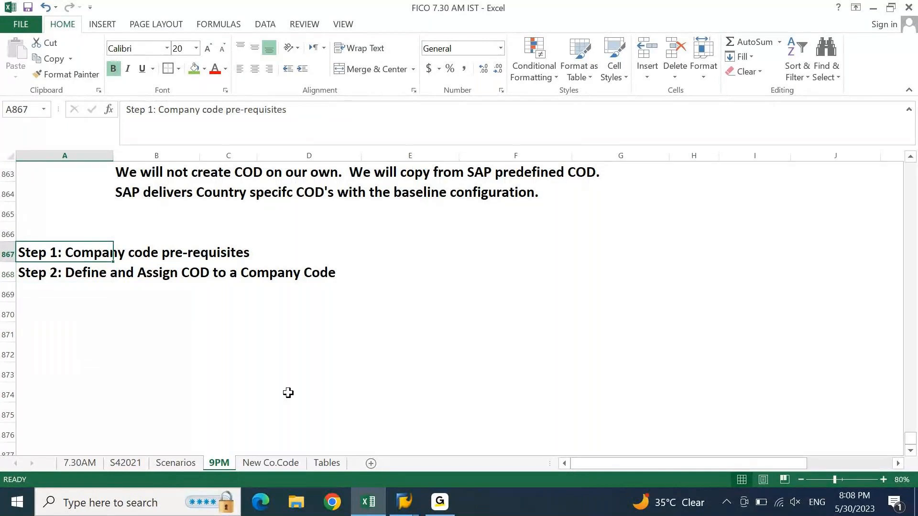
{"action": "key", "text": "Down"}
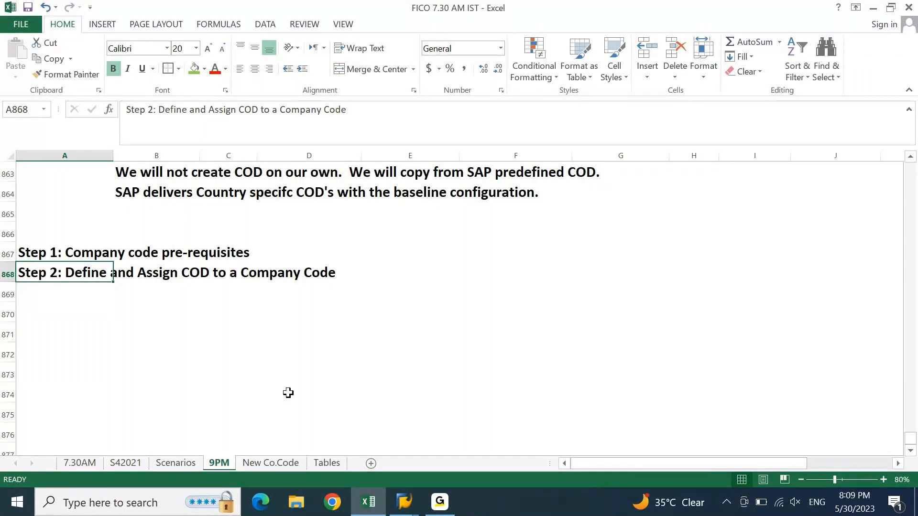
- Go back over the notes from the DEIN checklist down and highlight the Step 1 and Step 2 lines in A867:D868
{"action": "key", "text": "Page_Up"}
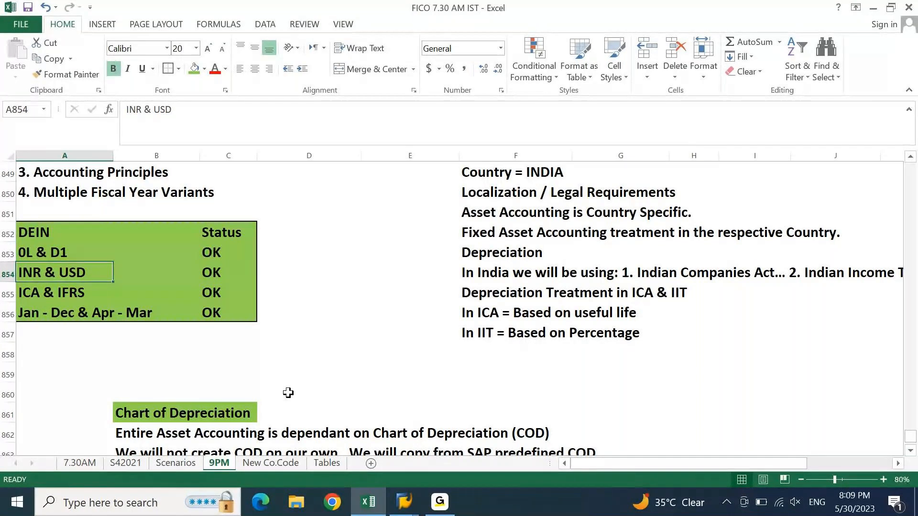
{"action": "key", "text": "Down"}
{"action": "key", "text": "Down"}
{"action": "key", "text": "Down"}
{"action": "key", "text": "Down"}
{"action": "key", "text": "Down"}
{"action": "key", "text": "Down"}
{"action": "key", "text": "Down"}
{"action": "key", "text": "Down"}
{"action": "key", "text": "Down"}
{"action": "key", "text": "Down"}
{"action": "key", "text": "Down"}
{"action": "key", "text": "Down"}
{"action": "key", "text": "Down"}
{"action": "key", "text": "Down"}
{"action": "key", "text": "Down"}
{"action": "key", "text": "Down"}
{"action": "key", "text": "Down"}
{"action": "key", "text": "Down"}
{"action": "key", "text": "Down"}
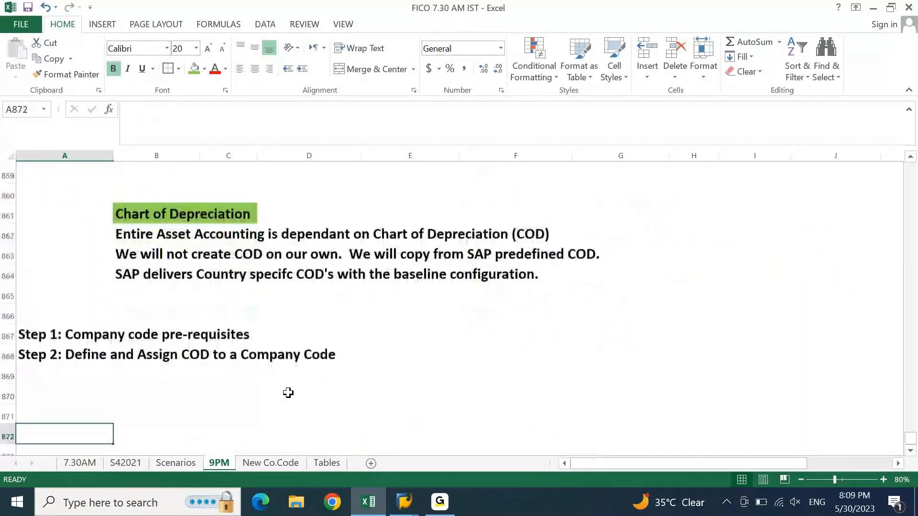
{"action": "key", "text": "Up"}
{"action": "key", "text": "Up"}
{"action": "key", "text": "Up"}
{"action": "key", "text": "Up"}
{"action": "key", "text": "Up"}
{"action": "key", "text": "shift+Up"}
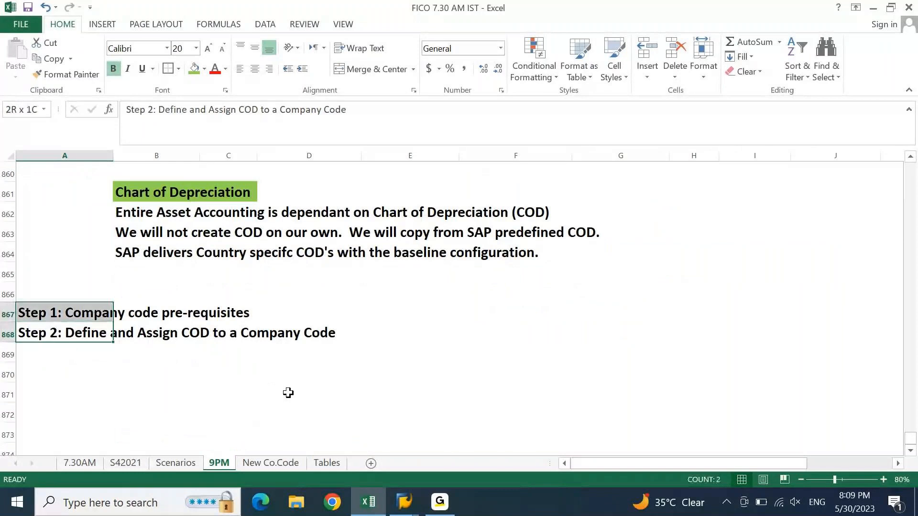
{"action": "key", "text": "shift+Right"}
{"action": "key", "text": "shift+Right"}
{"action": "key", "text": "shift+Right"}
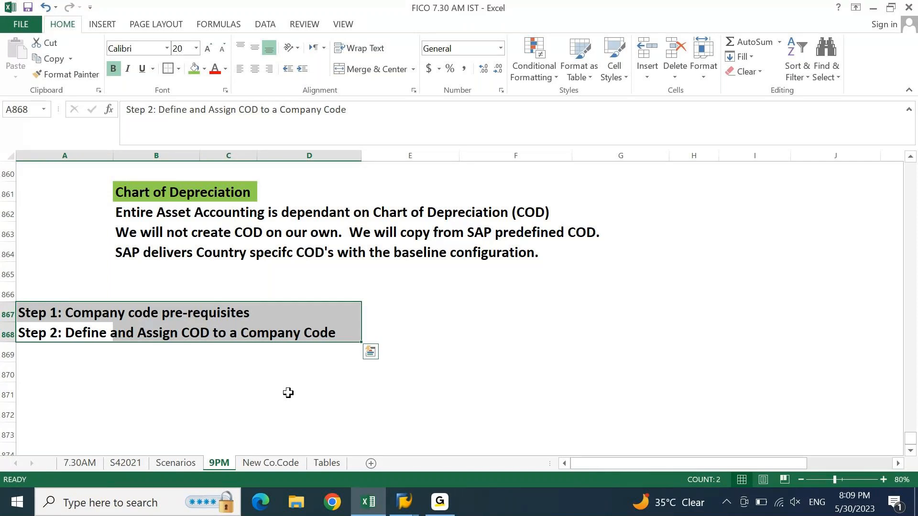
{"action": "left_click", "coordinate": [288, 393]}
{"action": "key", "text": "Home"}
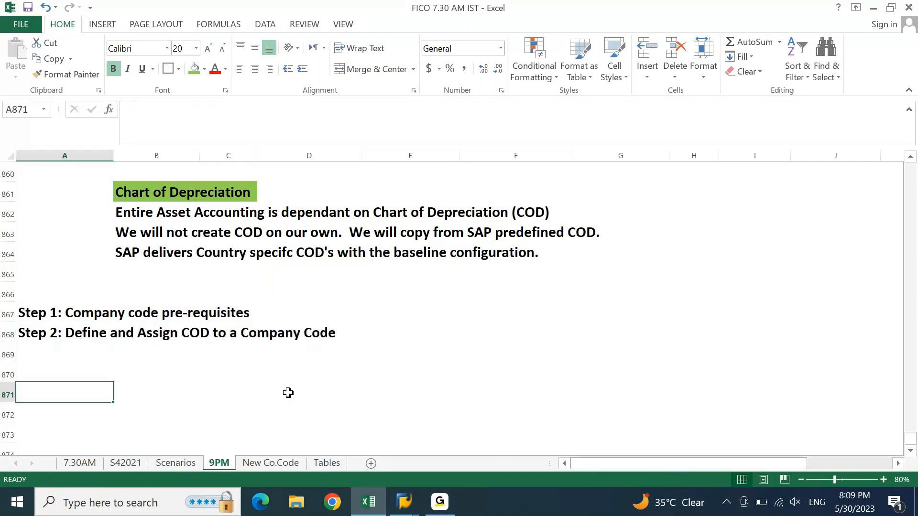
{"action": "key", "text": "Up"}
{"action": "key", "text": "Up"}
{"action": "key", "text": "Up"}
{"action": "key", "text": "shift+Right"}
{"action": "key", "text": "shift+Right"}
{"action": "key", "text": "shift+Right"}
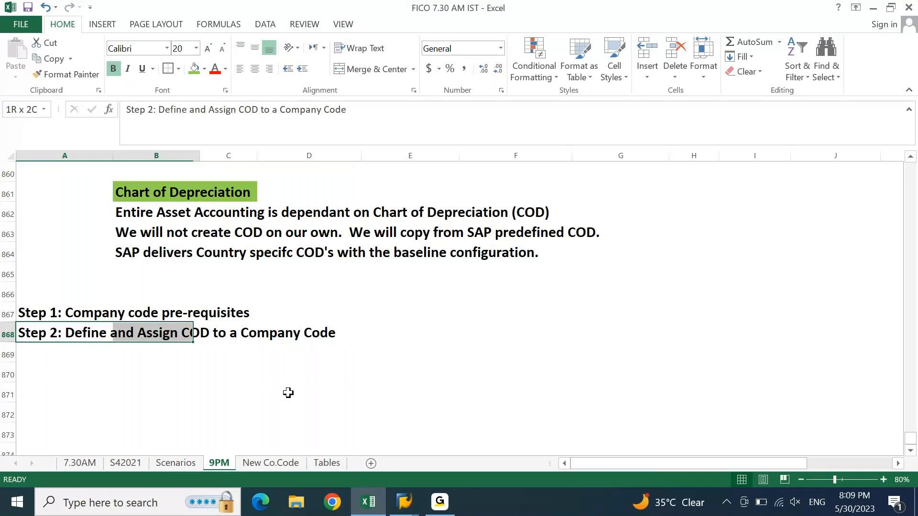
{"action": "key", "text": "Up"}
{"action": "key", "text": "shift+Right"}
{"action": "key", "text": "shift+Right"}
{"action": "key", "text": "shift+Right"}
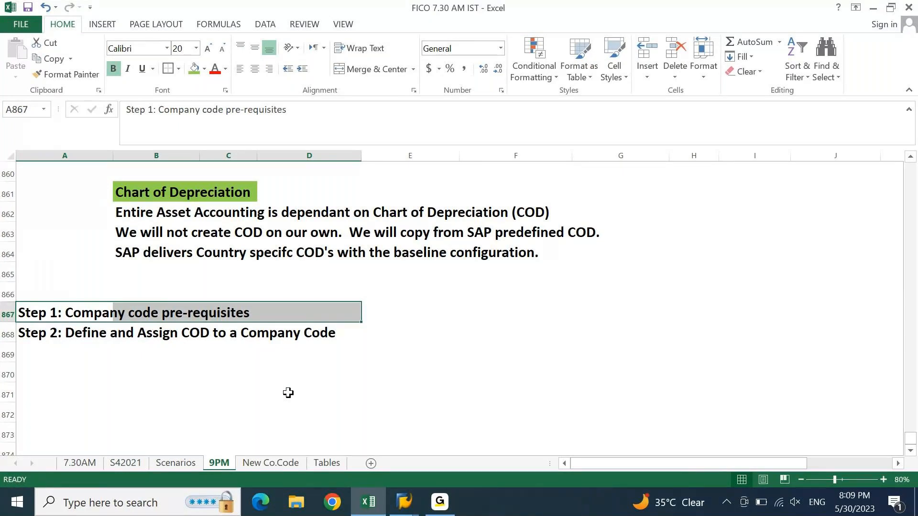
{"action": "key", "text": "Left"}
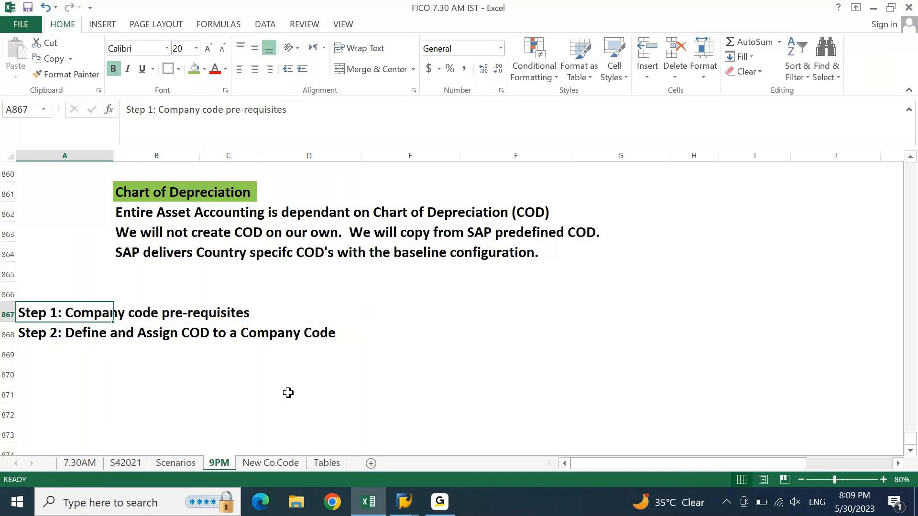
- Enter the heading "Asset Accounting Configuration" in cell A870
{"action": "key", "text": "Down"}
{"action": "key", "text": "Down"}
{"action": "key", "text": "Down"}
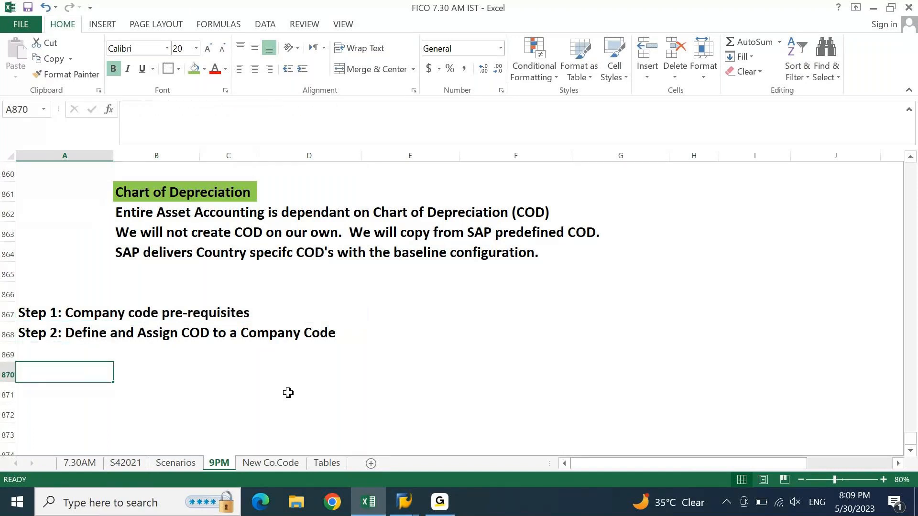
{"action": "type", "text": "Ass"}
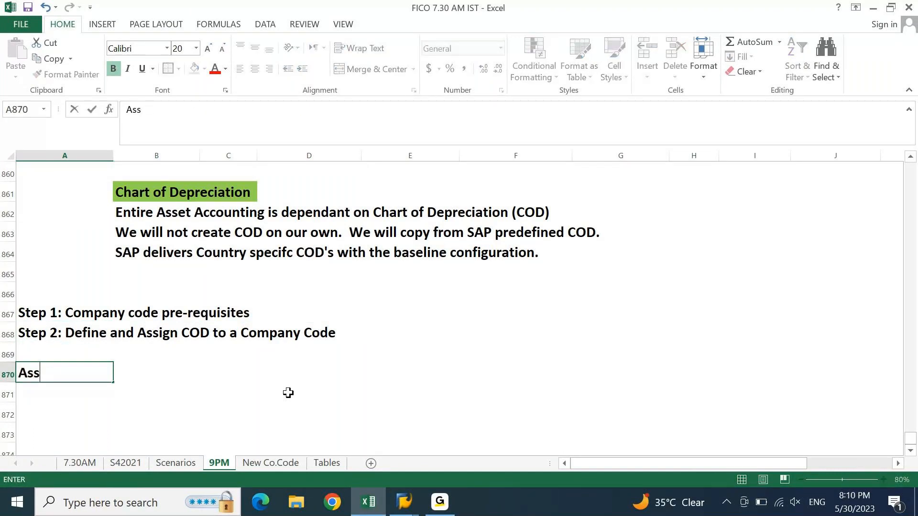
{"action": "type", "text": "et Accounting "}
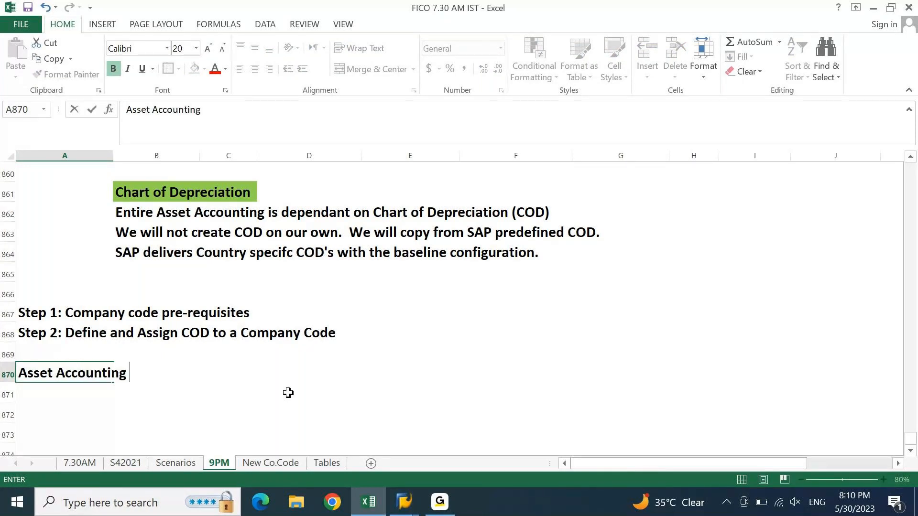
{"action": "type", "text": "Confo"}
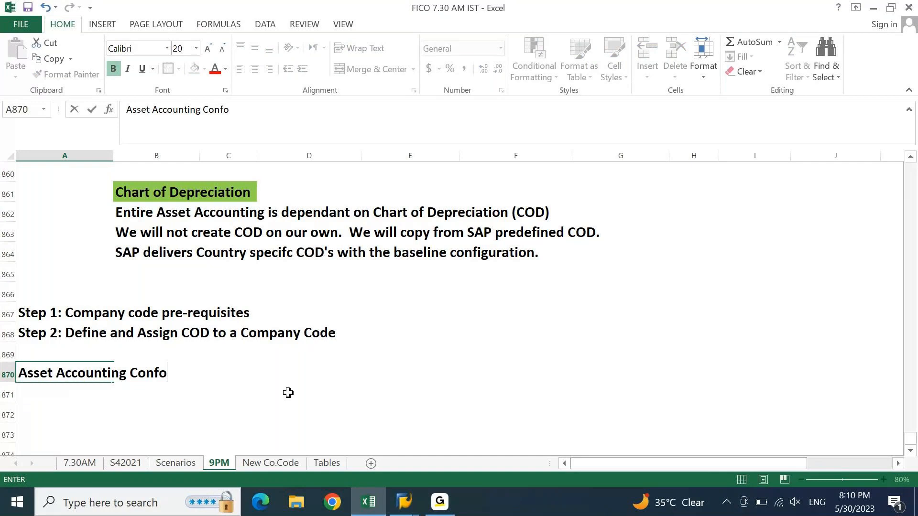
{"action": "key", "text": "BackSpace"}
{"action": "type", "text": "iu"}
{"action": "key", "text": "BackSpace"}
{"action": "type", "text": "u="}
{"action": "key", "text": "BackSpace"}
{"action": "key", "text": "BackSpace"}
{"action": "type", "text": "guratio"}
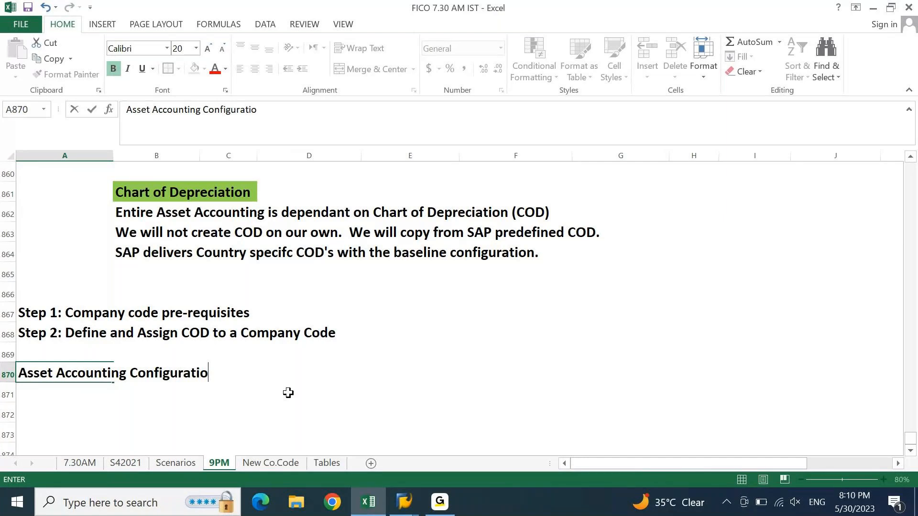
{"action": "type", "text": "n"}
- Fill the Asset Accounting Configuration heading cells A870:C870 with green
{"action": "key", "text": "shift+Right"}
{"action": "key", "text": "shift+Right"}
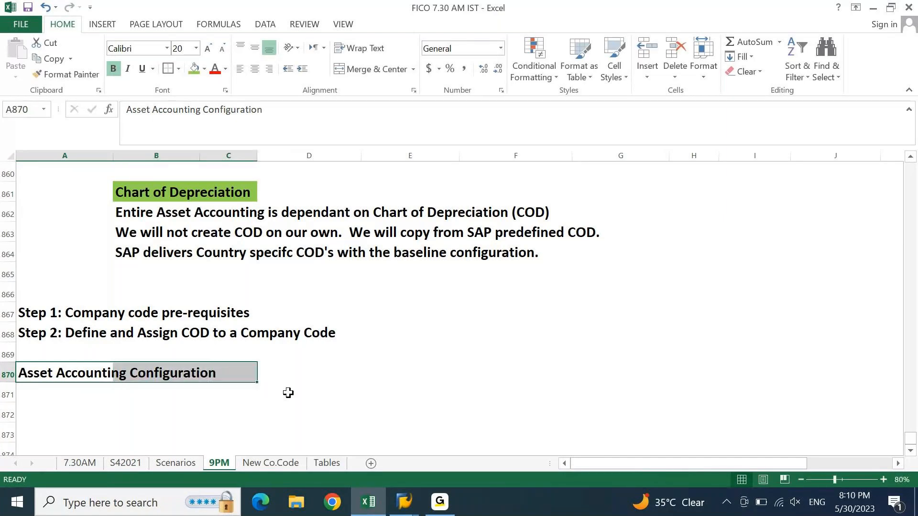
{"action": "left_click", "coordinate": [195, 69]}
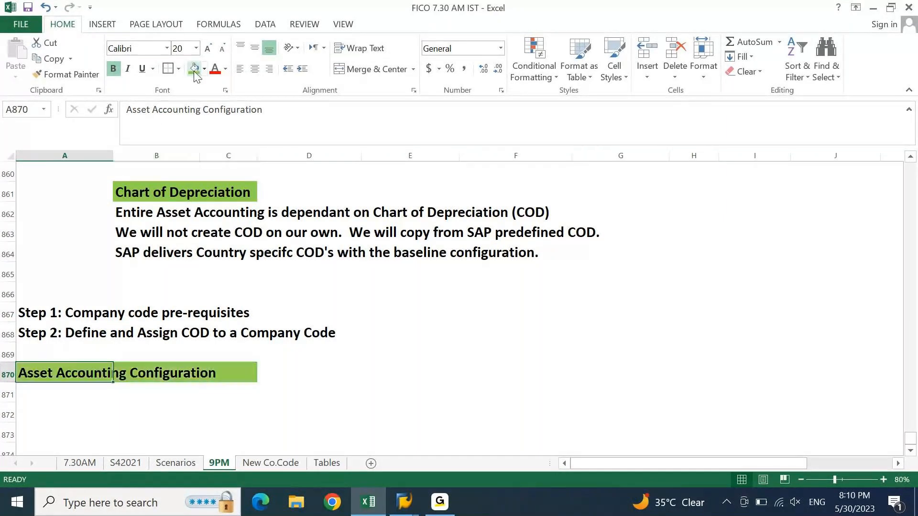
- Enter "T. Code = ORFA" in cell A871 under the Asset Accounting Configuration heading
{"action": "key", "text": "Down"}
{"action": "type", "text": "T"}
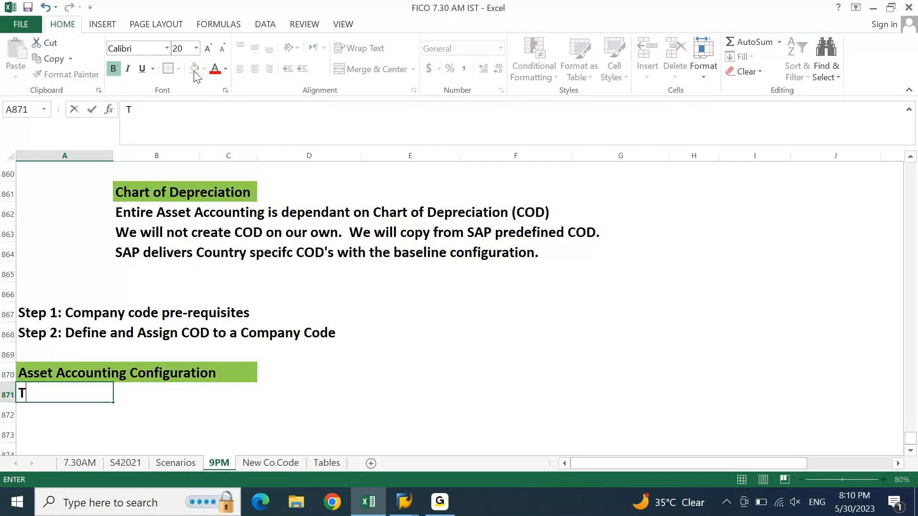
{"action": "type", "text": ". Code = ORFA"}
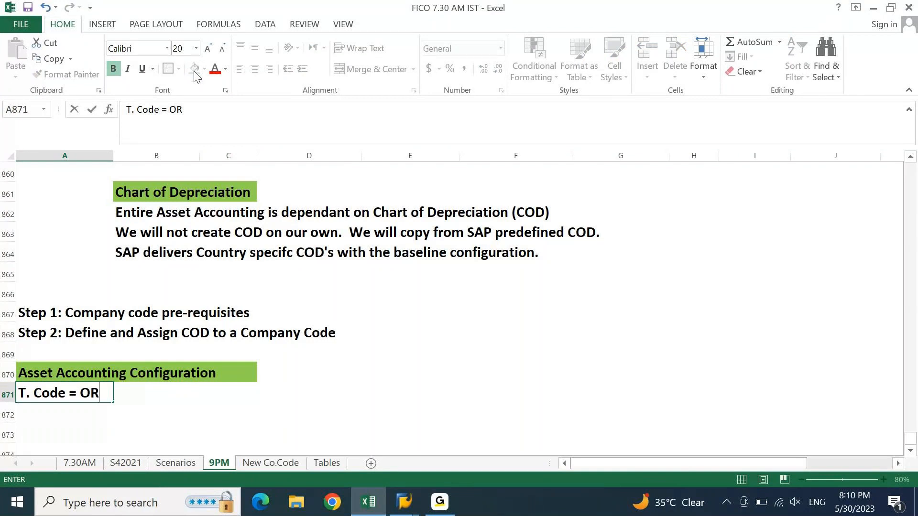
{"action": "key", "text": "Return"}
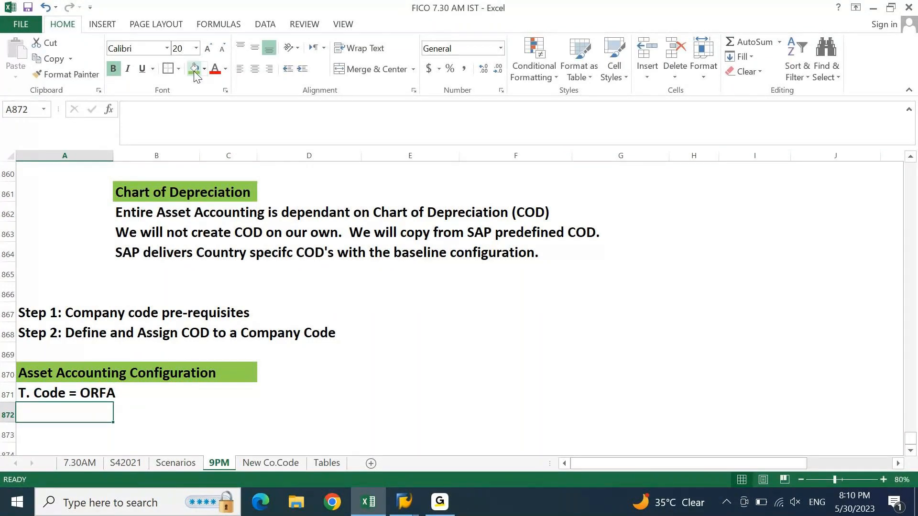
{"action": "key", "text": "Down"}
{"action": "key", "text": "Down"}
{"action": "key", "text": "Down"}
{"action": "key", "text": "Down"}
{"action": "key", "text": "Down"}
{"action": "key", "text": "Down"}
{"action": "key", "text": "Down"}
{"action": "key", "text": "Down"}
{"action": "key", "text": "Down"}
{"action": "key", "text": "Down"}
{"action": "key", "text": "Down"}
{"action": "key", "text": "ctrl+Up"}
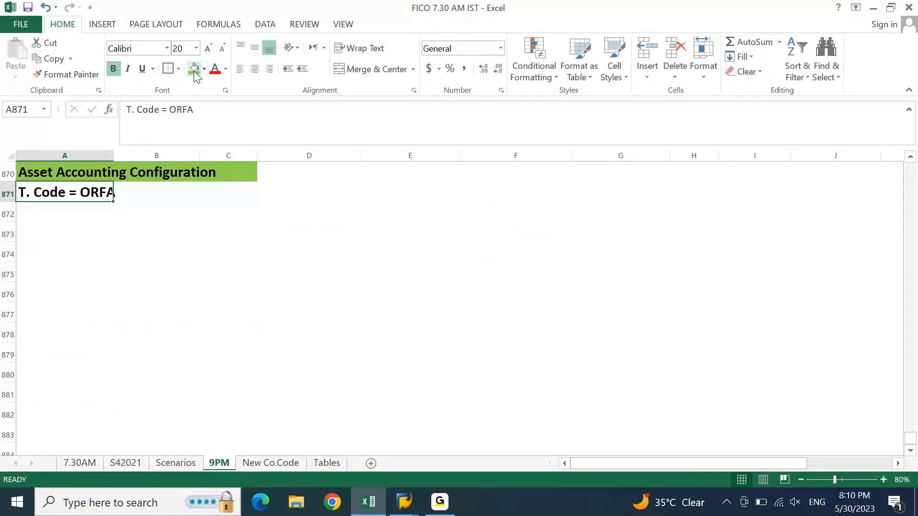
{"action": "key", "text": "Down"}
{"action": "key", "text": "Down"}
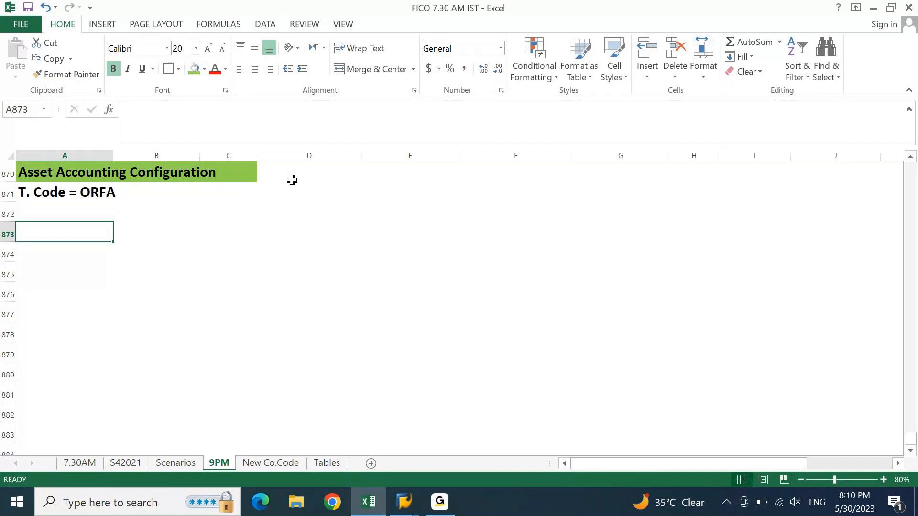
- Switch to SAP Easy Access and run transaction ORFA to open the Asset Accounting implementation guide
{"action": "key", "text": "alt+Tab"}
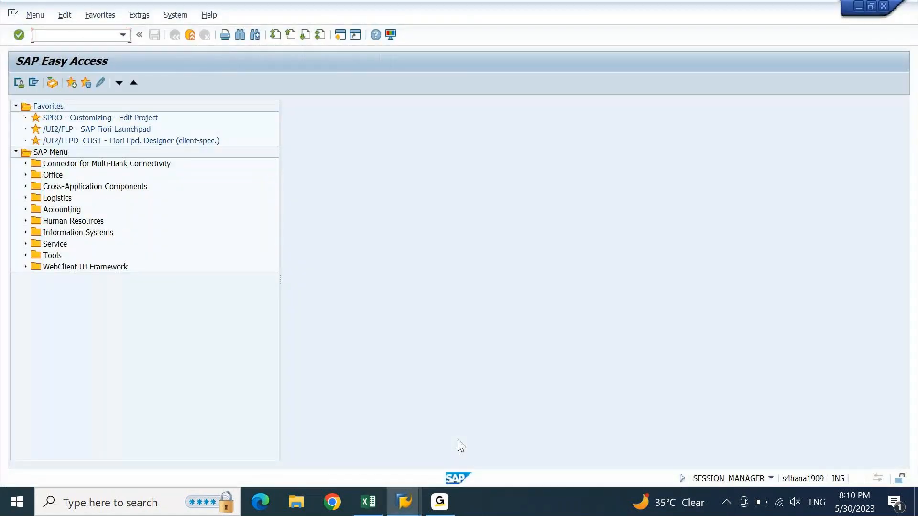
{"action": "left_click", "coordinate": [84, 35]}
{"action": "type", "text": "ORFA"}
{"action": "key", "text": "Return"}
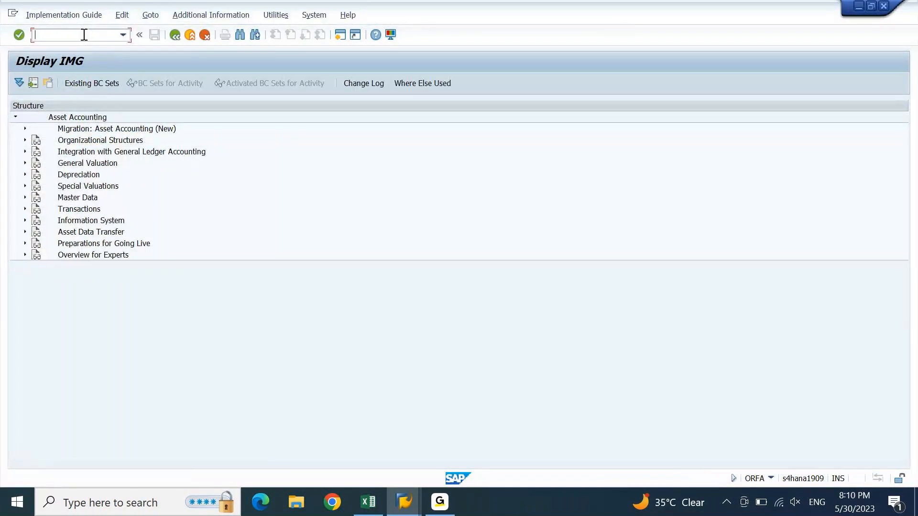
- Switch to the Excel notes and review the Step 1 and Step 2 lines above the Asset Accounting Configuration heading
{"action": "left_click", "coordinate": [67, 117]}
{"action": "left_click", "coordinate": [383, 505]}
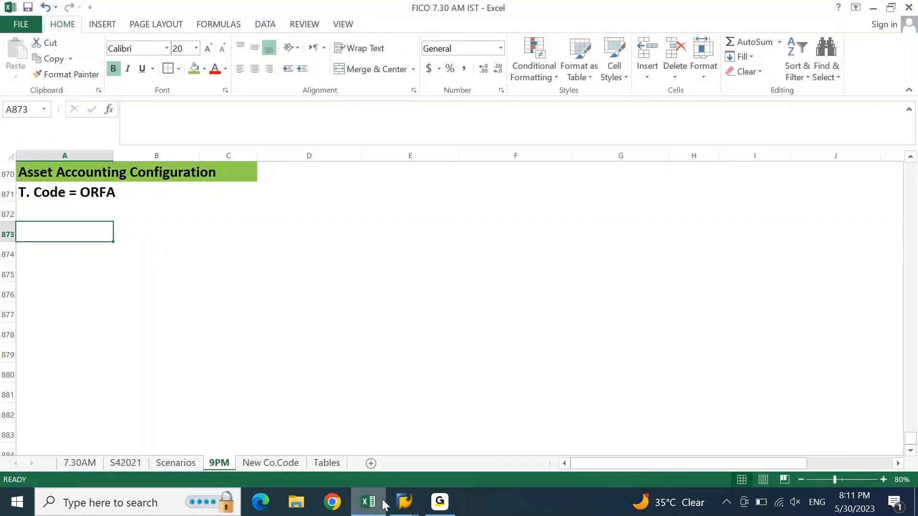
{"action": "key", "text": "Up"}
{"action": "key", "text": "Up"}
{"action": "key", "text": "Up"}
{"action": "key", "text": "Up"}
{"action": "key", "text": "Up"}
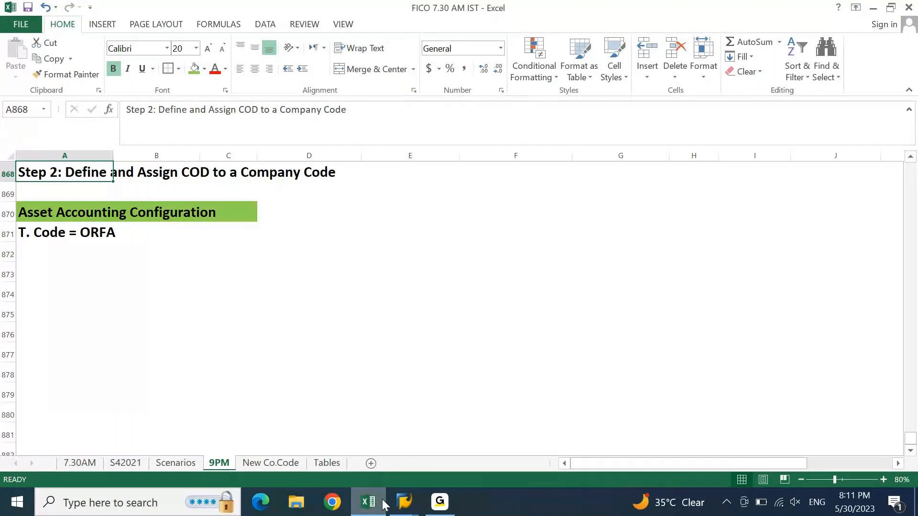
{"action": "key", "text": "Up"}
{"action": "key", "text": "Up"}
{"action": "key", "text": "Down"}
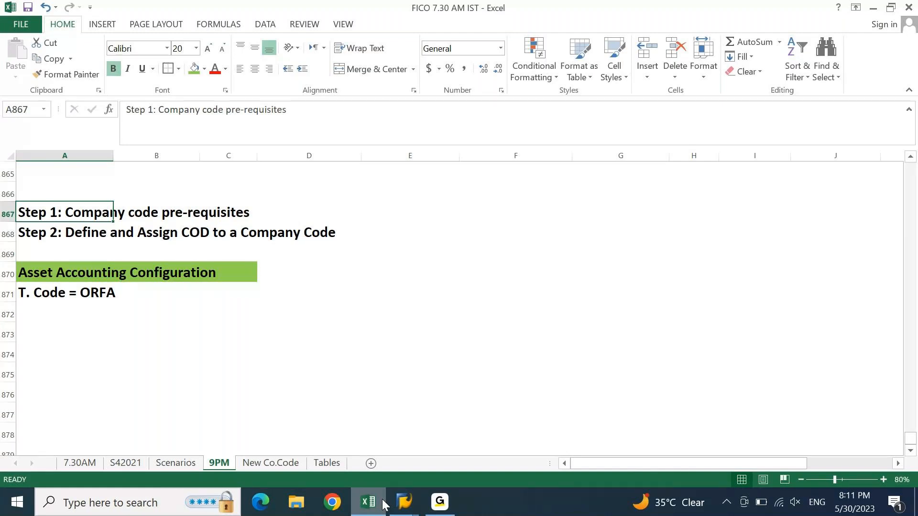
{"action": "key", "text": "Down"}
{"action": "key", "text": "Down"}
{"action": "key", "text": "Down"}
{"action": "key", "text": "Down"}
{"action": "key", "text": "Down"}
{"action": "key", "text": "Down"}
{"action": "key", "text": "Down"}
{"action": "key", "text": "Down"}
{"action": "key", "text": "Down"}
{"action": "key", "text": "Down"}
{"action": "key", "text": "Down"}
{"action": "key", "text": "Down"}
{"action": "key", "text": "Down"}
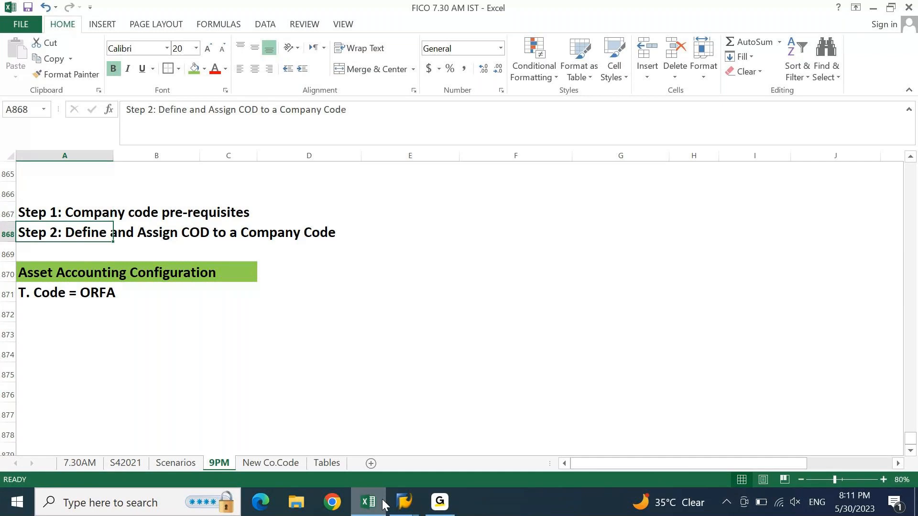
{"action": "key", "text": "Down"}
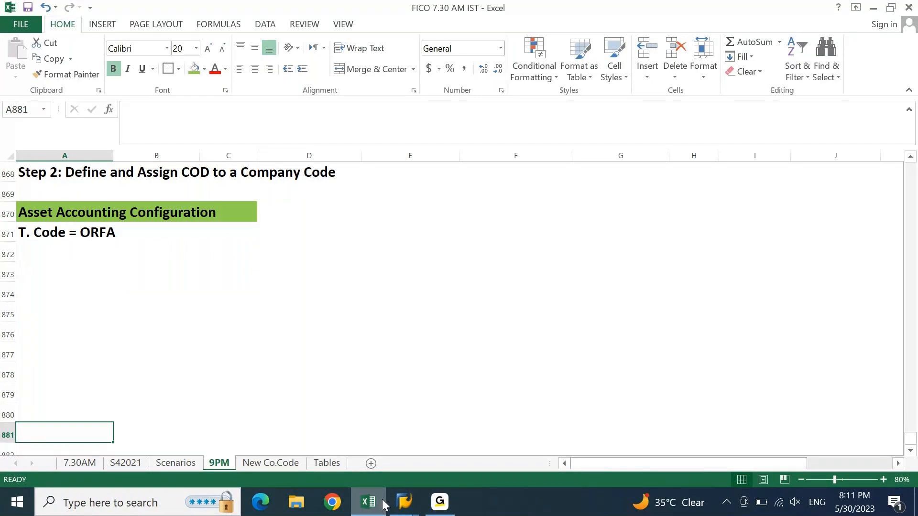
{"action": "key", "text": "Up"}
{"action": "key", "text": "Up"}
{"action": "key", "text": "Up"}
{"action": "key", "text": "Up"}
{"action": "key", "text": "Up"}
{"action": "key", "text": "Up"}
{"action": "key", "text": "Up"}
{"action": "key", "text": "Up"}
{"action": "key", "text": "Up"}
{"action": "key", "text": "Up"}
{"action": "key", "text": "Up"}
{"action": "key", "text": "Up"}
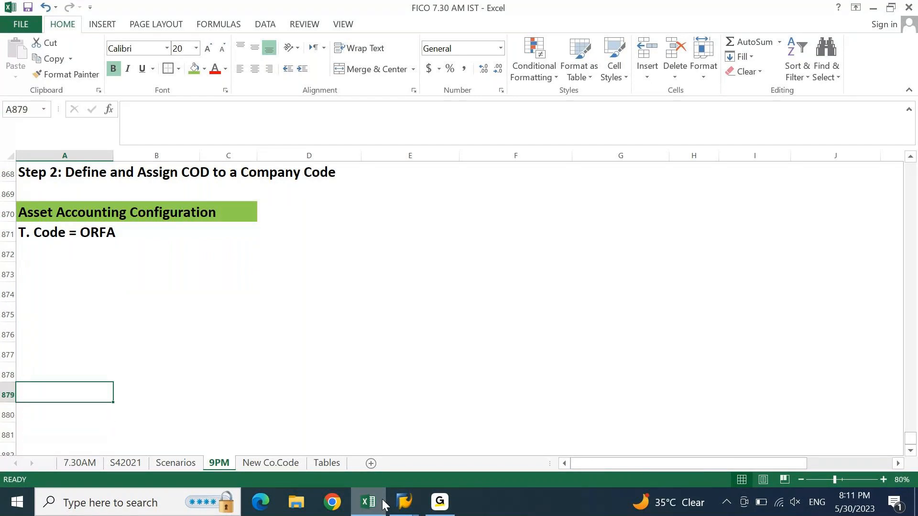
{"action": "key", "text": "Up"}
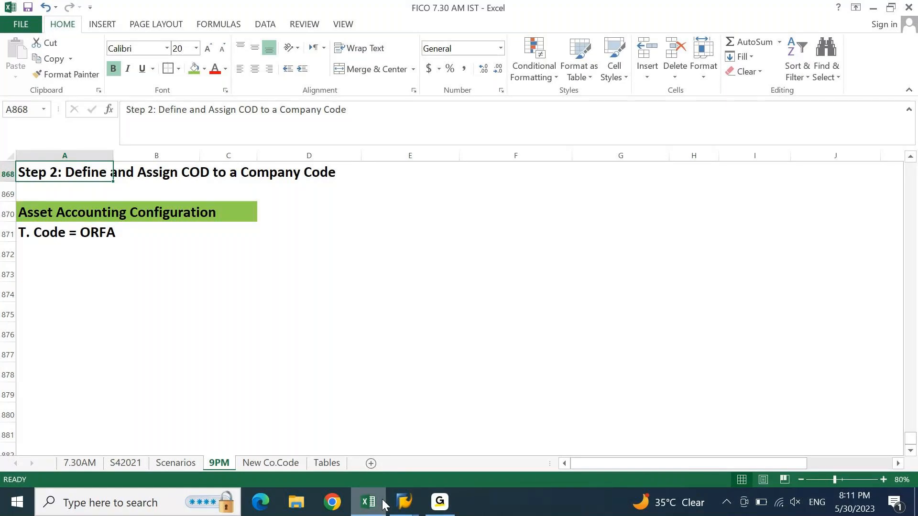
{"action": "key", "text": "shift+space"}
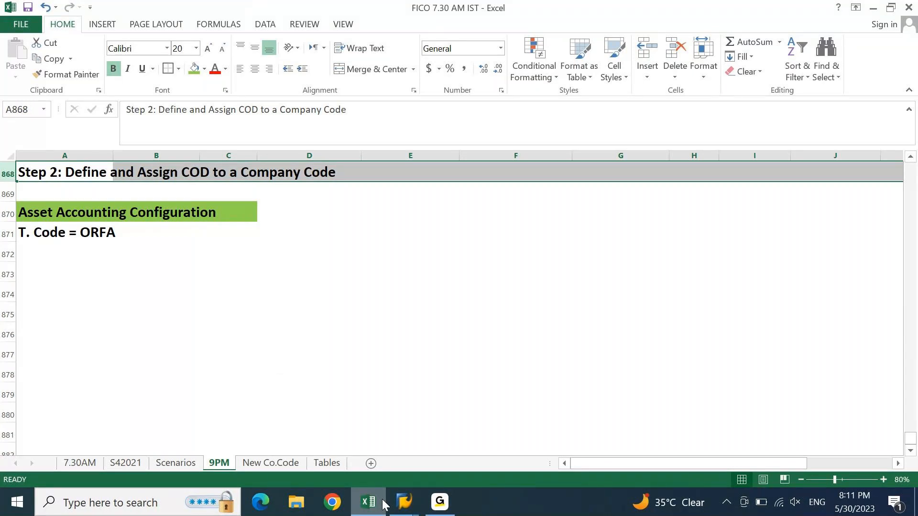
- Switch back to SAP and open the Copy Reference Chart of Depreciation activity under Organizational Structures
{"action": "mouse_move", "coordinate": [404, 503]}
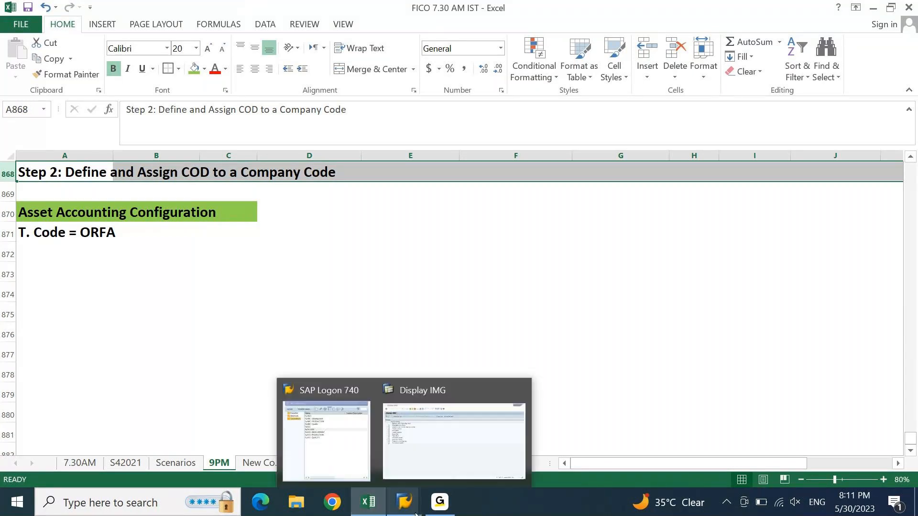
{"action": "left_click", "coordinate": [446, 426]}
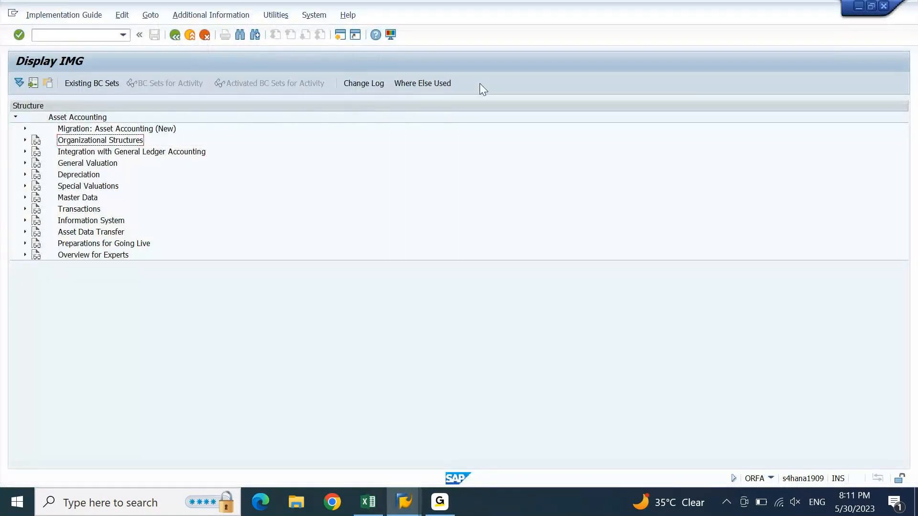
{"action": "key", "text": "Right"}
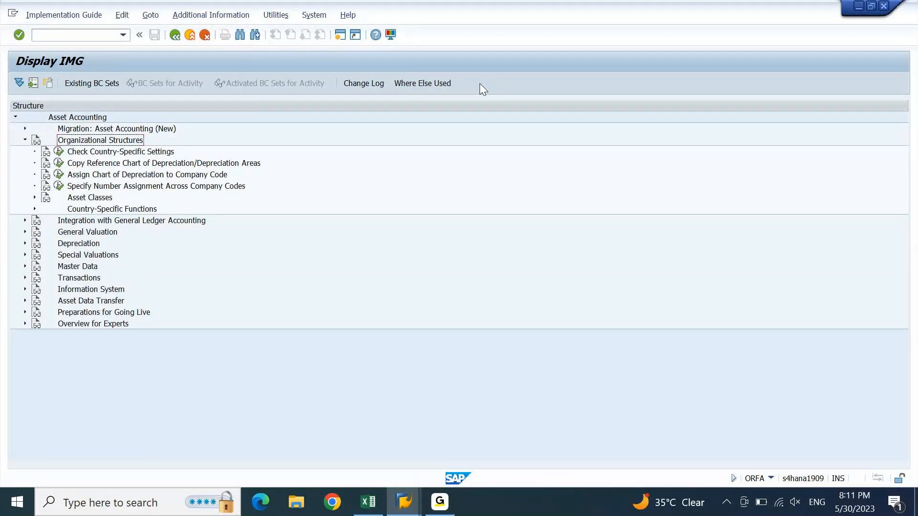
{"action": "key", "text": "Left"}
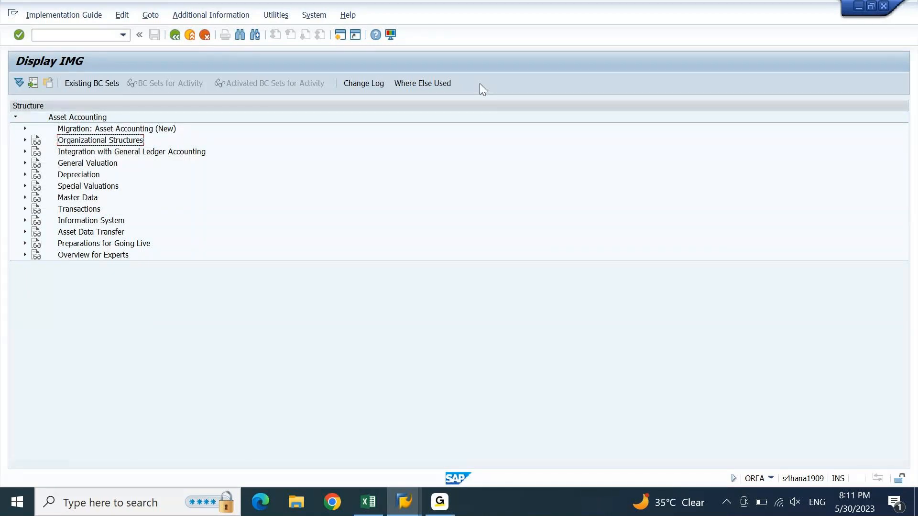
{"action": "key", "text": "Right"}
{"action": "key", "text": "Down"}
{"action": "key", "text": "Down"}
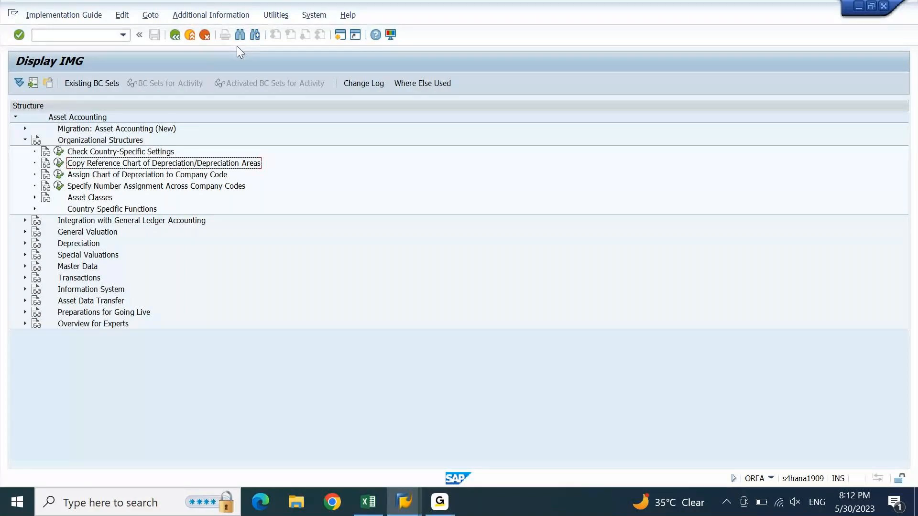
{"action": "left_click", "coordinate": [59, 163]}
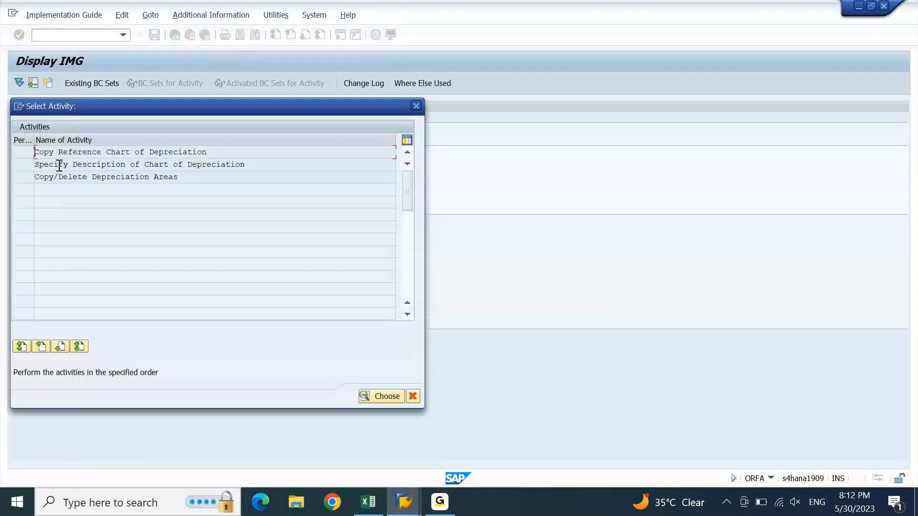
{"action": "double_click", "coordinate": [121, 155]}
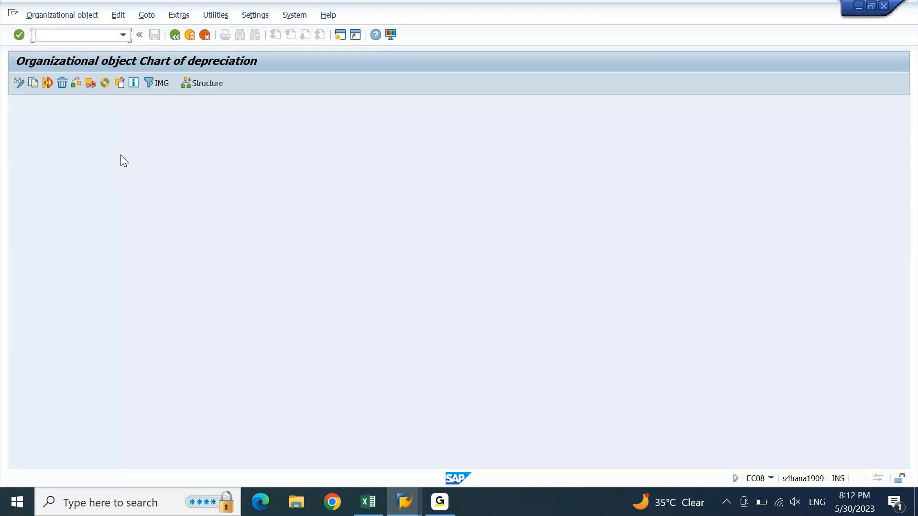
- Start copying a chart of depreciation and choose 0IN as the source chart
{"action": "left_click", "coordinate": [36, 87]}
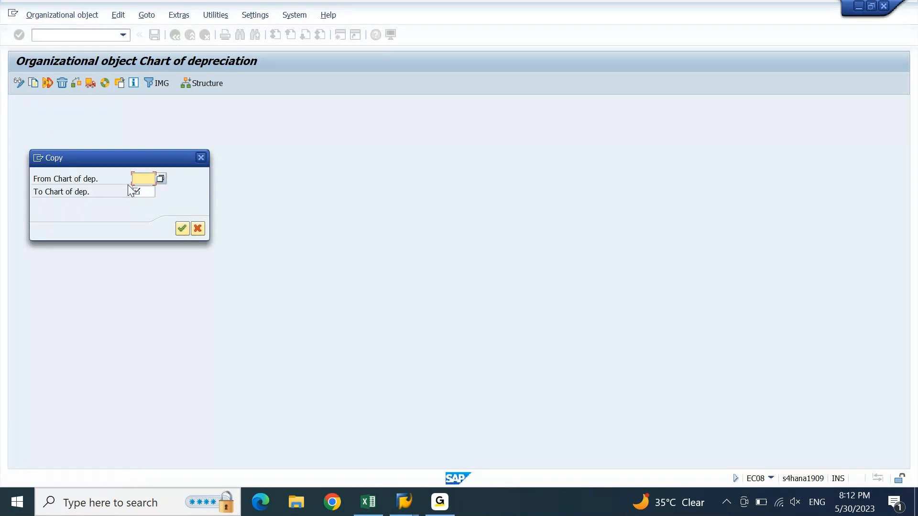
{"action": "left_click", "coordinate": [161, 180]}
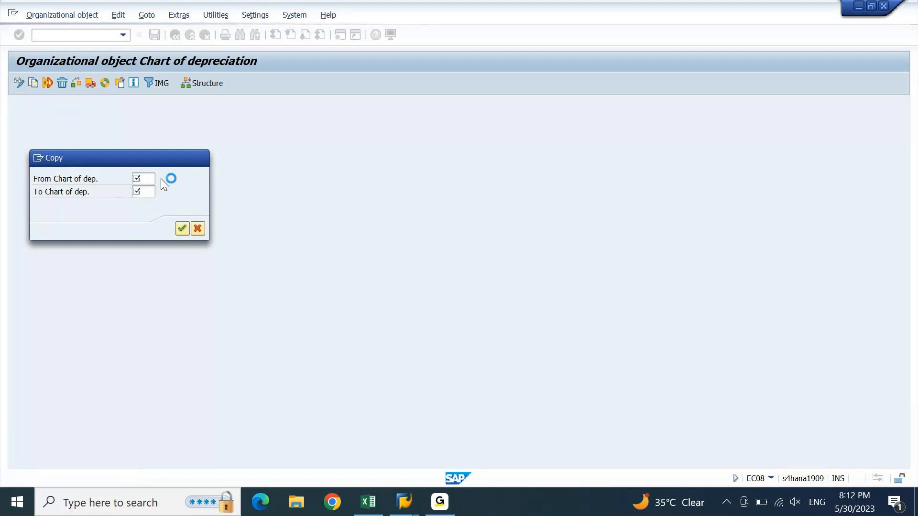
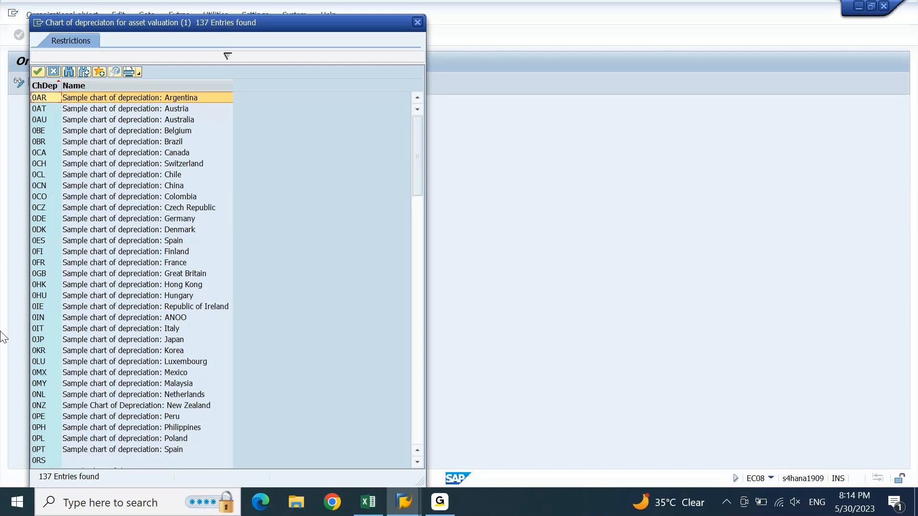
{"action": "left_click", "coordinate": [54, 319]}
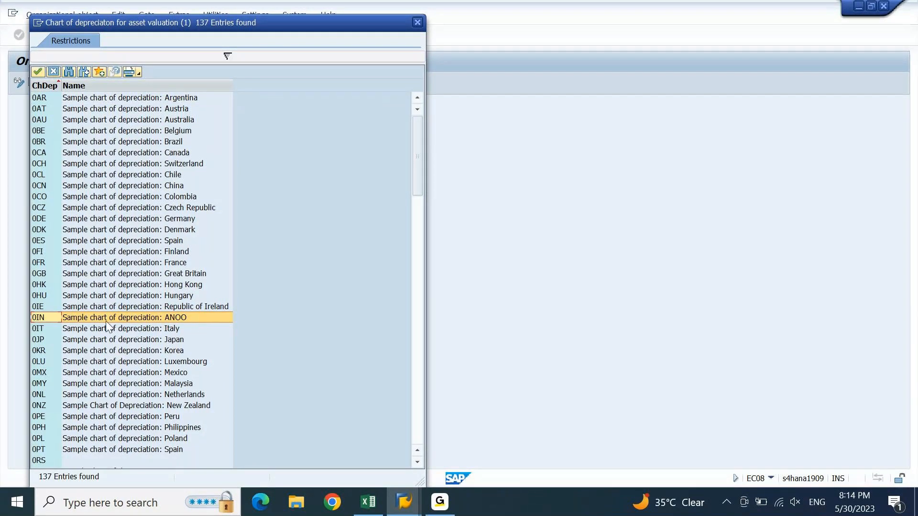
{"action": "double_click", "coordinate": [180, 321]}
{"action": "key", "text": "Tab"}
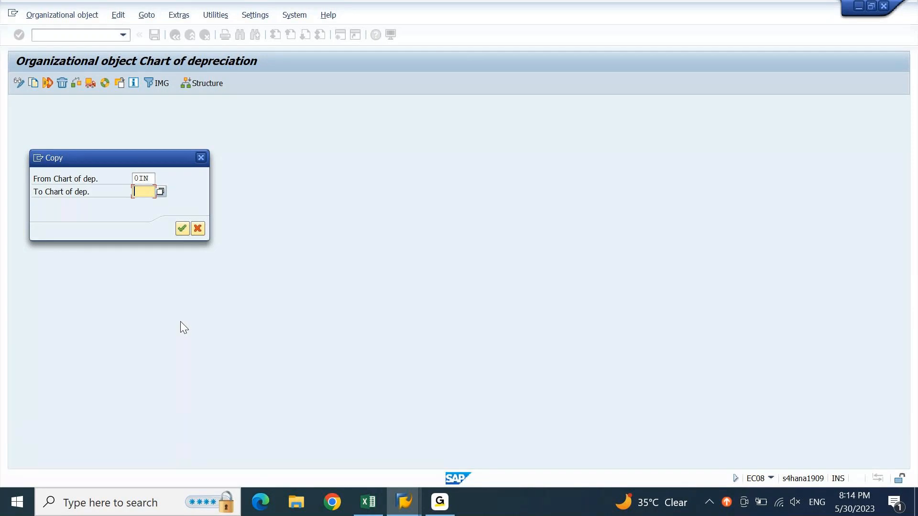
- Set the target chart of depreciation to DEIN and confirm the copy entries
{"action": "type", "text": "IN"}
{"action": "key", "text": "Home"}
{"action": "type", "text": "0E"}
{"action": "key", "text": "Left"}
{"action": "key", "text": "shift+Left"}
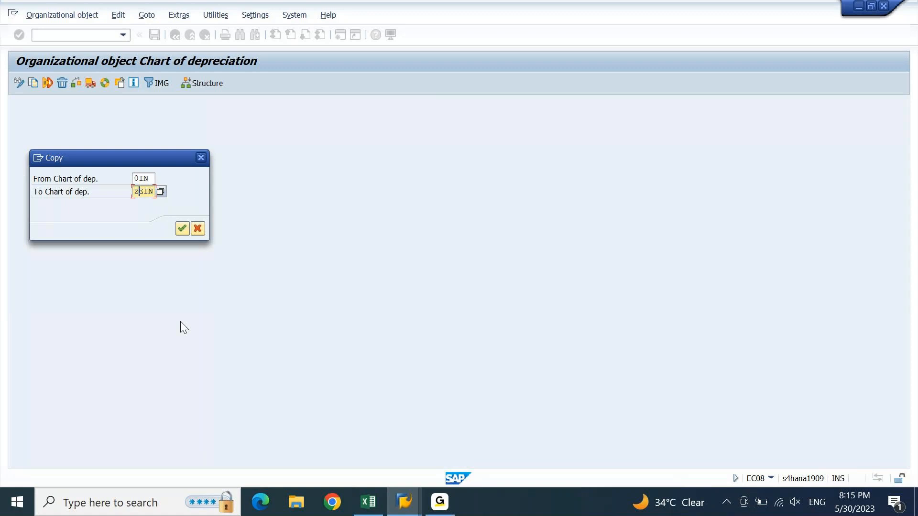
{"action": "type", "text": "z"}
{"action": "type", "text": "de"}
{"action": "key", "text": "Down"}
{"action": "key", "text": "Return"}
{"action": "left_click", "coordinate": [182, 229]}
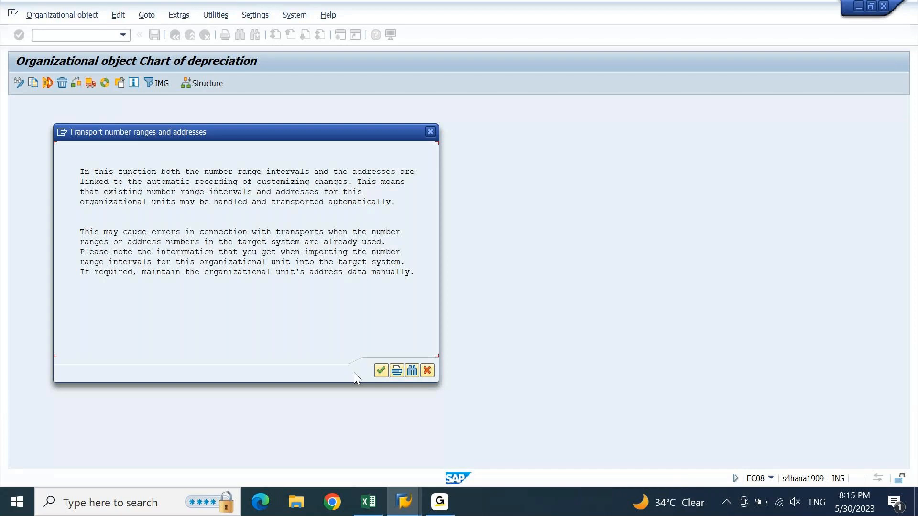
- Complete the copy without transporting number ranges, recording it in the proposed customizing request
{"action": "left_click", "coordinate": [381, 371]}
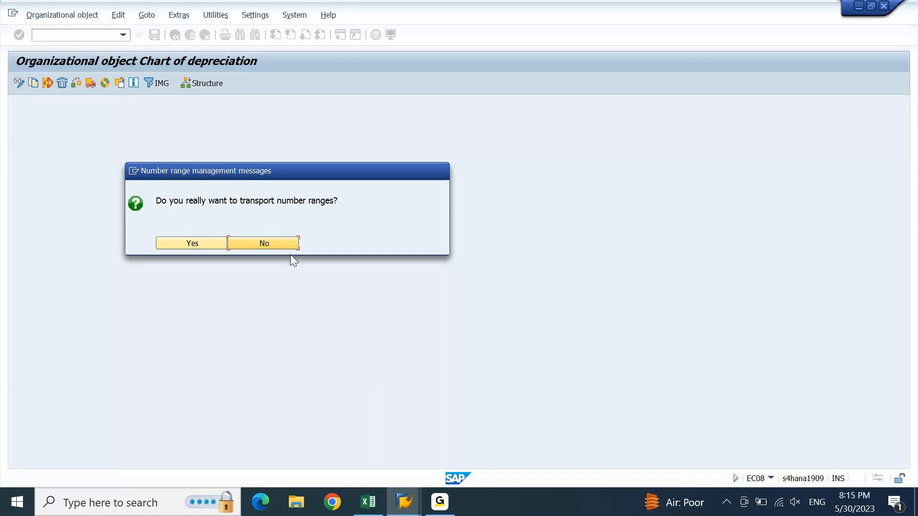
{"action": "left_click", "coordinate": [287, 243]}
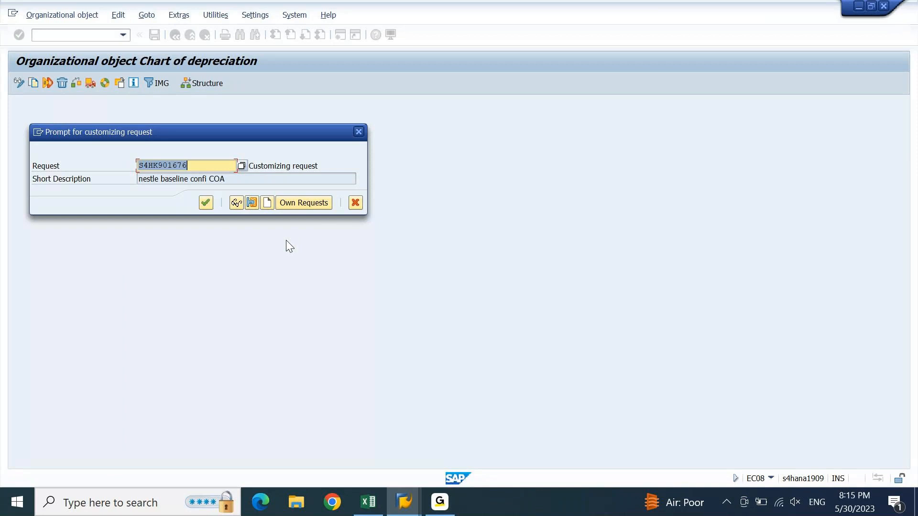
{"action": "key", "text": "Return"}
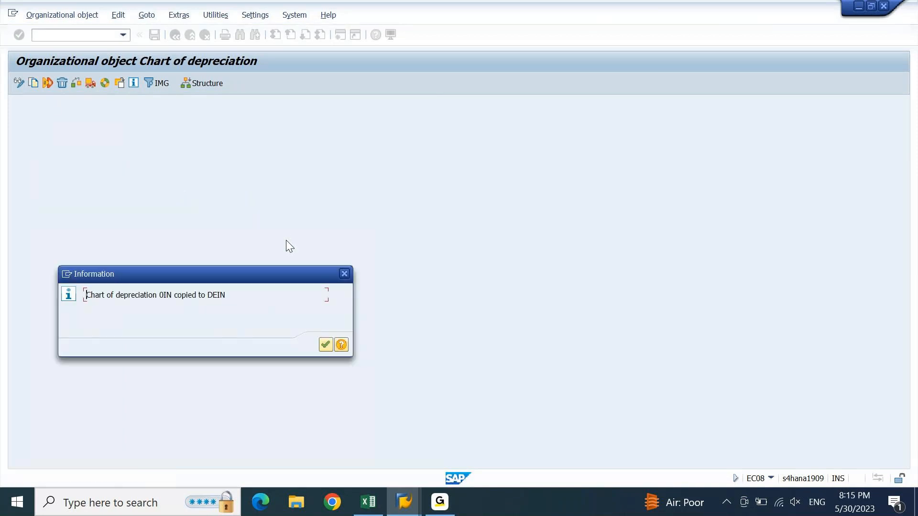
{"action": "key", "text": "Return"}
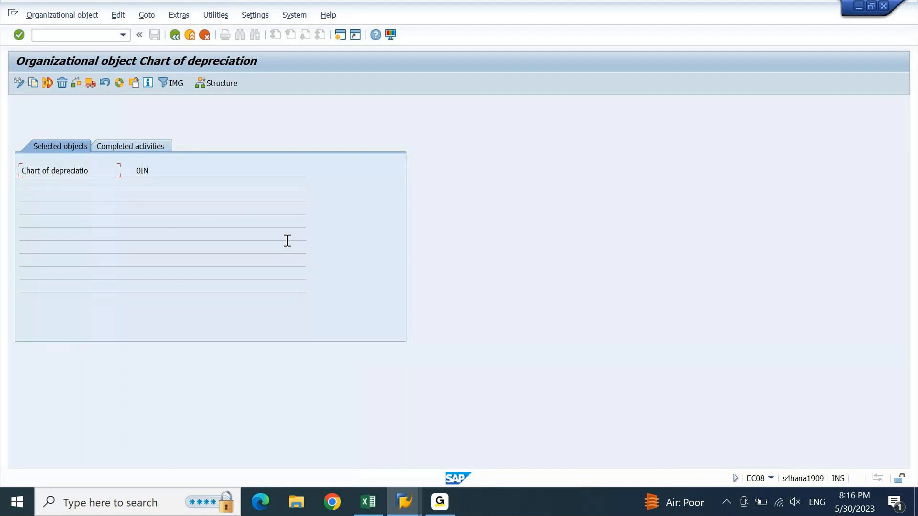
- Check the completed activities for the chart of depreciation copy and return to the activity selection
{"action": "left_click", "coordinate": [150, 144]}
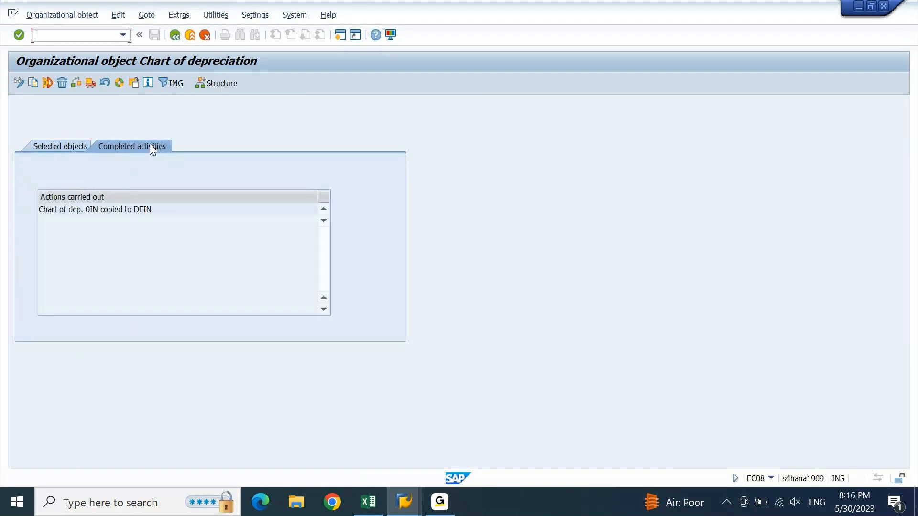
{"action": "left_click_drag", "start_coordinate": [160, 215], "coordinate": [29, 219]}
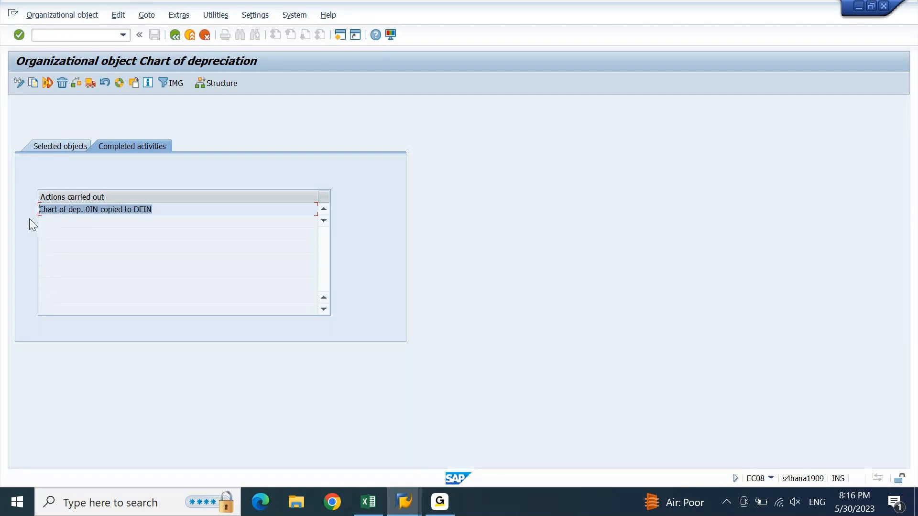
{"action": "key", "text": "F3"}
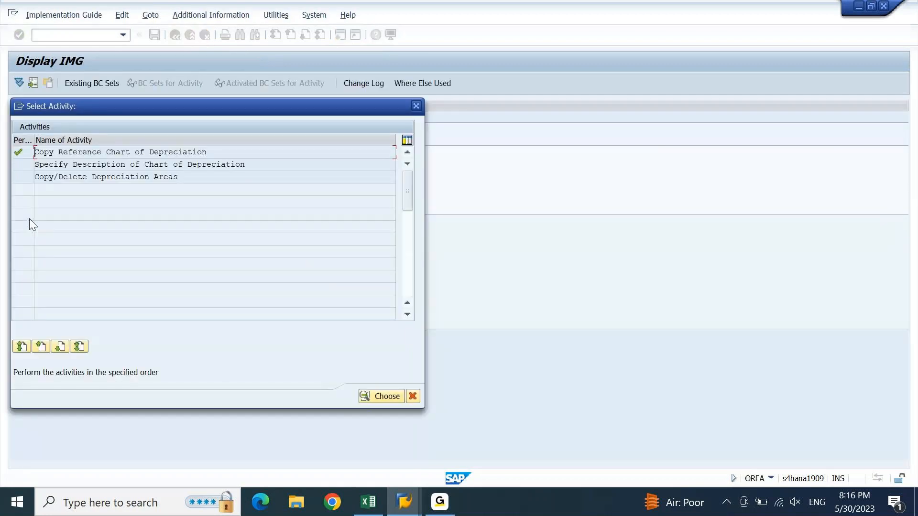
- Open the Specify Description of Chart of Depreciation activity and position the list on entry DEIN
{"action": "left_click", "coordinate": [125, 164]}
{"action": "double_click", "coordinate": [125, 165]}
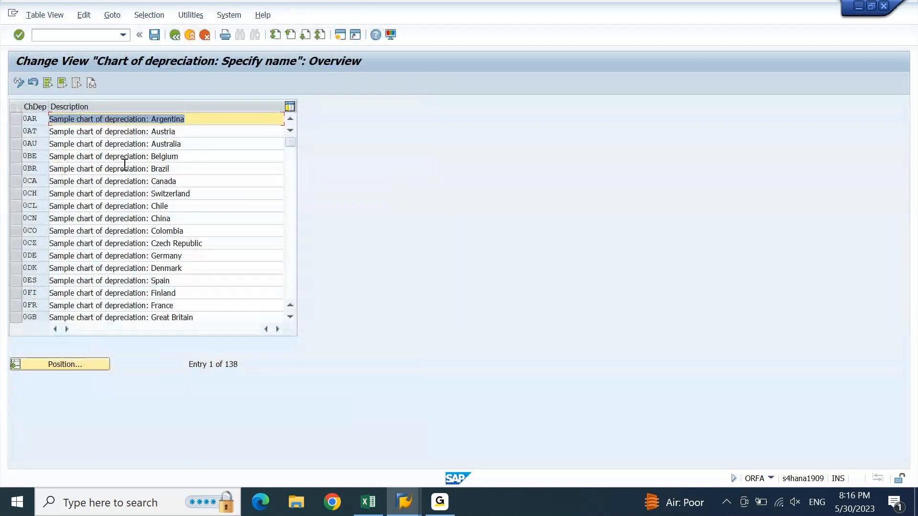
{"action": "left_click", "coordinate": [62, 370]}
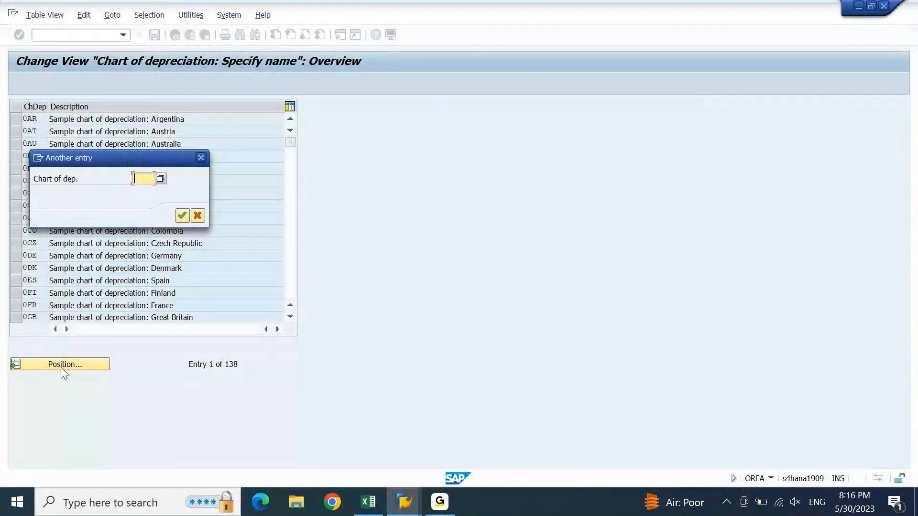
{"action": "type", "text": "DEIN"}
{"action": "key", "text": "Return"}
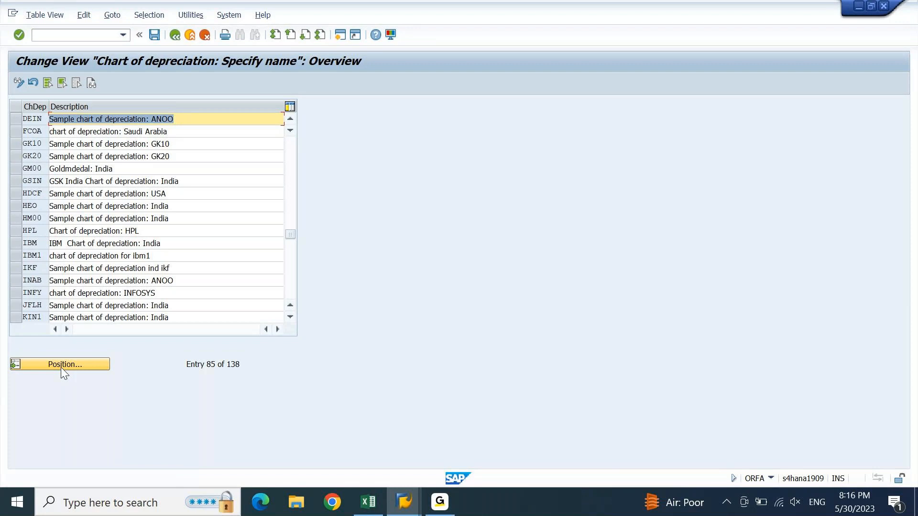
- Change the start of the DEIN chart of depreciation's description to "DELL INDIA Chart" in place of the sample wording
{"action": "key", "text": "ctrl+Left"}
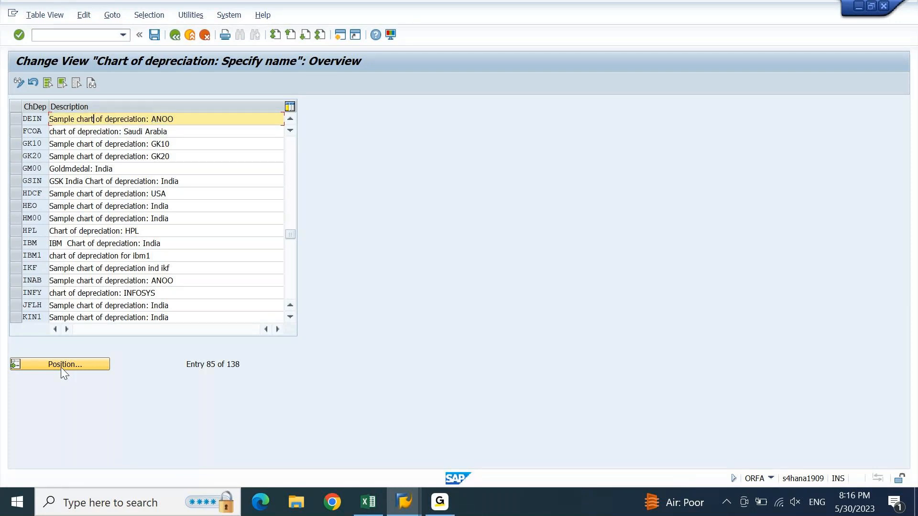
{"action": "key", "text": "Left"}
{"action": "key", "text": "Left"}
{"action": "key", "text": "Left"}
{"action": "key", "text": "Left"}
{"action": "key", "text": "shift+Home"}
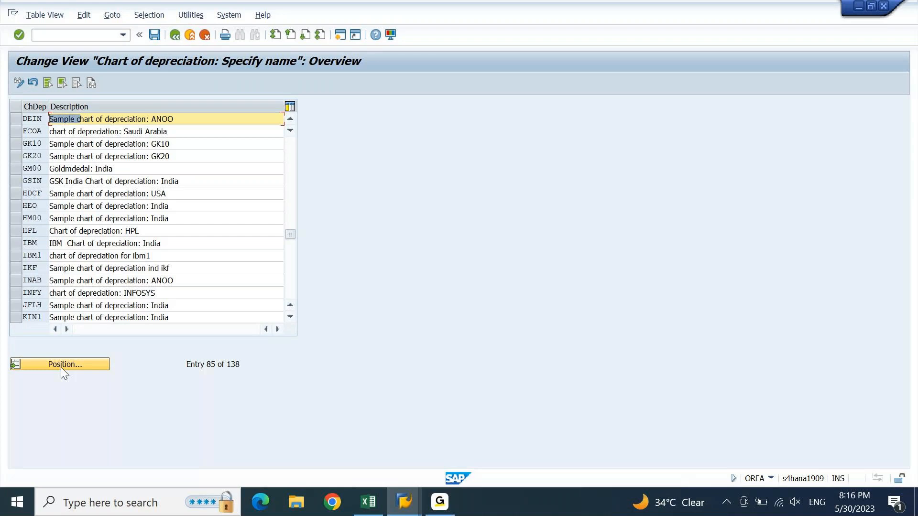
{"action": "type", "text": "c"}
{"action": "key", "text": "BackSpace"}
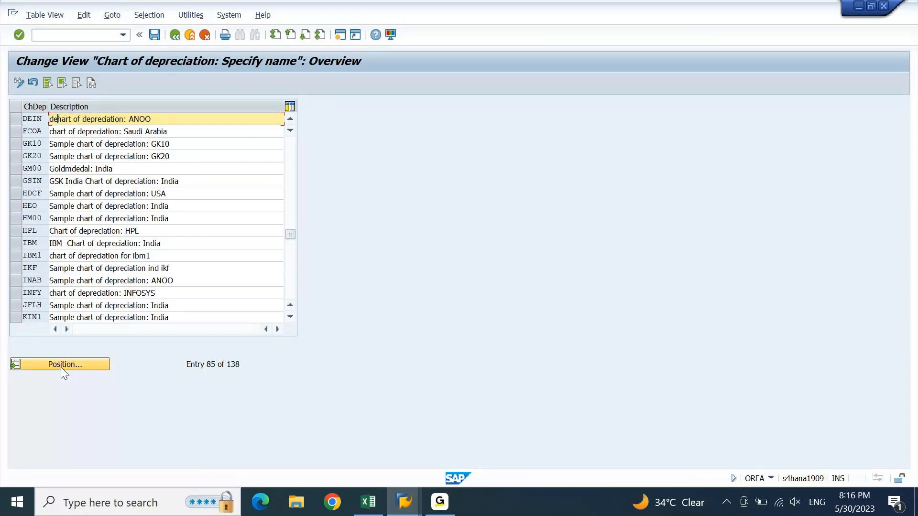
{"action": "type", "text": "DELL INDIA"}
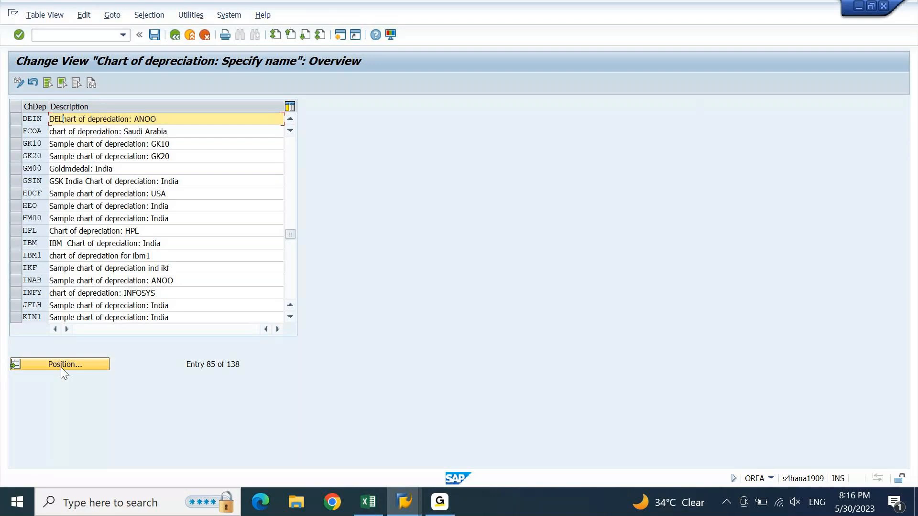
{"action": "type", "text": " C"}
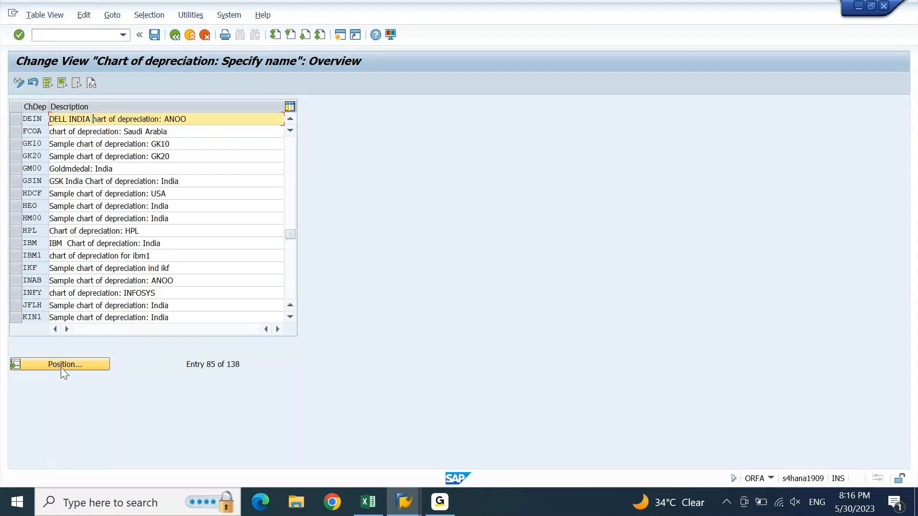
- Replace the ending of the DEIN description so that it reads "DELL INDIA Chart of depreciation: DEIN"
{"action": "key", "text": "Right"}
{"action": "key", "text": "Right"}
{"action": "key", "text": "Right"}
{"action": "key", "text": "Right"}
{"action": "key", "text": "Right"}
{"action": "key", "text": "Right"}
{"action": "key", "text": "Right"}
{"action": "key", "text": "Right"}
{"action": "key", "text": "Right"}
{"action": "key", "text": "Right"}
{"action": "key", "text": "Right"}
{"action": "key", "text": "Right"}
{"action": "key", "text": "Right"}
{"action": "key", "text": "Right"}
{"action": "key", "text": "Right"}
{"action": "key", "text": "Right"}
{"action": "key", "text": "Right"}
{"action": "key", "text": "Right"}
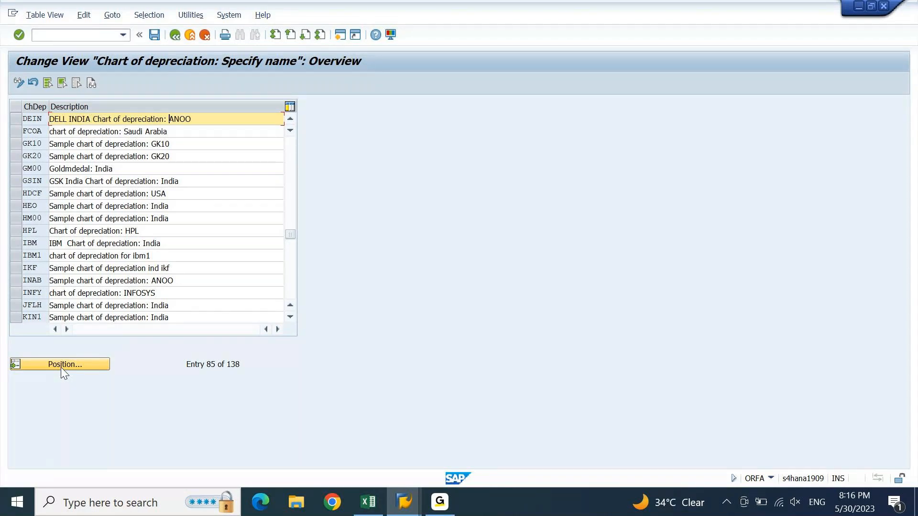
{"action": "key", "text": "BackSpace"}
{"action": "key", "text": "BackSpace"}
{"action": "key", "text": "BackSpace"}
{"action": "key", "text": "BackSpace"}
{"action": "key", "text": "BackSpace"}
{"action": "key", "text": "BackSpace"}
{"action": "key", "text": "shift+Home"}
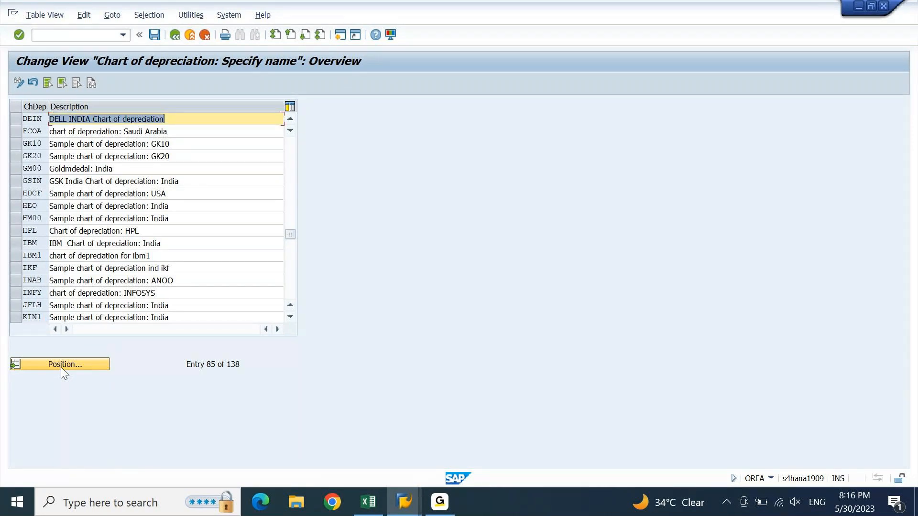
{"action": "key", "text": "End"}
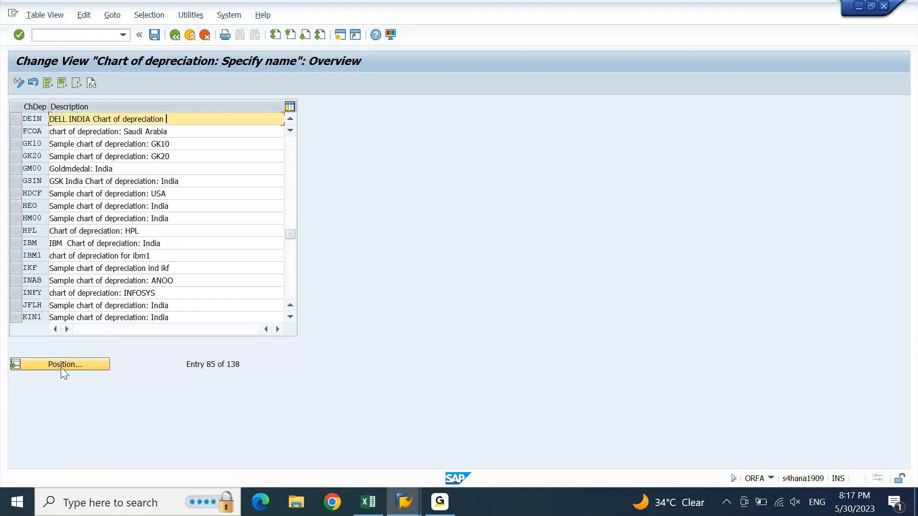
{"action": "type", "text": ": DEIN"}
{"action": "key", "text": "ctrl+a"}
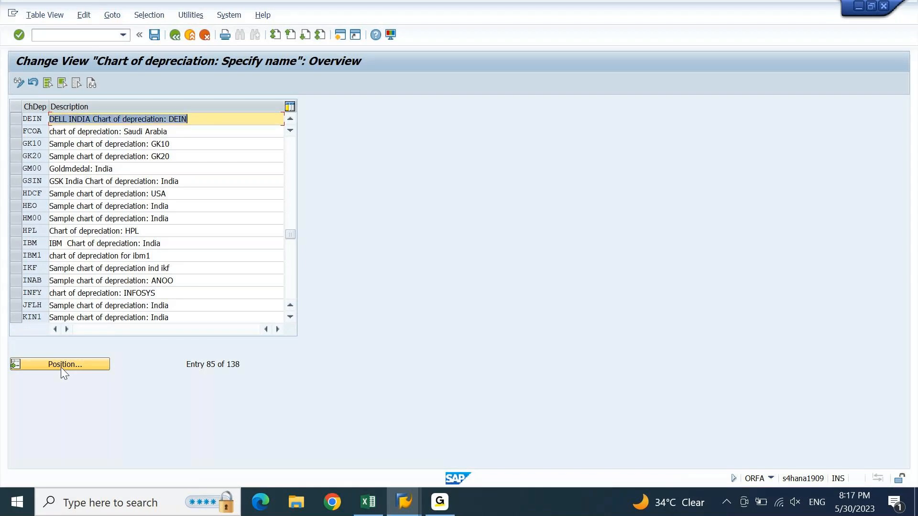
- Save the DEIN description in the proposed customizing request and return to the activity selection
{"action": "left_click", "coordinate": [153, 38]}
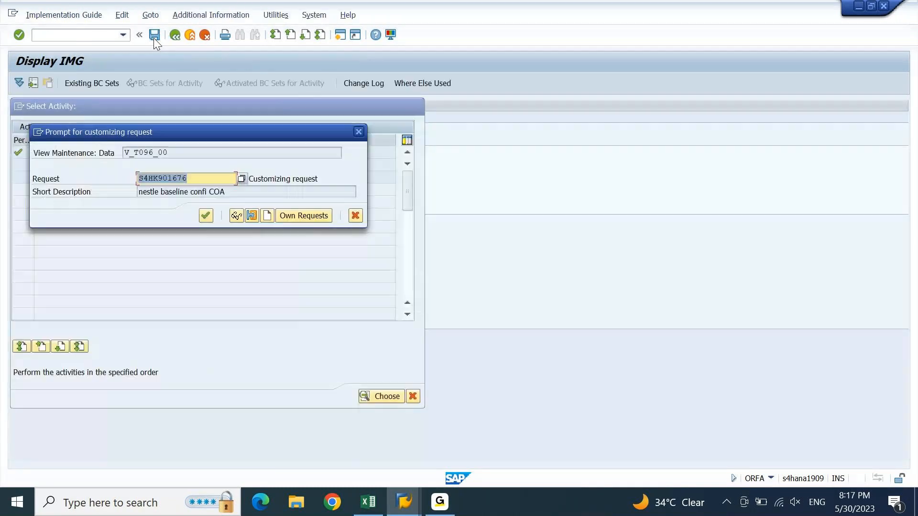
{"action": "key", "text": "Return"}
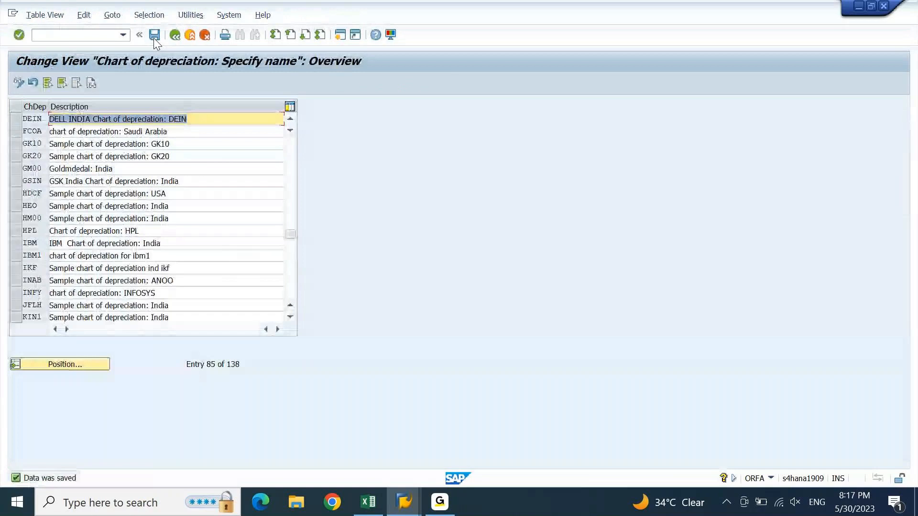
{"action": "key", "text": "F3"}
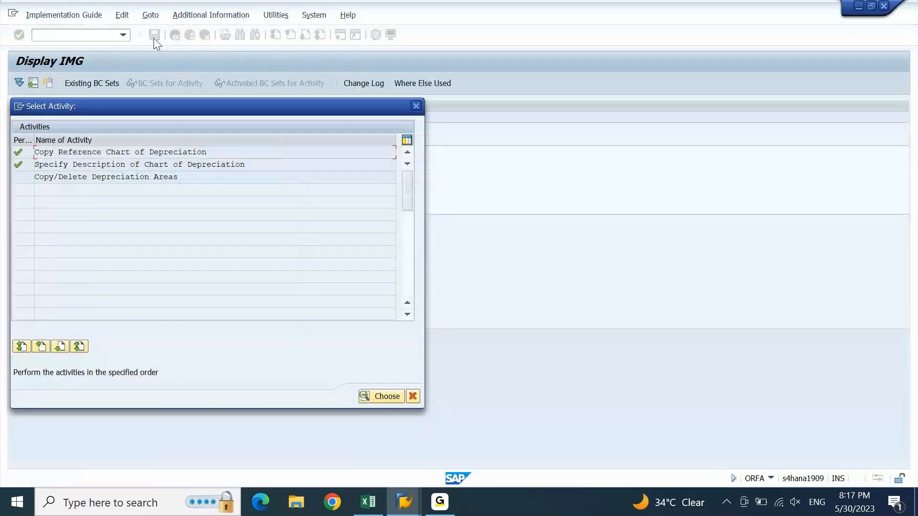
- Open the Copy/Delete Depreciation Areas activity for chart of depreciation DEIN and examine its depreciation areas
{"action": "double_click", "coordinate": [101, 177]}
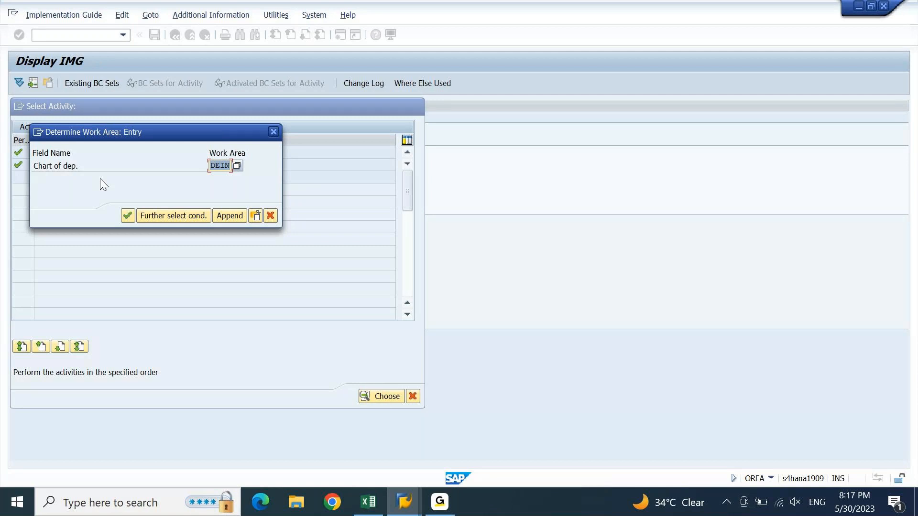
{"action": "key", "text": "Return"}
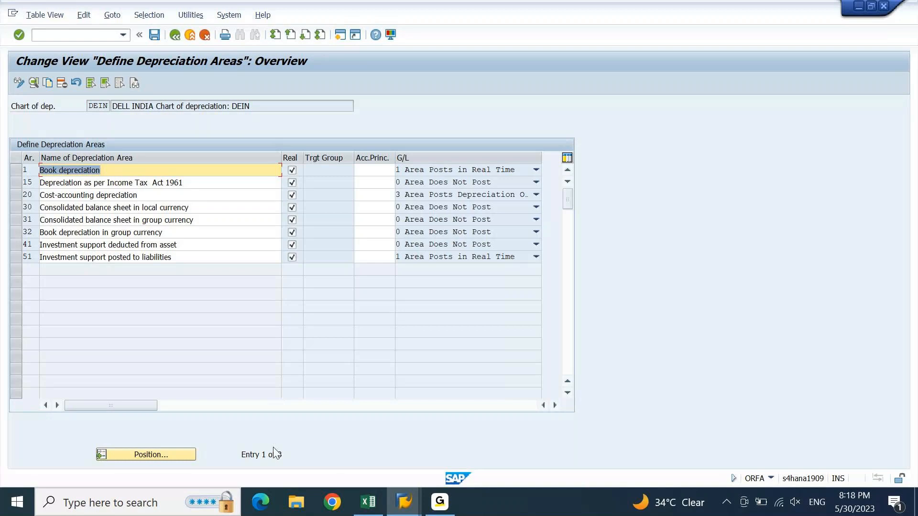
{"action": "left_click_drag", "start_coordinate": [278, 460], "coordinate": [289, 460]}
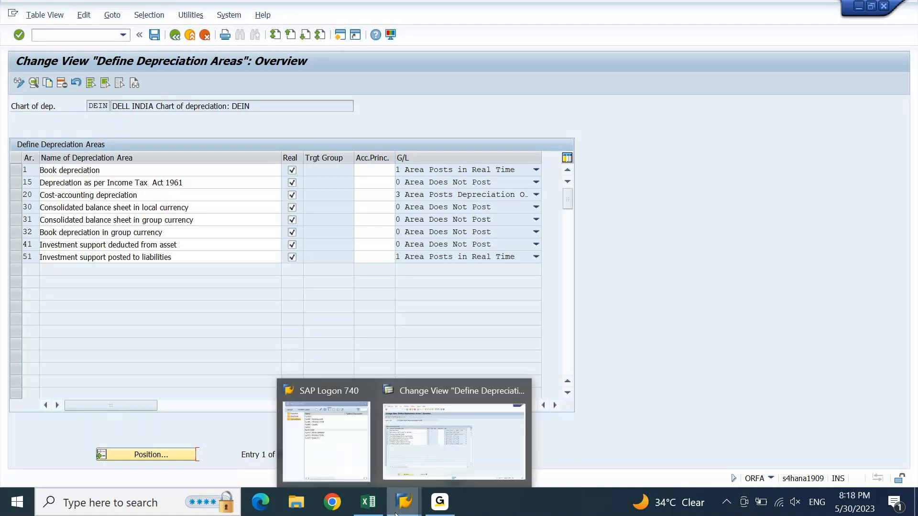
- Switch to the Excel workbook and enter the heading "DEPRECIATION AREAS:" in cell A873 of the 9PM sheet
{"action": "left_click", "coordinate": [363, 508]}
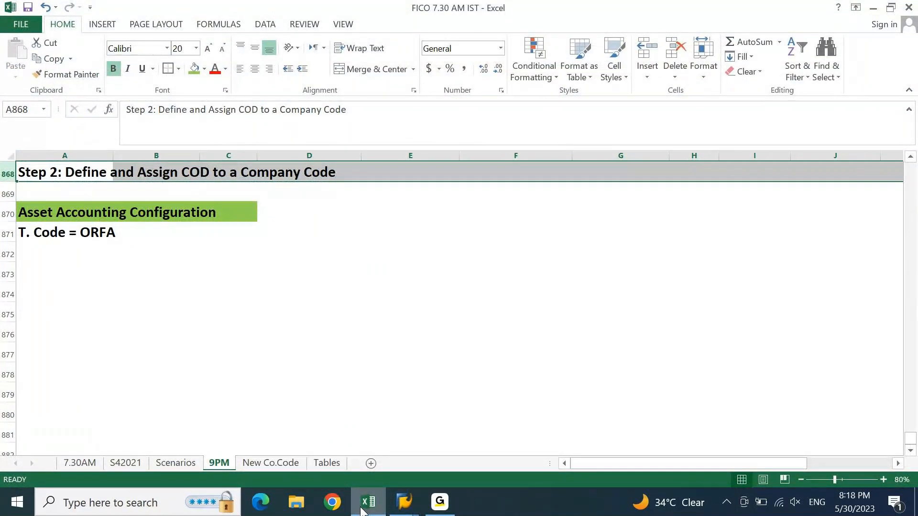
{"action": "key", "text": "Down"}
{"action": "key", "text": "Down"}
{"action": "key", "text": "Down"}
{"action": "key", "text": "Down"}
{"action": "key", "text": "Down"}
{"action": "type", "text": "DE"}
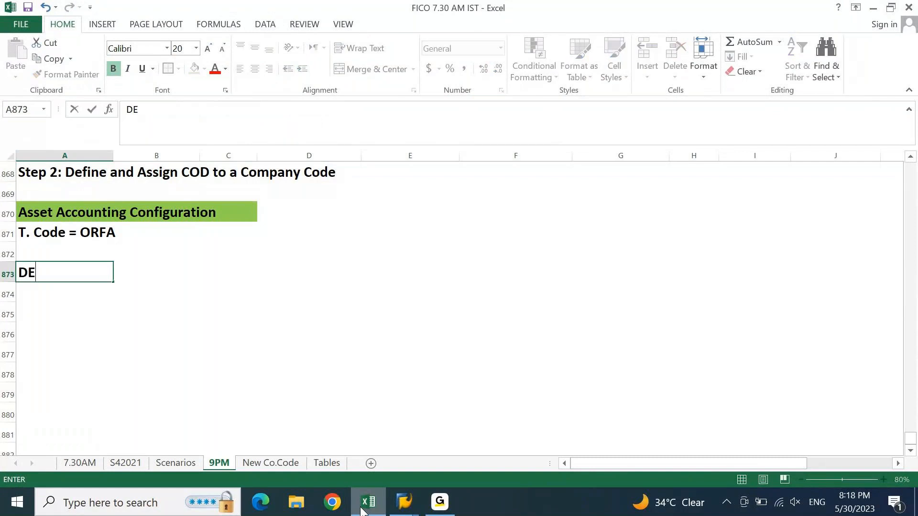
{"action": "type", "text": "PRECIATION AREAS"}
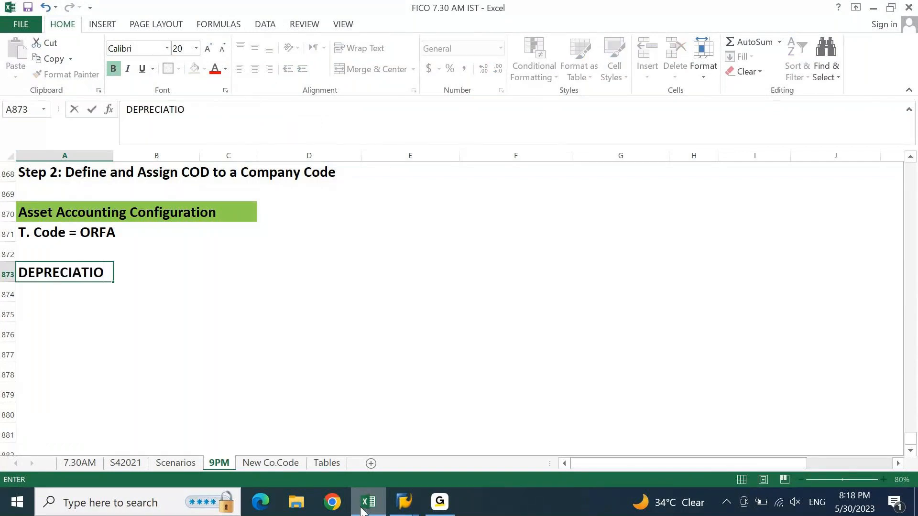
{"action": "key", "text": "ctrl+Return"}
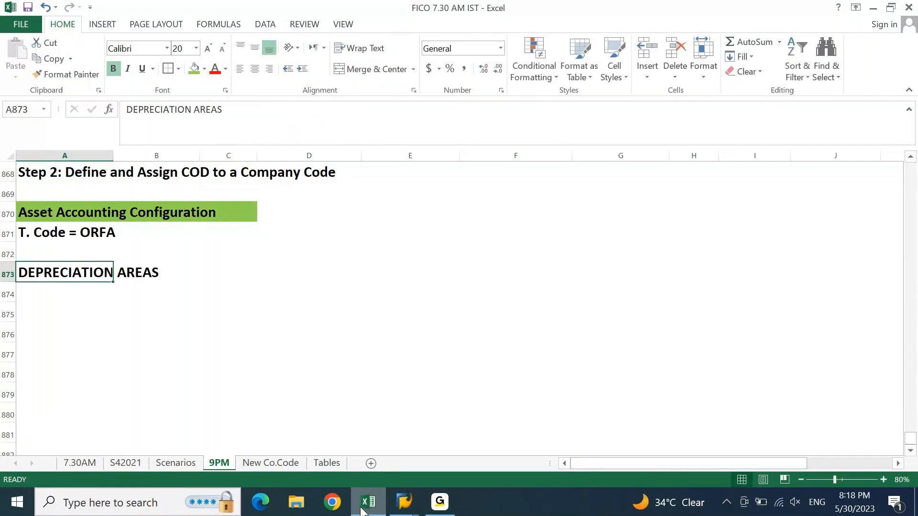
{"action": "key", "text": "F2"}
{"action": "type", "text": ":"}
{"action": "key", "text": "Return"}
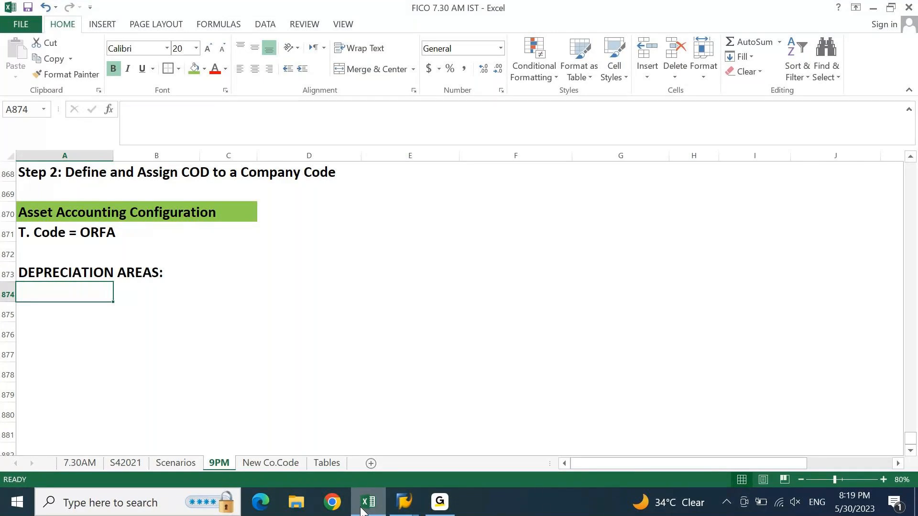
- Review the Step 1 company code pre-requisites note above the Asset Accounting Configuration heading
{"action": "key", "text": "Up"}
{"action": "key", "text": "Up"}
{"action": "key", "text": "Up"}
{"action": "key", "text": "Up"}
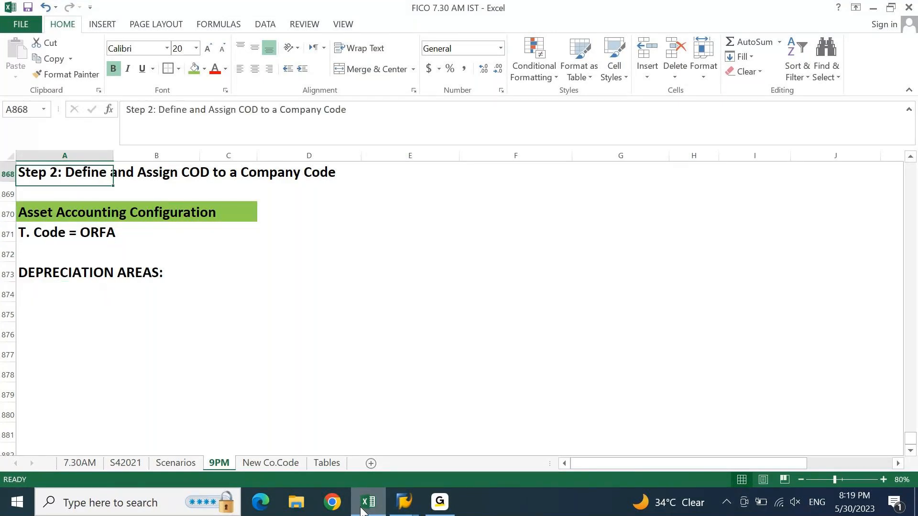
{"action": "key", "text": "Up"}
{"action": "key", "text": "Up"}
{"action": "key", "text": "Up"}
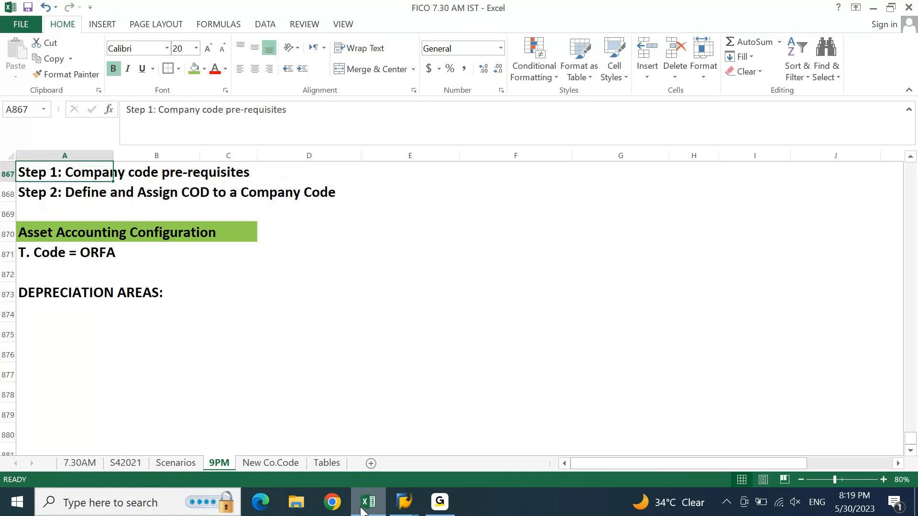
{"action": "key", "text": "shift+space"}
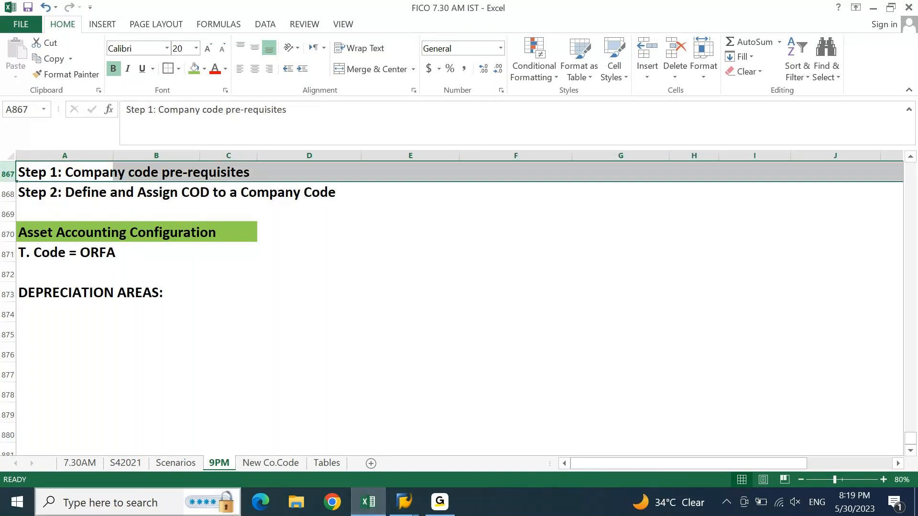
{"action": "left_click", "coordinate": [39, 297]}
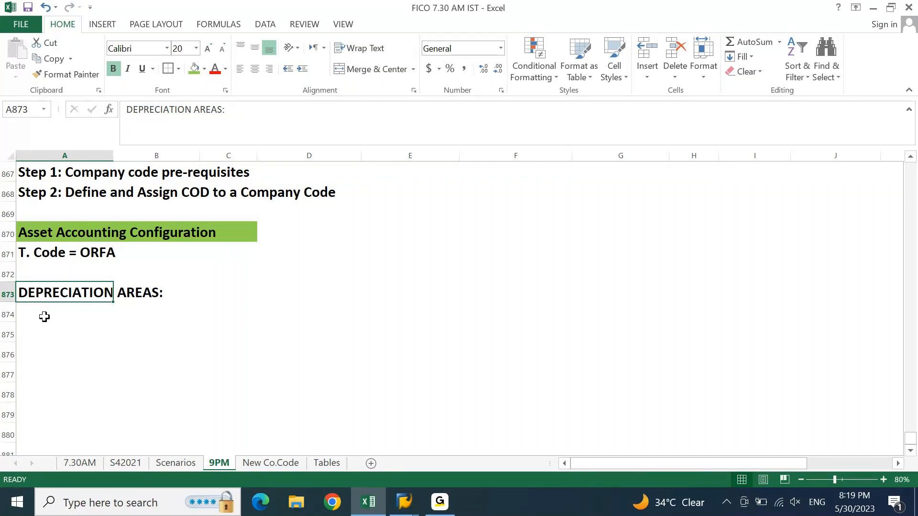
{"action": "left_click", "coordinate": [41, 315]}
{"action": "left_click", "coordinate": [46, 176]}
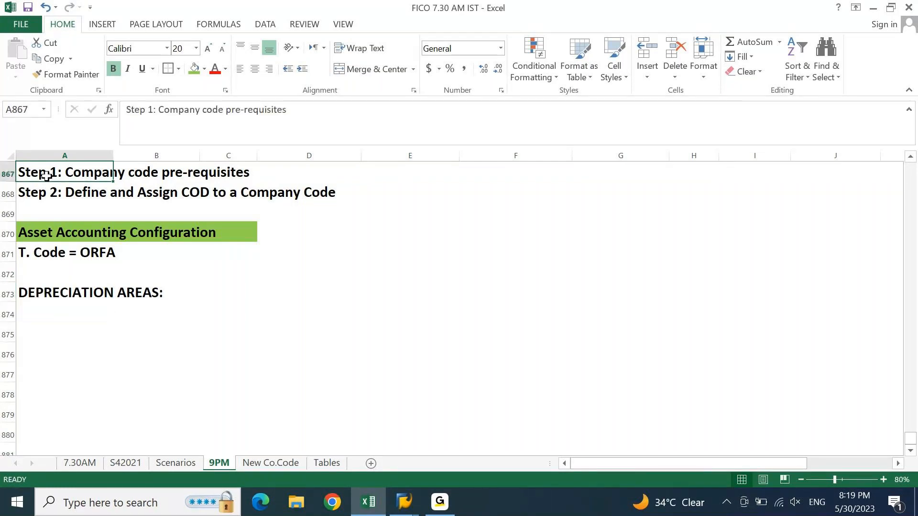
- Copy the four numbered pre-requisites from A847:A850 and paste them under the DEPRECIATION AREAS heading, starting at A874
{"action": "key", "text": "Page_Up"}
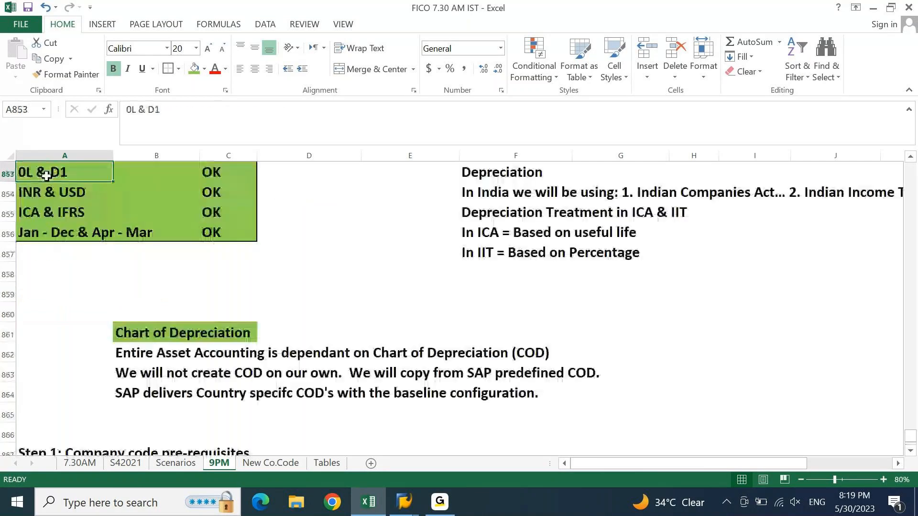
{"action": "key", "text": "Up"}
{"action": "key", "text": "Up"}
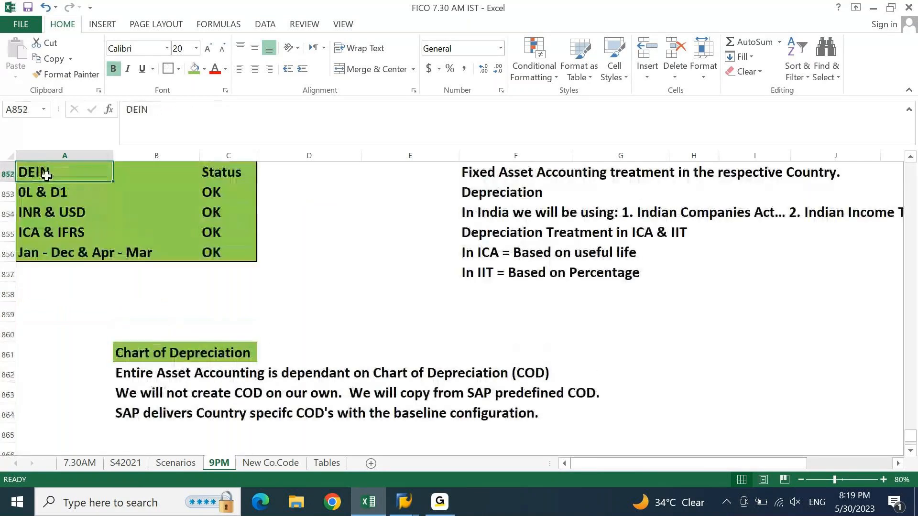
{"action": "key", "text": "Down"}
{"action": "key", "text": "Down"}
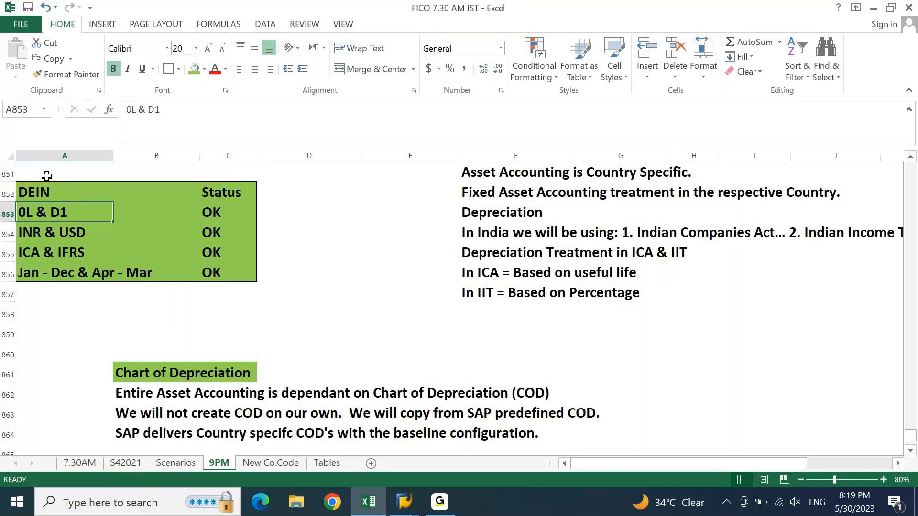
{"action": "key", "text": "Up"}
{"action": "key", "text": "Up"}
{"action": "key", "text": "Up"}
{"action": "key", "text": "Up"}
{"action": "key", "text": "Up"}
{"action": "key", "text": "Up"}
{"action": "key", "text": "Up"}
{"action": "key", "text": "Up"}
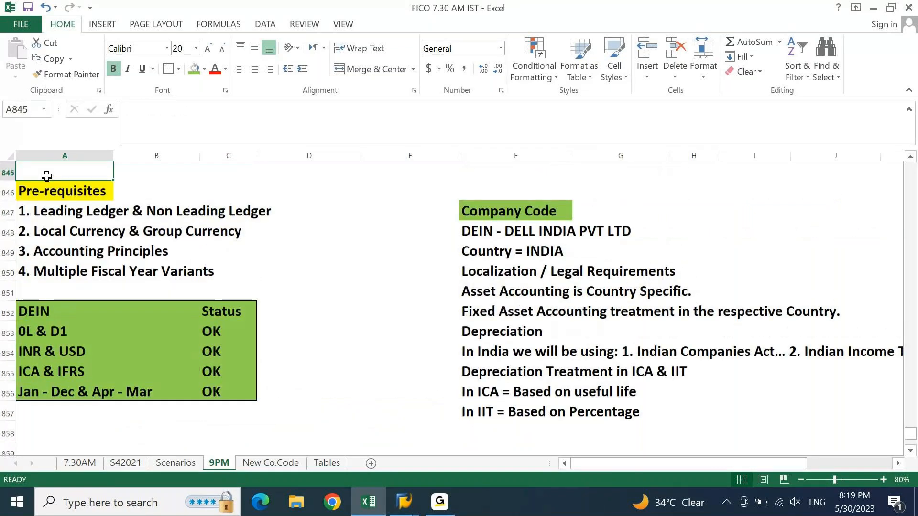
{"action": "key", "text": "Down"}
{"action": "key", "text": "Down"}
{"action": "key", "text": "shift+Down"}
{"action": "key", "text": "shift+Down"}
{"action": "key", "text": "shift+Down"}
{"action": "key", "text": "ctrl+c"}
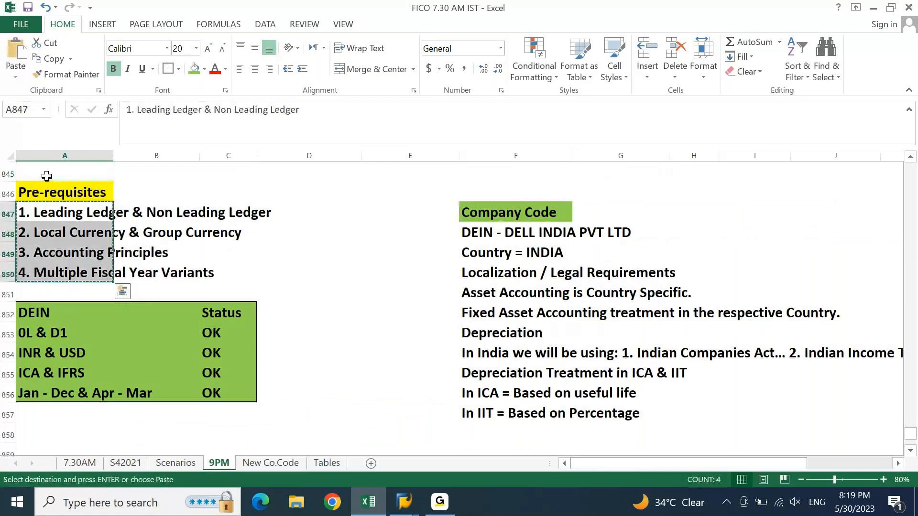
{"action": "key", "text": "Page_Down"}
{"action": "key", "text": "Page_Down"}
{"action": "key", "text": "Up"}
{"action": "key", "text": "Up"}
{"action": "key", "text": "Up"}
{"action": "key", "text": "Up"}
{"action": "key", "text": "Down"}
{"action": "key", "text": "Down"}
{"action": "key", "text": "Down"}
{"action": "key", "text": "ctrl+v"}
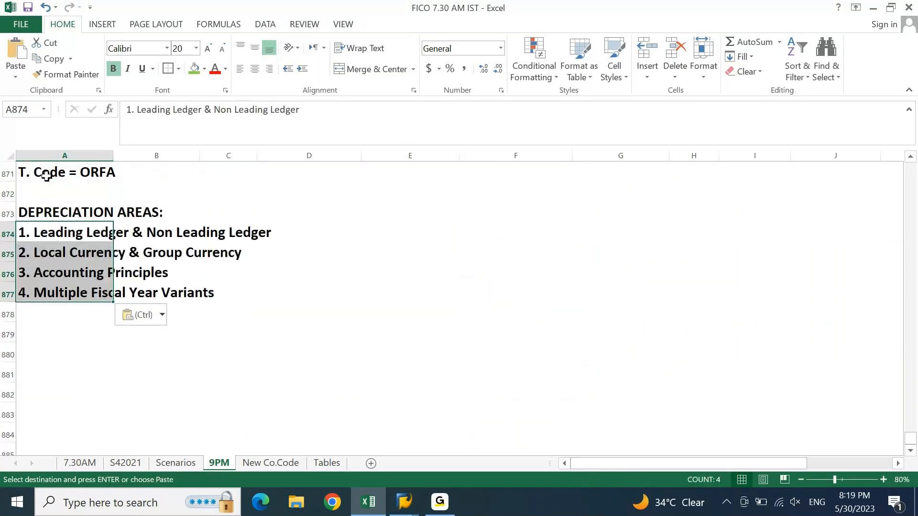
{"action": "key", "text": "Escape"}
- Enter 2 in cell E874, in the row of the Leading Ledger & Non Leading Ledger item
{"action": "key", "text": "Right"}
{"action": "key", "text": "Right"}
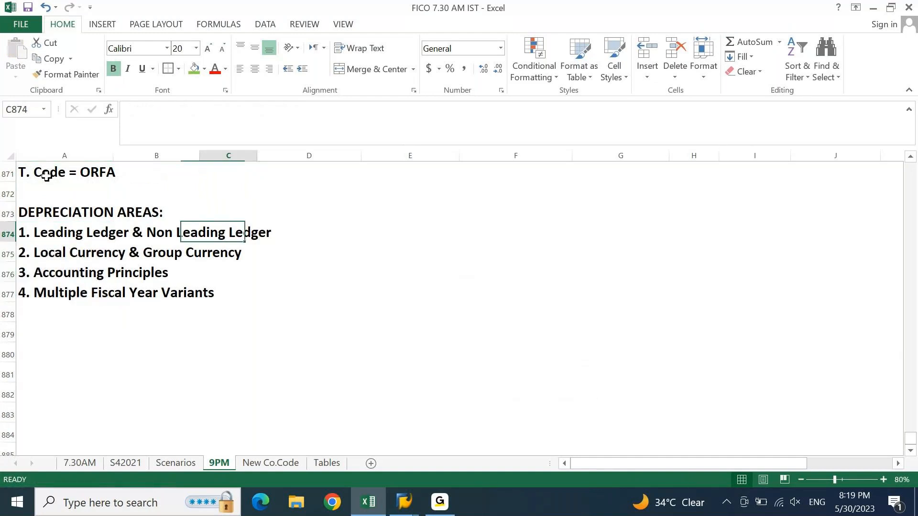
{"action": "key", "text": "Right"}
{"action": "key", "text": "Right"}
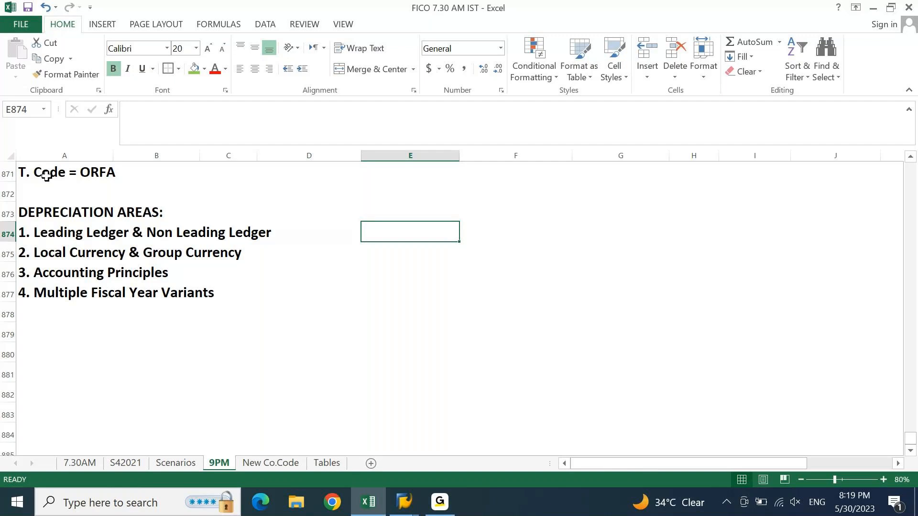
{"action": "type", "text": "2"}
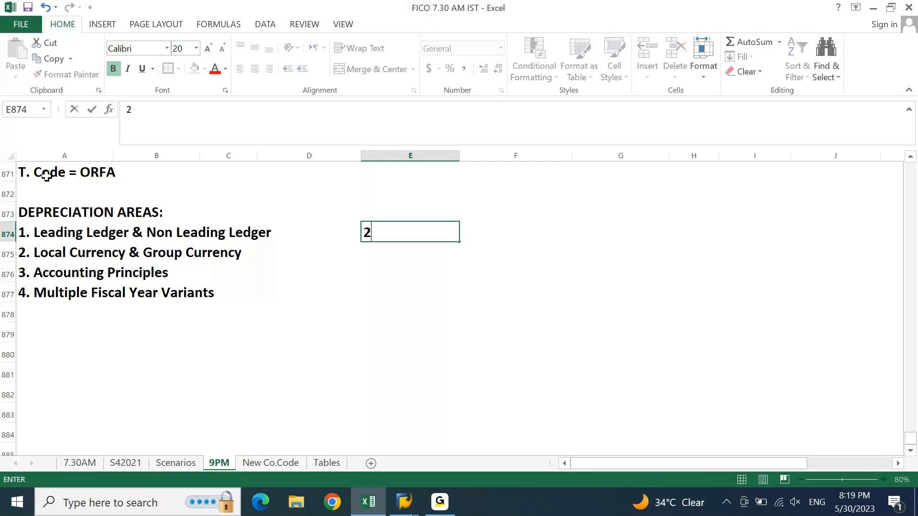
{"action": "key", "text": "Return"}
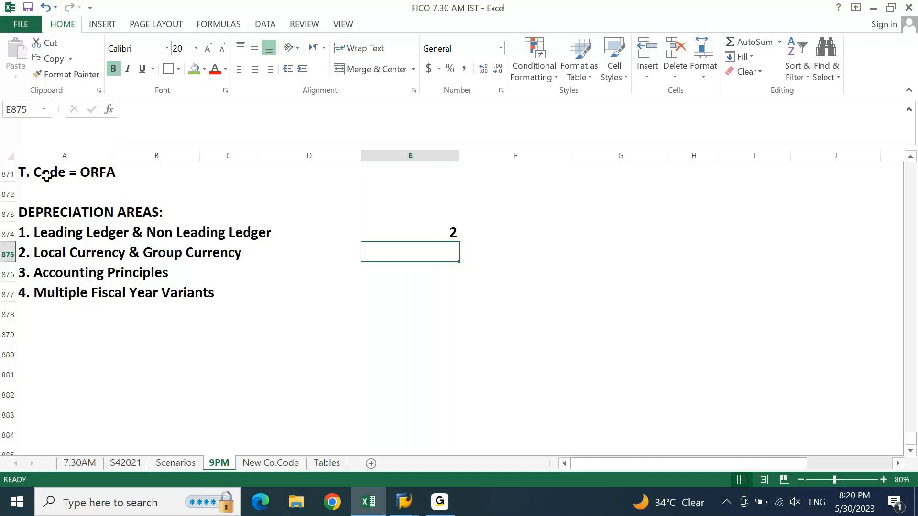
- Enter 2 in cells E875, E876 and E877 for the currency, accounting principles and fiscal year variant items
{"action": "type", "text": "2"}
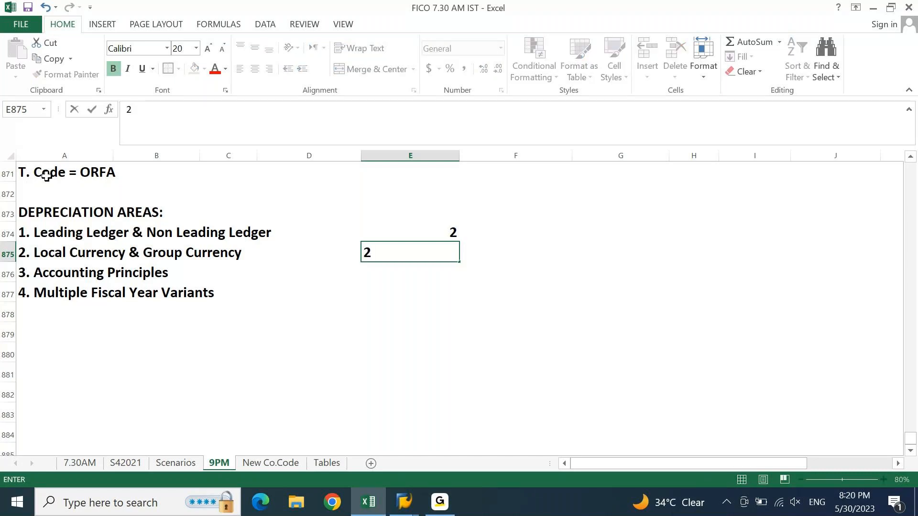
{"action": "key", "text": "Return"}
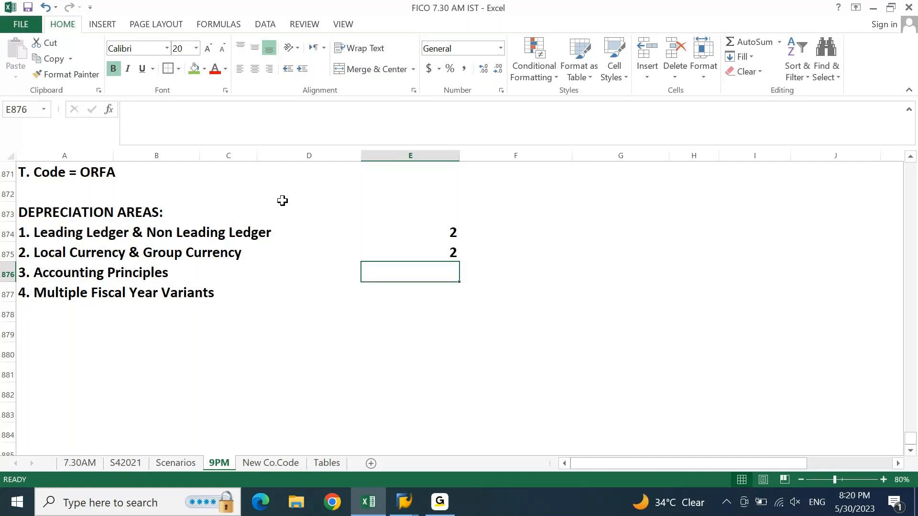
{"action": "type", "text": "2"}
{"action": "key", "text": "Return"}
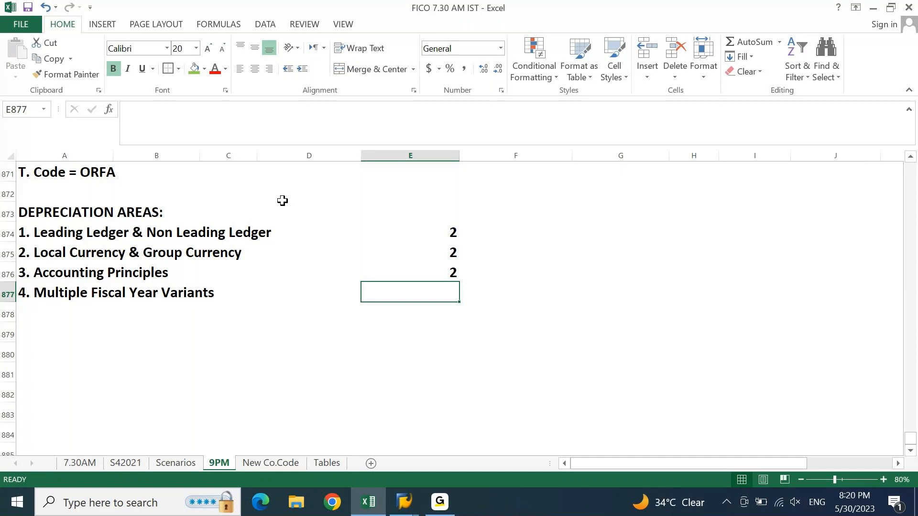
{"action": "type", "text": "2"}
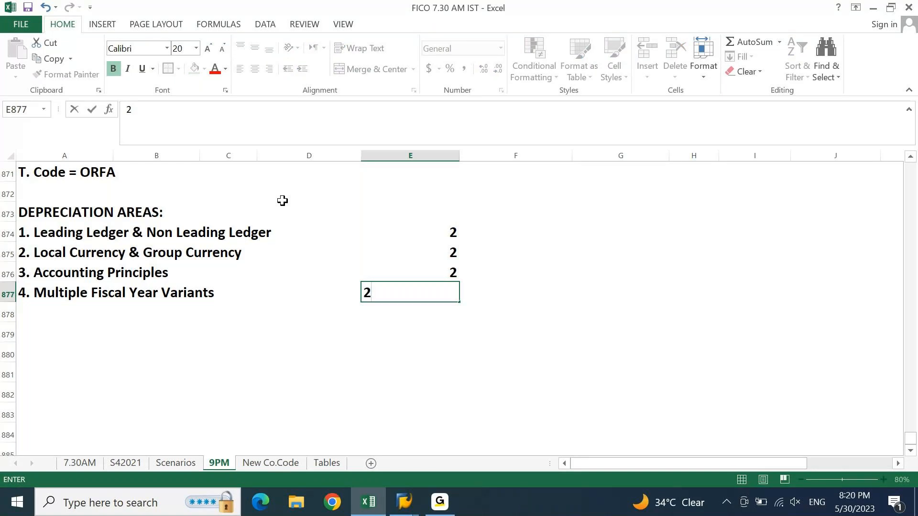
{"action": "key", "text": "Return"}
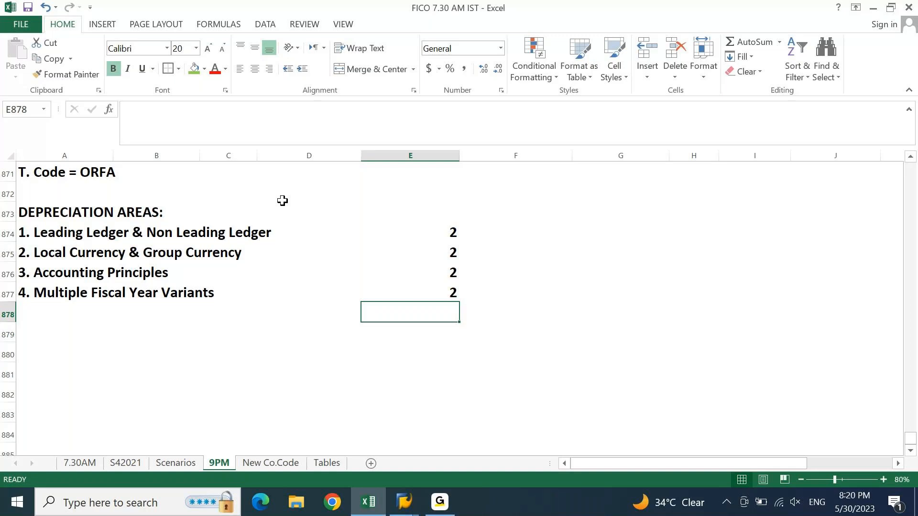
- Enter the heading "Mandatory Dep. Areas" in cell B879, below the numbered depreciation area items
{"action": "key", "text": "Home"}
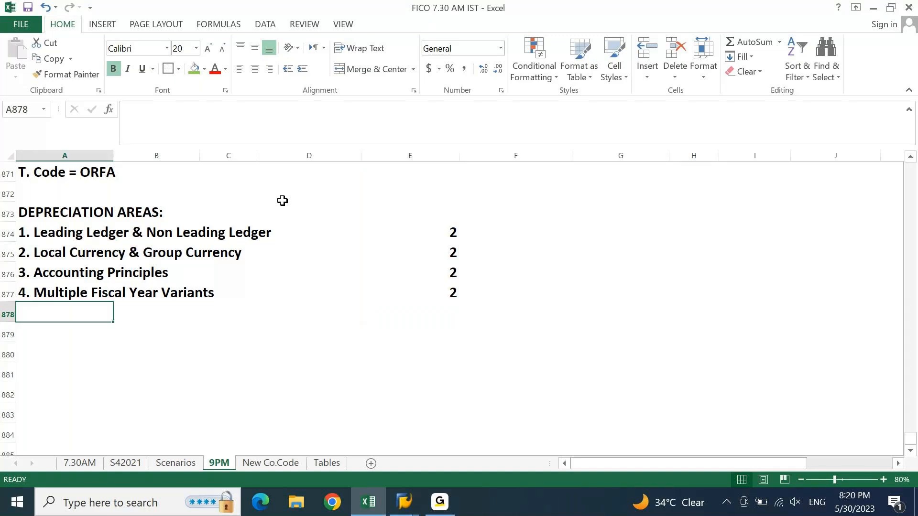
{"action": "key", "text": "Down"}
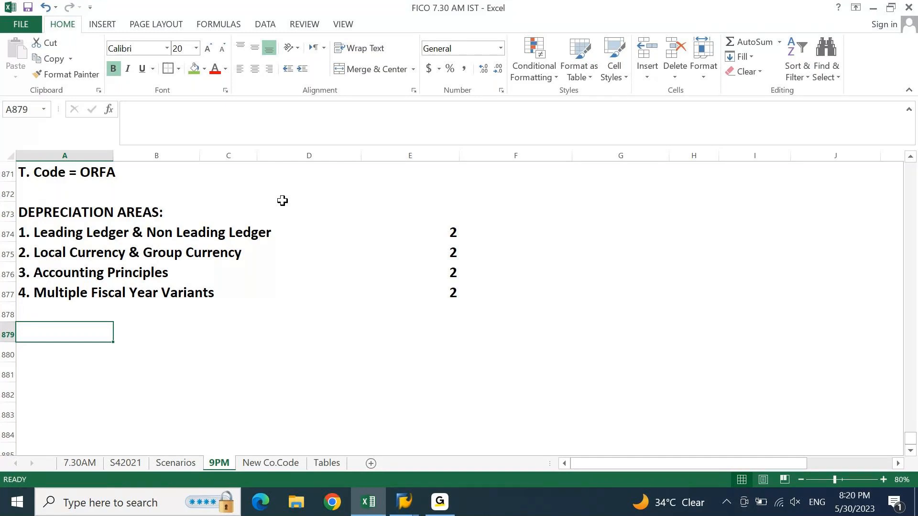
{"action": "key", "text": "Right"}
{"action": "type", "text": "Mandatory "}
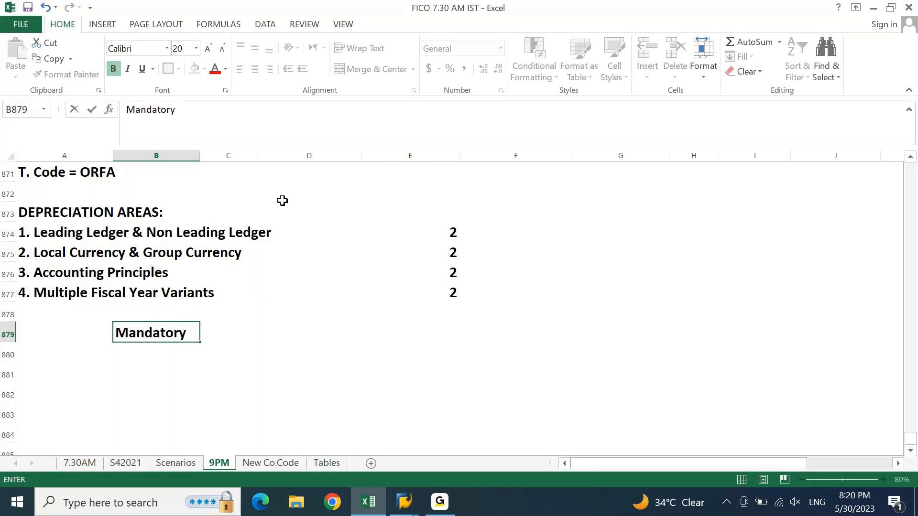
{"action": "type", "text": "Dep. Areas"}
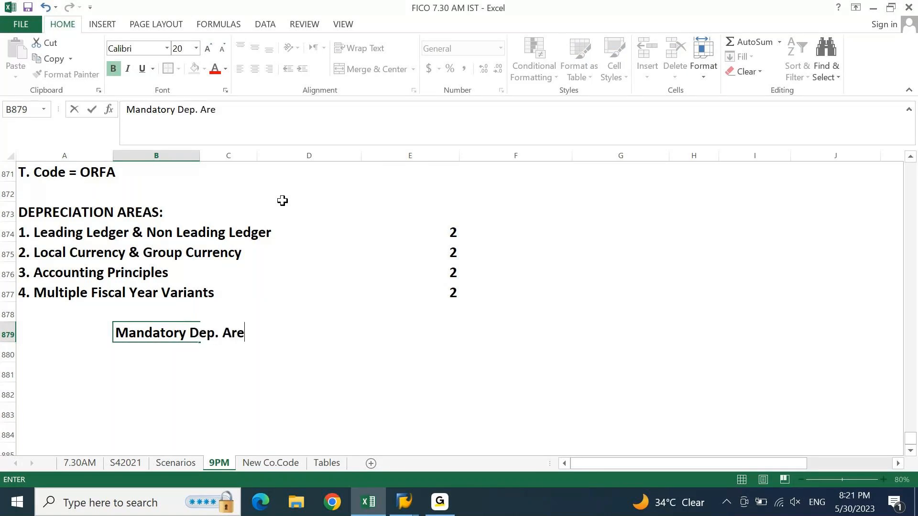
{"action": "key", "text": "Return"}
- Enter the rule "No. Of Ledgers * No of Currencies" in cell B880
{"action": "key", "text": "Right"}
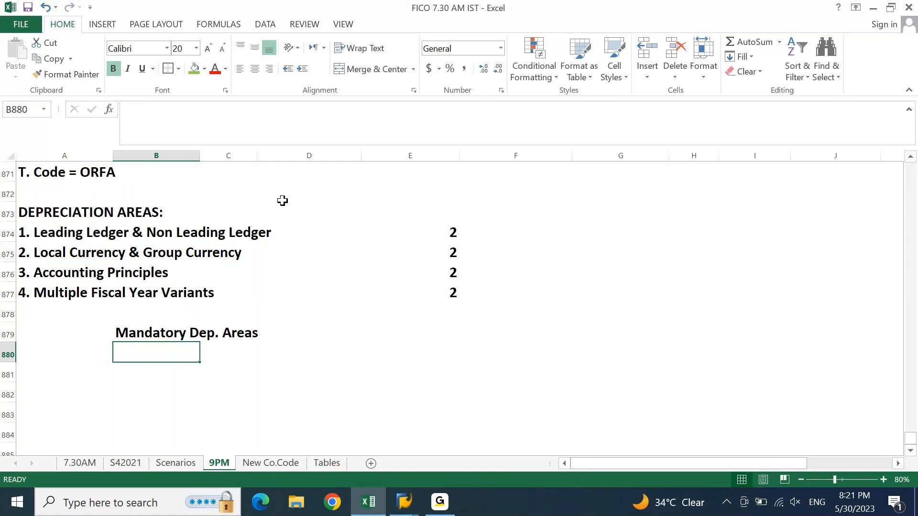
{"action": "type", "text": "No. O"}
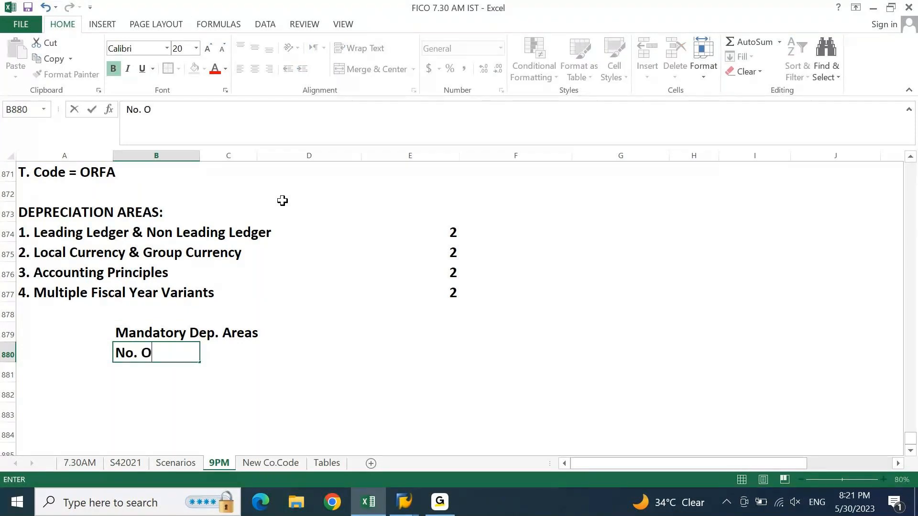
{"action": "type", "text": "f Ledgers"}
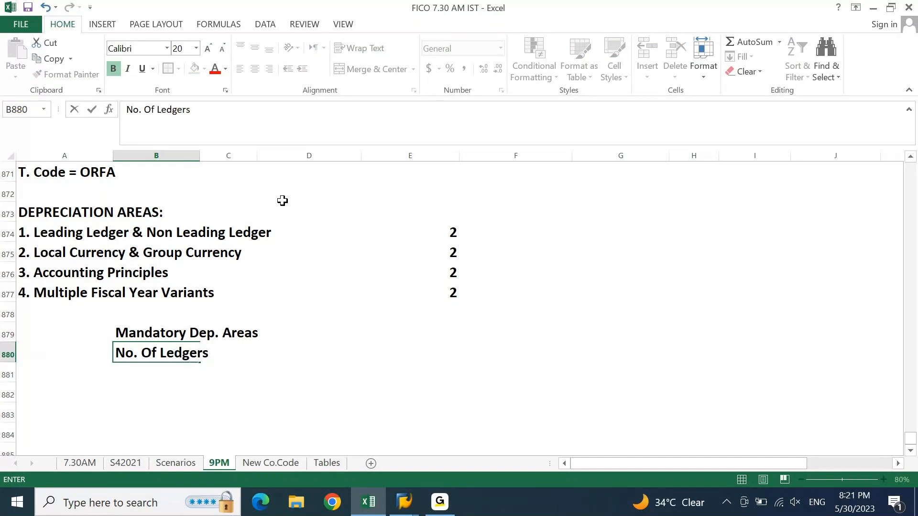
{"action": "type", "text": " * No of Cu"}
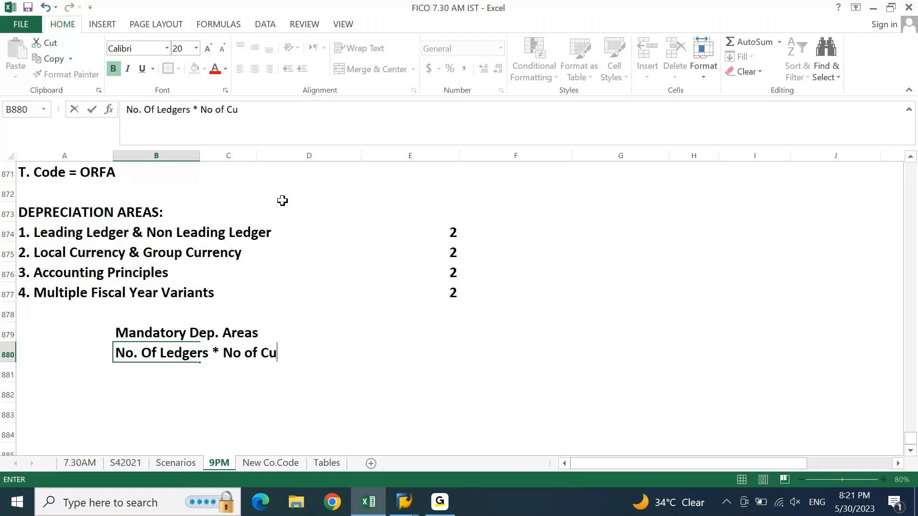
{"action": "type", "text": "rrencies"}
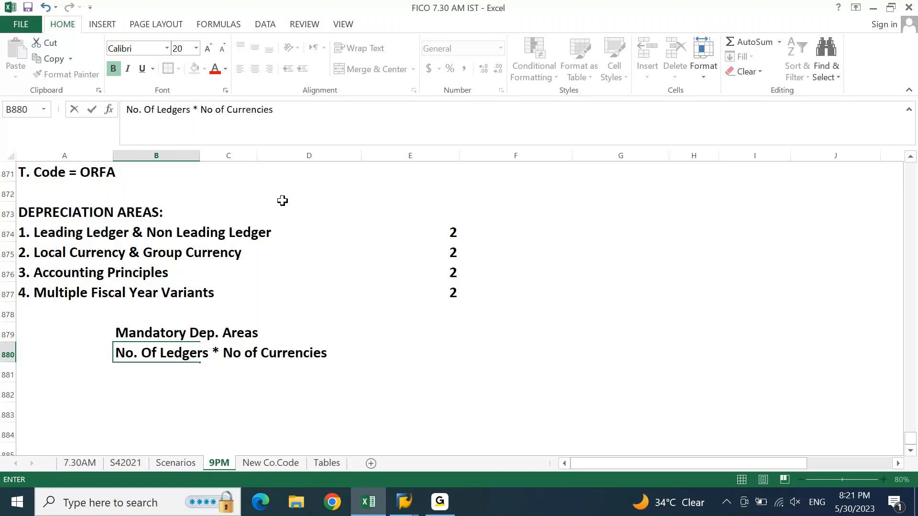
{"action": "key", "text": "Return"}
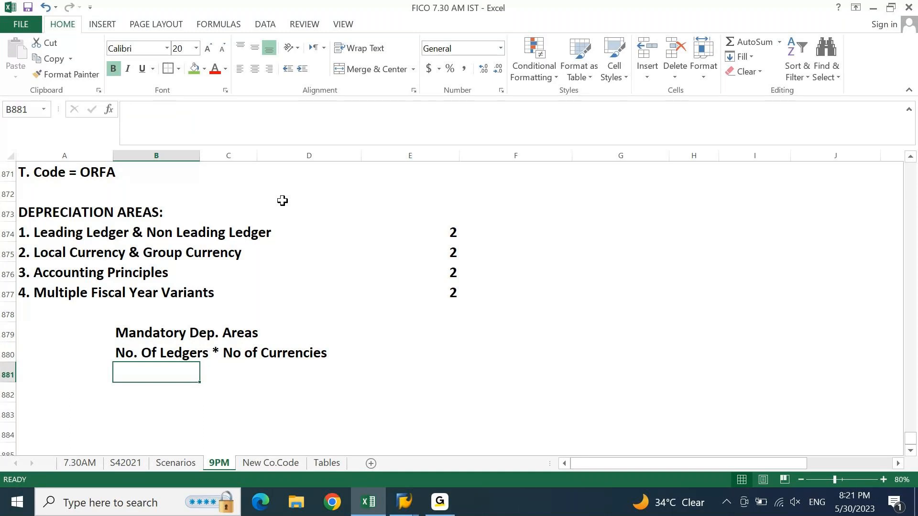
- Apply an outline border and green fill to the range B879:D880
{"action": "key", "text": "Up"}
{"action": "key", "text": "Up"}
{"action": "key", "text": "shift+Right"}
{"action": "key", "text": "shift+Right"}
{"action": "key", "text": "shift+Down"}
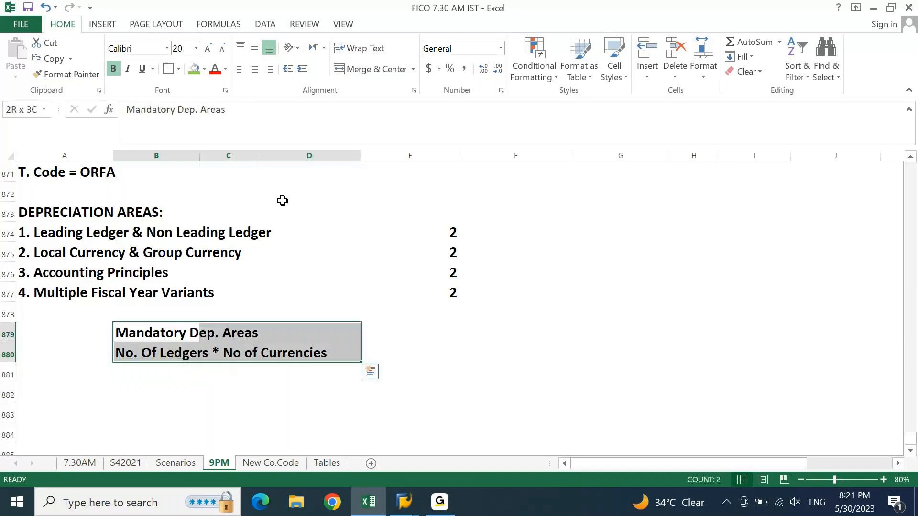
{"action": "left_click", "coordinate": [194, 70]}
- Enter the calculation text "2 * 2 = 4 Depreciation Areas" in cell B881
{"action": "key", "text": "Down"}
{"action": "key", "text": "Down"}
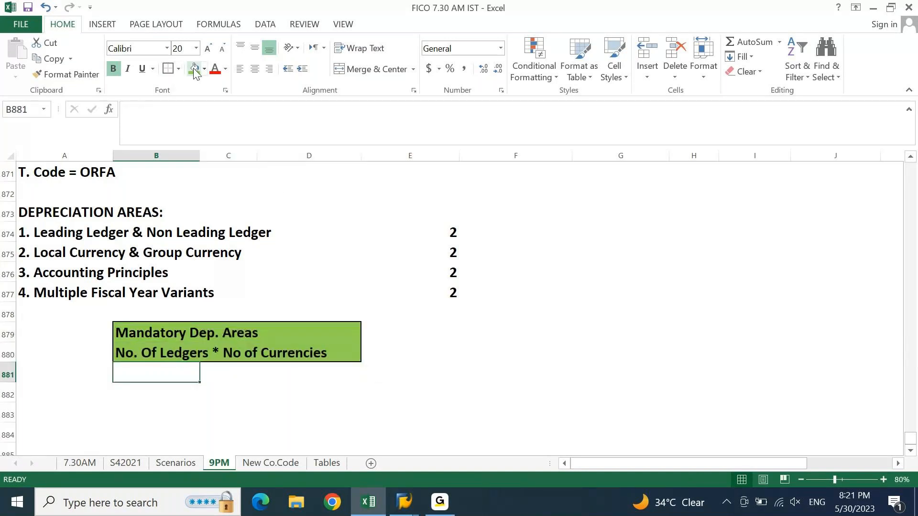
{"action": "type", "text": "2"}
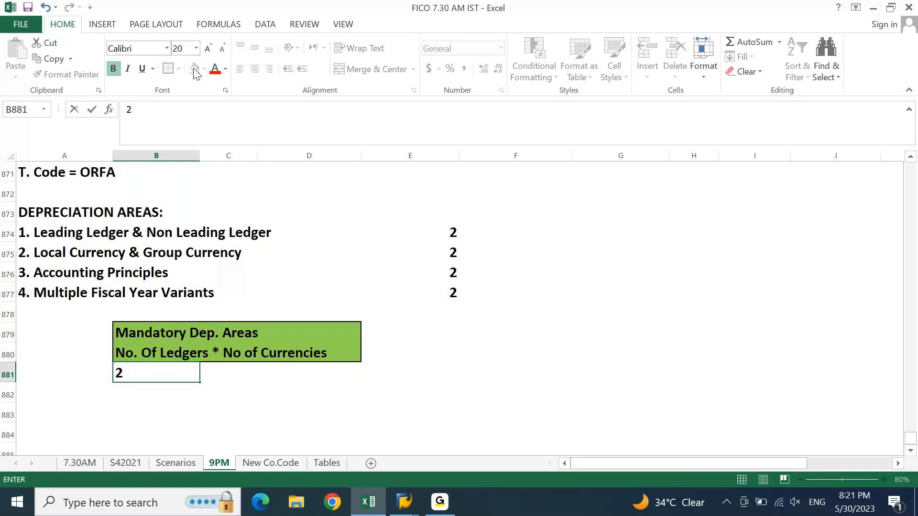
{"action": "type", "text": " * 2 = 4 Deprec"}
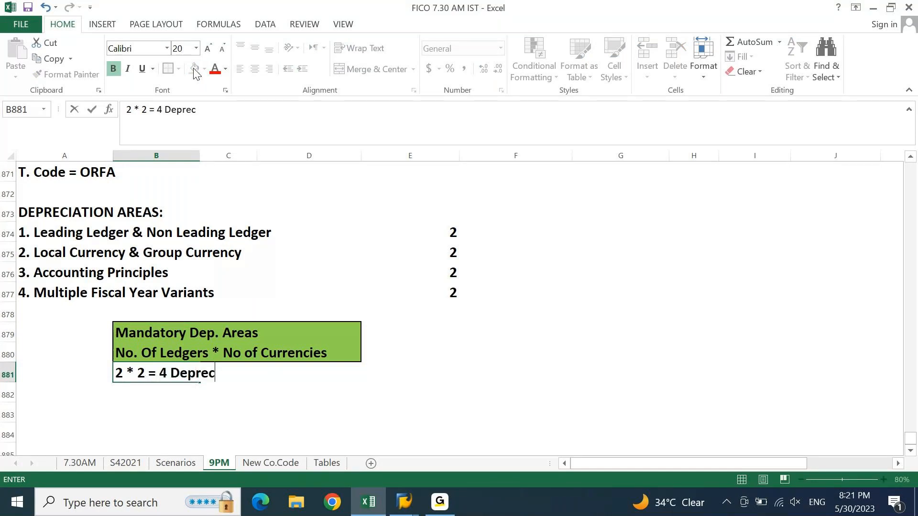
{"action": "type", "text": "iation"}
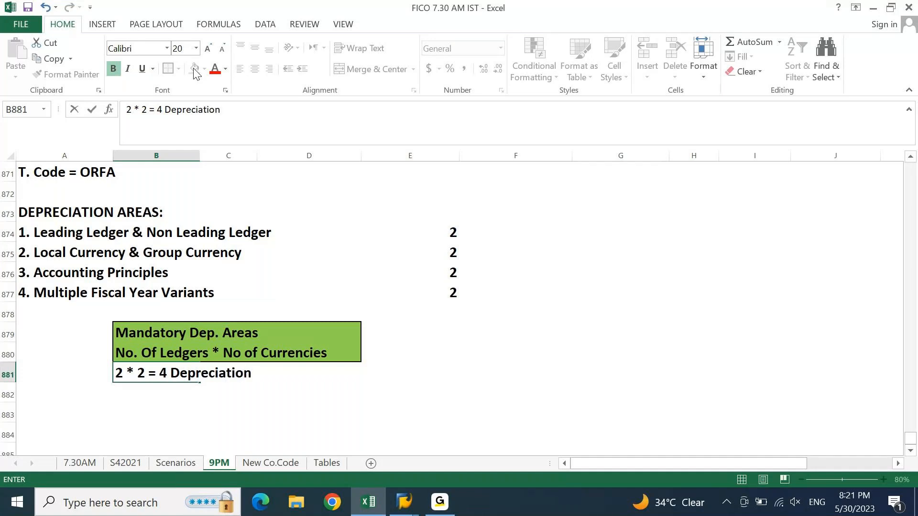
{"action": "type", "text": " Areas"}
{"action": "key", "text": "Up"}
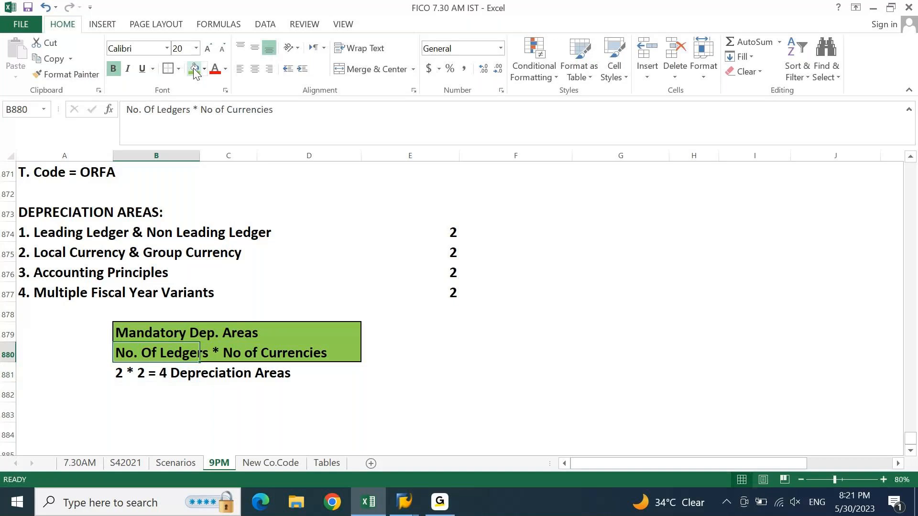
- Extend the formatting to the calculation row by giving B880:D881 an outline border and green fill
{"action": "key", "text": "shift+Right"}
{"action": "key", "text": "shift+Right"}
{"action": "key", "text": "shift+Down"}
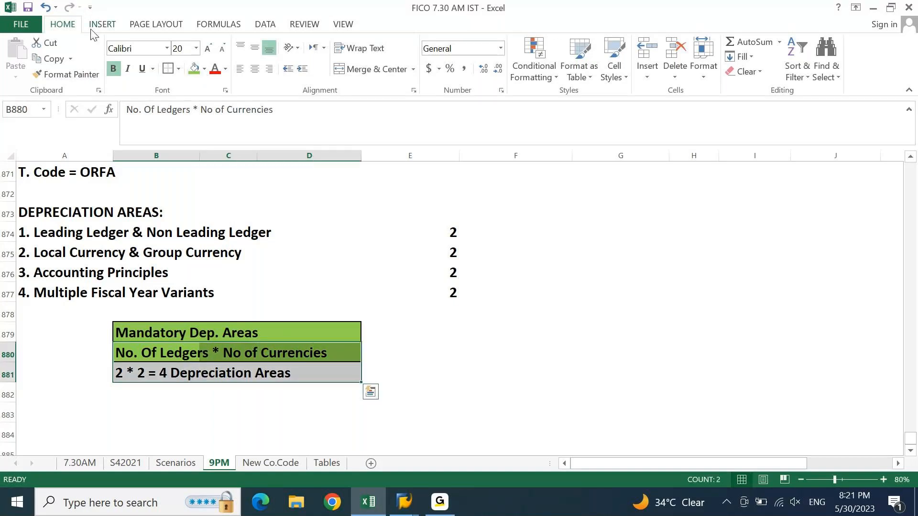
{"action": "left_click", "coordinate": [168, 70]}
{"action": "left_click", "coordinate": [194, 69]}
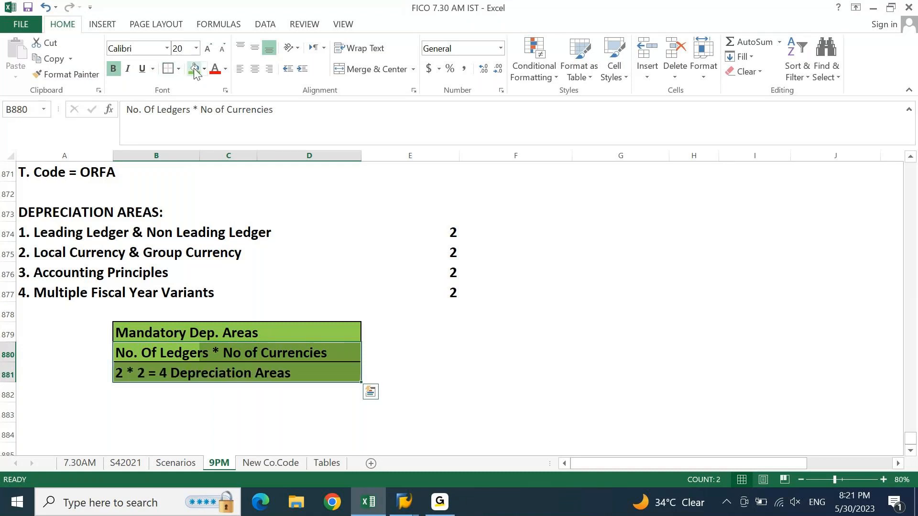
{"action": "key", "text": "Down"}
{"action": "key", "text": "Down"}
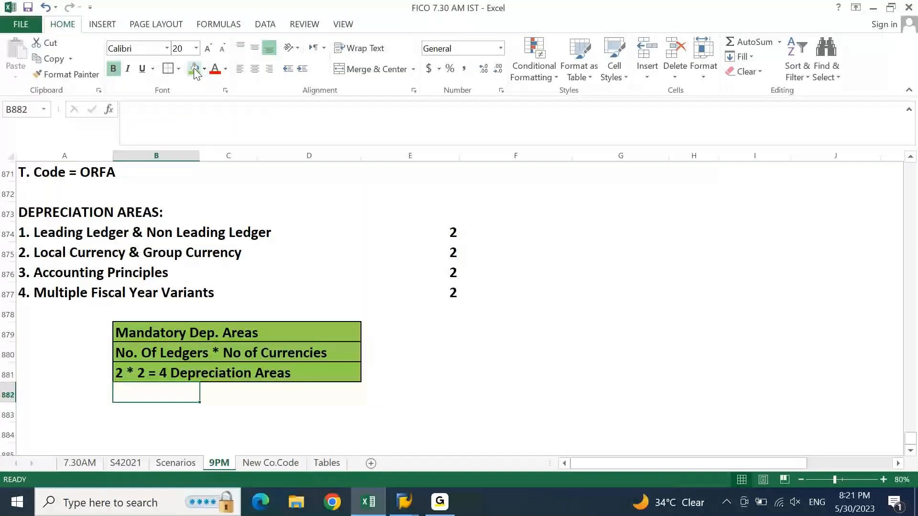
- Enter the first depreciation area, "IFRS - 0L - INR", in cell F879 beside the green block
{"action": "key", "text": "Up"}
{"action": "key", "text": "Up"}
{"action": "key", "text": "Up"}
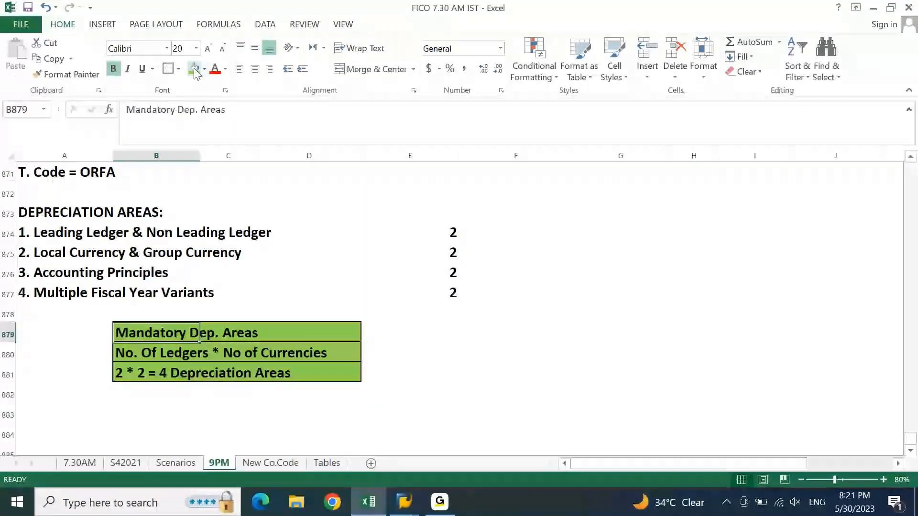
{"action": "key", "text": "Right"}
{"action": "key", "text": "Right"}
{"action": "key", "text": "Right"}
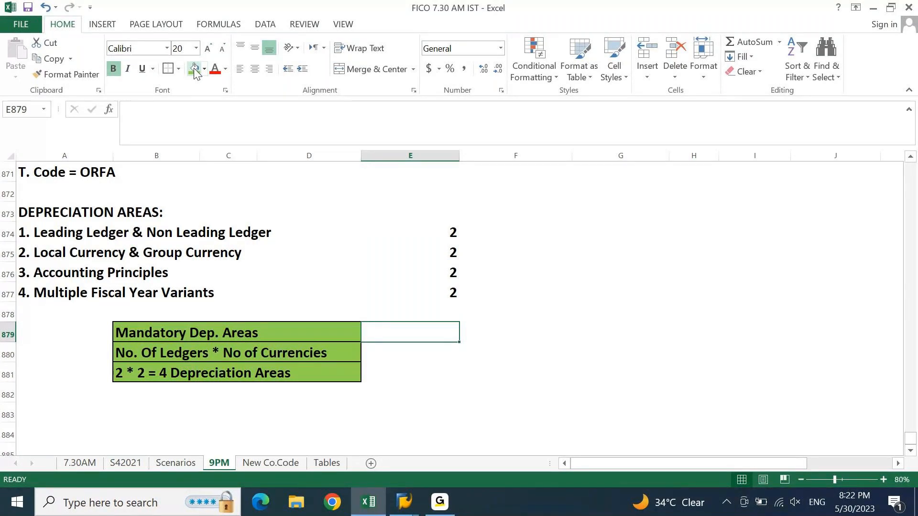
{"action": "key", "text": "Right"}
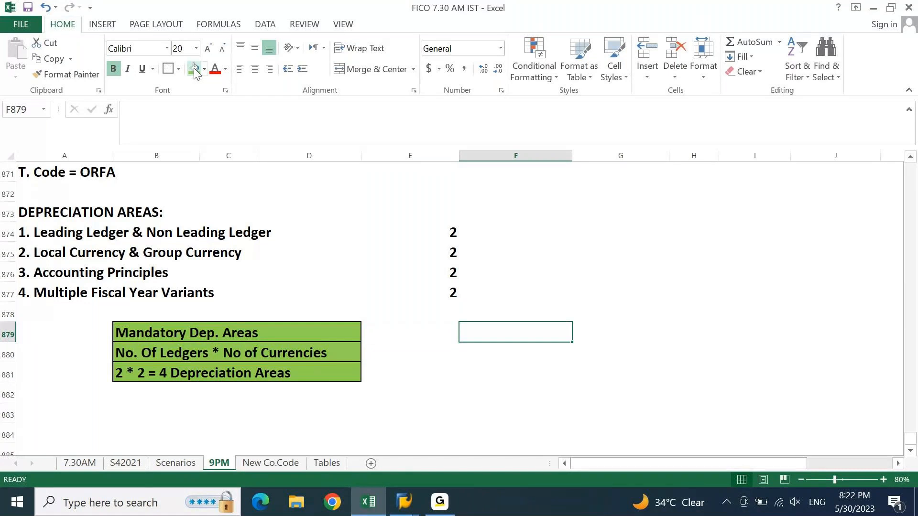
{"action": "type", "text": "ifrs"}
{"action": "key", "text": "BackSpace"}
{"action": "key", "text": "BackSpace"}
{"action": "key", "text": "BackSpace"}
{"action": "key", "text": "BackSpace"}
{"action": "type", "text": "IFRS"}
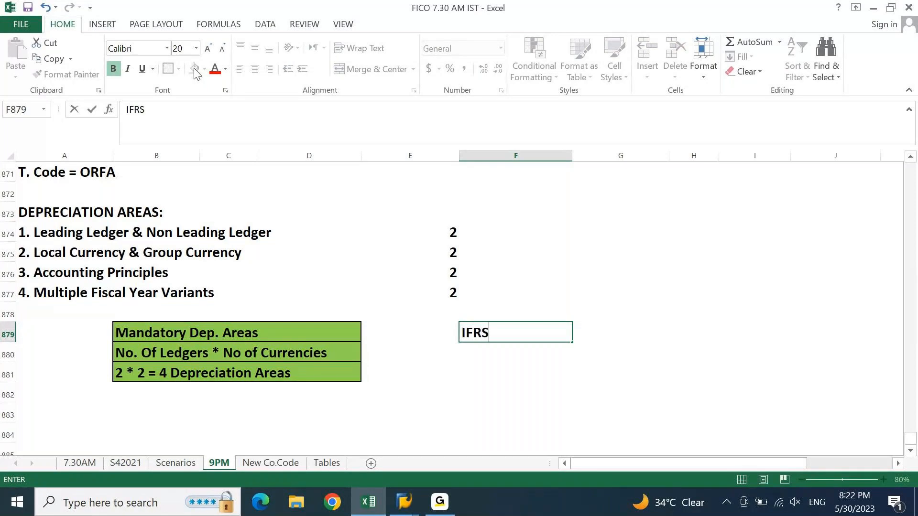
{"action": "type", "text": " -"}
{"action": "type", "text": " 0L"}
{"action": "type", "text": " - IN"}
{"action": "type", "text": "R"}
{"action": "key", "text": "Return"}
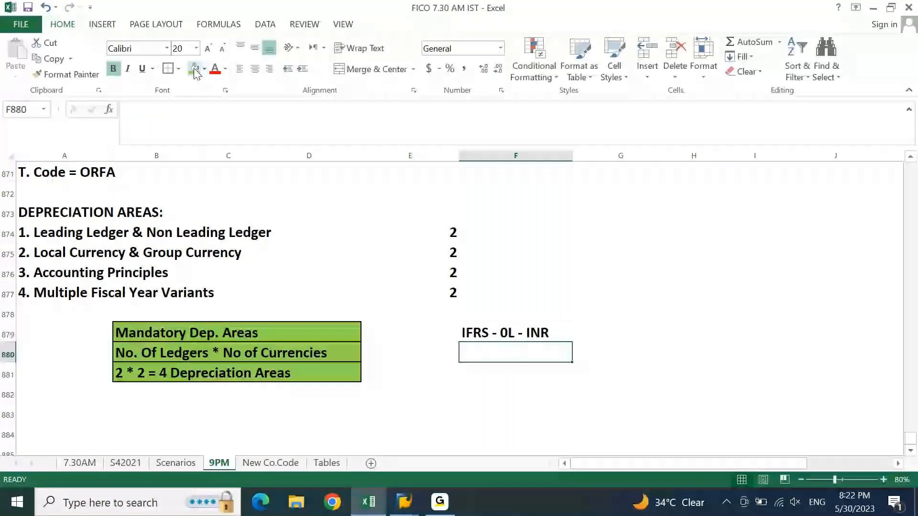
- Enter the second depreciation area, "IFRS - 0L - USD", in cell F880
{"action": "key", "text": "Up"}
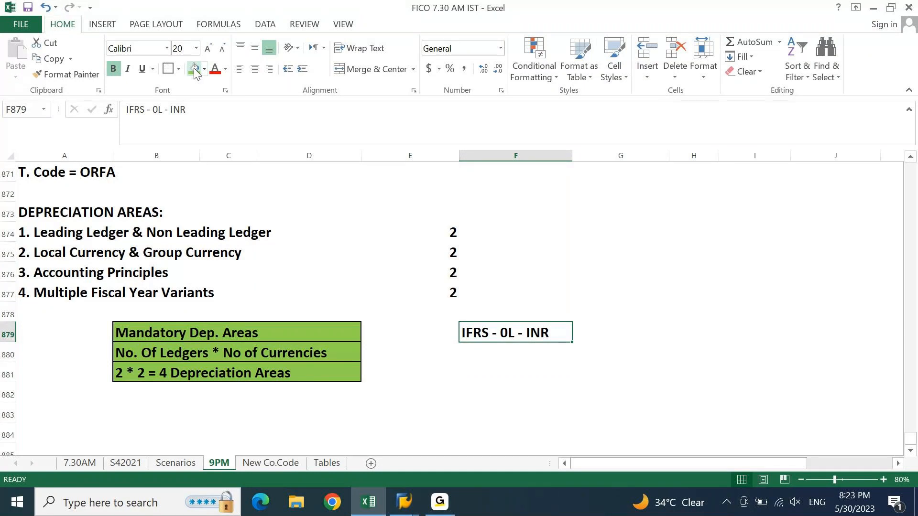
{"action": "key", "text": "Down"}
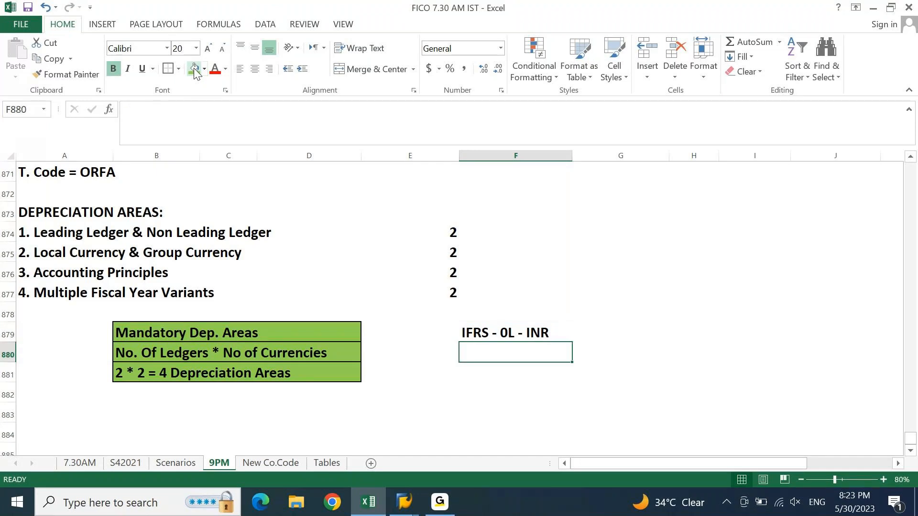
{"action": "type", "text": "IFRS - "}
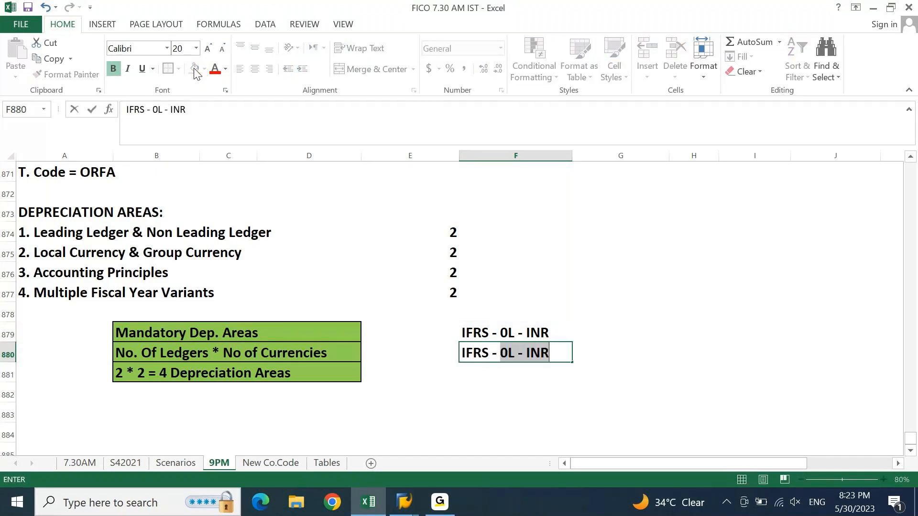
{"action": "type", "text": "0L - USD"}
{"action": "key", "text": "Return"}
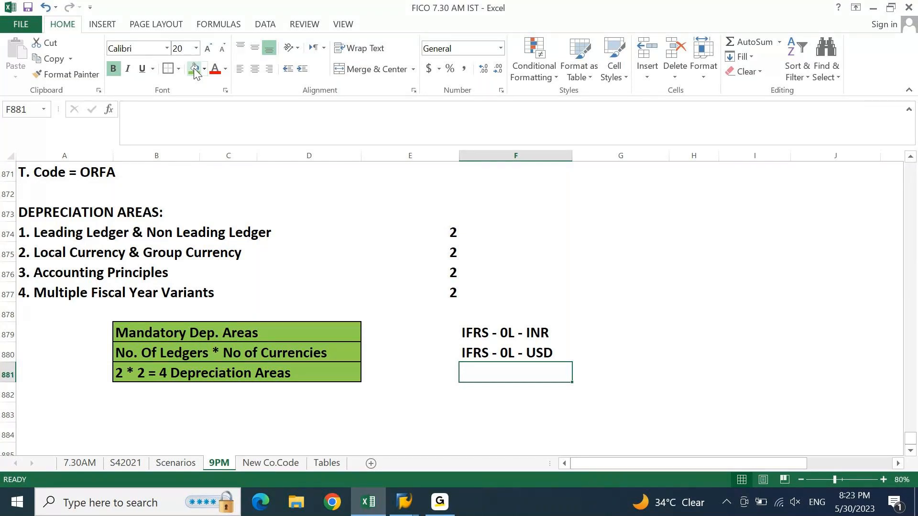
- Enter the third depreciation area, "ICA - D1 - INR", in cell F881
{"action": "type", "text": "ICA"}
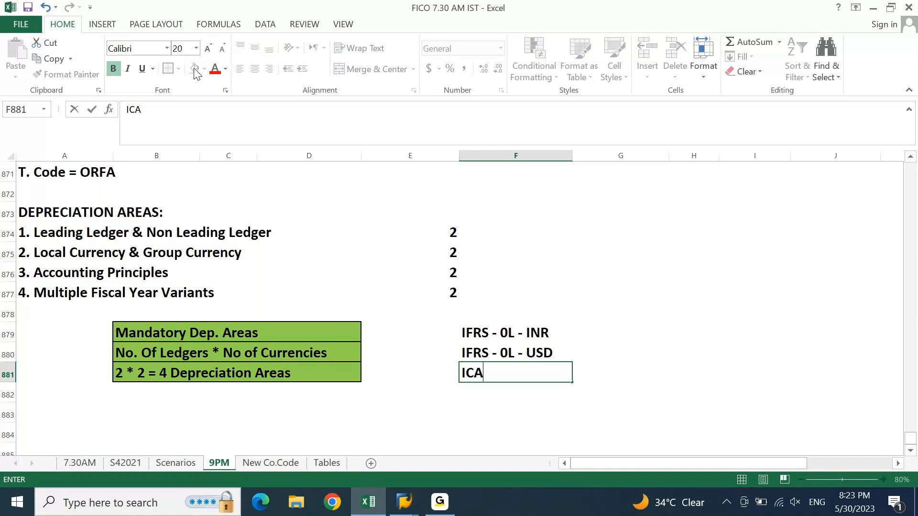
{"action": "type", "text": " - D1 - INR"}
{"action": "key", "text": "Return"}
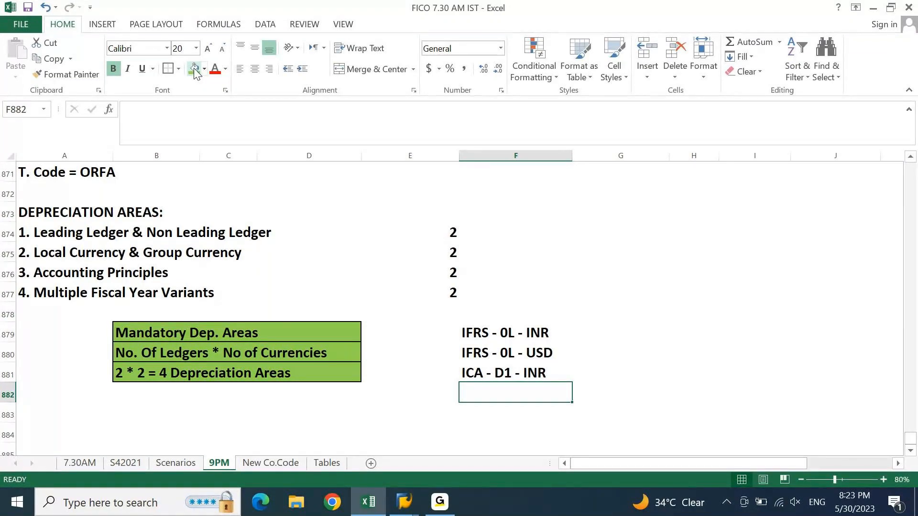
- Begin the fourth depreciation area in cell F882 with the text "ICA - D1 - "
{"action": "type", "text": "ICA"}
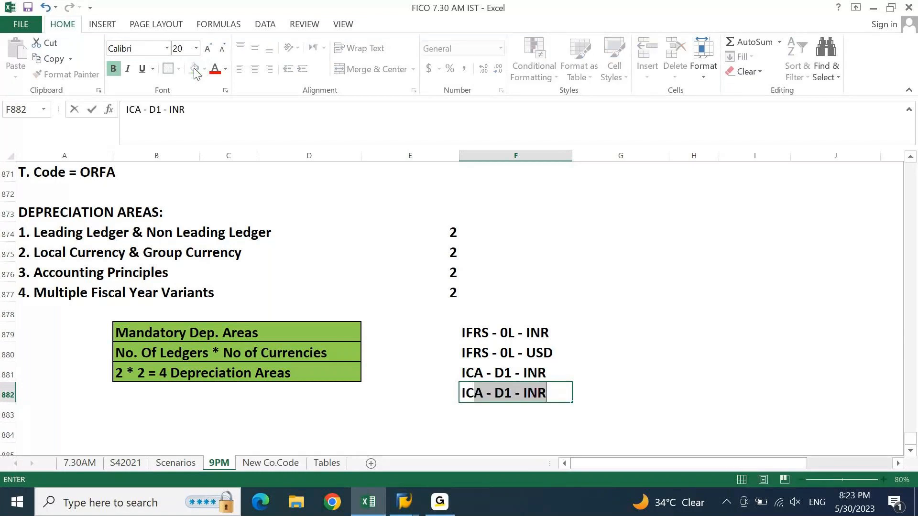
{"action": "type", "text": " - D1 - "}
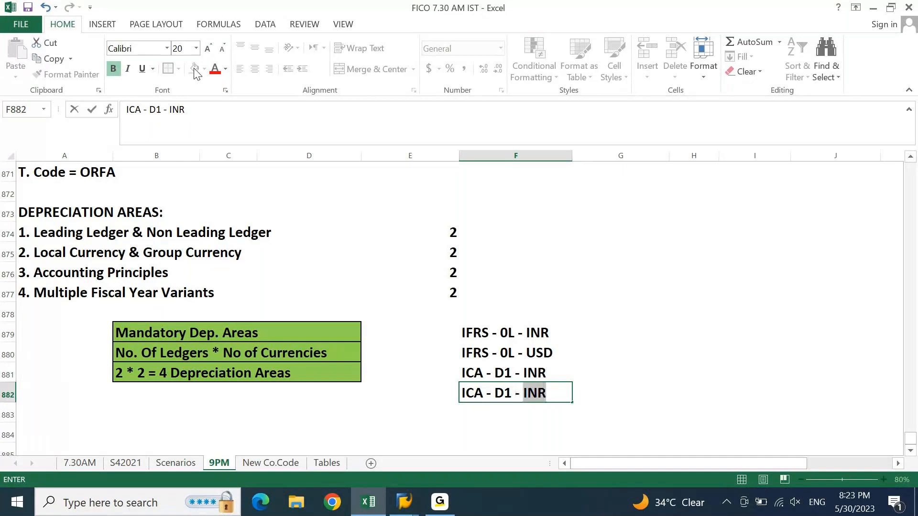
- Complete cell F882 with the combination ICA - D1 - USD
{"action": "type", "text": "USD"}
{"action": "key", "text": "Return"}
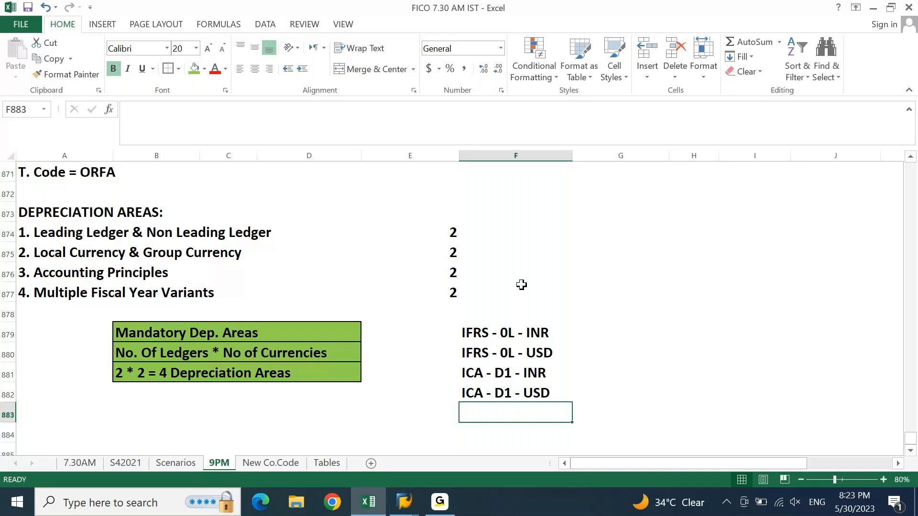
{"action": "left_click_drag", "start_coordinate": [519, 333], "coordinate": [539, 392]}
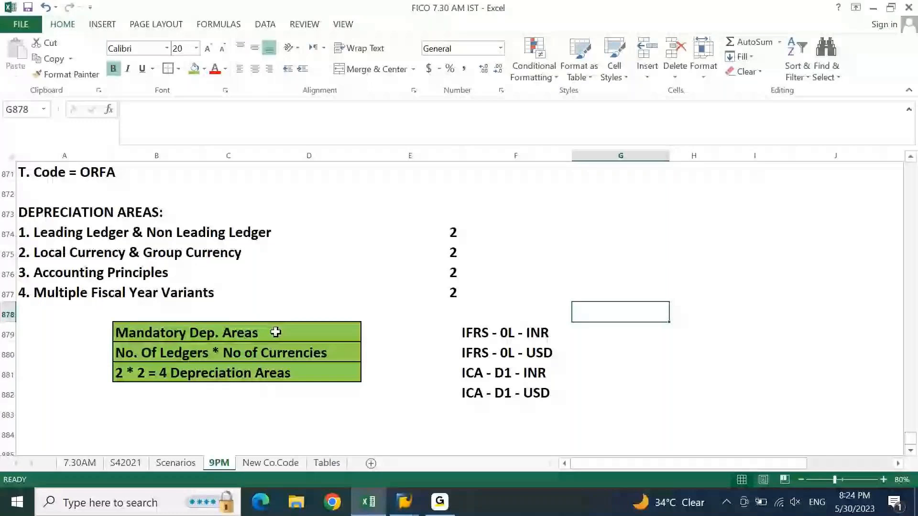
{"action": "left_click", "coordinate": [246, 333]}
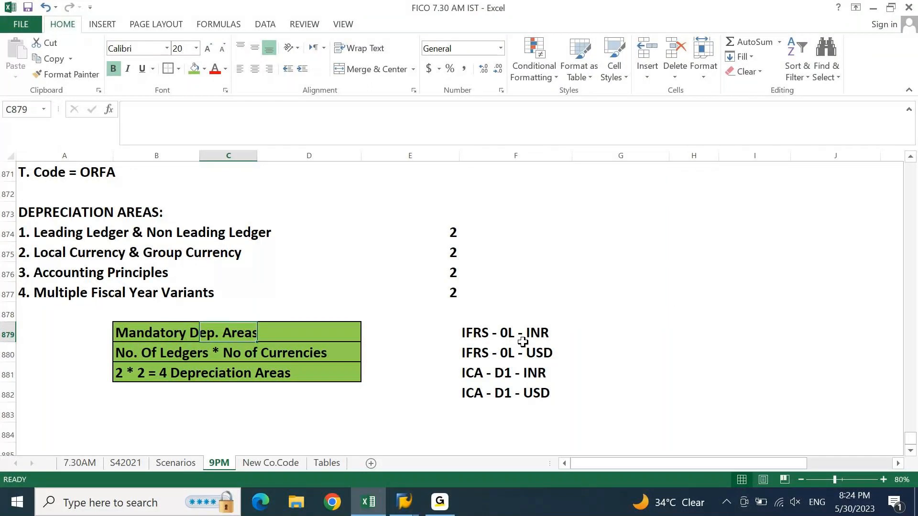
{"action": "left_click_drag", "start_coordinate": [523, 343], "coordinate": [519, 356]}
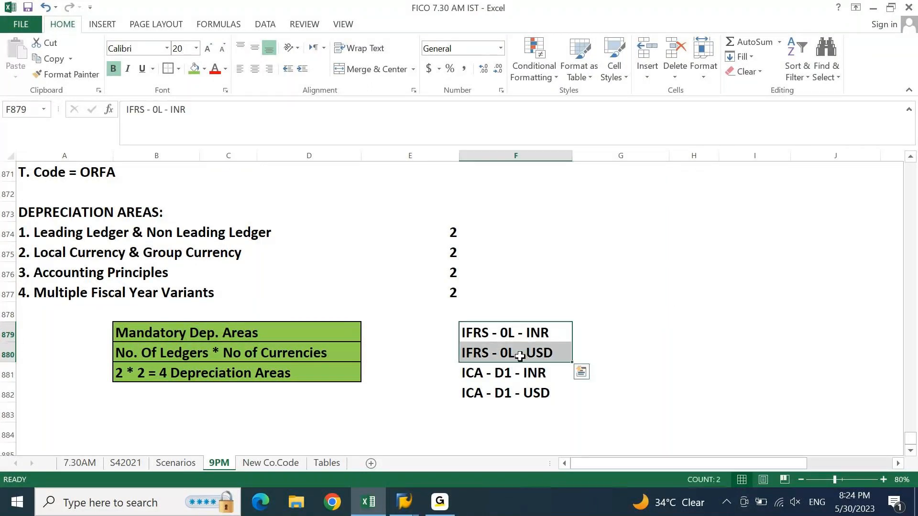
{"action": "left_click", "coordinate": [512, 380]}
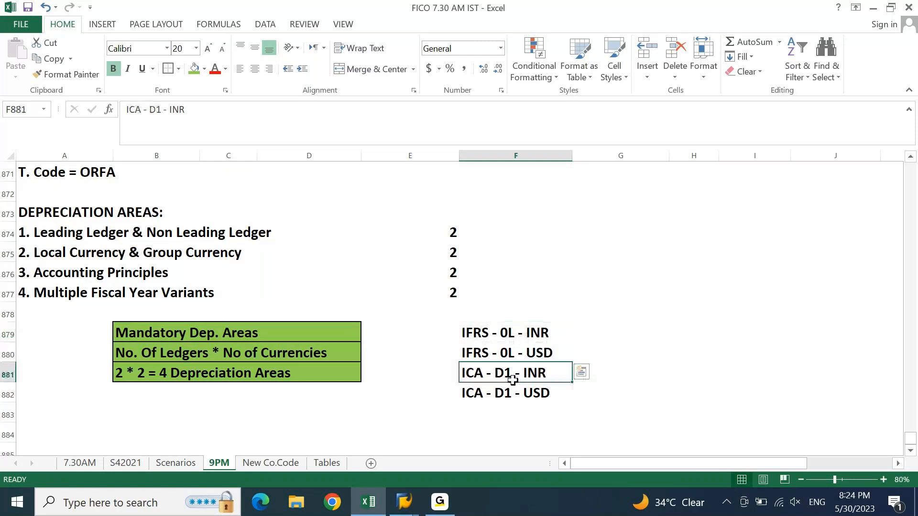
{"action": "left_click_drag", "start_coordinate": [513, 379], "coordinate": [528, 389]}
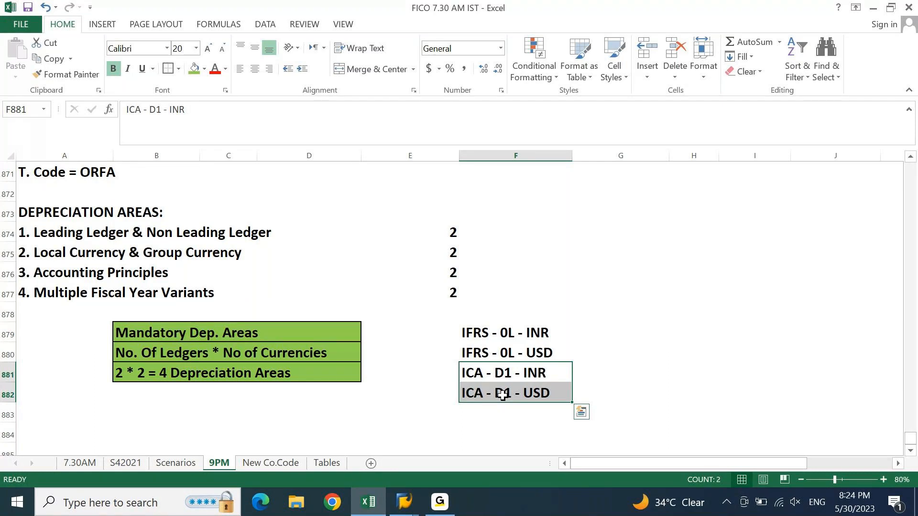
- Enter the heading Optional Dep. Areas in B883, below the green mandatory block
{"action": "left_click", "coordinate": [123, 409]}
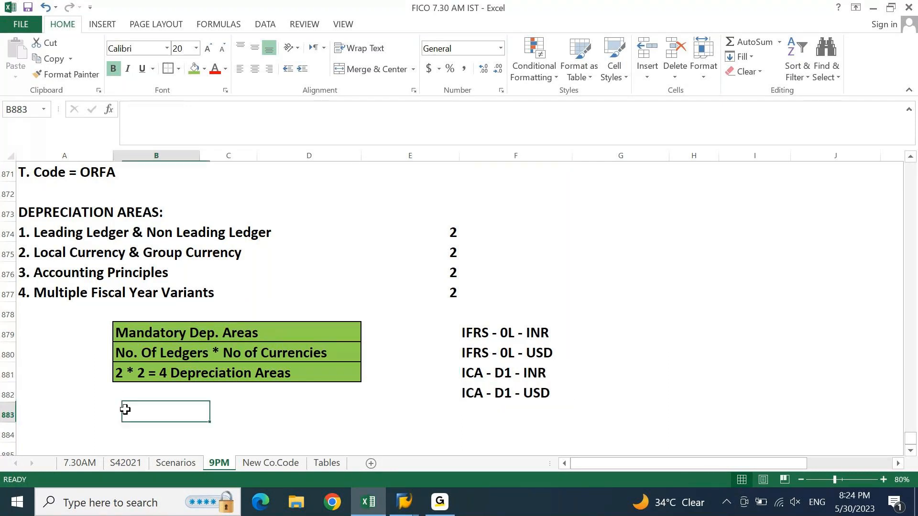
{"action": "type", "text": "oP"}
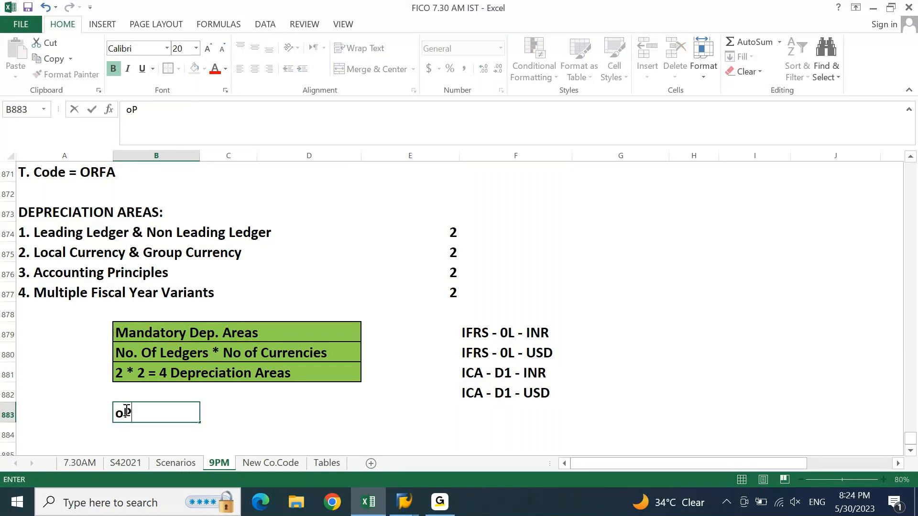
{"action": "type", "text": "TIONAL Dep. R"}
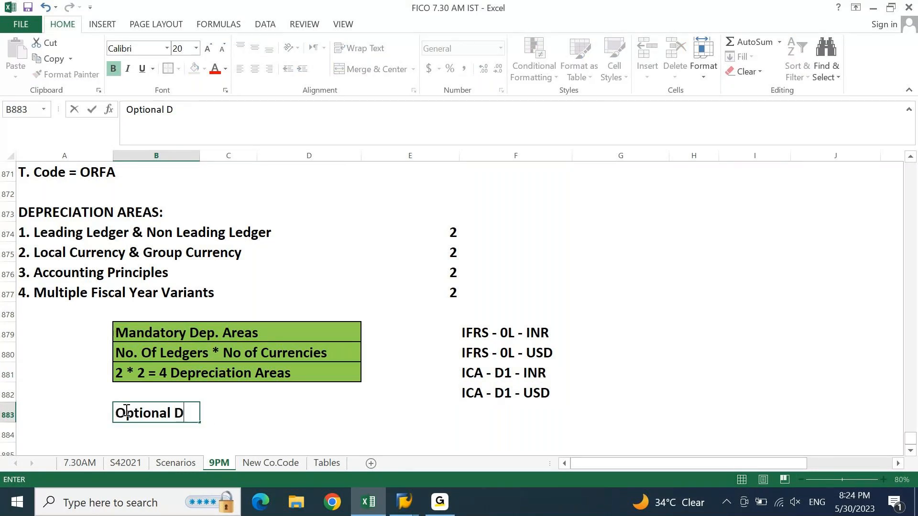
{"action": "key", "text": "BackSpace"}
{"action": "type", "text": "Areas"}
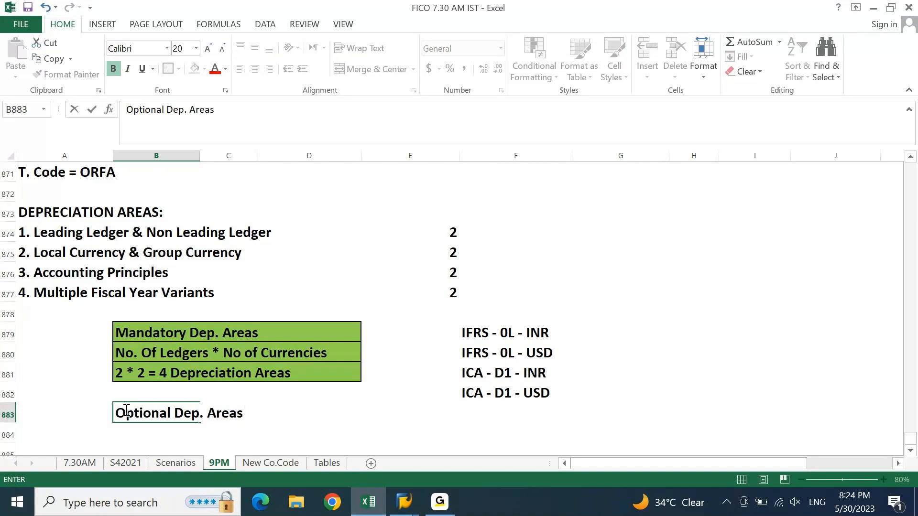
{"action": "key", "text": "Return"}
- Append (Postings) to the Mandatory Dep. Areas heading in B879
{"action": "left_click", "coordinate": [123, 333]}
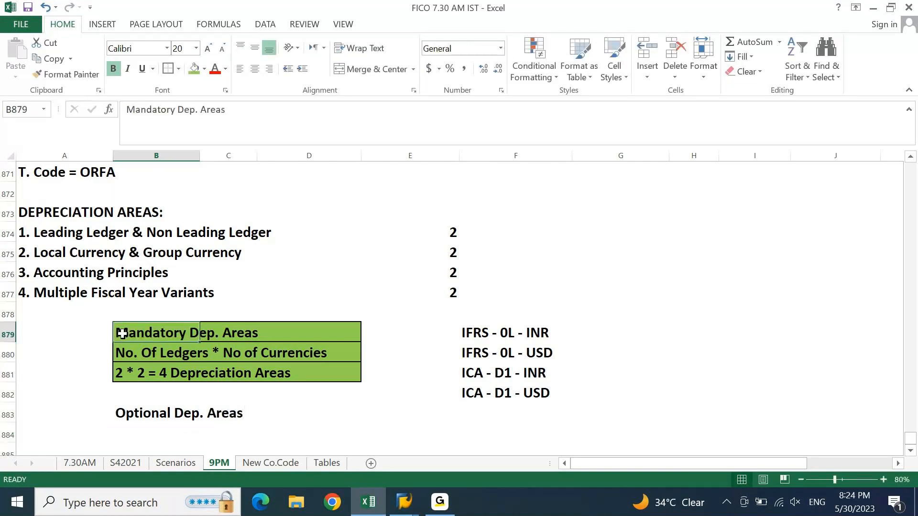
{"action": "left_click", "coordinate": [289, 110]}
{"action": "type", "text": "(Pos"}
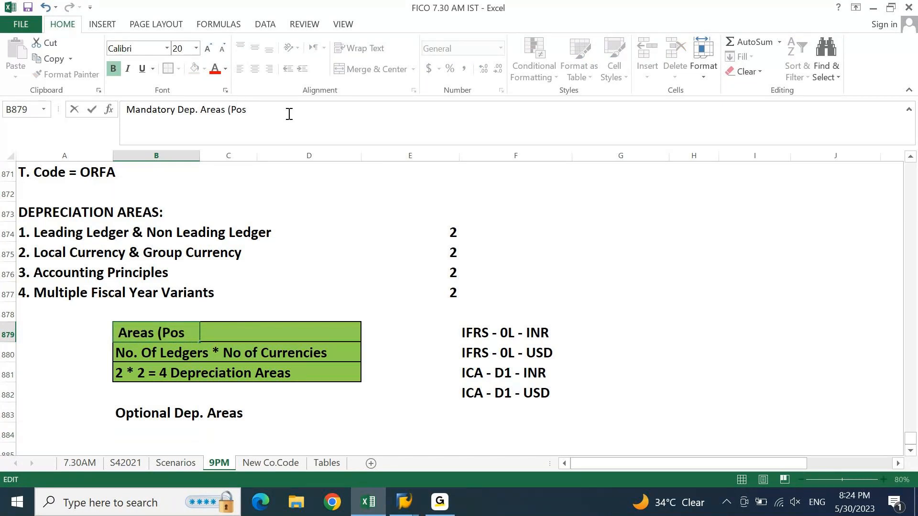
{"action": "type", "text": "tings)"}
{"action": "key", "text": "Return"}
- Append ( Reporting) to the Optional Dep. Areas heading in B883
{"action": "key", "text": "Down"}
{"action": "key", "text": "Down"}
{"action": "key", "text": "Down"}
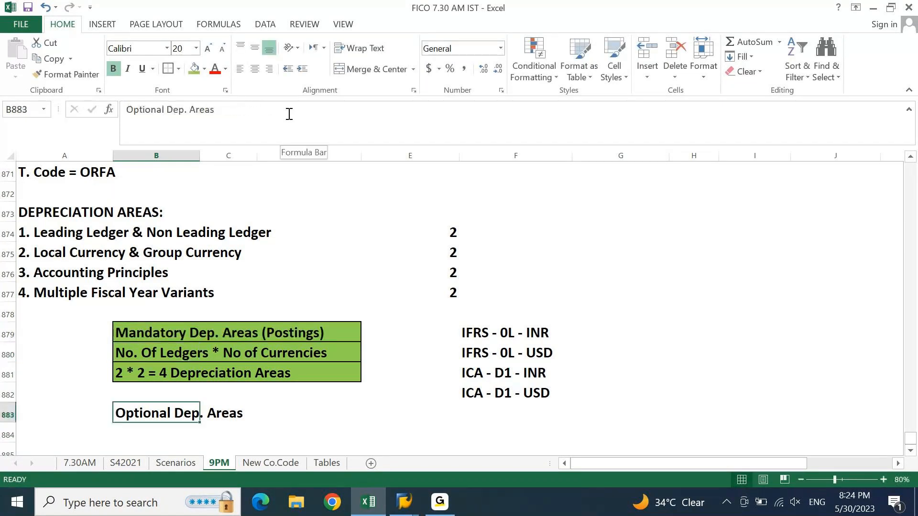
{"action": "key", "text": "F2"}
{"action": "type", "text": "( "}
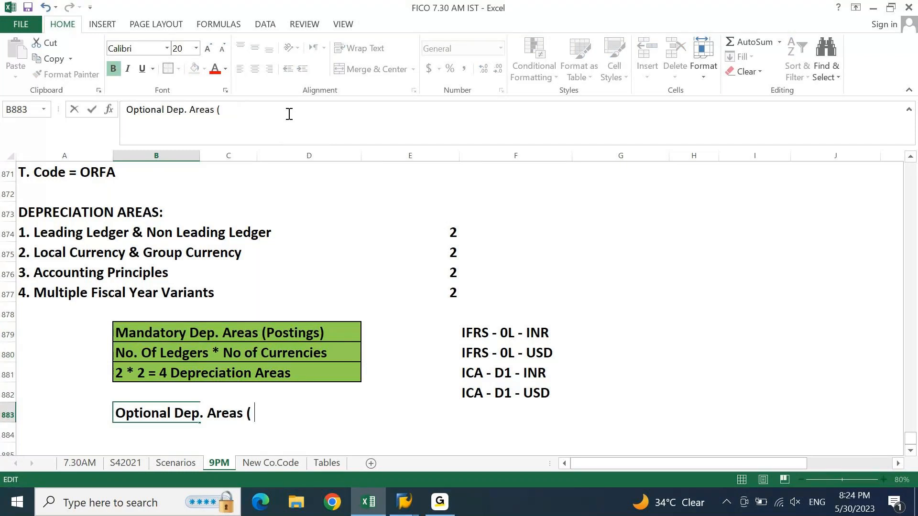
{"action": "type", "text": "Reporting)"}
{"action": "key", "text": "Return"}
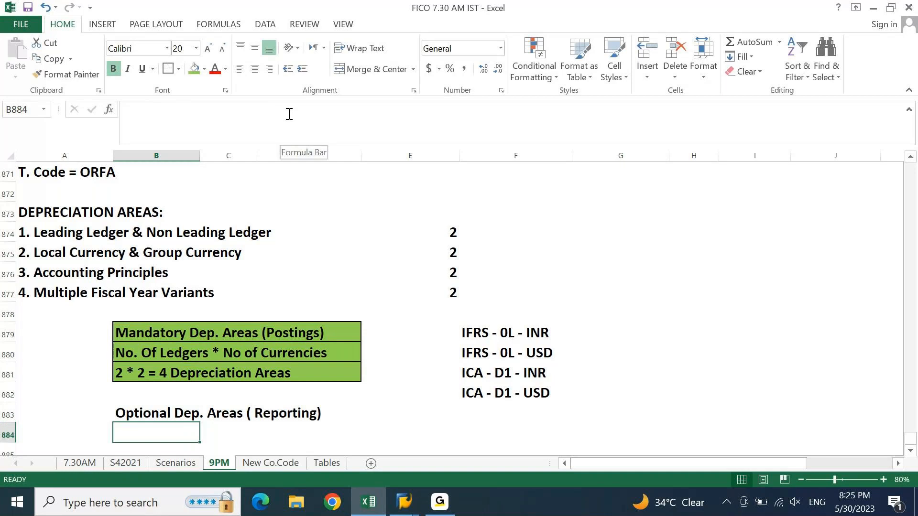
{"action": "key", "text": "Up"}
{"action": "key", "text": "Up"}
{"action": "key", "text": "Up"}
{"action": "key", "text": "Up"}
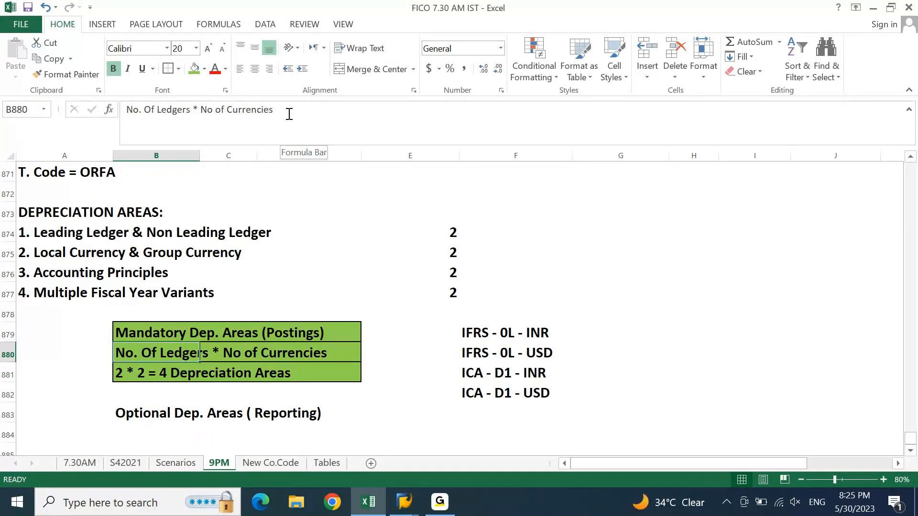
{"action": "key", "text": "Down"}
{"action": "key", "text": "Down"}
{"action": "key", "text": "Down"}
{"action": "key", "text": "Down"}
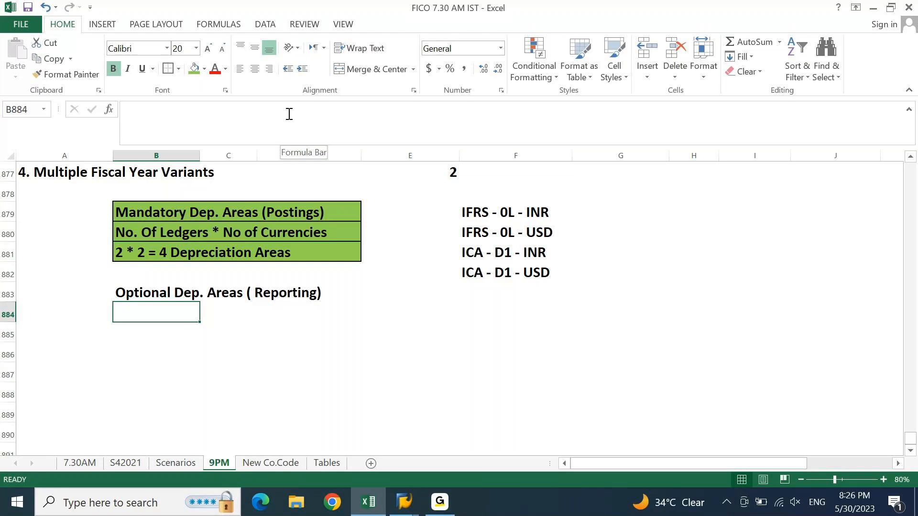
- Enter the formula text Acc. Principle * No of Currencies in B884, under the optional areas heading
{"action": "type", "text": "Acc. Principle * No O"}
{"action": "key", "text": "BackSpace"}
{"action": "type", "text": "of Curr"}
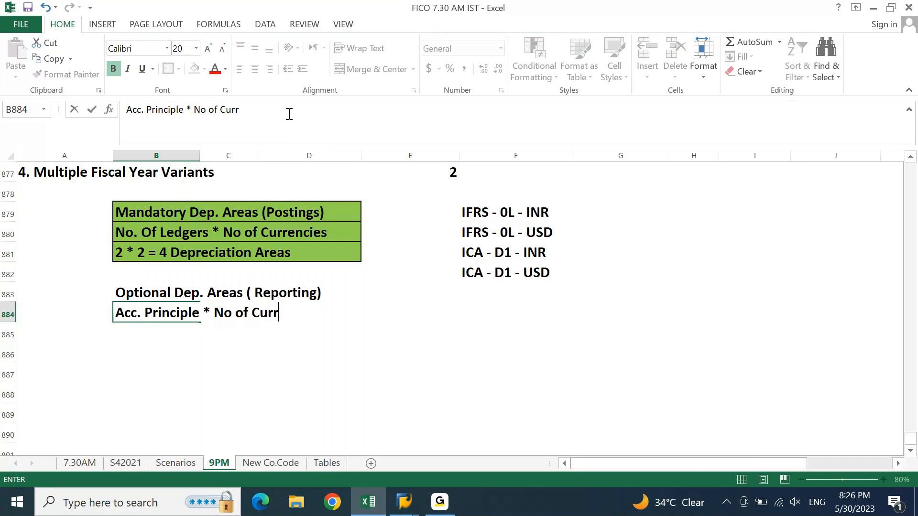
{"action": "type", "text": "encies"}
{"action": "key", "text": "Return"}
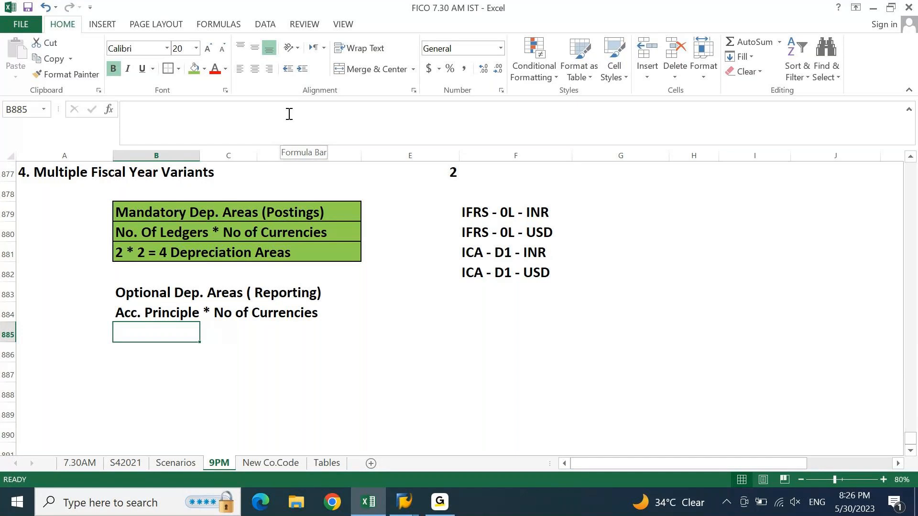
- Enter the calculation text 1 * 2 = 2 Depreciation Areas in B885
{"action": "type", "text": "1 *"}
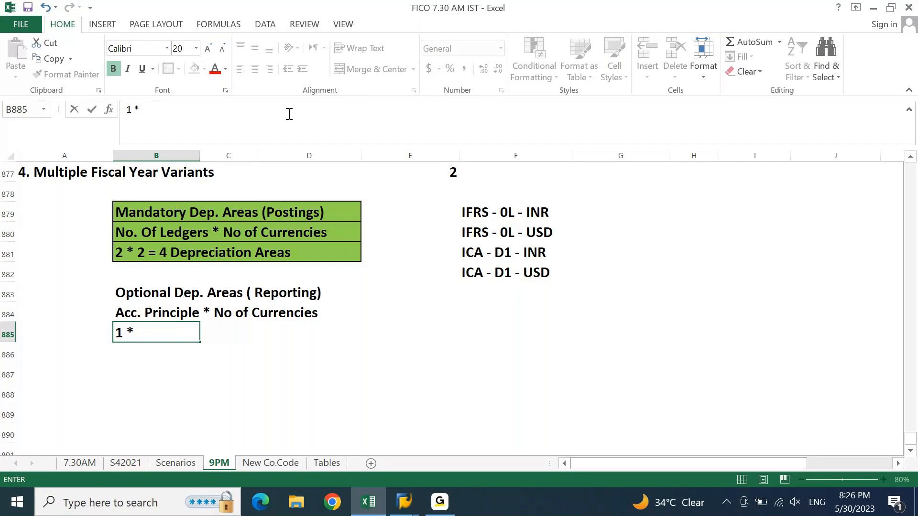
{"action": "type", "text": " 2 "}
{"action": "type", "text": "= 4 F"}
{"action": "key", "text": "BackSpace"}
{"action": "key", "text": "BackSpace"}
{"action": "key", "text": "BackSpace"}
{"action": "type", "text": "2 Dep"}
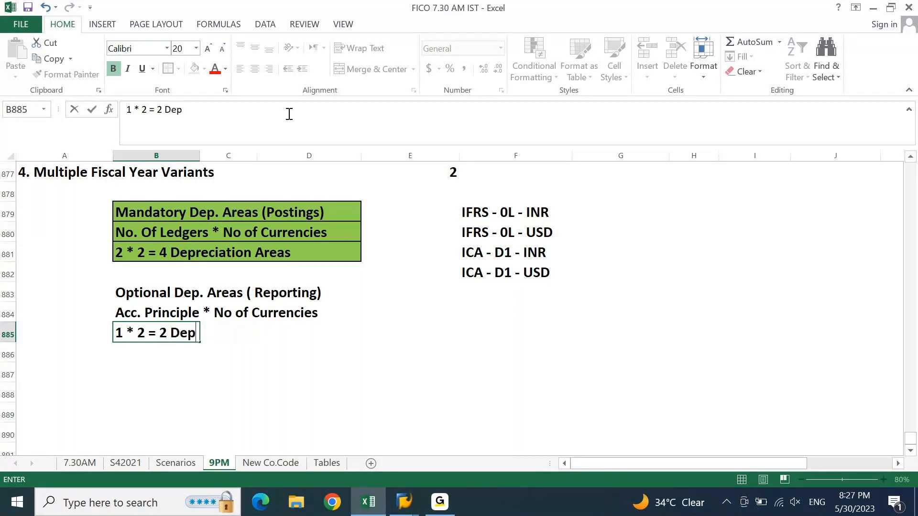
{"action": "type", "text": "reciation a"}
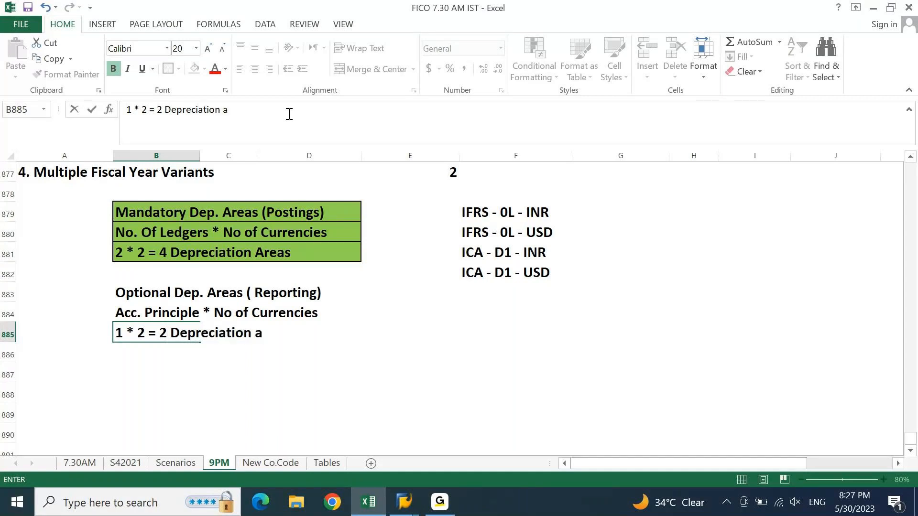
{"action": "type", "text": "reas"}
{"action": "key", "text": "Return"}
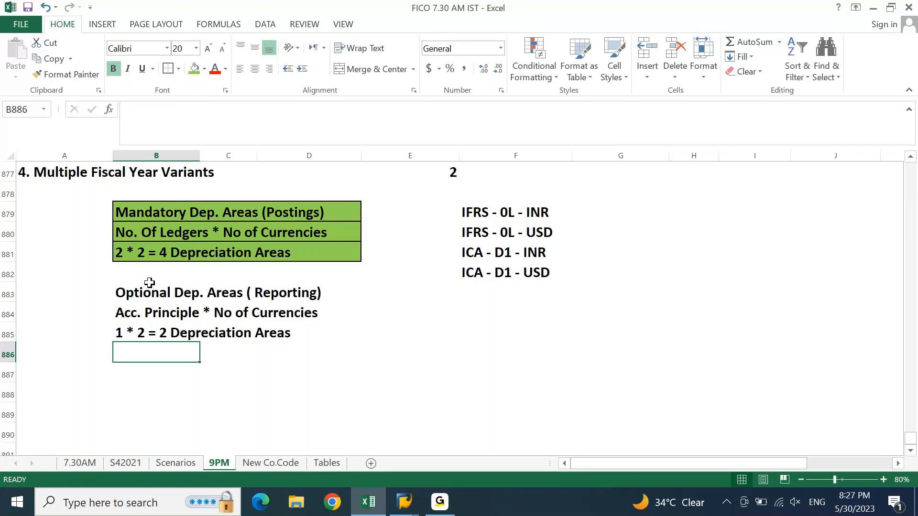
- Fill the optional depreciation areas block B883:D885 with a gold background
{"action": "left_click_drag", "start_coordinate": [149, 289], "coordinate": [311, 333]}
{"action": "left_click", "coordinate": [205, 69]}
{"action": "left_click", "coordinate": [273, 128]}
- Add the optional area combinations IIT - INR in F883 and IIT - USD in F884
{"action": "key", "text": "Right"}
{"action": "key", "text": "Right"}
{"action": "key", "text": "Right"}
{"action": "key", "text": "Right"}
{"action": "key", "text": "Right"}
{"action": "key", "text": "Left"}
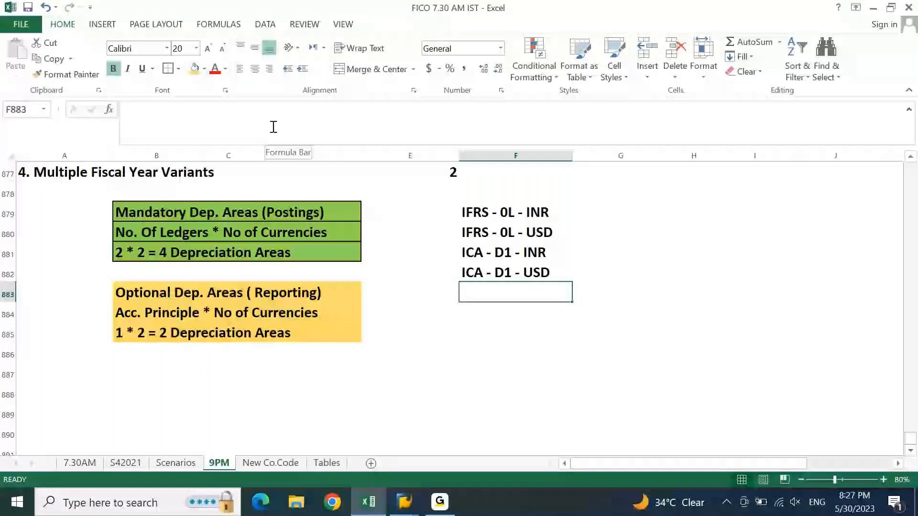
{"action": "type", "text": "IIT - INR"}
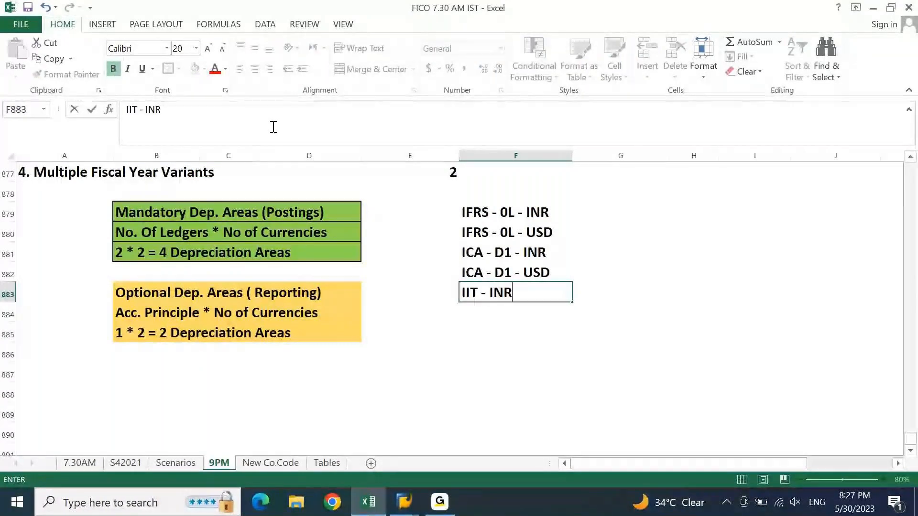
{"action": "key", "text": "Return"}
{"action": "type", "text": "IIT"}
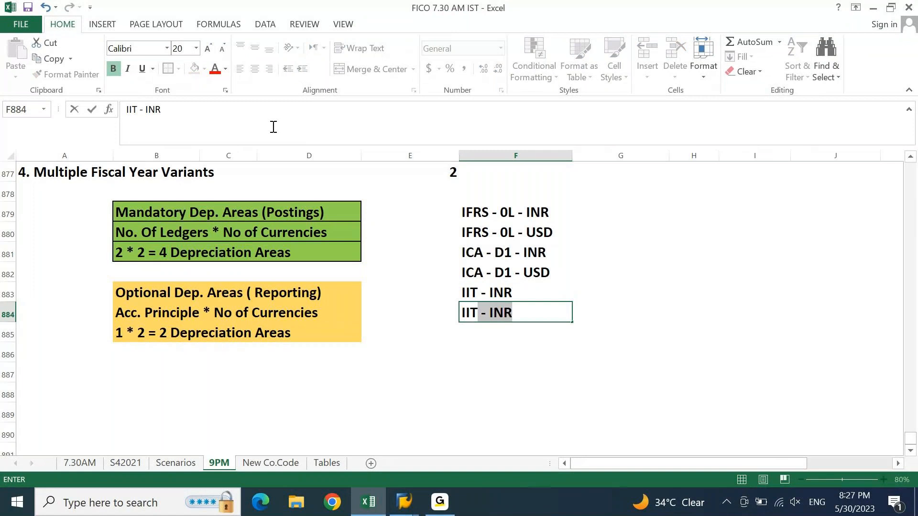
{"action": "type", "text": " - USD"}
{"action": "key", "text": "Return"}
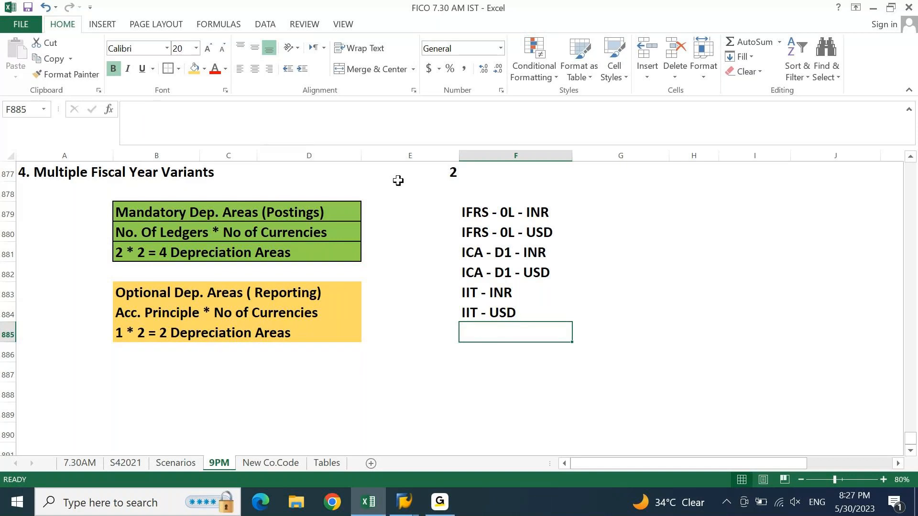
- Review the depreciation area combinations in F879:F884 against the mandatory and optional calculation blocks
{"action": "left_click", "coordinate": [478, 206]}
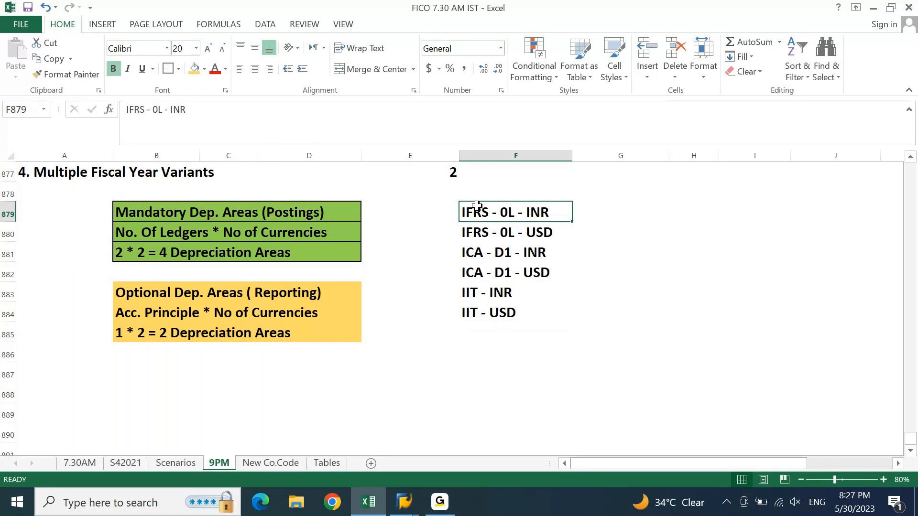
{"action": "left_click", "coordinate": [489, 292]}
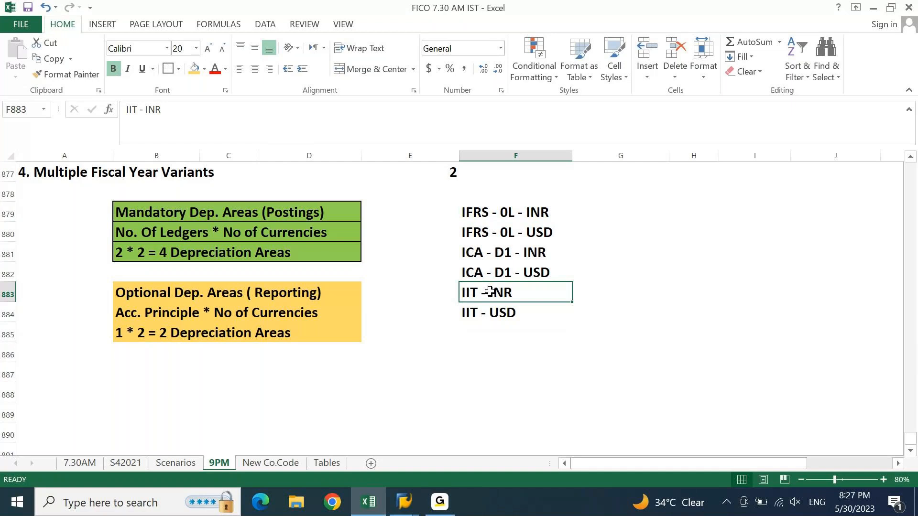
{"action": "left_click_drag", "start_coordinate": [466, 213], "coordinate": [530, 306]}
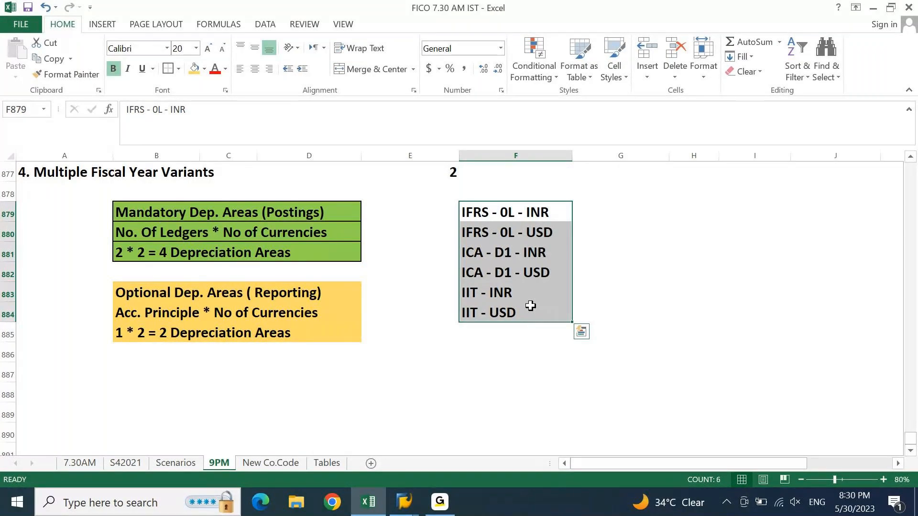
{"action": "left_click", "coordinate": [485, 270]}
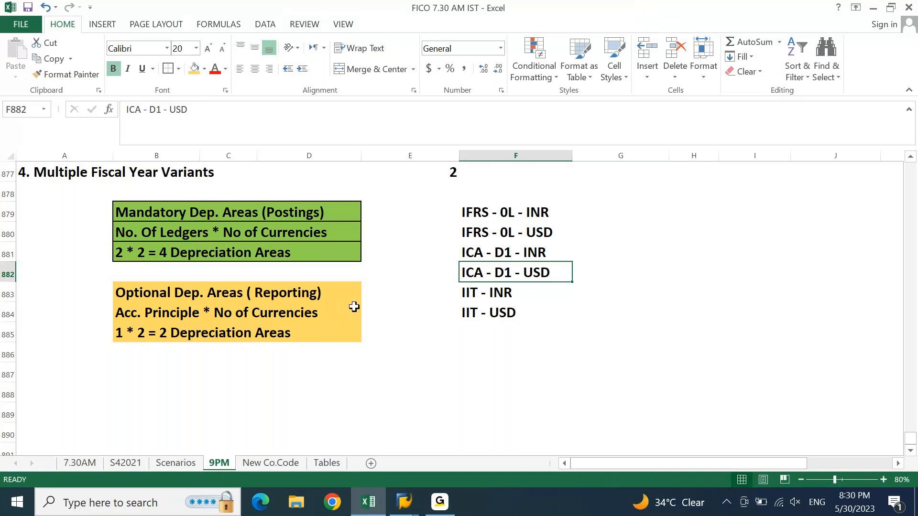
{"action": "left_click", "coordinate": [181, 326]}
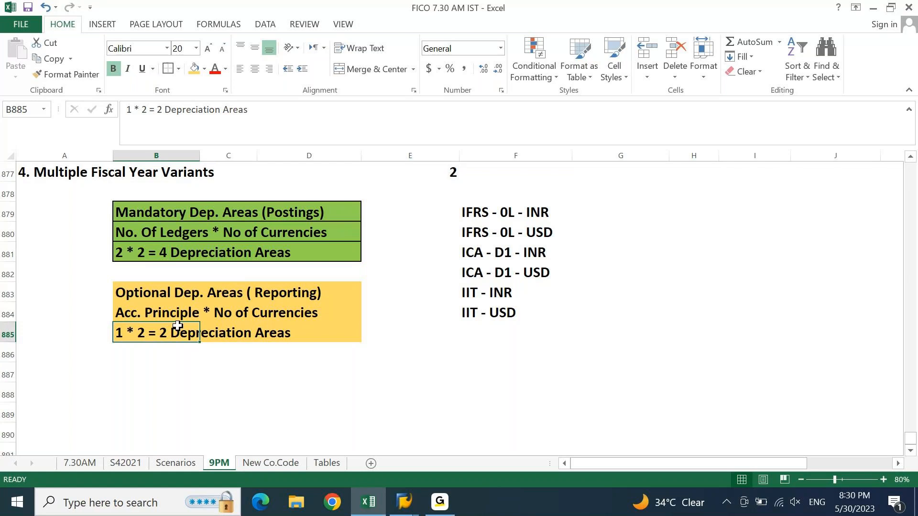
{"action": "left_click", "coordinate": [178, 232]}
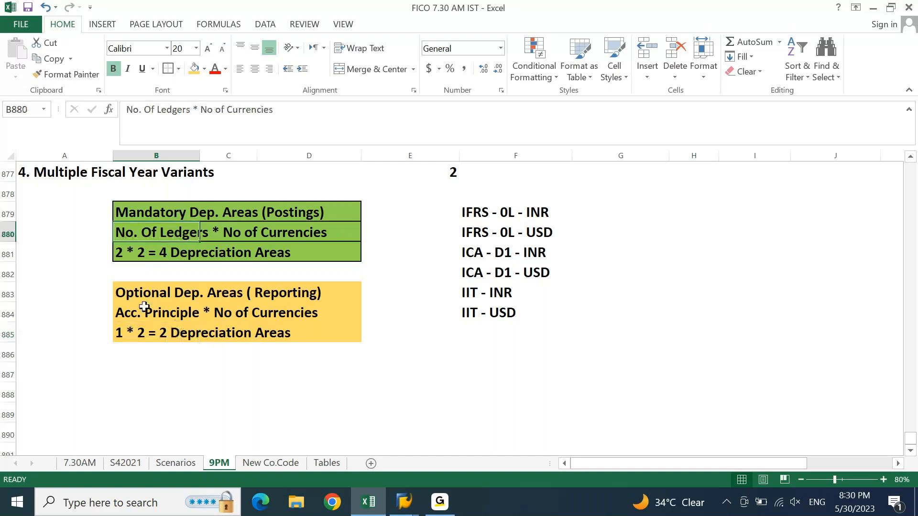
{"action": "left_click", "coordinate": [142, 315]}
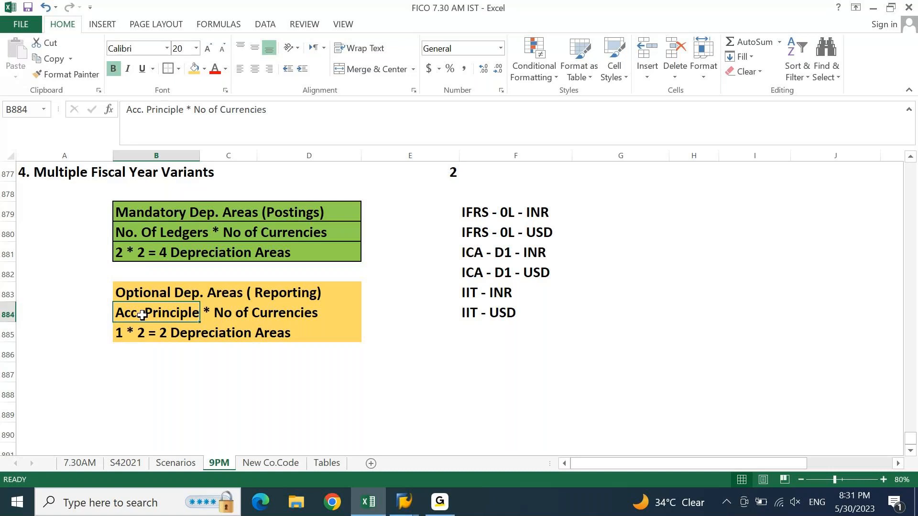
- Switch to SAP and widen the Ar. column in the Define Depreciation Areas table
{"action": "key", "text": "alt+Tab"}
{"action": "left_click_drag", "start_coordinate": [39, 160], "coordinate": [83, 157]}
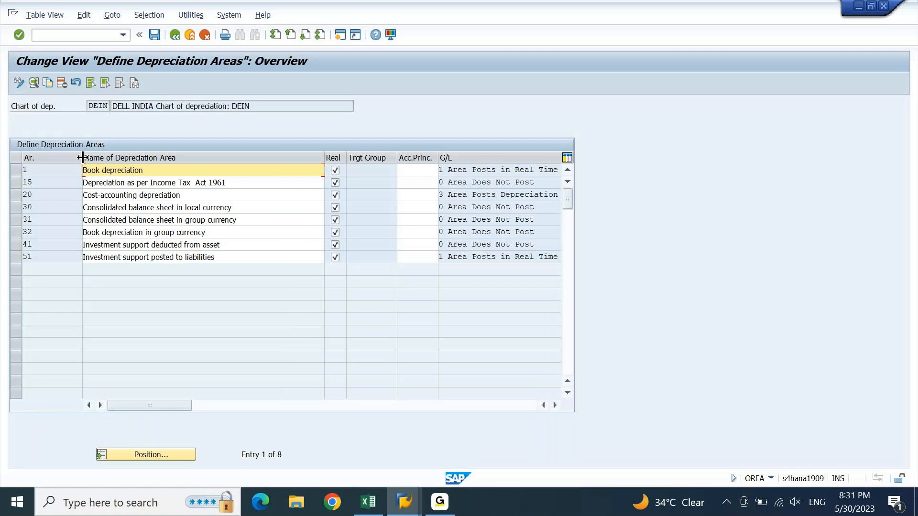
- Examine the numbers and names of the predefined depreciation areas in the DEIN overview, starting with areas 1 and 15
{"action": "left_click", "coordinate": [37, 170]}
{"action": "left_click", "coordinate": [37, 181]}
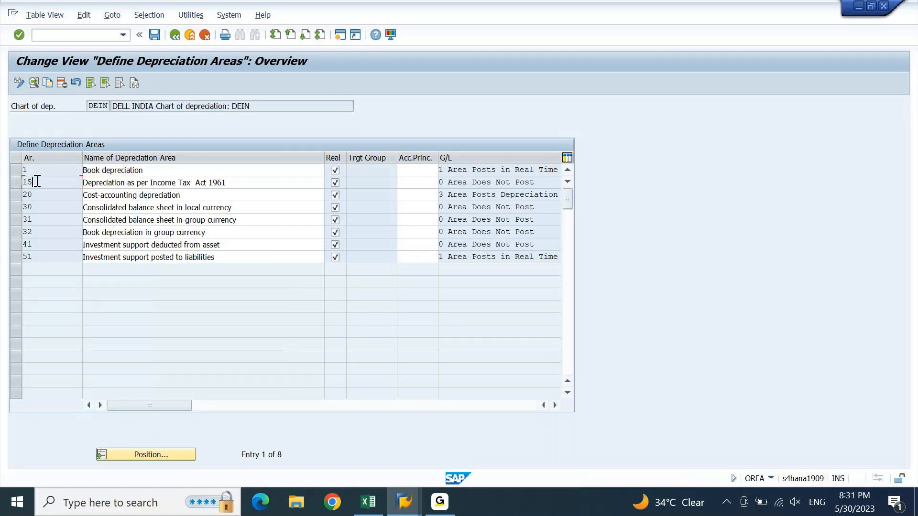
{"action": "left_click", "coordinate": [35, 220]}
{"action": "left_click", "coordinate": [35, 244]}
{"action": "left_click", "coordinate": [18, 171]}
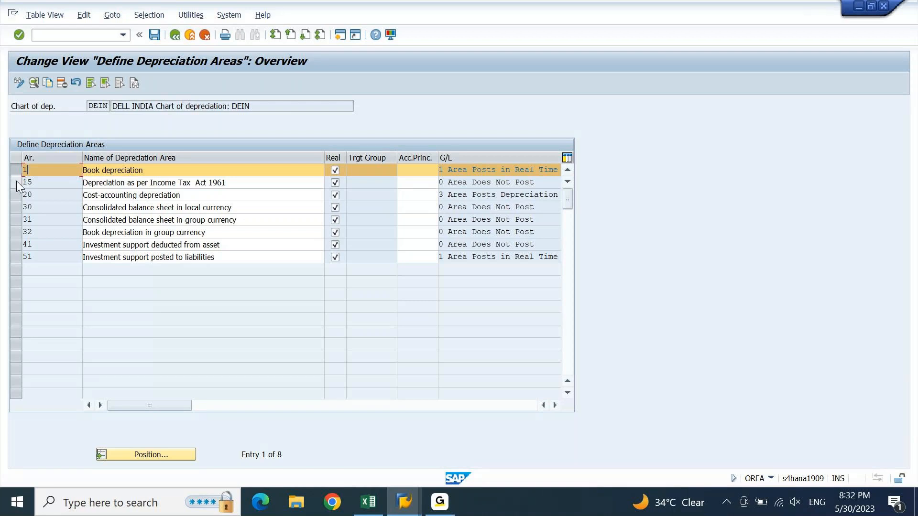
{"action": "left_click", "coordinate": [16, 181]}
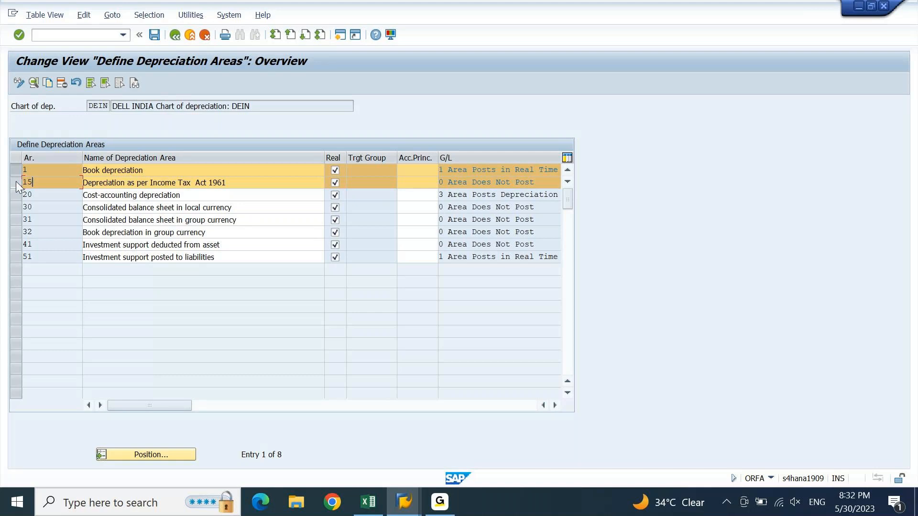
{"action": "left_click", "coordinate": [16, 182]}
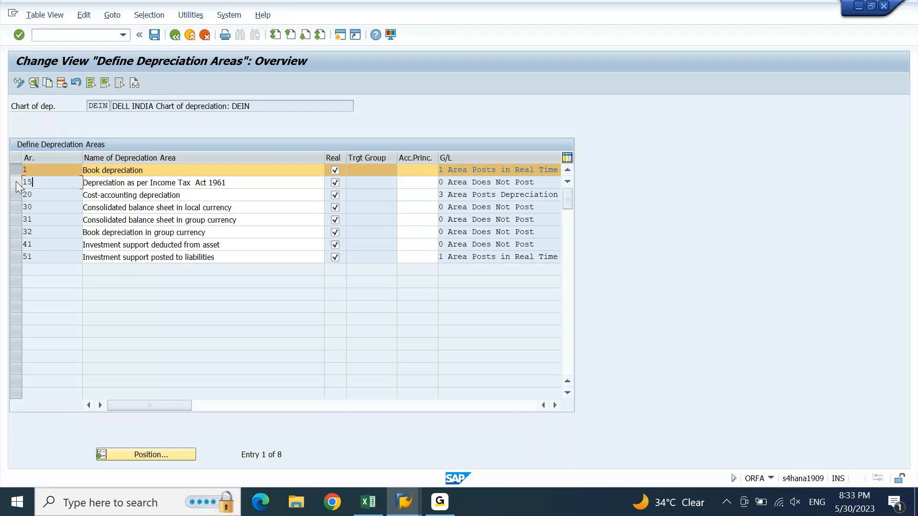
- Switch to Excel and number the first three area combinations 1, 2 and 3 in E879:E881
{"action": "left_click", "coordinate": [366, 502]}
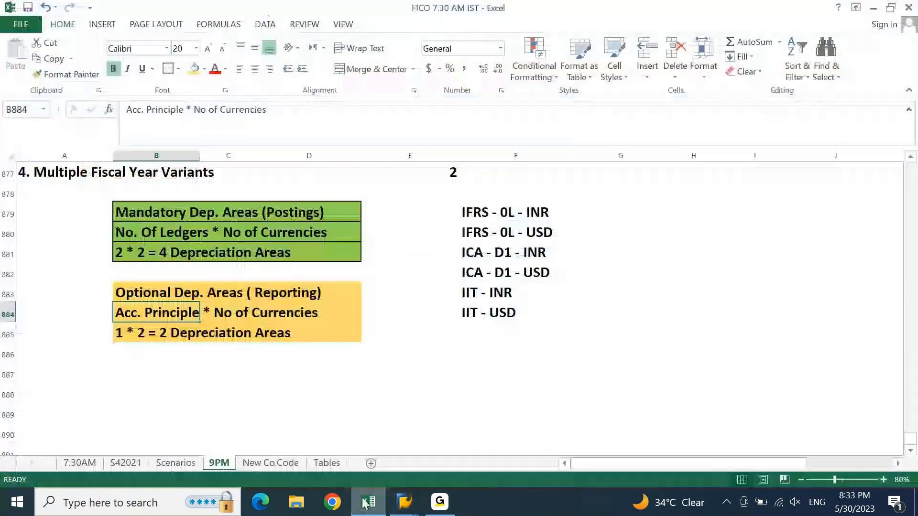
{"action": "key", "text": "Right"}
{"action": "key", "text": "Right"}
{"action": "key", "text": "Right"}
{"action": "key", "text": "Right"}
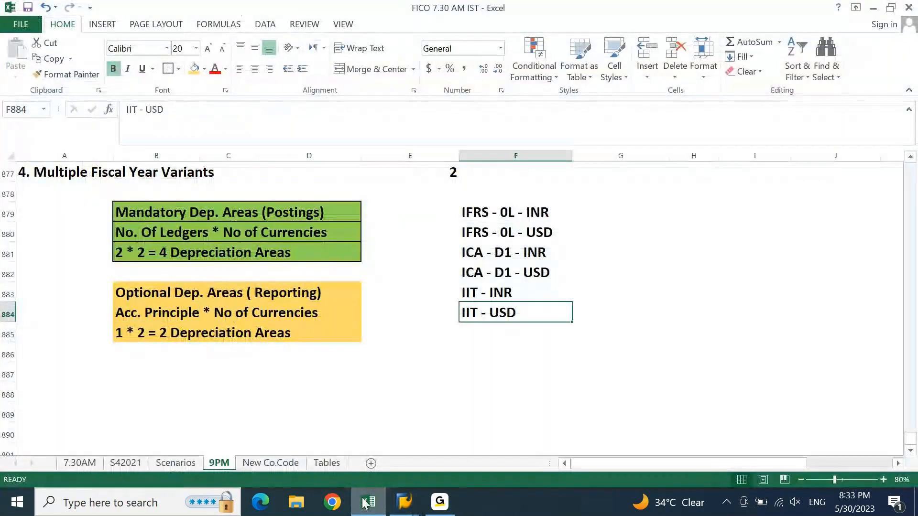
{"action": "key", "text": "Up"}
{"action": "key", "text": "Up"}
{"action": "key", "text": "Up"}
{"action": "key", "text": "Up"}
{"action": "key", "text": "Up"}
{"action": "key", "text": "Left"}
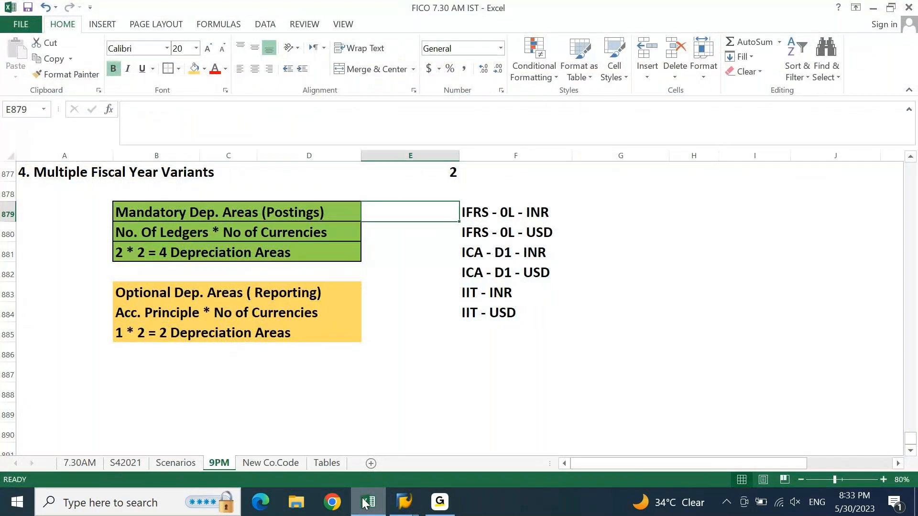
{"action": "type", "text": "1"}
{"action": "key", "text": "Return"}
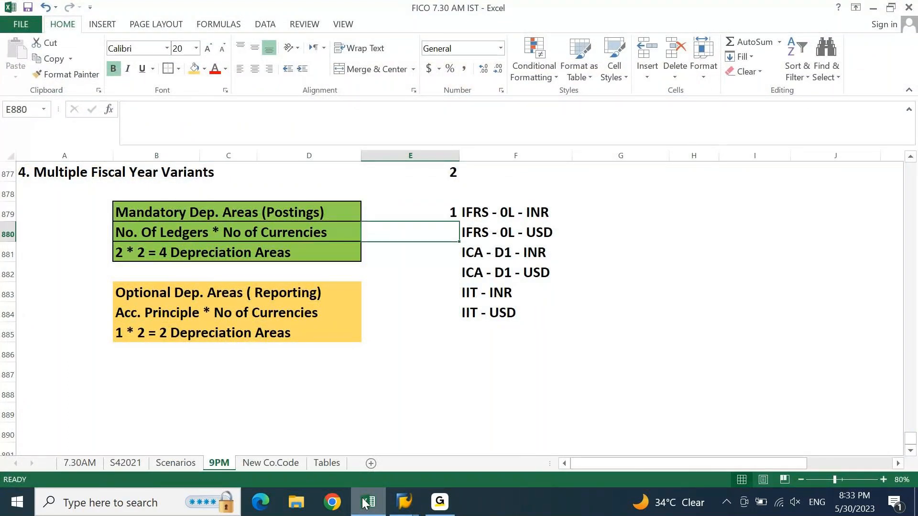
{"action": "type", "text": "2"}
{"action": "key", "text": "Return"}
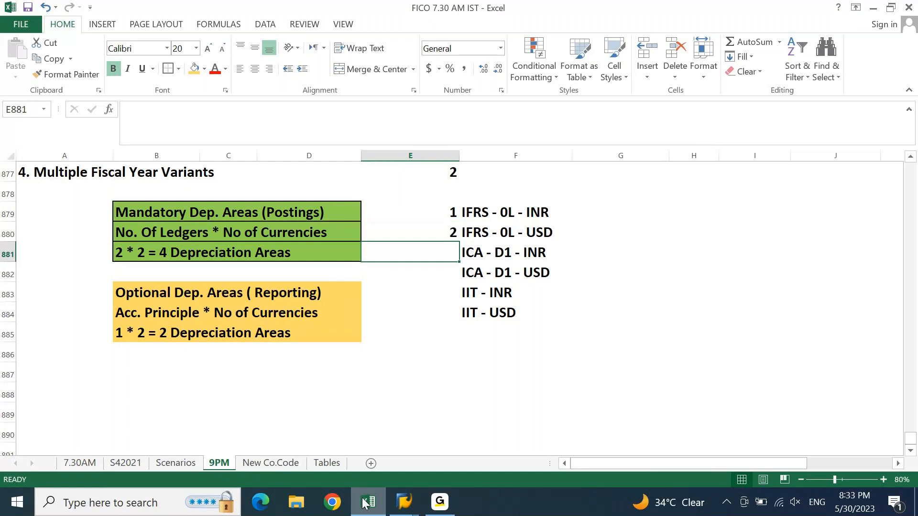
{"action": "type", "text": "3"}
{"action": "key", "text": "Return"}
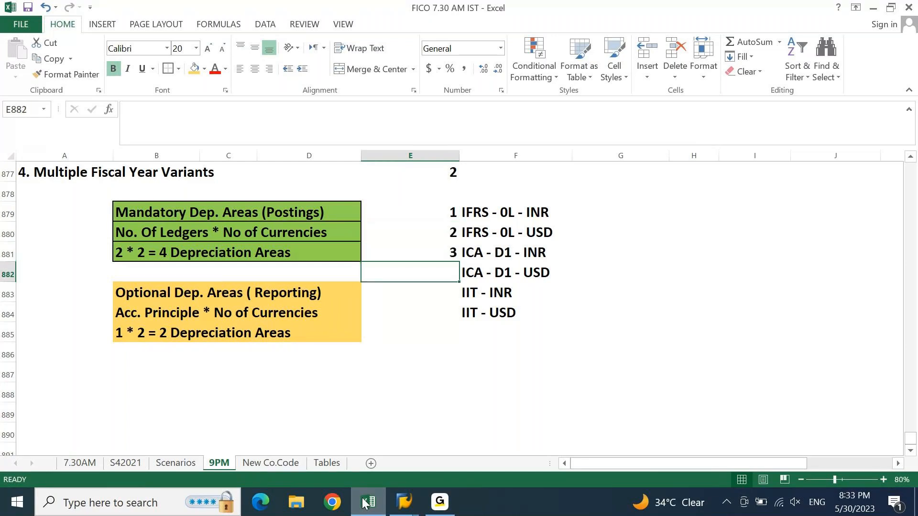
- Enter 5 in E882 beside ICA - D1 - USD and 4 in E883 beside IIT - INR
{"action": "type", "text": "5"}
{"action": "key", "text": "Return"}
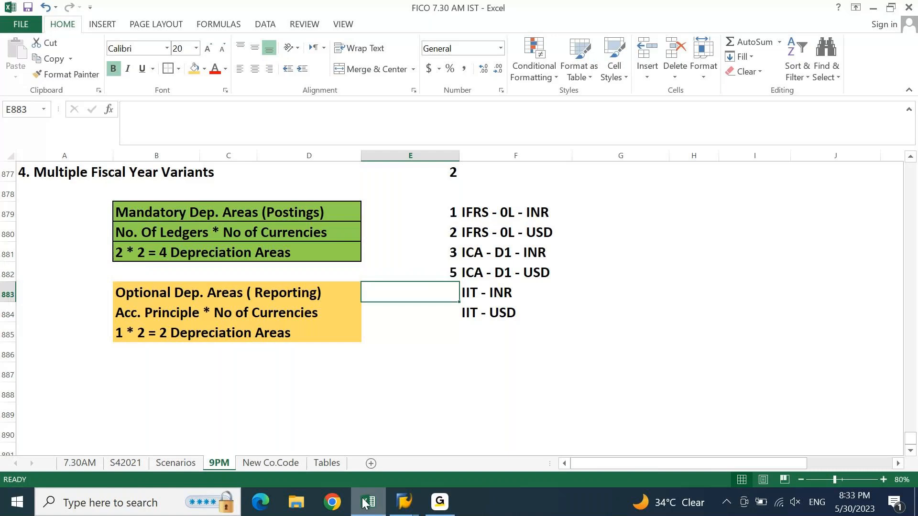
{"action": "type", "text": "4"}
{"action": "key", "text": "Return"}
- Review the numbers in E879:E883 against the depreciation area combinations listed beside them
{"action": "key", "text": "Up"}
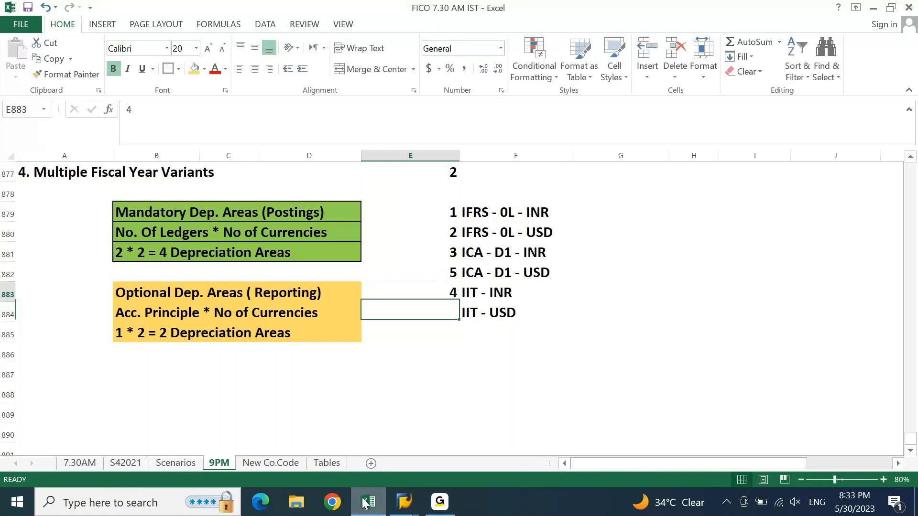
{"action": "key", "text": "Up"}
{"action": "key", "text": "Up"}
{"action": "key", "text": "Up"}
{"action": "key", "text": "Up"}
{"action": "key", "text": "shift+Down"}
{"action": "key", "text": "shift+Down"}
{"action": "key", "text": "shift+Down"}
{"action": "key", "text": "shift+Down"}
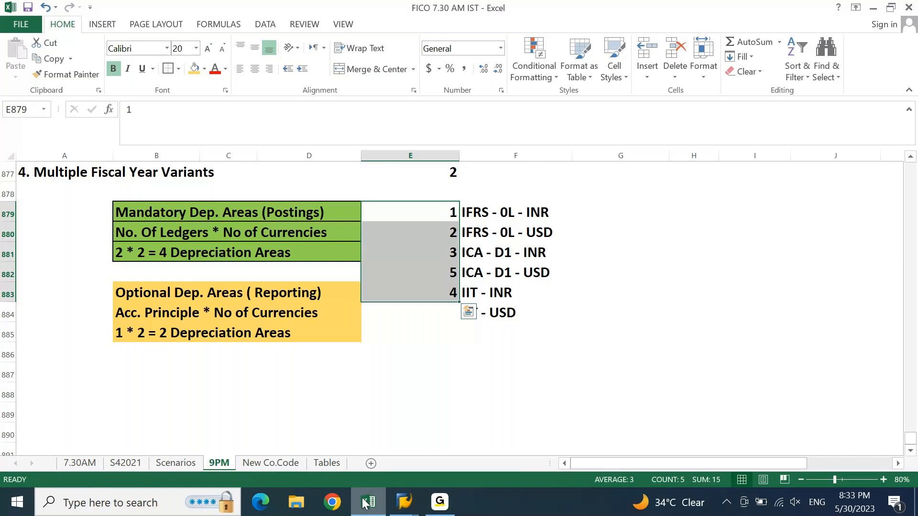
{"action": "key", "text": "Right"}
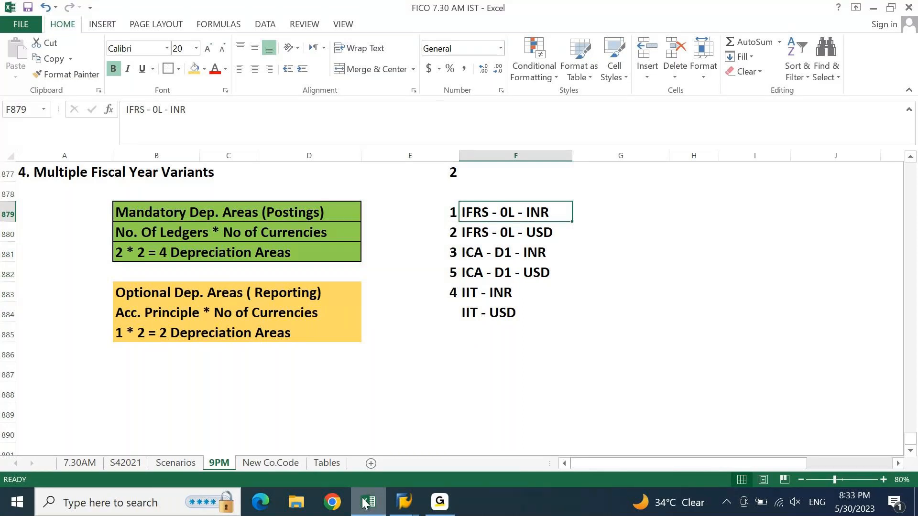
{"action": "key", "text": "Down"}
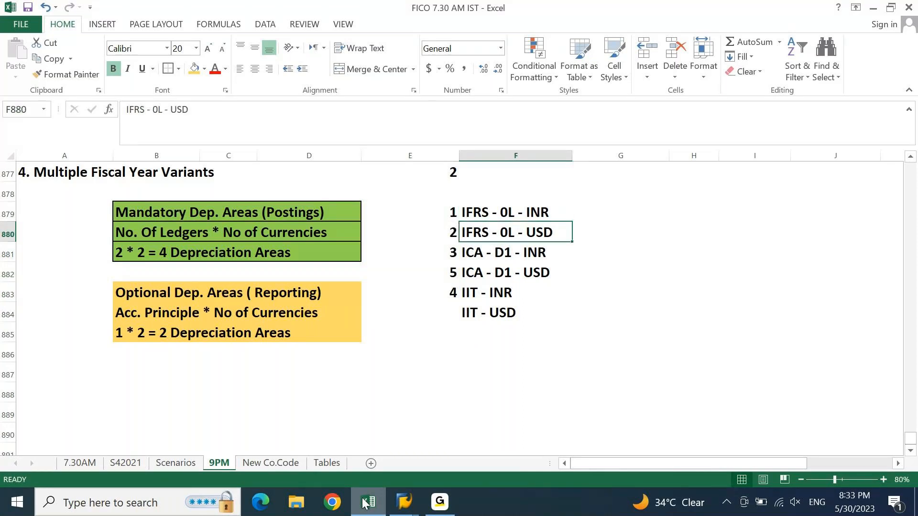
{"action": "key", "text": "Left"}
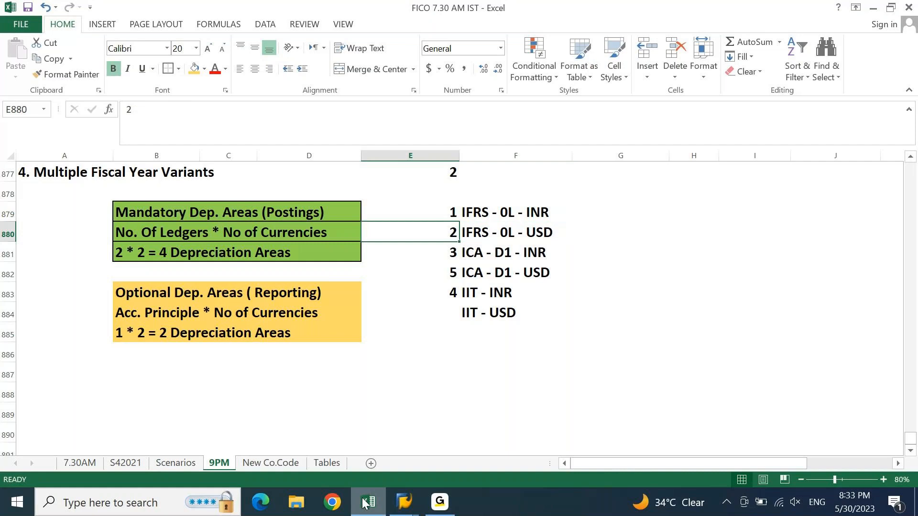
- Try 10 as the number of IFRS - 0L - USD in E880, then set it back to 2
{"action": "key", "text": "Up"}
{"action": "key", "text": "Down"}
{"action": "type", "text": "10"}
{"action": "key", "text": "Return"}
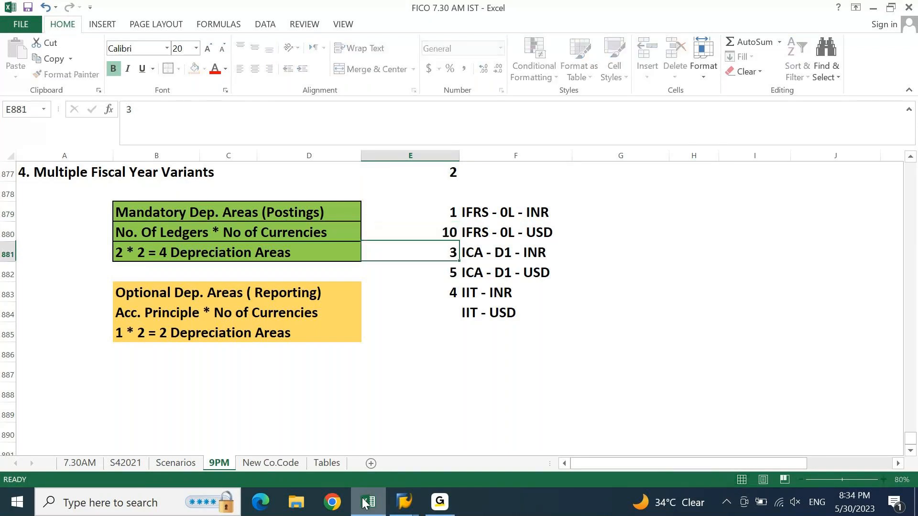
{"action": "key", "text": "Up"}
{"action": "type", "text": "20"}
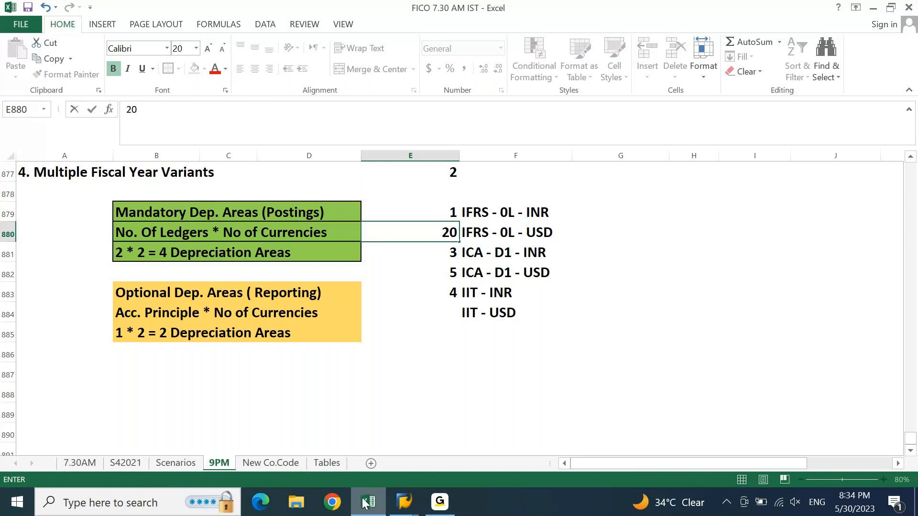
{"action": "key", "text": "BackSpace"}
{"action": "key", "text": "Return"}
- Number ICA - D1 - USD, IIT - INR and IIT - USD as 4, 5 and 6 in E882:E884
{"action": "key", "text": "Down"}
{"action": "key", "text": "Down"}
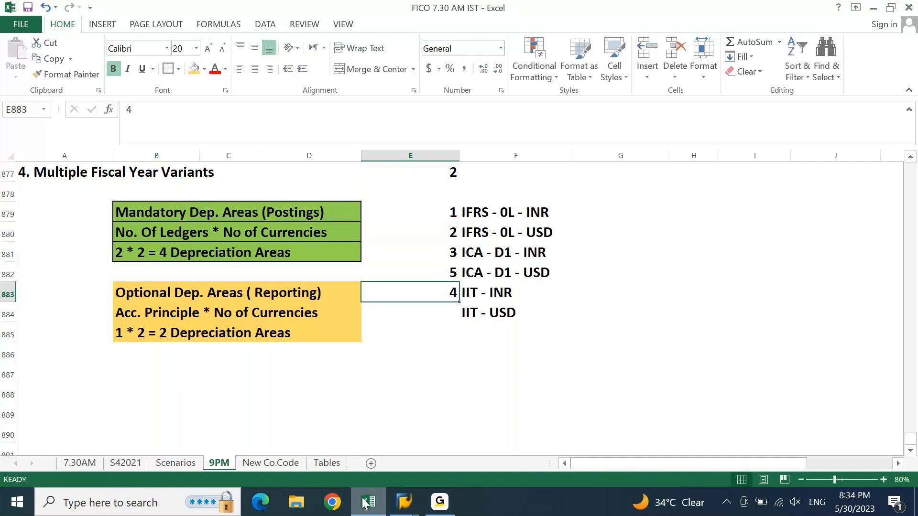
{"action": "key", "text": "Up"}
{"action": "type", "text": "4"}
{"action": "key", "text": "Return"}
{"action": "type", "text": "5"}
{"action": "key", "text": "Return"}
{"action": "type", "text": "6"}
{"action": "key", "text": "Return"}
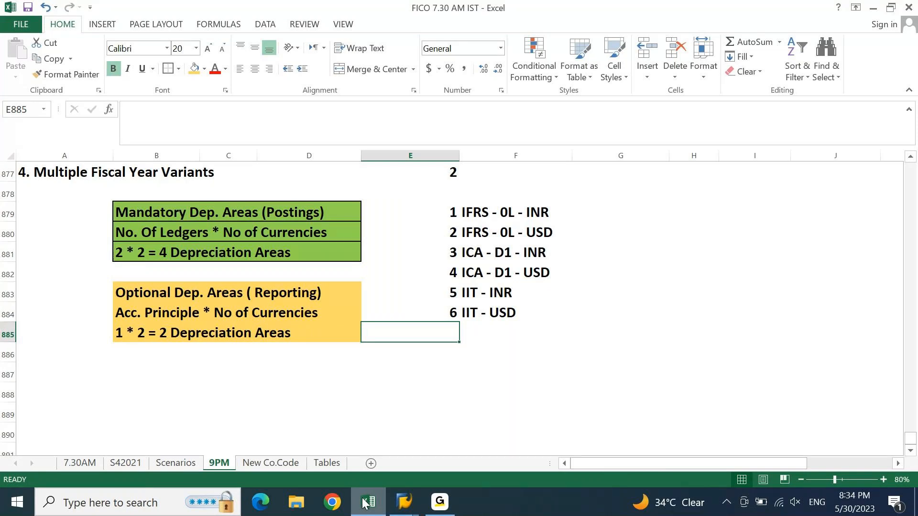
- Switch to SAP and delete every depreciation area of DEIN except area 1, Book depreciation
{"action": "mouse_move", "coordinate": [404, 502]}
{"action": "left_click", "coordinate": [446, 440]}
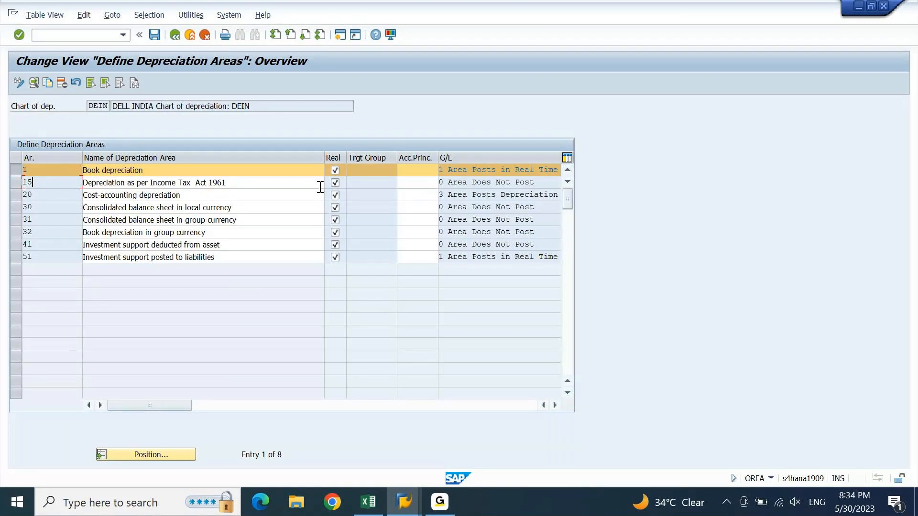
{"action": "left_click", "coordinate": [13, 172]}
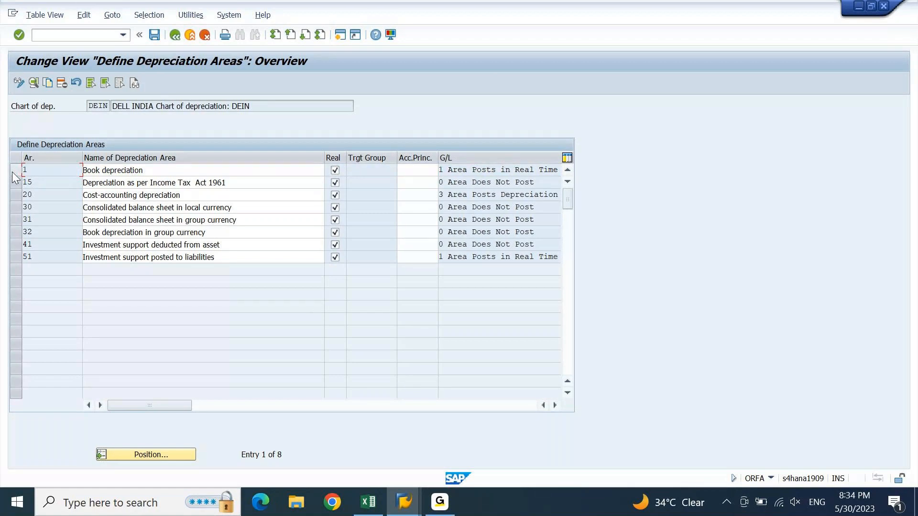
{"action": "left_click", "coordinate": [13, 173]}
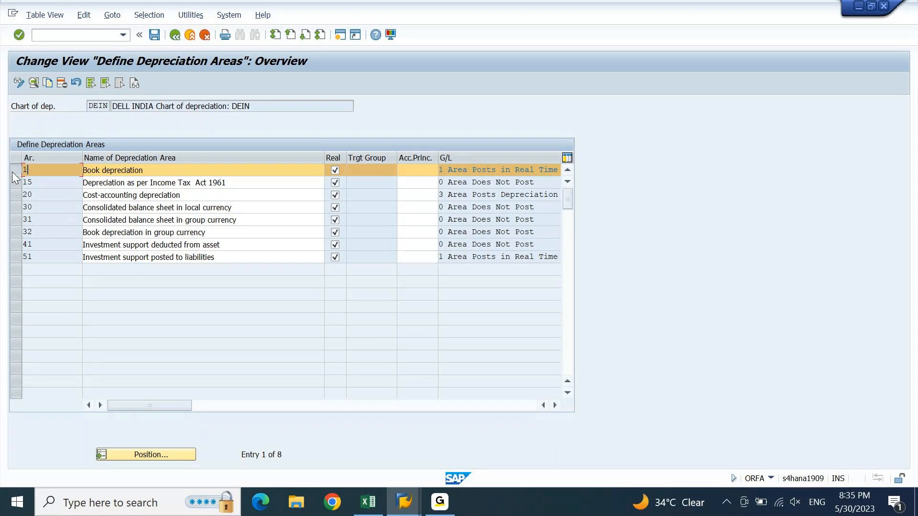
{"action": "left_click", "coordinate": [91, 83]}
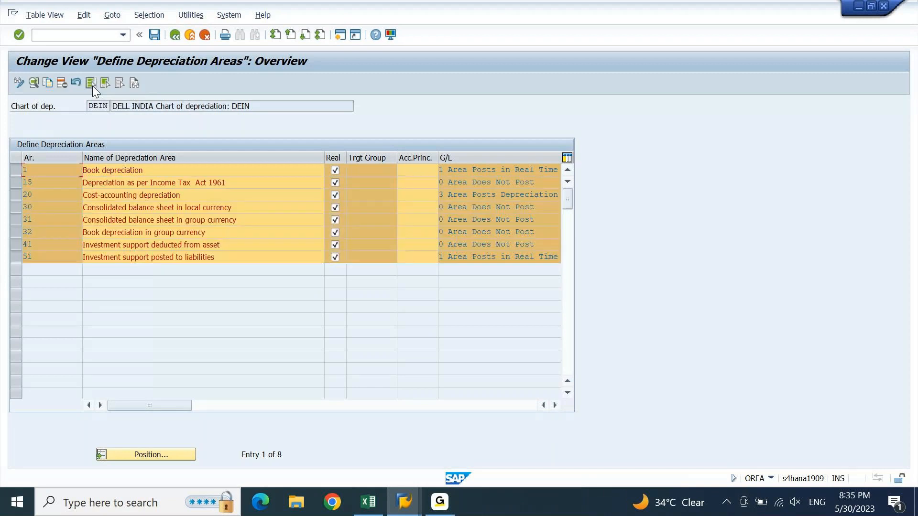
{"action": "left_click", "coordinate": [15, 171]}
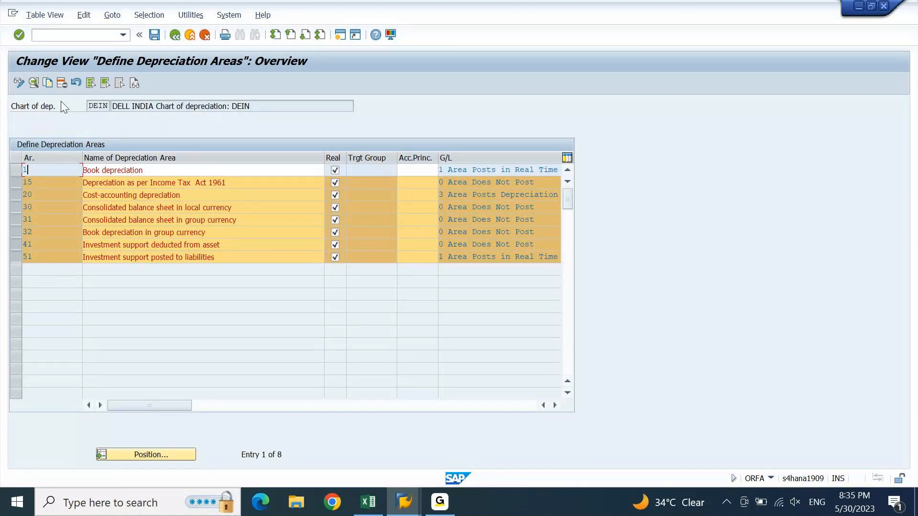
{"action": "left_click", "coordinate": [62, 83]}
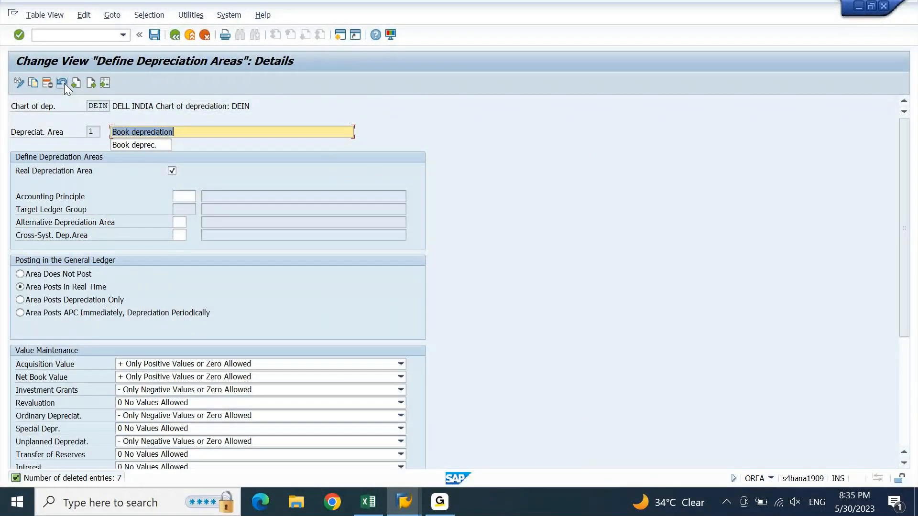
- Try to save the depreciation area changes, examine the messages for area 01, and return to the overview
{"action": "left_click", "coordinate": [154, 35]}
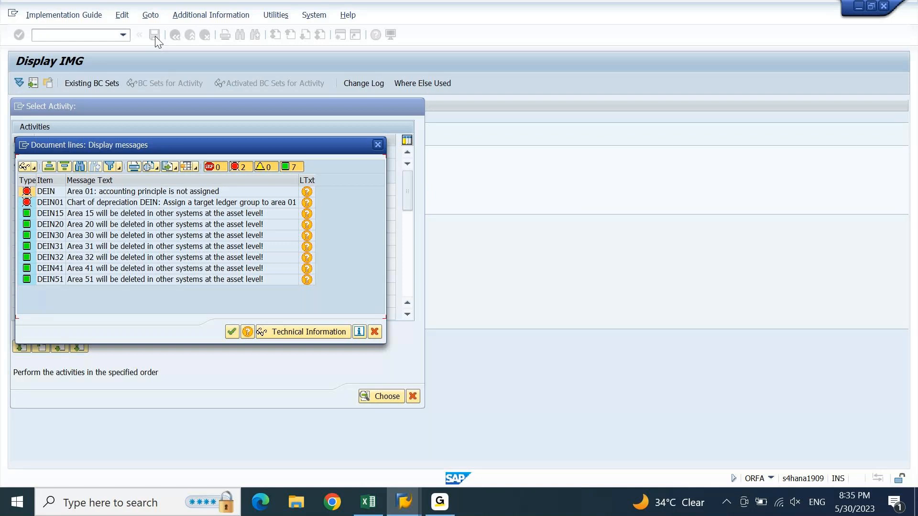
{"action": "left_click", "coordinate": [46, 192]}
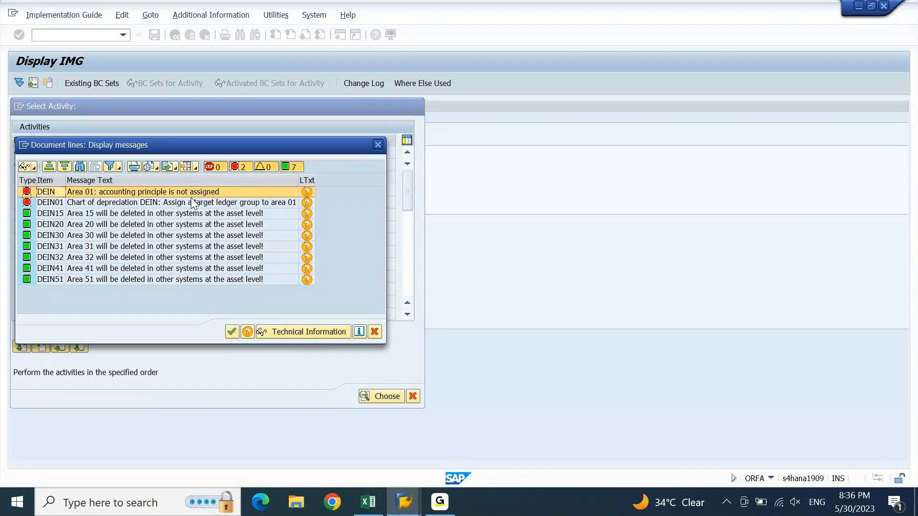
{"action": "left_click", "coordinate": [382, 145]}
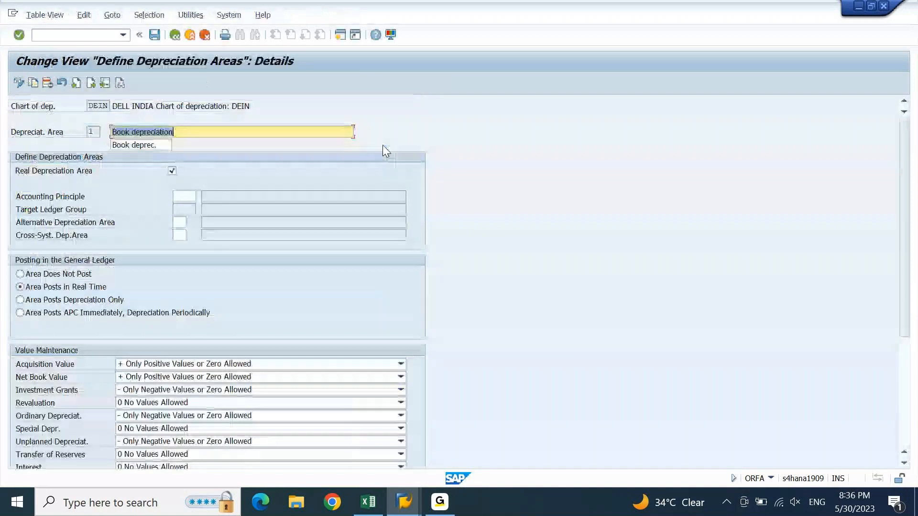
{"action": "left_click", "coordinate": [175, 35]}
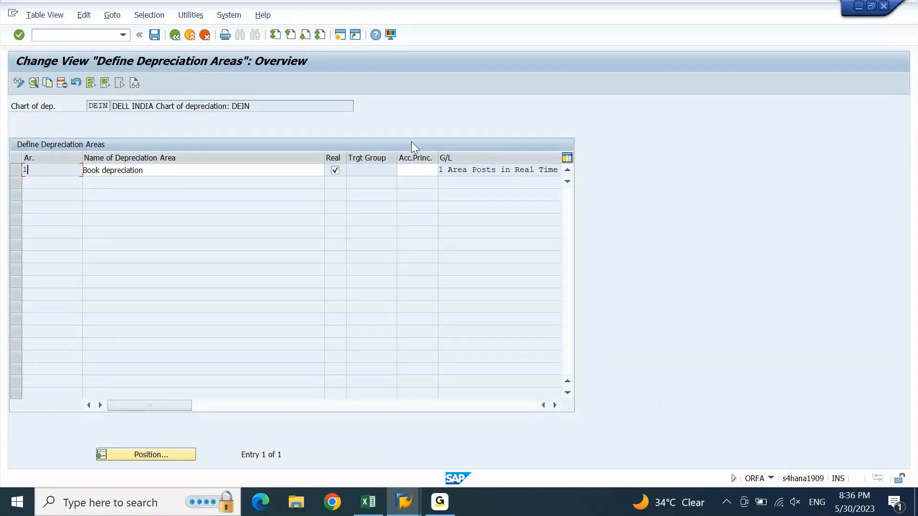
- Save the depreciation areas again and select the accounting principle message for area 01 for copying
{"action": "left_click", "coordinate": [419, 170]}
{"action": "left_click", "coordinate": [155, 36]}
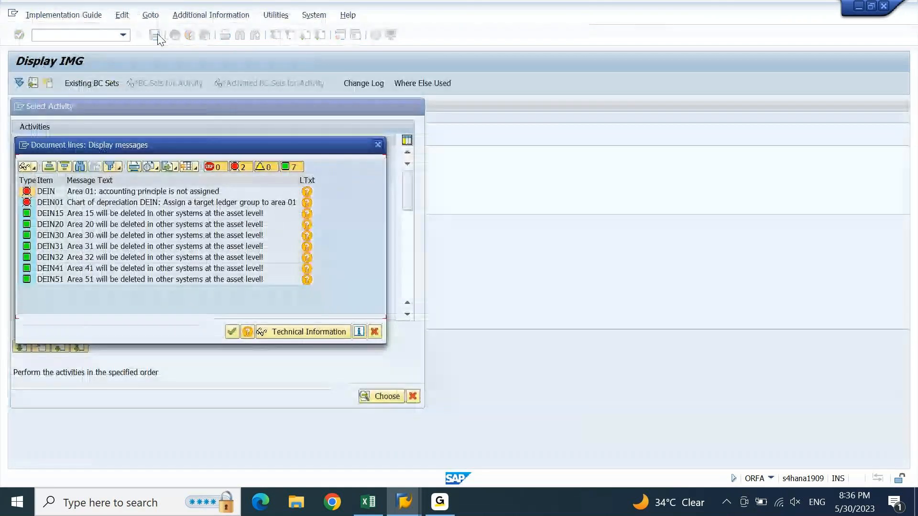
{"action": "left_click", "coordinate": [123, 194]}
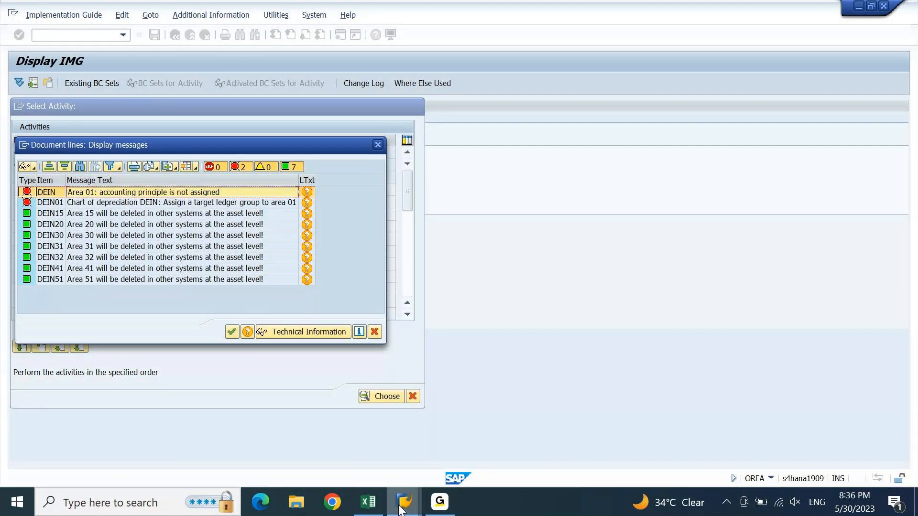
- Switch to Excel and paste the copied SAP error message row into the notes starting at A887
{"action": "left_click", "coordinate": [382, 500]}
{"action": "key", "text": "Down"}
{"action": "key", "text": "Left"}
{"action": "key", "text": "Left"}
{"action": "key", "text": "Left"}
{"action": "key", "text": "Left"}
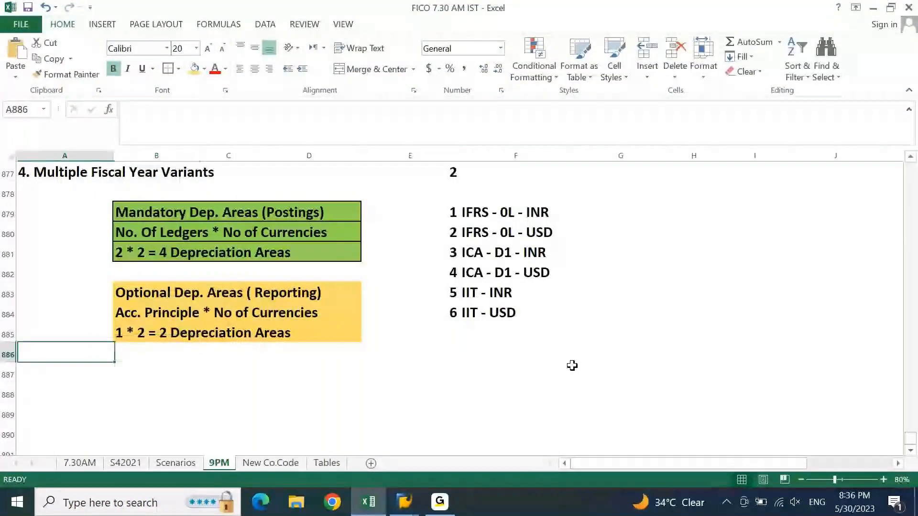
{"action": "key", "text": "Down"}
{"action": "type", "text": "@5C\\QError@\tDEIN\tArea 01:\t@35\\QLong text exists@"}
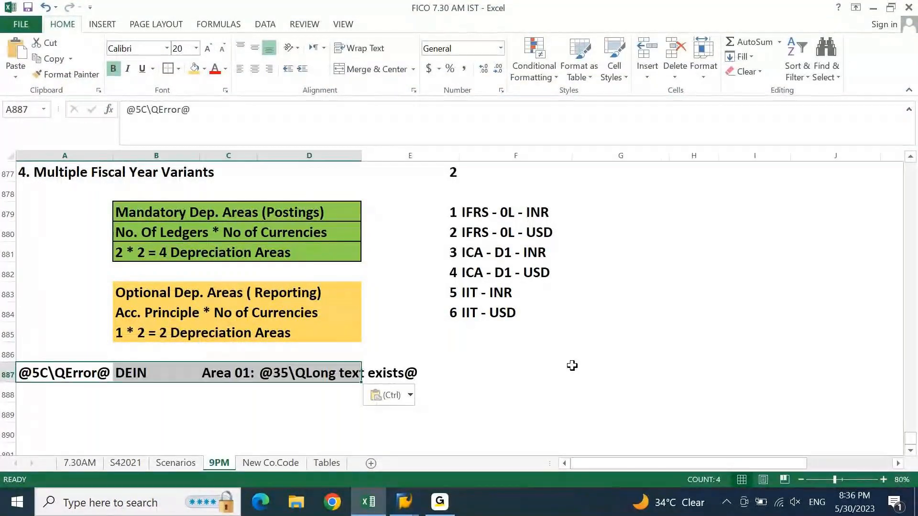
{"action": "key", "text": "Down"}
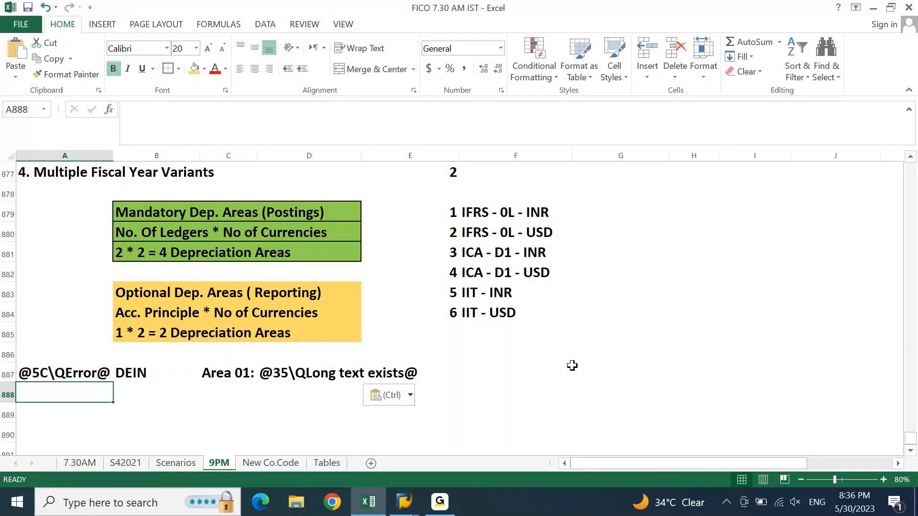
- Check the area 01 message wording in SAP and clear the leftover code texts from A887 and D887 in the Excel notes
{"action": "key", "text": "alt+Tab"}
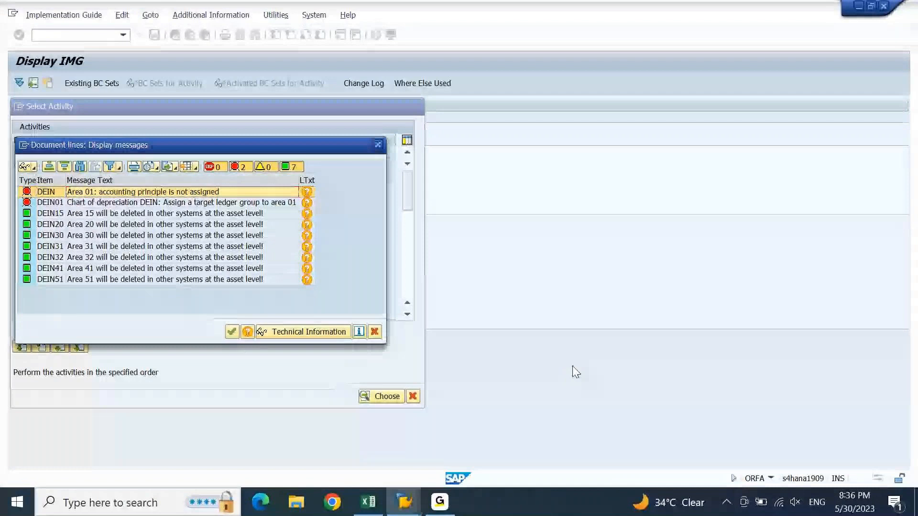
{"action": "left_click", "coordinate": [198, 192]}
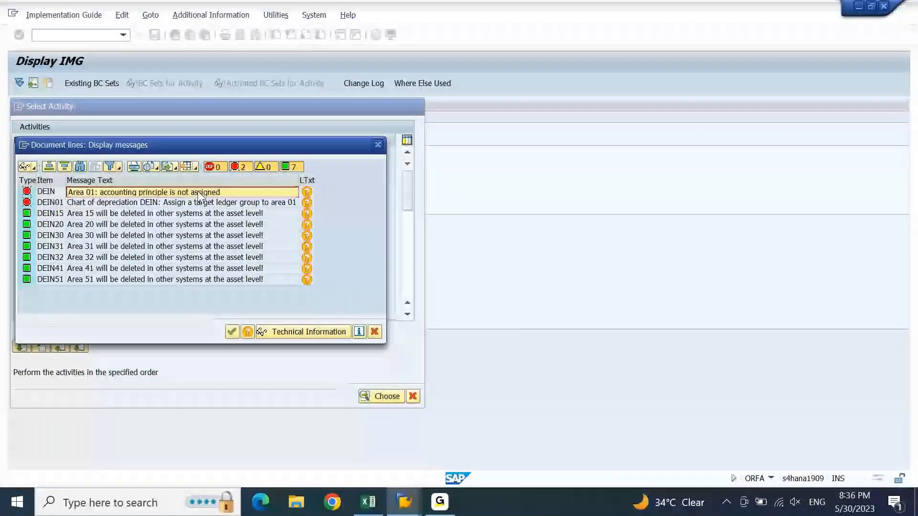
{"action": "key", "text": "alt+Tab"}
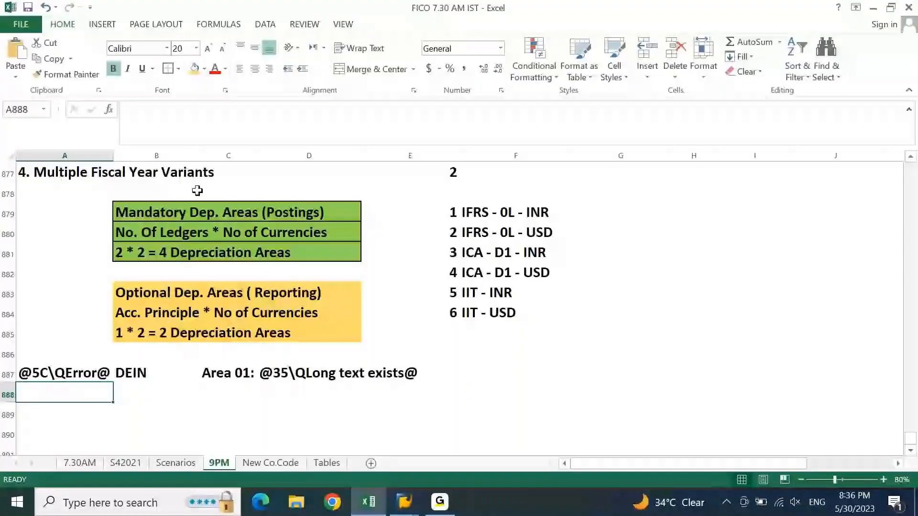
{"action": "key", "text": "Up"}
{"action": "key", "text": "Delete"}
{"action": "key", "text": "Right"}
{"action": "key", "text": "Right"}
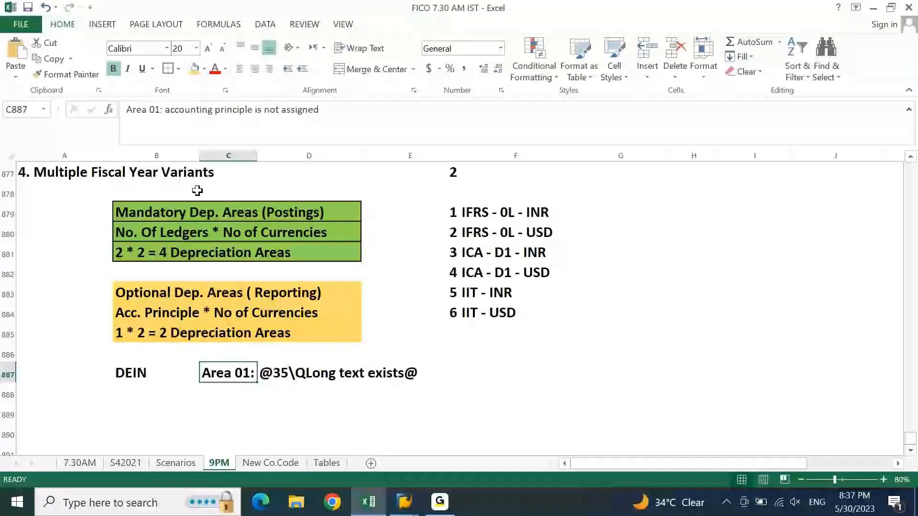
{"action": "key", "text": "Right"}
{"action": "key", "text": "Delete"}
- Colour the DEIN accounting principle message in B887:F887 red
{"action": "key", "text": "Left"}
{"action": "key", "text": "Left"}
{"action": "key", "text": "shift+Right"}
{"action": "key", "text": "shift+Right"}
{"action": "key", "text": "shift+Right"}
{"action": "key", "text": "shift+Right"}
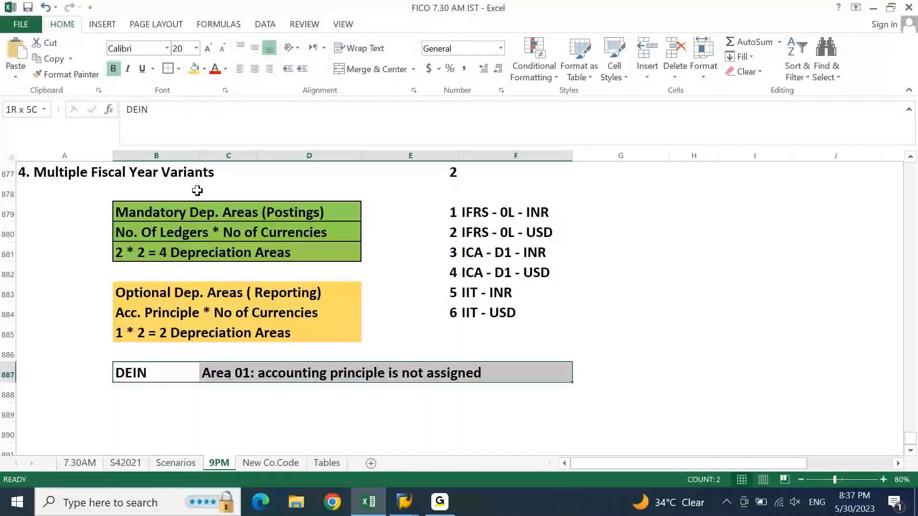
{"action": "left_click", "coordinate": [215, 76]}
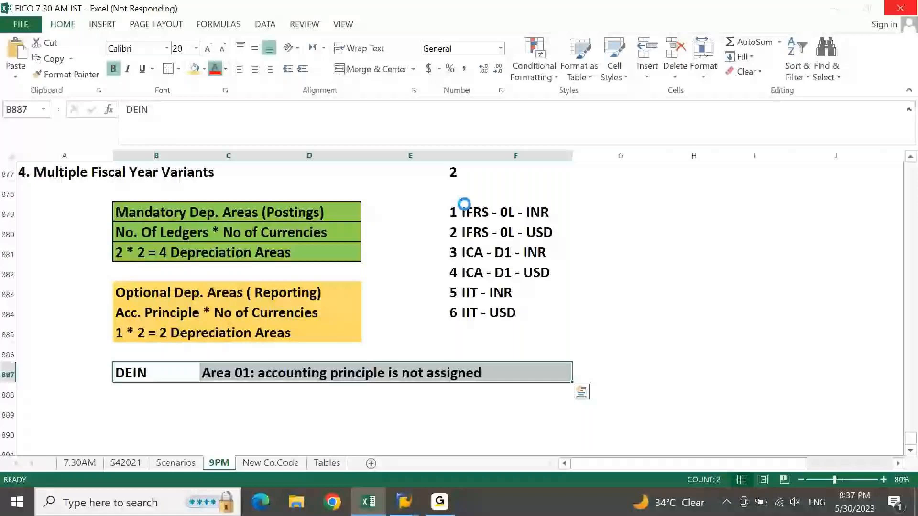
{"action": "left_click", "coordinate": [306, 432]}
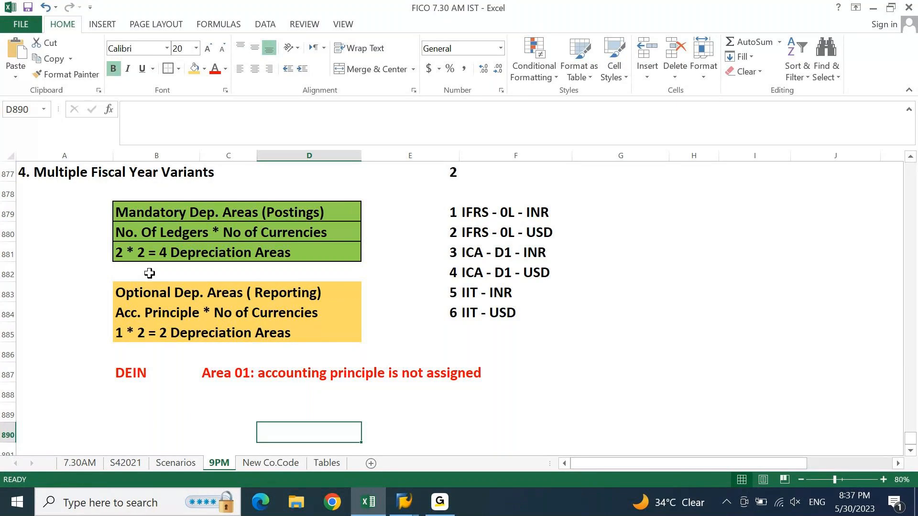
{"action": "left_click", "coordinate": [161, 237]}
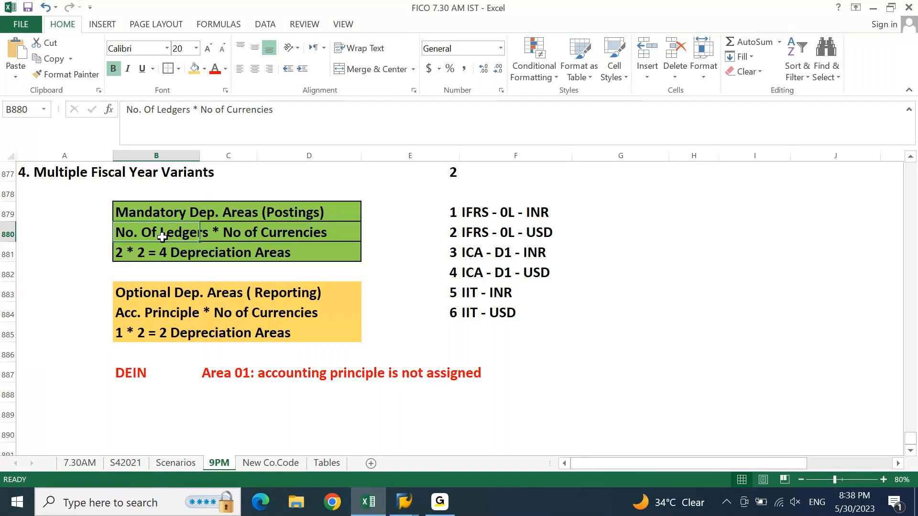
{"action": "left_click", "coordinate": [78, 240]}
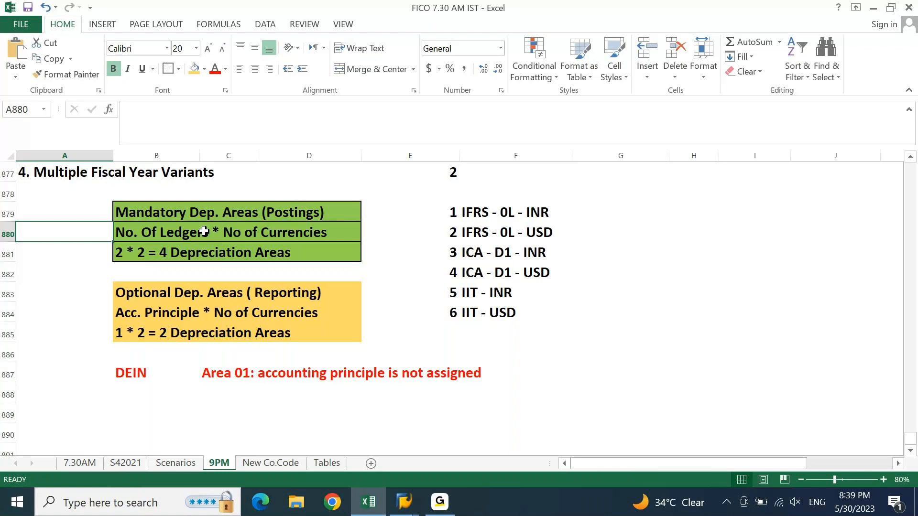
- Close the SAP message list and rename depreciation area 1 to IFRS - 0L - INR, copying the name from F879 in Excel
{"action": "key", "text": "alt+Tab"}
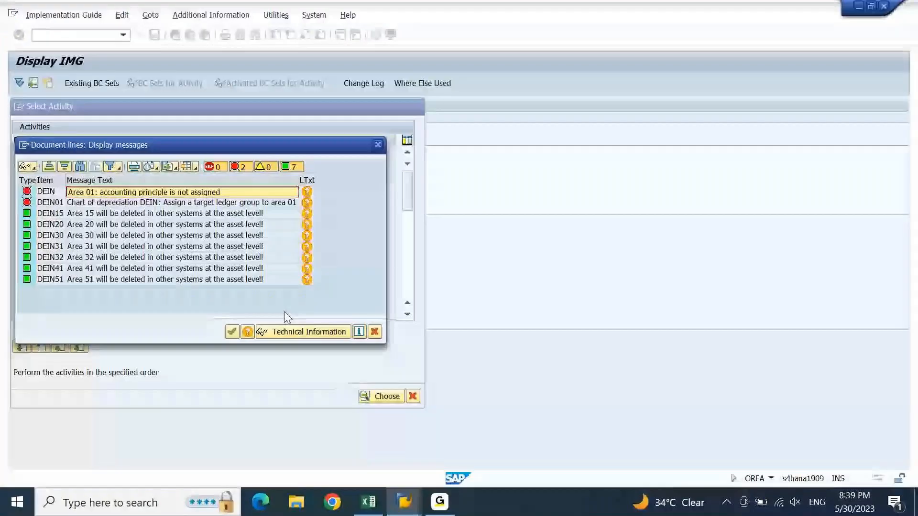
{"action": "left_click", "coordinate": [379, 144]}
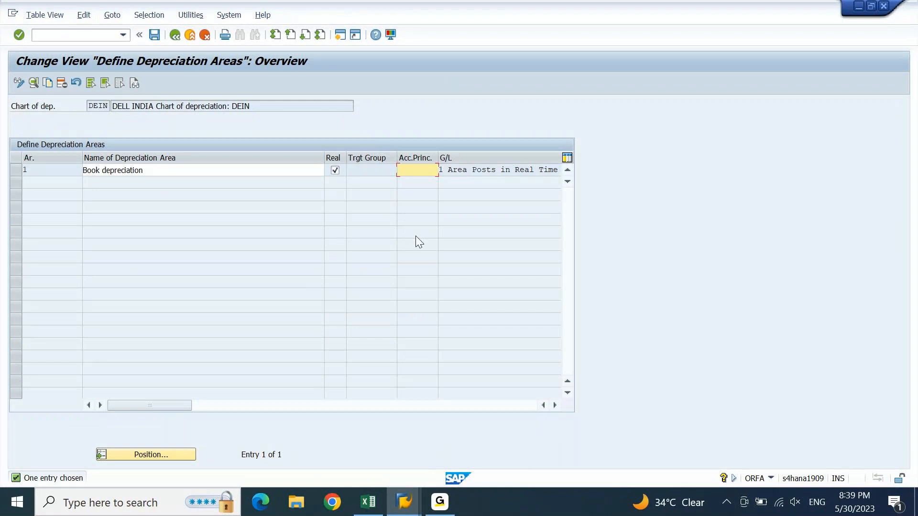
{"action": "left_click_drag", "start_coordinate": [168, 171], "coordinate": [56, 180]}
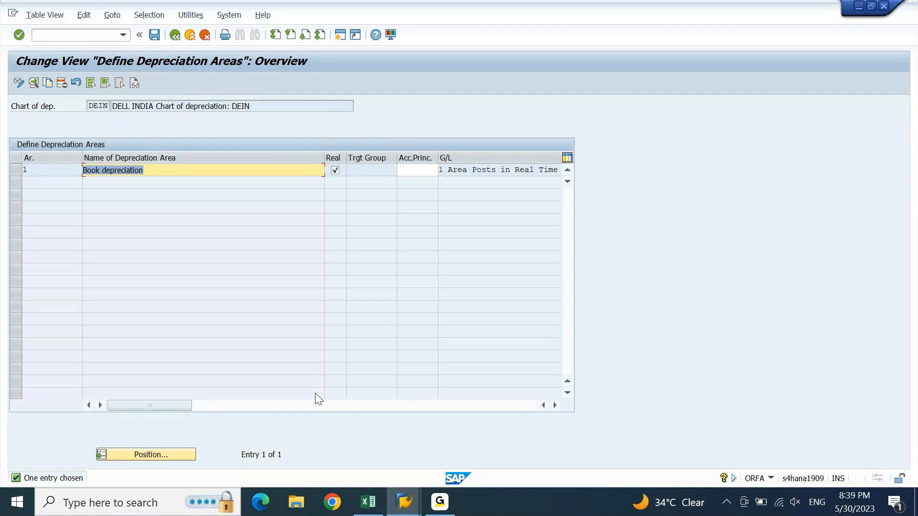
{"action": "left_click", "coordinate": [368, 504]}
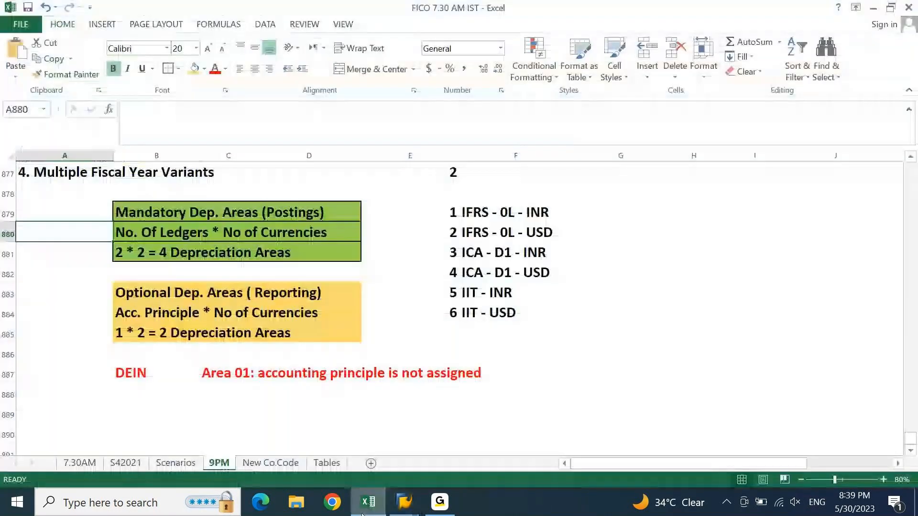
{"action": "left_click", "coordinate": [473, 211]}
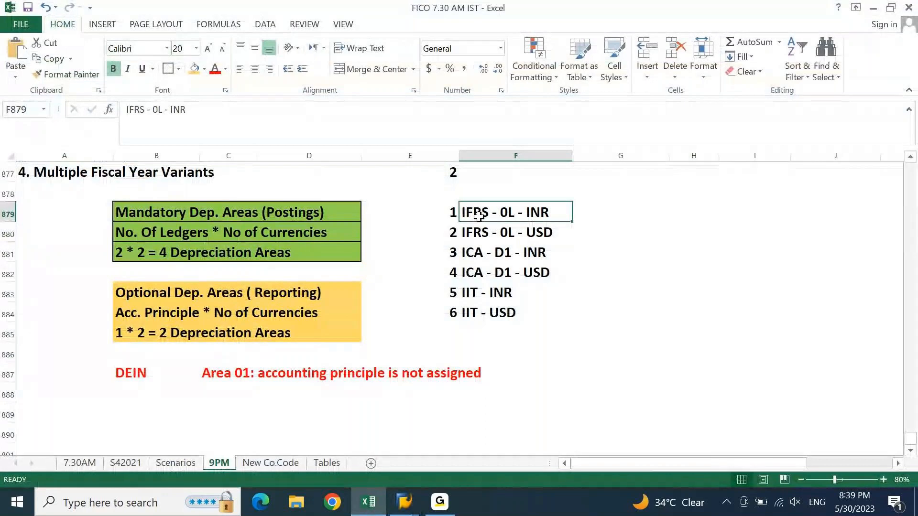
{"action": "key", "text": "ctrl+c"}
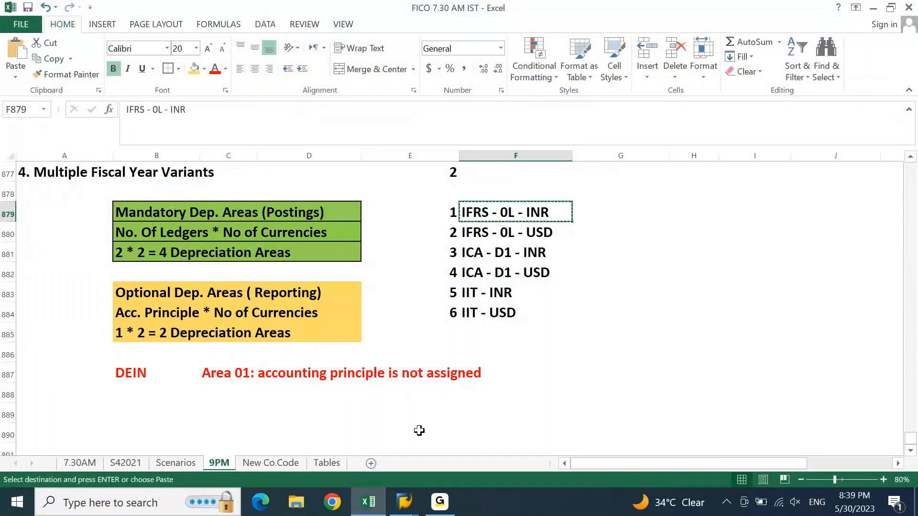
{"action": "key", "text": "alt+Tab"}
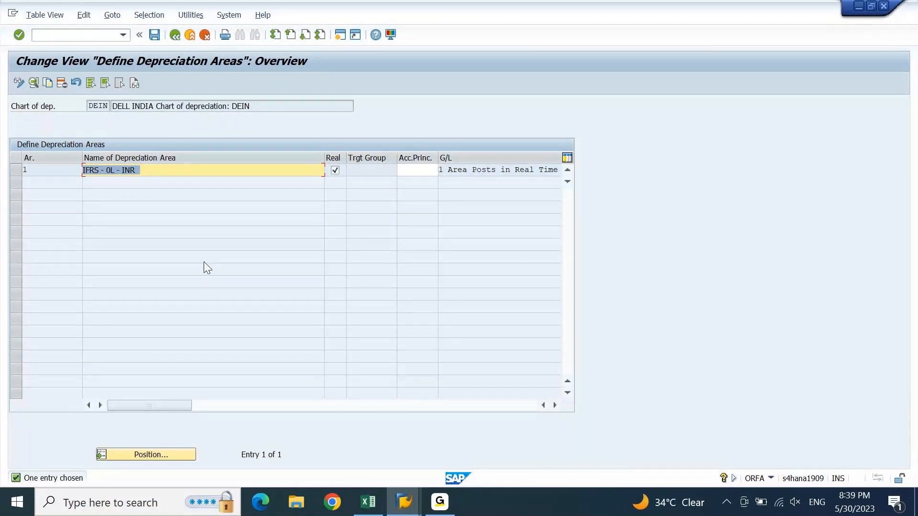
{"action": "key", "text": "Tab"}
{"action": "left_click", "coordinate": [367, 504]}
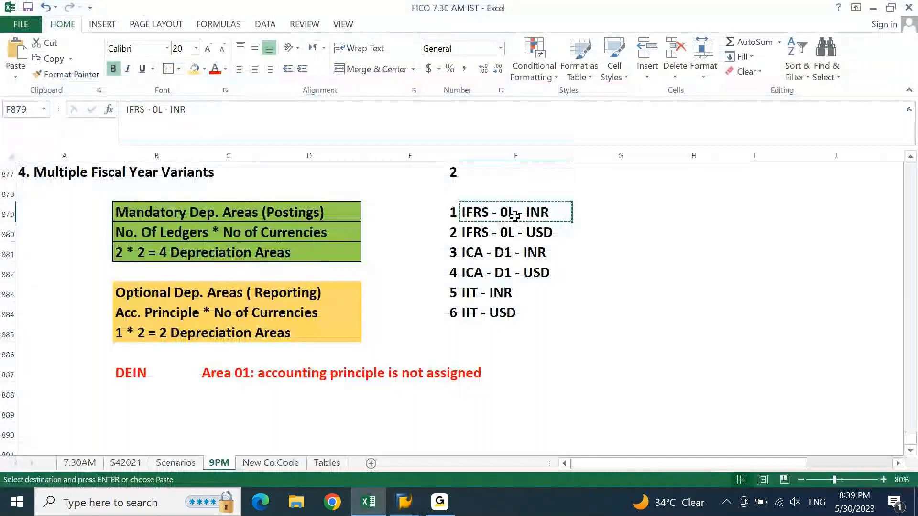
{"action": "key", "text": "Escape"}
- Widen the Real column in the SAP depreciation areas table and examine area 1's target group and accounting principle fields
{"action": "left_click", "coordinate": [172, 218]}
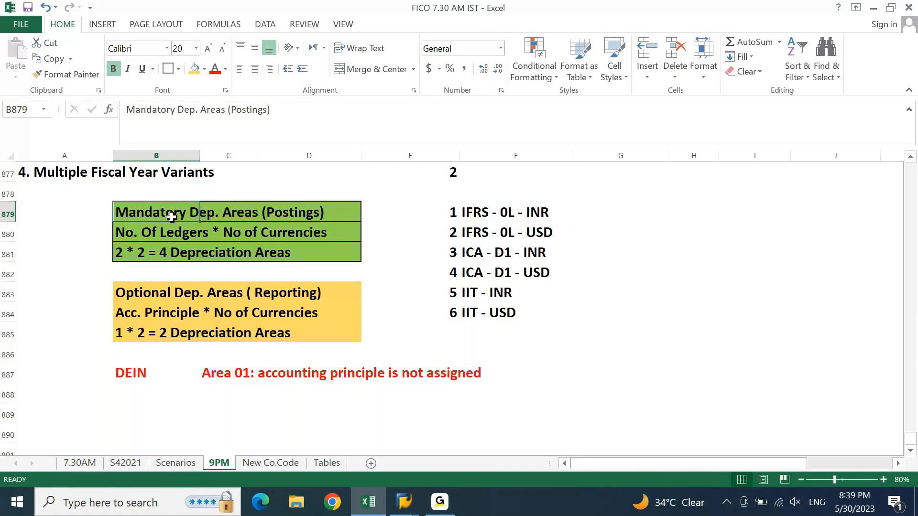
{"action": "left_click", "coordinate": [368, 502]}
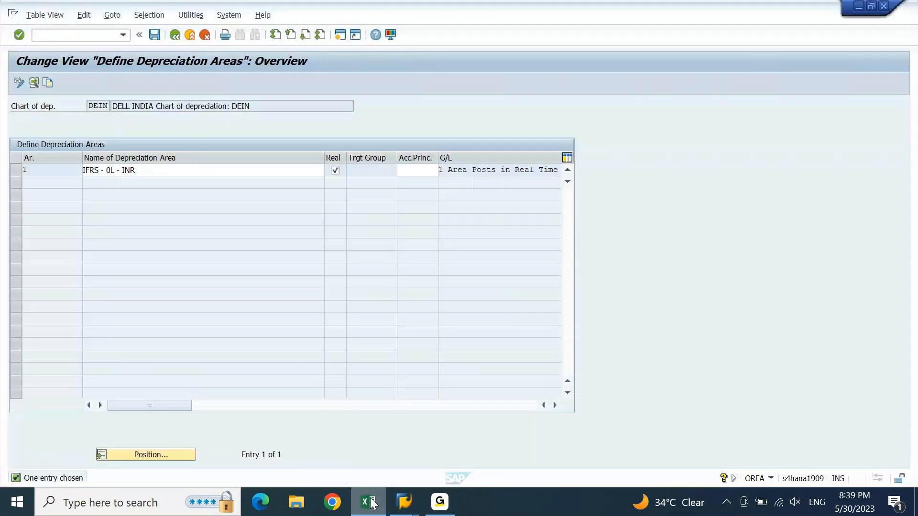
{"action": "left_click_drag", "start_coordinate": [347, 158], "coordinate": [390, 158]}
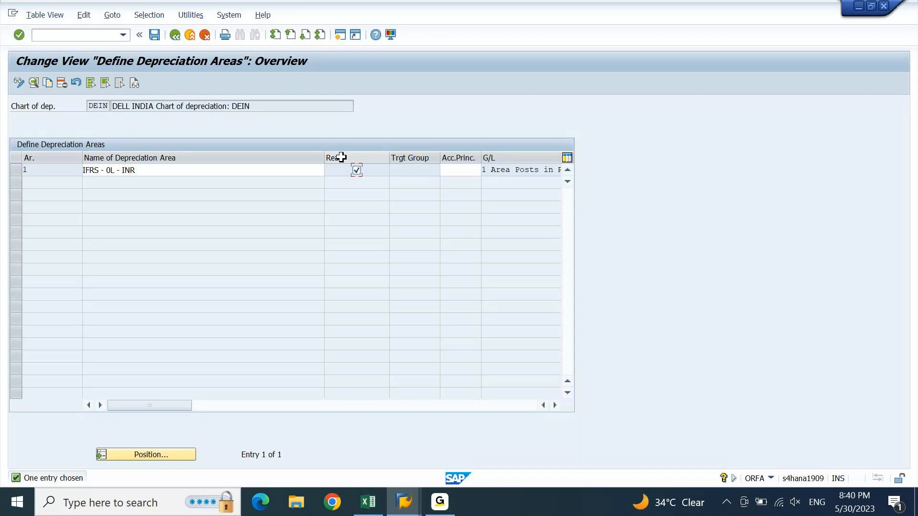
{"action": "key", "text": "Tab"}
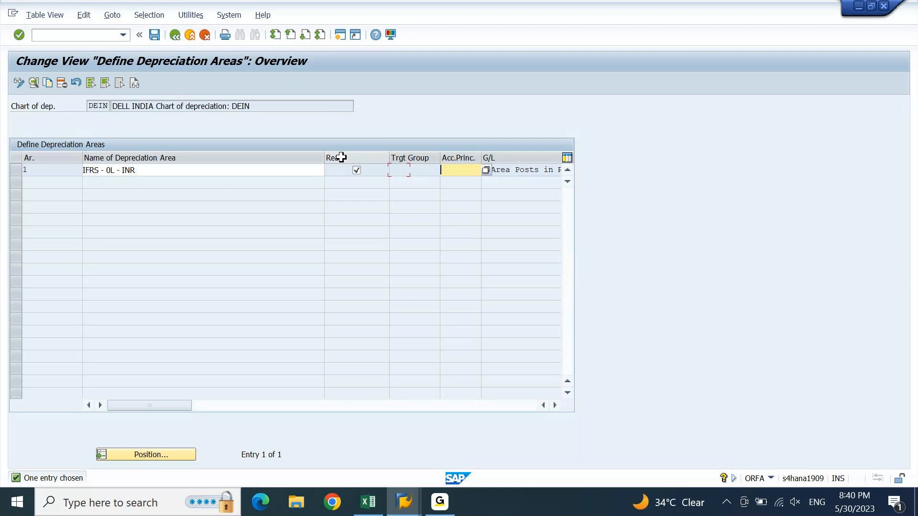
{"action": "left_click", "coordinate": [424, 173]}
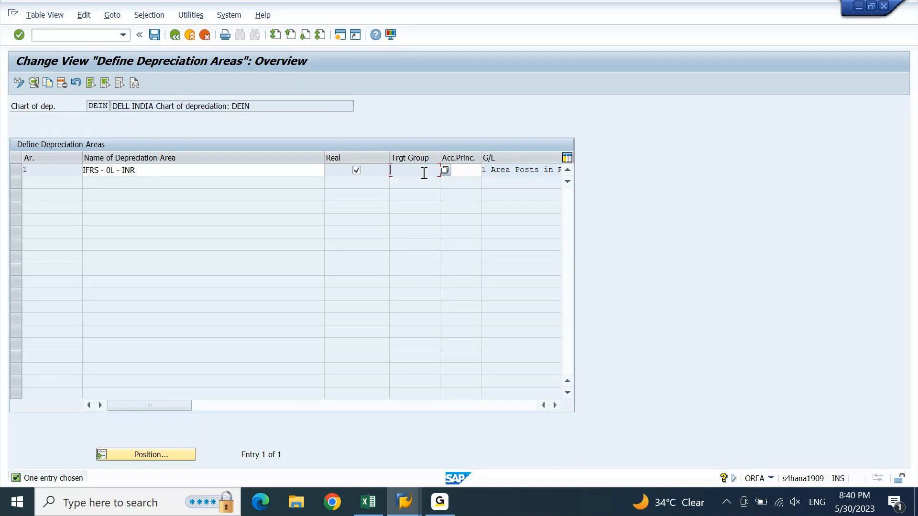
{"action": "left_click", "coordinate": [469, 172]}
{"action": "left_click", "coordinate": [427, 170]}
{"action": "key", "text": "Tab"}
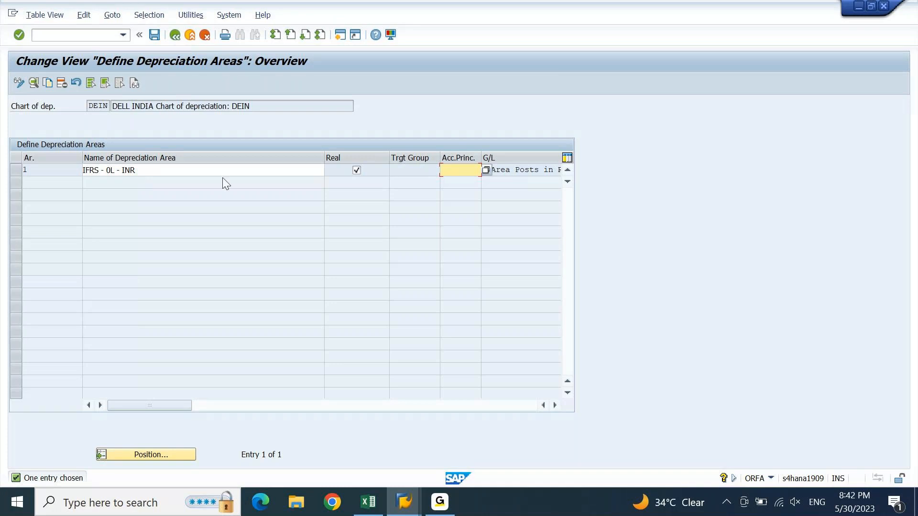
{"action": "left_click", "coordinate": [420, 171]}
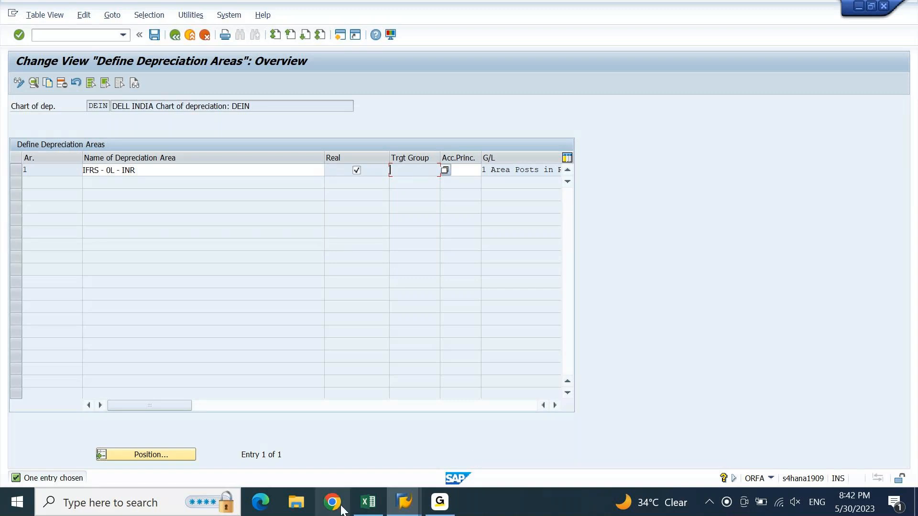
- Switch to Excel and list the accounting principles ICA, GAAP and IFRS in cells H887 to H889
{"action": "left_click", "coordinate": [361, 508]}
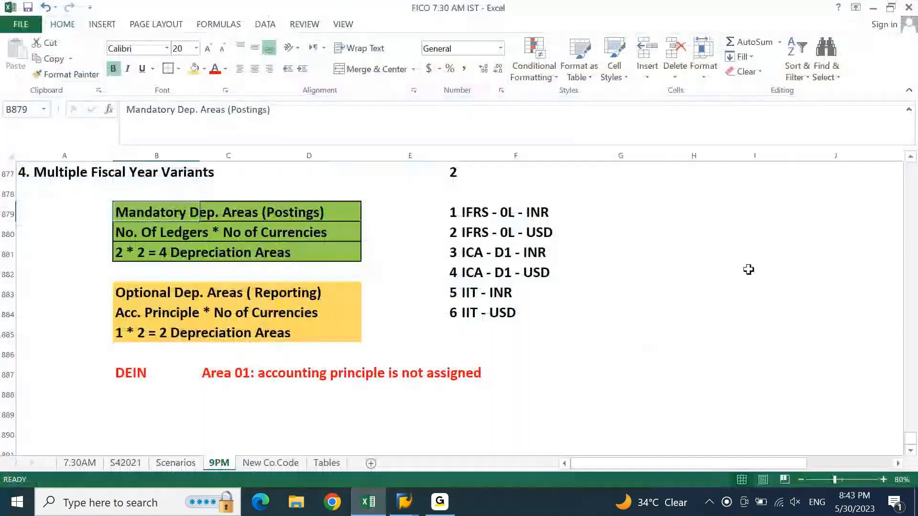
{"action": "left_click", "coordinate": [750, 250]}
{"action": "left_click", "coordinate": [678, 370]}
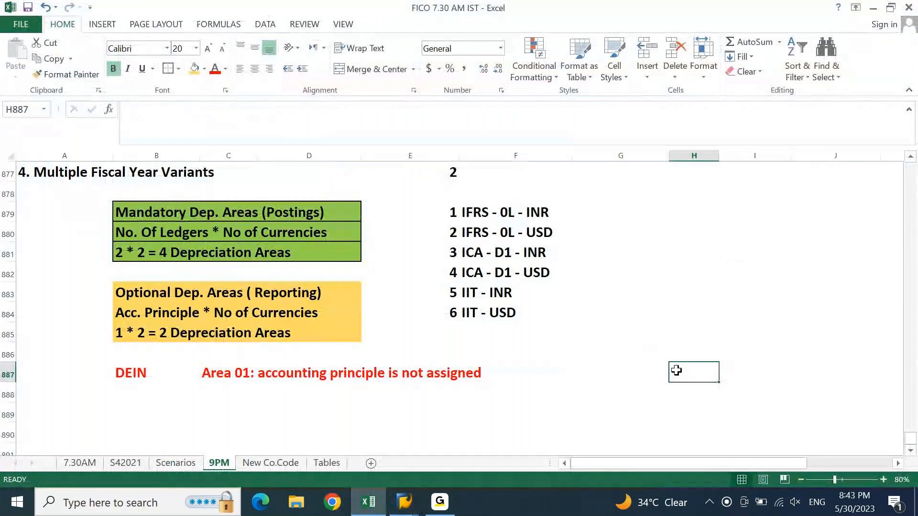
{"action": "type", "text": "ICA"}
{"action": "key", "text": "Return"}
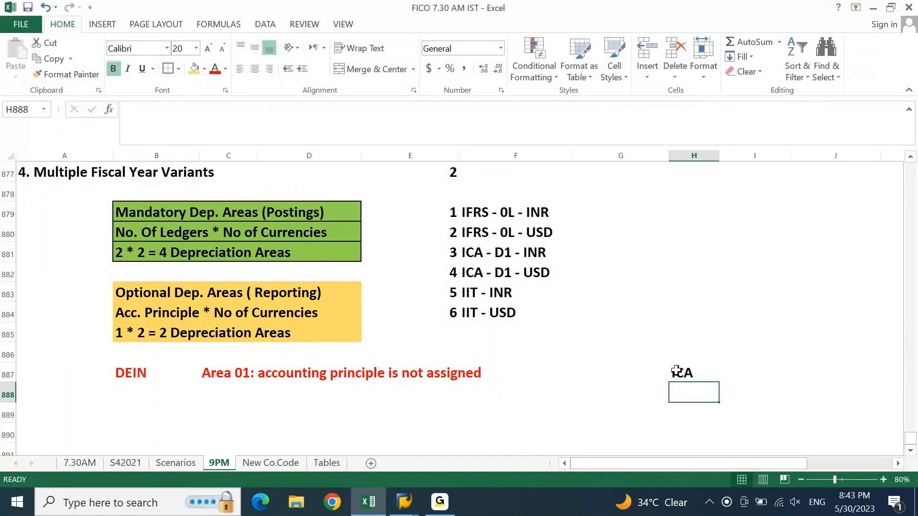
{"action": "type", "text": "GAAP"}
{"action": "key", "text": "Return"}
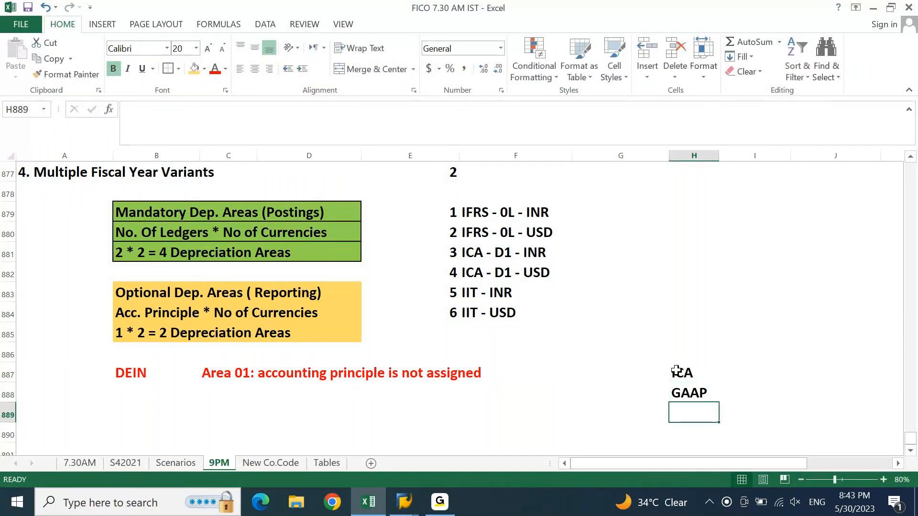
{"action": "type", "text": "IFRS"}
{"action": "key", "text": "Return"}
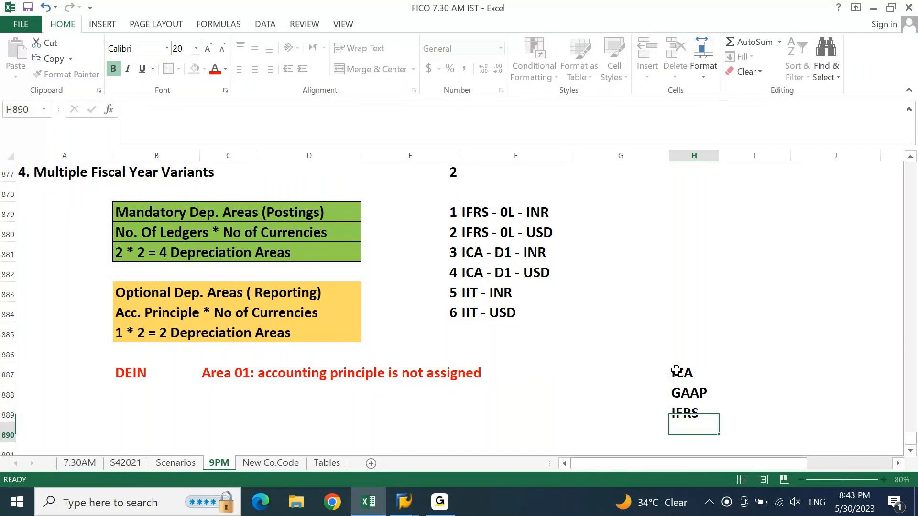
{"action": "left_click", "coordinate": [677, 371]}
{"action": "key", "text": "Up"}
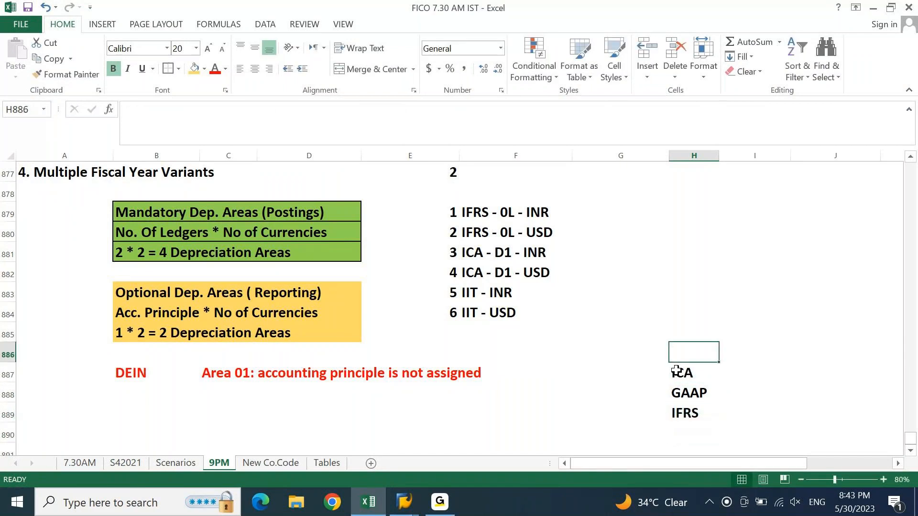
{"action": "key", "text": "Right"}
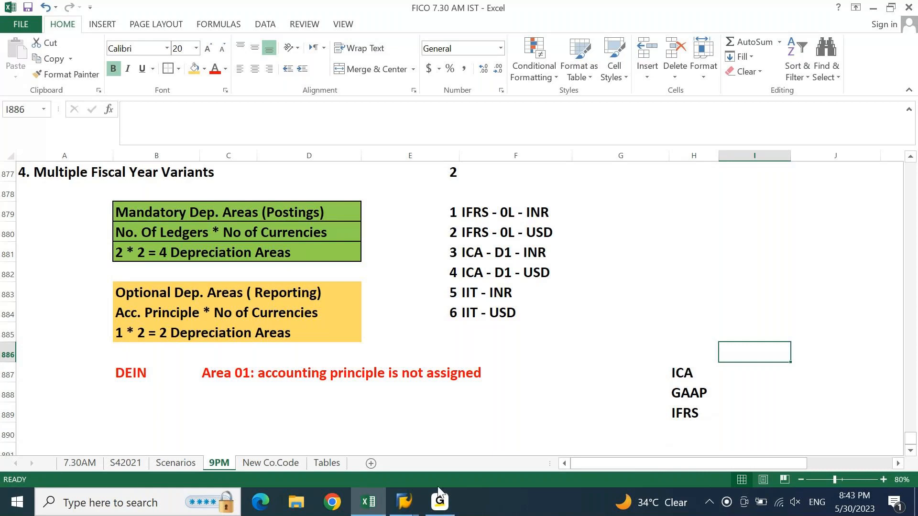
- Switch to the SAP depreciation areas window and start the G/L account posting transaction F-02 in a new session
{"action": "mouse_move", "coordinate": [404, 502]}
{"action": "left_click", "coordinate": [459, 411]}
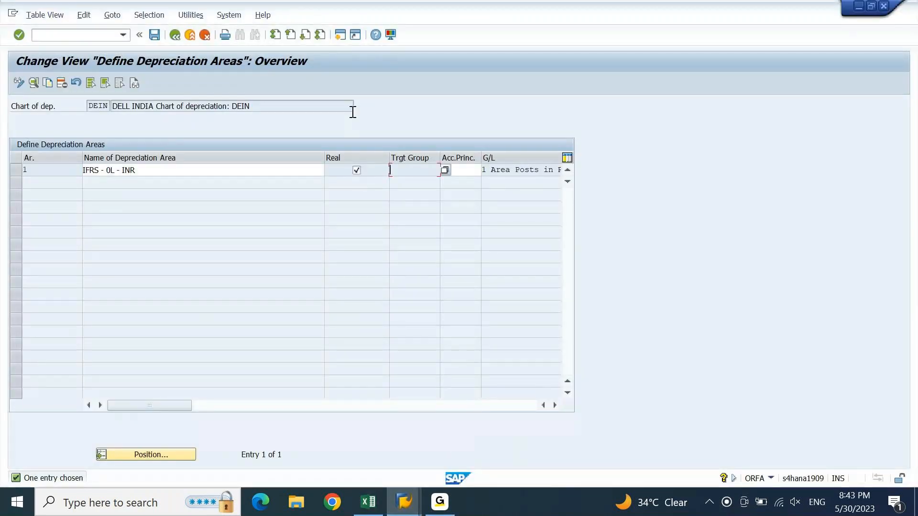
{"action": "left_click", "coordinate": [340, 38]}
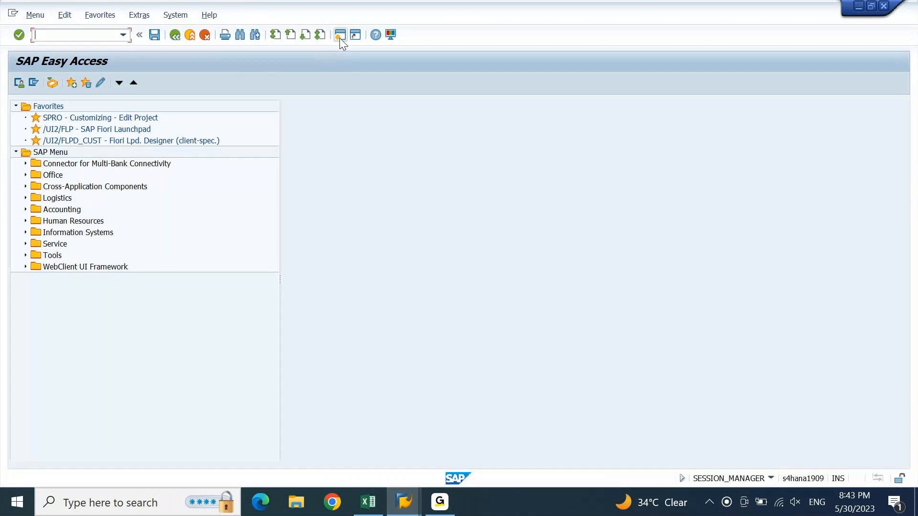
{"action": "type", "text": "F-02"}
{"action": "key", "text": "Return"}
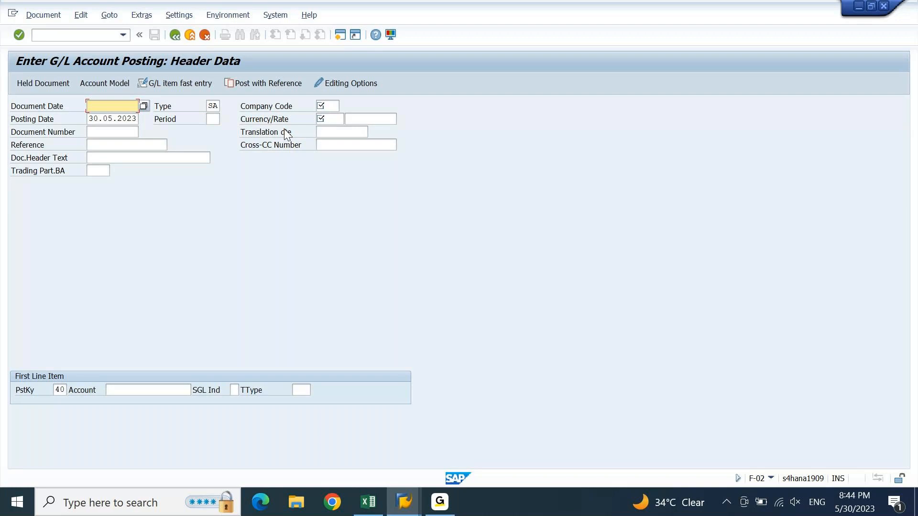
{"action": "left_click", "coordinate": [339, 35]}
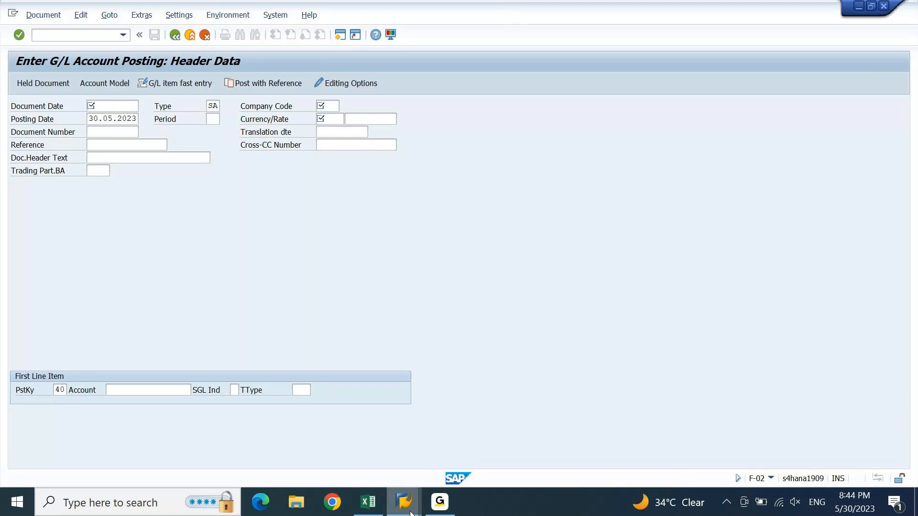
- Start the table display transaction SE16N in a new SAP session and close the extra SAP Easy Access window
{"action": "mouse_move", "coordinate": [410, 513]}
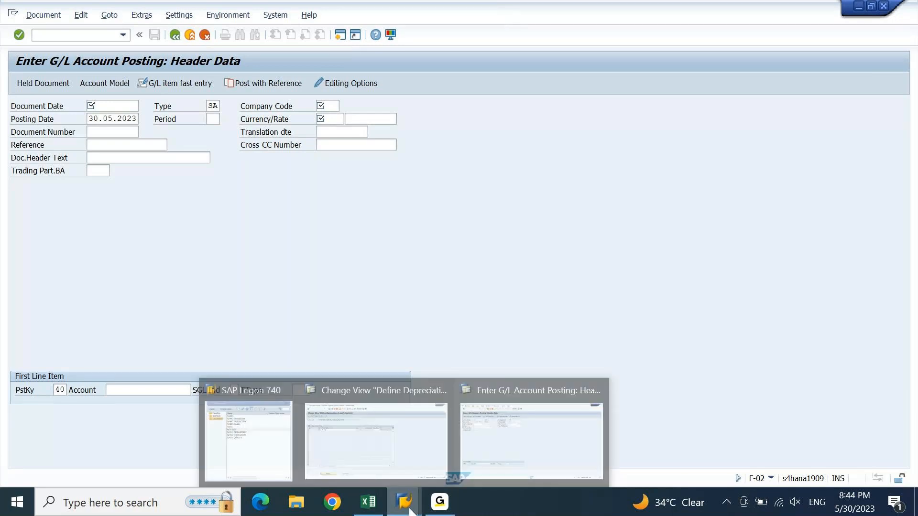
{"action": "left_click", "coordinate": [490, 475]}
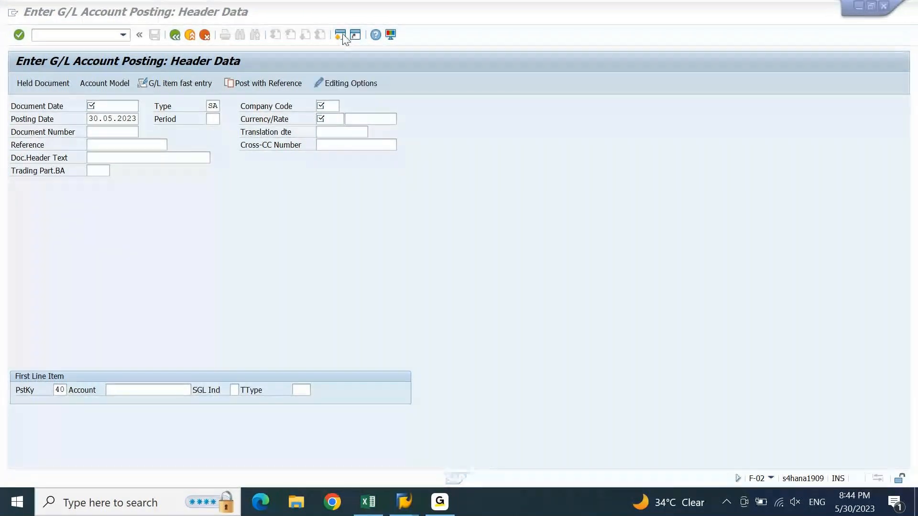
{"action": "left_click", "coordinate": [405, 505]}
{"action": "left_click", "coordinate": [519, 447]}
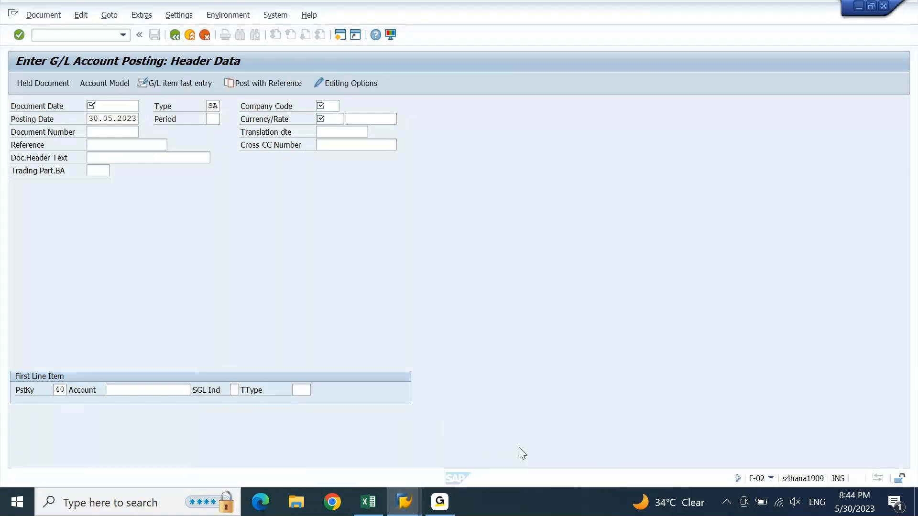
{"action": "left_click", "coordinate": [340, 35]}
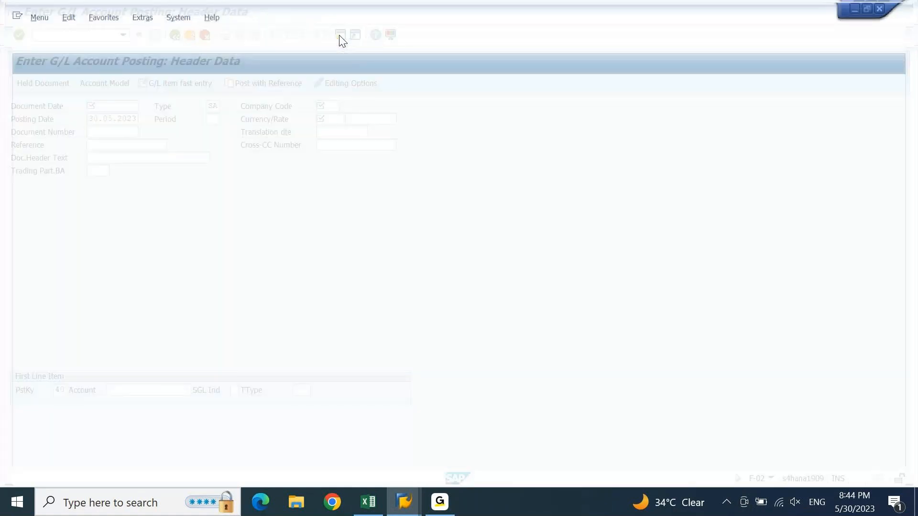
{"action": "type", "text": "SE16N"}
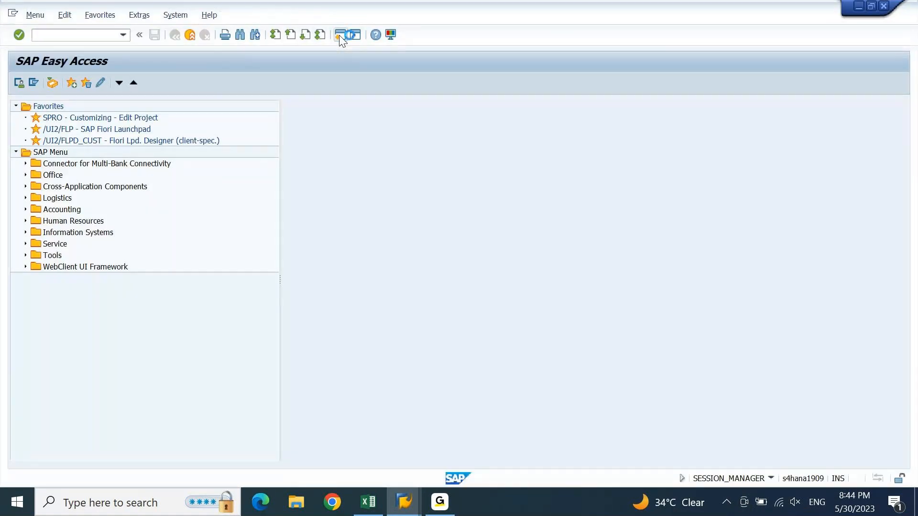
{"action": "key", "text": "Return"}
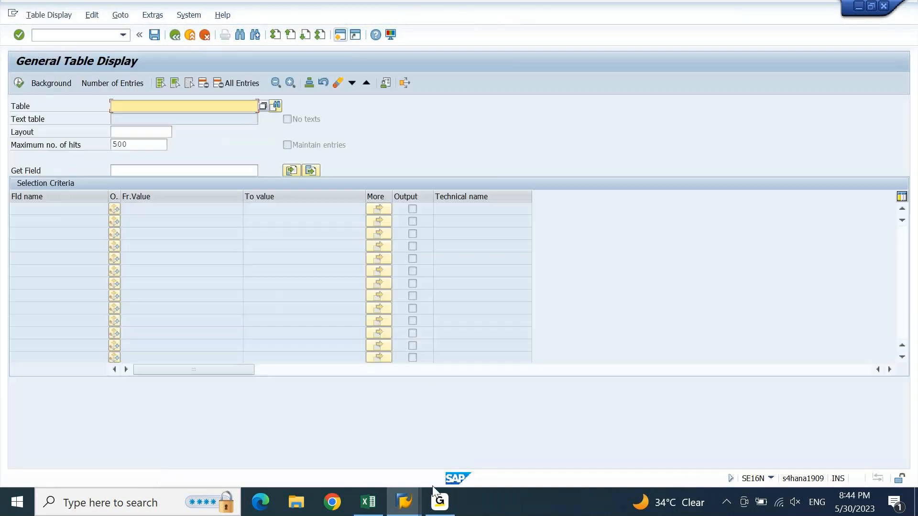
{"action": "left_click", "coordinate": [184, 106]}
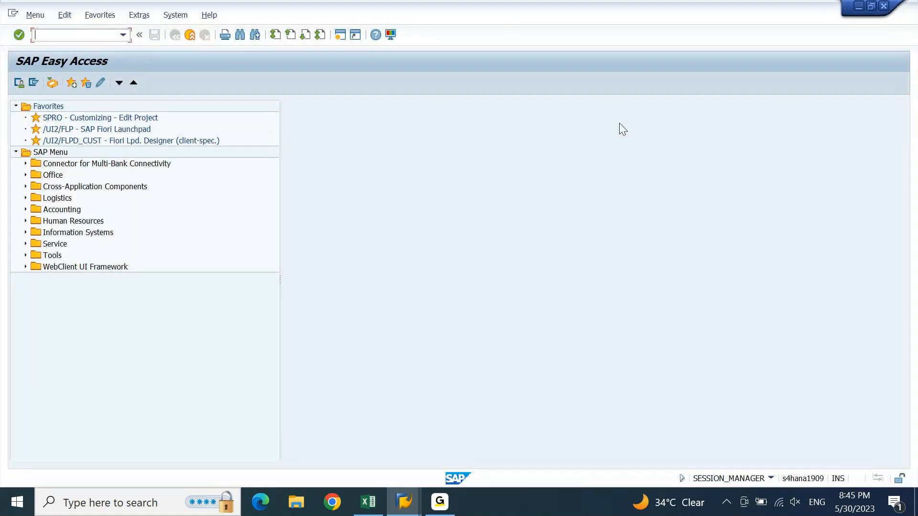
{"action": "left_click", "coordinate": [882, 7]}
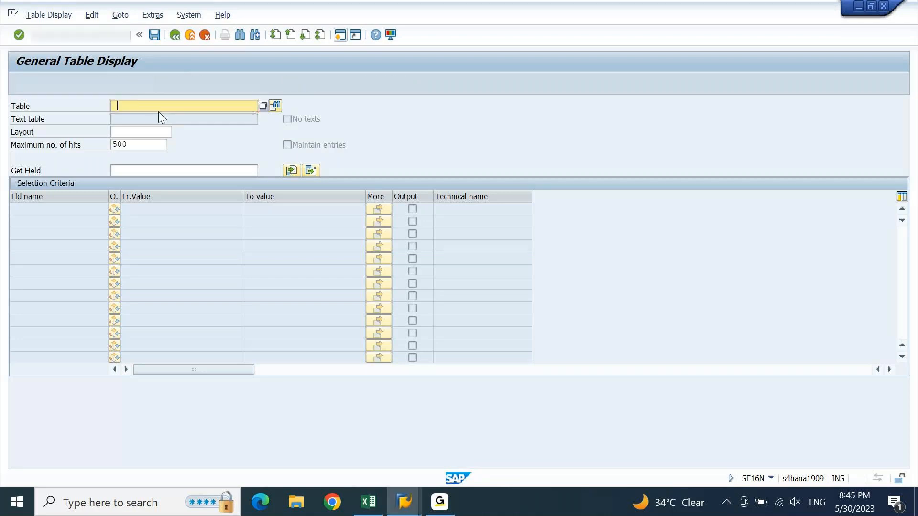
- Load the selection fields of table FINSV_F4_LDBUKRS in General Table Display
{"action": "type", "text": "FI"}
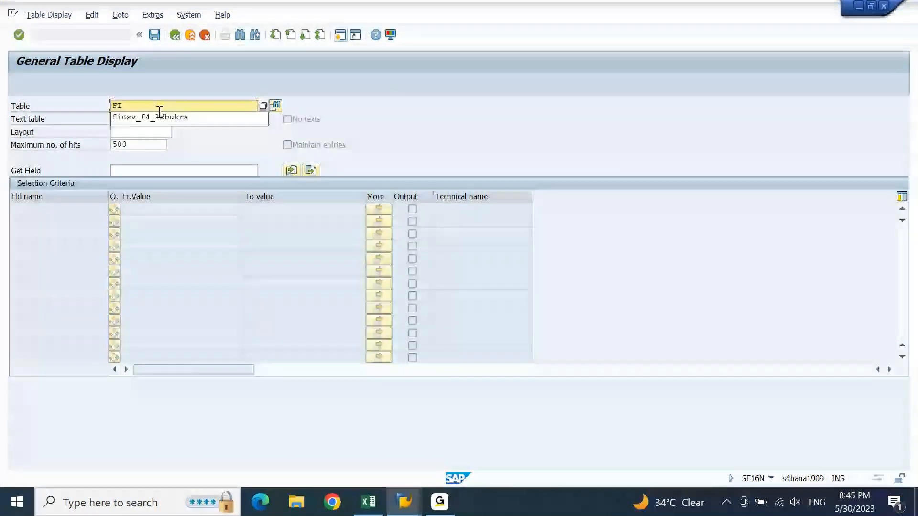
{"action": "left_click", "coordinate": [196, 119]}
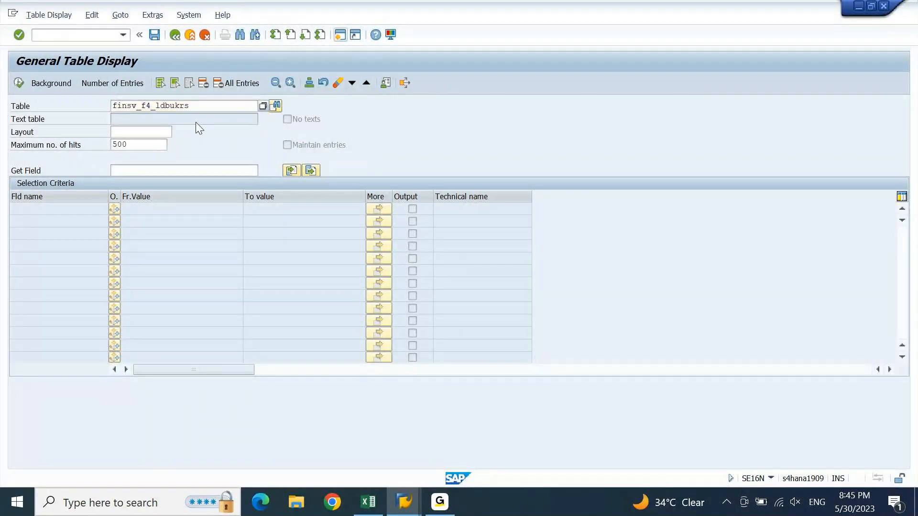
{"action": "key", "text": "Return"}
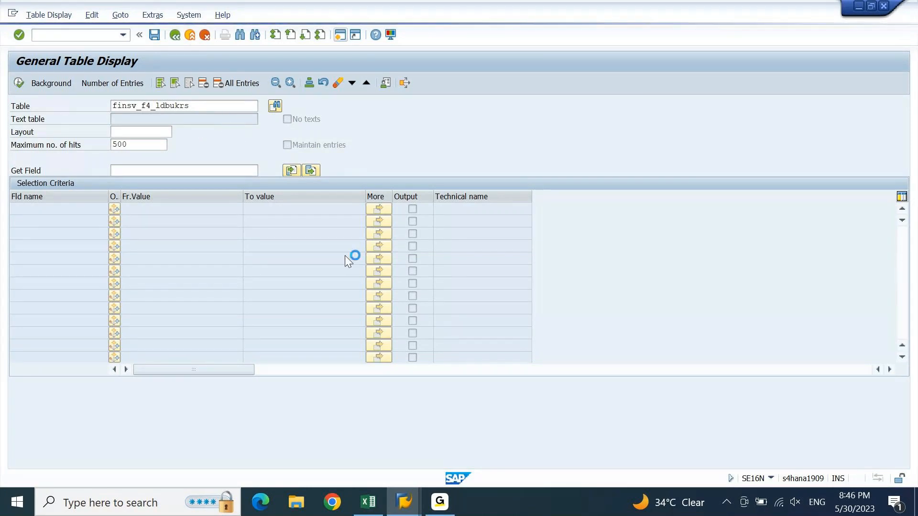
{"action": "mouse_move", "coordinate": [404, 502]}
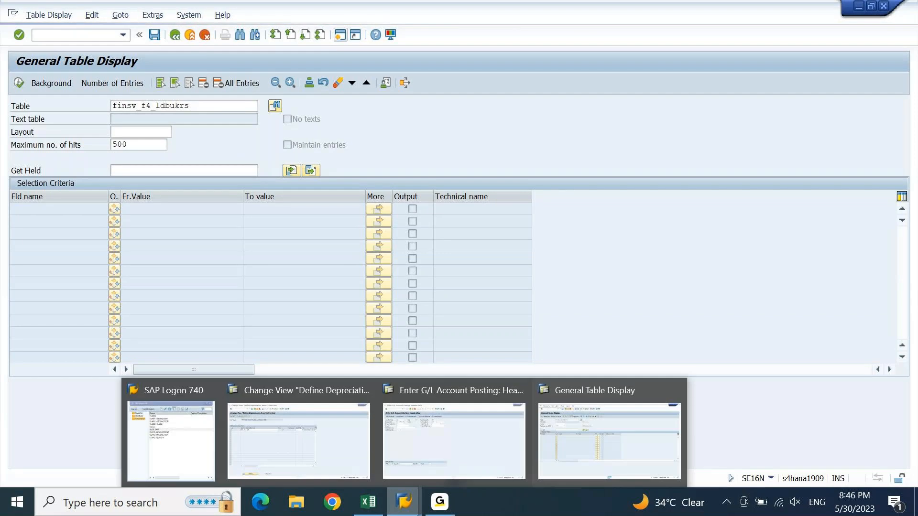
{"action": "left_click", "coordinate": [560, 421]}
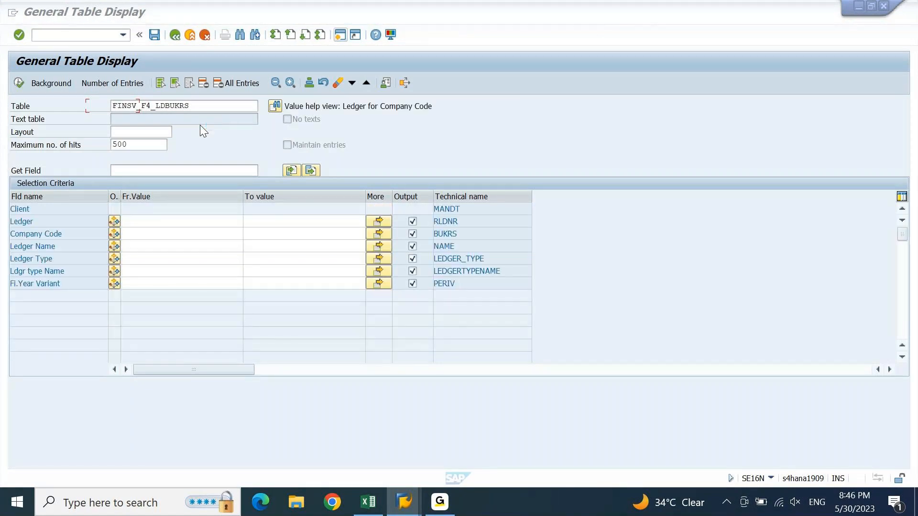
- Filter the ledger table by company code DEIN and display the matching entries
{"action": "left_click", "coordinate": [172, 234]}
{"action": "type", "text": "DEIN"}
{"action": "key", "text": "Return"}
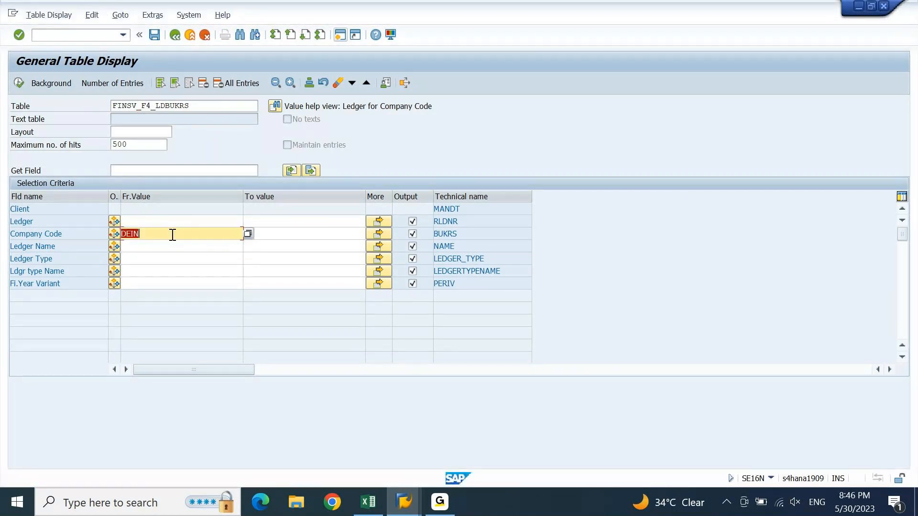
{"action": "left_click", "coordinate": [19, 83]}
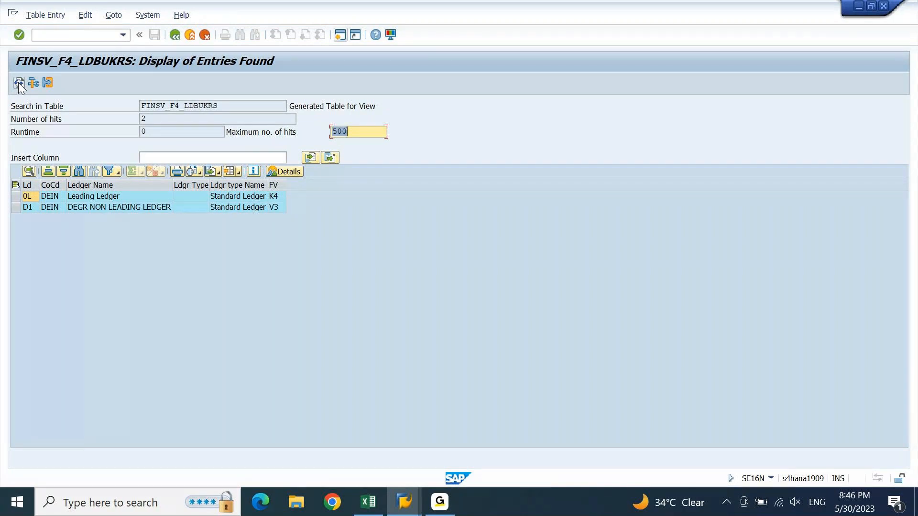
- Examine the ledgers, ledger types and fiscal year variants of DEIN, widening the FV column to show its full heading
{"action": "left_click", "coordinate": [55, 188]}
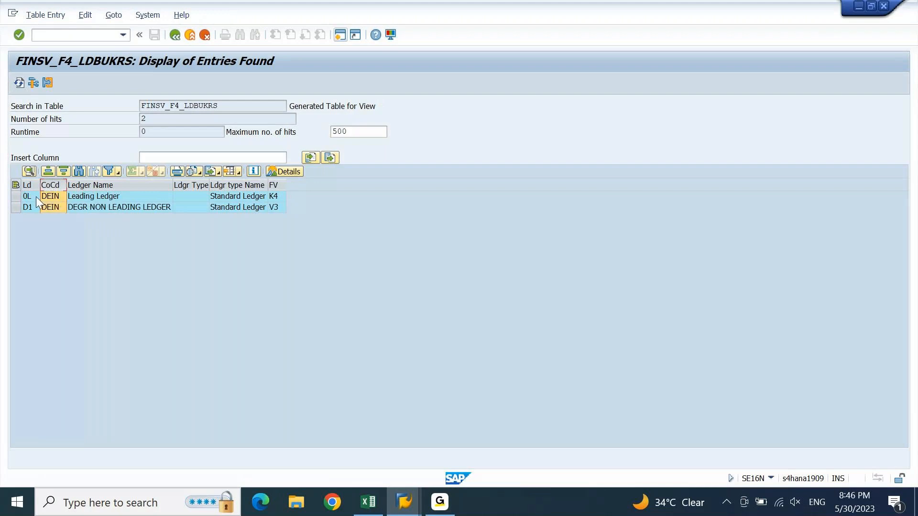
{"action": "left_click", "coordinate": [30, 208]}
{"action": "left_click", "coordinate": [239, 185]}
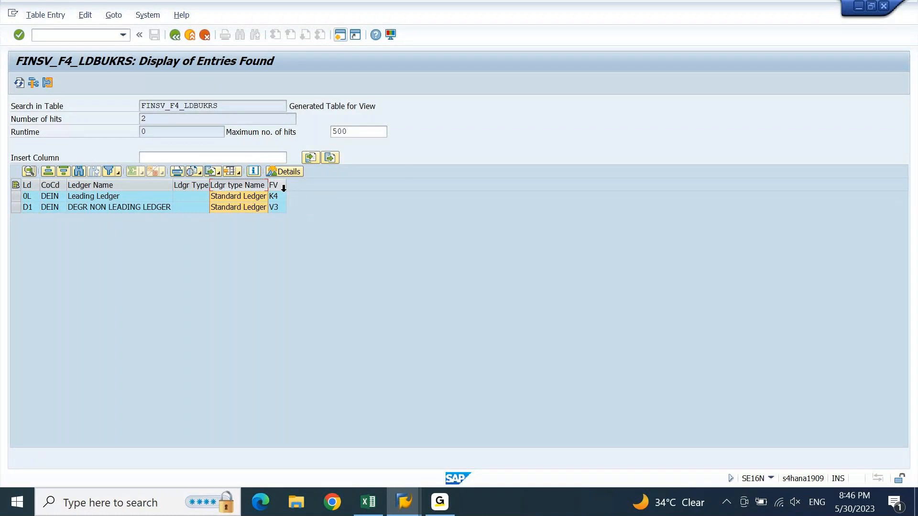
{"action": "left_click_drag", "start_coordinate": [286, 186], "coordinate": [316, 190]}
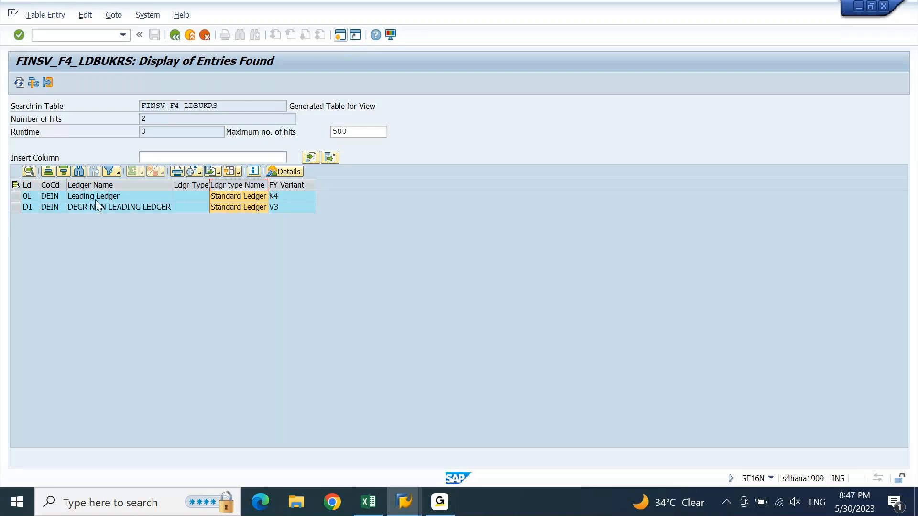
{"action": "left_click", "coordinate": [292, 197]}
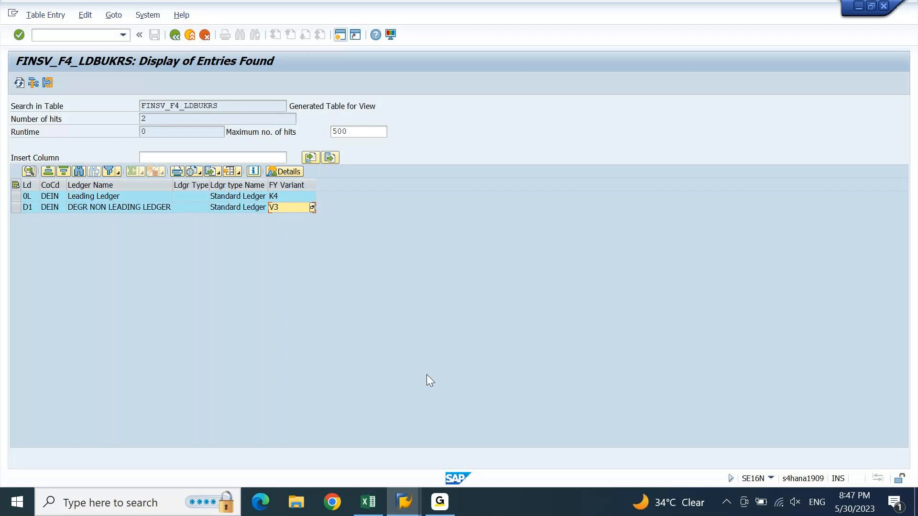
- Switch to Excel and enter the ledgers D1 for ICA, D2 for GAAP and 0L for IFRS in cells I887 to I889
{"action": "key", "text": "alt+Tab"}
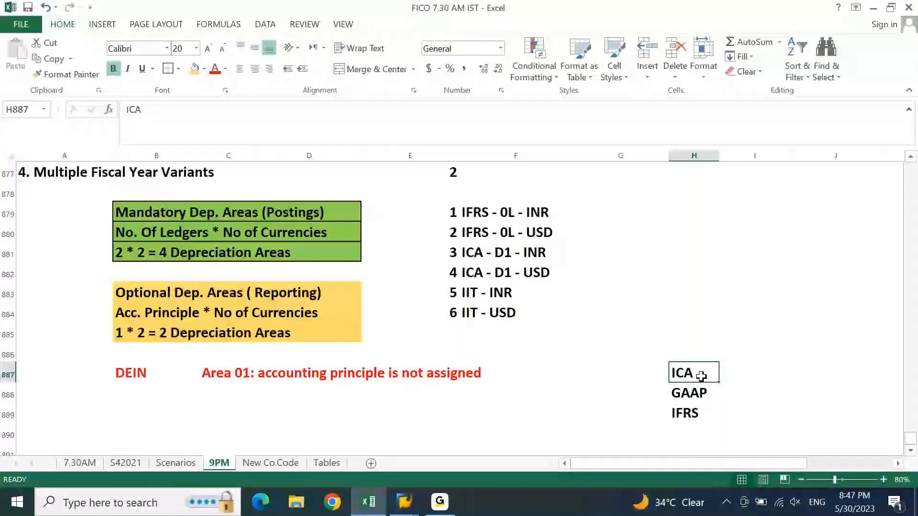
{"action": "key", "text": "Right"}
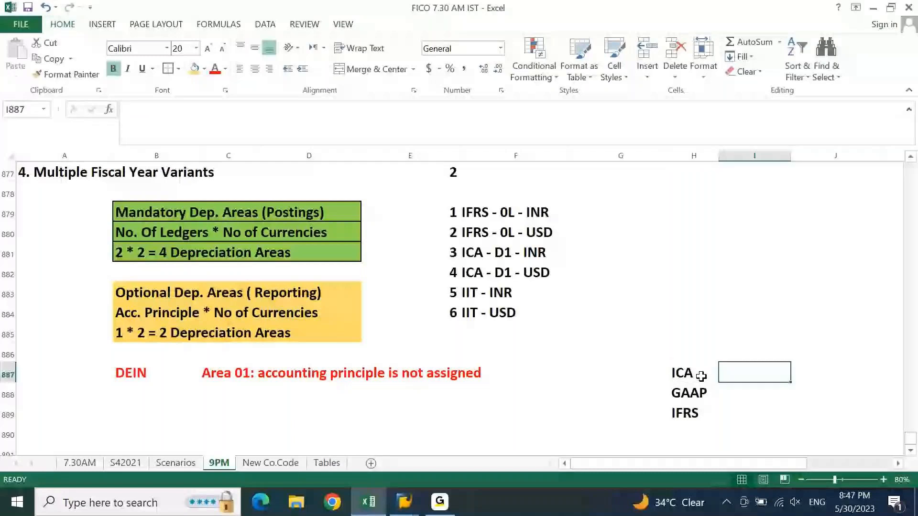
{"action": "key", "text": "Down"}
{"action": "key", "text": "Down"}
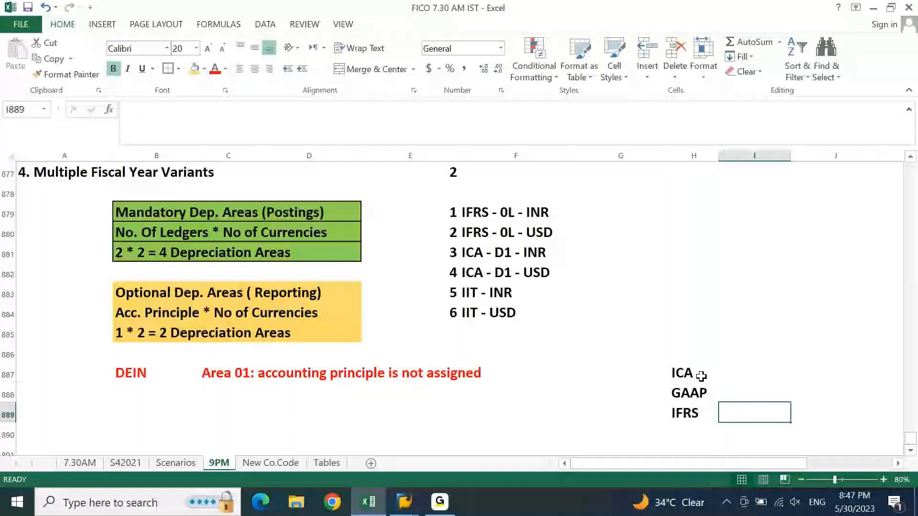
{"action": "type", "text": "0L"}
{"action": "key", "text": "Up"}
{"action": "key", "text": "Up"}
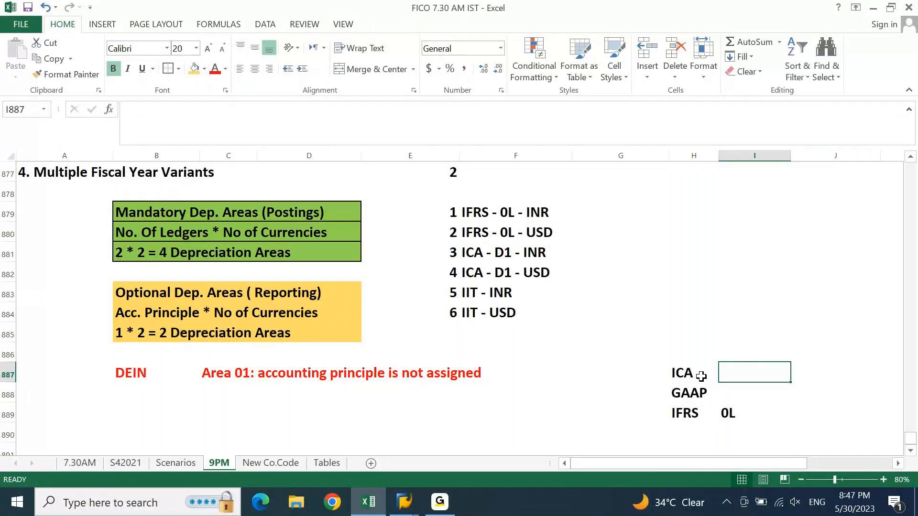
{"action": "type", "text": "D1"}
{"action": "key", "text": "Return"}
{"action": "type", "text": "D2"}
{"action": "key", "text": "Return"}
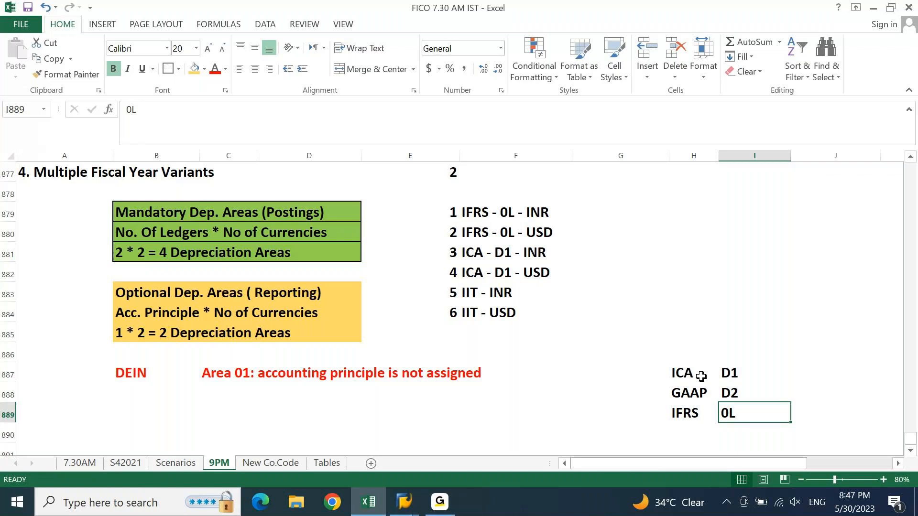
- Enter the note ANY A/C ENTRY in cell J885 and the ledger list 0L, D1, D2 in J886
{"action": "key", "text": "Right"}
{"action": "key", "text": "Right"}
{"action": "key", "text": "Up"}
{"action": "key", "text": "Up"}
{"action": "key", "text": "Up"}
{"action": "key", "text": "Up"}
{"action": "key", "text": "Left"}
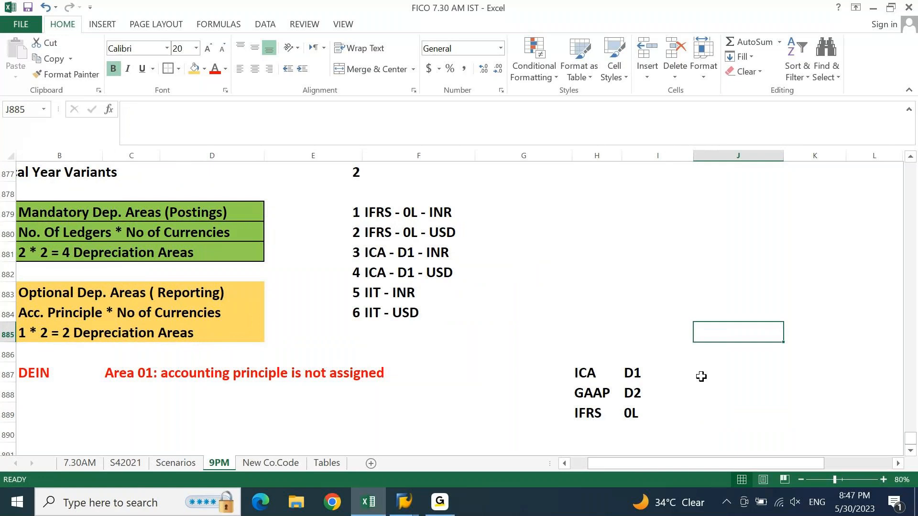
{"action": "type", "text": "ANY A/C ENTRY"}
{"action": "key", "text": "Return"}
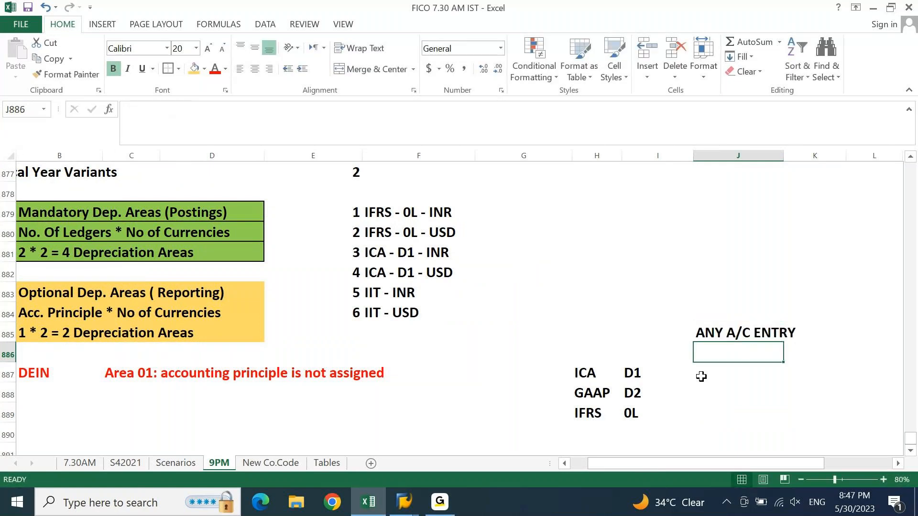
{"action": "type", "text": "D"}
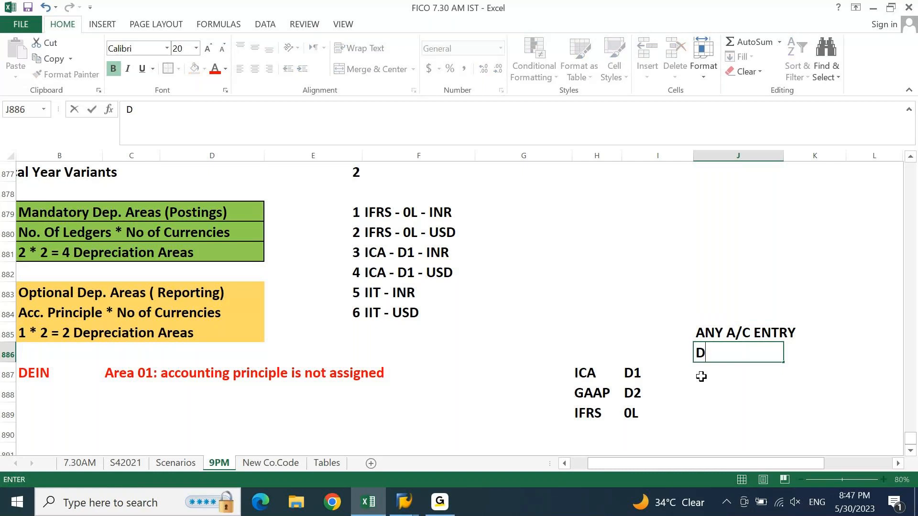
{"action": "key", "text": "BackSpace"}
{"action": "type", "text": "0L, D1, D2"}
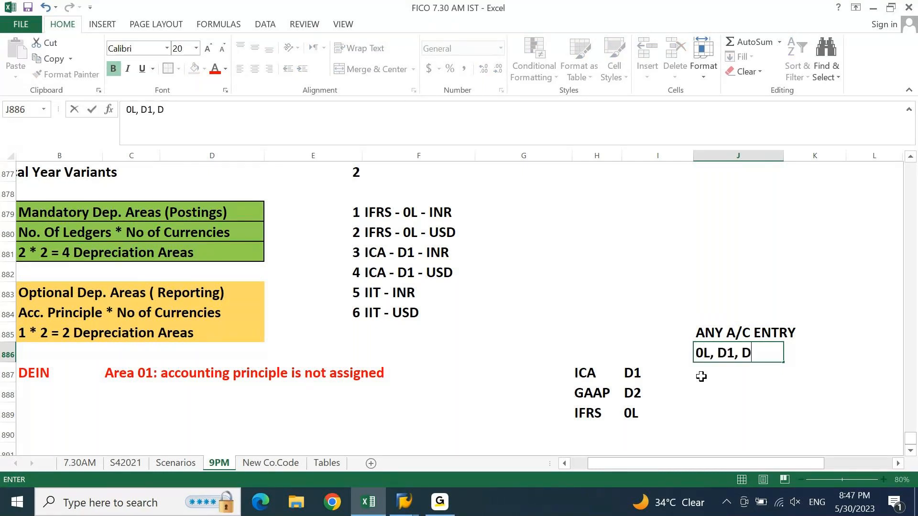
{"action": "key", "text": "Return"}
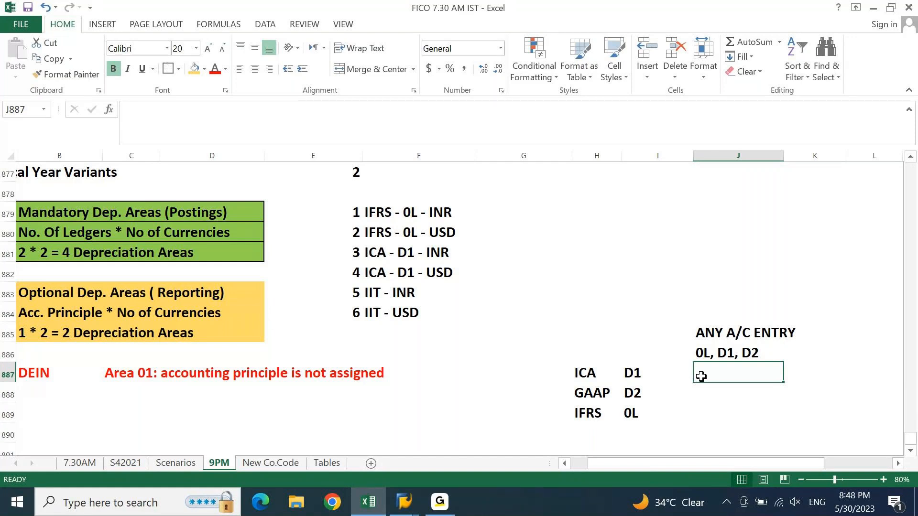
- Check the open SAP sessions, return to Excel and review the accounting principles in H887 to H889 against their ledgers
{"action": "key", "text": "alt+Tab"}
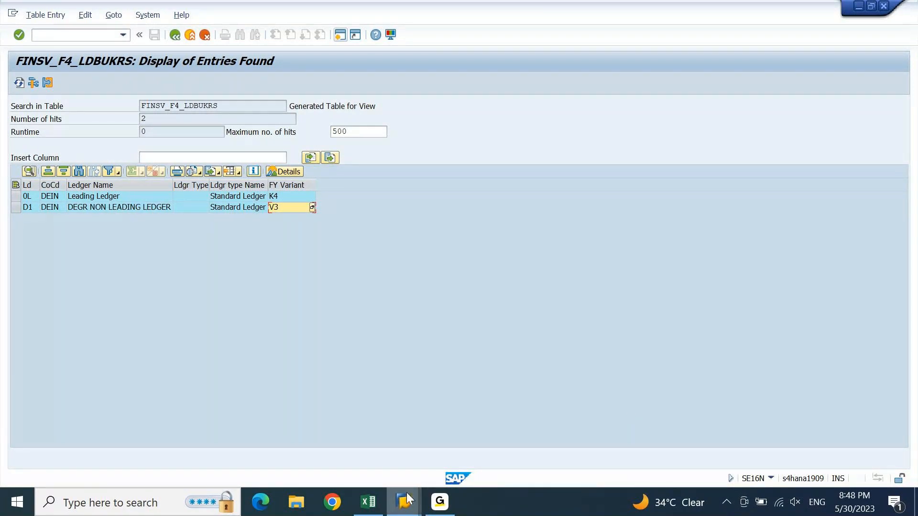
{"action": "mouse_move", "coordinate": [406, 493]}
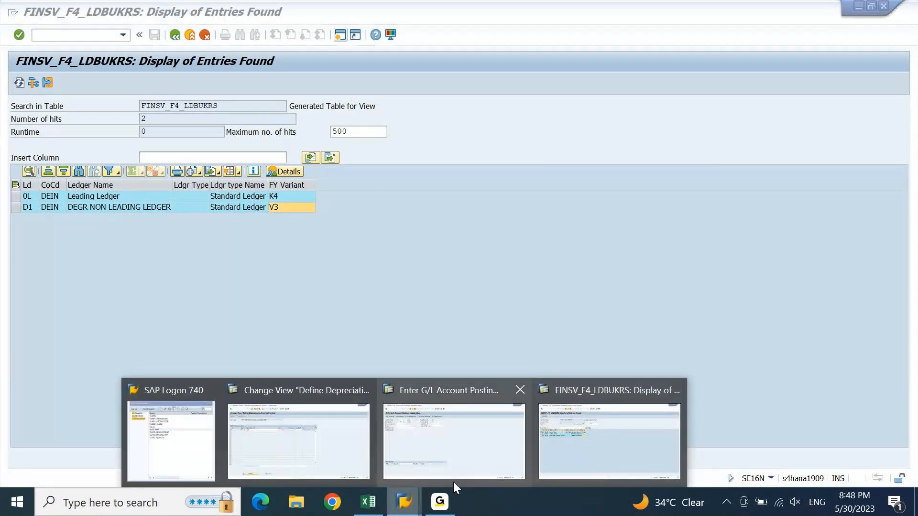
{"action": "left_click", "coordinate": [371, 513]}
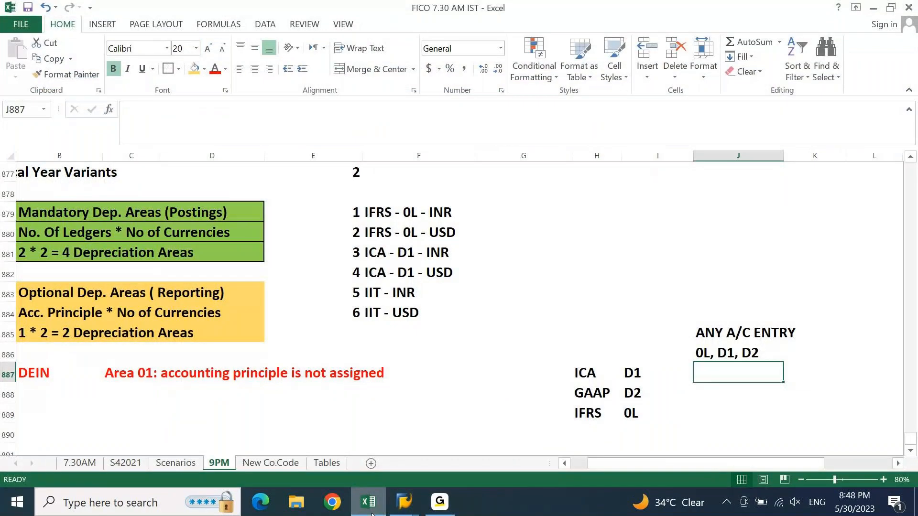
{"action": "left_click", "coordinate": [616, 371]}
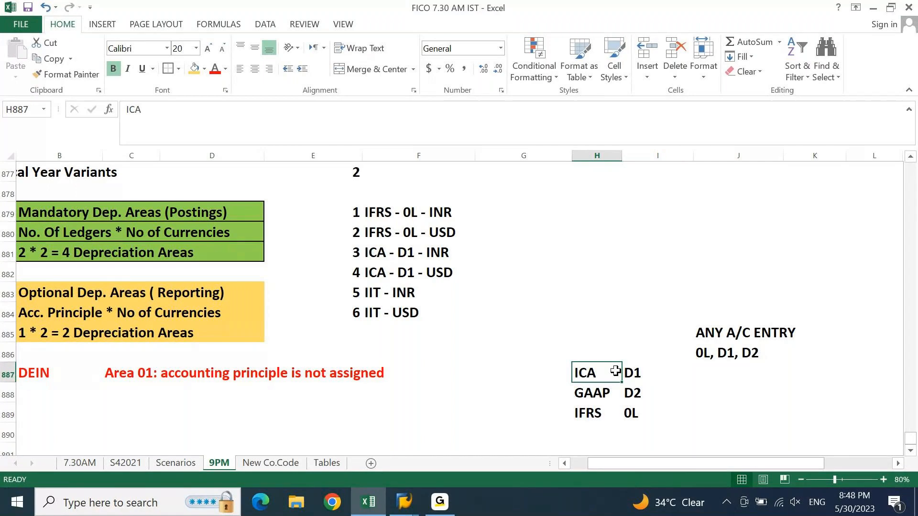
{"action": "key", "text": "shift+Down"}
{"action": "key", "text": "shift+Down"}
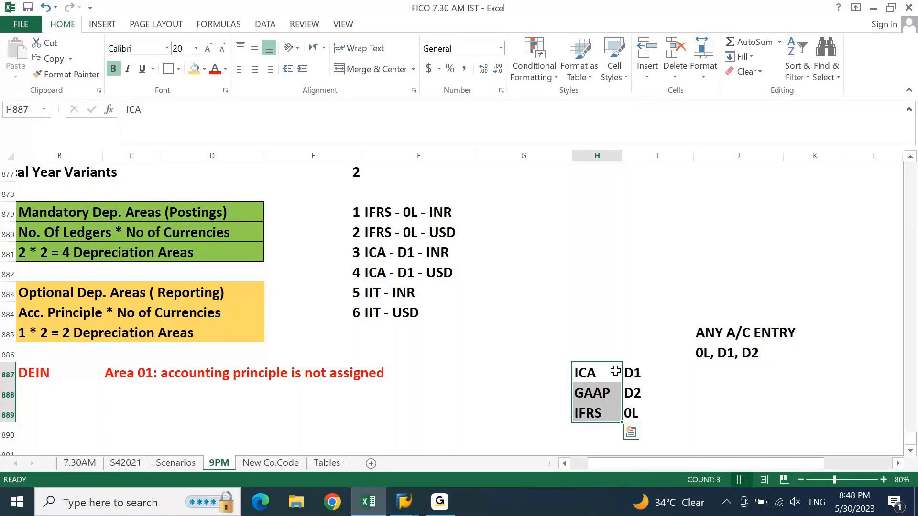
{"action": "key", "text": "Down"}
{"action": "key", "text": "Down"}
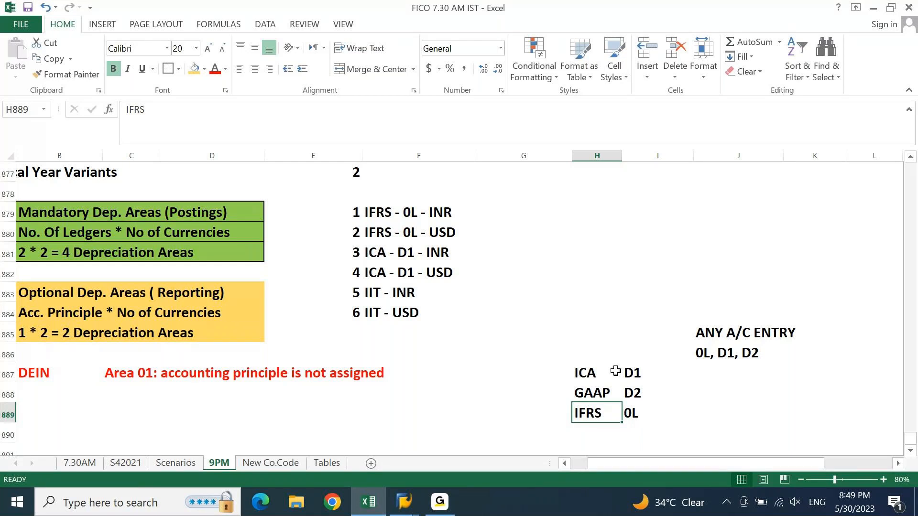
- Fill the ICA and D1 cells H887:I887 with gold
{"action": "left_click", "coordinate": [616, 372]}
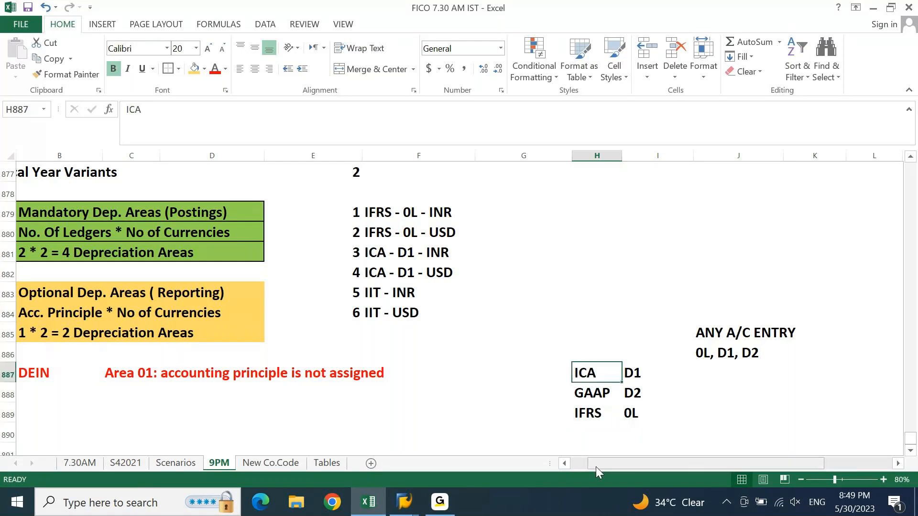
{"action": "key", "text": "Right"}
{"action": "key", "text": "Right"}
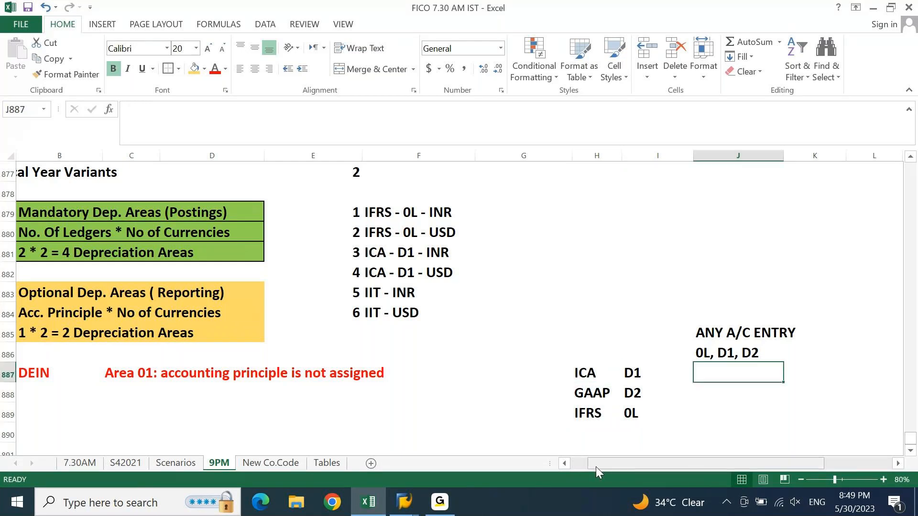
{"action": "key", "text": "Left"}
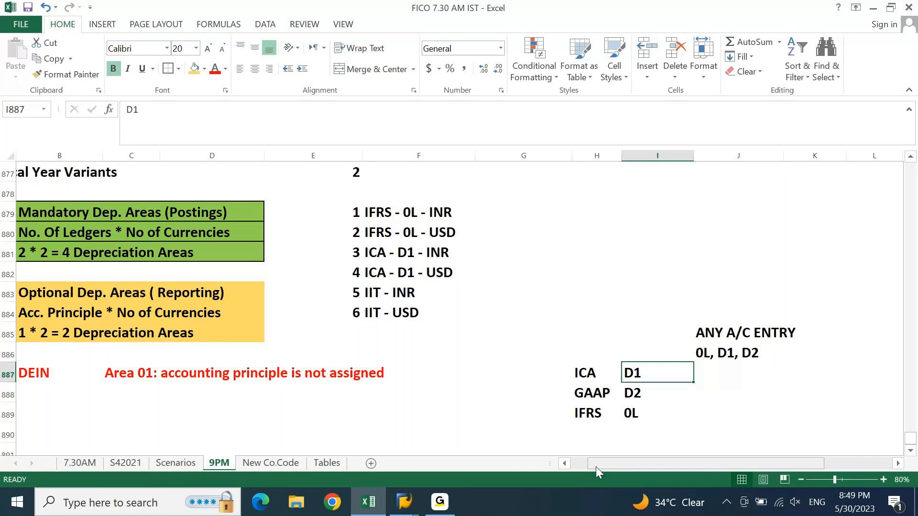
{"action": "key", "text": "Left"}
{"action": "key", "text": "shift+Right"}
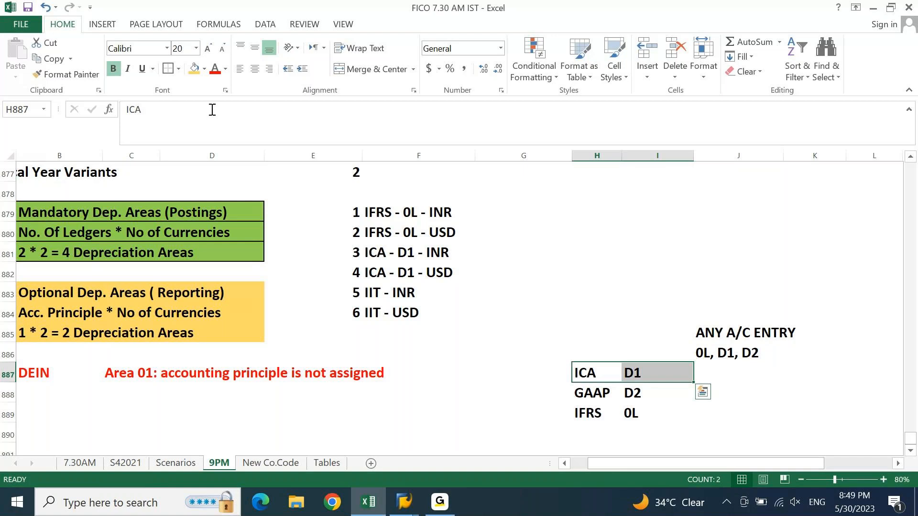
{"action": "left_click", "coordinate": [194, 68]}
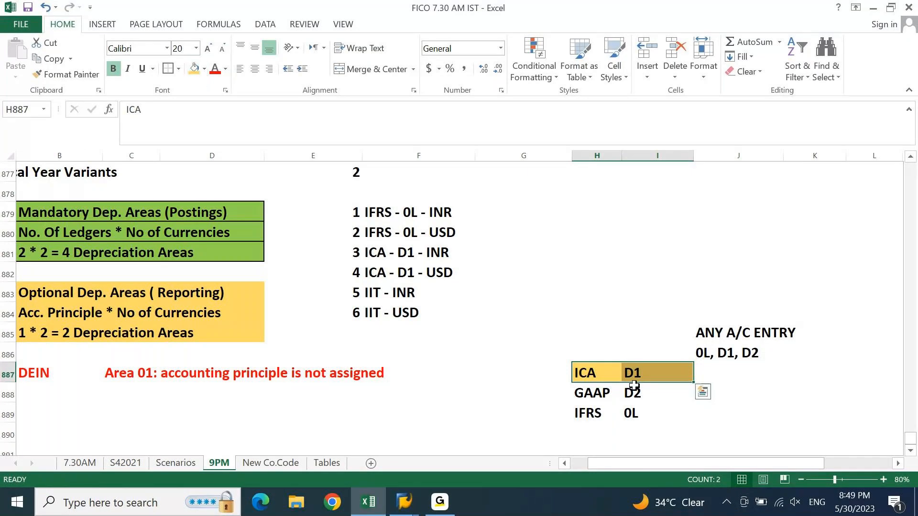
- Fill the GAAP and D2 cells H888:I888 with light green and the IFRS and 0L cells H889:I889 with light blue
{"action": "left_click_drag", "start_coordinate": [584, 394], "coordinate": [640, 393]}
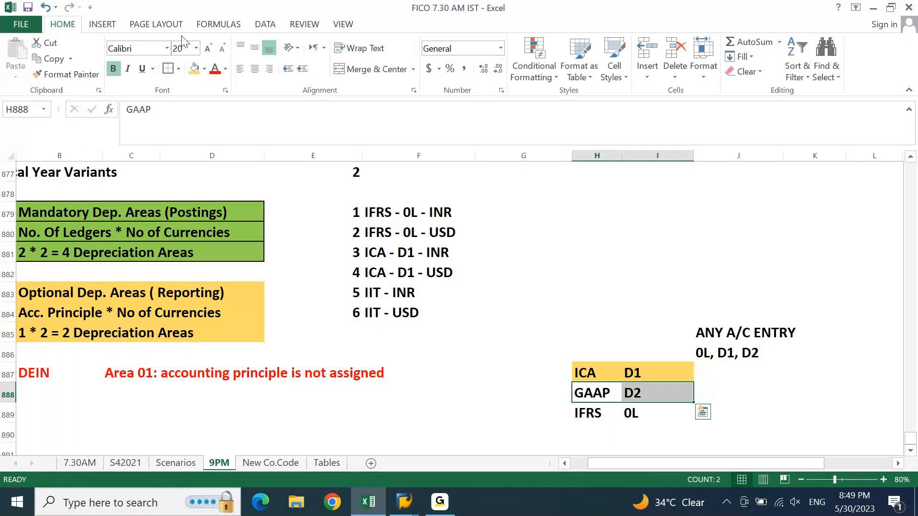
{"action": "left_click", "coordinate": [204, 70]}
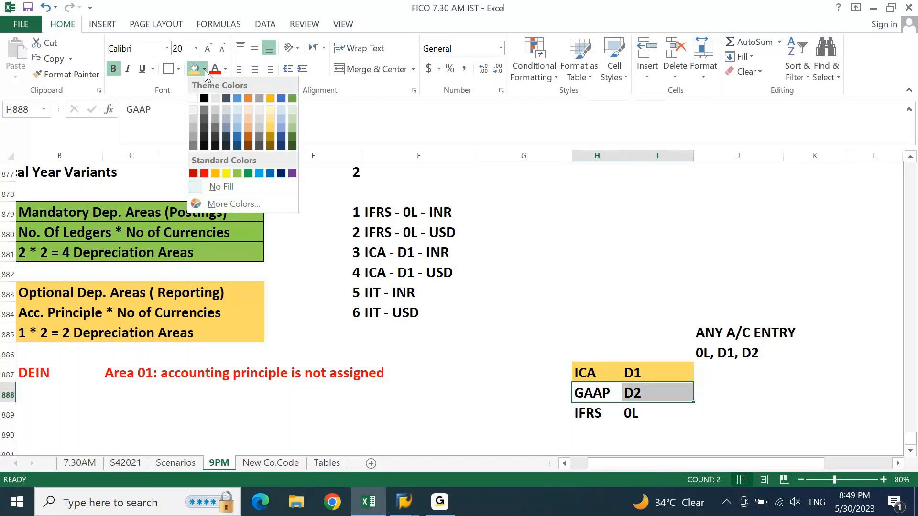
{"action": "left_click", "coordinate": [236, 172]}
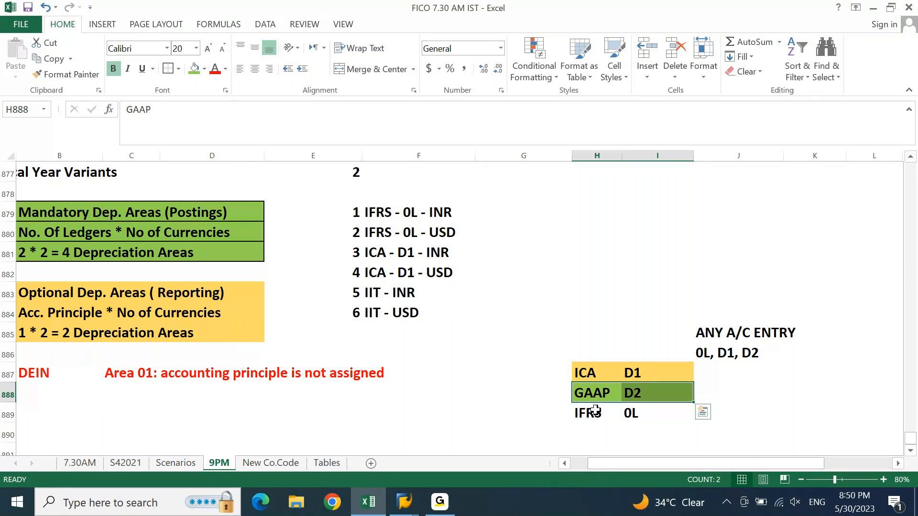
{"action": "left_click_drag", "start_coordinate": [595, 411], "coordinate": [640, 414]}
{"action": "left_click", "coordinate": [205, 69]}
{"action": "left_click", "coordinate": [259, 164]}
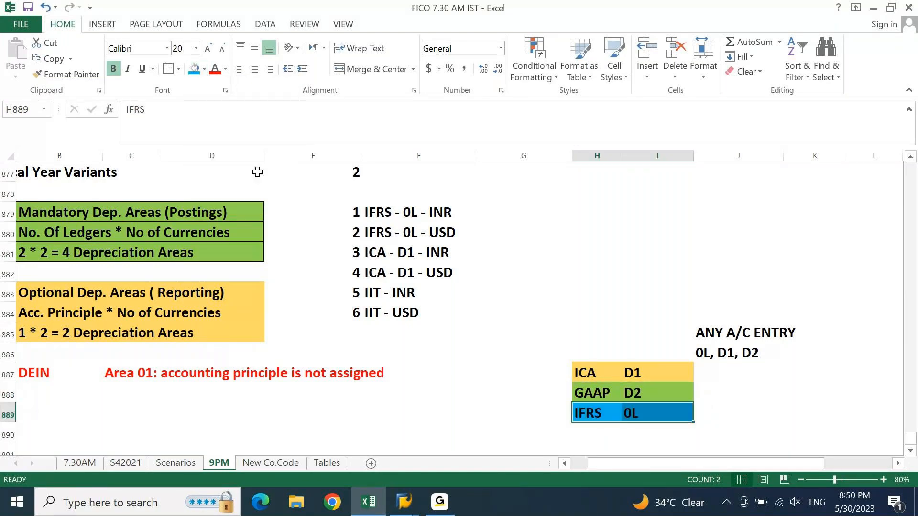
{"action": "left_click", "coordinate": [505, 238]}
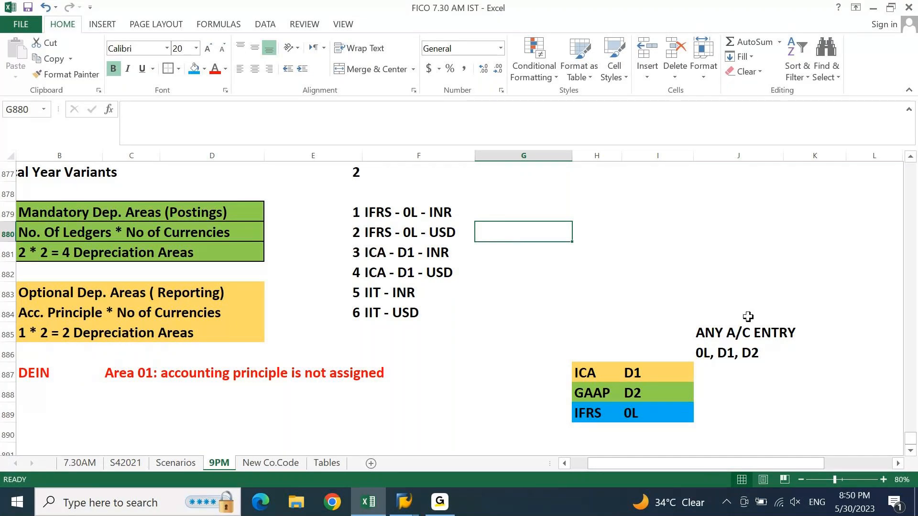
- Enter the ledger combination D1 & 0L in cell K887 and fill the cell with light blue
{"action": "left_click", "coordinate": [826, 388]}
{"action": "key", "text": "Up"}
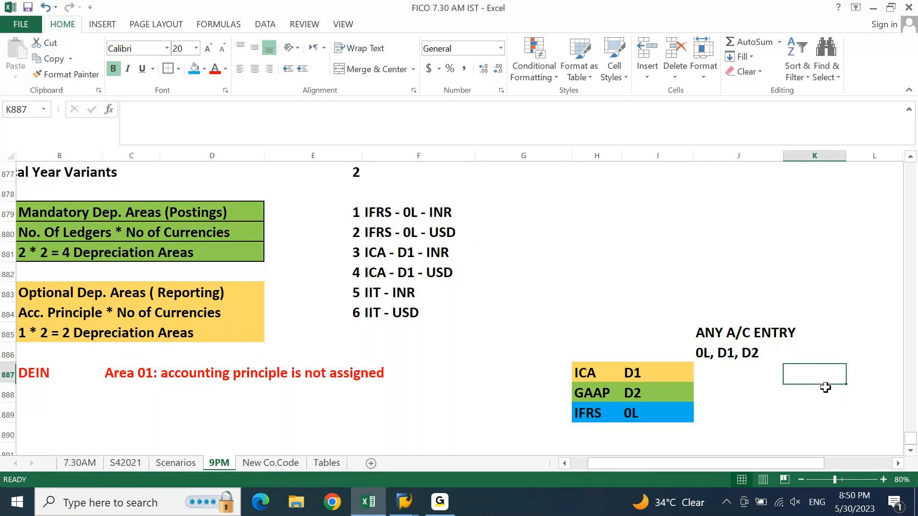
{"action": "type", "text": "d1"}
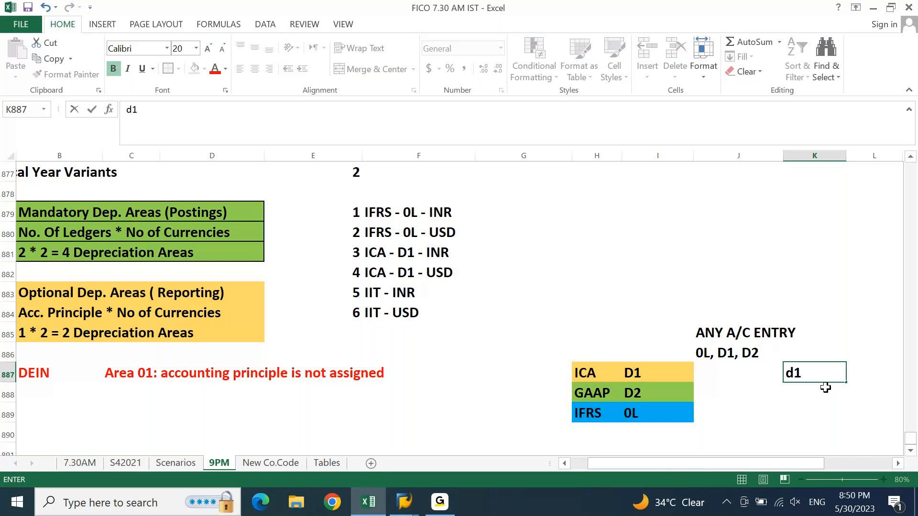
{"action": "key", "text": "Escape"}
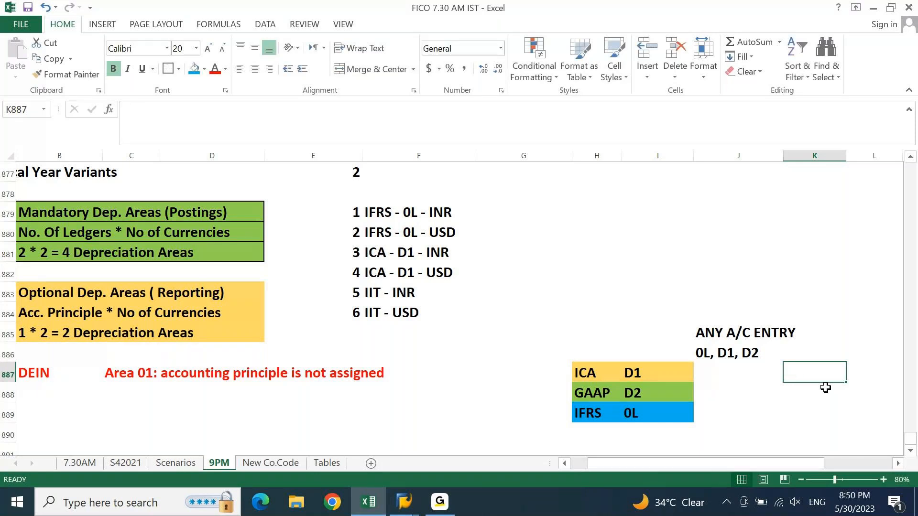
{"action": "type", "text": "D1 & 0L"}
{"action": "key", "text": "Return"}
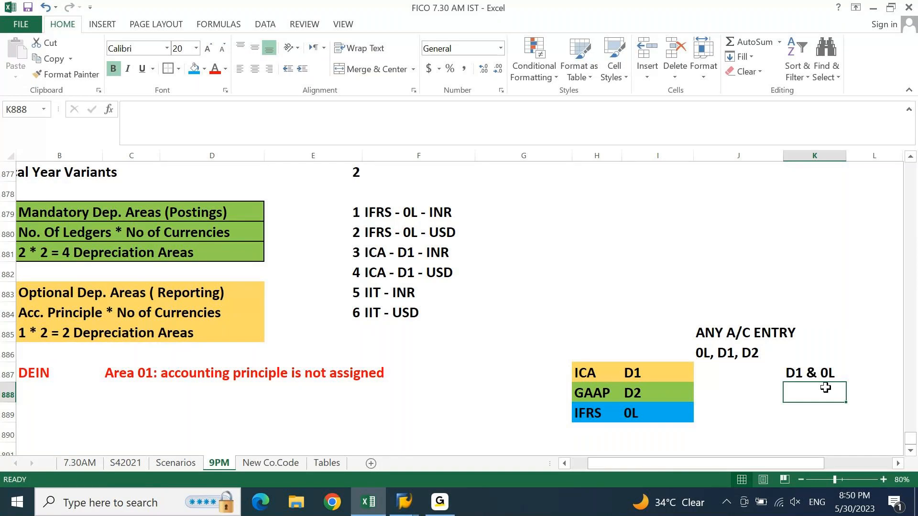
{"action": "left_click", "coordinate": [824, 376]}
{"action": "left_click", "coordinate": [193, 72]}
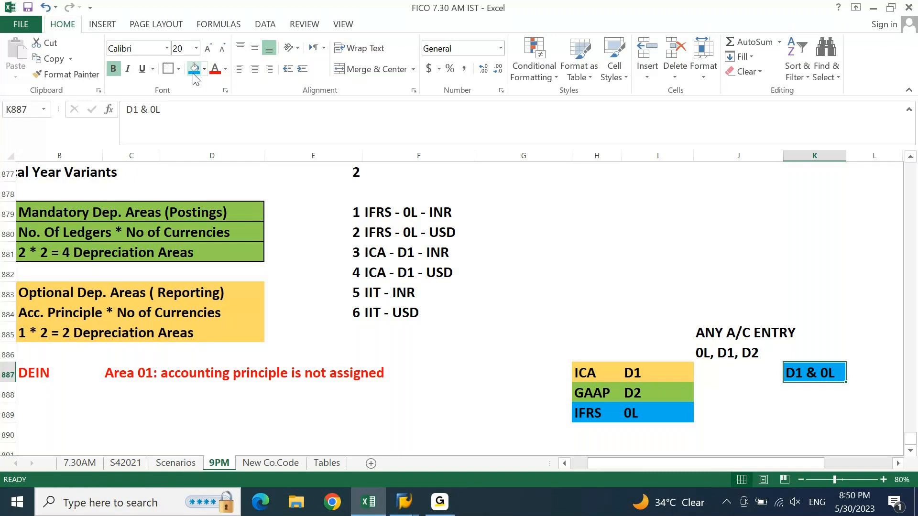
- Enter the ledger combination D1 & D2 in cell K888 and fill the cell with dark orange
{"action": "key", "text": "Return"}
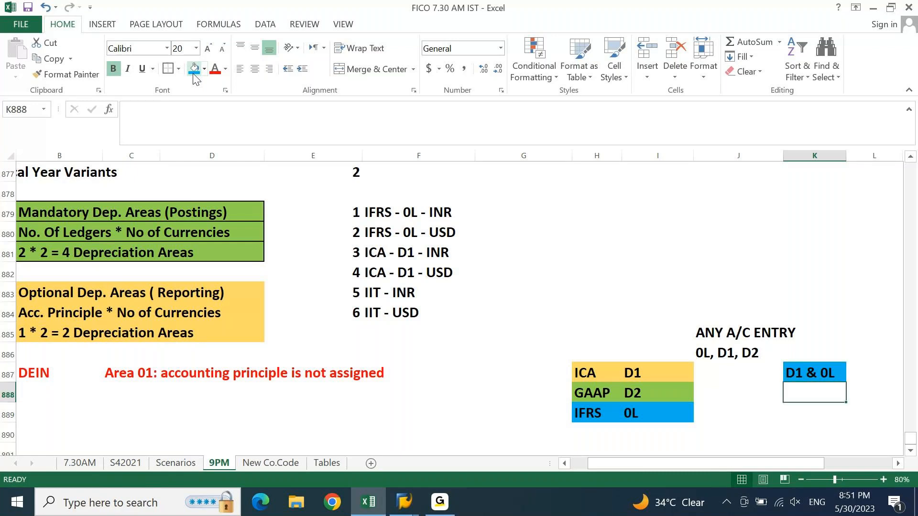
{"action": "type", "text": "D1 & d2"}
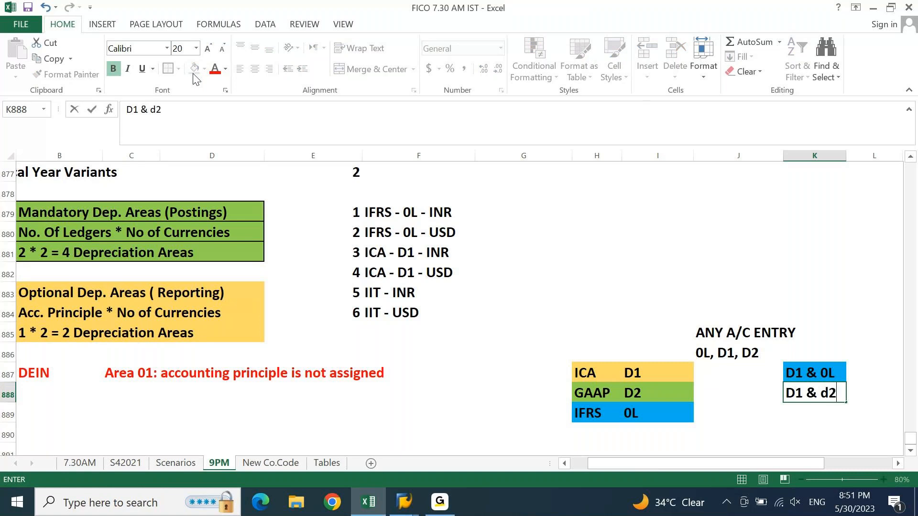
{"action": "key", "text": "BackSpace"}
{"action": "key", "text": "BackSpace"}
{"action": "type", "text": "D2"}
{"action": "key", "text": "ctrl+Return"}
{"action": "left_click", "coordinate": [204, 70]}
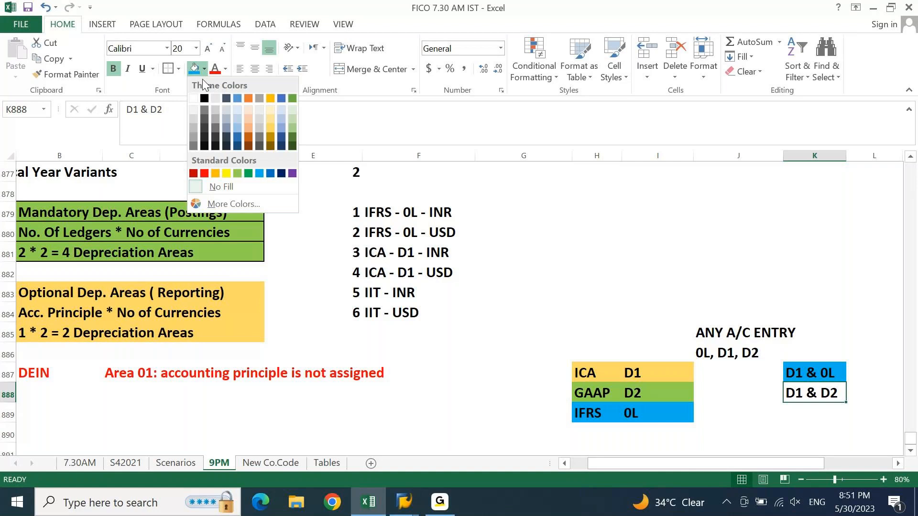
{"action": "left_click", "coordinate": [249, 135]}
- Enter the ledger combination 0L & D2 in cell K889 and fill the cell with light gold
{"action": "key", "text": "Return"}
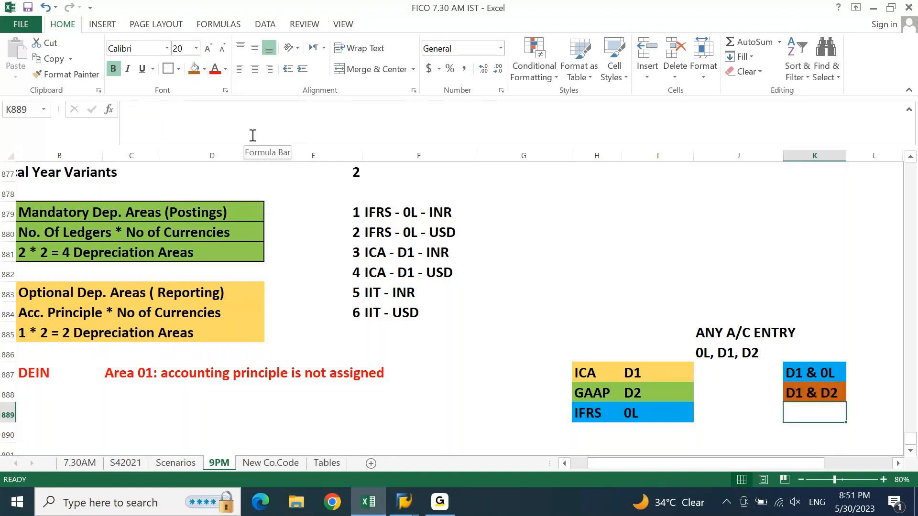
{"action": "type", "text": "0"}
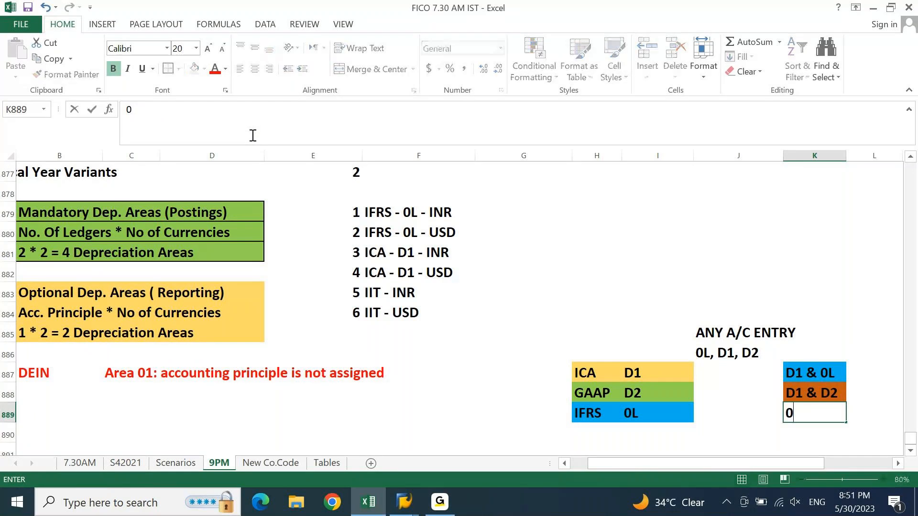
{"action": "type", "text": "L & D2"}
{"action": "key", "text": "ctrl+Return"}
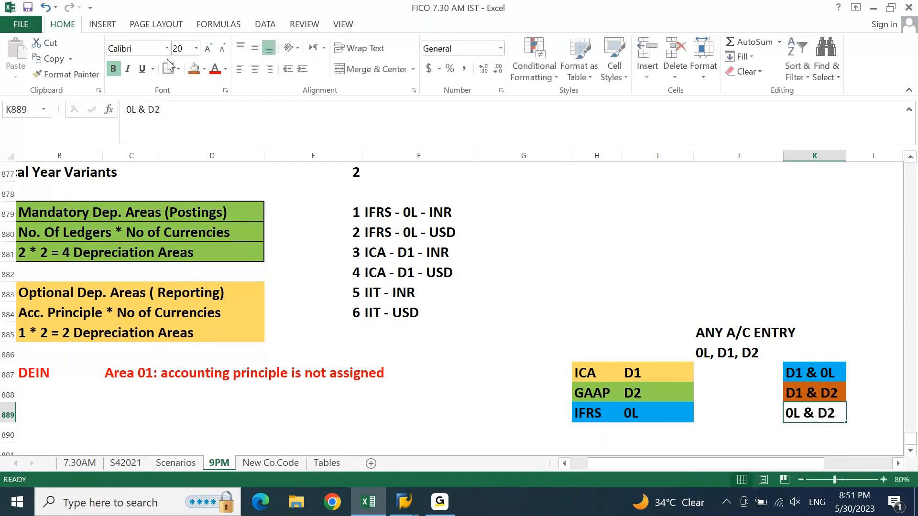
{"action": "left_click", "coordinate": [204, 70]}
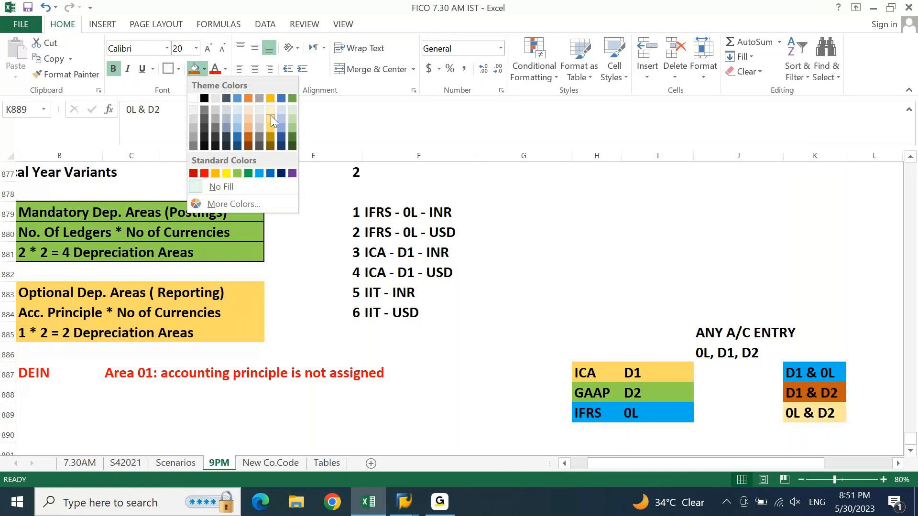
{"action": "left_click", "coordinate": [270, 116]}
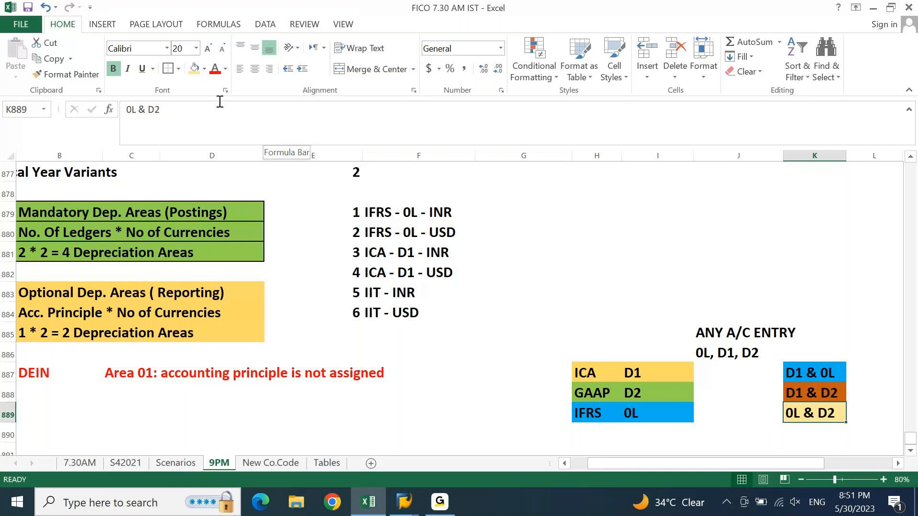
- Enter the heading LEDGER SPECIFIC POSTINGS in cell I883 and put an outside border around H883:K889
{"action": "left_click", "coordinate": [655, 302]}
{"action": "type", "text": "LEDGER SPECIFIC POST"}
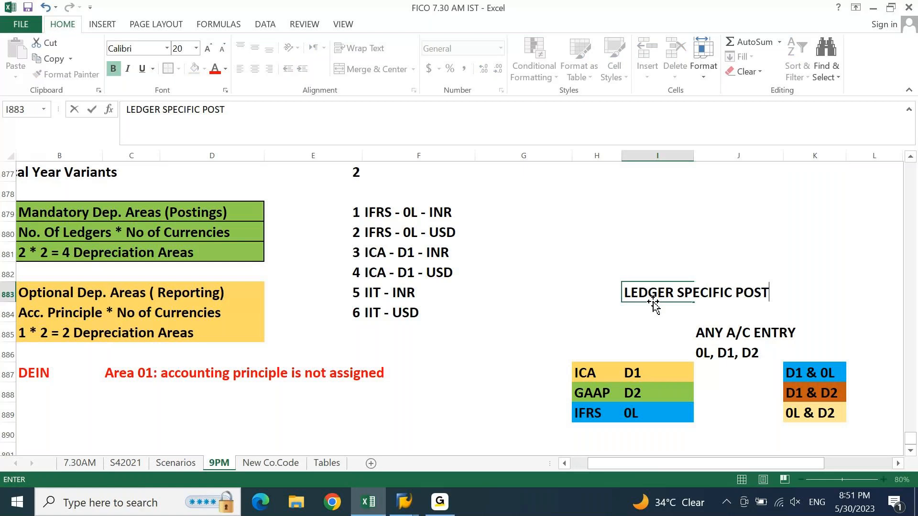
{"action": "type", "text": "INGS"}
{"action": "left_click_drag", "start_coordinate": [598, 292], "coordinate": [829, 420]}
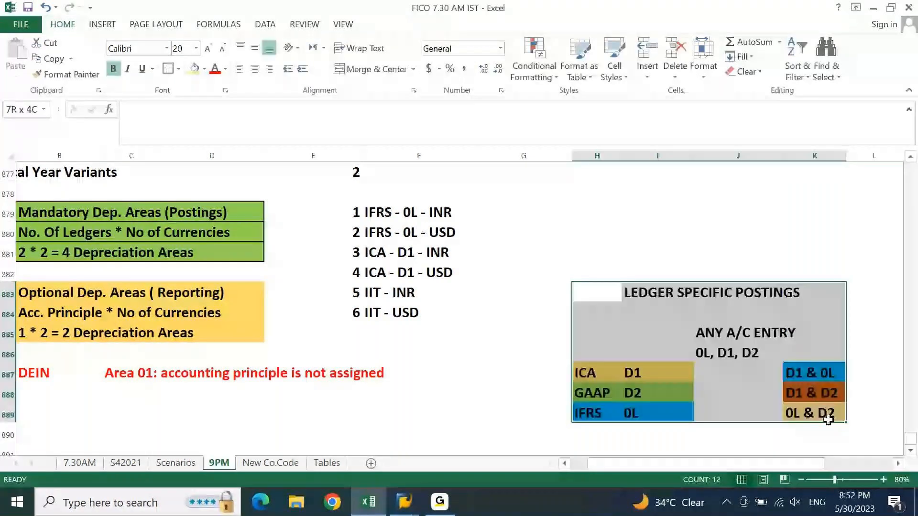
{"action": "left_click", "coordinate": [606, 227]}
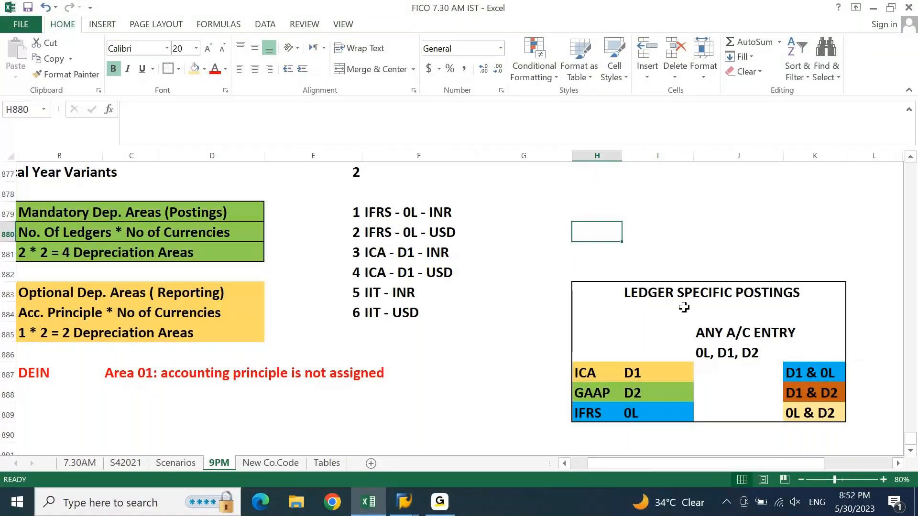
- Review the ledger combinations in column K against the single ledger D1 assigned to ICA
{"action": "left_click", "coordinate": [803, 385]}
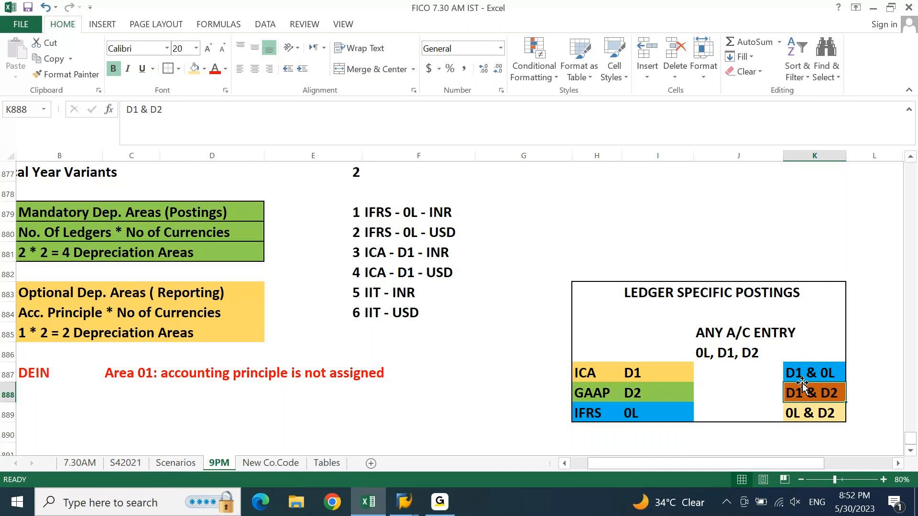
{"action": "left_click", "coordinate": [657, 383]}
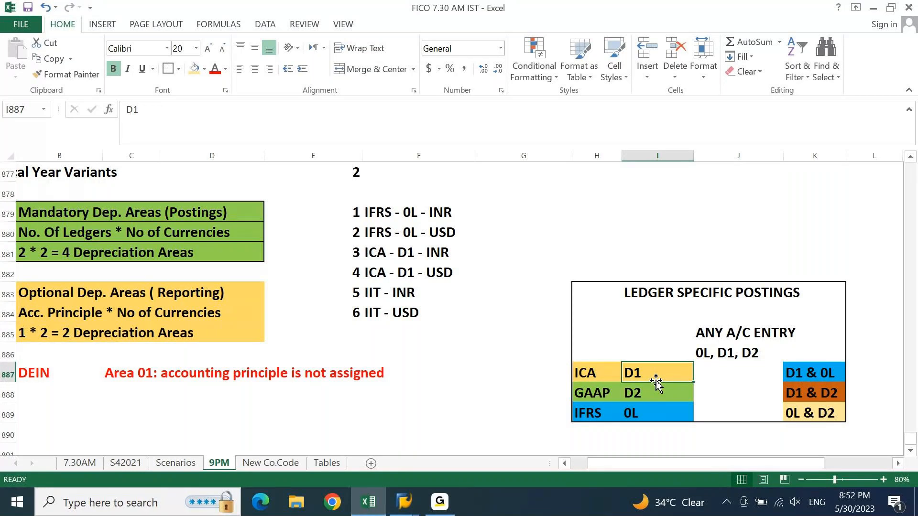
{"action": "left_click", "coordinate": [821, 376]}
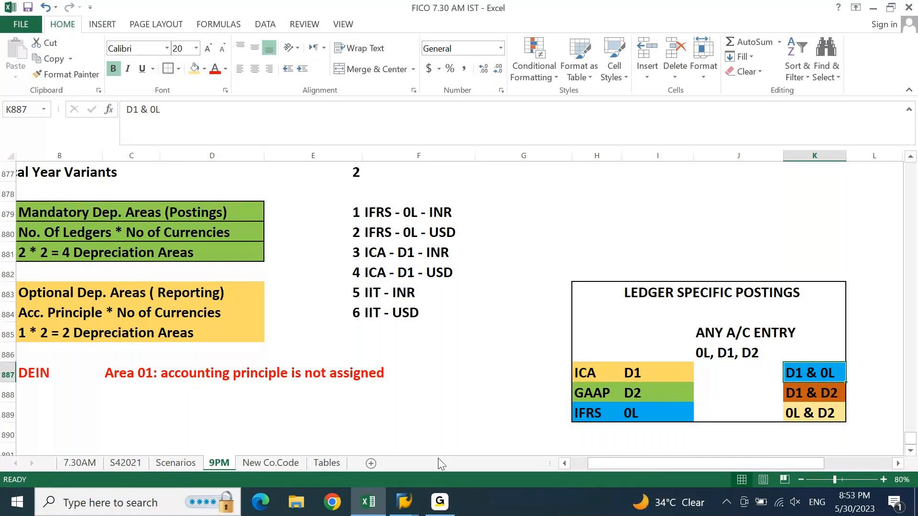
- Switch to the SAP G/L account posting session, open transaction FB01L and examine its Ledger Grp field
{"action": "left_click", "coordinate": [410, 491]}
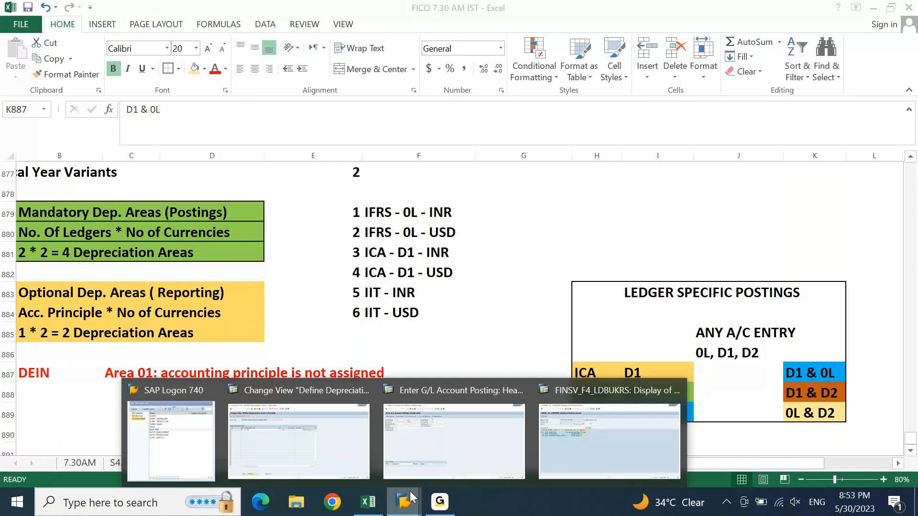
{"action": "left_click", "coordinate": [483, 443]}
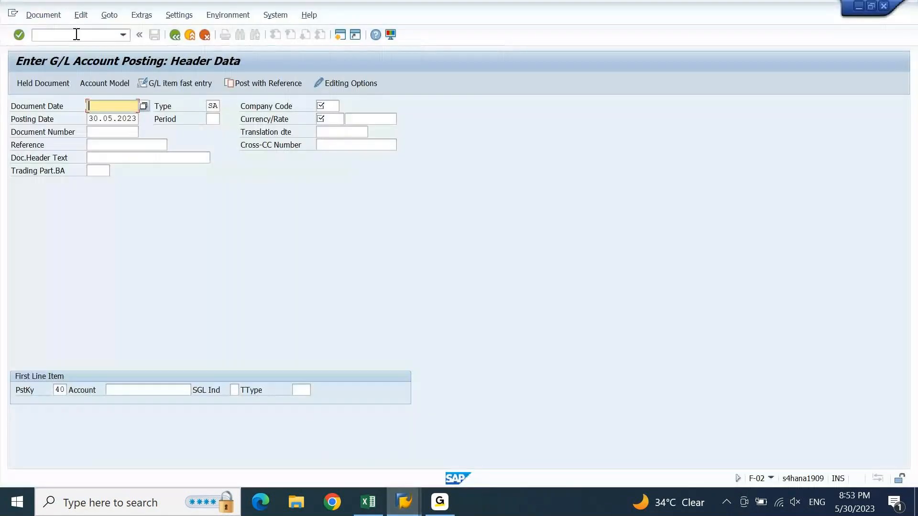
{"action": "left_click", "coordinate": [76, 39]}
{"action": "type", "text": "/NF"}
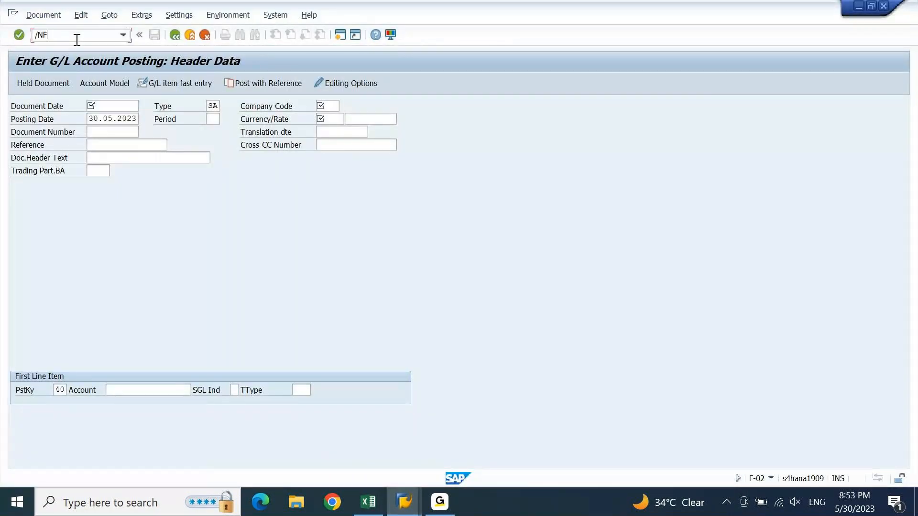
{"action": "type", "text": "B01L"}
{"action": "key", "text": "Return"}
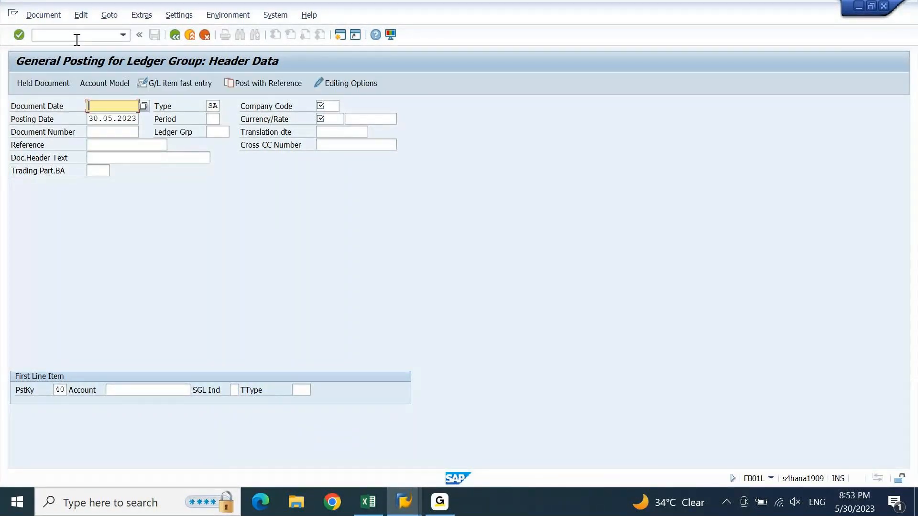
{"action": "left_click", "coordinate": [213, 131]}
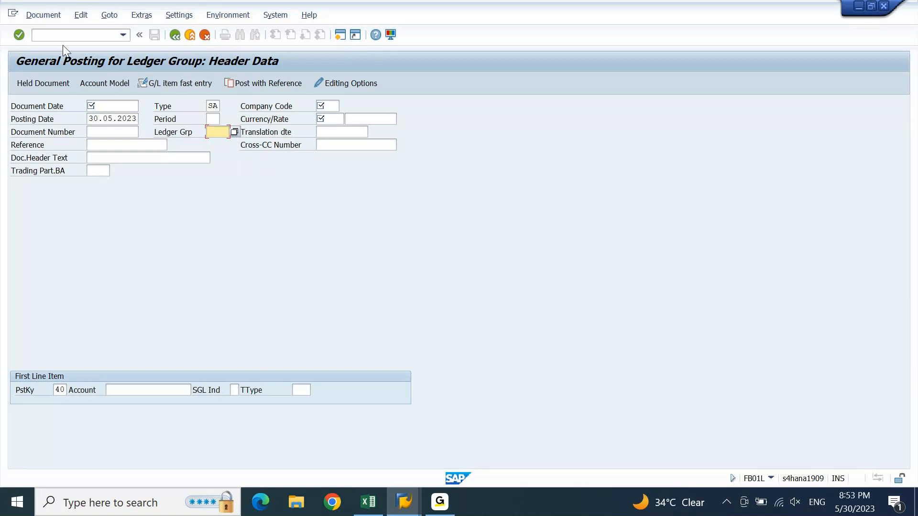
- Open the ledger settings with transaction FINSC_LEDGER and dismiss the consistency check messages
{"action": "left_click", "coordinate": [85, 31]}
{"action": "type", "text": "/N"}
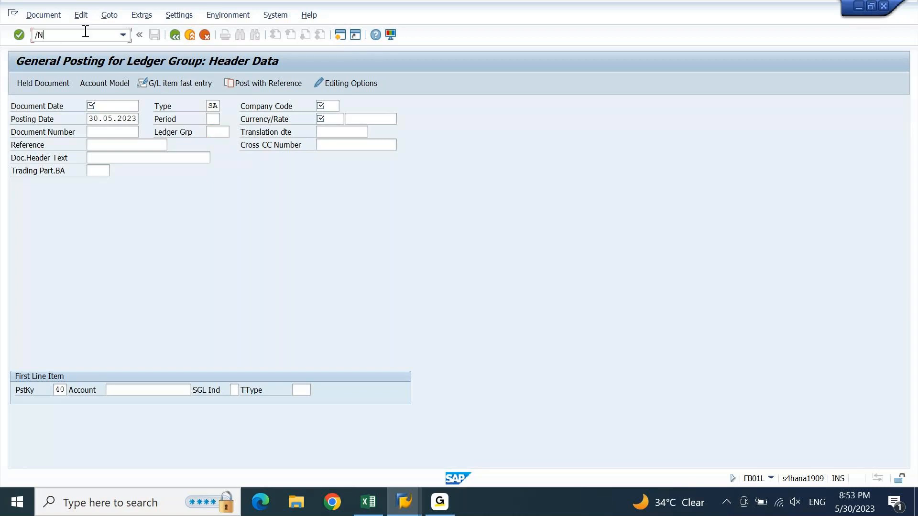
{"action": "type", "text": "FINSC_LEDGER"}
{"action": "key", "text": "Return"}
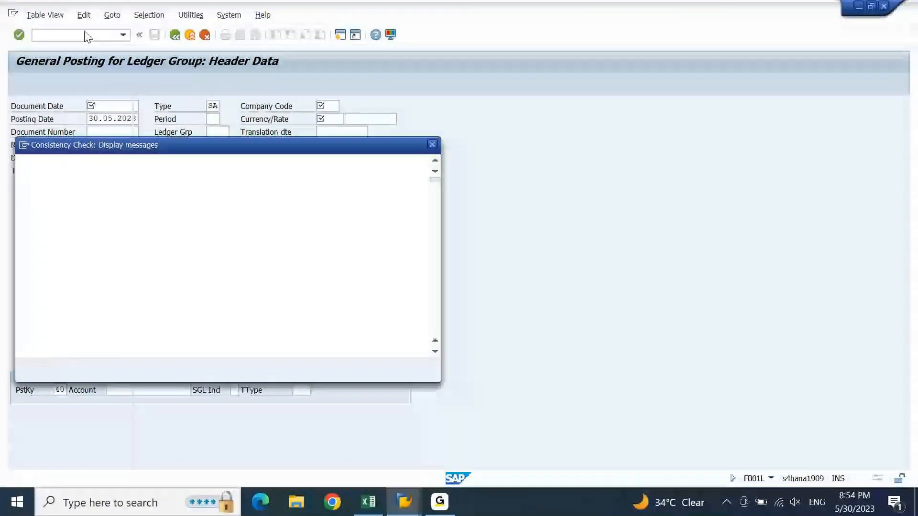
{"action": "key", "text": "Return"}
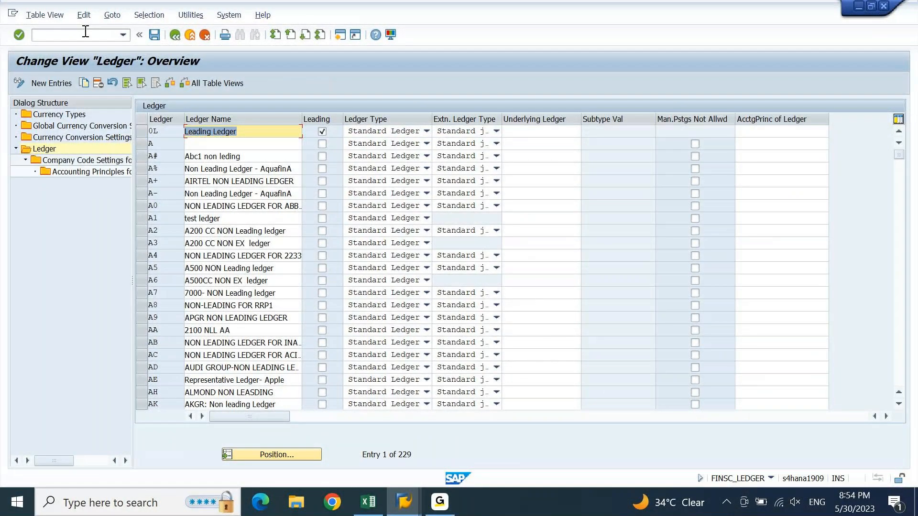
- Add a new standard ledger entry MZ with the ledger name MZ
{"action": "left_click", "coordinate": [73, 86]}
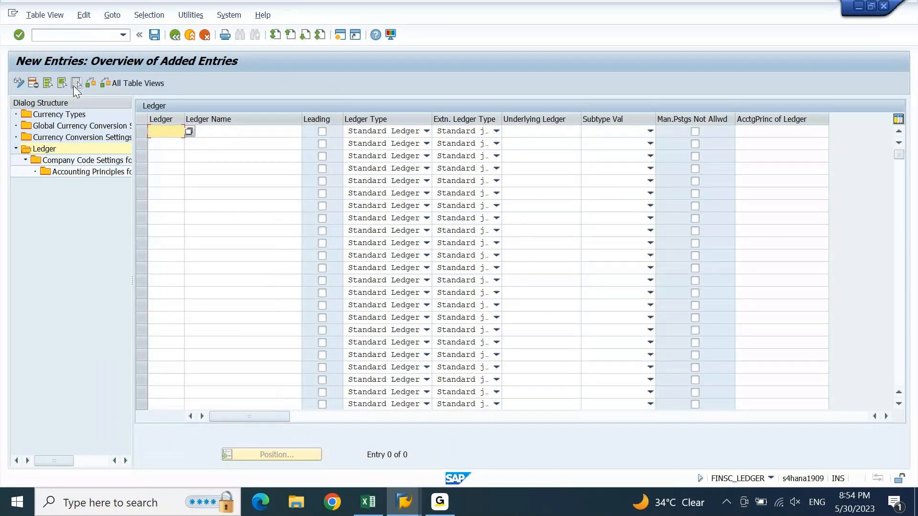
{"action": "type", "text": "mz"}
{"action": "key", "text": "Tab"}
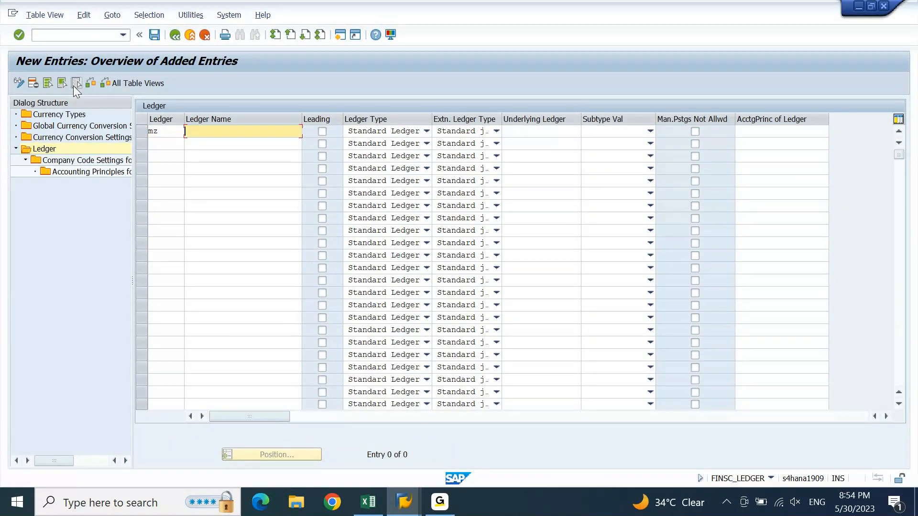
{"action": "type", "text": "MZ"}
{"action": "key", "text": "Return"}
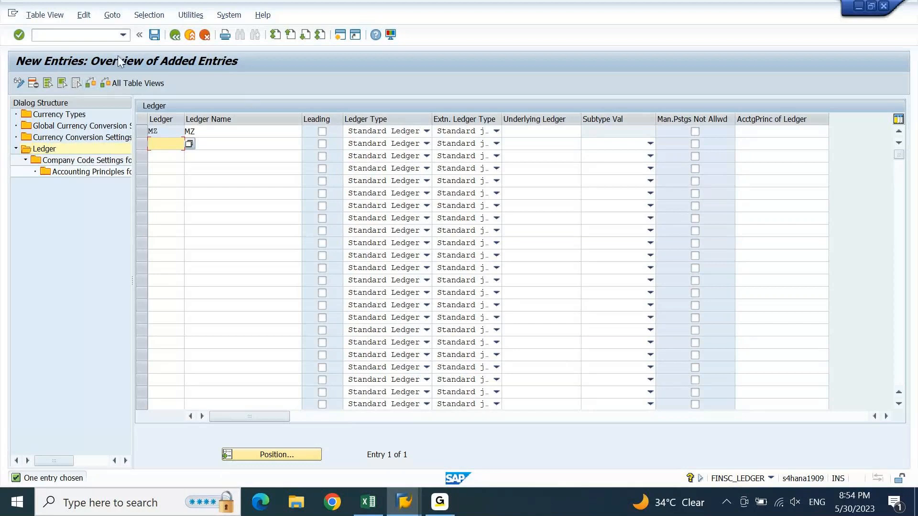
{"action": "left_click_drag", "start_coordinate": [150, 130], "coordinate": [263, 146]}
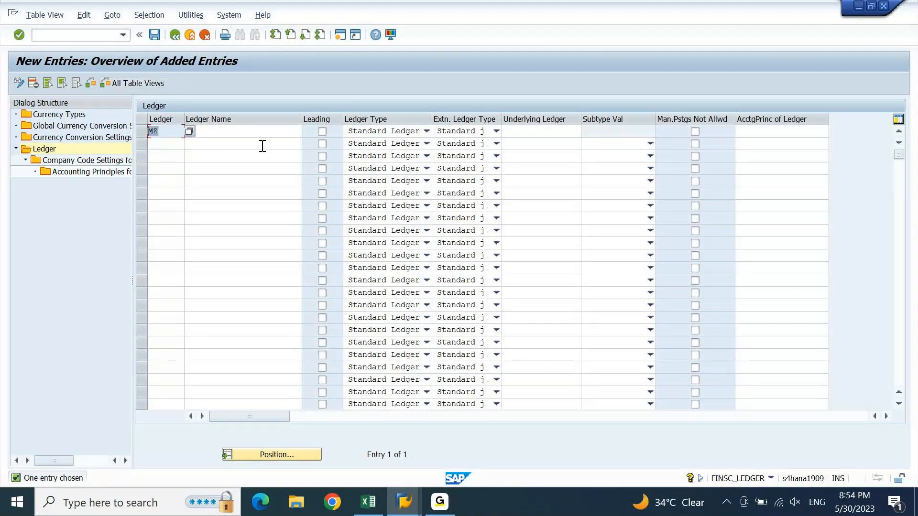
{"action": "key", "text": "ctrl+c"}
{"action": "key", "text": "Tab"}
{"action": "key", "text": "ctrl+v"}
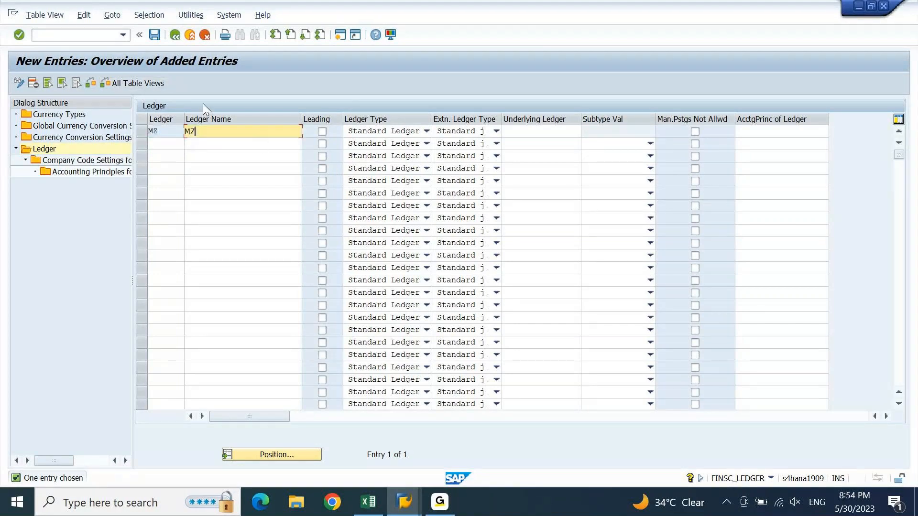
- Save ledger MZ, accept the consistency check messages and read the ledger group information before confirming it
{"action": "left_click", "coordinate": [155, 35]}
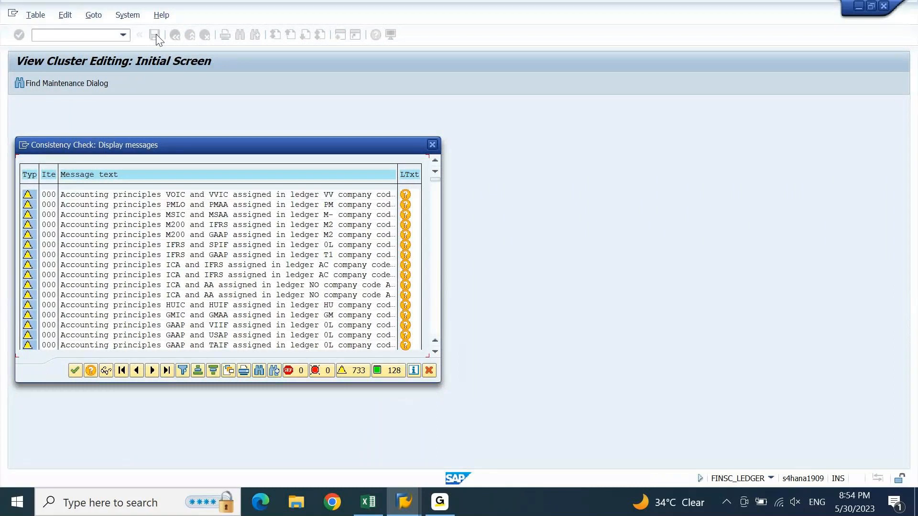
{"action": "key", "text": "Return"}
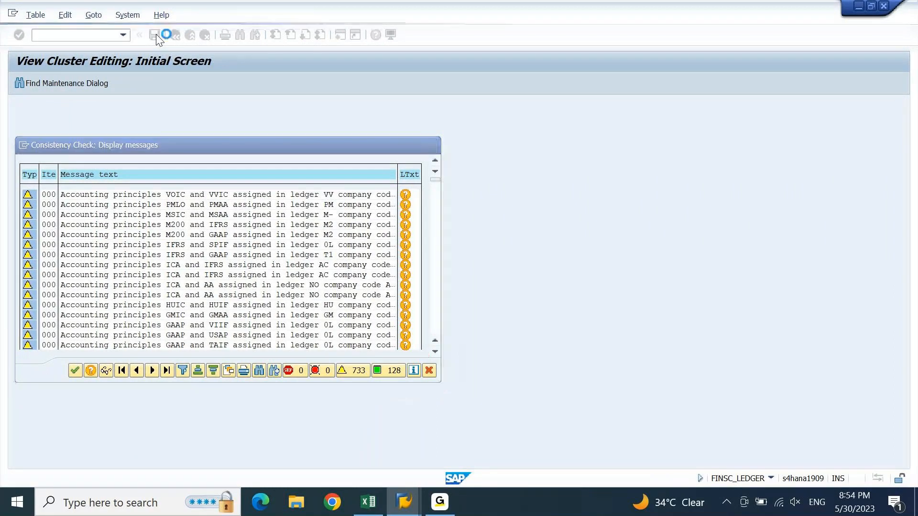
{"action": "key", "text": "Return"}
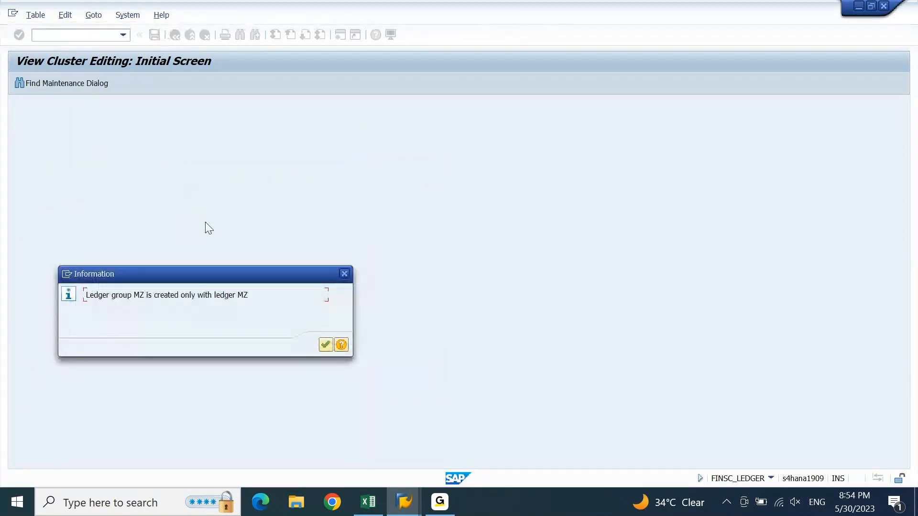
{"action": "left_click_drag", "start_coordinate": [215, 274], "coordinate": [256, 157]}
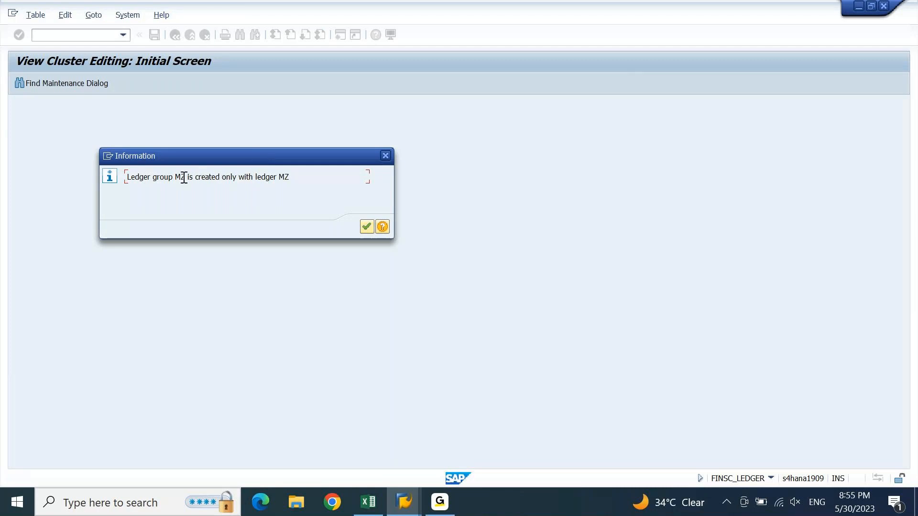
{"action": "double_click", "coordinate": [295, 182]}
{"action": "key", "text": "Return"}
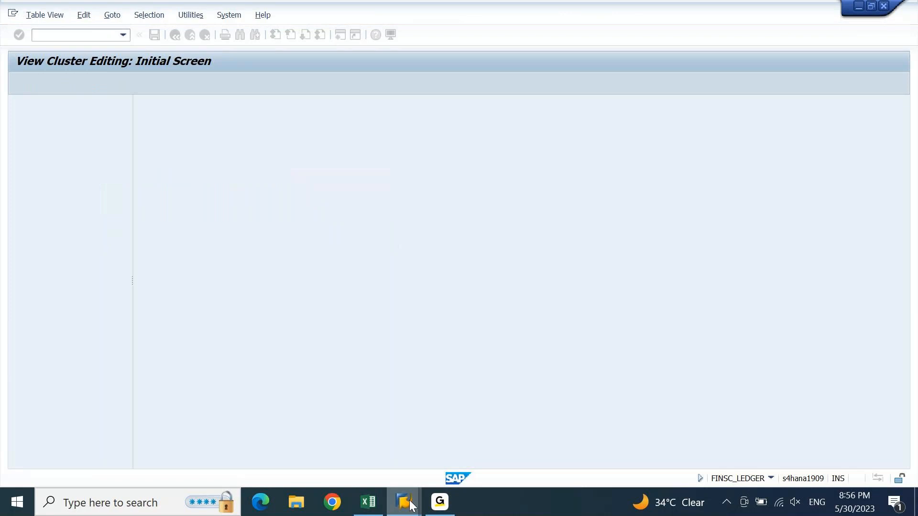
- Switch to the Define Depreciation Areas session and examine area 1's target group field and the chart of depreciation DEIN
{"action": "mouse_move", "coordinate": [404, 502]}
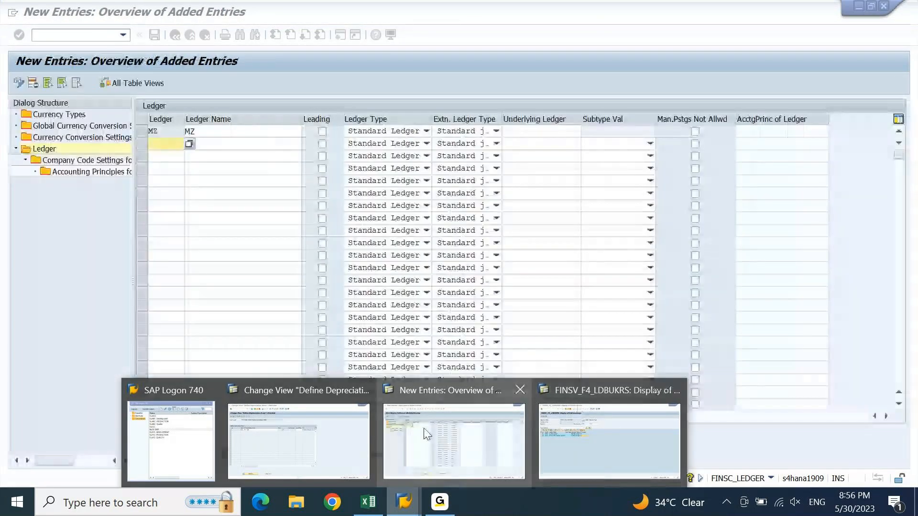
{"action": "left_click", "coordinate": [353, 451]}
{"action": "left_click", "coordinate": [420, 169]}
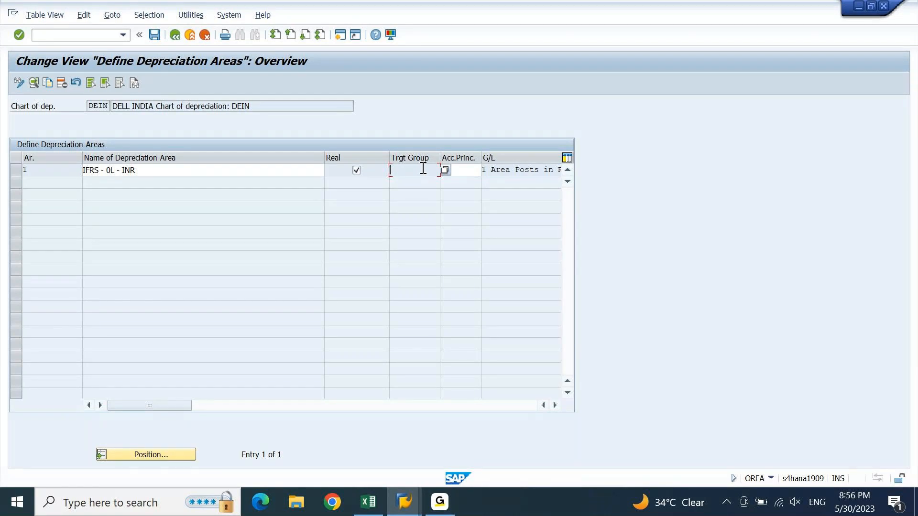
{"action": "left_click", "coordinate": [17, 172]}
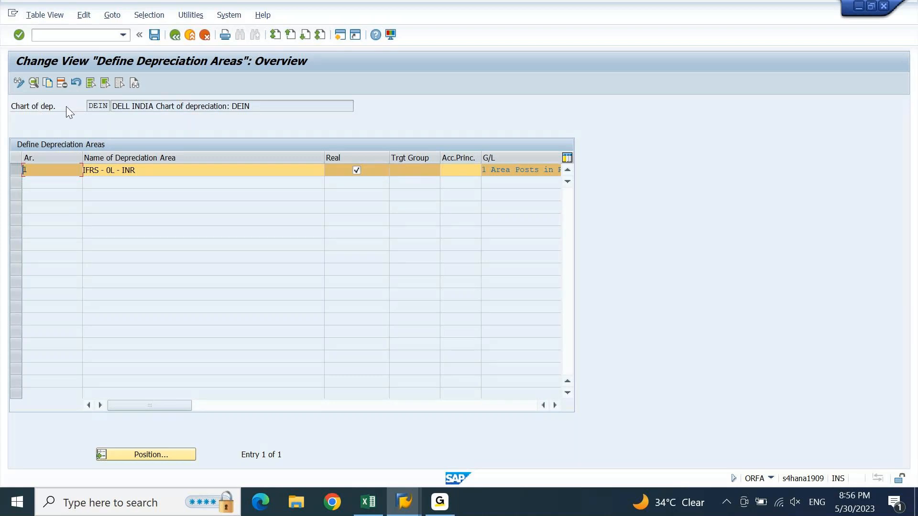
{"action": "left_click_drag", "start_coordinate": [89, 106], "coordinate": [112, 107]}
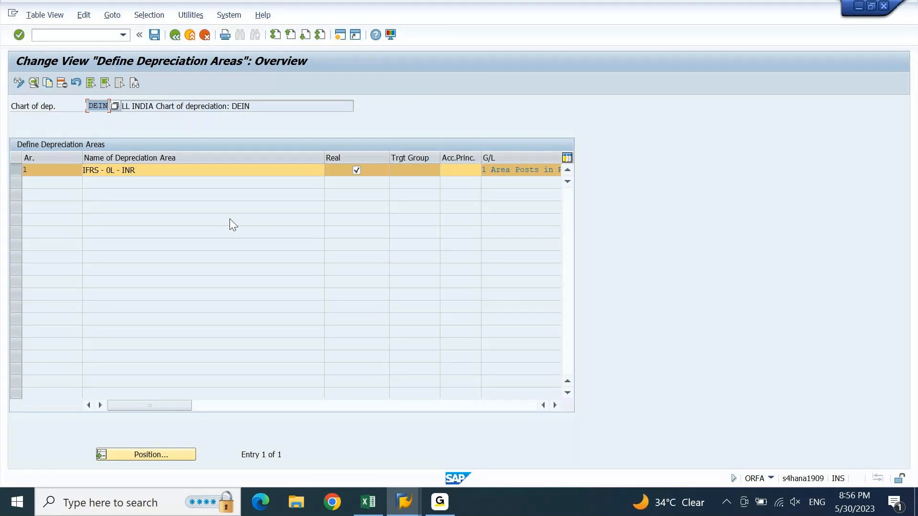
- Switch to the Excel notes and review the asset accounting sections down to depreciation areas and the COD assignment step in row 868
{"action": "left_click", "coordinate": [379, 502]}
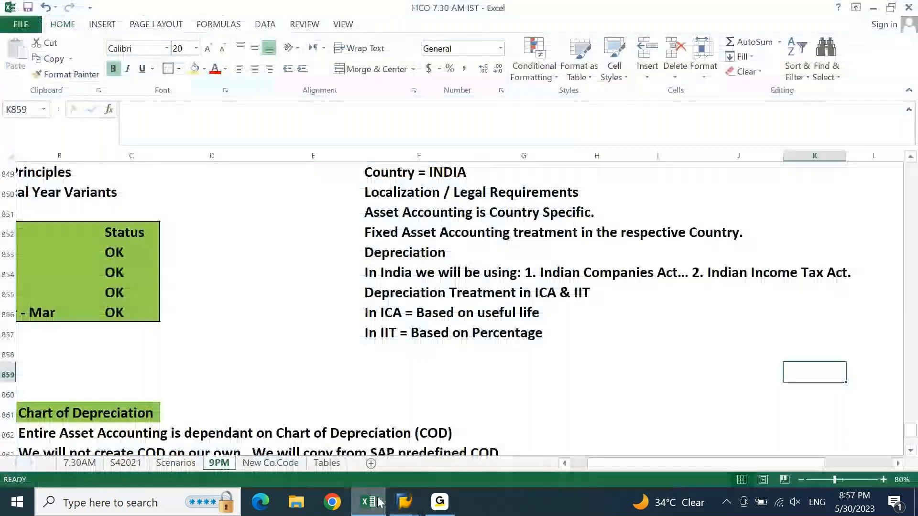
{"action": "key", "text": "Up"}
{"action": "key", "text": "Up"}
{"action": "key", "text": "Up"}
{"action": "key", "text": "Up"}
{"action": "key", "text": "Up"}
{"action": "key", "text": "Up"}
{"action": "key", "text": "Up"}
{"action": "key", "text": "Up"}
{"action": "key", "text": "Up"}
{"action": "key", "text": "Up"}
{"action": "key", "text": "Up"}
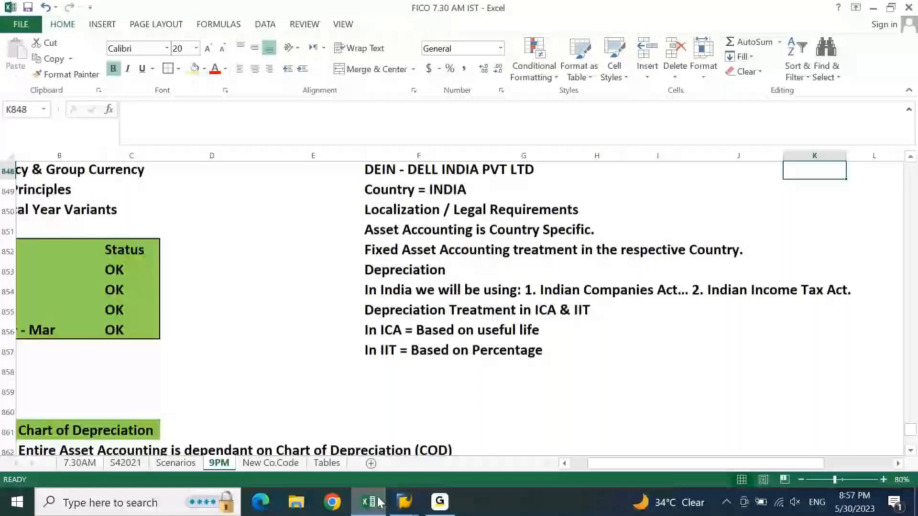
{"action": "key", "text": "Up"}
{"action": "key", "text": "Up"}
{"action": "key", "text": "Up"}
{"action": "key", "text": "Up"}
{"action": "key", "text": "Home"}
{"action": "key", "text": "Down"}
{"action": "key", "text": "Down"}
{"action": "key", "text": "Down"}
{"action": "key", "text": "Down"}
{"action": "key", "text": "Down"}
{"action": "key", "text": "Down"}
{"action": "key", "text": "Down"}
{"action": "key", "text": "Down"}
{"action": "key", "text": "Down"}
{"action": "key", "text": "Down"}
{"action": "key", "text": "Down"}
{"action": "key", "text": "Down"}
{"action": "key", "text": "Down"}
{"action": "key", "text": "Down"}
{"action": "key", "text": "Down"}
{"action": "key", "text": "Down"}
{"action": "key", "text": "Down"}
{"action": "key", "text": "Down"}
{"action": "key", "text": "Down"}
{"action": "key", "text": "Down"}
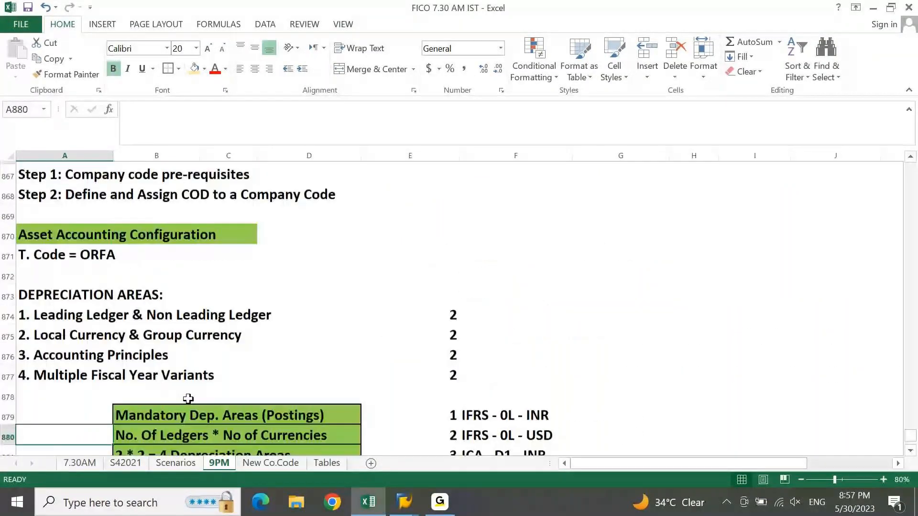
{"action": "left_click", "coordinate": [53, 203]}
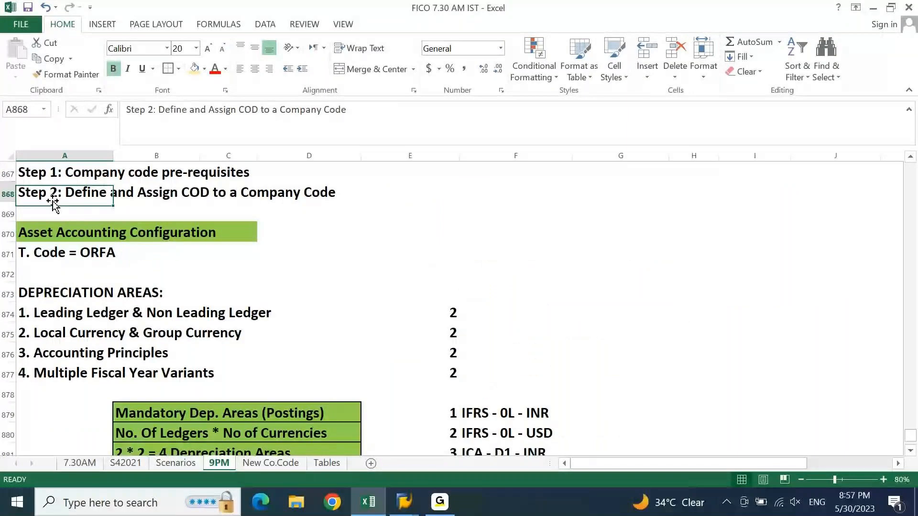
{"action": "left_click", "coordinate": [190, 193]}
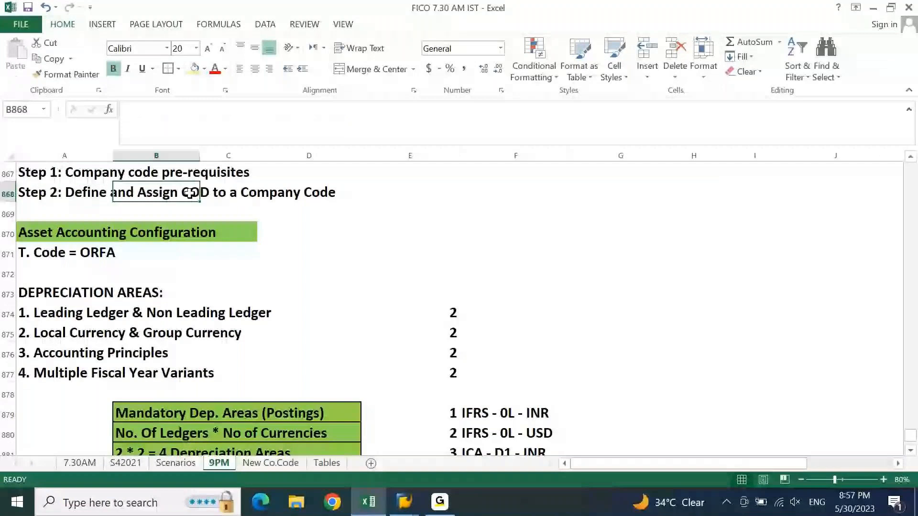
- Return to the SAP depreciation areas and examine the name, target group and accounting principle fields of IFRS - 0L - INR
{"action": "key", "text": "alt+Tab"}
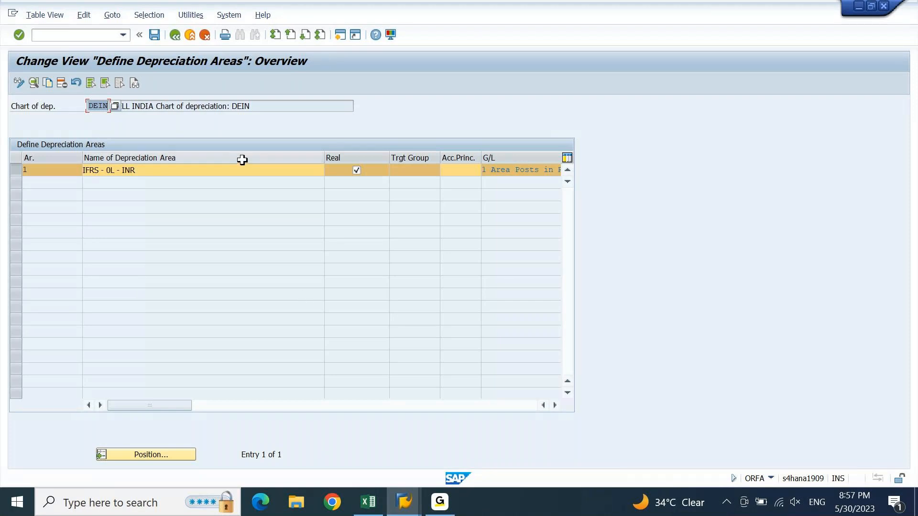
{"action": "left_click", "coordinate": [99, 172]}
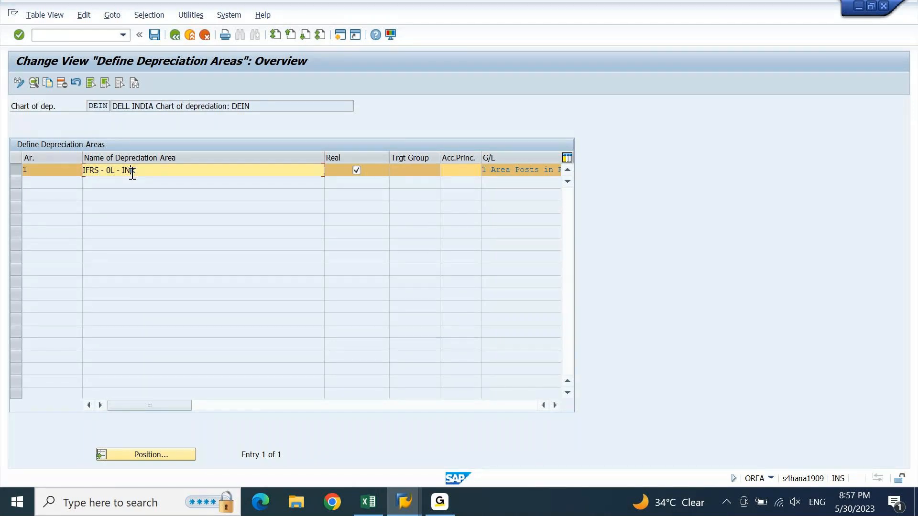
{"action": "left_click", "coordinate": [418, 172]}
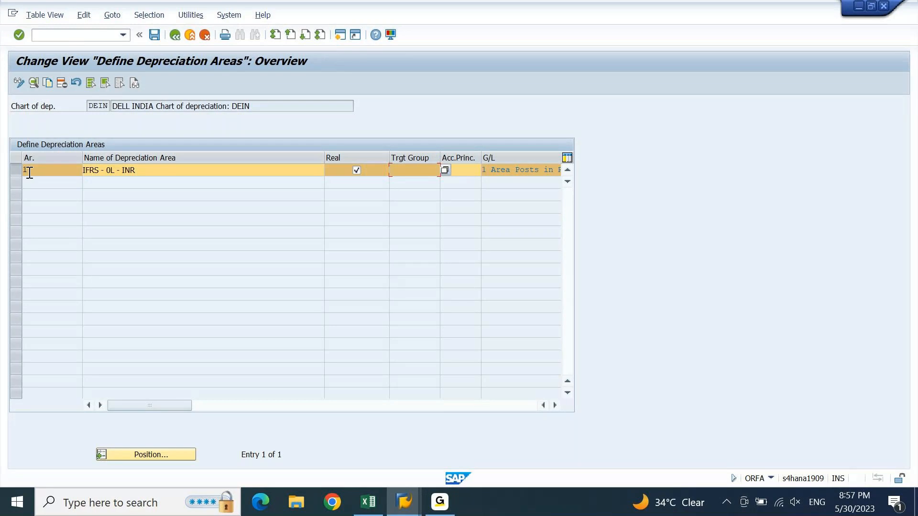
{"action": "left_click", "coordinate": [13, 176]}
{"action": "left_click", "coordinate": [397, 169]}
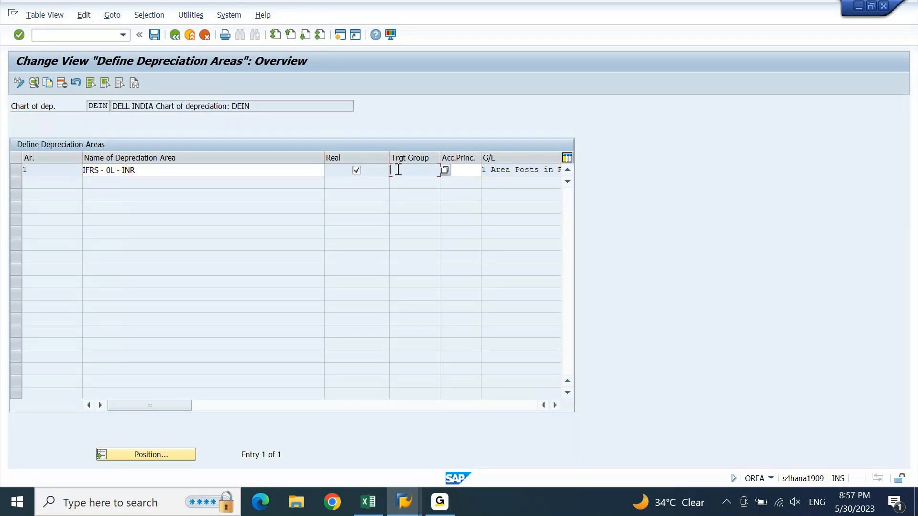
{"action": "left_click", "coordinate": [478, 170]}
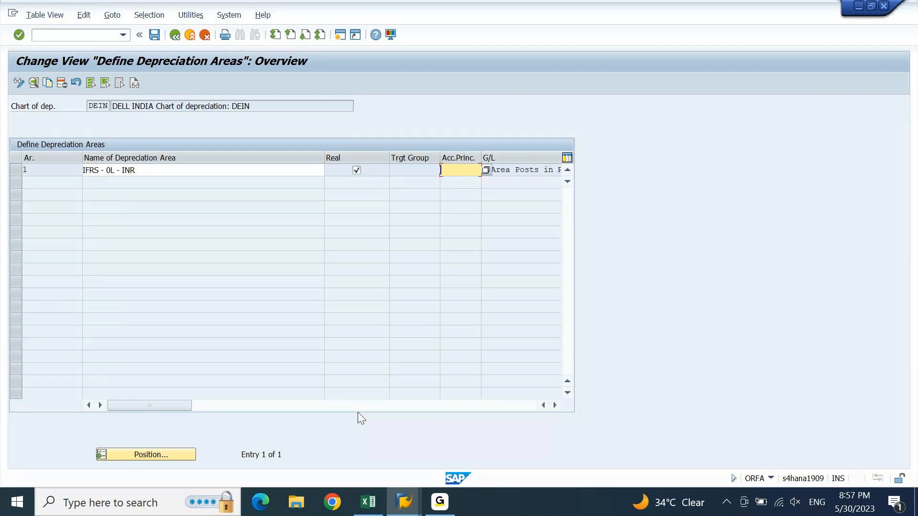
- Check the Accounting Principles point in cell A876 of the Excel notes and return to the SAP depreciation areas
{"action": "left_click", "coordinate": [368, 502]}
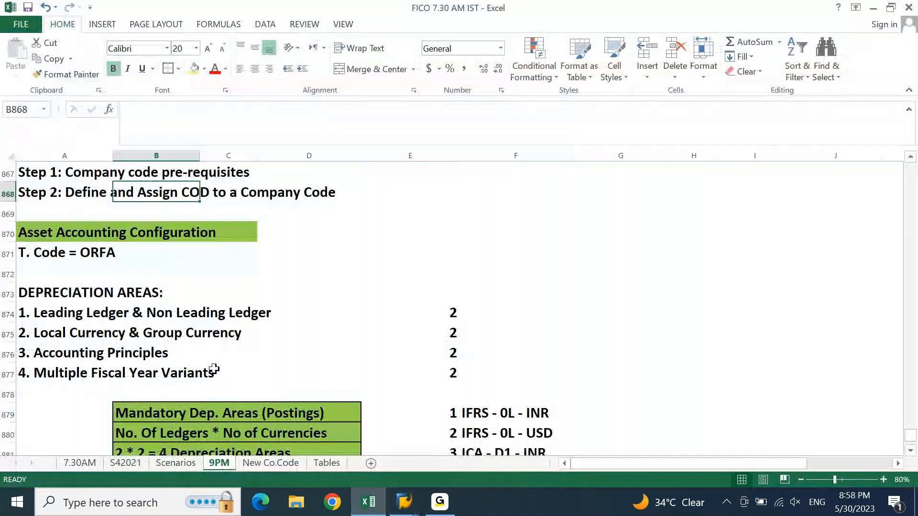
{"action": "left_click", "coordinate": [51, 358]}
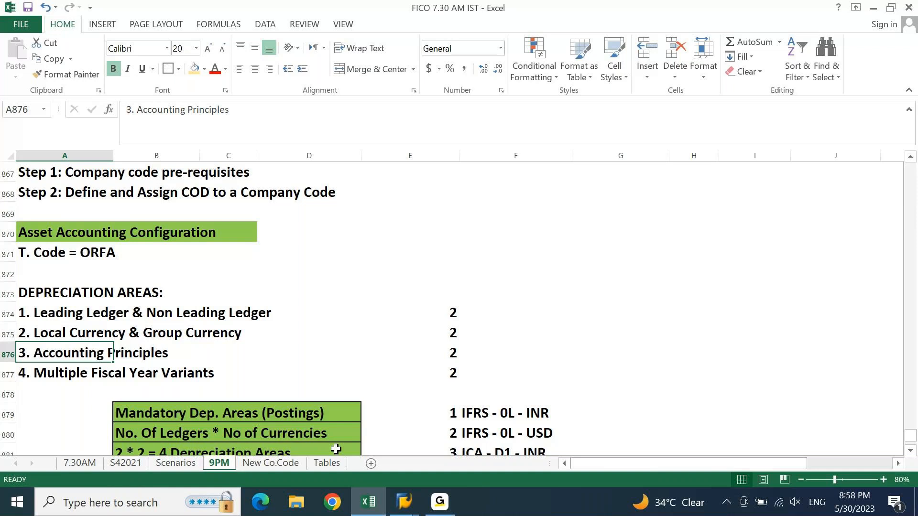
{"action": "key", "text": "alt+Tab"}
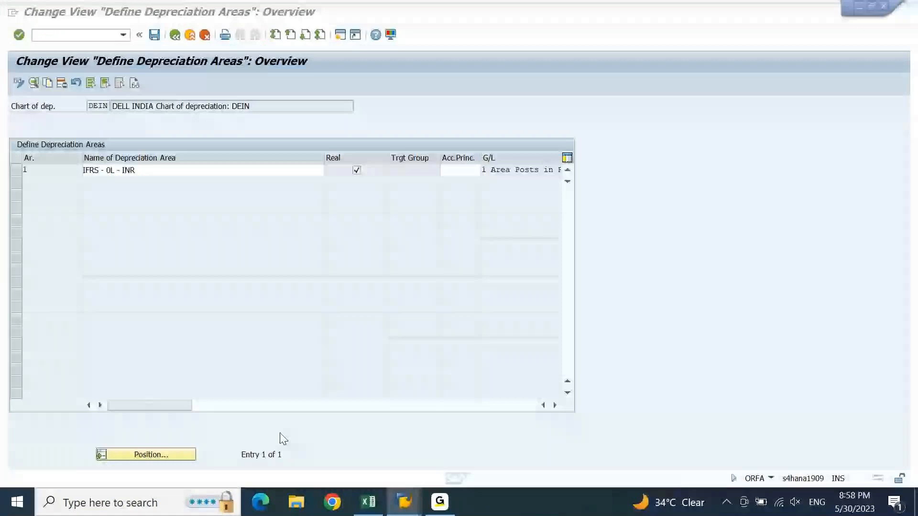
- Switch to the ledger settings session, leave it for the SPRO customizing transaction and open the SAP Reference IMG
{"action": "mouse_move", "coordinate": [404, 502]}
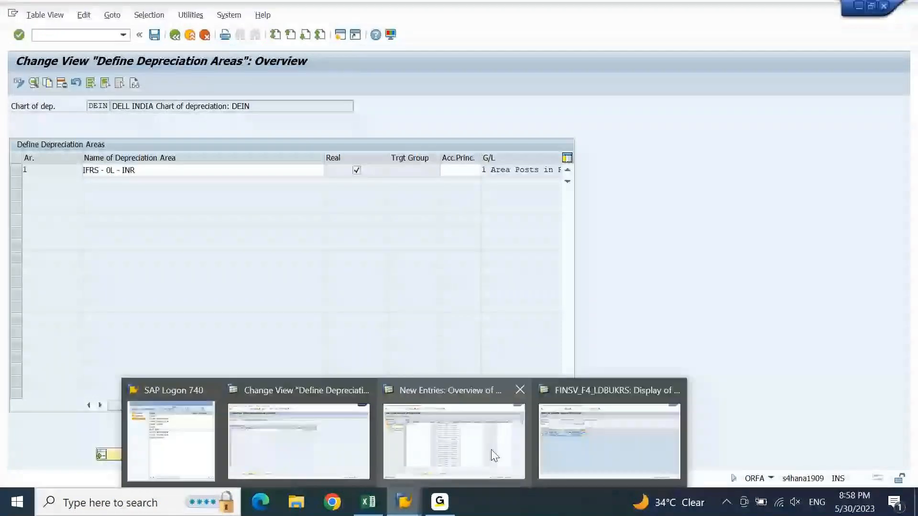
{"action": "left_click", "coordinate": [495, 455]}
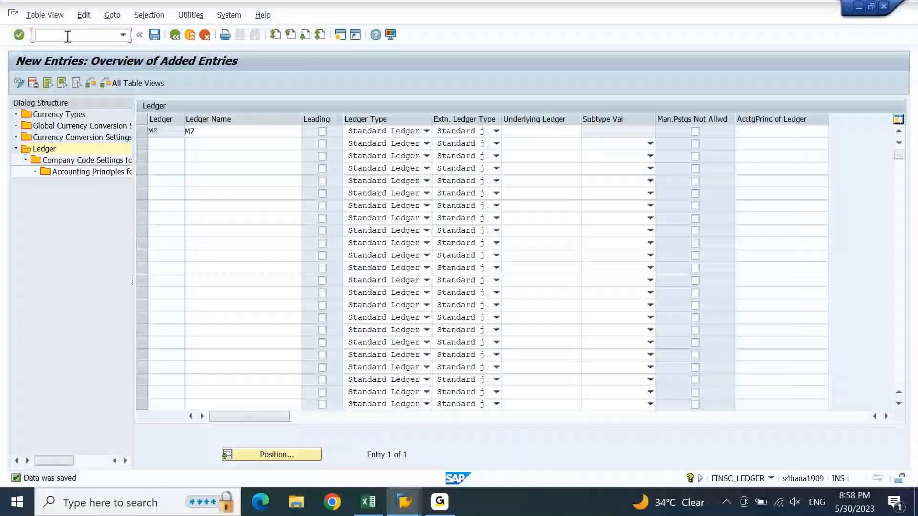
{"action": "type", "text": "/n"}
{"action": "key", "text": "Return"}
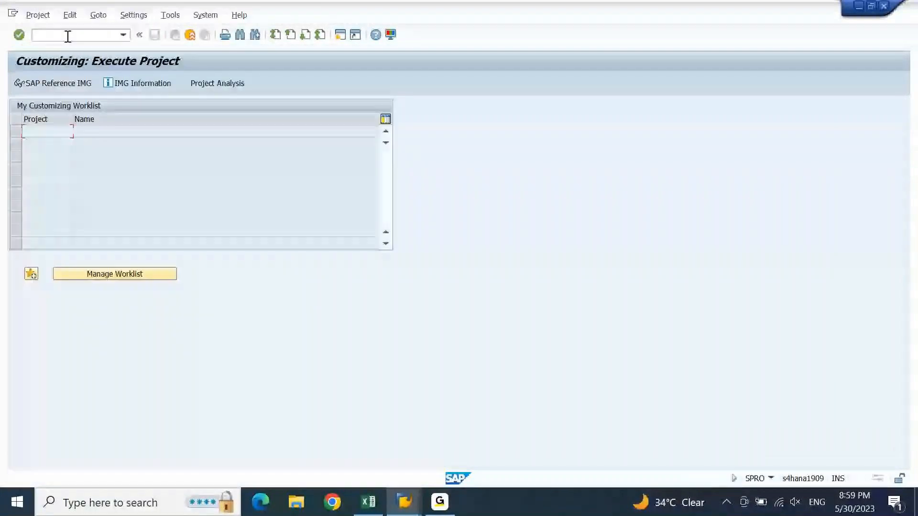
{"action": "left_click", "coordinate": [62, 86]}
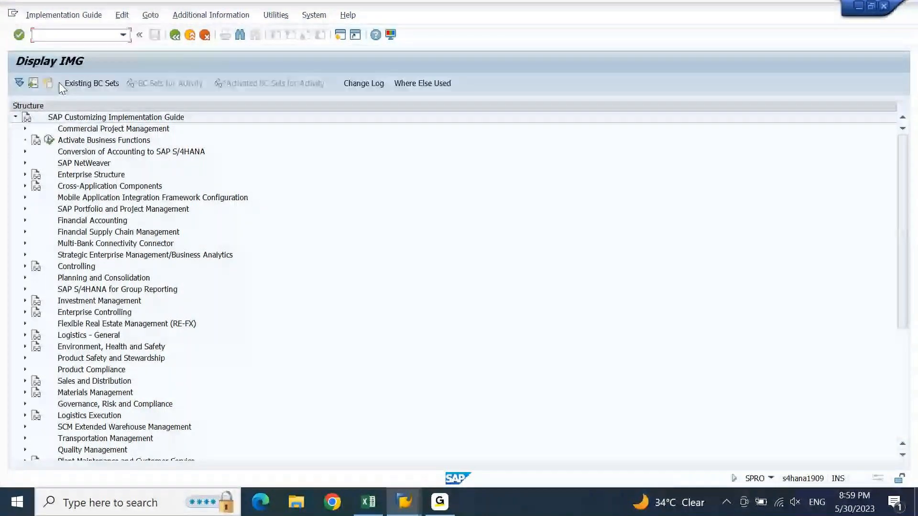
- Expand the IMG through Financial Accounting, Financial Accounting Global Settings and Ledgers down to Parallel Accounting
{"action": "left_click", "coordinate": [87, 220]}
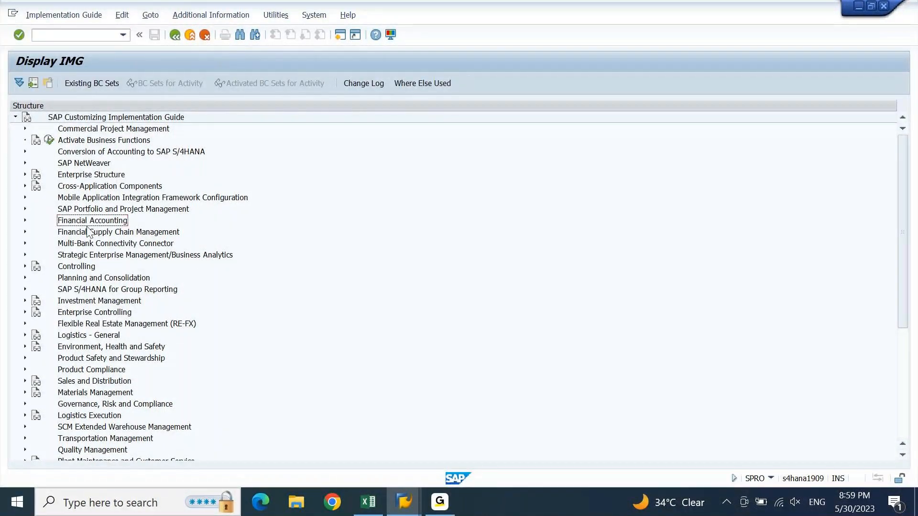
{"action": "double_click", "coordinate": [87, 226]}
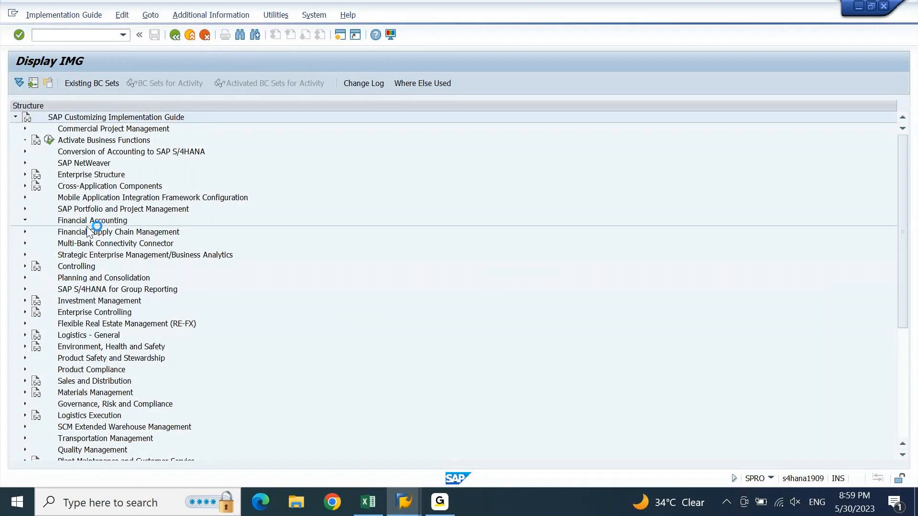
{"action": "double_click", "coordinate": [91, 232]}
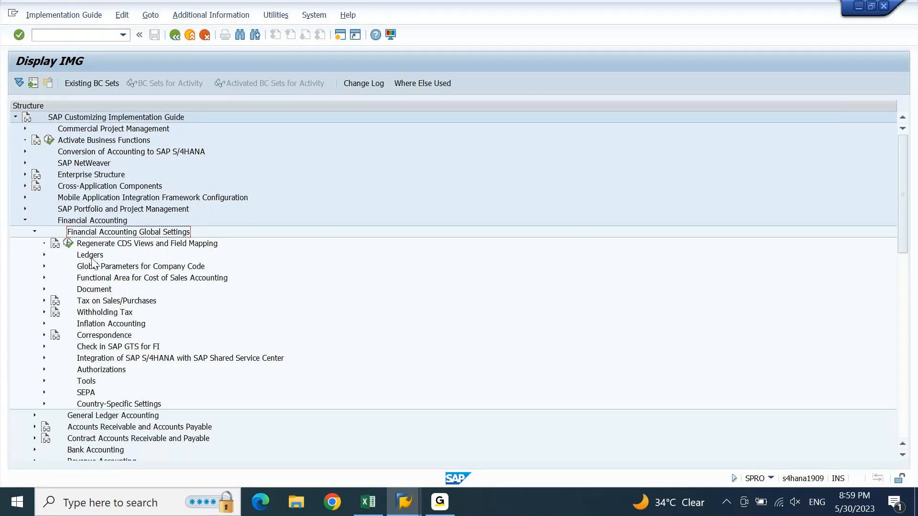
{"action": "double_click", "coordinate": [91, 257]}
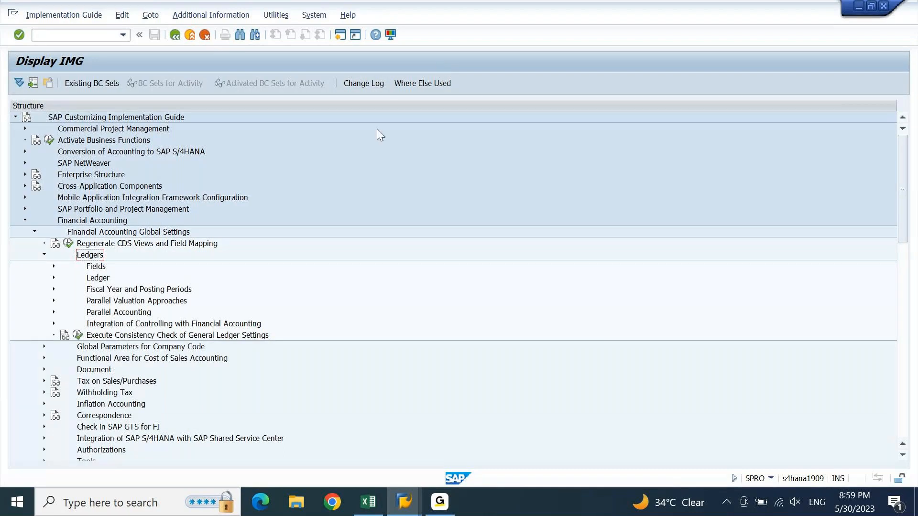
{"action": "left_click", "coordinate": [126, 315]}
{"action": "double_click", "coordinate": [125, 316]}
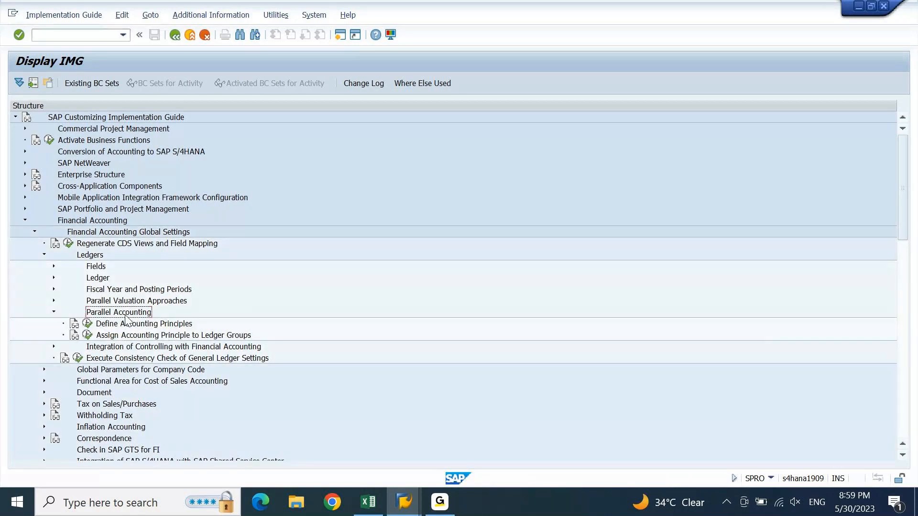
- Point out the two Parallel Accounting activities and open Define Accounting Principles
{"action": "left_click", "coordinate": [128, 327]}
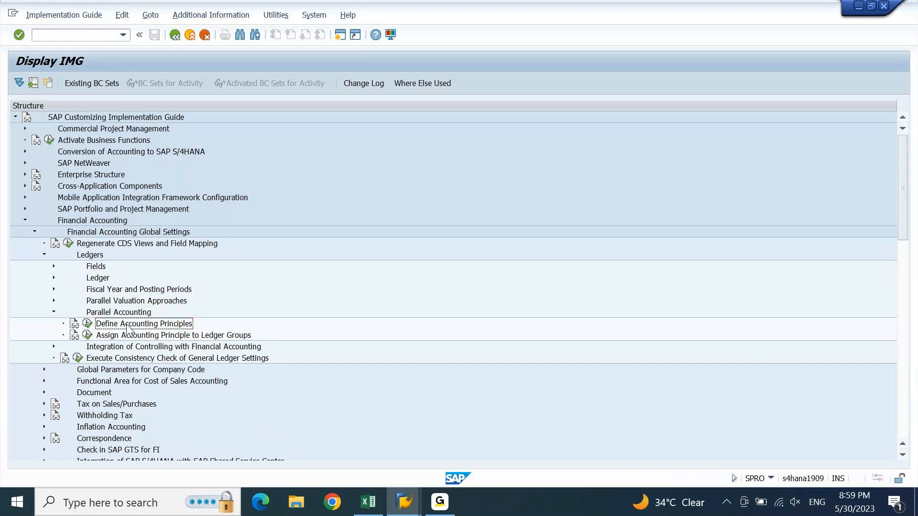
{"action": "left_click", "coordinate": [132, 336]}
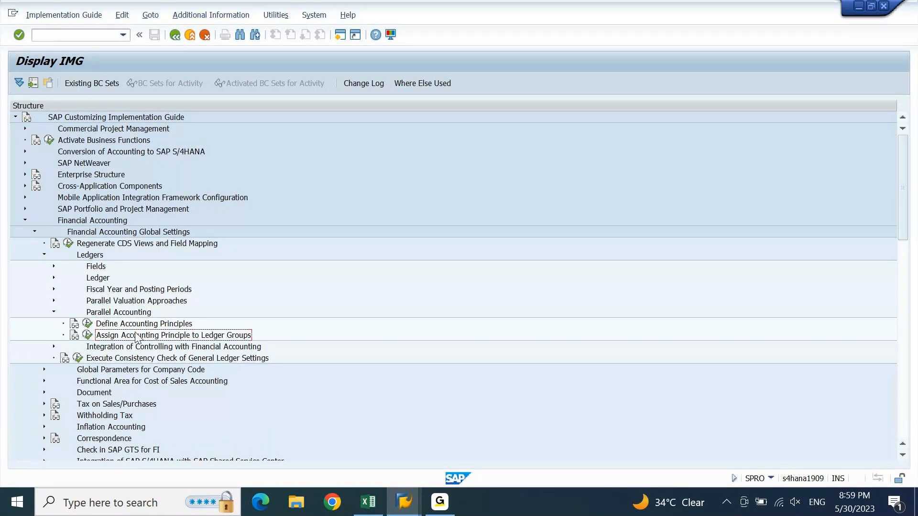
{"action": "left_click", "coordinate": [137, 325]}
{"action": "left_click", "coordinate": [140, 335]}
{"action": "left_click", "coordinate": [152, 325]}
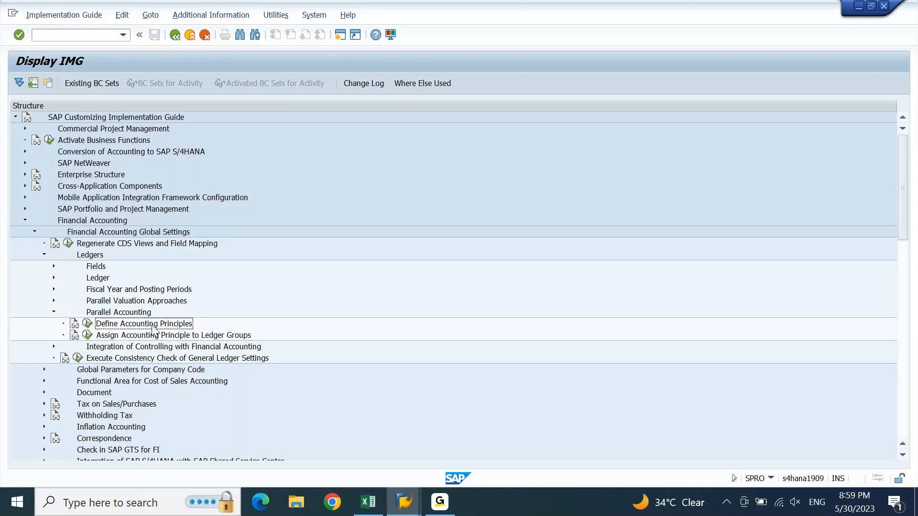
{"action": "left_click", "coordinate": [88, 324]}
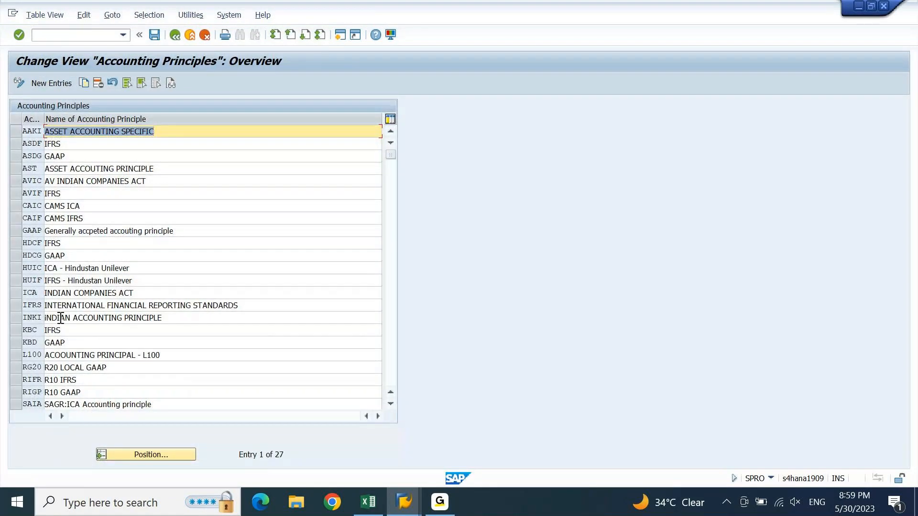
- Select the accounting principles ICA and IFRS and copy them as templates for two new entries
{"action": "left_click", "coordinate": [17, 294]}
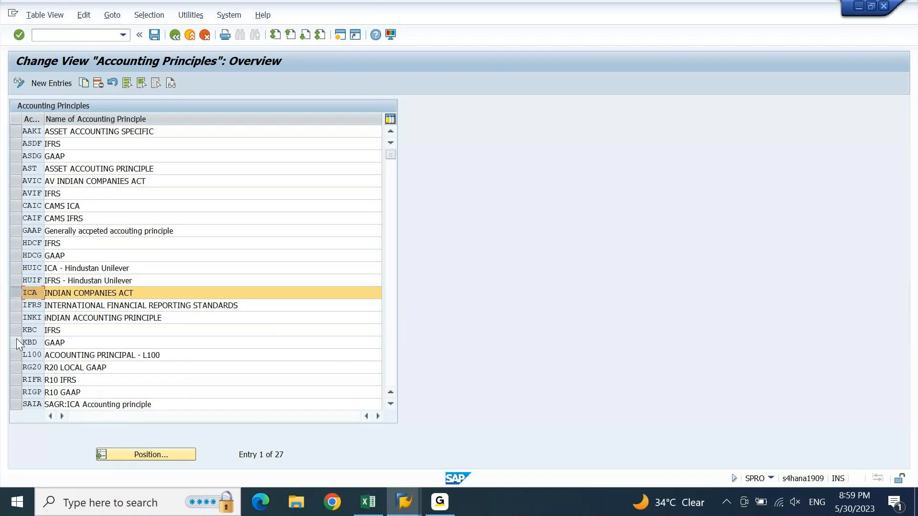
{"action": "left_click", "coordinate": [19, 306]}
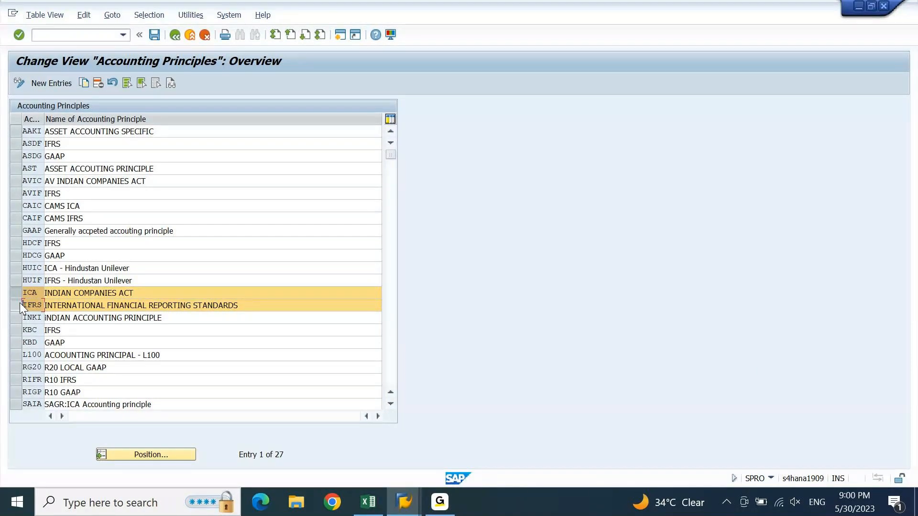
{"action": "left_click", "coordinate": [19, 302]}
{"action": "left_click", "coordinate": [18, 296]}
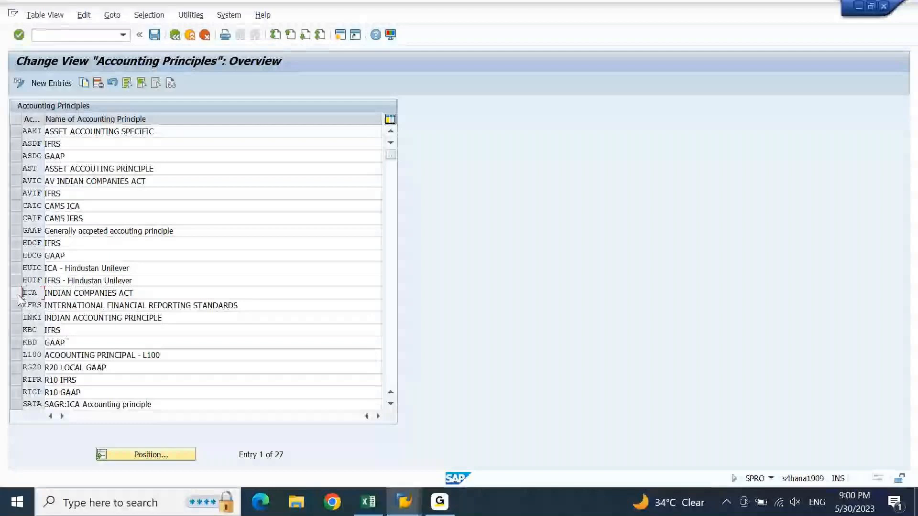
{"action": "left_click_drag", "start_coordinate": [18, 295], "coordinate": [18, 306]}
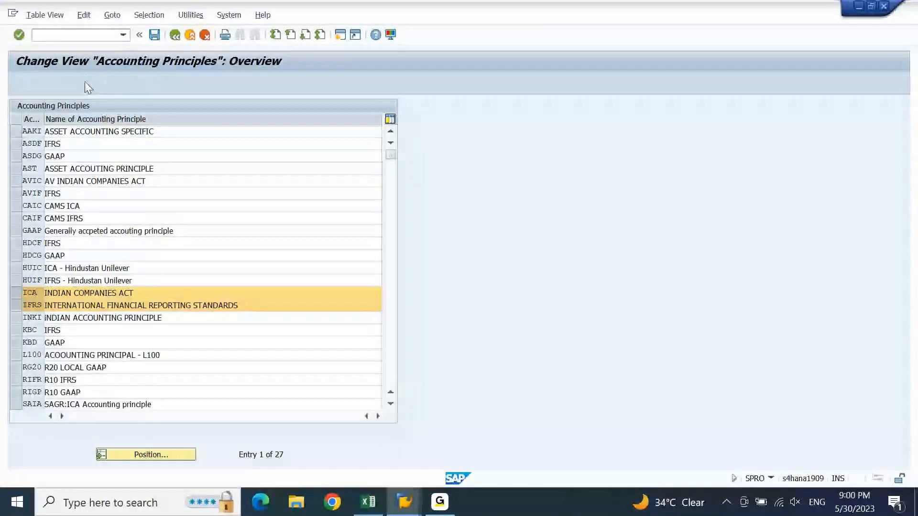
{"action": "left_click", "coordinate": [85, 82]}
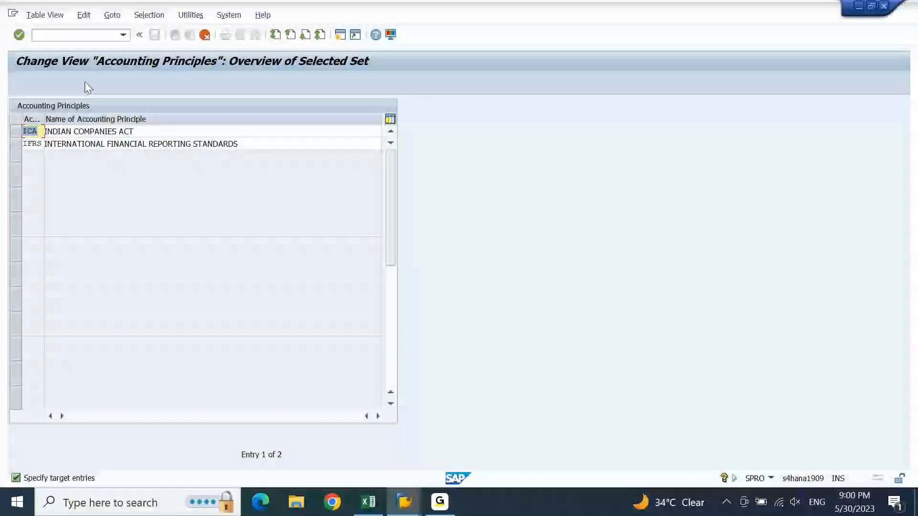
- Enter the code DEIC for the Indian Companies Act copy and DEIF for the International Financial Reporting Standards copy
{"action": "left_click_drag", "start_coordinate": [43, 119], "coordinate": [82, 119]}
{"action": "type", "text": "DE"}
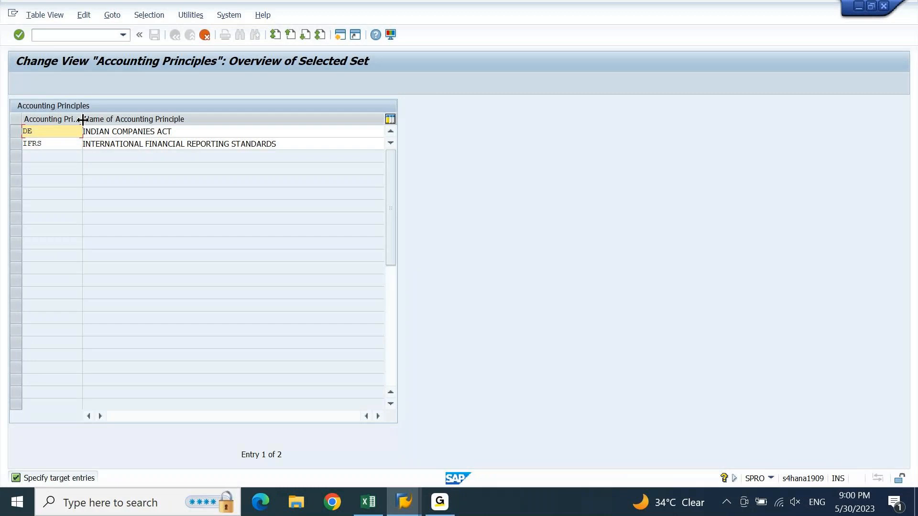
{"action": "type", "text": "IC"}
{"action": "key", "text": "Down"}
{"action": "key", "text": "BackSpace"}
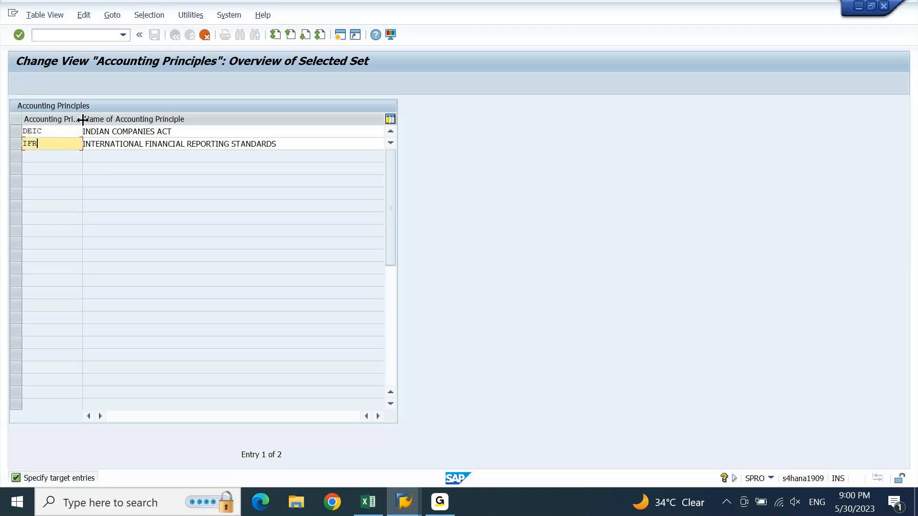
{"action": "key", "text": "BackSpace"}
{"action": "key", "text": "BackSpace"}
{"action": "key", "text": "BackSpace"}
{"action": "type", "text": "DEIF"}
{"action": "key", "text": "Return"}
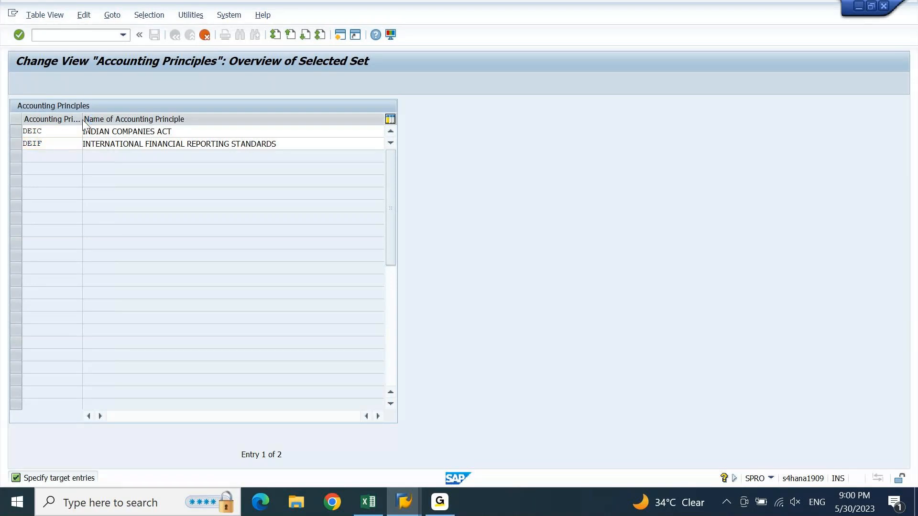
- Prefix the names of DEIC and DEIF with "DEIN:", save them with the customizing request and return to the IMG
{"action": "left_click", "coordinate": [198, 127]}
{"action": "type", "text": "DEIN:"}
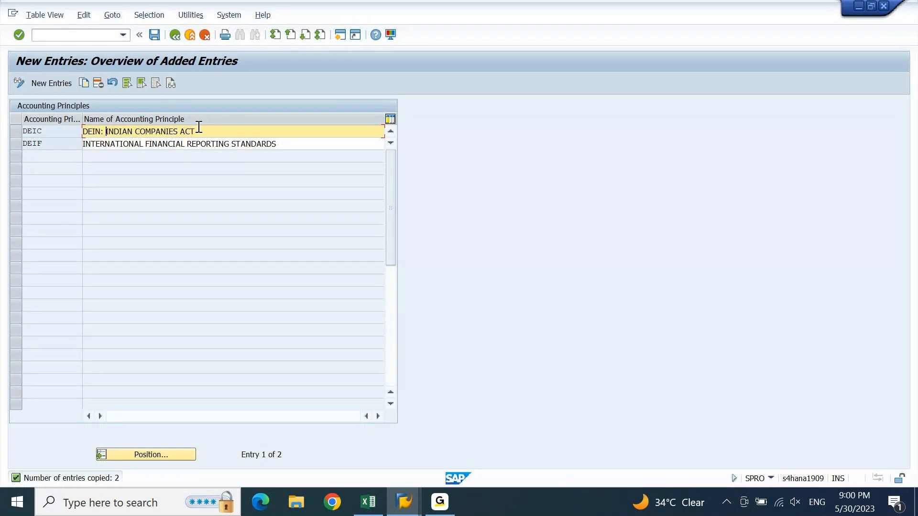
{"action": "key", "text": "Tab"}
{"action": "type", "text": "DEIN:"}
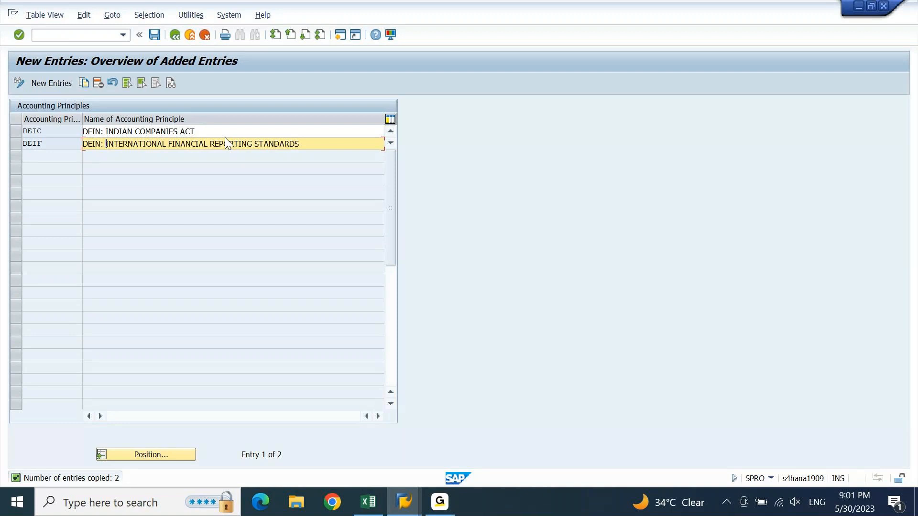
{"action": "key", "text": "ctrl+s"}
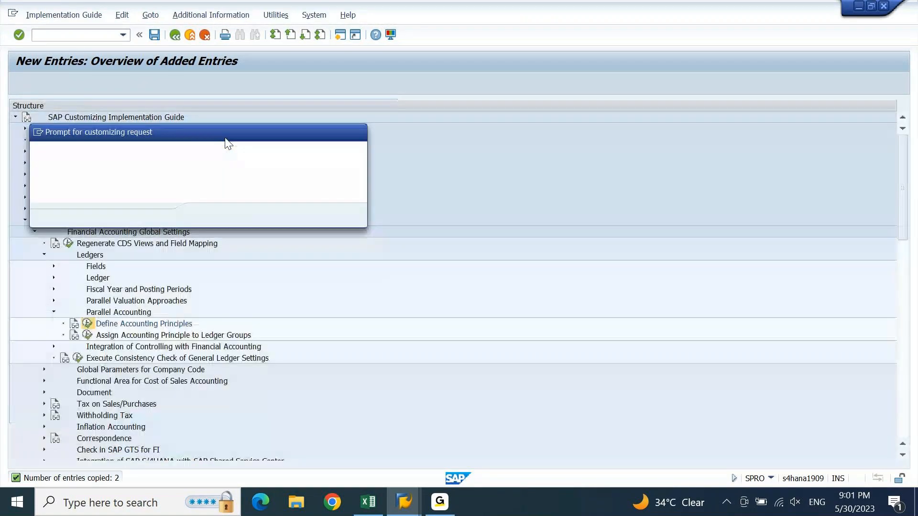
{"action": "key", "text": "Return"}
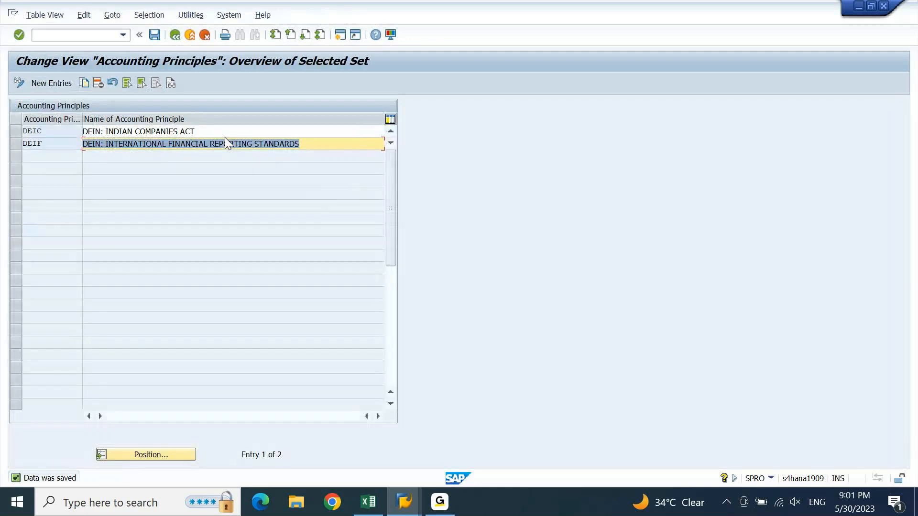
{"action": "key", "text": "F3"}
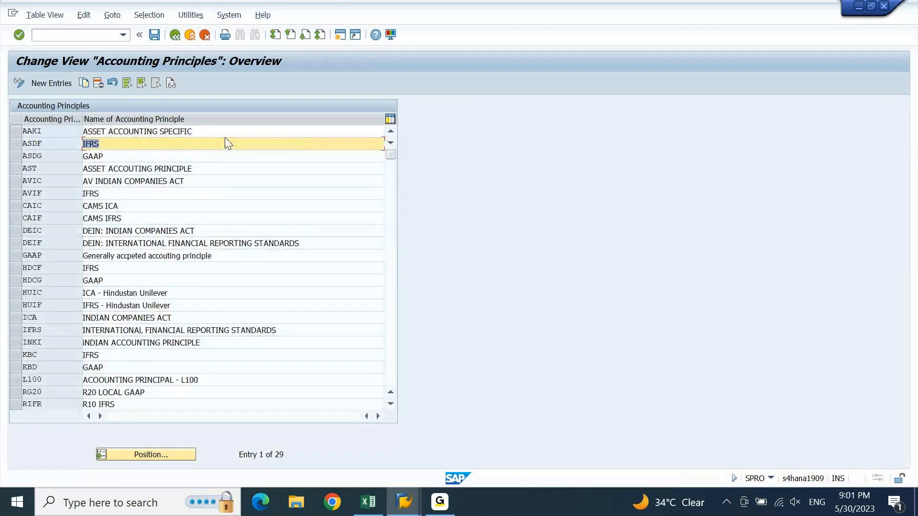
{"action": "key", "text": "F3"}
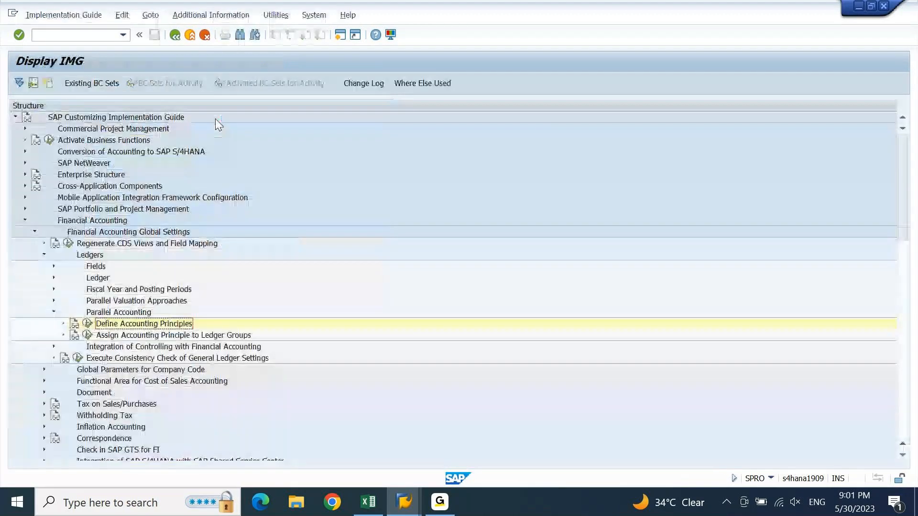
- Open Assign Accounting Principle to Ledger Groups and create new entries for the accounting principles DEIF and DEIC
{"action": "left_click", "coordinate": [118, 336]}
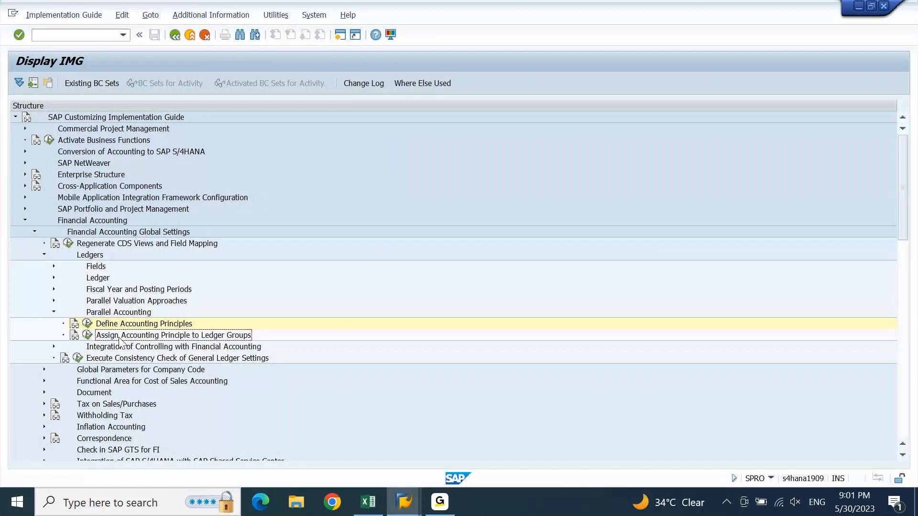
{"action": "left_click", "coordinate": [87, 335]}
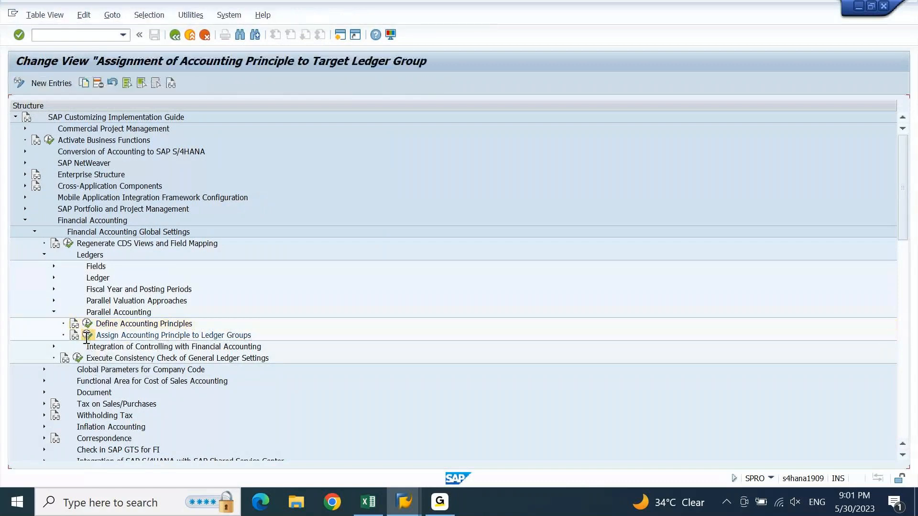
{"action": "left_click", "coordinate": [62, 85]}
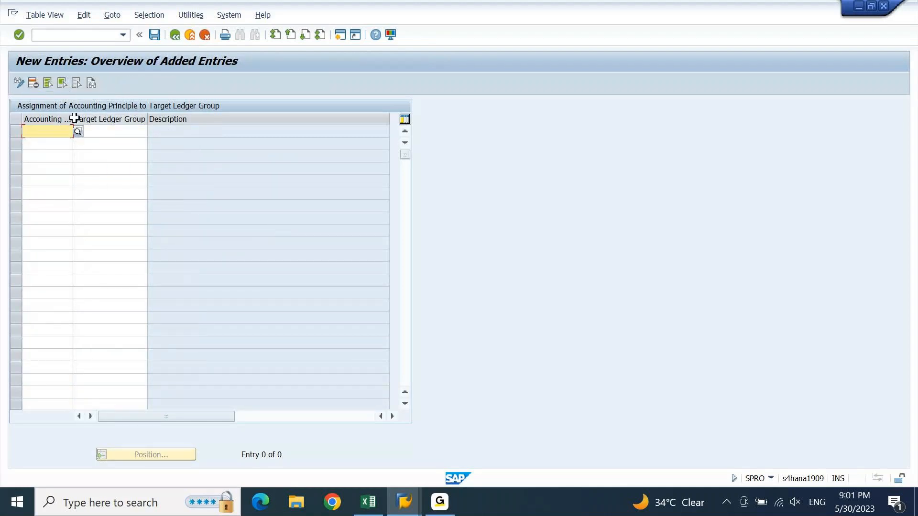
{"action": "left_click_drag", "start_coordinate": [75, 118], "coordinate": [88, 119]}
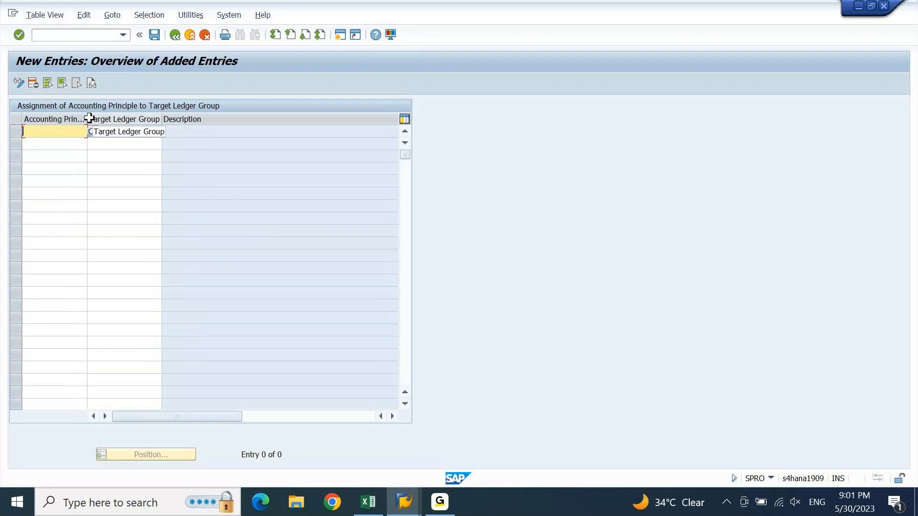
{"action": "type", "text": "DE"}
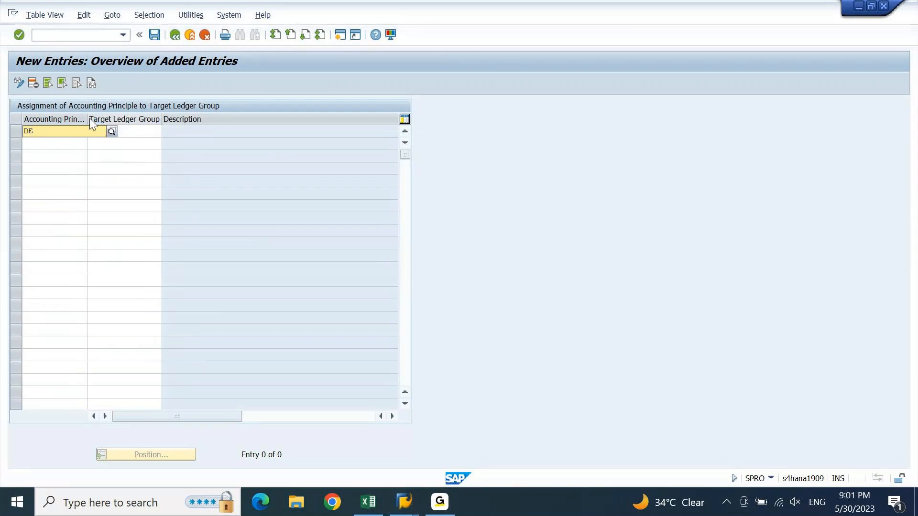
{"action": "type", "text": "IF"}
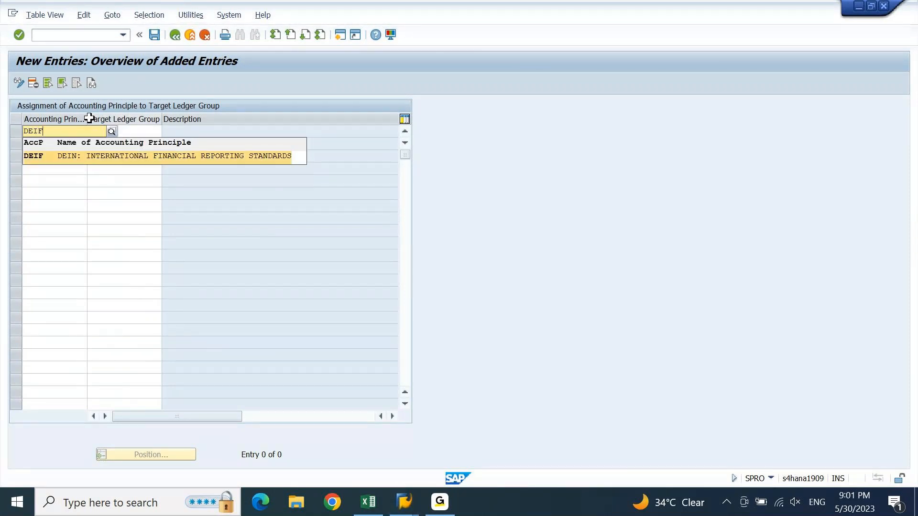
{"action": "key", "text": "Return"}
{"action": "key", "text": "Down"}
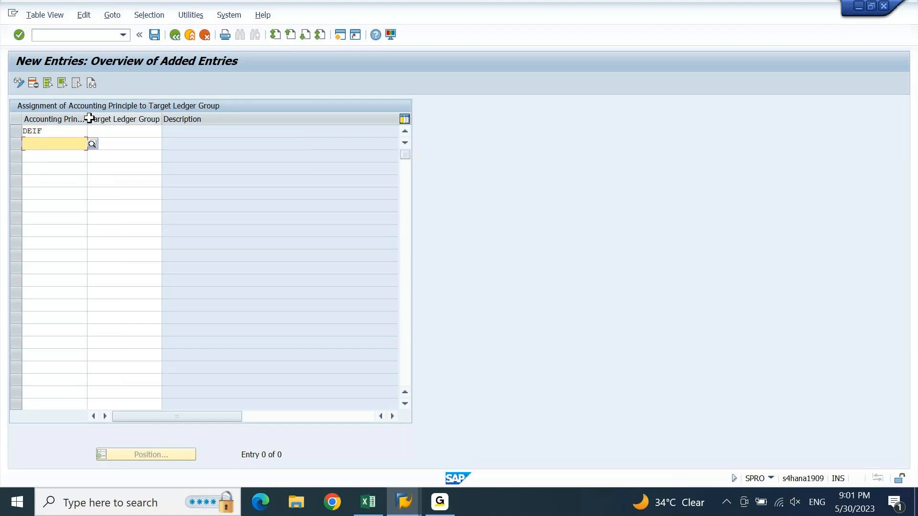
{"action": "type", "text": "DEIC"}
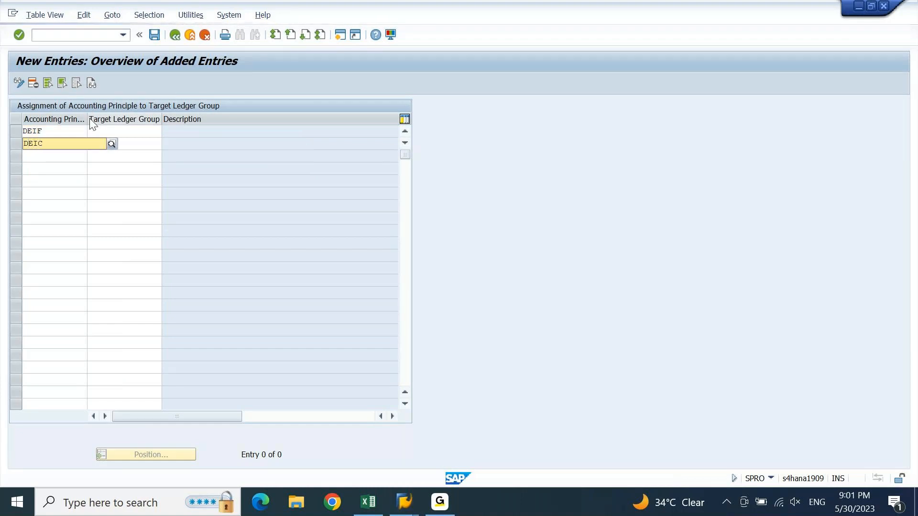
{"action": "key", "text": "Down"}
{"action": "key", "text": "Return"}
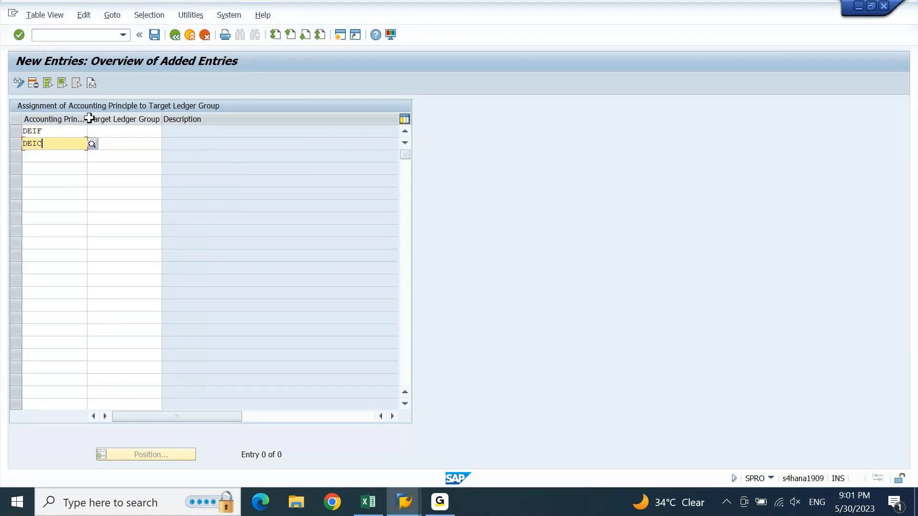
- Assign target ledger group D1 to DEIC and 0L to DEIF, and widen the accounting principle column to show its full heading
{"action": "key", "text": "Tab"}
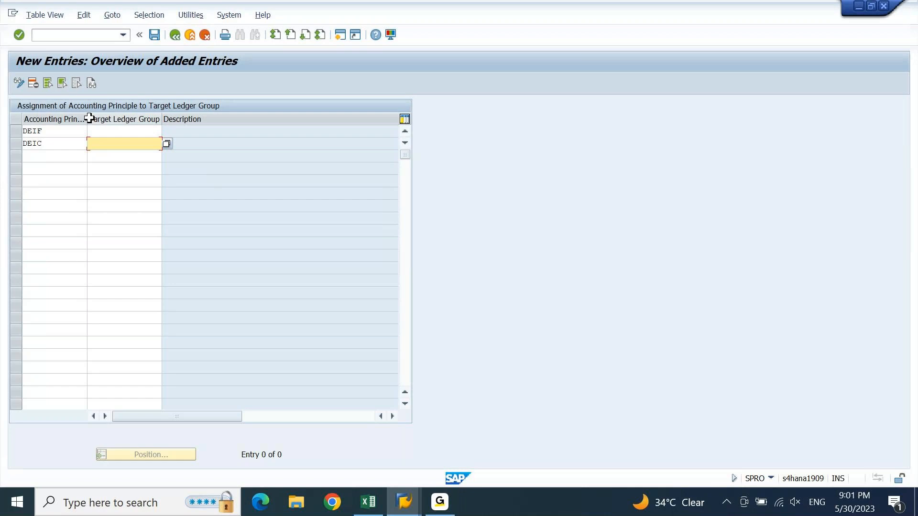
{"action": "type", "text": "D1"}
{"action": "key", "text": "Up"}
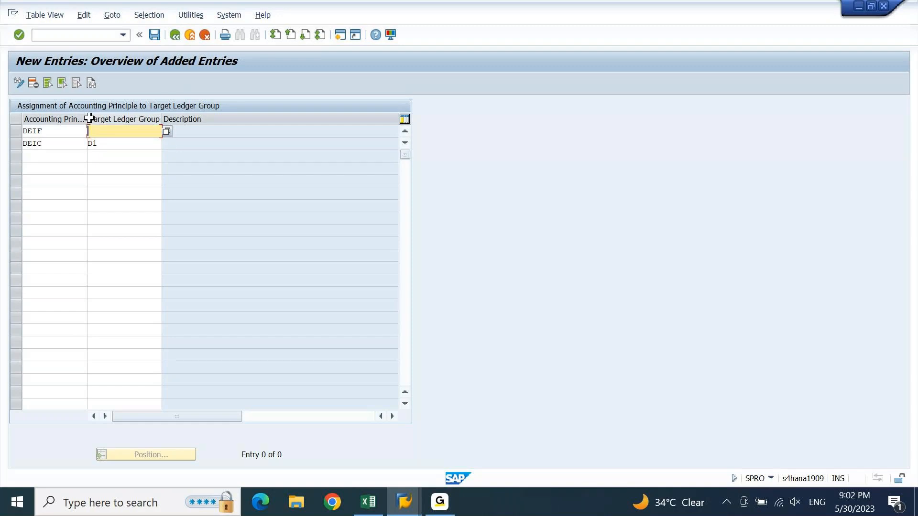
{"action": "type", "text": "0L"}
{"action": "key", "text": "Return"}
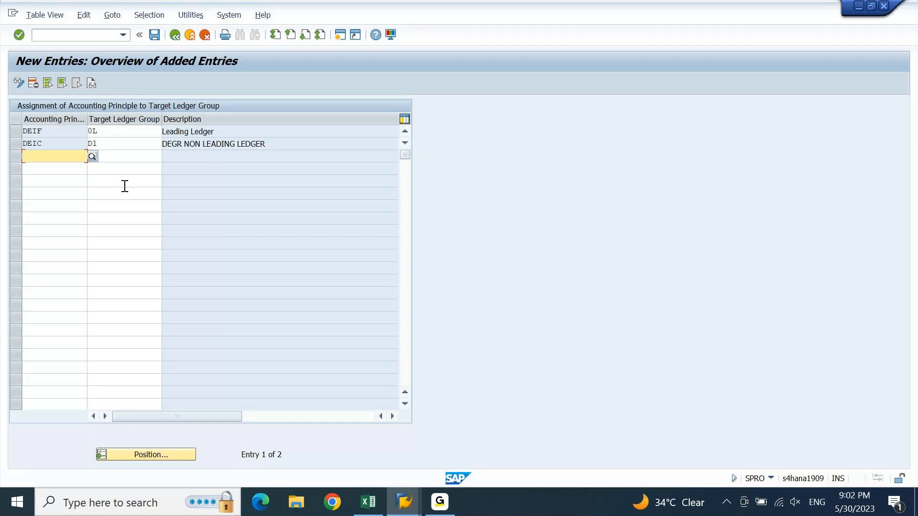
{"action": "left_click_drag", "start_coordinate": [86, 120], "coordinate": [106, 120]}
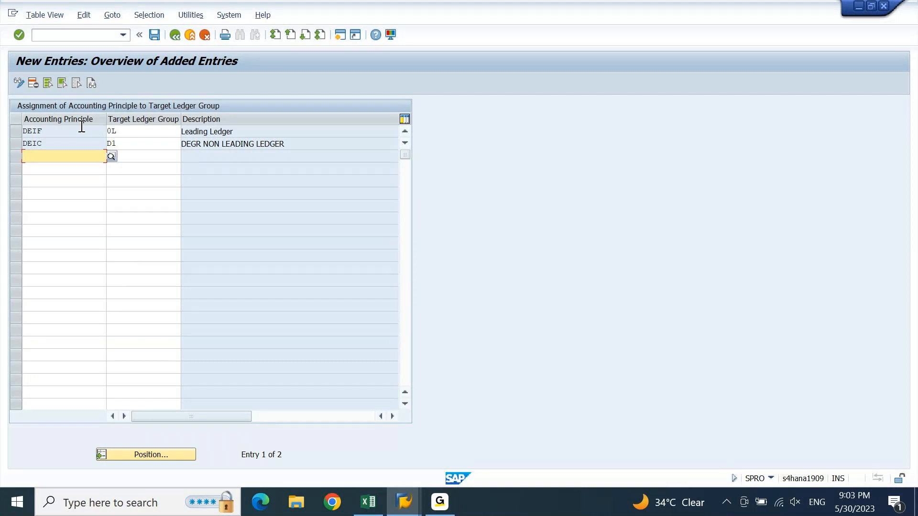
- Try to add a second assignment for DEIF and delete the leftover blank entry
{"action": "type", "text": "IF"}
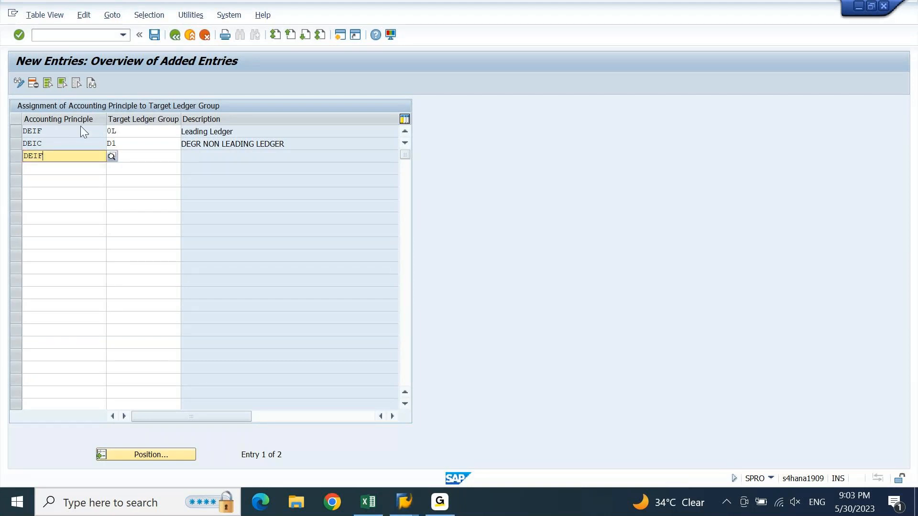
{"action": "key", "text": "Return"}
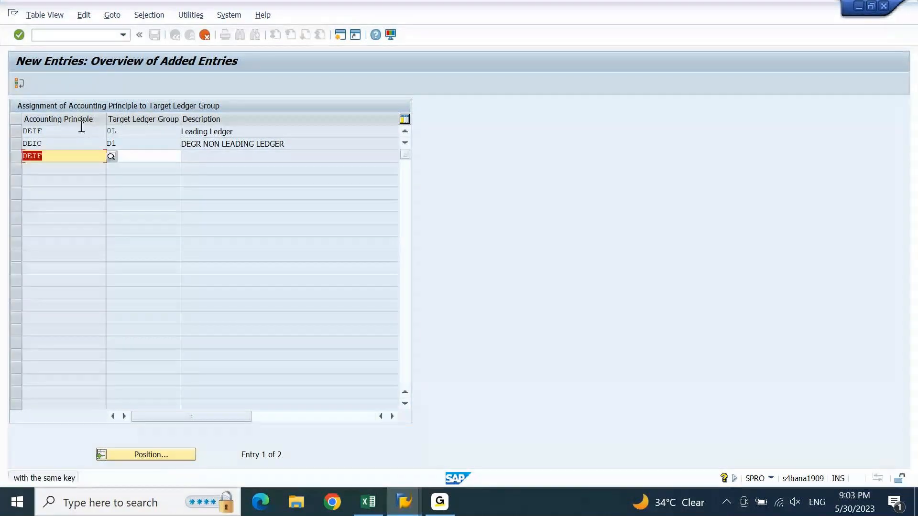
{"action": "key", "text": "Return"}
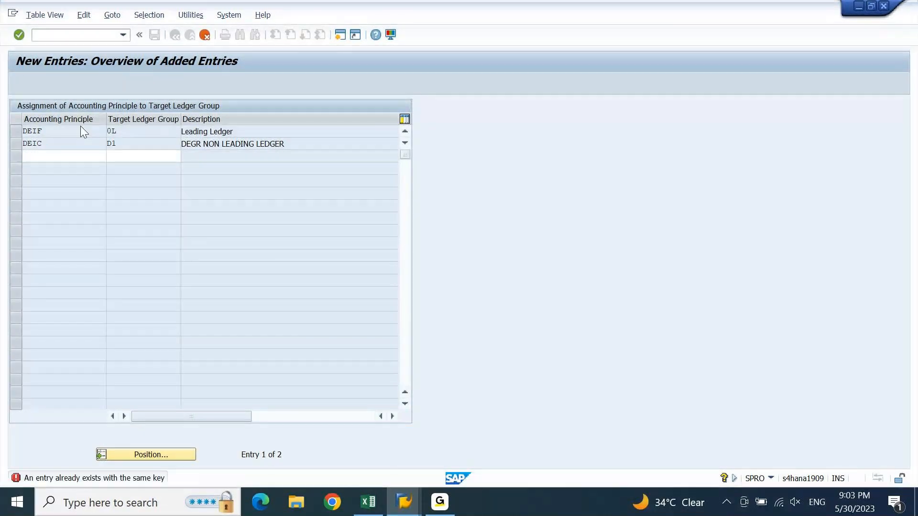
{"action": "key", "text": "Return"}
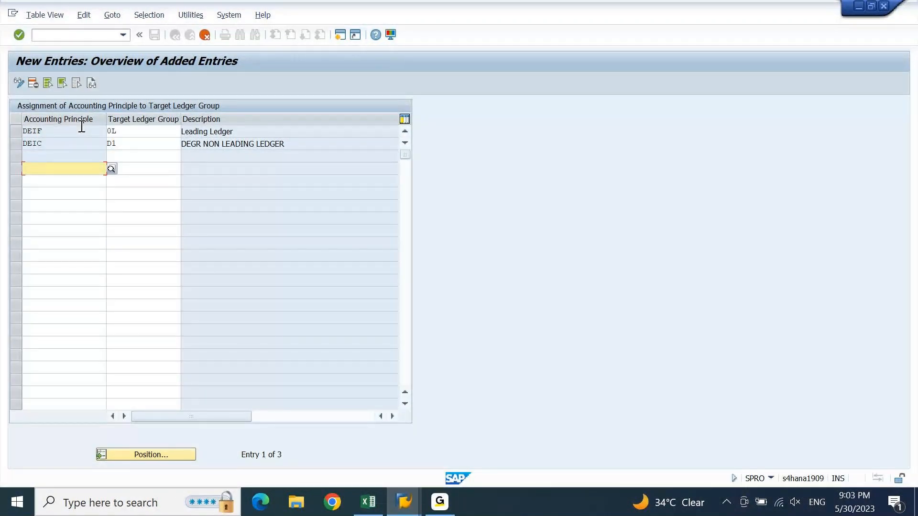
{"action": "left_click", "coordinate": [33, 83]}
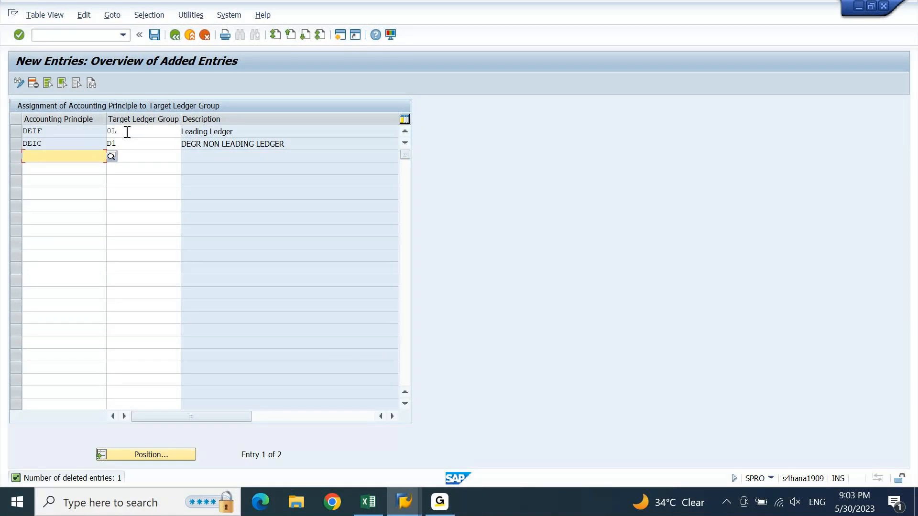
- Save the ledger group assignments and highlight the leading ledger entries AVIF, DEIF, GAAP, INKI and IFRS in the overview
{"action": "left_click", "coordinate": [154, 34]}
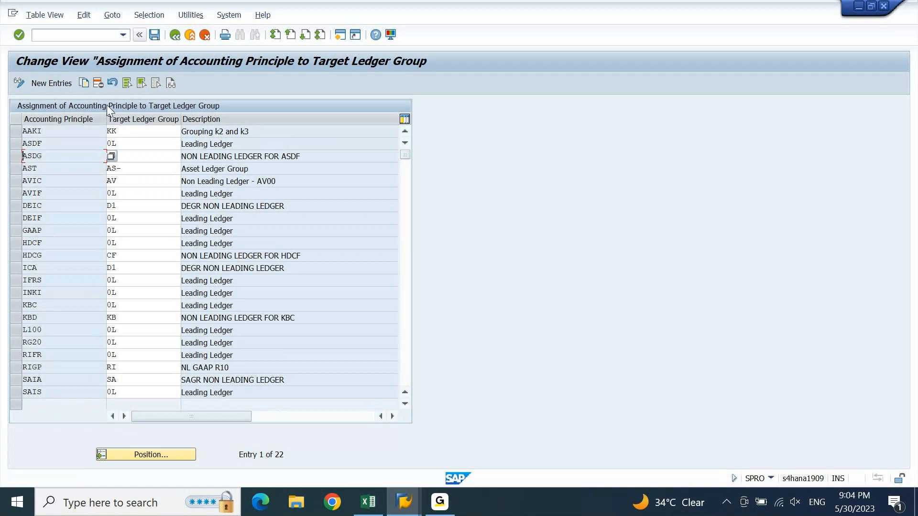
{"action": "left_click", "coordinate": [16, 197]}
{"action": "left_click", "coordinate": [16, 220]}
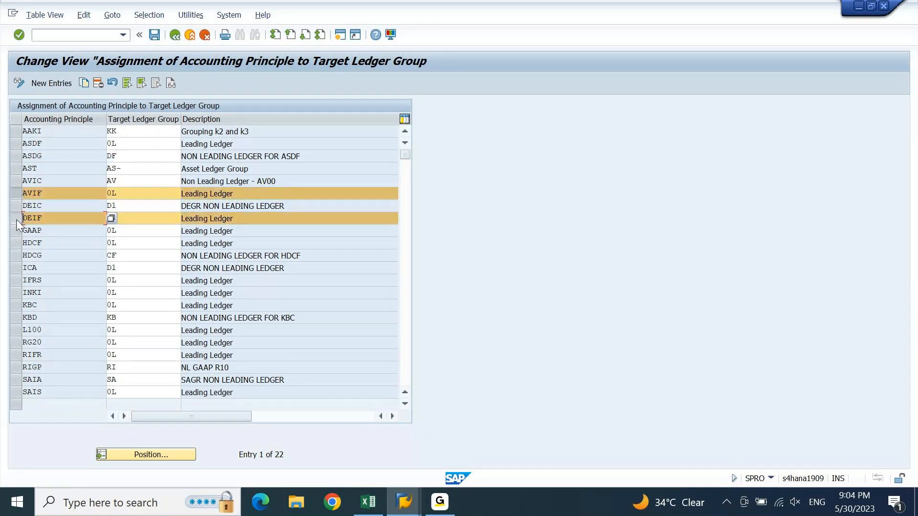
{"action": "left_click", "coordinate": [17, 231]}
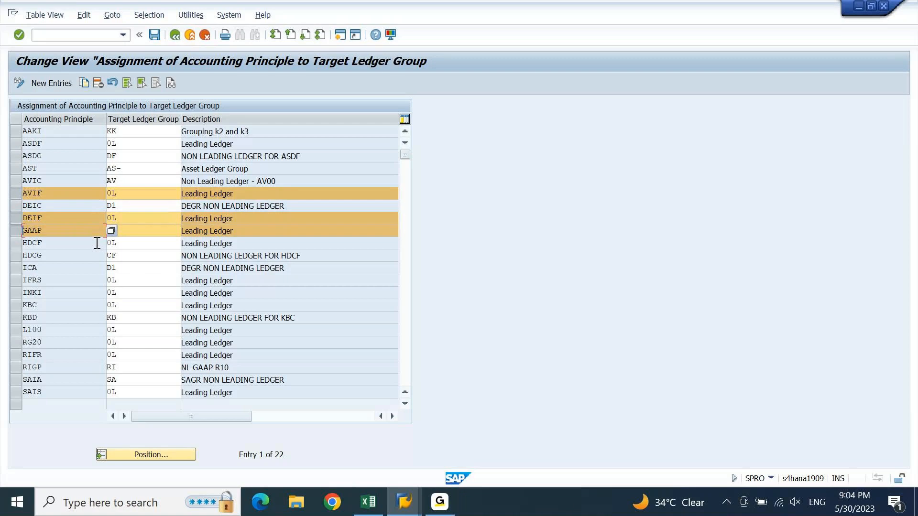
{"action": "left_click", "coordinate": [15, 293]}
{"action": "left_click", "coordinate": [16, 282]}
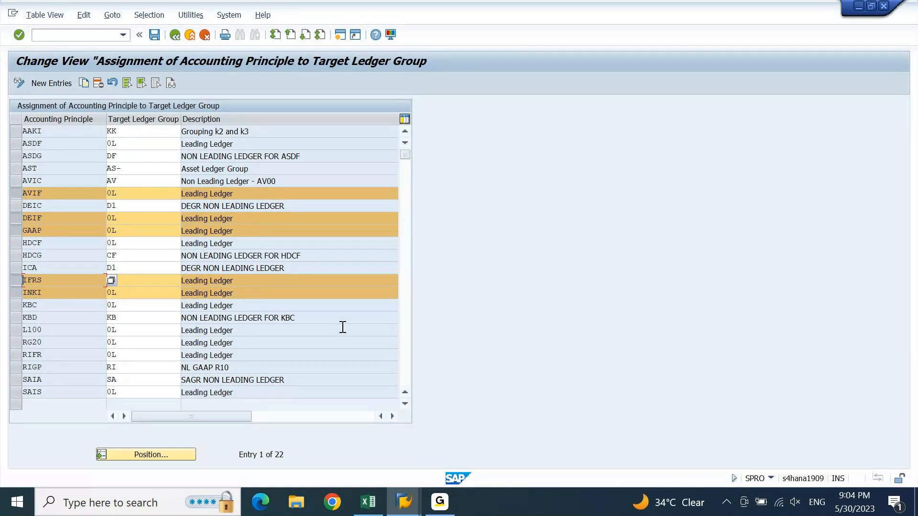
- Switch to the Define Depreciation Areas session and assign accounting principle DEIF to depreciation area 1 of chart DEIN
{"action": "left_click", "coordinate": [404, 502]}
{"action": "left_click", "coordinate": [346, 448]}
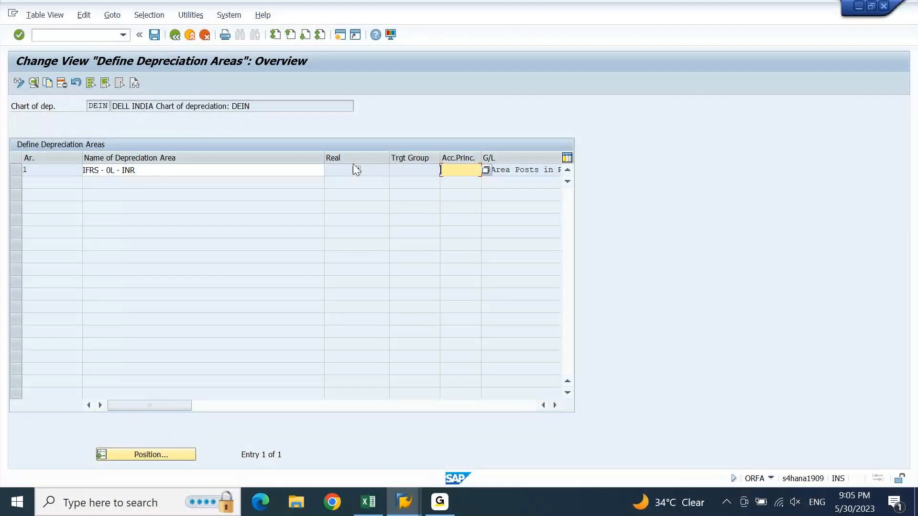
{"action": "key", "text": "Return"}
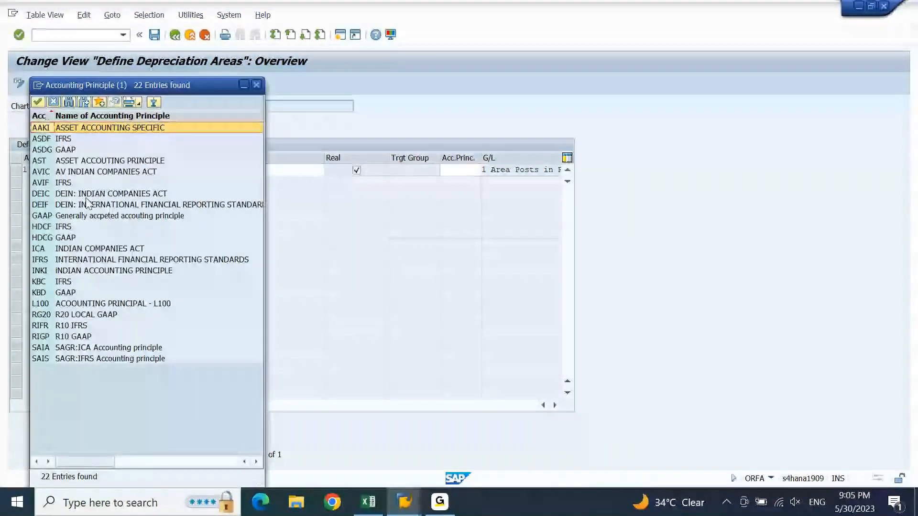
{"action": "left_click", "coordinate": [66, 196]}
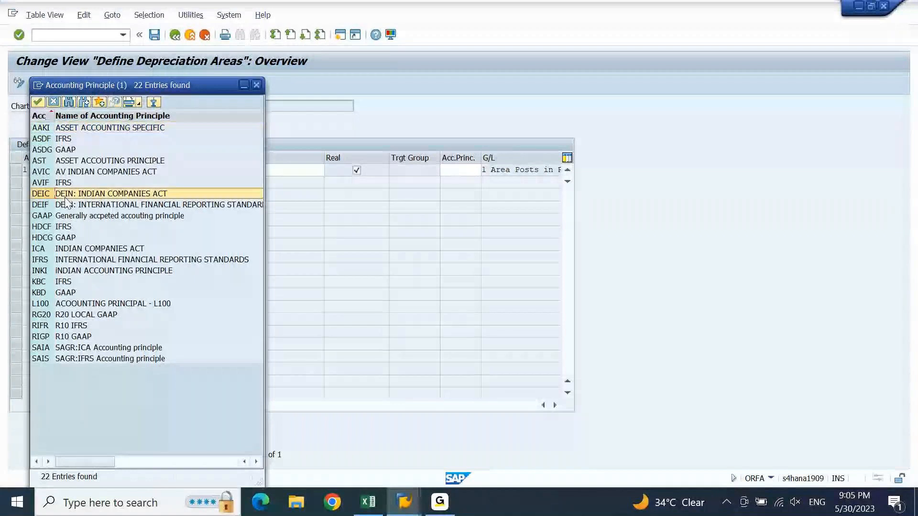
{"action": "left_click", "coordinate": [81, 206]}
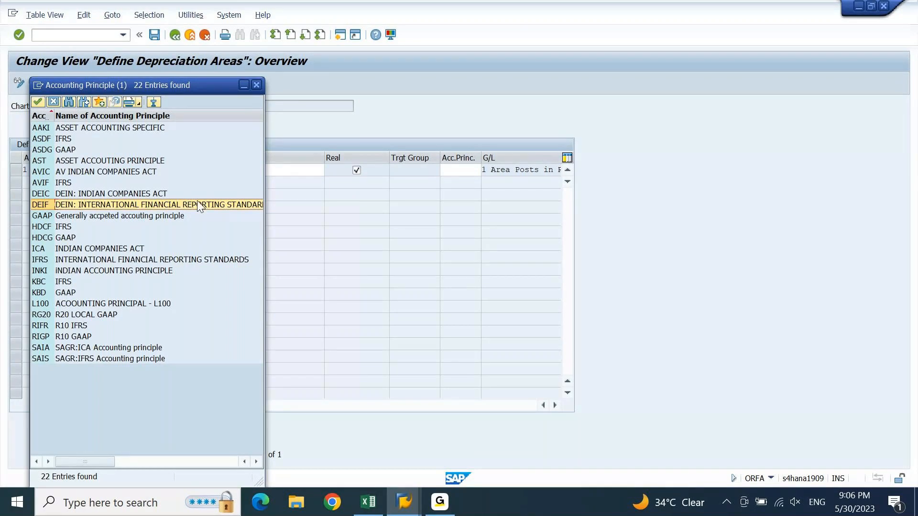
{"action": "double_click", "coordinate": [116, 206]}
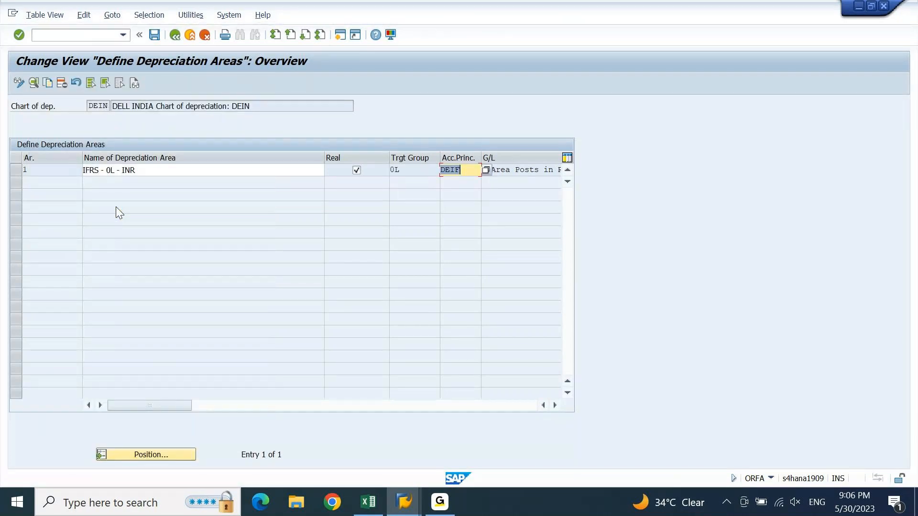
- Check the details of depreciation area 1, save it with the customizing request and return to the overview
{"action": "left_click_drag", "start_coordinate": [424, 173], "coordinate": [380, 180]}
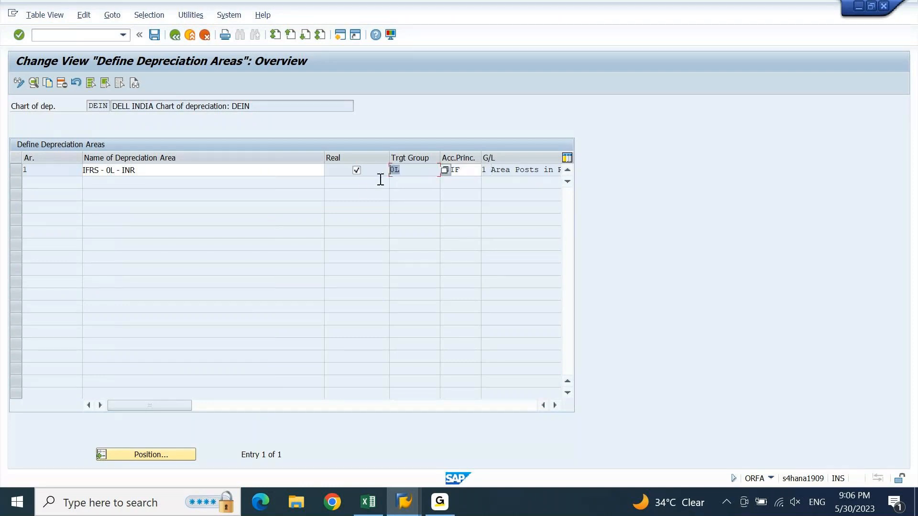
{"action": "left_click", "coordinate": [463, 173]}
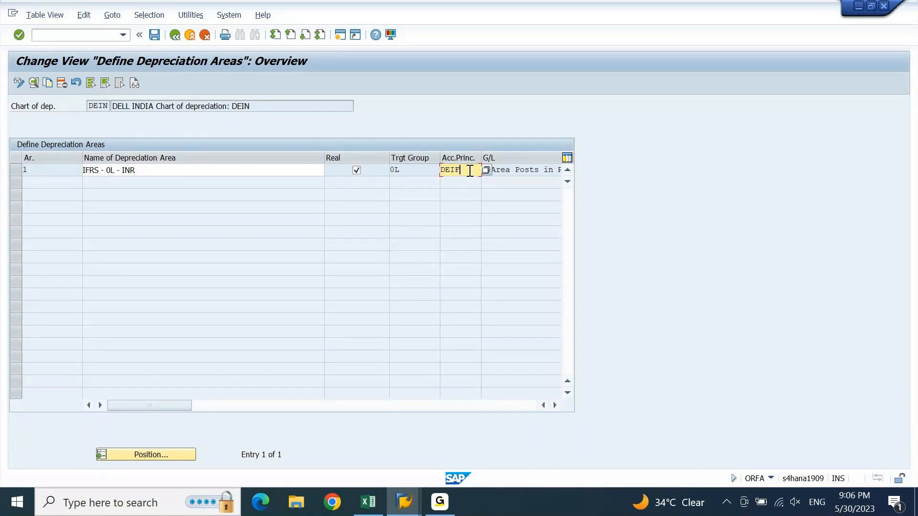
{"action": "double_click", "coordinate": [418, 168]}
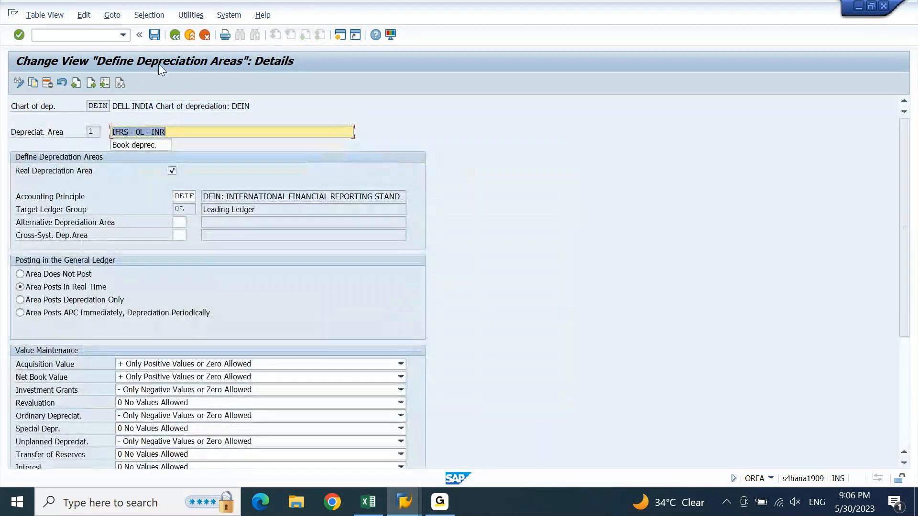
{"action": "left_click", "coordinate": [152, 39]}
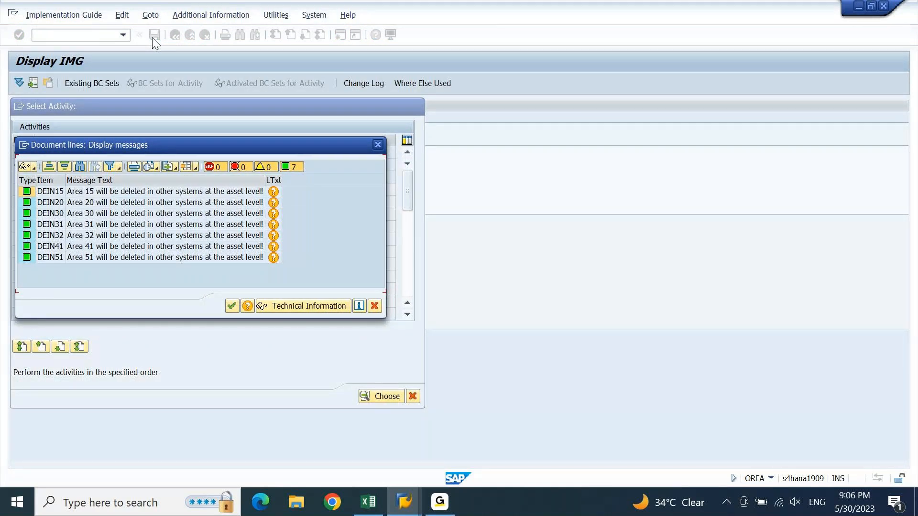
{"action": "key", "text": "Return"}
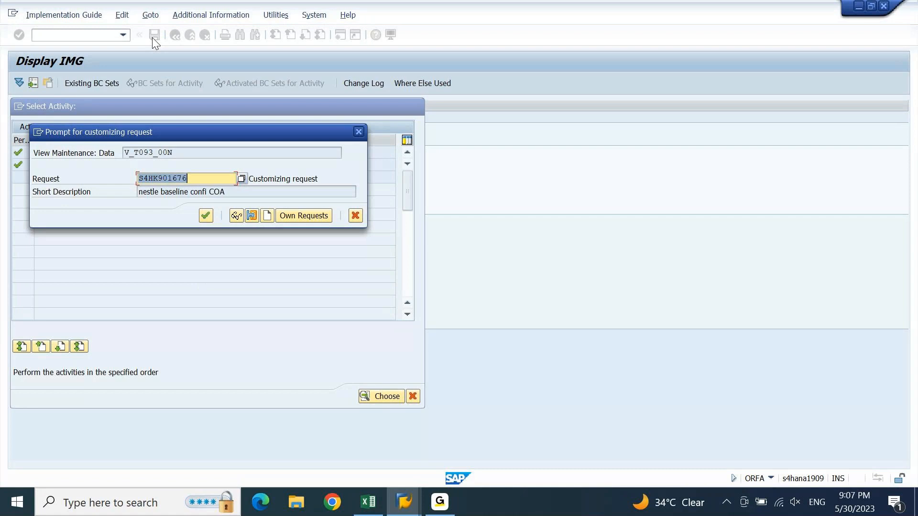
{"action": "key", "text": "Return"}
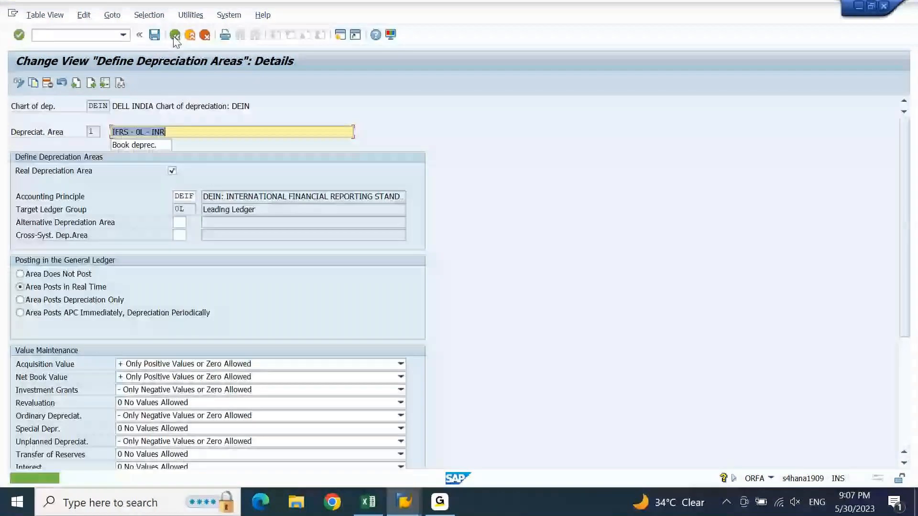
{"action": "left_click", "coordinate": [175, 37]}
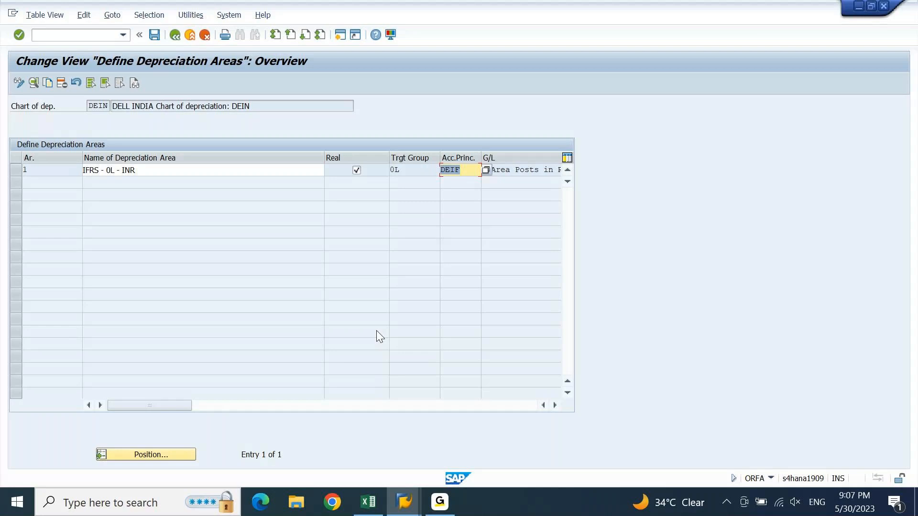
- Switch to the ledger group assignment session and reopen Assign Accounting Principle to Ledger Groups from the implementation guide
{"action": "left_click", "coordinate": [404, 503]}
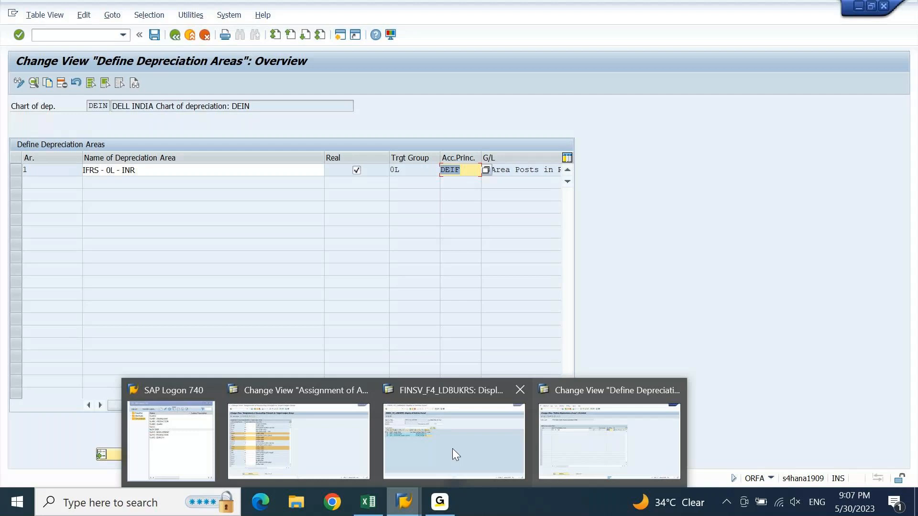
{"action": "left_click", "coordinate": [279, 433]}
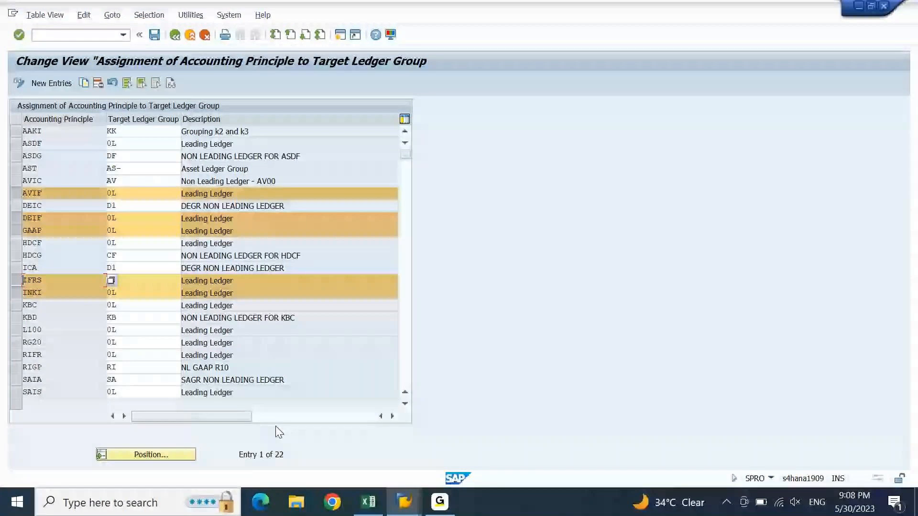
{"action": "left_click", "coordinate": [176, 38]}
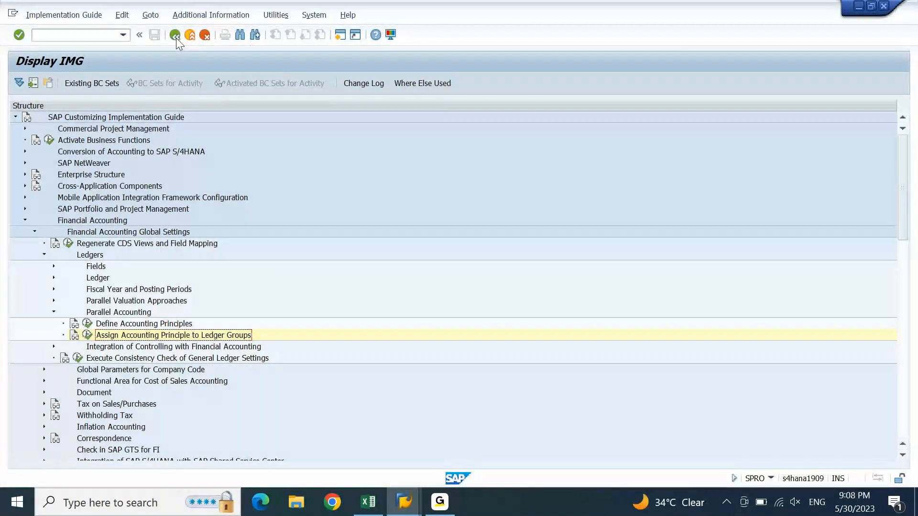
{"action": "left_click", "coordinate": [87, 336]}
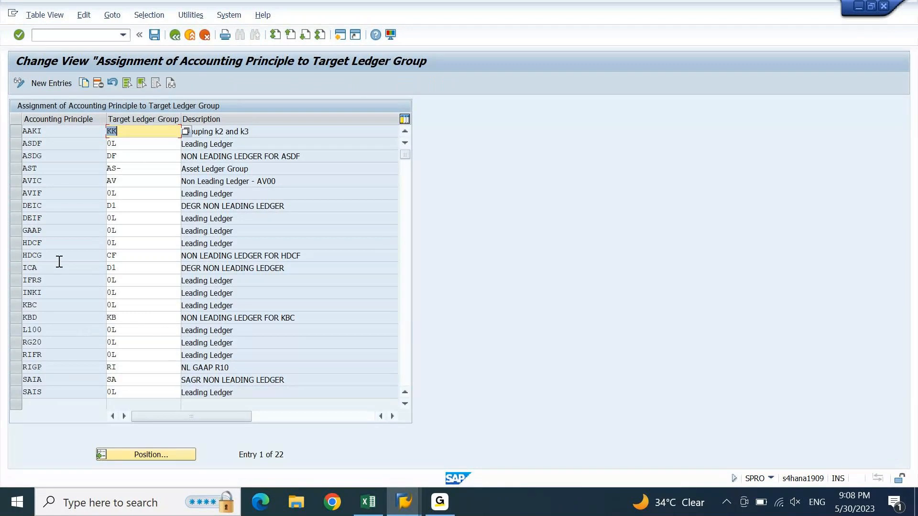
- Highlight the DEIF and DEIC rows to review their target ledger groups, and clear the row selection
{"action": "left_click", "coordinate": [18, 219]}
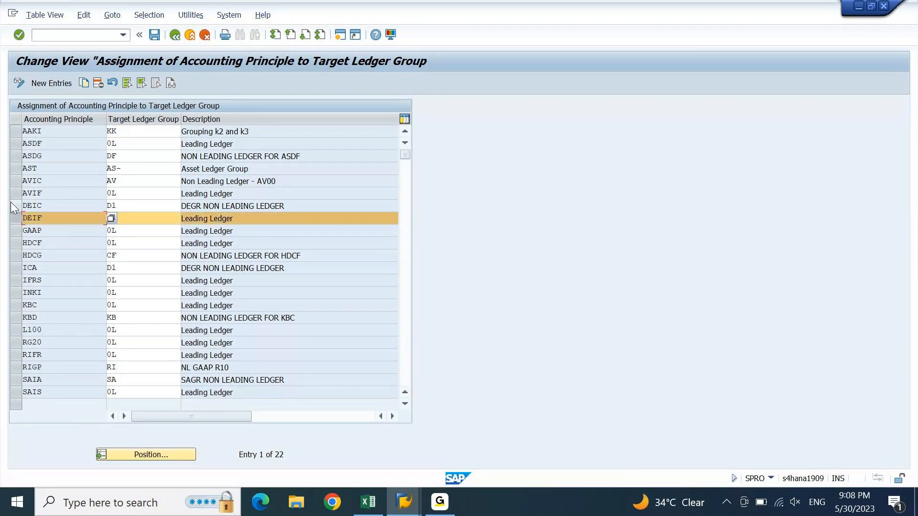
{"action": "left_click", "coordinate": [15, 206]}
{"action": "left_click", "coordinate": [309, 204]}
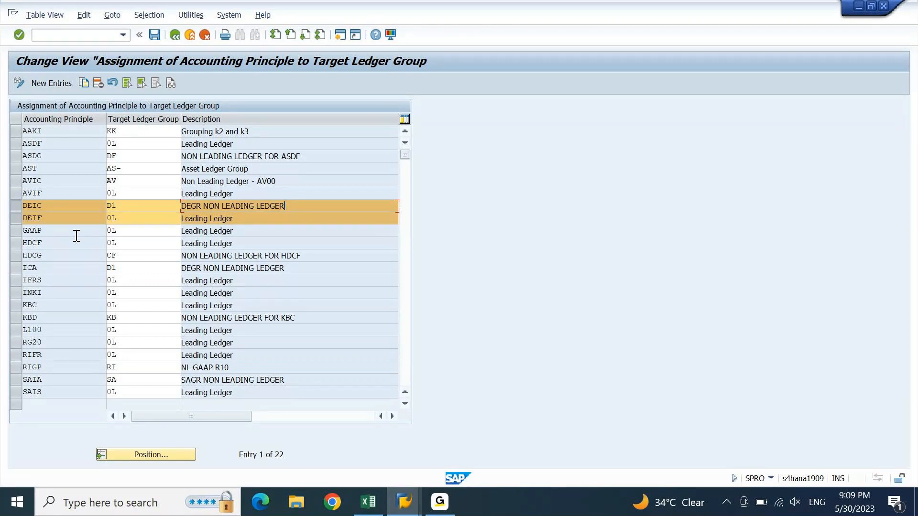
{"action": "left_click", "coordinate": [17, 218]}
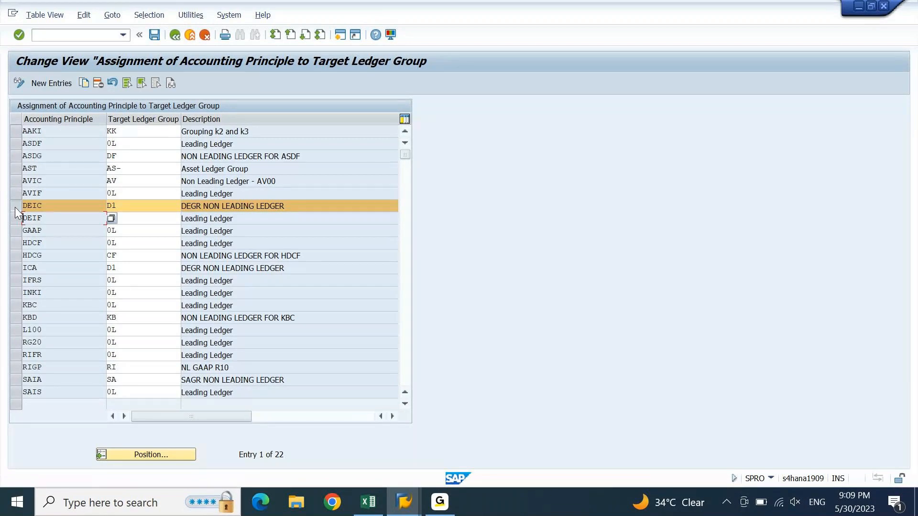
{"action": "left_click", "coordinate": [150, 202]}
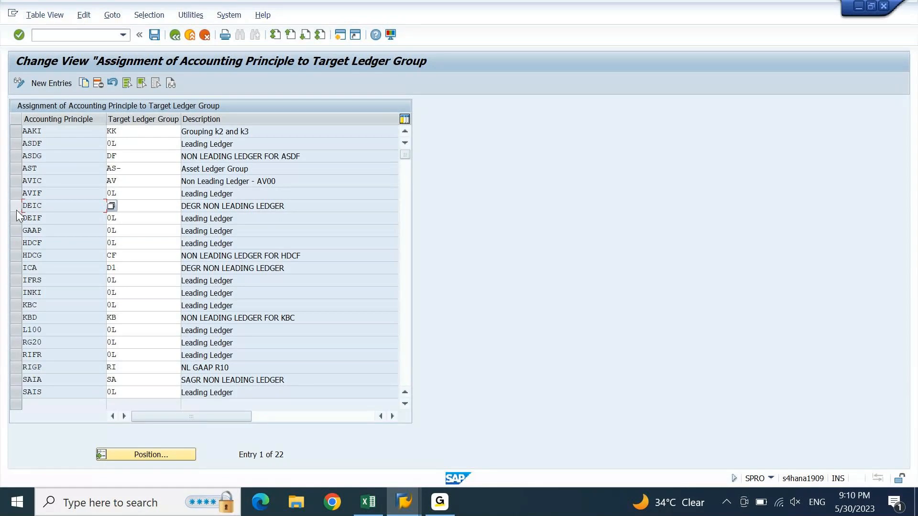
- Switch to the Excel notes and examine how ICA, GAAP and IFRS map to ledgers in the Ledger Specific Postings table
{"action": "left_click", "coordinate": [369, 502]}
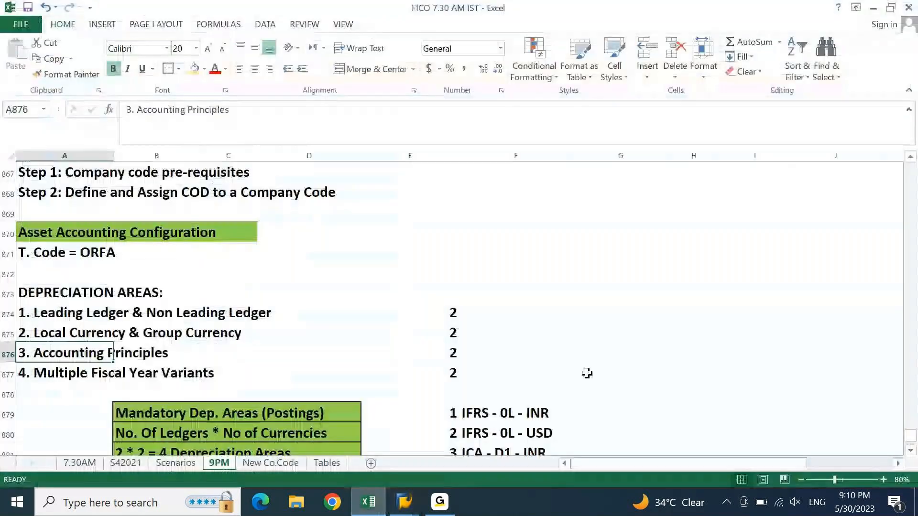
{"action": "left_click", "coordinate": [672, 375]}
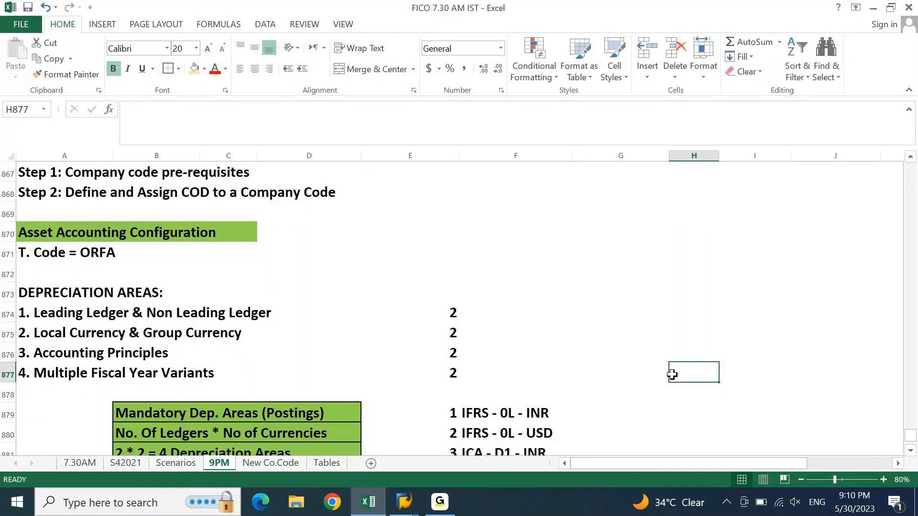
{"action": "key", "text": "Page_Down"}
{"action": "key", "text": "Right"}
{"action": "key", "text": "Right"}
{"action": "key", "text": "Right"}
{"action": "key", "text": "Right"}
{"action": "key", "text": "Right"}
{"action": "key", "text": "Right"}
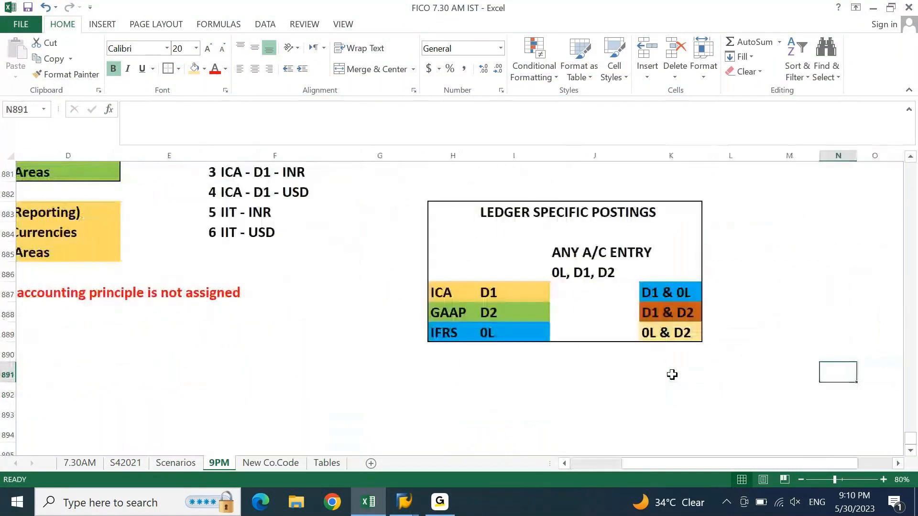
{"action": "left_click_drag", "start_coordinate": [442, 293], "coordinate": [447, 340]}
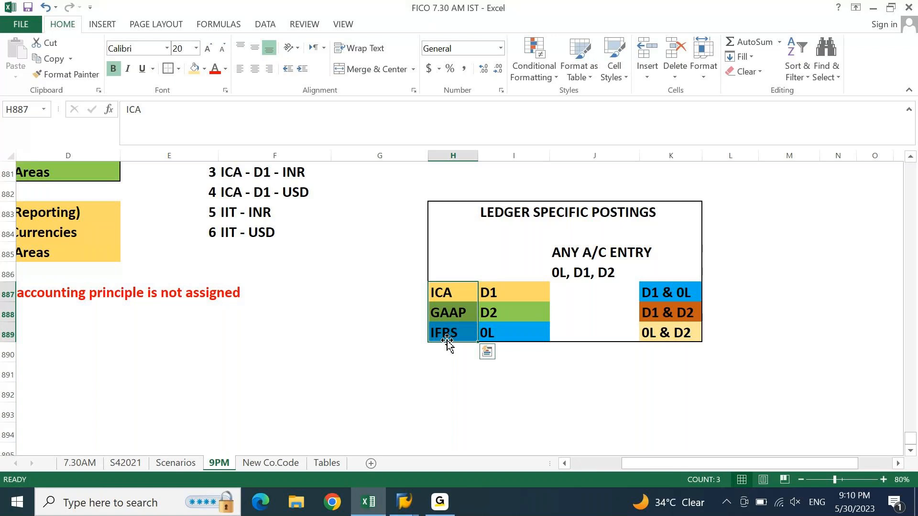
{"action": "left_click", "coordinate": [486, 314]}
{"action": "left_click", "coordinate": [452, 300]}
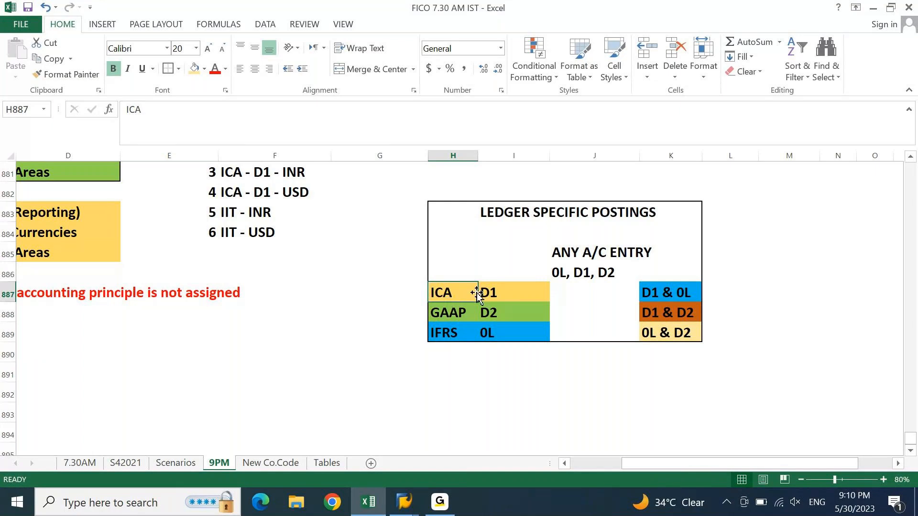
{"action": "left_click", "coordinate": [454, 317]}
- Return to the SAP Define Depreciation Areas session, narrow the area name column and list area 1's general ledger posting options
{"action": "left_click", "coordinate": [404, 502]}
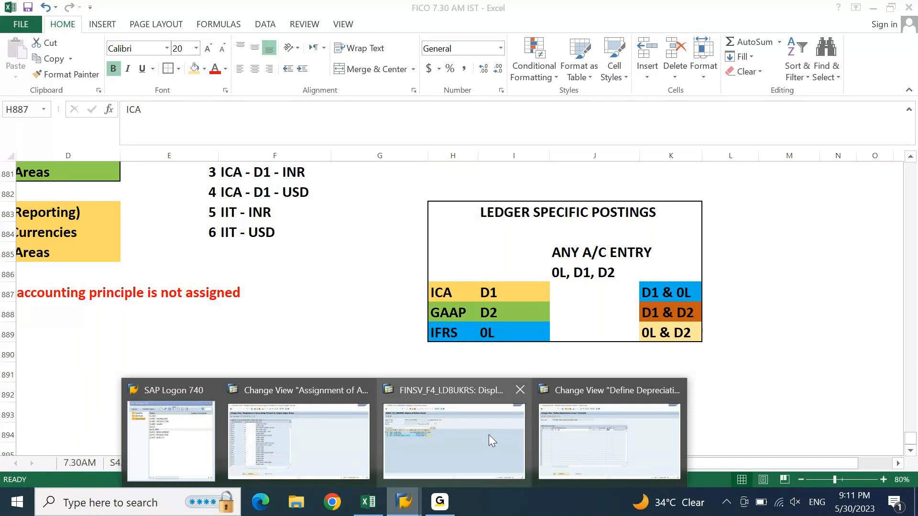
{"action": "mouse_move", "coordinate": [334, 443]}
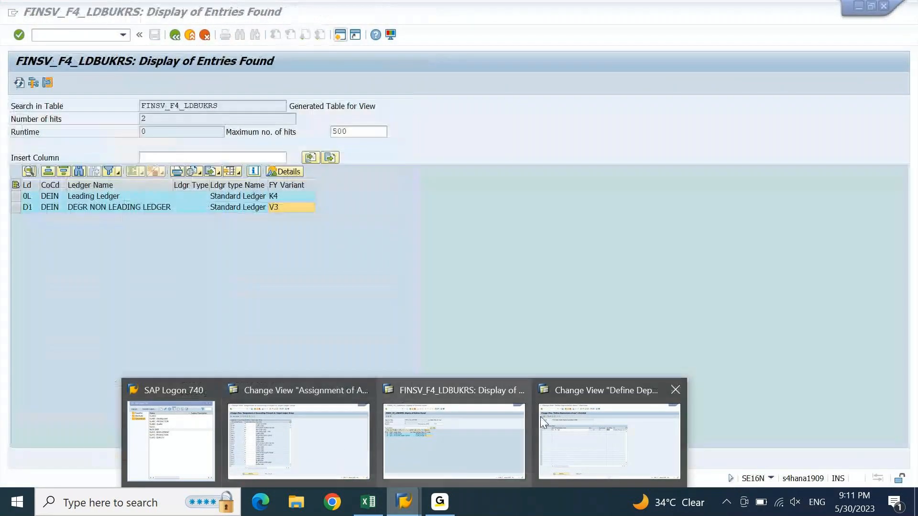
{"action": "left_click", "coordinate": [579, 424]}
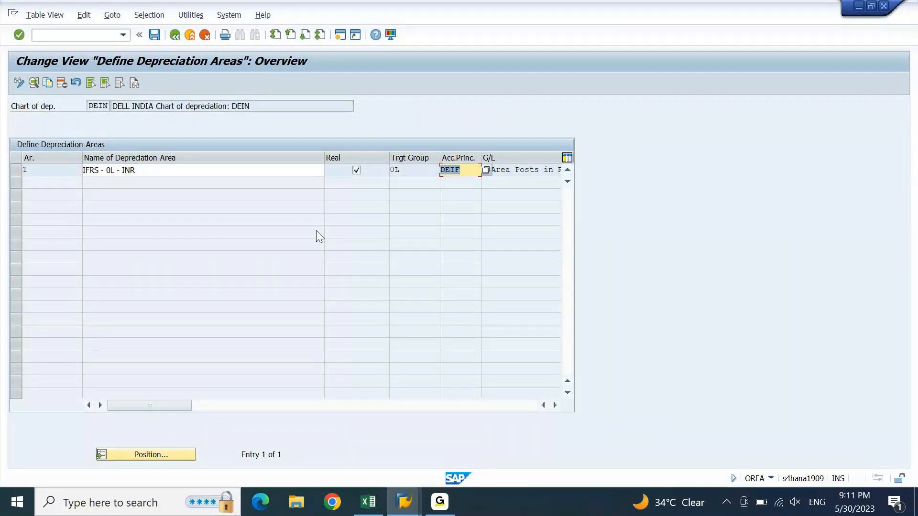
{"action": "left_click", "coordinate": [195, 173]}
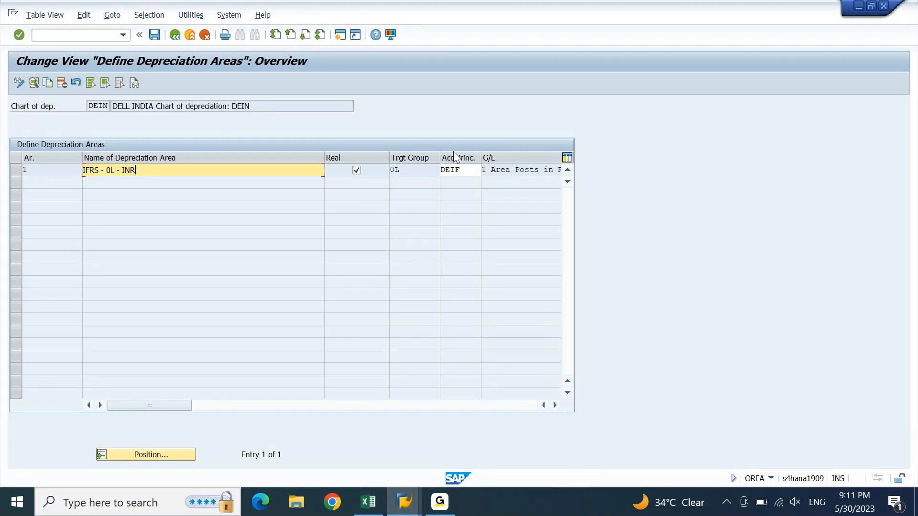
{"action": "left_click_drag", "start_coordinate": [322, 157], "coordinate": [210, 158]}
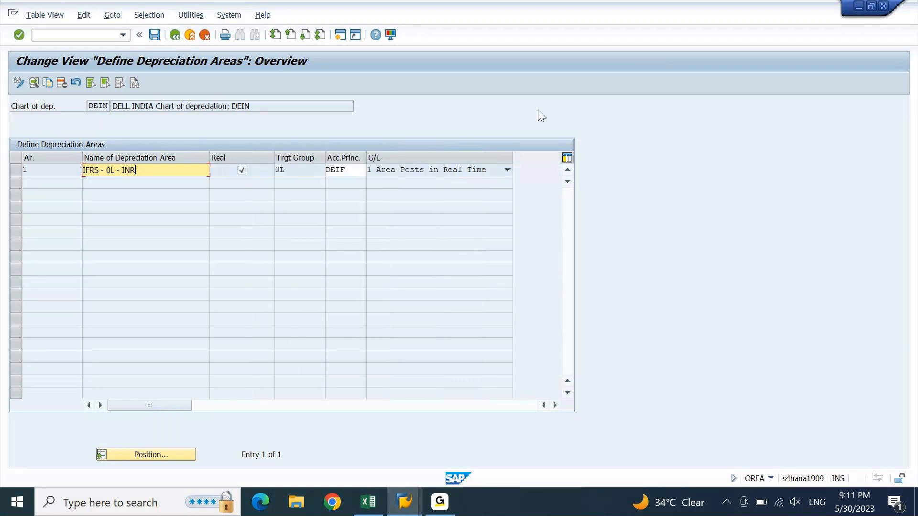
{"action": "left_click", "coordinate": [508, 170]}
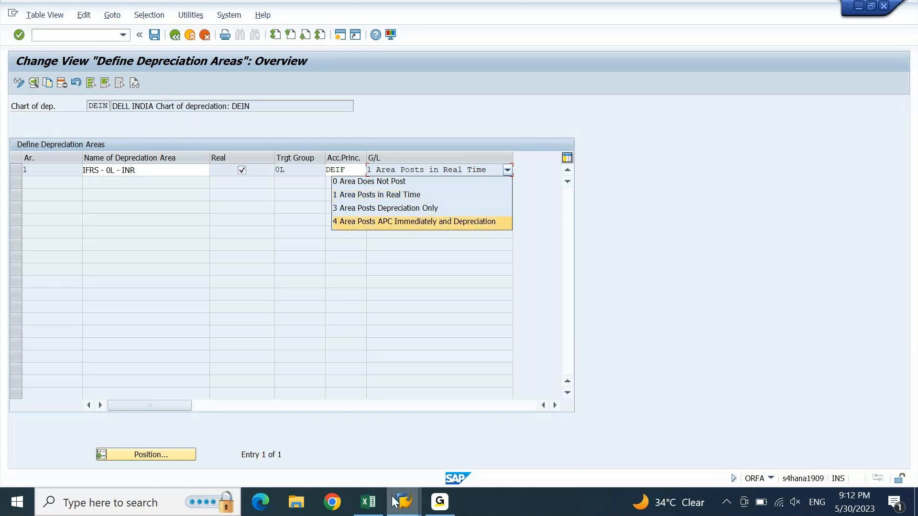
- Switch to the Excel notes and examine the mandatory and optional depreciation area blocks on the 9PM sheet
{"action": "left_click", "coordinate": [368, 502]}
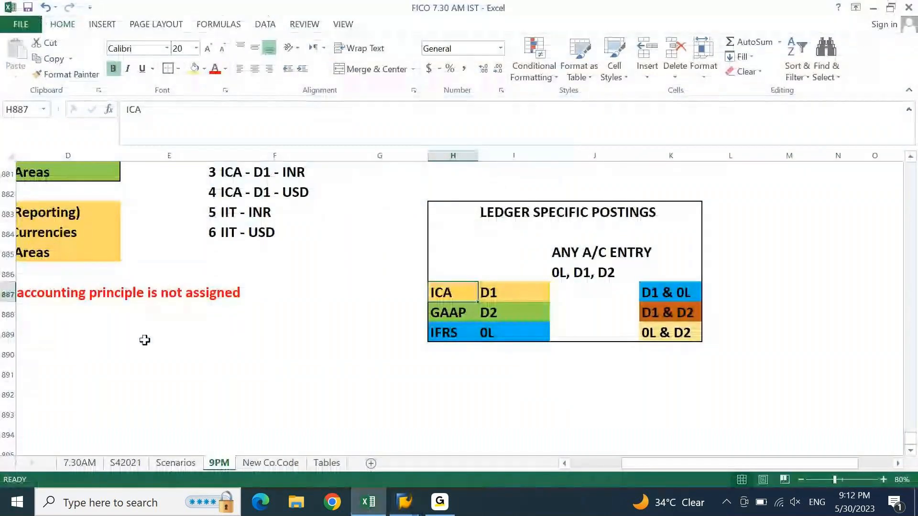
{"action": "key", "text": "Home"}
{"action": "key", "text": "Right"}
{"action": "key", "text": "Right"}
{"action": "key", "text": "Right"}
{"action": "key", "text": "Right"}
{"action": "key", "text": "Right"}
{"action": "key", "text": "Up"}
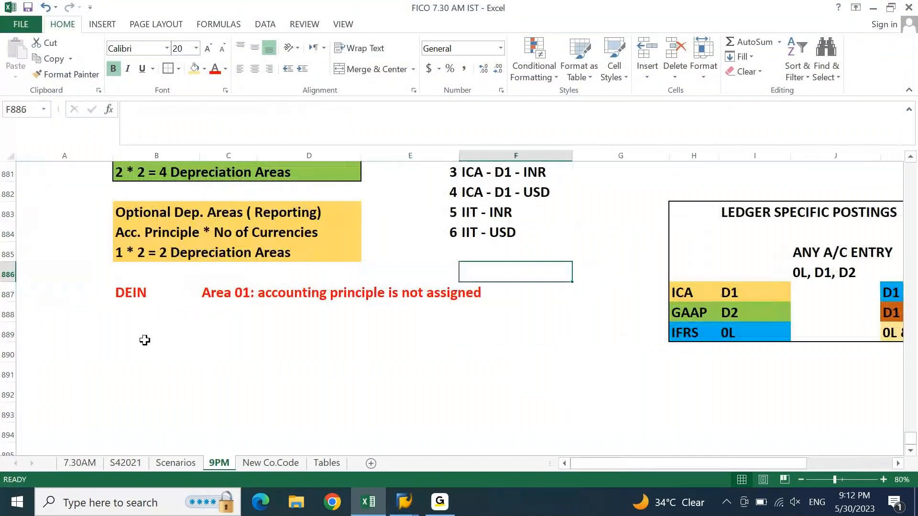
{"action": "key", "text": "Up"}
{"action": "key", "text": "Up"}
{"action": "key", "text": "Up"}
{"action": "key", "text": "Up"}
{"action": "key", "text": "Up"}
{"action": "key", "text": "Up"}
{"action": "key", "text": "Up"}
{"action": "key", "text": "Up"}
{"action": "key", "text": "Left"}
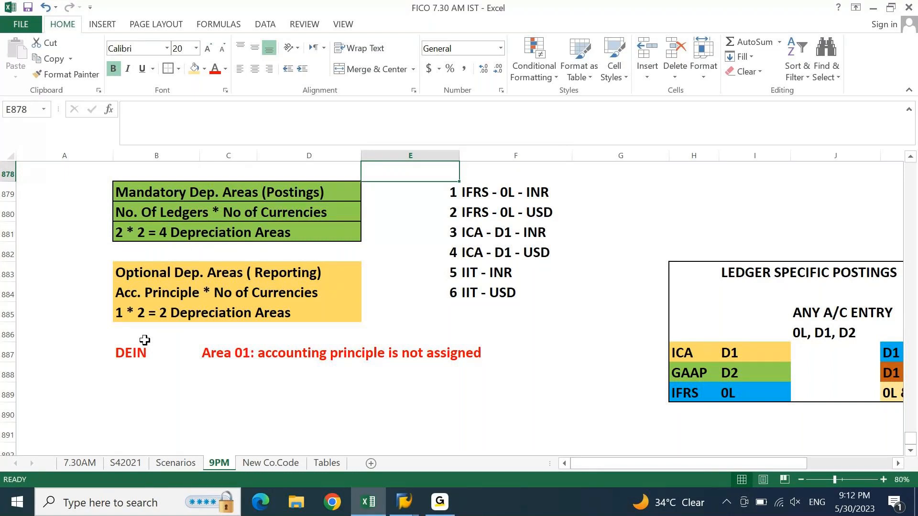
- Go through the numbered depreciation area list and highlight the reporting areas 5 IIT - INR and 6 IIT - USD
{"action": "key", "text": "Down"}
{"action": "key", "text": "ctrl+shift+Down"}
{"action": "key", "text": "Up"}
{"action": "key", "text": "Right"}
{"action": "key", "text": "Right"}
{"action": "key", "text": "Down"}
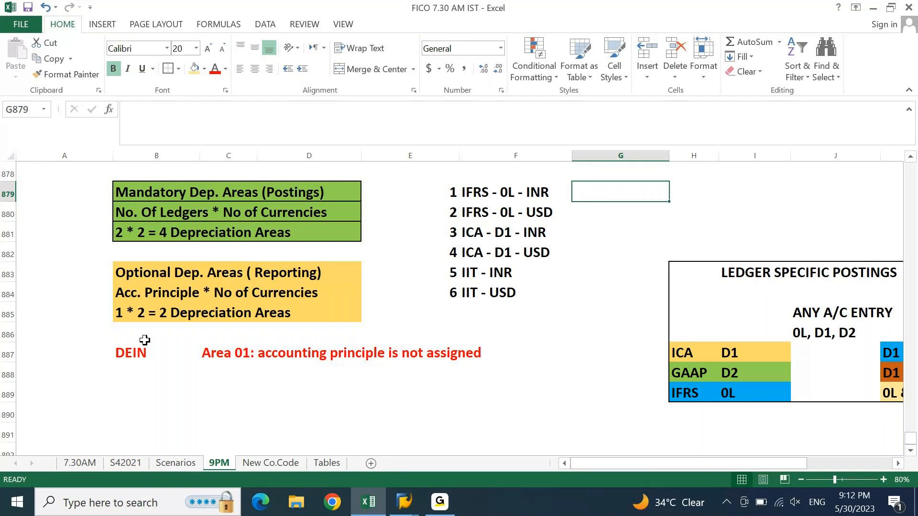
{"action": "key", "text": "Down"}
{"action": "key", "text": "Down"}
{"action": "key", "text": "Down"}
{"action": "key", "text": "Down"}
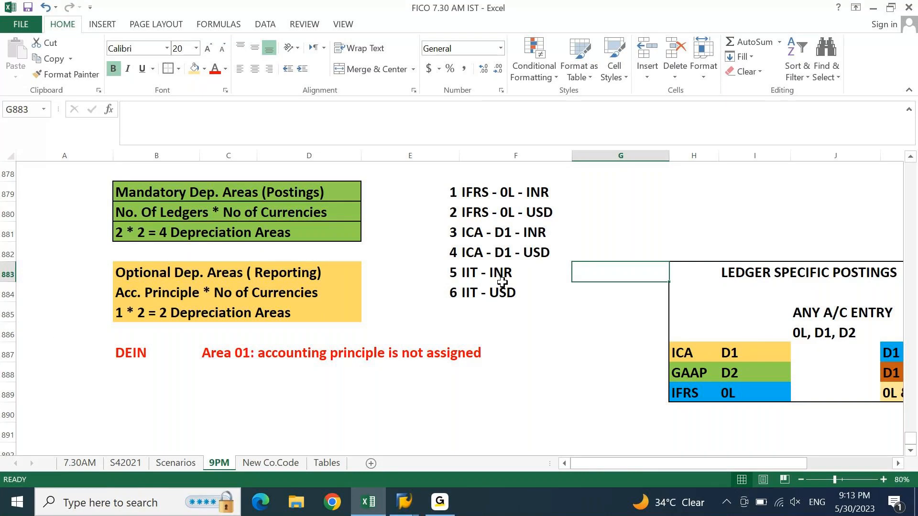
{"action": "left_click", "coordinate": [491, 271]}
{"action": "left_click_drag", "start_coordinate": [491, 271], "coordinate": [524, 305]}
{"action": "left_click_drag", "start_coordinate": [453, 273], "coordinate": [517, 287]}
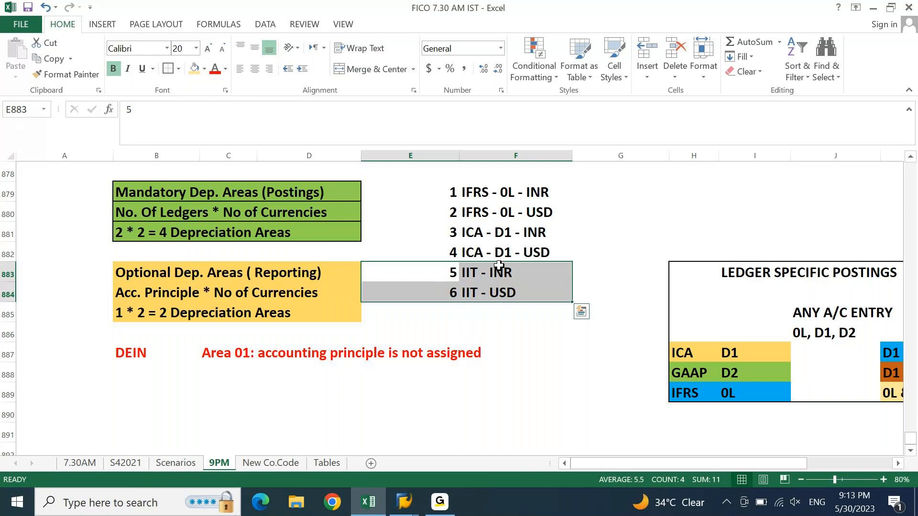
{"action": "left_click", "coordinate": [448, 251]}
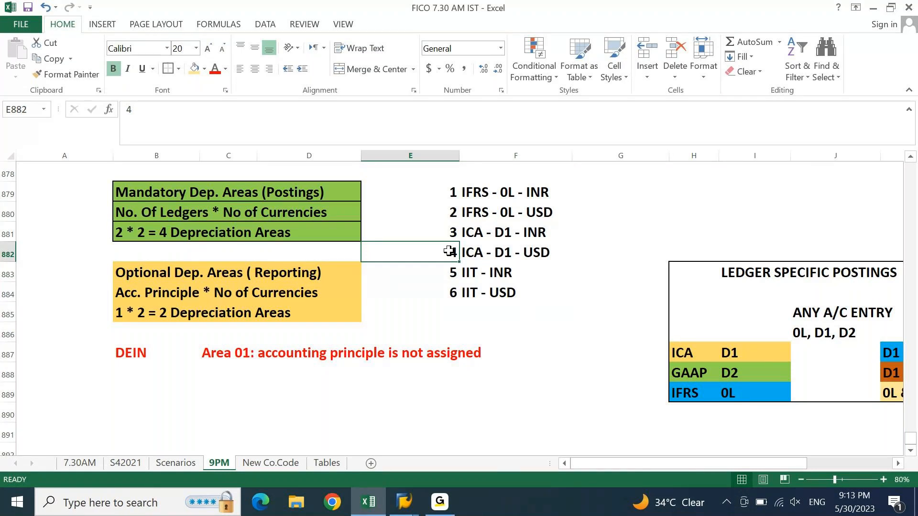
- Switch back to the SAP depreciation areas overview, open the details of depreciation area 1 and save
{"action": "left_click", "coordinate": [369, 501]}
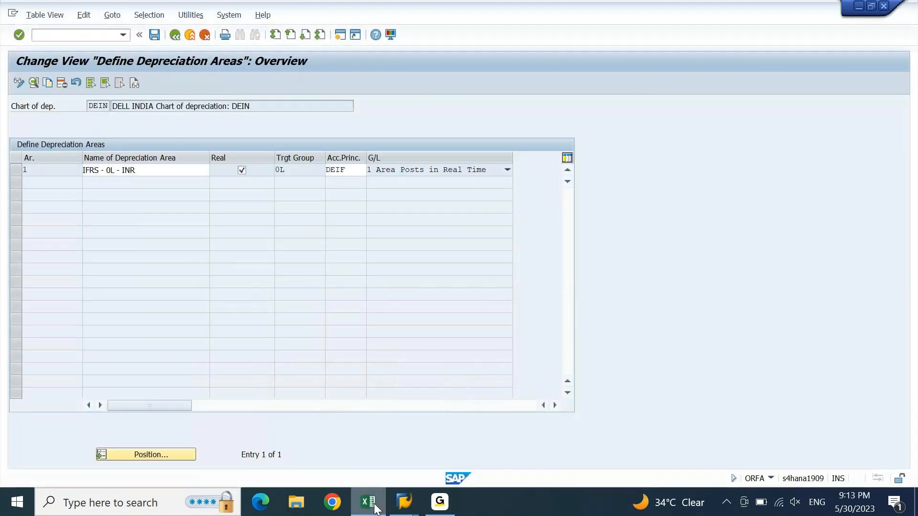
{"action": "left_click", "coordinate": [296, 171]}
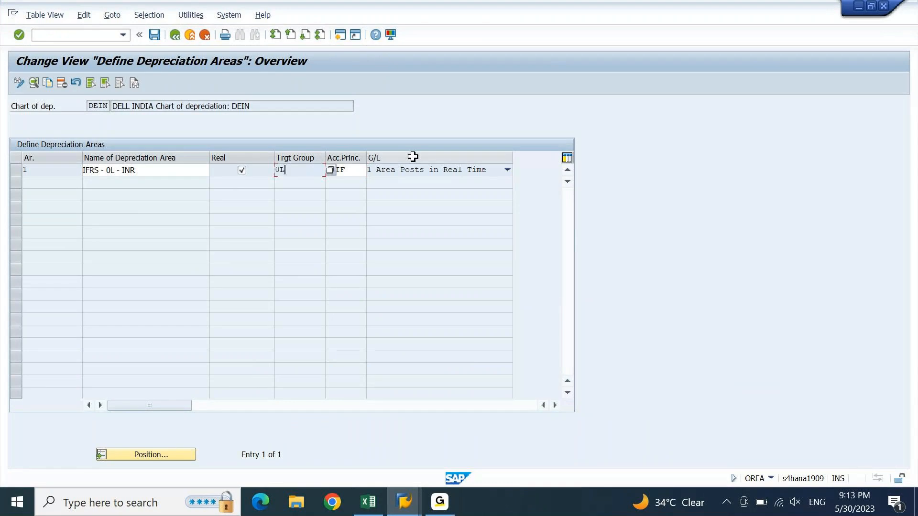
{"action": "double_click", "coordinate": [480, 172]}
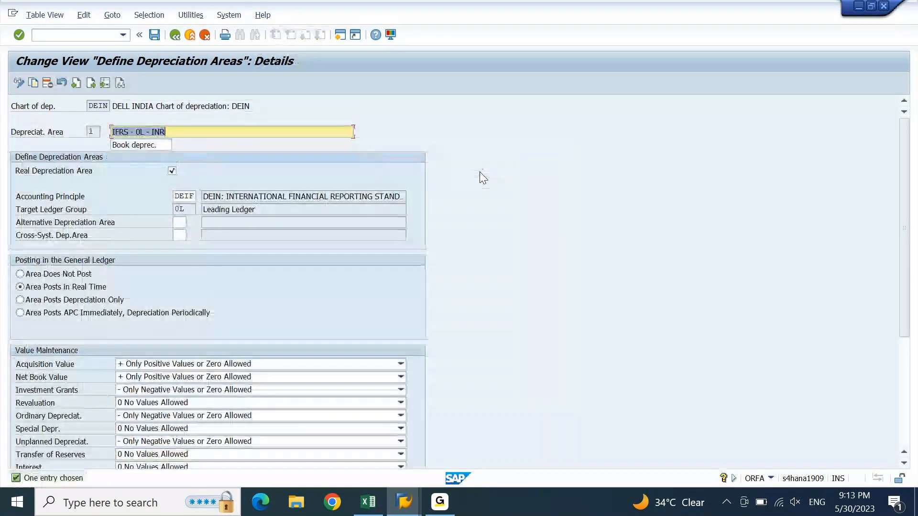
{"action": "left_click", "coordinate": [151, 36]}
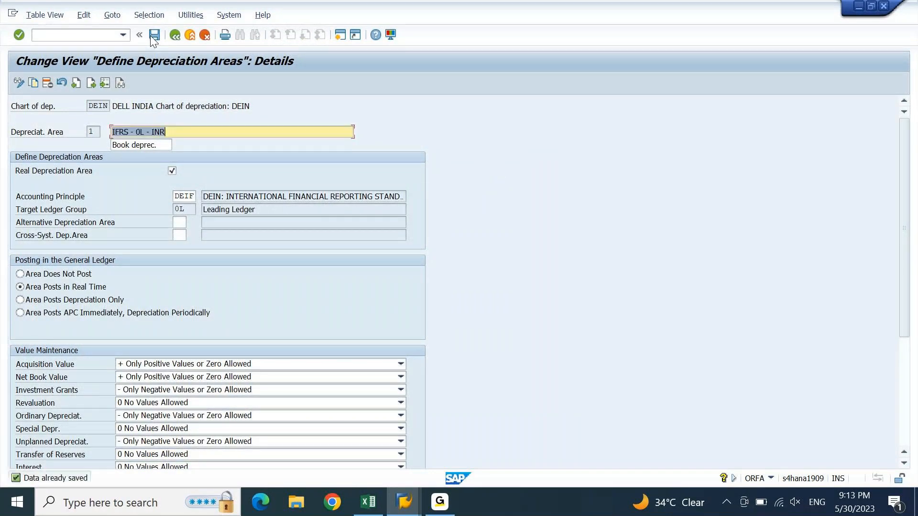
- Set the short name of depreciation area 1 to "IFRS -0L-INR", save it and return to the overview
{"action": "key", "text": "Tab"}
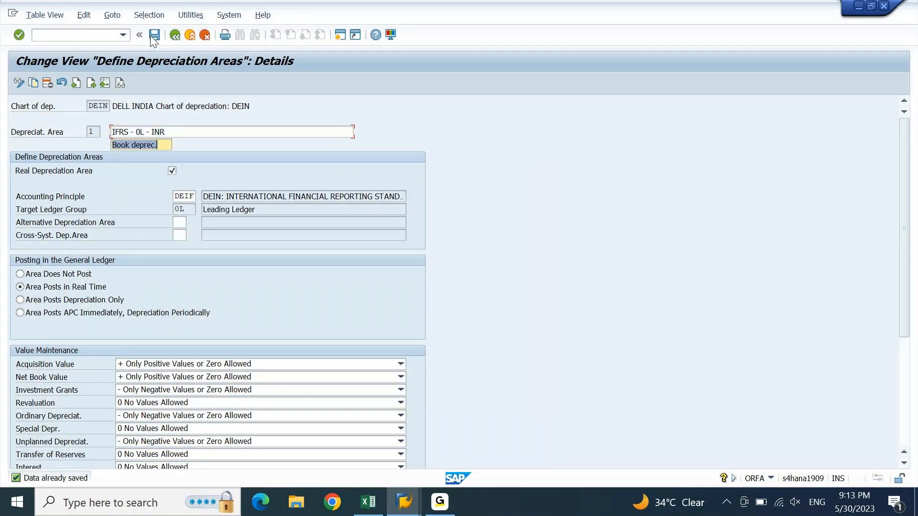
{"action": "type", "text": "IFRS - 0L -"}
{"action": "key", "text": "Left"}
{"action": "key", "text": "Left"}
{"action": "key", "text": "Left"}
{"action": "key", "text": "Left"}
{"action": "key", "text": "Left"}
{"action": "key", "text": "BackSpace"}
{"action": "key", "text": "Right"}
{"action": "key", "text": "Right"}
{"action": "key", "text": "shift+Right"}
{"action": "key", "text": "shift+Right"}
{"action": "key", "text": "Delete"}
{"action": "type", "text": "in"}
{"action": "key", "text": "Left"}
{"action": "key", "text": "Left"}
{"action": "key", "text": "Left"}
{"action": "key", "text": "Delete"}
{"action": "key", "text": "Delete"}
{"action": "key", "text": "Delete"}
{"action": "type", "text": "-INR"}
{"action": "key", "text": "Return"}
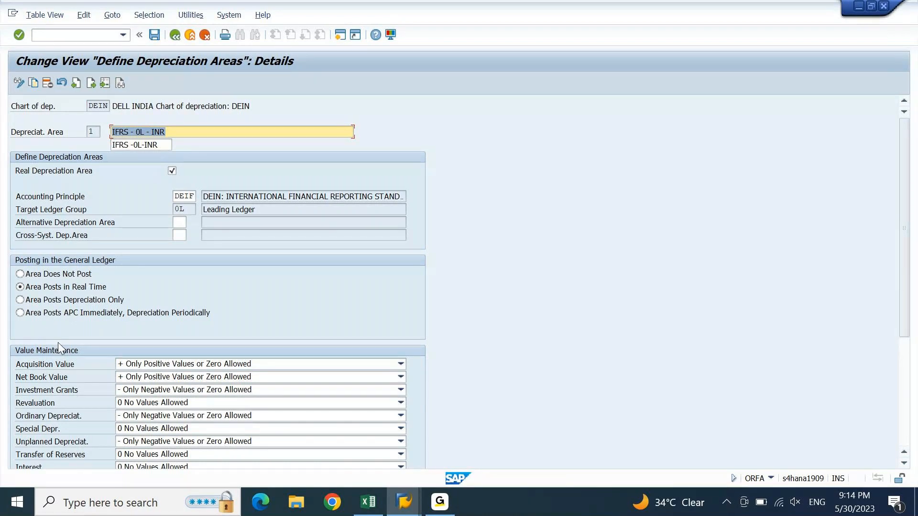
{"action": "left_click", "coordinate": [153, 37]}
{"action": "left_click", "coordinate": [176, 36]}
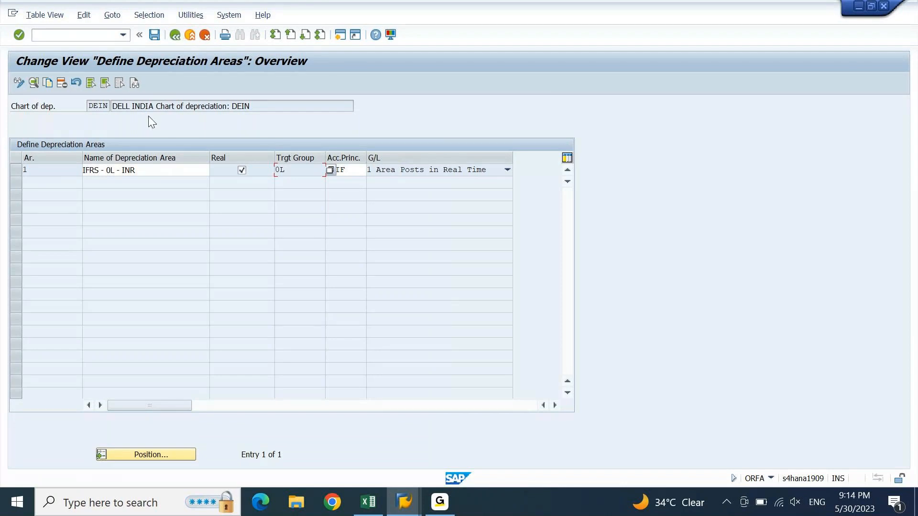
- Copy depreciation area 1 as area 2 and name it "IFRS - 0L - USD"
{"action": "left_click", "coordinate": [150, 170]}
{"action": "left_click", "coordinate": [17, 169]}
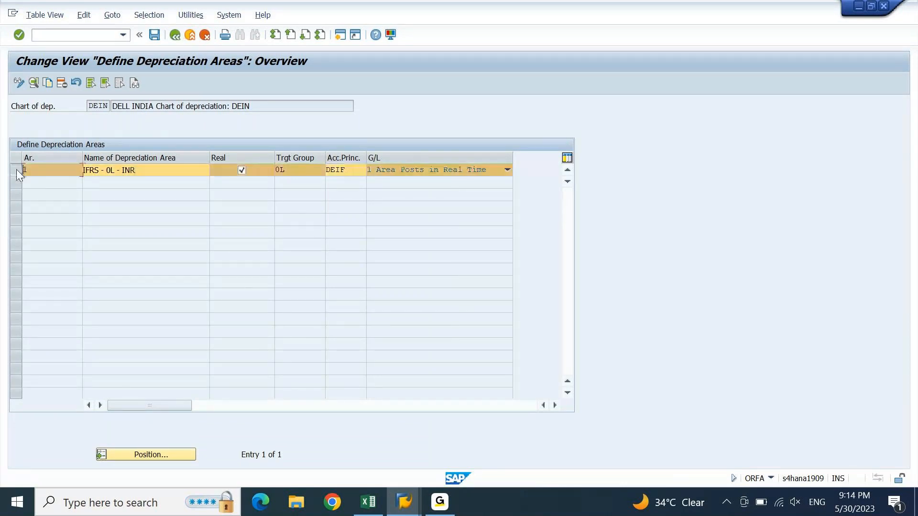
{"action": "left_click", "coordinate": [49, 83]}
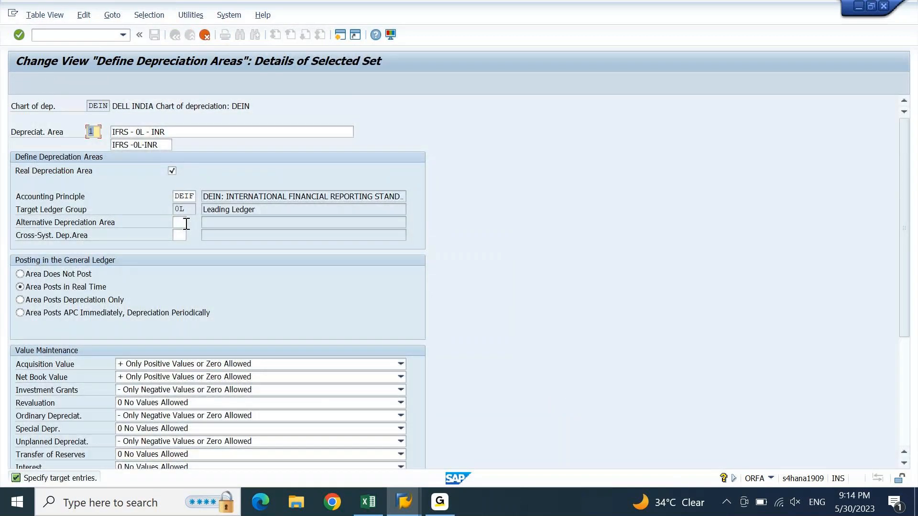
{"action": "type", "text": "2"}
{"action": "key", "text": "Tab"}
{"action": "key", "text": "End"}
{"action": "key", "text": "shift+Left"}
{"action": "key", "text": "shift+Left"}
{"action": "key", "text": "shift+Left"}
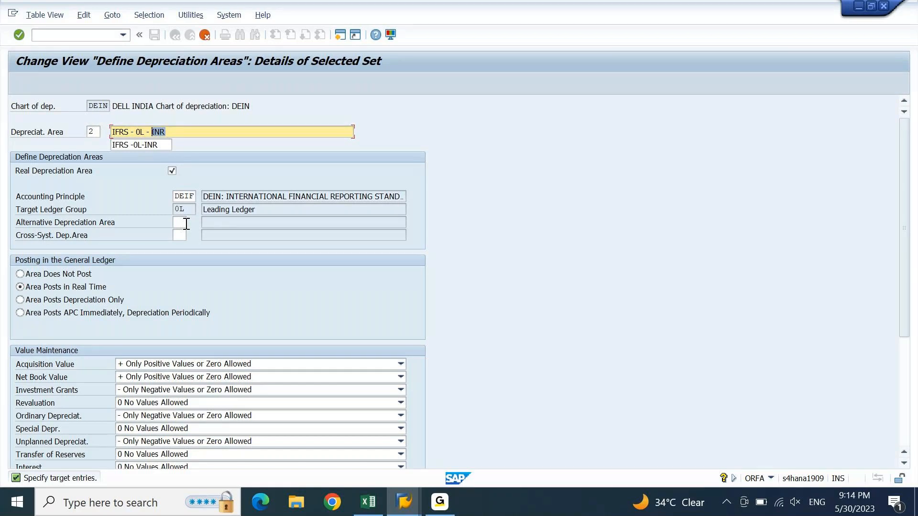
{"action": "type", "text": "USD"}
- Change the currency in area 2's short name to USD, confirm the copy and save the depreciation areas
{"action": "key", "text": "Tab"}
{"action": "key", "text": "BackSpace"}
{"action": "key", "text": "BackSpace"}
{"action": "key", "text": "BackSpace"}
{"action": "type", "text": "USD"}
{"action": "key", "text": "Return"}
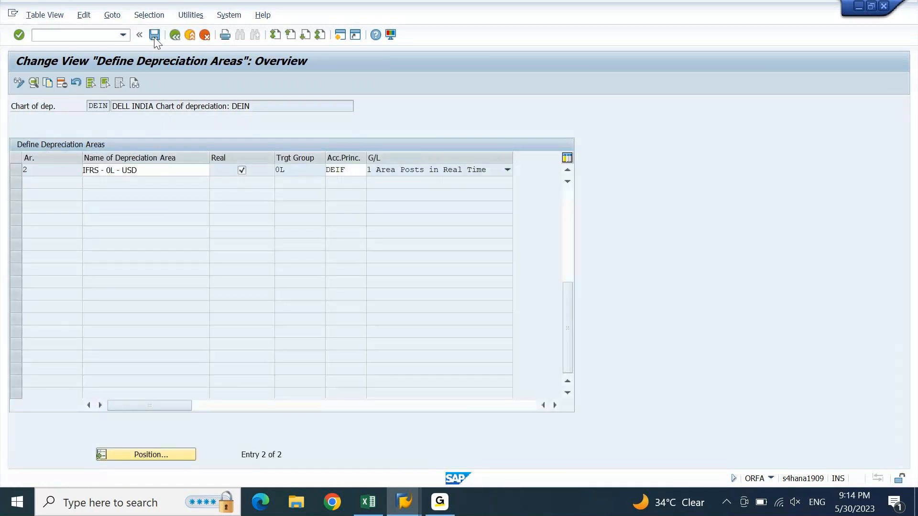
{"action": "left_click", "coordinate": [154, 37]}
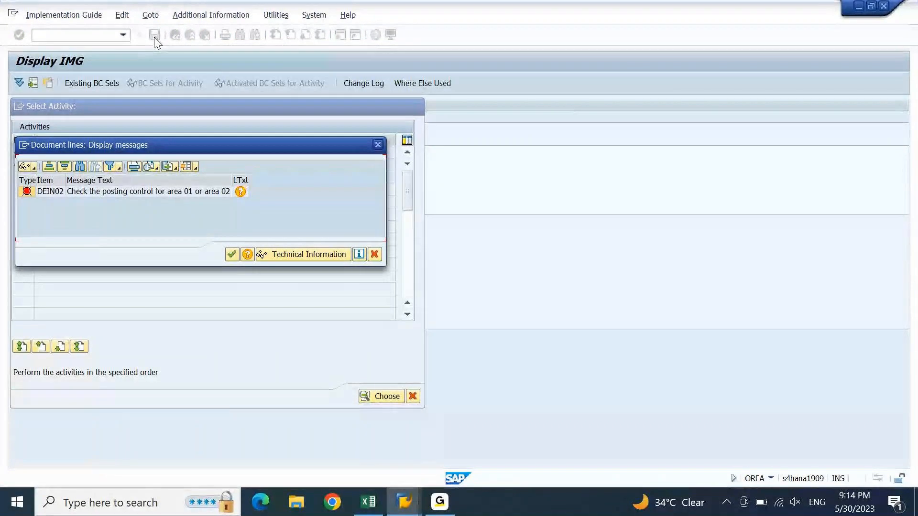
- Copy the posting control error message text into cell C888 of the Excel 9PM sheet and colour it red
{"action": "left_click", "coordinate": [145, 191]}
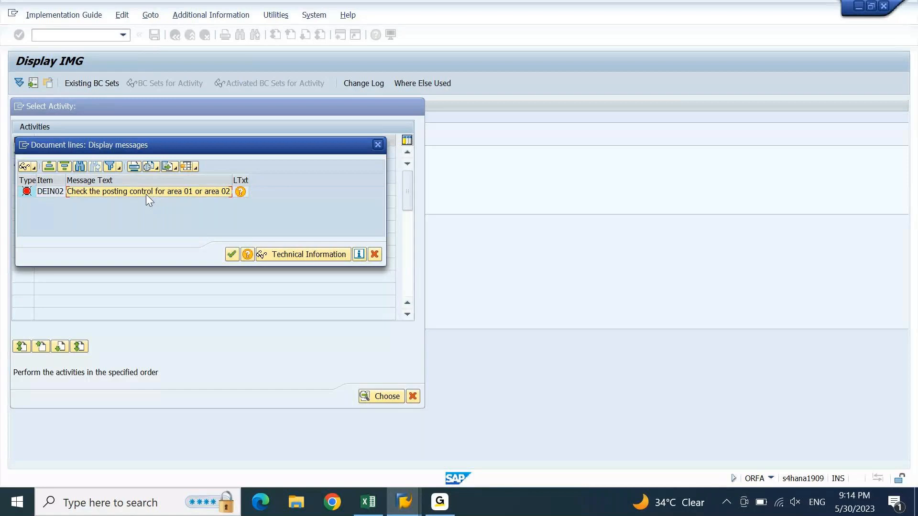
{"action": "left_click", "coordinate": [146, 194]}
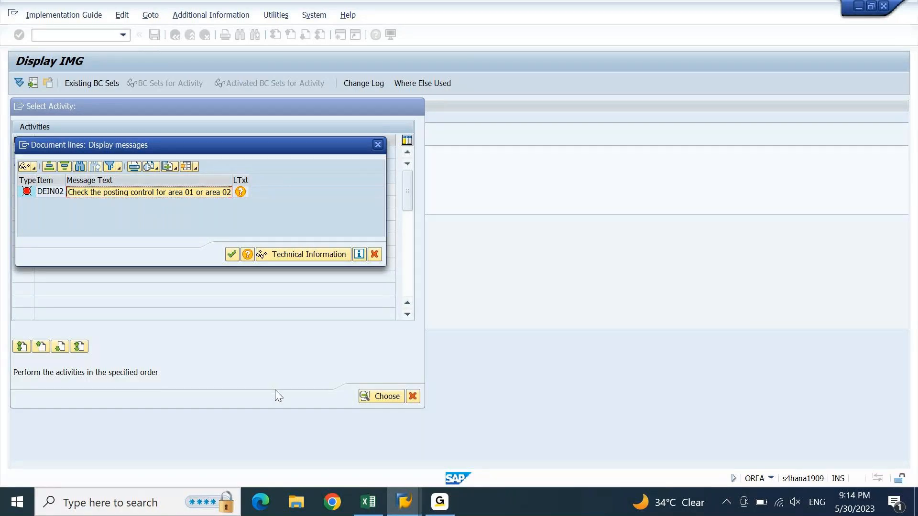
{"action": "left_click", "coordinate": [365, 505]}
{"action": "key", "text": "Down"}
{"action": "key", "text": "Down"}
{"action": "key", "text": "Down"}
{"action": "key", "text": "Down"}
{"action": "key", "text": "Left"}
{"action": "key", "text": "Left"}
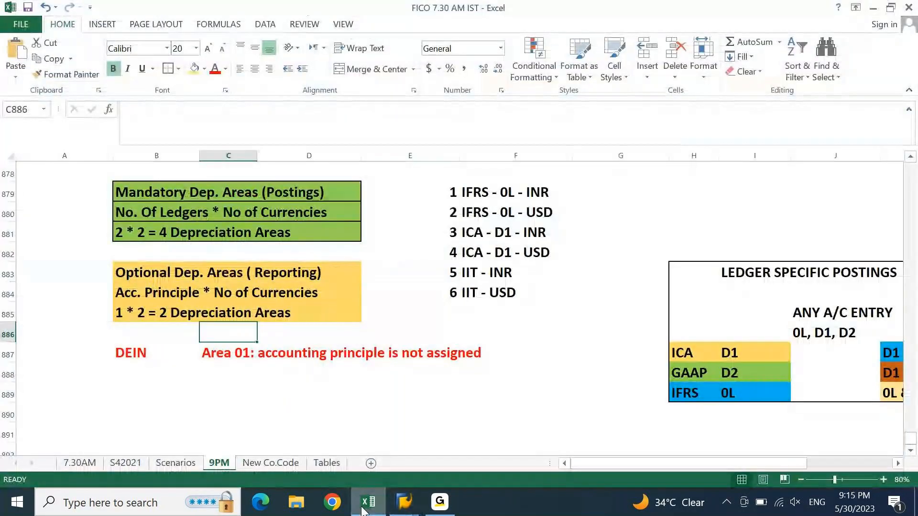
{"action": "key", "text": "Down"}
{"action": "key", "text": "Down"}
{"action": "key", "text": "ctrl+v"}
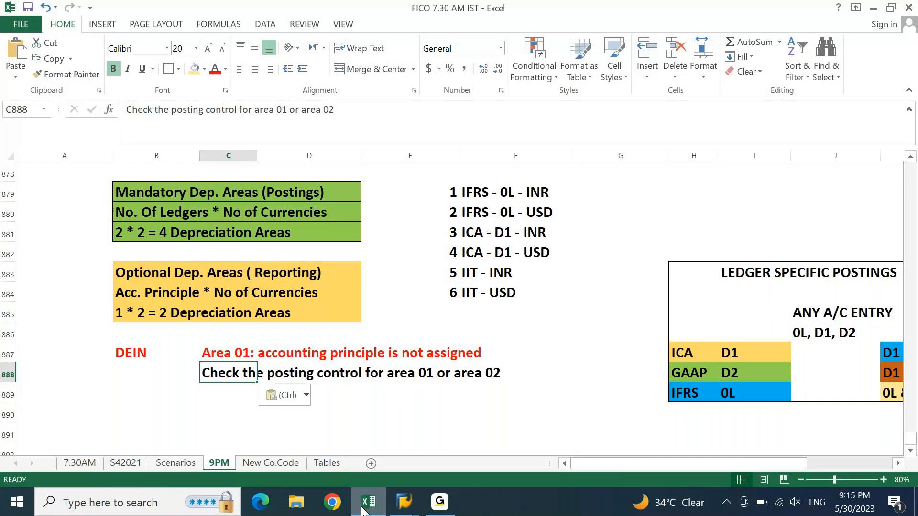
{"action": "left_click", "coordinate": [217, 72]}
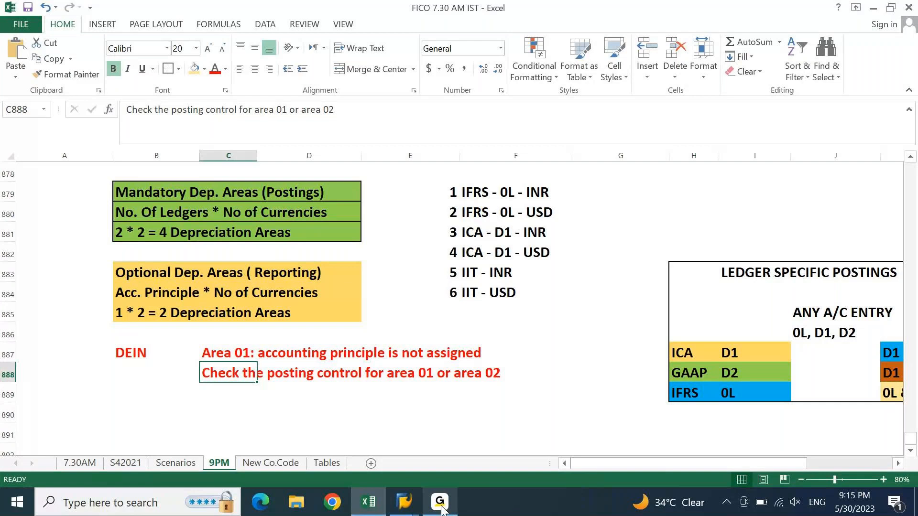
- Switch back to SAP, close the error message list, and stay in the depreciation areas overview without saving or discarding changes
{"action": "mouse_move", "coordinate": [404, 503]}
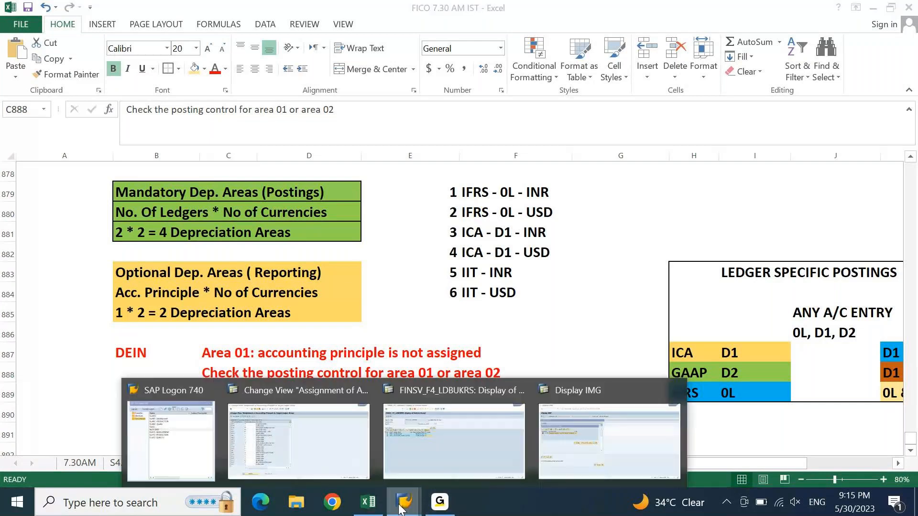
{"action": "left_click", "coordinate": [584, 429]}
{"action": "left_click", "coordinate": [378, 145]}
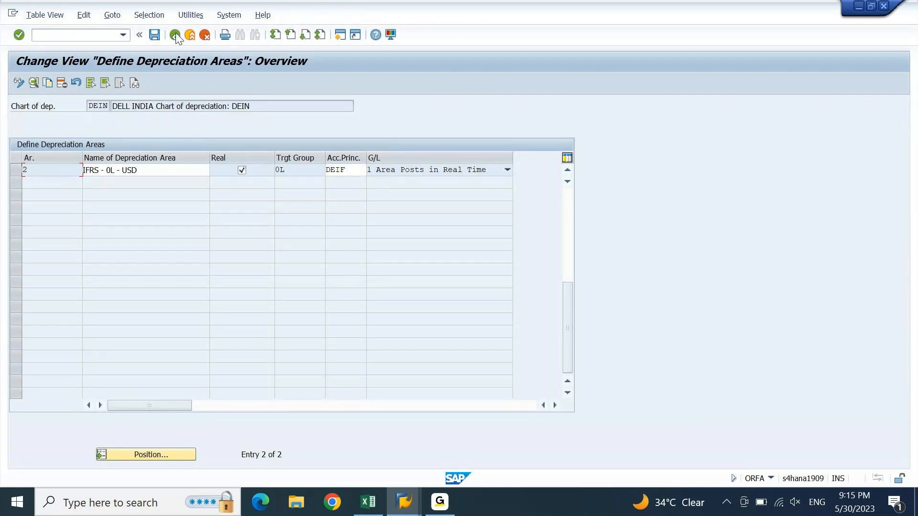
{"action": "left_click", "coordinate": [175, 35]}
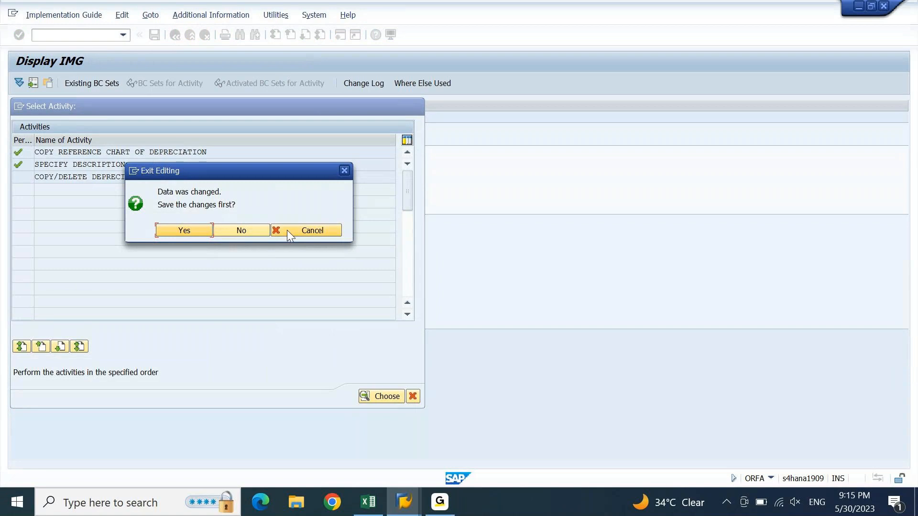
{"action": "left_click", "coordinate": [313, 230]}
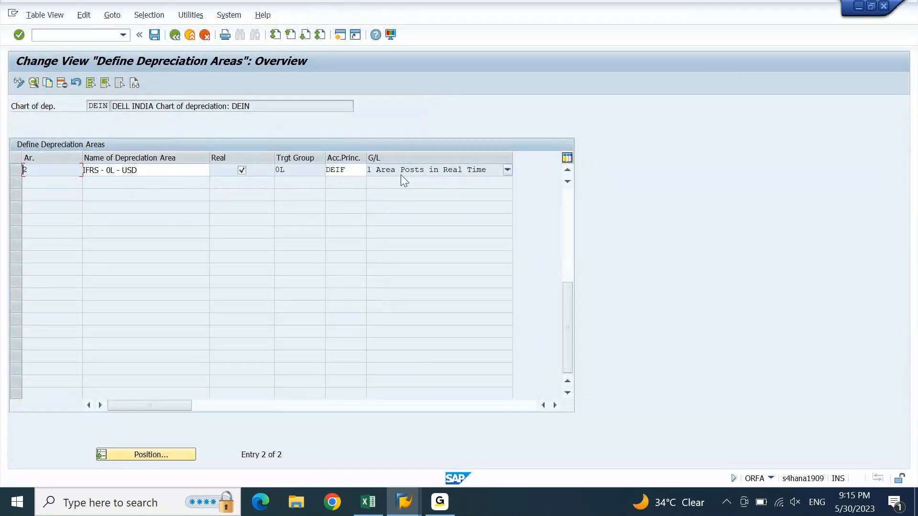
- Set the general ledger posting of depreciation area 2 to Area Does Not Post and save the change
{"action": "double_click", "coordinate": [71, 171]}
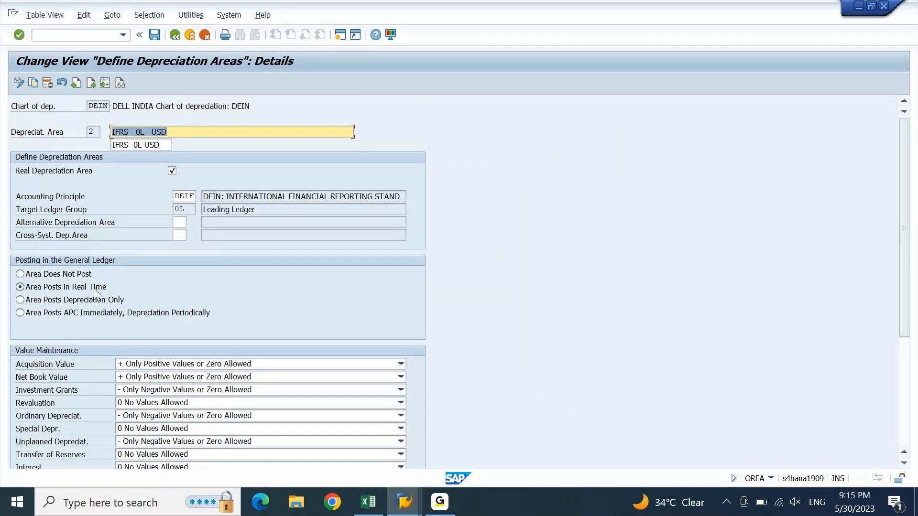
{"action": "left_click", "coordinate": [48, 280]}
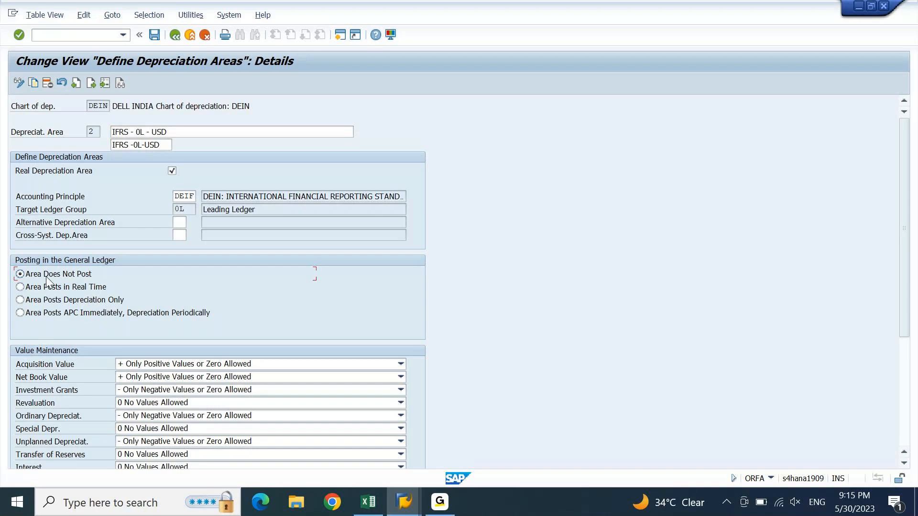
{"action": "left_click_drag", "start_coordinate": [171, 133], "coordinate": [67, 142]}
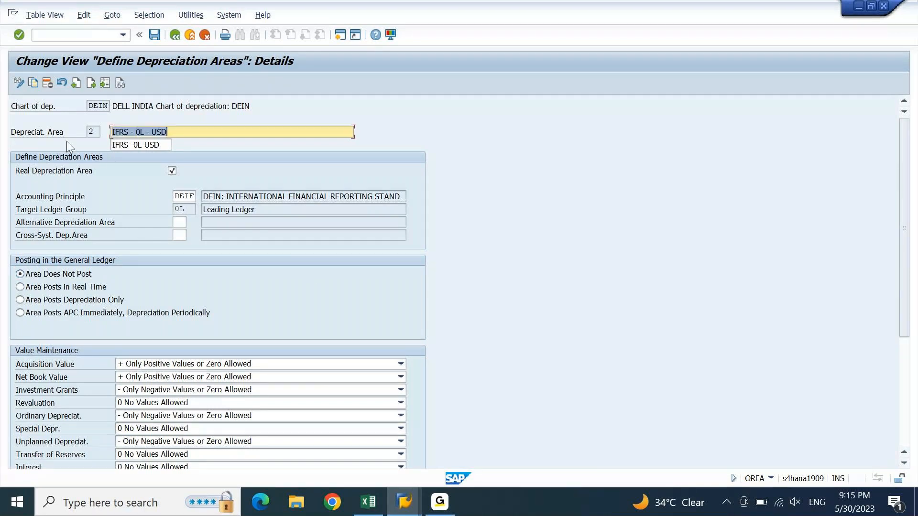
{"action": "left_click", "coordinate": [175, 34]}
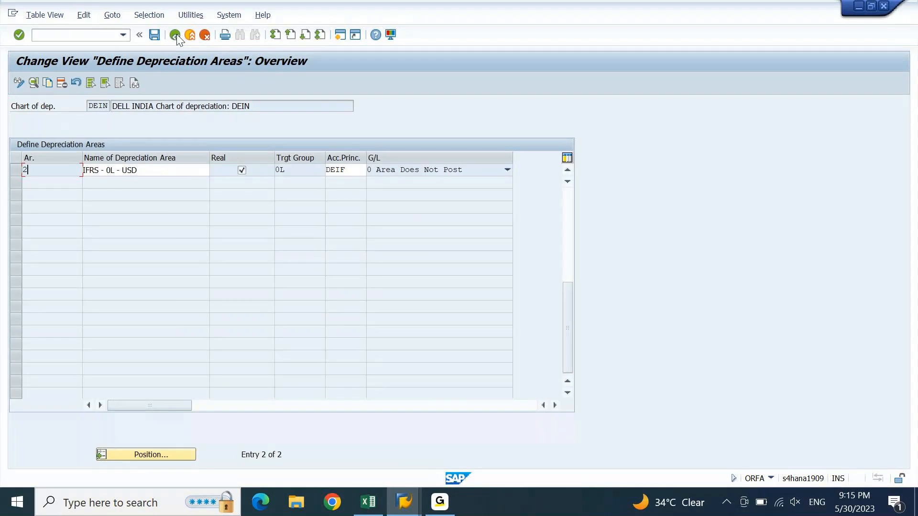
{"action": "left_click", "coordinate": [155, 36]}
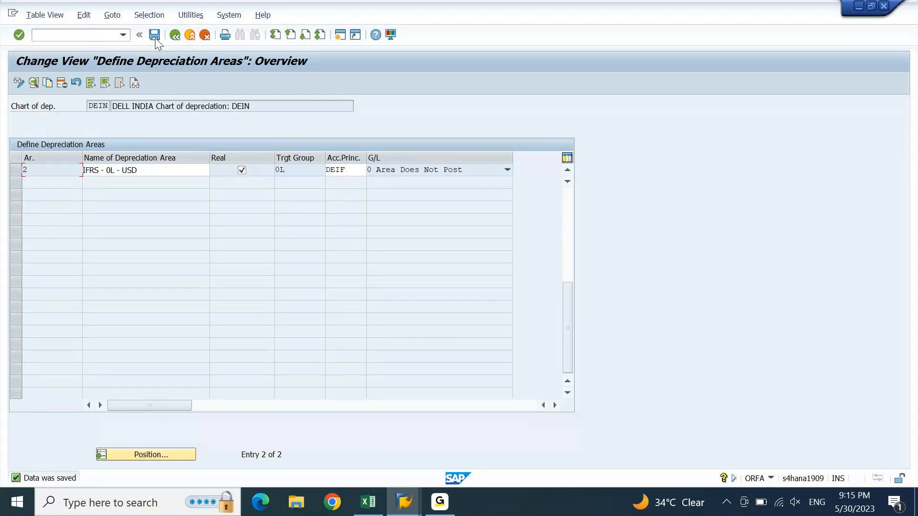
- Leave the overview and reopen the copy/delete depreciation areas activity for chart of depreciation DEIN
{"action": "left_click", "coordinate": [178, 39]}
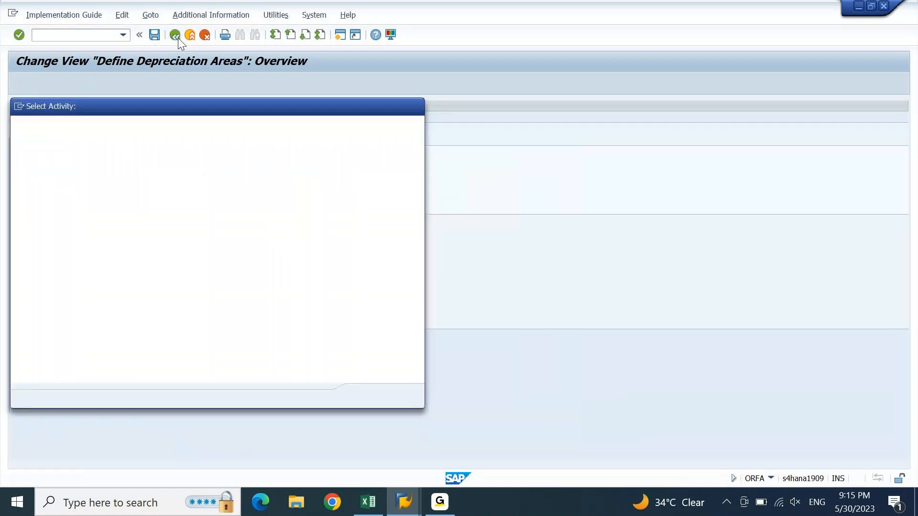
{"action": "double_click", "coordinate": [133, 178]}
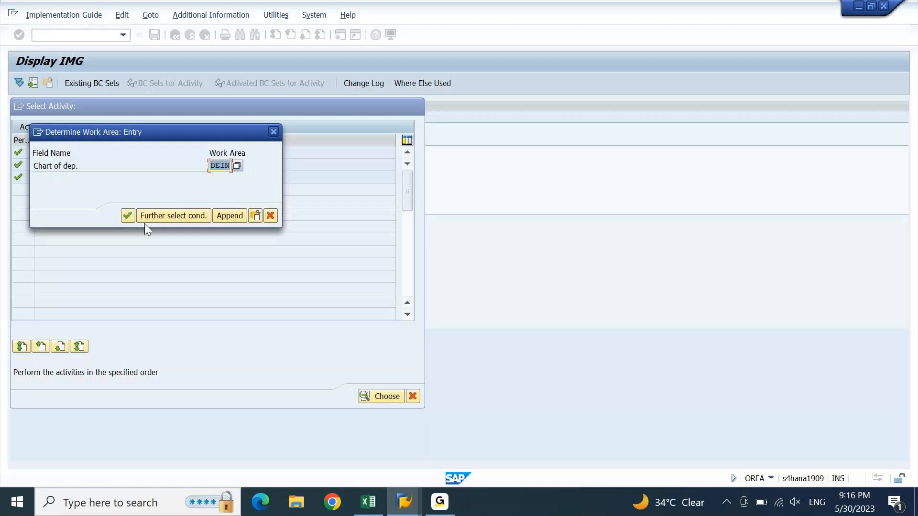
{"action": "left_click", "coordinate": [128, 215]}
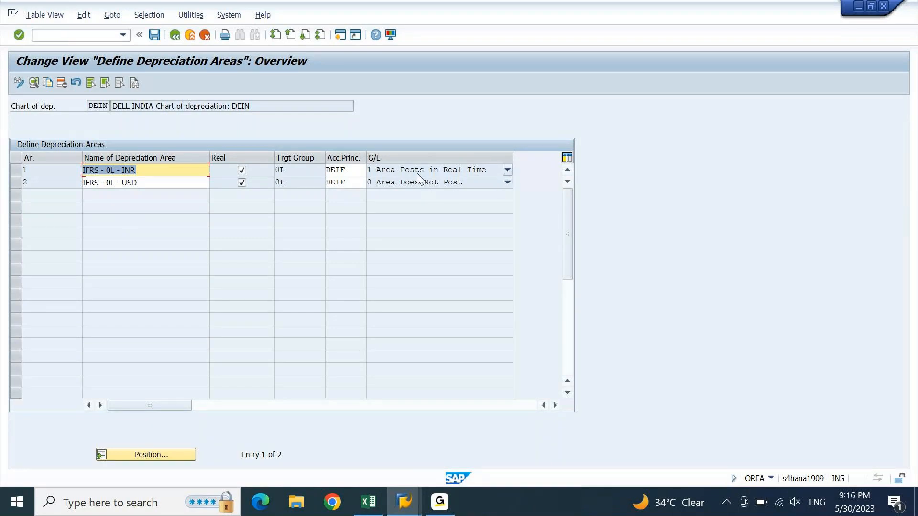
- Set the general ledger posting of depreciation area 1 to Area Posts in Real Time and save
{"action": "key", "text": "F2"}
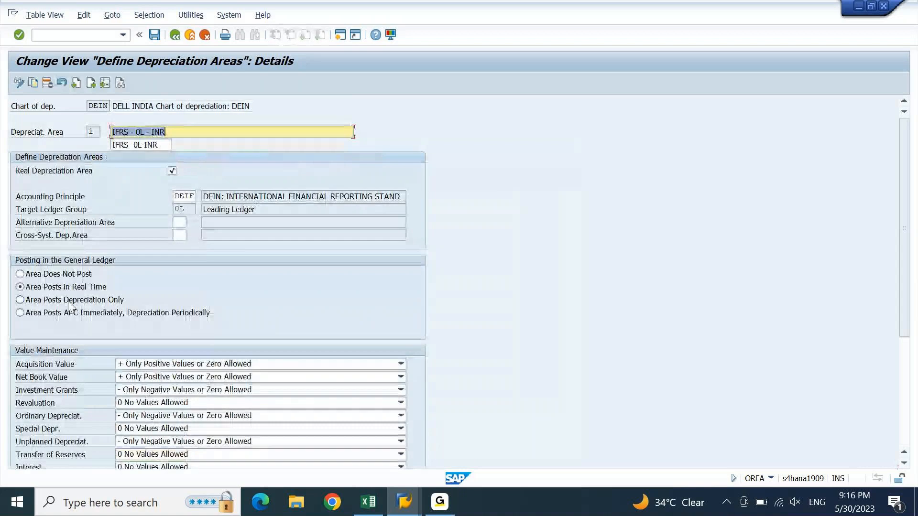
{"action": "left_click", "coordinate": [50, 275]}
{"action": "left_click", "coordinate": [66, 289]}
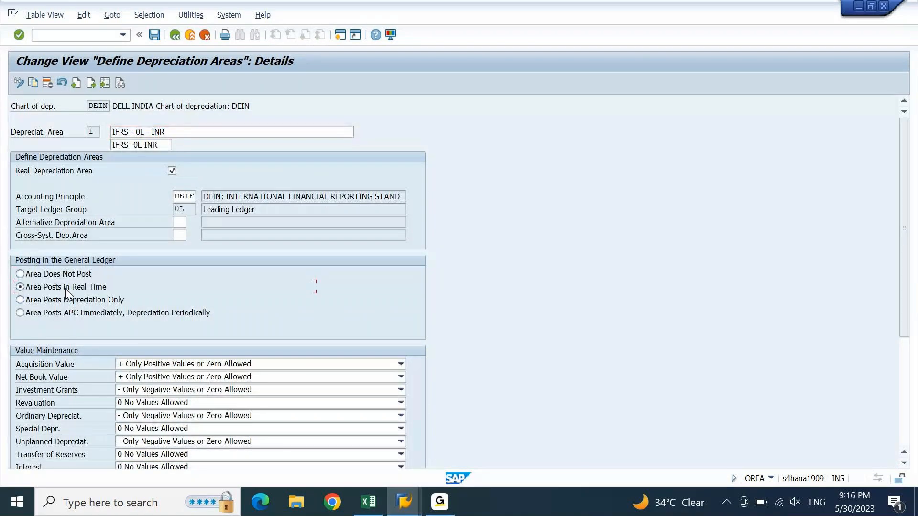
{"action": "left_click", "coordinate": [153, 38]}
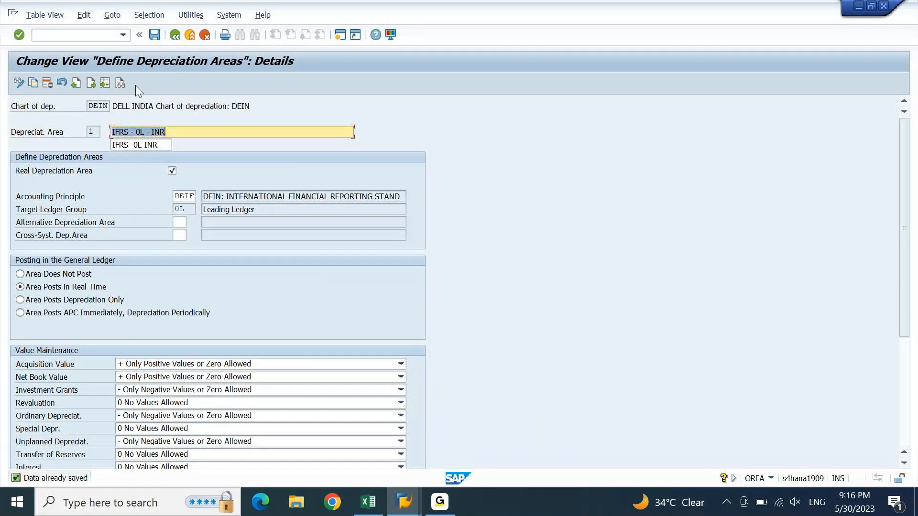
- Try to save depreciation area 2 with its general ledger posting set to Area Posts in Real Time
{"action": "left_click", "coordinate": [90, 84]}
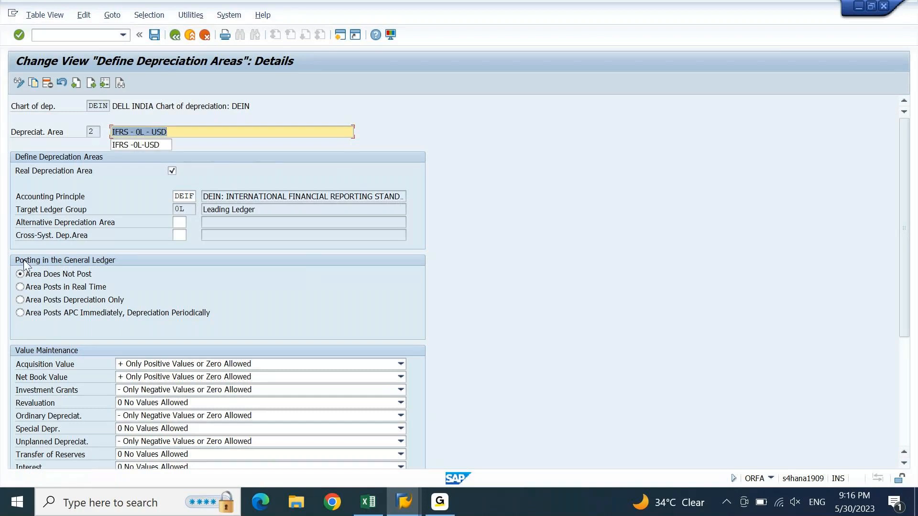
{"action": "left_click", "coordinate": [21, 287]}
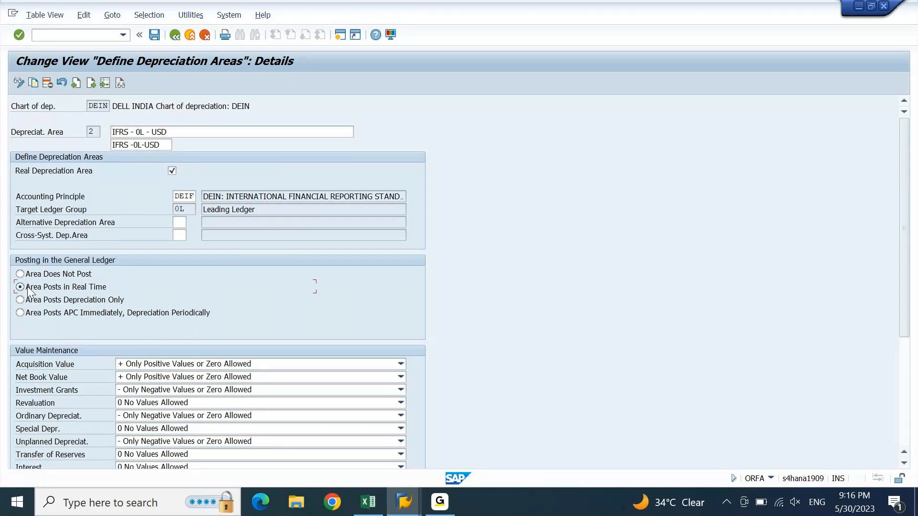
{"action": "left_click", "coordinate": [154, 35]}
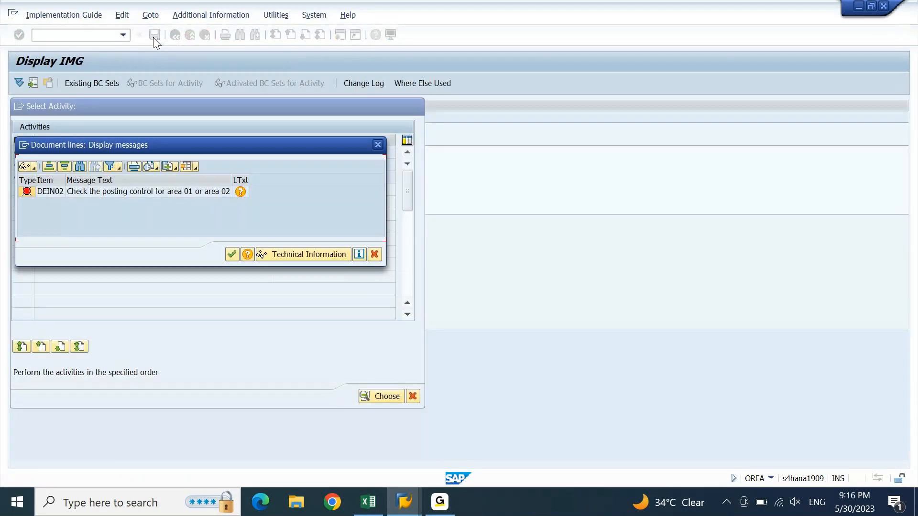
- Read the long text of the posting control error for areas 01 and 02, and close the messages
{"action": "left_click", "coordinate": [241, 192]}
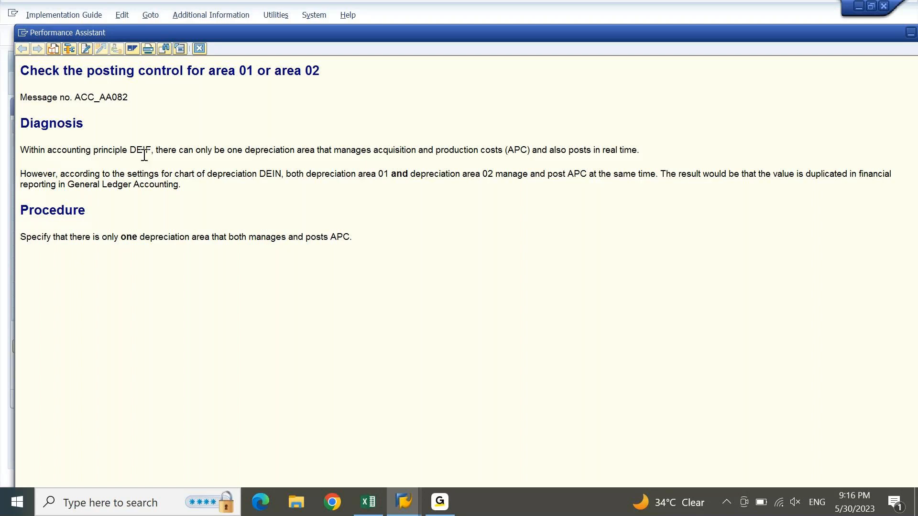
{"action": "left_click_drag", "start_coordinate": [157, 153], "coordinate": [612, 158]}
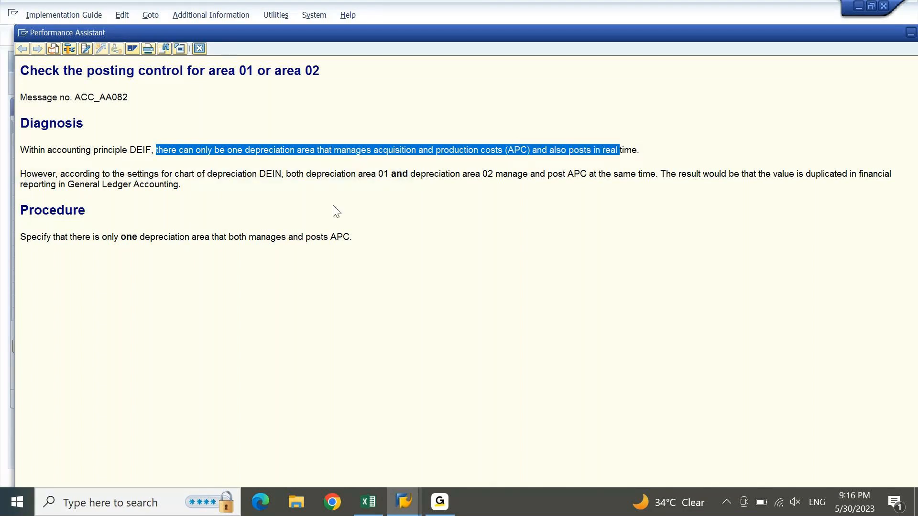
{"action": "left_click", "coordinate": [260, 202]}
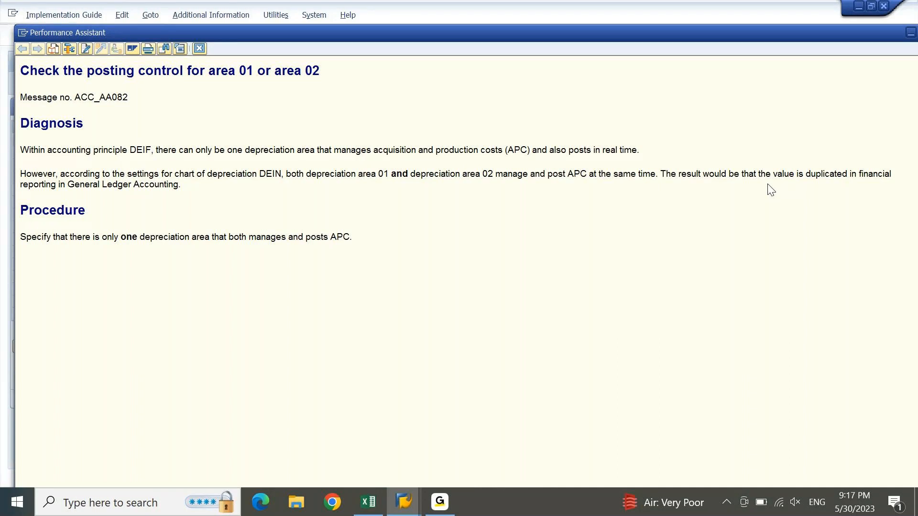
{"action": "key", "text": "Escape"}
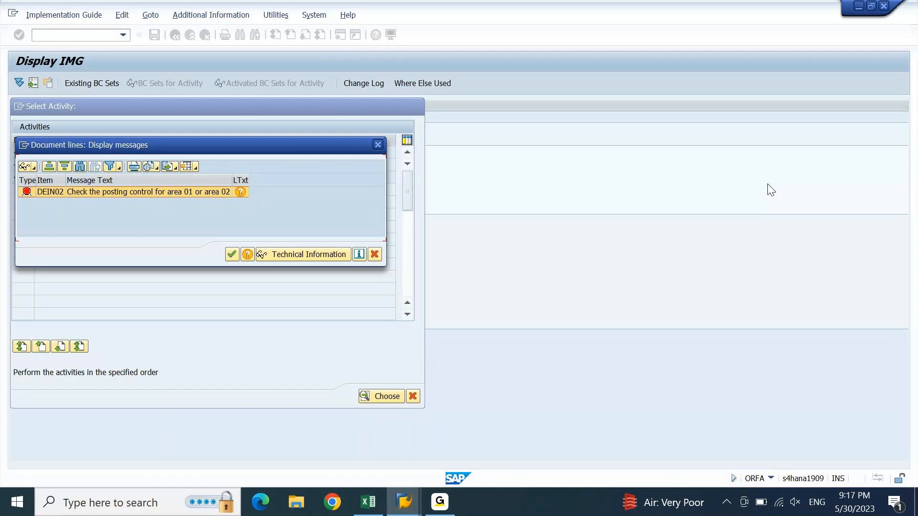
{"action": "left_click", "coordinate": [377, 143]}
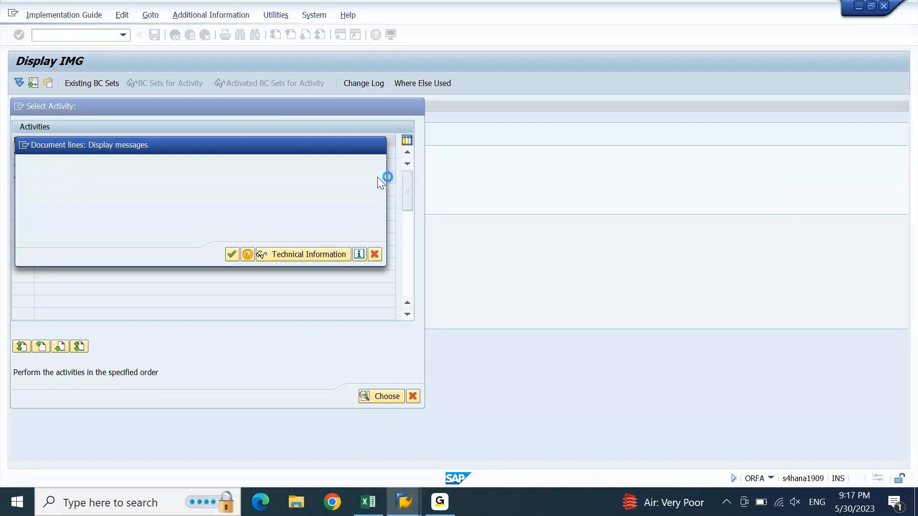
{"action": "key", "text": "Return"}
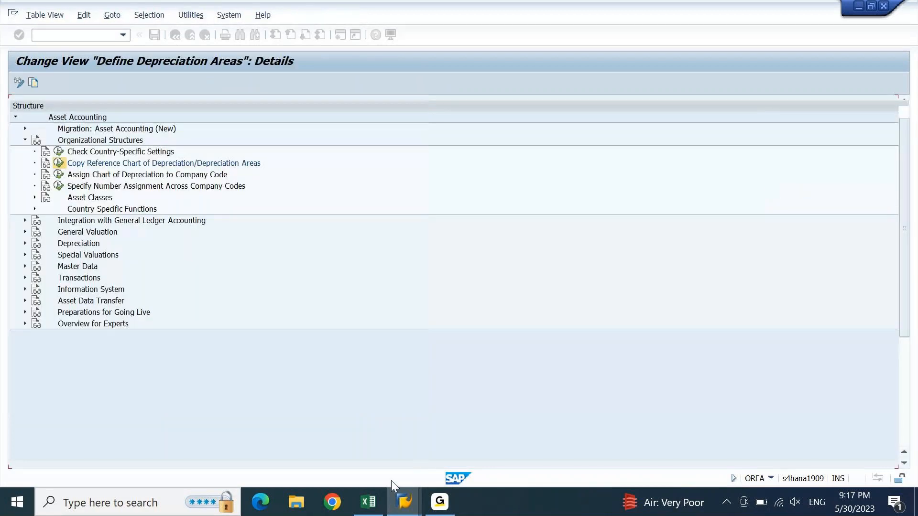
- Start transaction F-02 in the SAP session showing the assignment of accounting principles to target ledger groups
{"action": "left_click", "coordinate": [368, 502]}
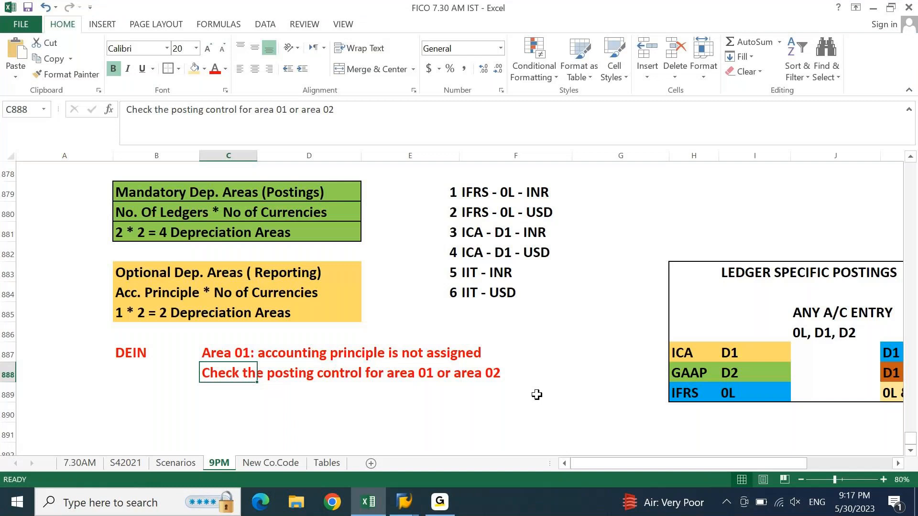
{"action": "mouse_move", "coordinate": [404, 502]}
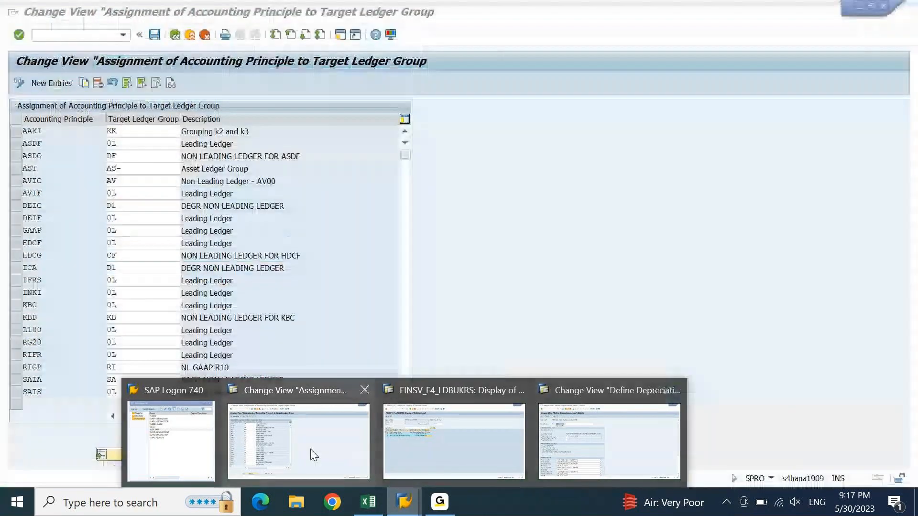
{"action": "left_click", "coordinate": [312, 455]}
{"action": "left_click", "coordinate": [91, 35]}
{"action": "type", "text": "/NF-02"}
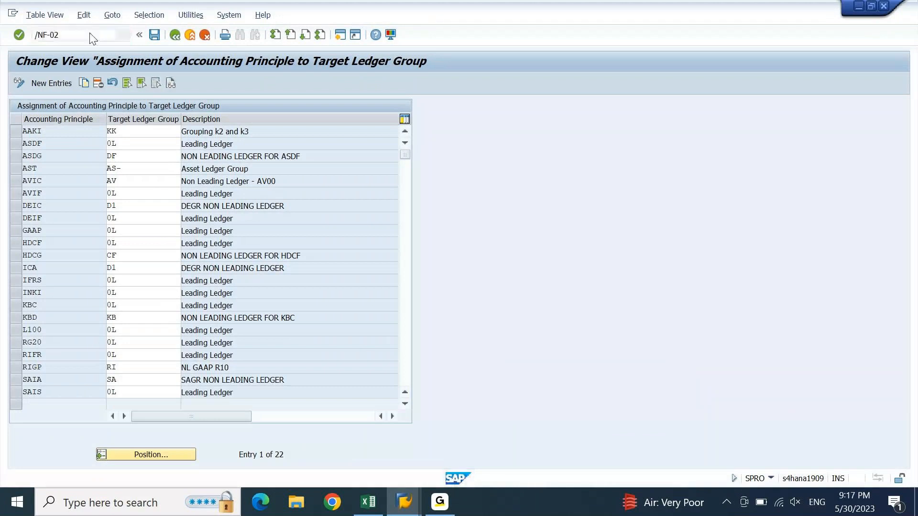
{"action": "key", "text": "Return"}
- Set the company code to DEIN and the currency to INR in the G/L posting header
{"action": "type", "text": "SSIN"}
{"action": "key", "text": "Tab"}
{"action": "type", "text": "PKR"}
{"action": "key", "text": "Return"}
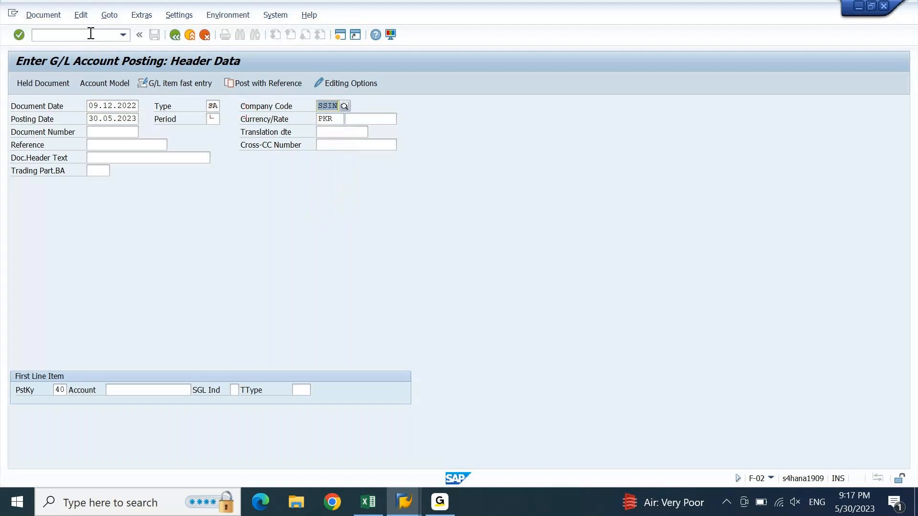
{"action": "type", "text": "DEIN"}
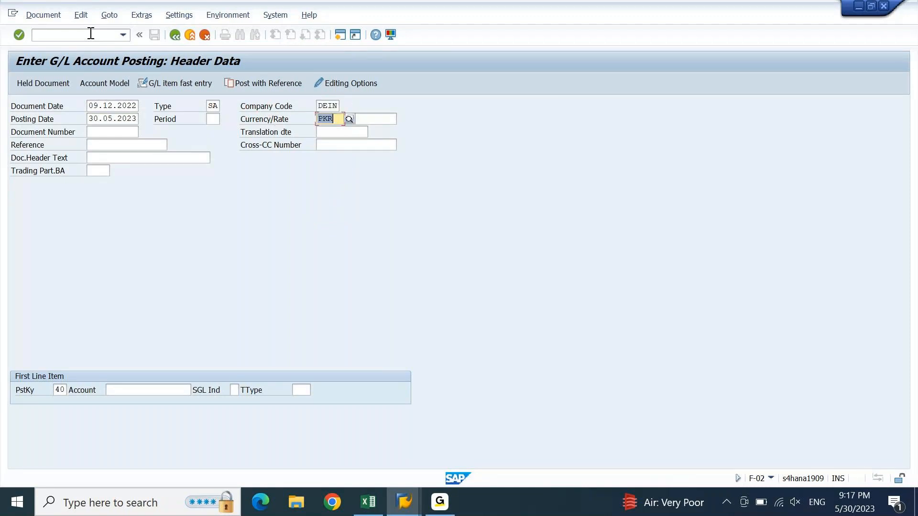
{"action": "key", "text": "Tab"}
{"action": "type", "text": "INR"}
{"action": "key", "text": "Return"}
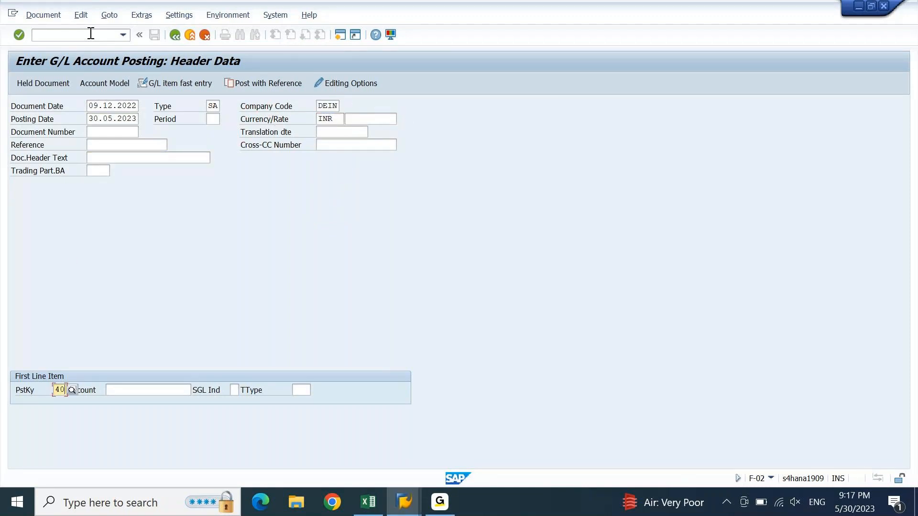
- Enter the HDFC Check Incoming account for the first line item with posting key 40 and open the item
{"action": "key", "text": "Tab"}
{"action": "type", "text": "12000001"}
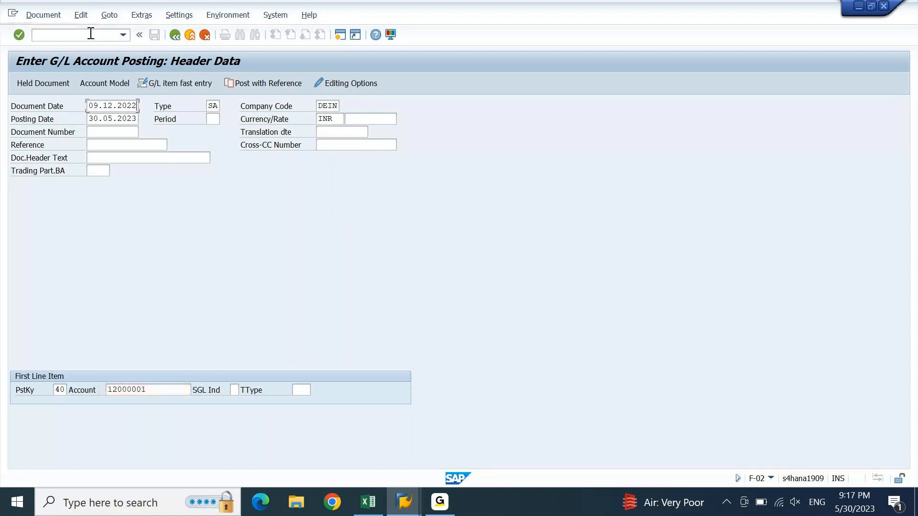
{"action": "key", "text": "Return"}
{"action": "key", "text": "Return"}
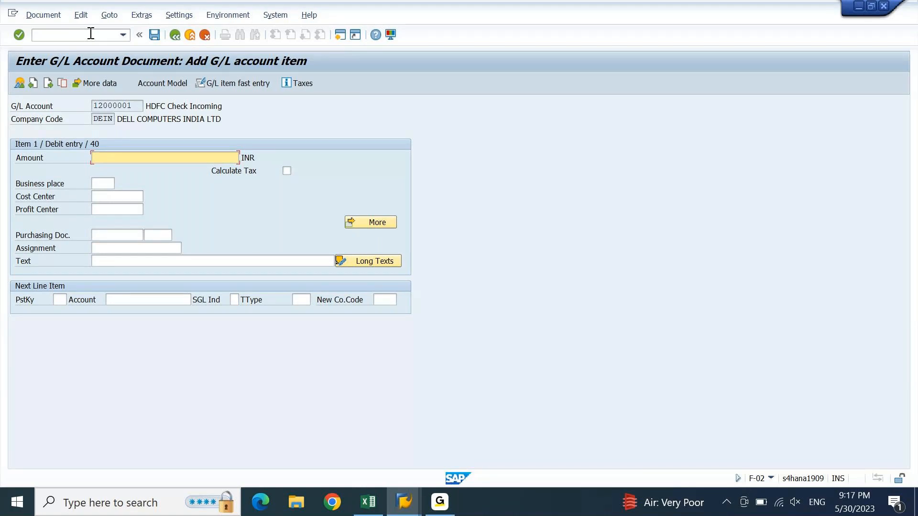
- Set the debit item's amount to 100 INR and its text to "."
{"action": "type", "text": "100"}
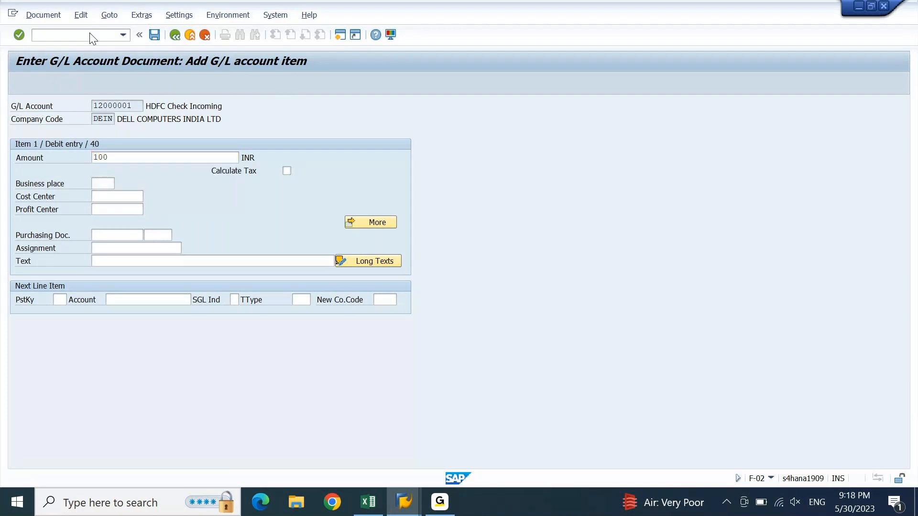
{"action": "key", "text": "Return"}
{"action": "key", "text": "Down"}
{"action": "key", "text": "Down"}
{"action": "key", "text": "Down"}
{"action": "key", "text": "Down"}
{"action": "key", "text": "Down"}
{"action": "key", "text": "Down"}
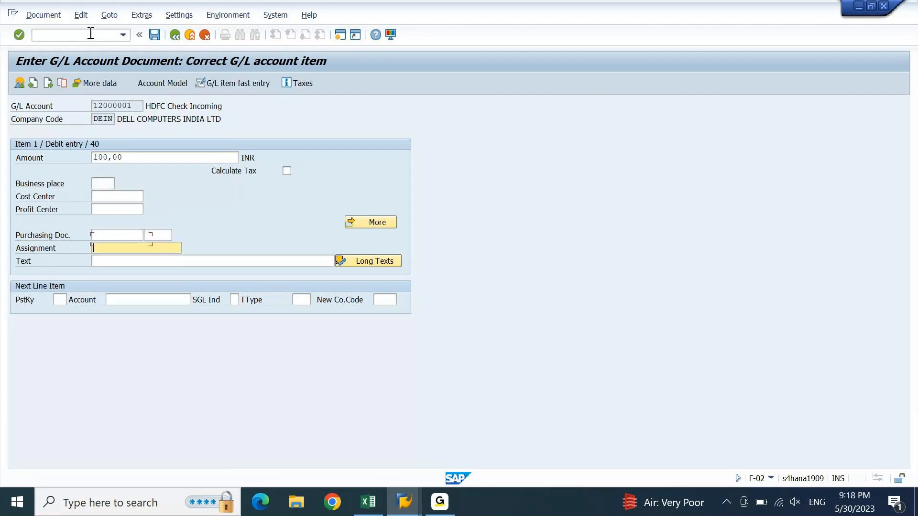
{"action": "type", "text": "."}
{"action": "key", "text": "Return"}
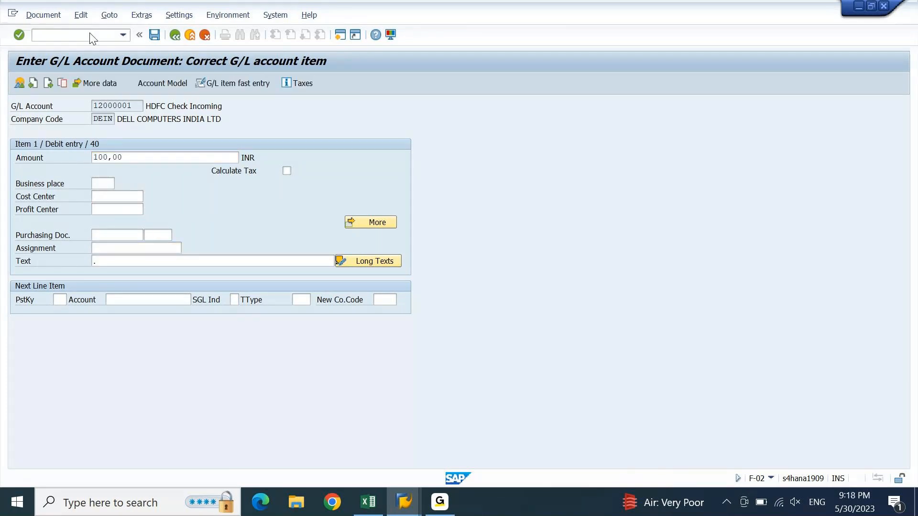
{"action": "key", "text": "Up"}
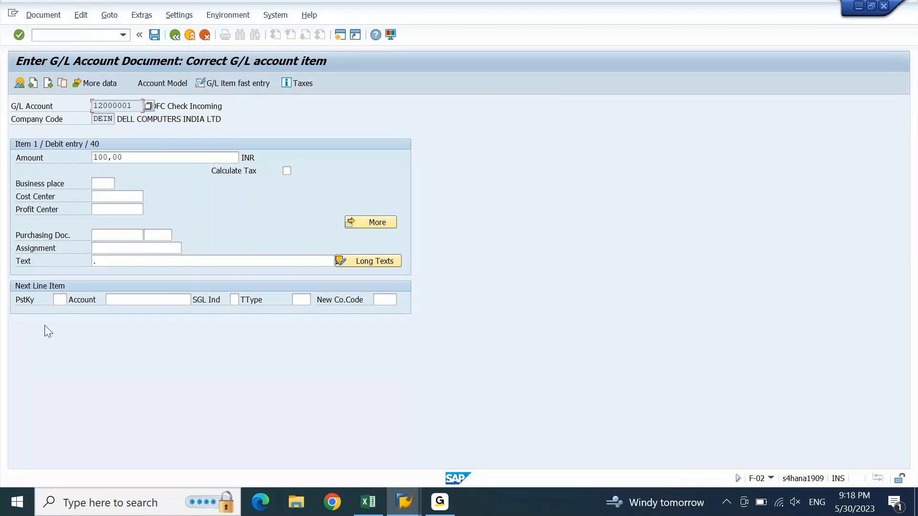
- Add a credit item with posting key 50 on the HDFC Check Outgoing account, with amount 100 INR and text "."
{"action": "left_click", "coordinate": [60, 300]}
{"action": "type", "text": "50"}
{"action": "type", "text": "12000002"}
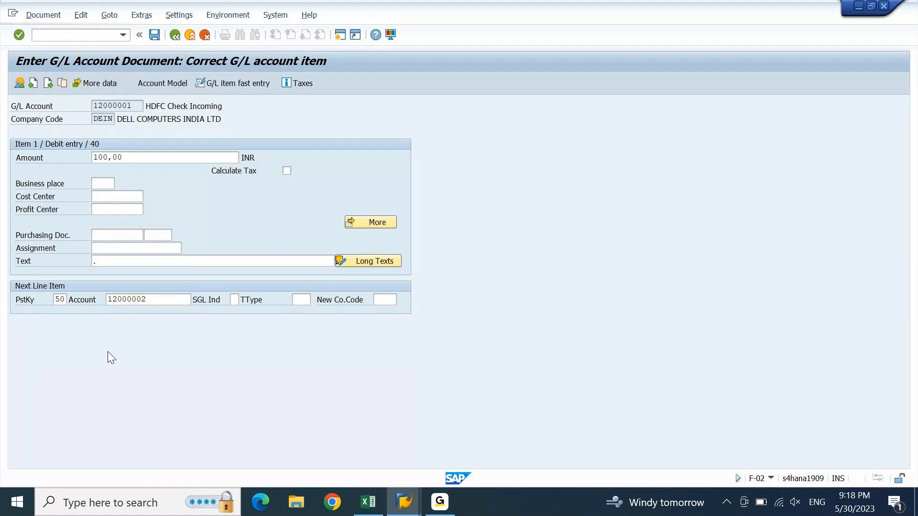
{"action": "key", "text": "Return"}
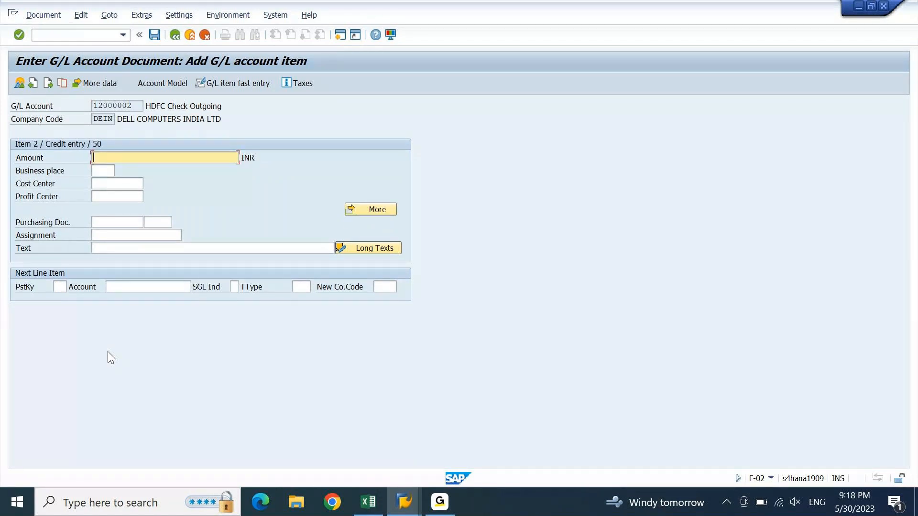
{"action": "type", "text": "100"}
{"action": "key", "text": "Return"}
{"action": "key", "text": "Tab"}
{"action": "type", "text": "."}
{"action": "key", "text": "Return"}
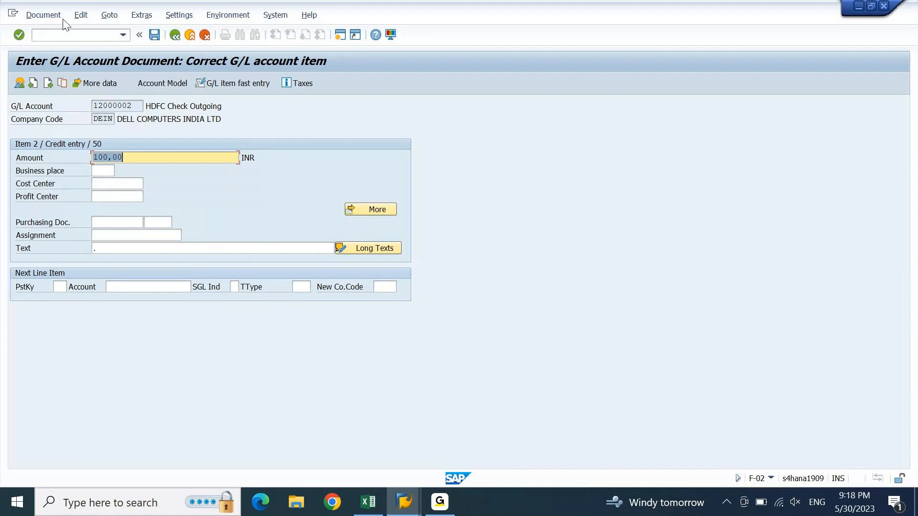
- Simulate the G/L document and display its line items in group currency
{"action": "left_click", "coordinate": [62, 16]}
{"action": "left_click", "coordinate": [61, 74]}
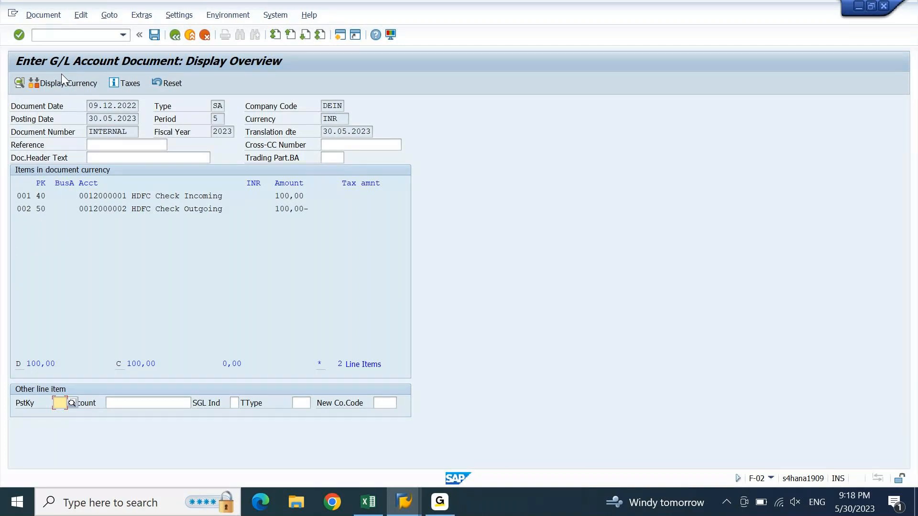
{"action": "left_click", "coordinate": [64, 84]}
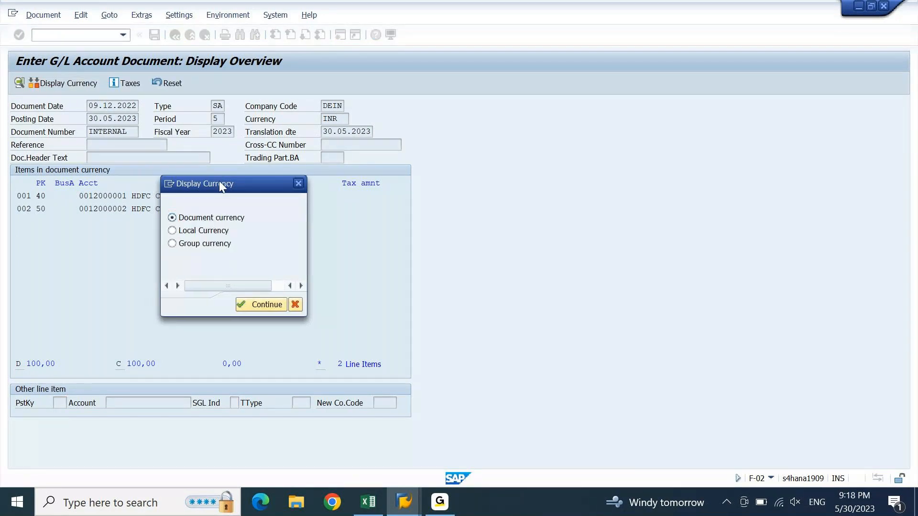
{"action": "left_click_drag", "start_coordinate": [219, 181], "coordinate": [538, 90]}
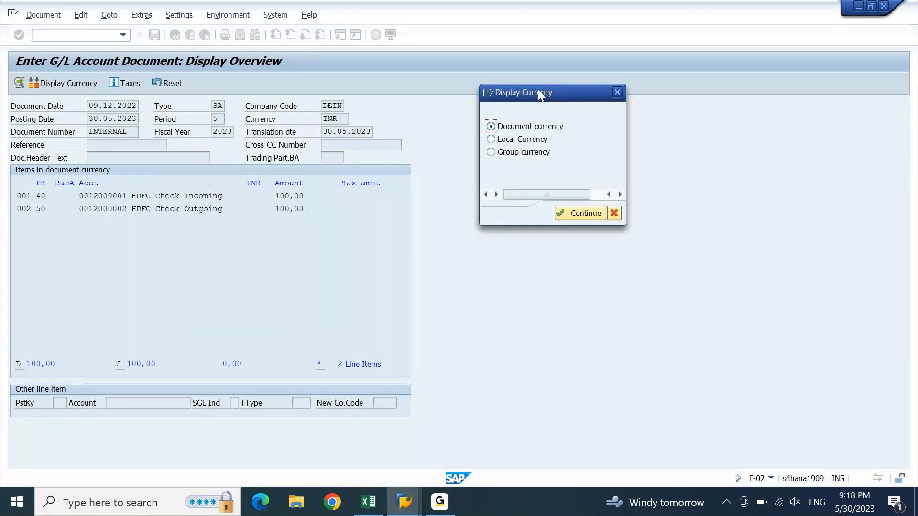
{"action": "left_click", "coordinate": [491, 153]}
{"action": "left_click", "coordinate": [577, 213]}
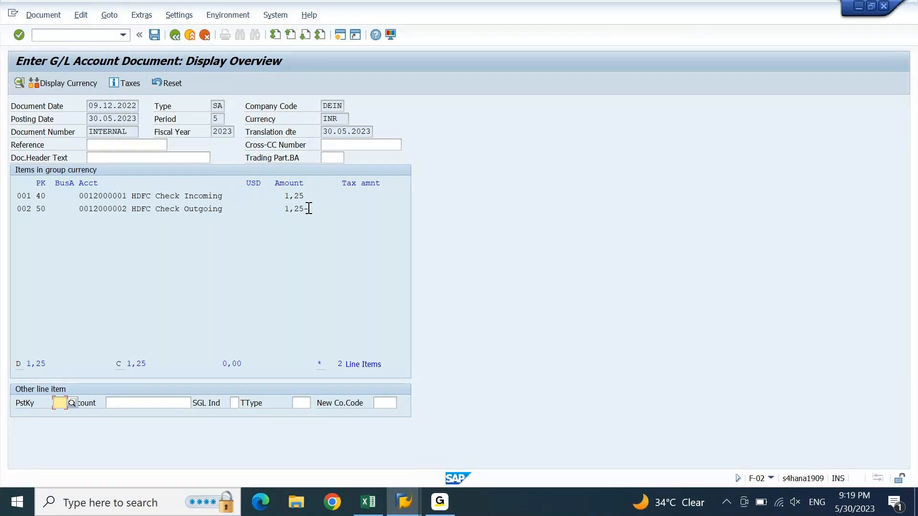
- Display the simulated document's line items in local currency
{"action": "left_click", "coordinate": [79, 85]}
{"action": "left_click", "coordinate": [180, 232]}
{"action": "left_click", "coordinate": [251, 304]}
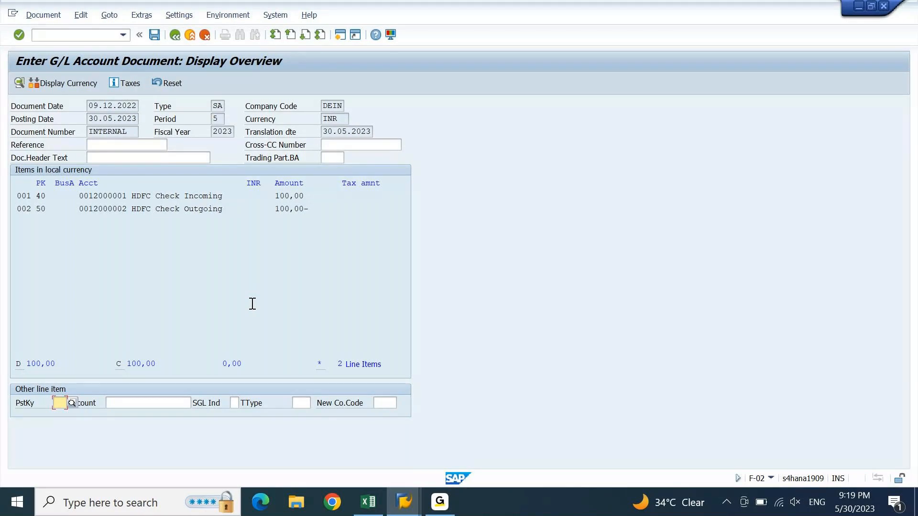
- Switch to the SAP session with the depreciation areas and review areas 1 and 2 of chart DEIN in the overview
{"action": "left_click", "coordinate": [407, 512]}
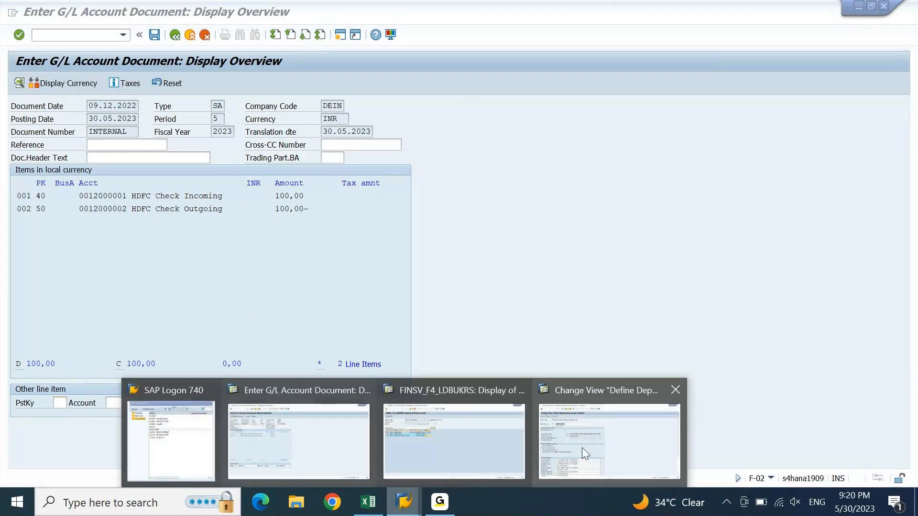
{"action": "left_click", "coordinate": [589, 445]}
{"action": "key", "text": "F3"}
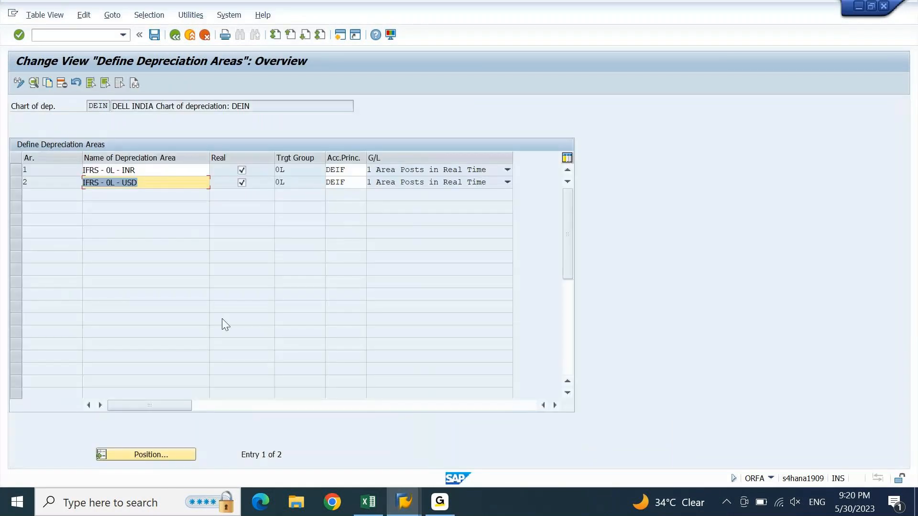
{"action": "left_click", "coordinate": [16, 184]}
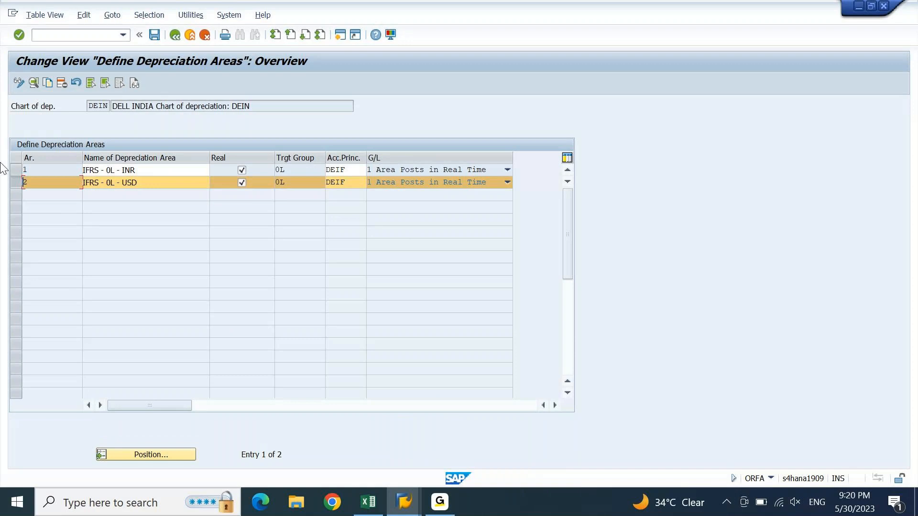
{"action": "left_click", "coordinate": [160, 169]}
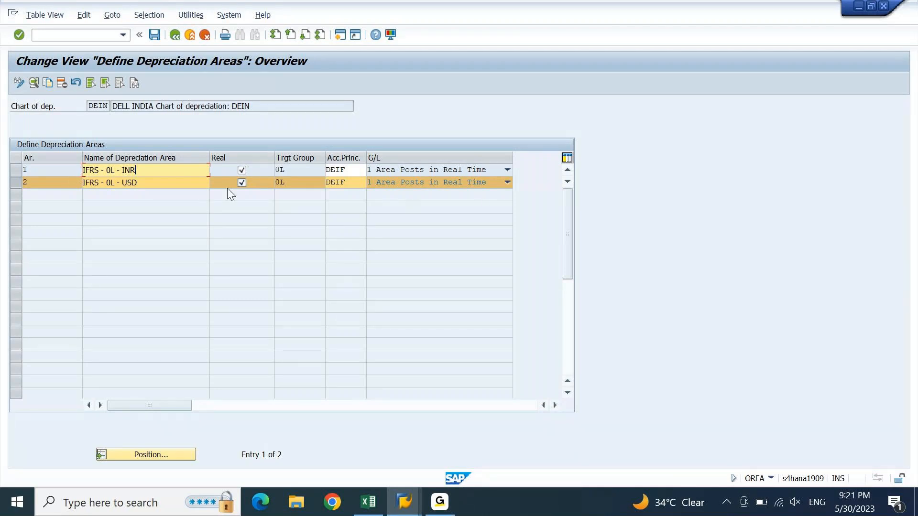
{"action": "left_click", "coordinate": [15, 183]}
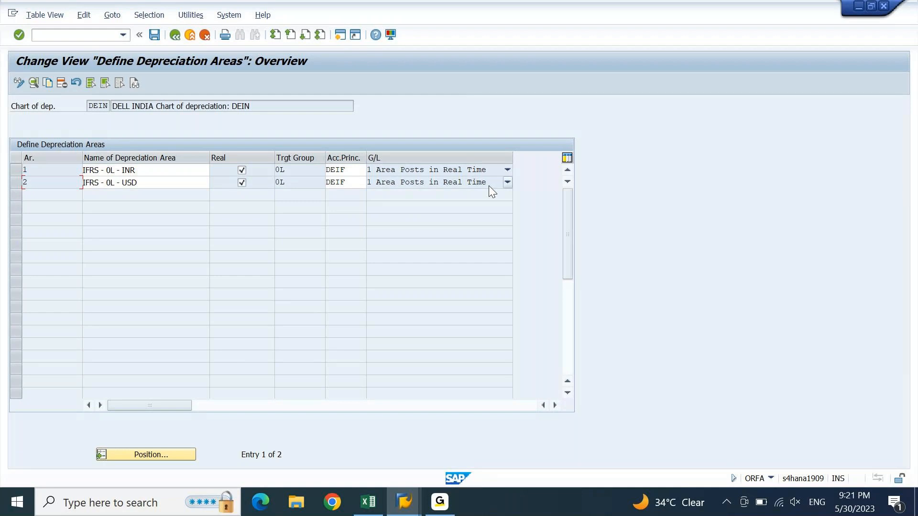
- Set depreciation area 2 to Area Does Not Post, save it in the proposed customizing request, and return to the overview
{"action": "double_click", "coordinate": [59, 185]}
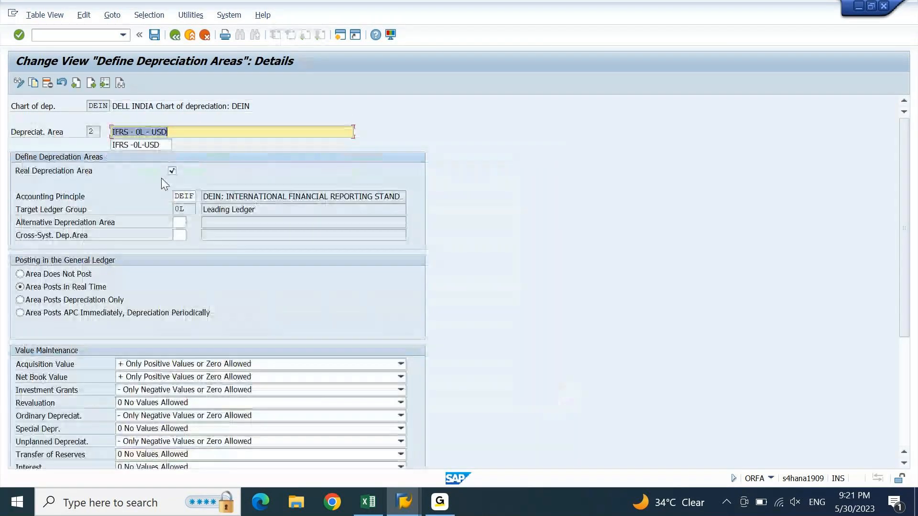
{"action": "left_click", "coordinate": [46, 287]}
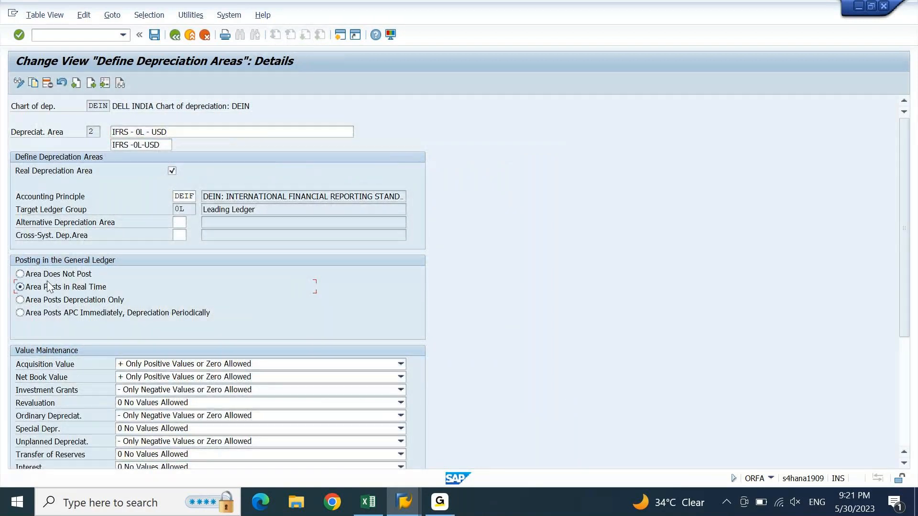
{"action": "left_click", "coordinate": [56, 277]}
{"action": "key", "text": "Return"}
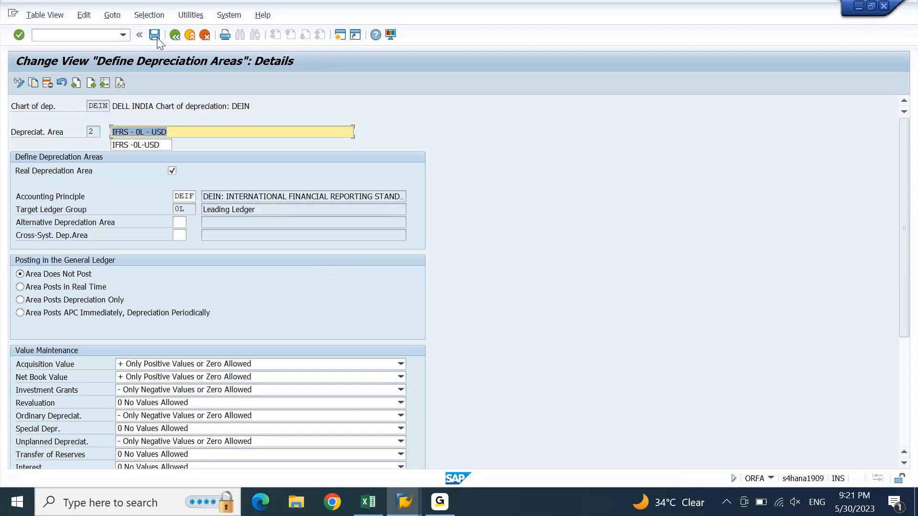
{"action": "left_click", "coordinate": [155, 35]}
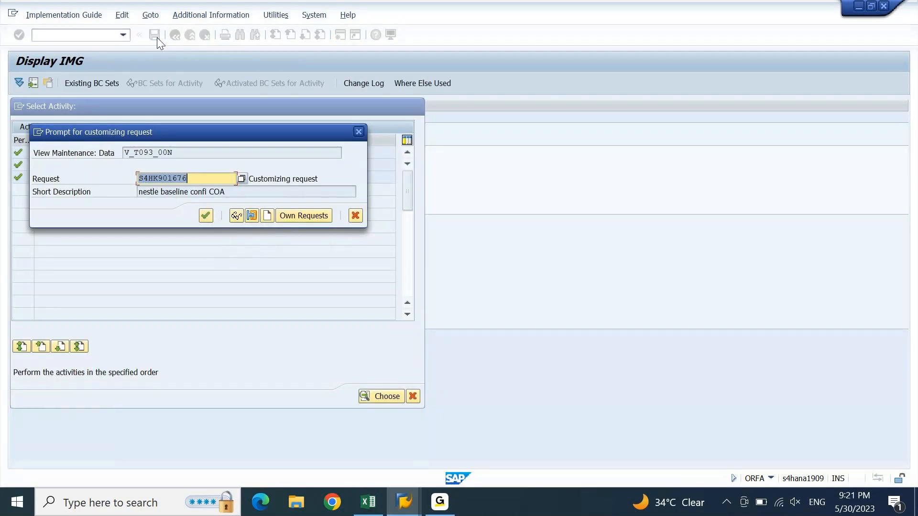
{"action": "key", "text": "Return"}
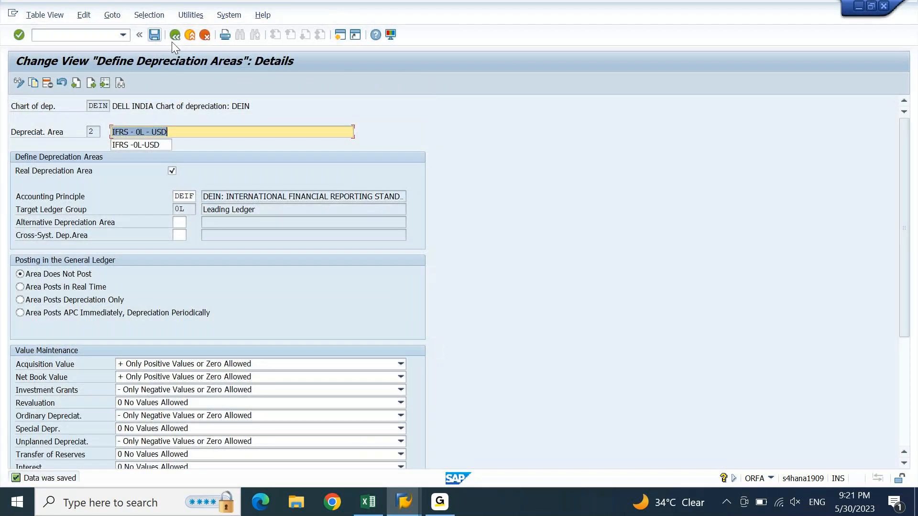
{"action": "left_click", "coordinate": [174, 38]}
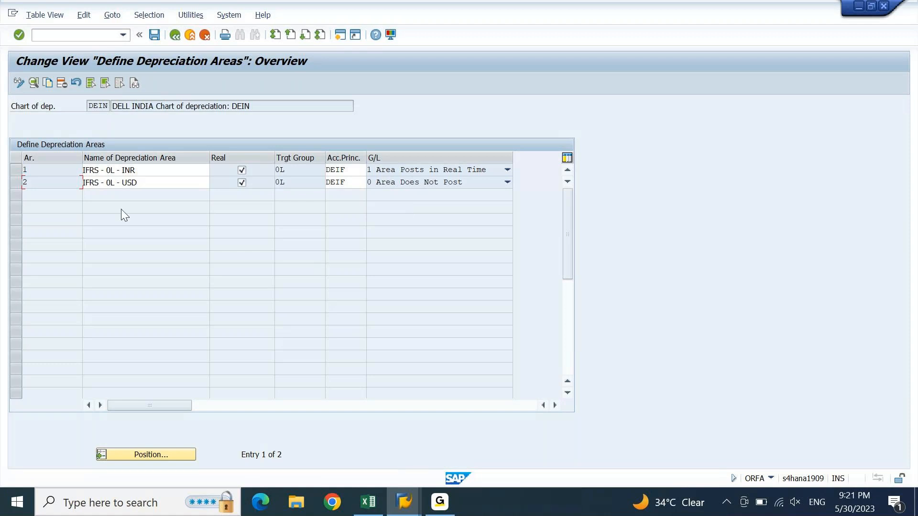
- Copy depreciation areas 1 and 2 as new entries, numbering the copy of area 1 as 3
{"action": "left_click", "coordinate": [19, 172]}
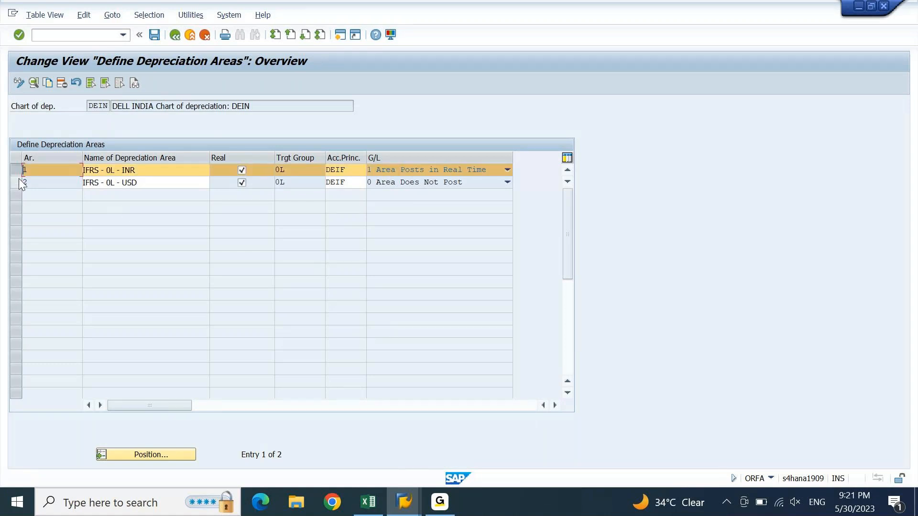
{"action": "left_click", "coordinate": [19, 182]}
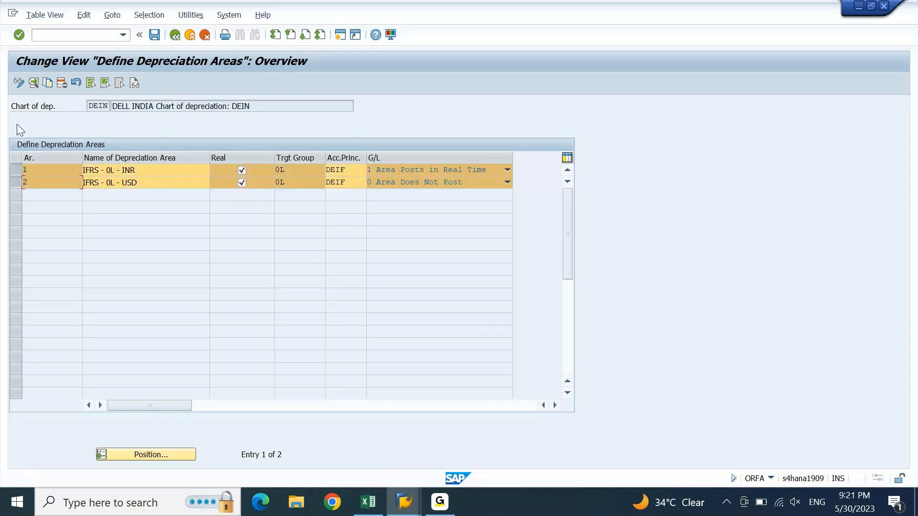
{"action": "left_click", "coordinate": [48, 82]}
{"action": "type", "text": "3"}
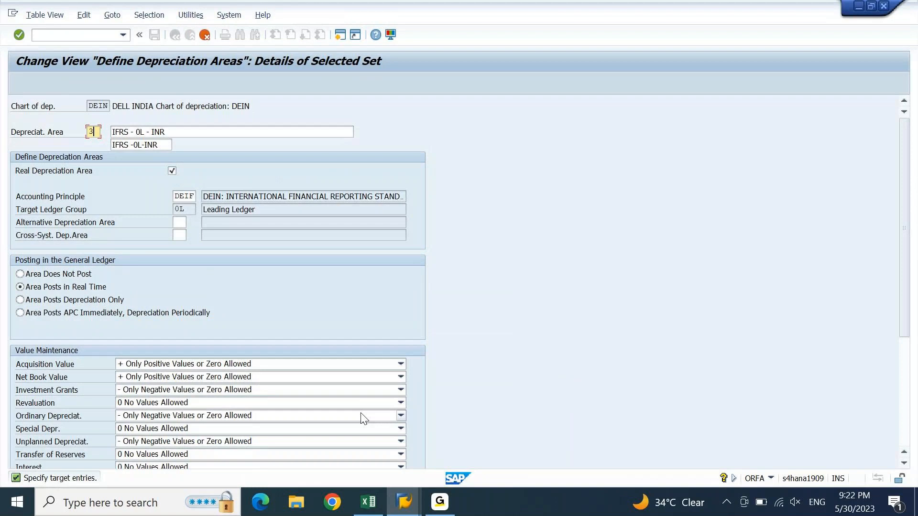
- Name depreciation area 3 "ICA - D1 - INR", copying the name from the Excel list of depreciation areas
{"action": "key", "text": "alt+Tab"}
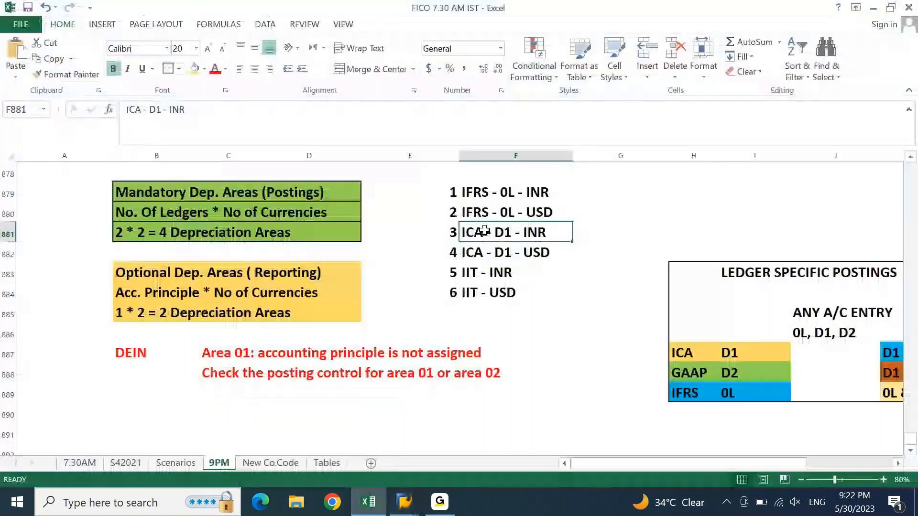
{"action": "key", "text": "ctrl+c"}
{"action": "left_click", "coordinate": [361, 511]}
{"action": "key", "text": "Tab"}
{"action": "key", "text": "ctrl+v"}
{"action": "key", "text": "Tab"}
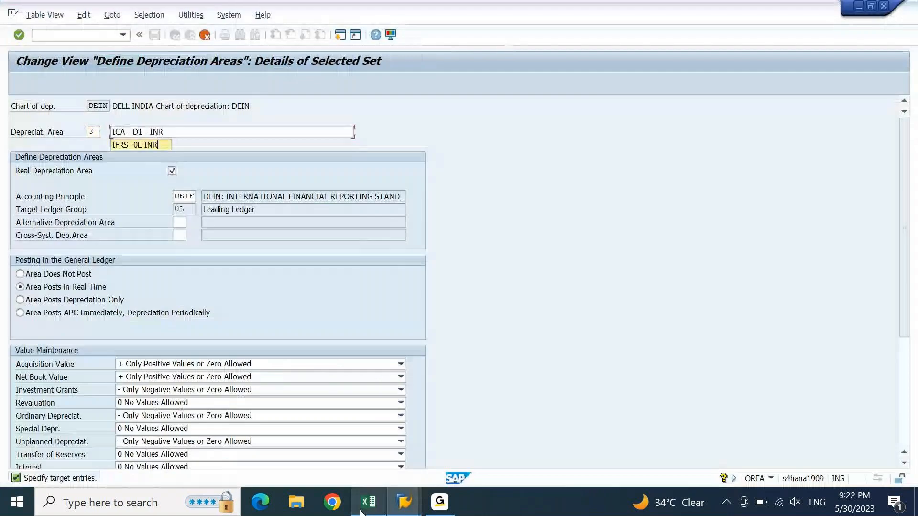
- Change the short name of depreciation area 3 to use ICA and D1 for INR, and confirm the entry
{"action": "key", "text": "Left"}
{"action": "key", "text": "Left"}
{"action": "key", "text": "Left"}
{"action": "key", "text": "Left"}
{"action": "key", "text": "Left"}
{"action": "key", "text": "Left"}
{"action": "key", "text": "Left"}
{"action": "key", "text": "shift+Left"}
{"action": "key", "text": "shift+Left"}
{"action": "key", "text": "shift+Left"}
{"action": "key", "text": "shift+Left"}
{"action": "type", "text": "CA"}
{"action": "key", "text": "Right"}
{"action": "key", "text": "shift+Left"}
{"action": "key", "text": "shift+Left"}
{"action": "type", "text": "D1"}
{"action": "key", "text": "Return"}
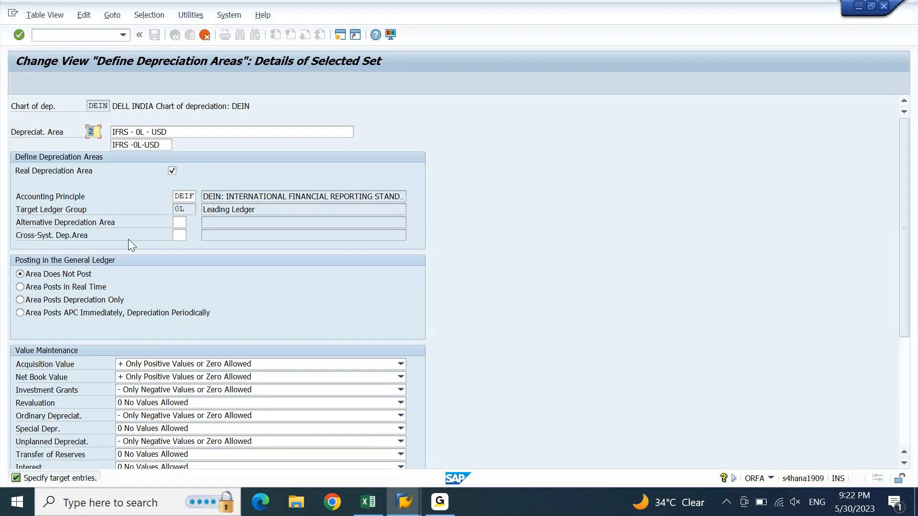
- Number the copy of area 2 as 4 and name it "ICA - D1 - USD", copying the name from the Excel list
{"action": "type", "text": "4"}
{"action": "key", "text": "Tab"}
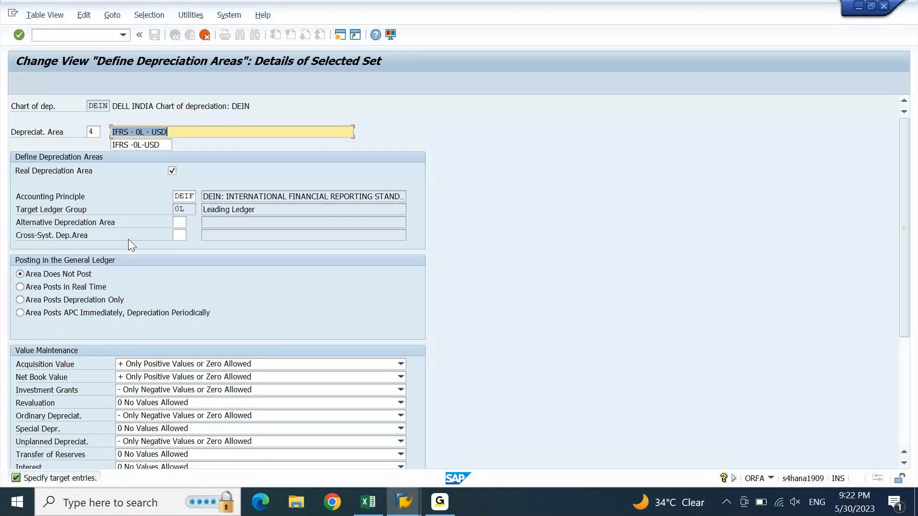
{"action": "key", "text": "alt+Tab"}
{"action": "key", "text": "alt+Tab"}
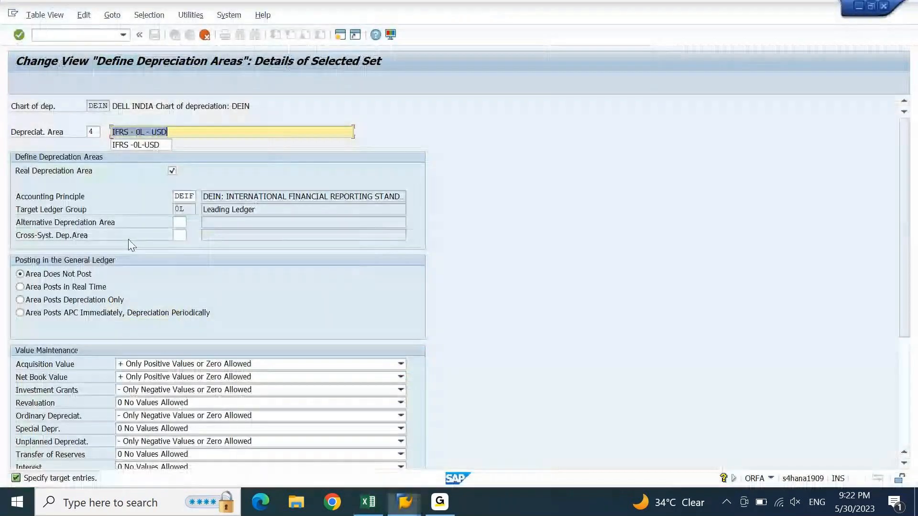
{"action": "key", "text": "ctrl+v"}
{"action": "key", "text": "Down"}
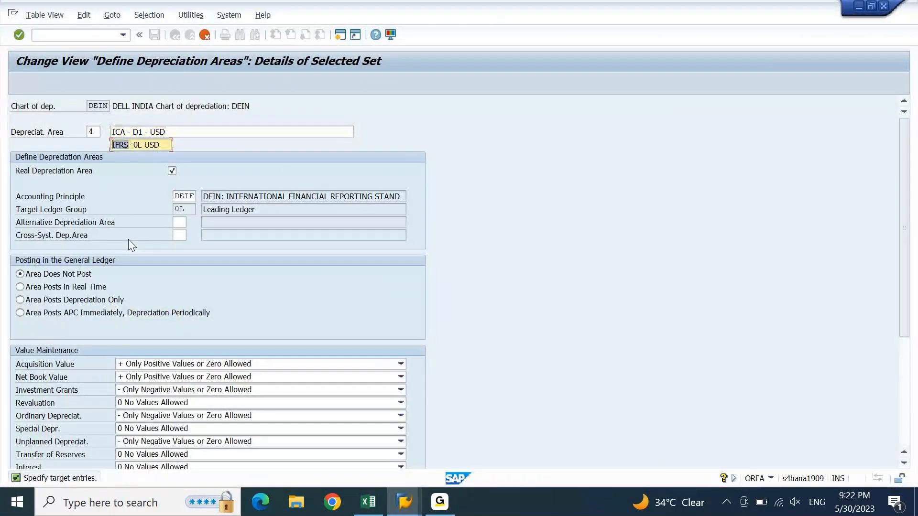
- Update the short name of depreciation area 4 to match its ICA name, and complete the copying of both areas
{"action": "type", "text": "CA"}
{"action": "key", "text": "Right"}
{"action": "key", "text": "shift+Right"}
{"action": "key", "text": "shift+Right"}
{"action": "key", "text": "Return"}
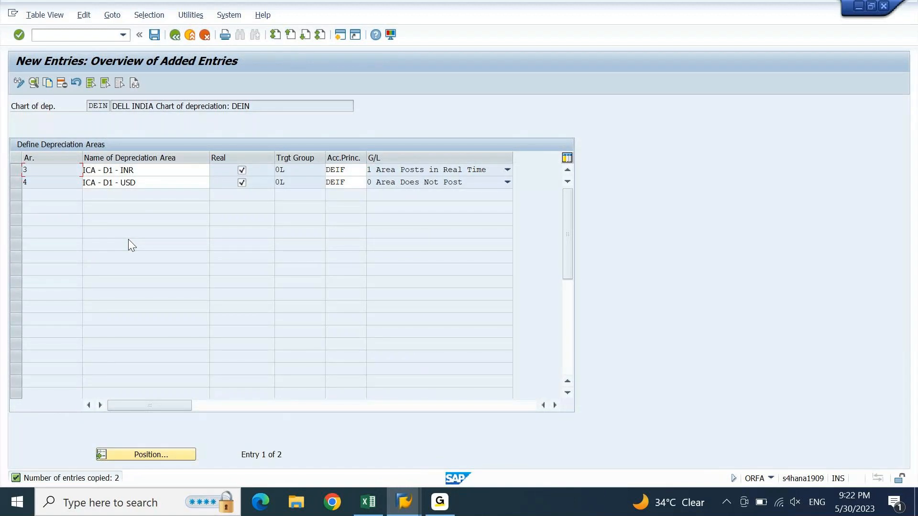
- Try to save the new depreciation areas 3 and 4, and copy the text of the message shown for DEIN03
{"action": "left_click", "coordinate": [19, 171]}
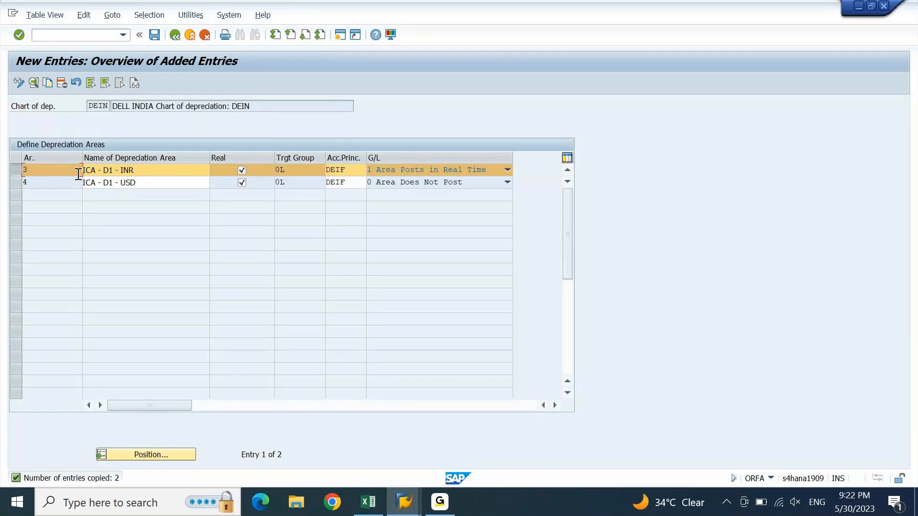
{"action": "left_click", "coordinate": [19, 171]}
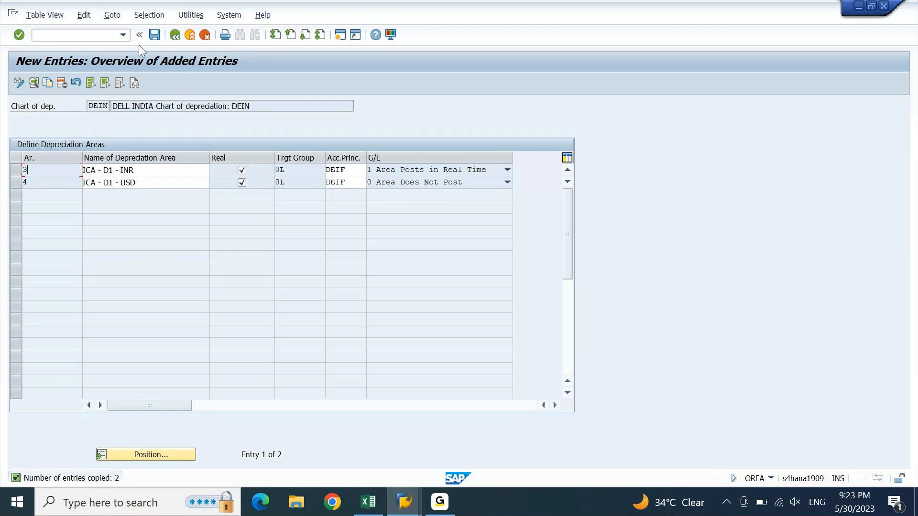
{"action": "left_click", "coordinate": [154, 35]}
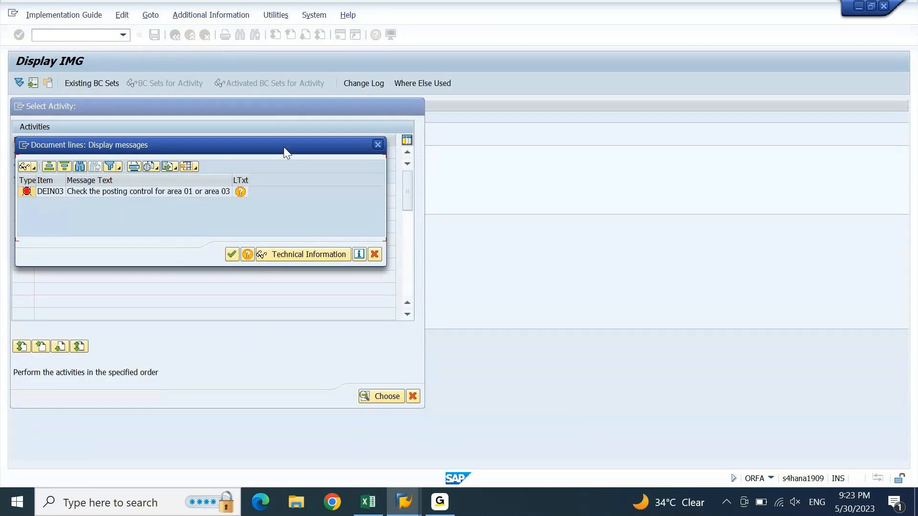
{"action": "left_click_drag", "start_coordinate": [283, 147], "coordinate": [357, 159]}
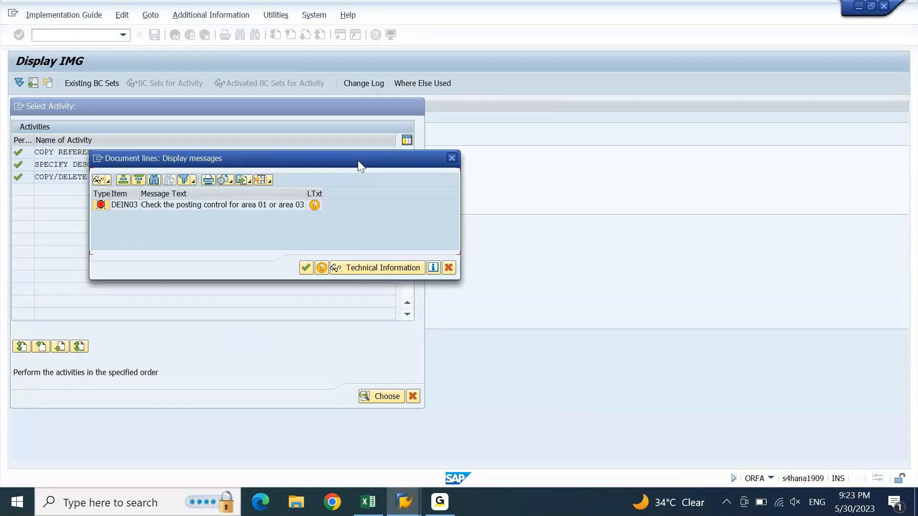
{"action": "left_click", "coordinate": [232, 206]}
{"action": "left_click", "coordinate": [232, 206]}
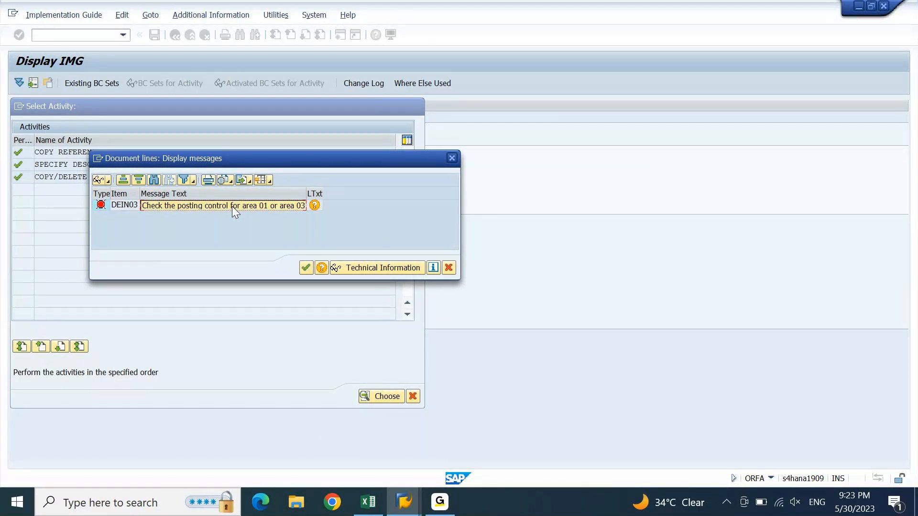
- Paste "Check the posting control for area 01 or area 03" in red into Excel cell C889, and close the message in SAP
{"action": "left_click", "coordinate": [372, 499]}
{"action": "key", "text": "Down"}
{"action": "key", "text": "Down"}
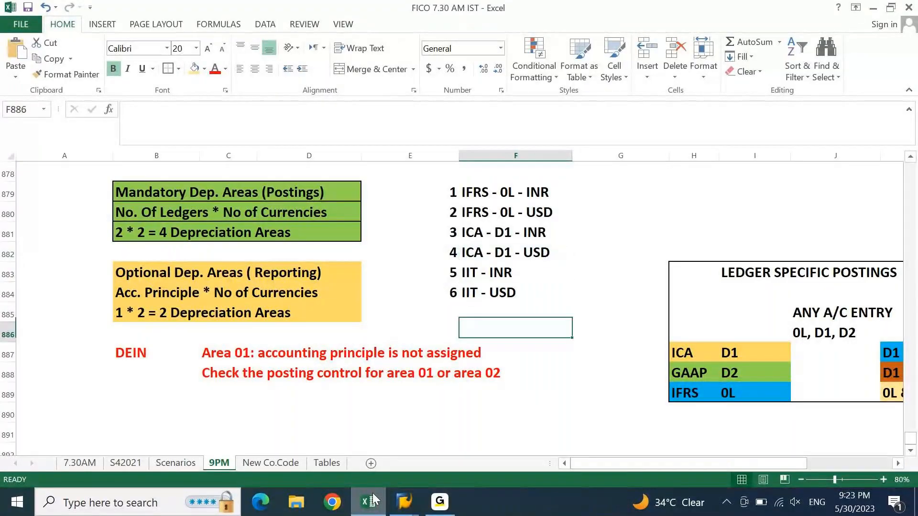
{"action": "key", "text": "Down"}
{"action": "key", "text": "Down"}
{"action": "key", "text": "Down"}
{"action": "key", "text": "Left"}
{"action": "key", "text": "Left"}
{"action": "key", "text": "Left"}
{"action": "key", "text": "ctrl+v"}
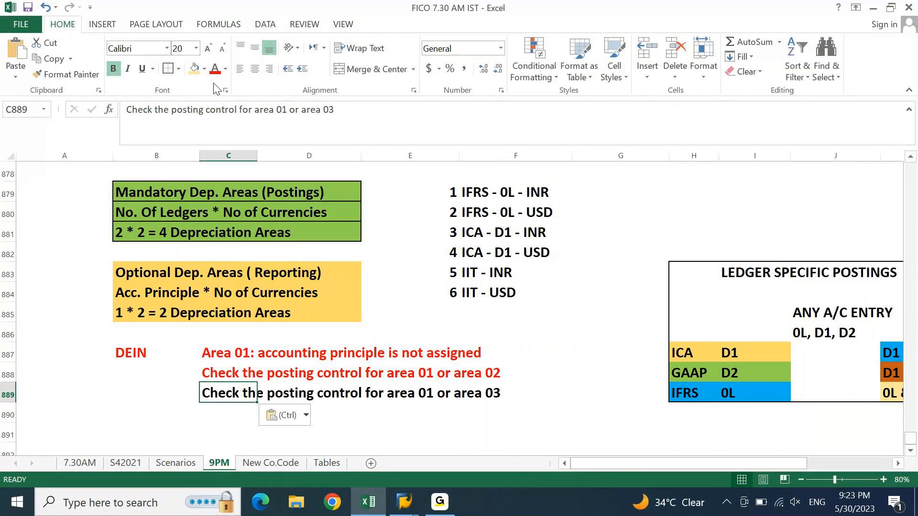
{"action": "key", "text": "alt+Tab"}
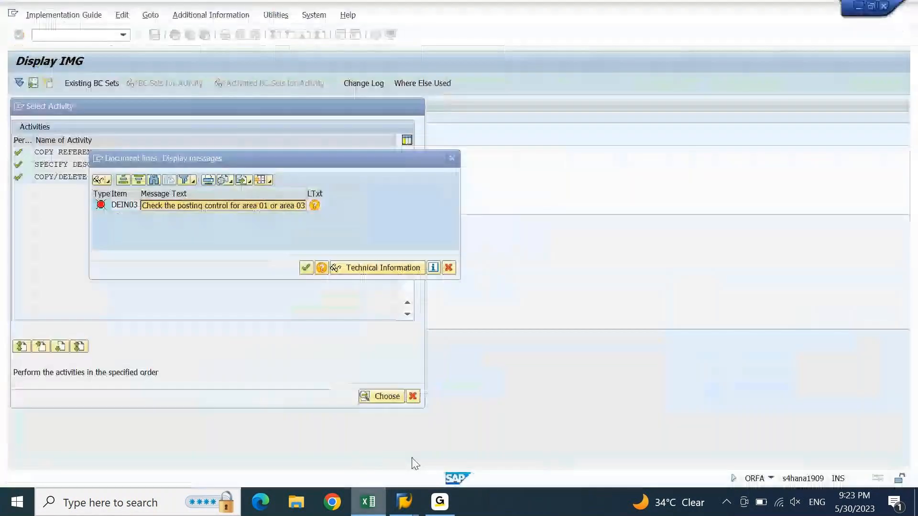
{"action": "left_click", "coordinate": [453, 160]}
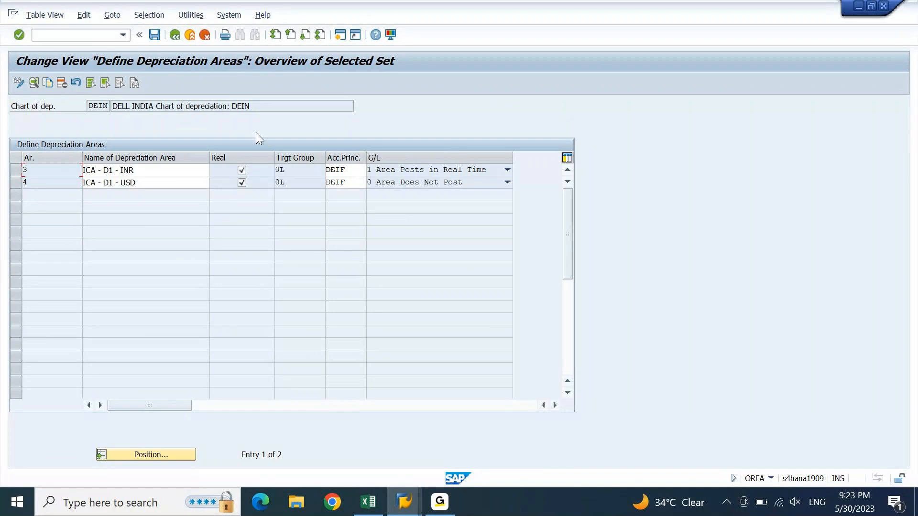
- Assign accounting principle DEIC (DEIN: INDIAN COMPANIES ACT) to depreciation area 3
{"action": "left_click", "coordinate": [348, 172]}
{"action": "left_click", "coordinate": [296, 170]}
{"action": "left_click_drag", "start_coordinate": [290, 175], "coordinate": [262, 182]}
{"action": "left_click", "coordinate": [360, 170]}
{"action": "left_click", "coordinate": [371, 169]}
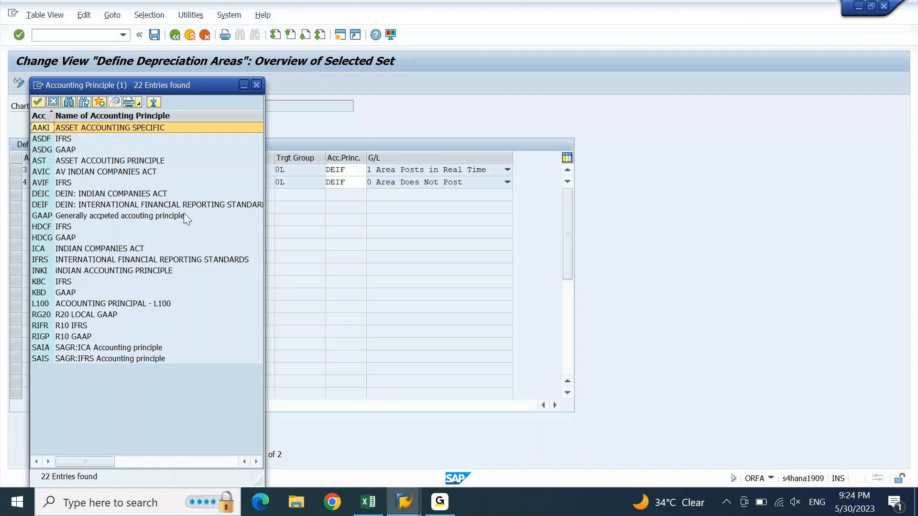
{"action": "left_click", "coordinate": [147, 195]}
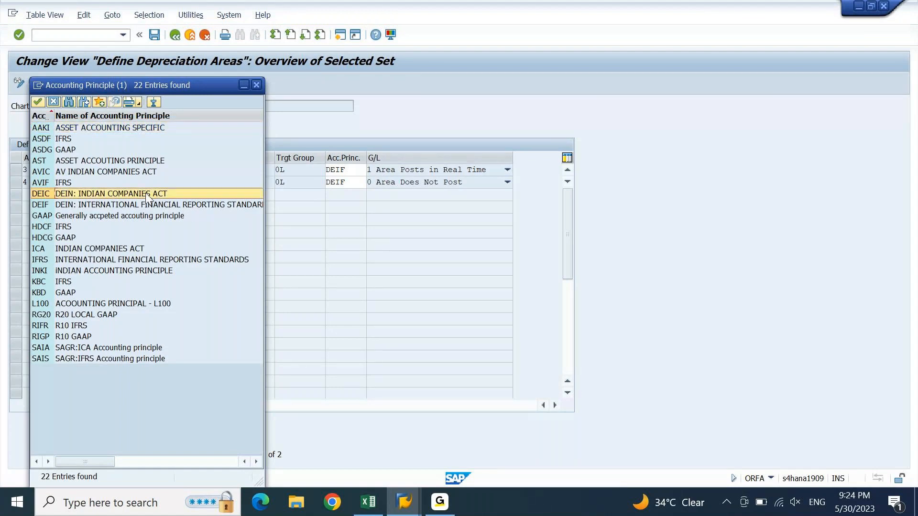
{"action": "double_click", "coordinate": [147, 195]}
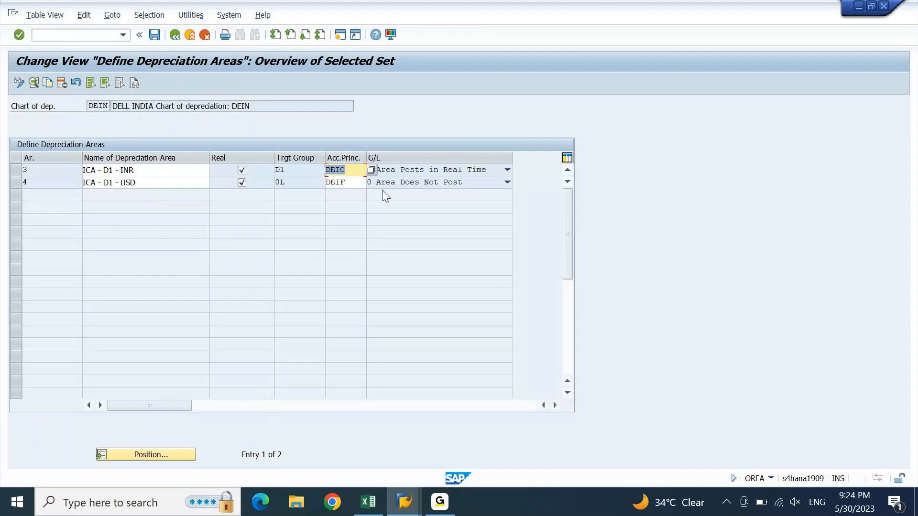
- Assign the same accounting principle, DEIC, to depreciation area 4 and confirm the entry
{"action": "key", "text": "Down"}
{"action": "key", "text": "ctrl+v"}
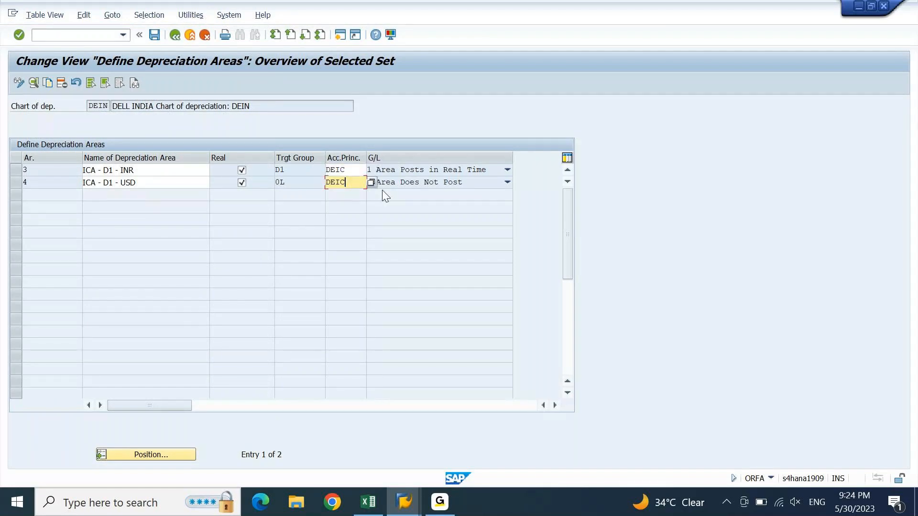
{"action": "key", "text": "Return"}
- Try to save both depreciation areas, read the long text of the message for area 04, and close it
{"action": "left_click", "coordinate": [159, 39]}
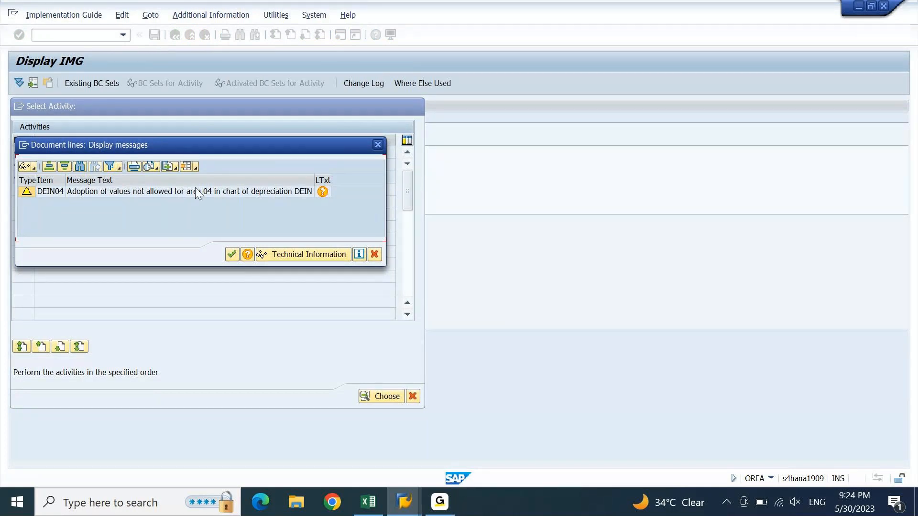
{"action": "left_click", "coordinate": [323, 191]}
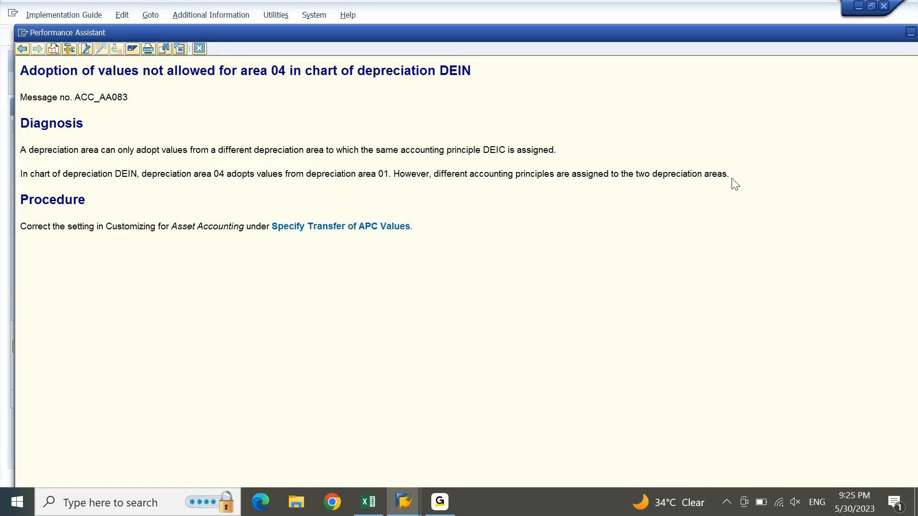
{"action": "left_click", "coordinate": [199, 48]}
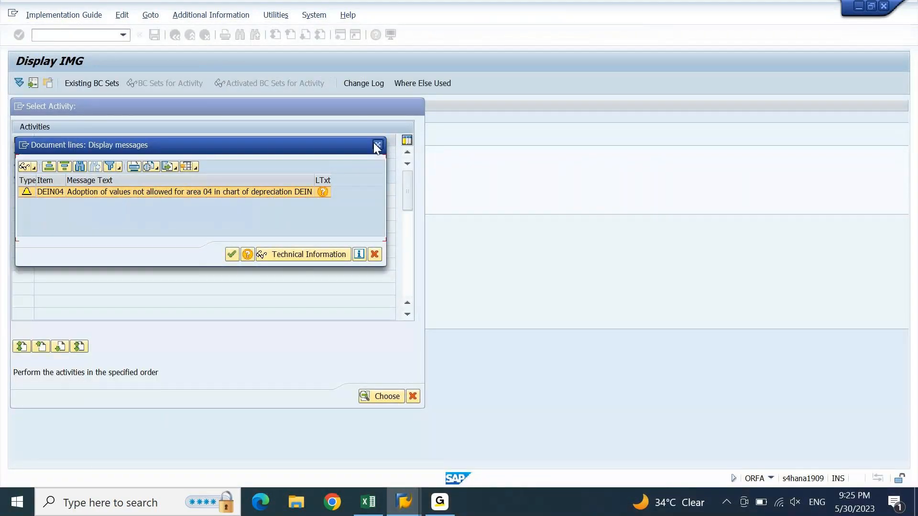
{"action": "left_click", "coordinate": [377, 146]}
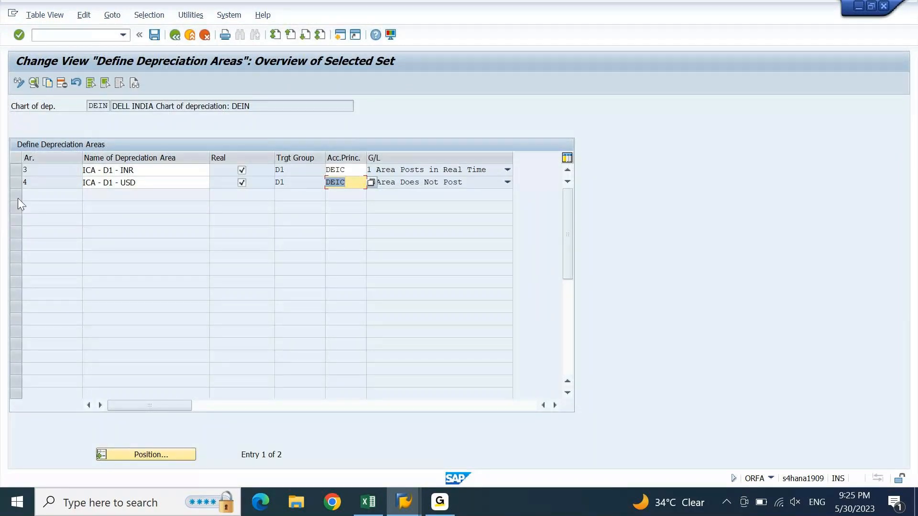
- Save the depreciation areas again and copy the text of the message for DEIN04
{"action": "left_click", "coordinate": [16, 186]}
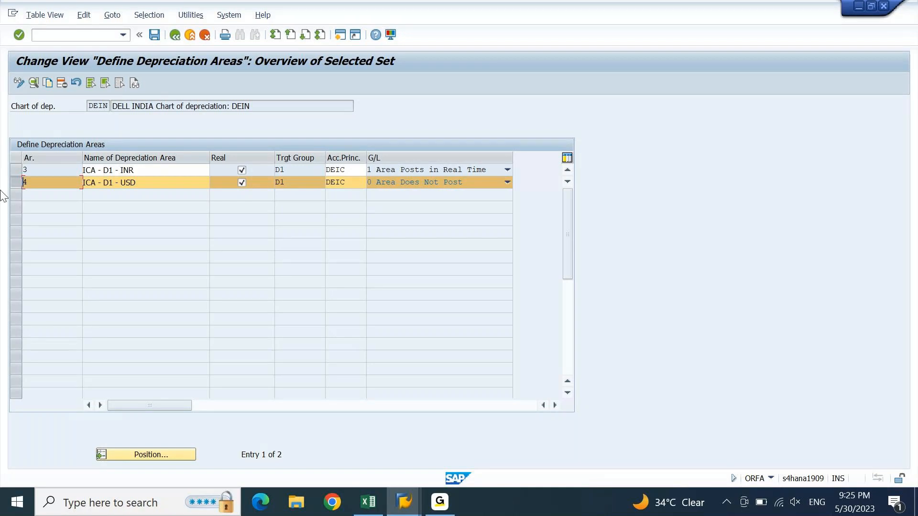
{"action": "double_click", "coordinate": [105, 184]}
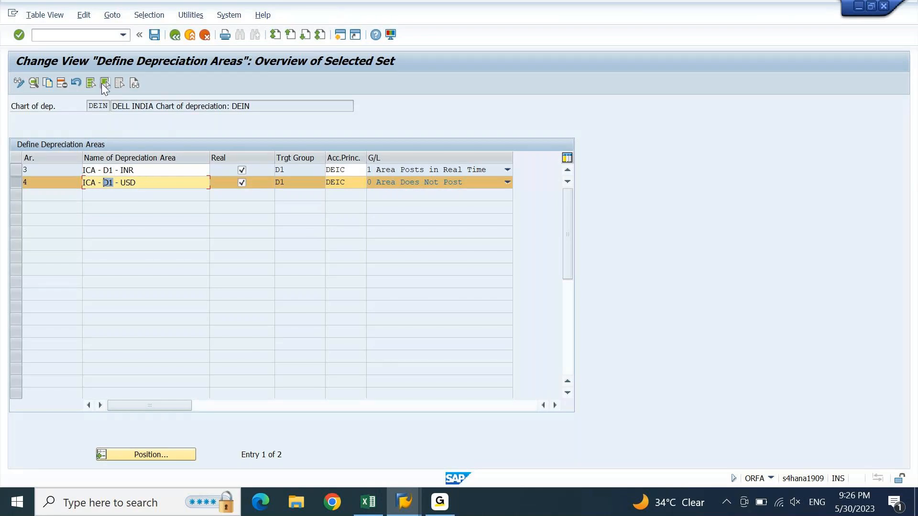
{"action": "left_click", "coordinate": [155, 36]}
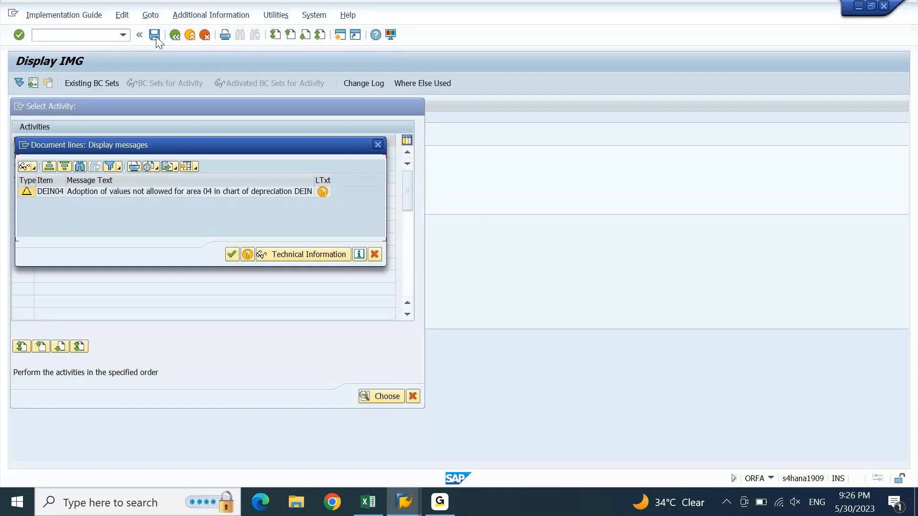
{"action": "left_click", "coordinate": [142, 196]}
{"action": "left_click", "coordinate": [142, 197]}
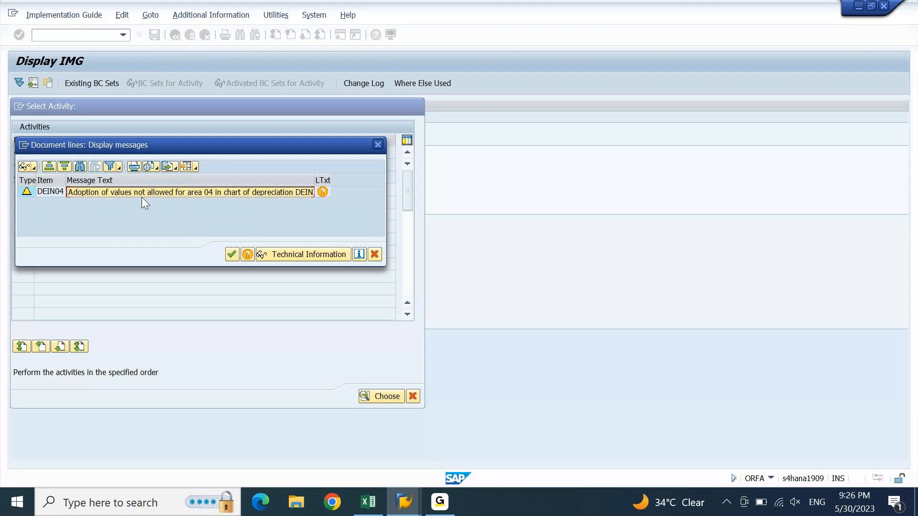
- Paste "Adoption of values not allowed for area 04 in chart of depreciation DEIN" in red into Excel cell C890, and close the message in SAP
{"action": "left_click", "coordinate": [374, 506]}
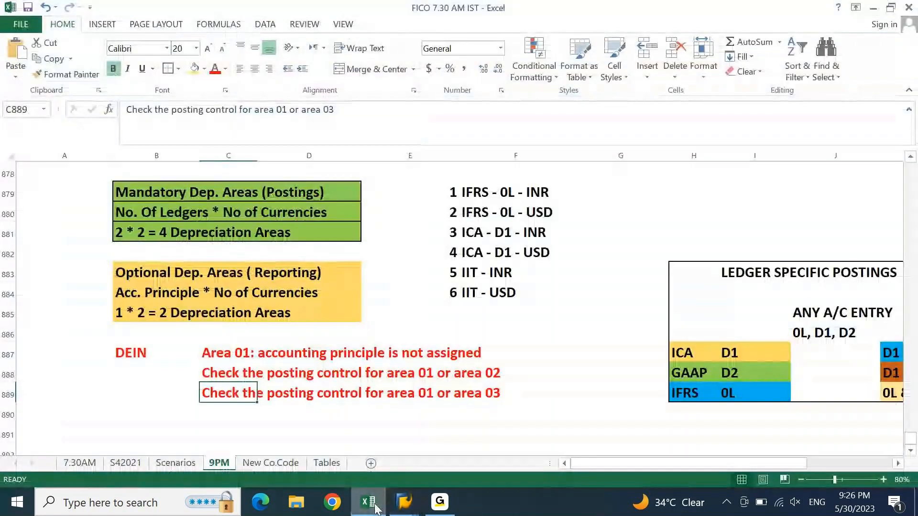
{"action": "key", "text": "Down"}
{"action": "type", "text": "Adoption of values not allowed for area 04 in chart of depreciation DEIN"}
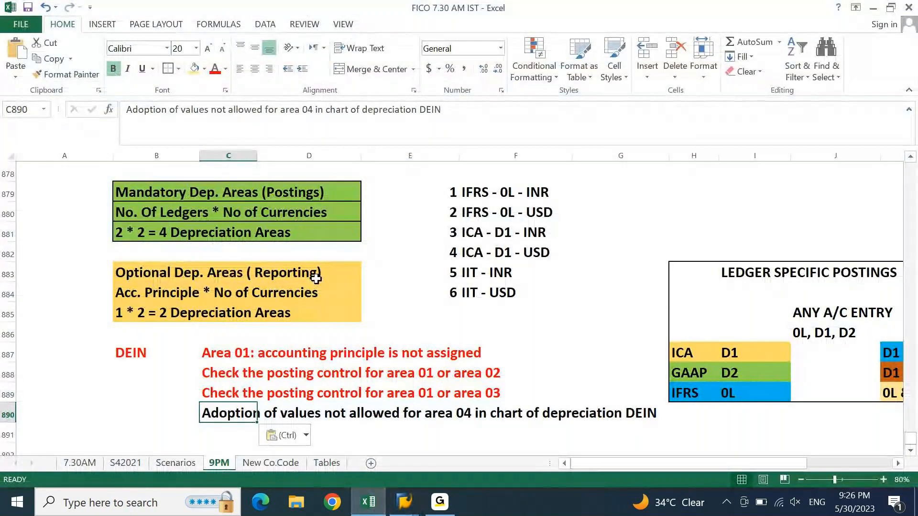
{"action": "left_click", "coordinate": [214, 73]}
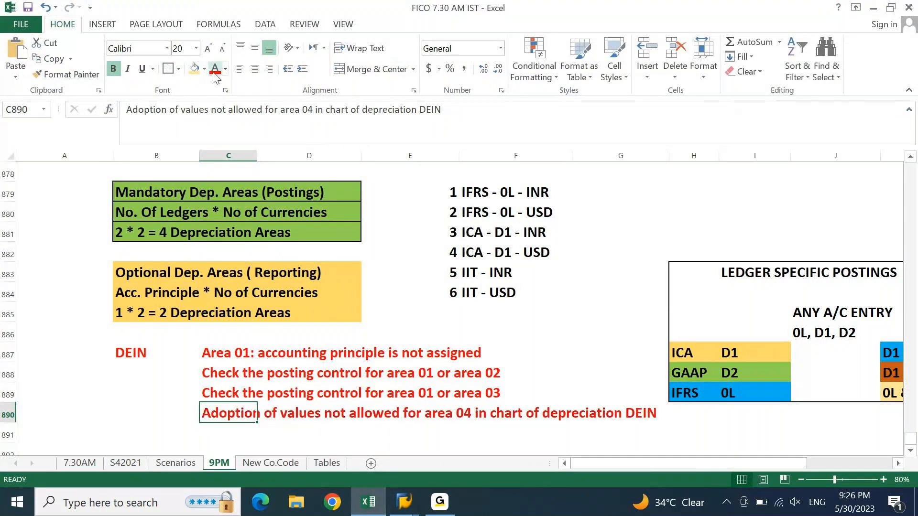
{"action": "left_click", "coordinate": [379, 505]}
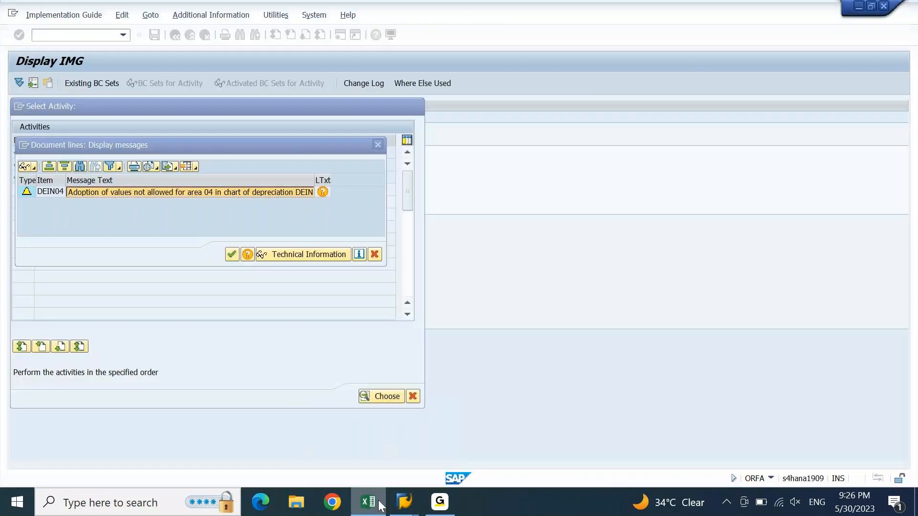
{"action": "left_click", "coordinate": [377, 500]}
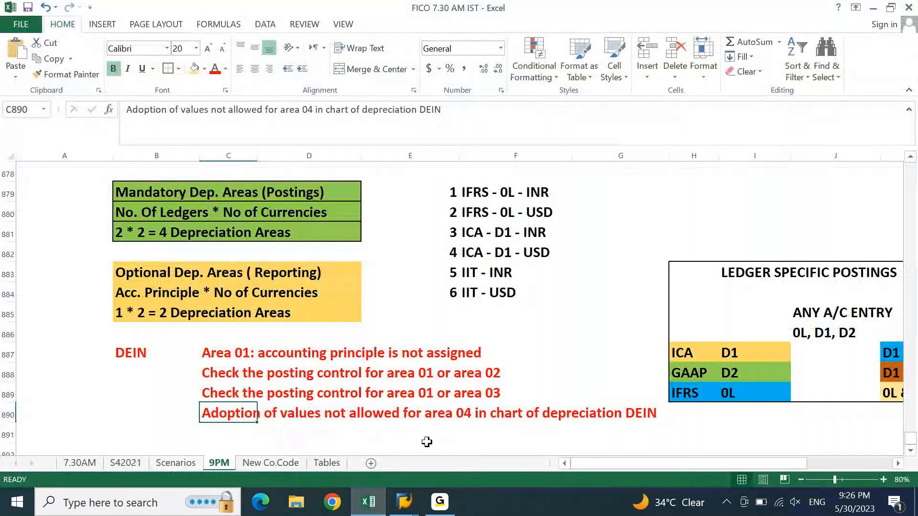
{"action": "left_click", "coordinate": [378, 145]}
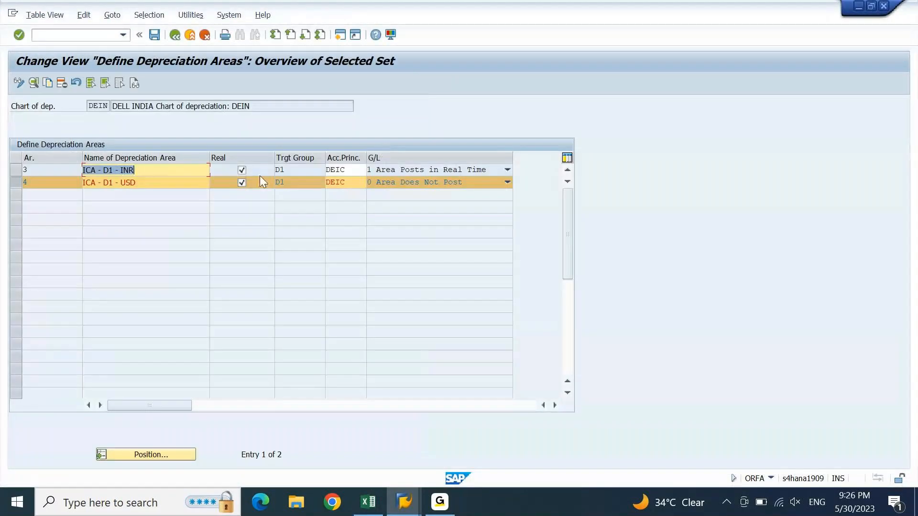
- Open the details of depreciation area 4 and review its ledger, posting and value maintenance settings
{"action": "left_click", "coordinate": [67, 183]}
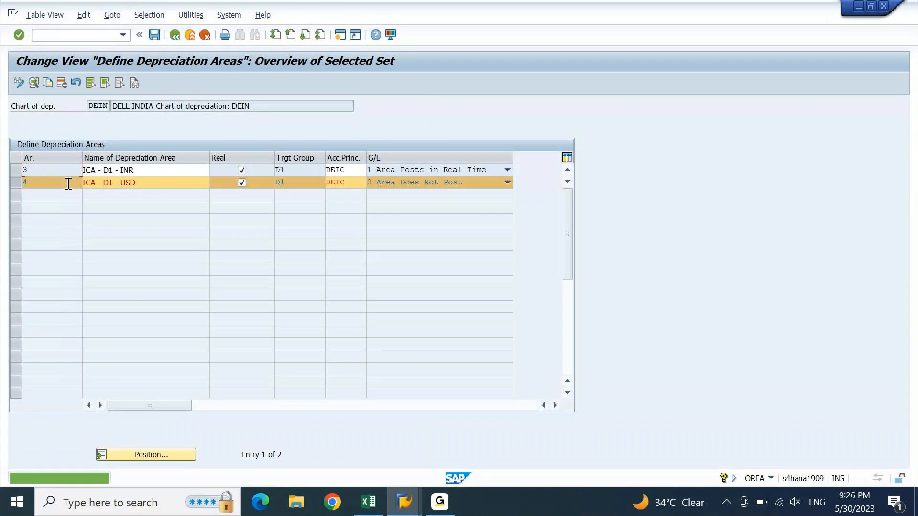
{"action": "left_click", "coordinate": [16, 183]}
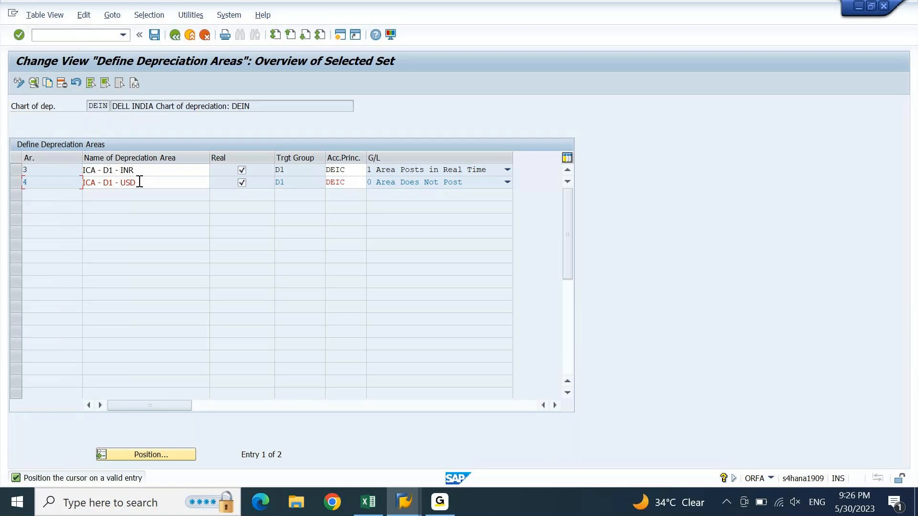
{"action": "double_click", "coordinate": [65, 183]}
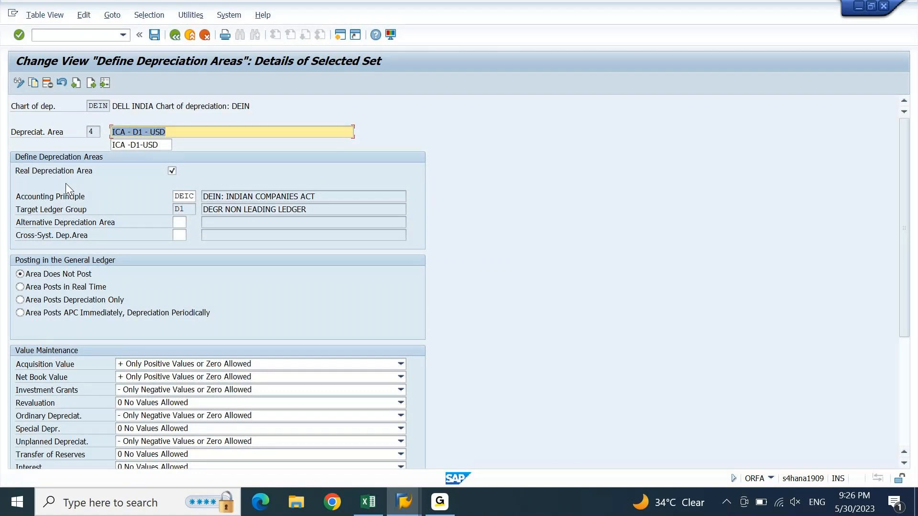
{"action": "left_click_drag", "start_coordinate": [904, 248], "coordinate": [902, 379]}
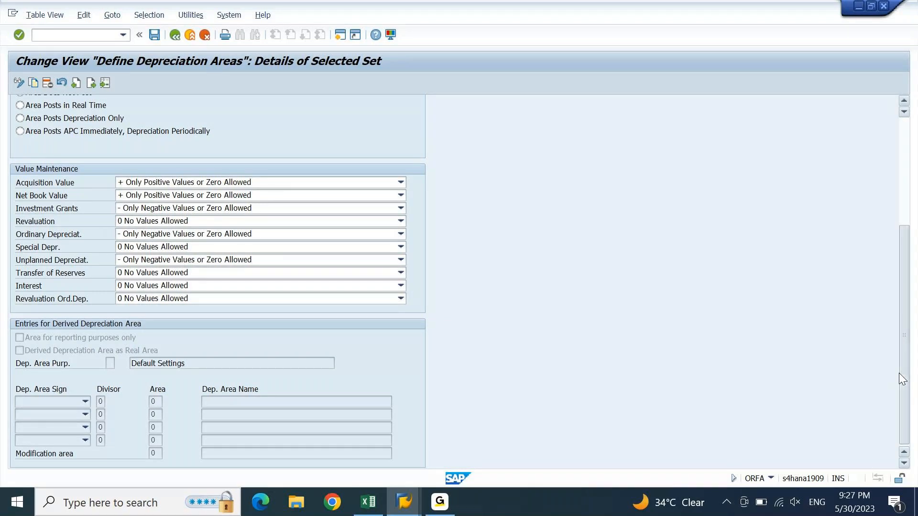
{"action": "scroll", "coordinate": [902, 378], "scroll_direction": "up", "scroll_amount": 5}
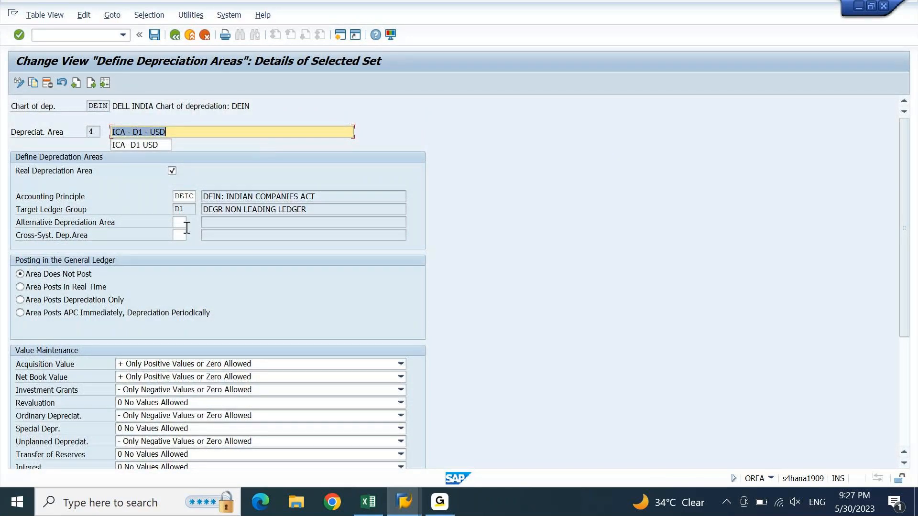
- Review the detailed posting and value maintenance settings of depreciation area 3, and save the depreciation areas
{"action": "left_click", "coordinate": [75, 84]}
{"action": "left_click", "coordinate": [907, 353]}
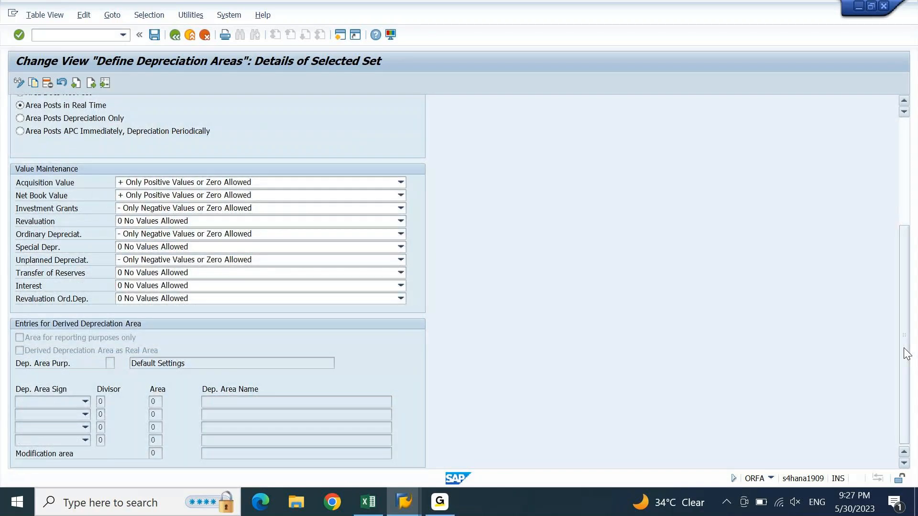
{"action": "scroll", "coordinate": [904, 349], "scroll_direction": "up", "scroll_amount": 5}
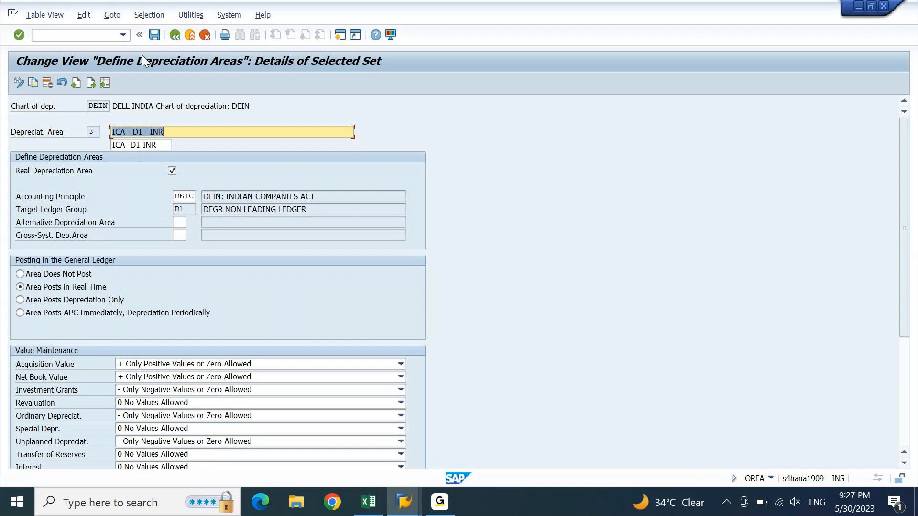
{"action": "left_click", "coordinate": [155, 35]}
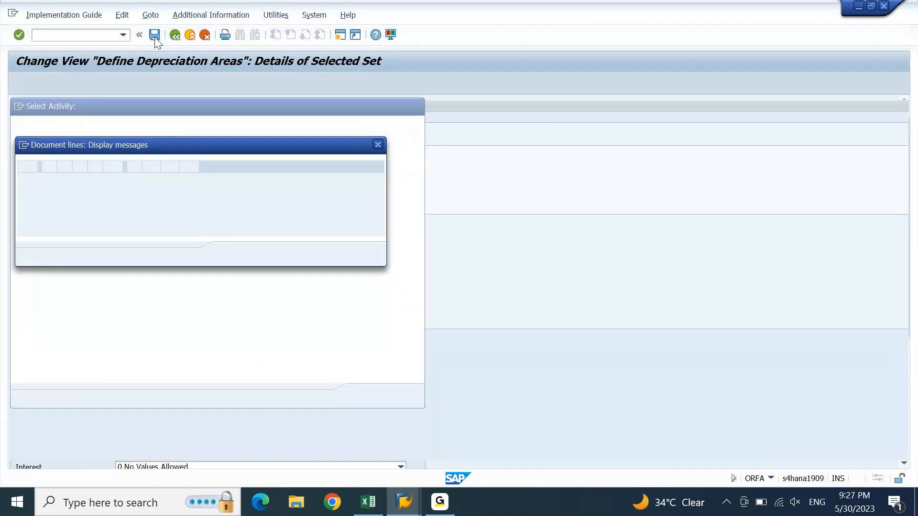
- Acknowledge the message for area 04 and return from the area 3 details to the overview of all depreciation areas
{"action": "left_click", "coordinate": [88, 196]}
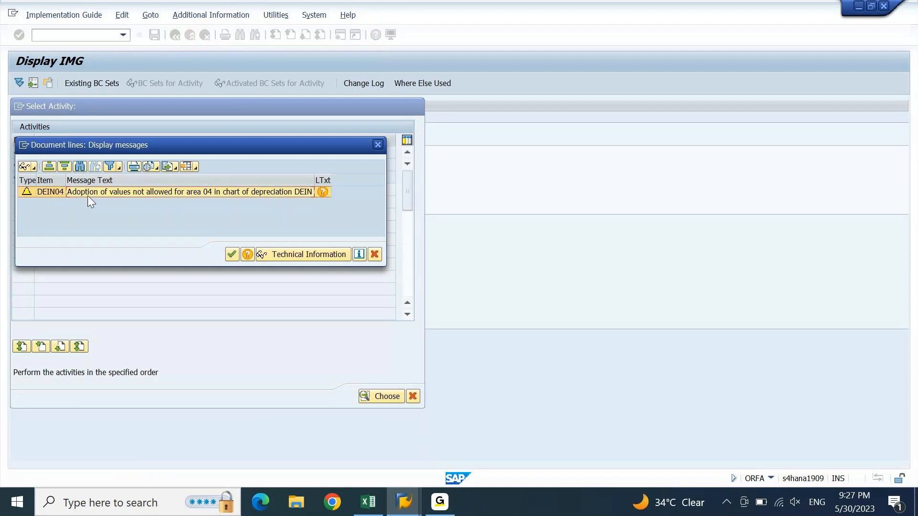
{"action": "left_click", "coordinate": [231, 254]}
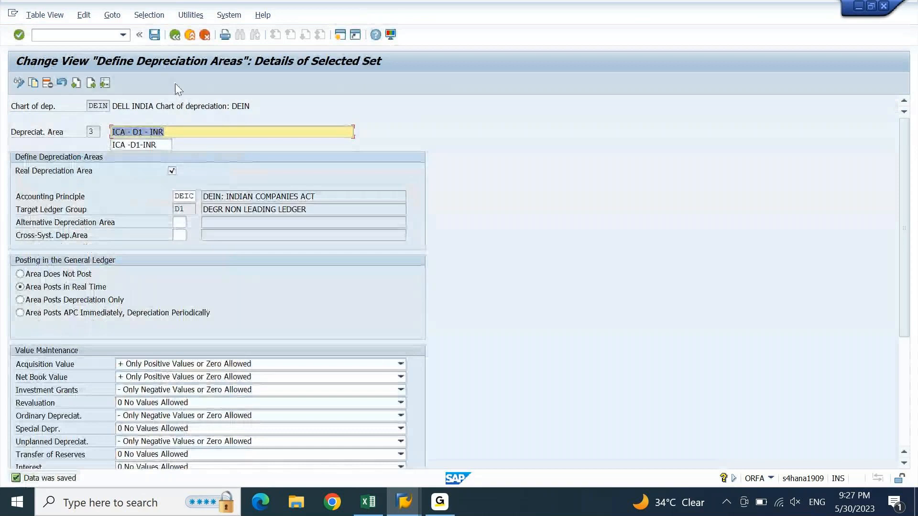
{"action": "left_click", "coordinate": [173, 40]}
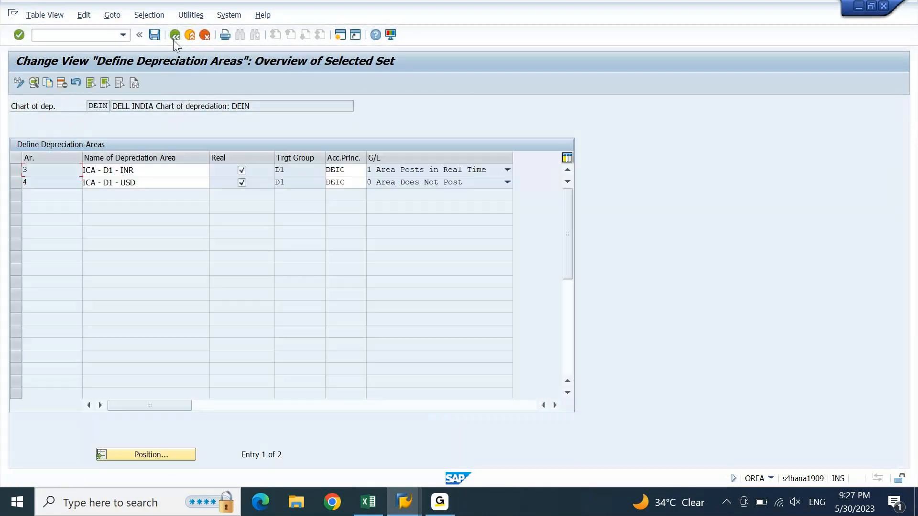
{"action": "left_click", "coordinate": [173, 39]}
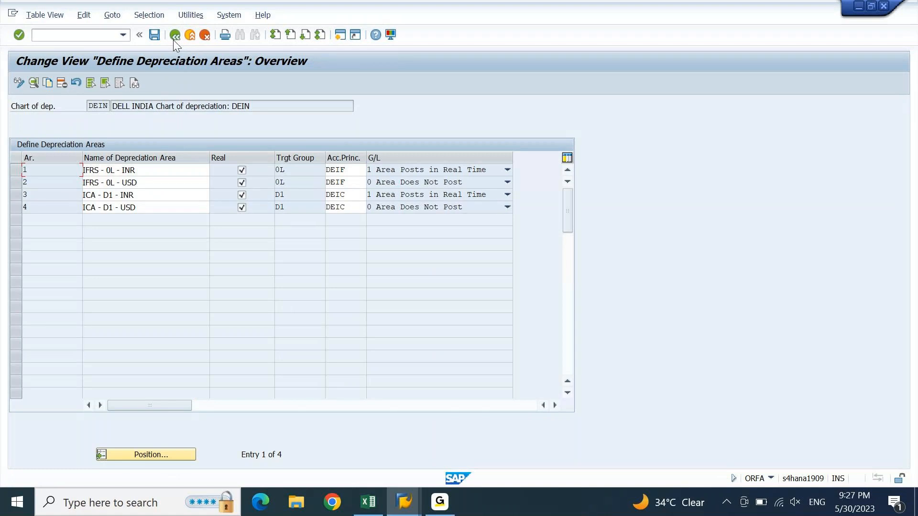
- Check the optional areas listed in Excel, copy depreciation areas 1 and 2 together in SAP, and number the first copy 5
{"action": "left_click", "coordinate": [369, 502]}
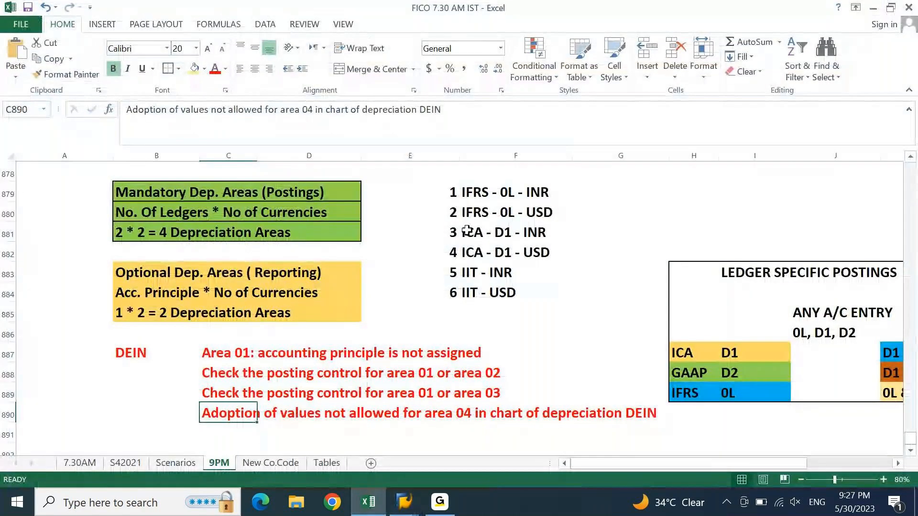
{"action": "left_click", "coordinate": [452, 272]}
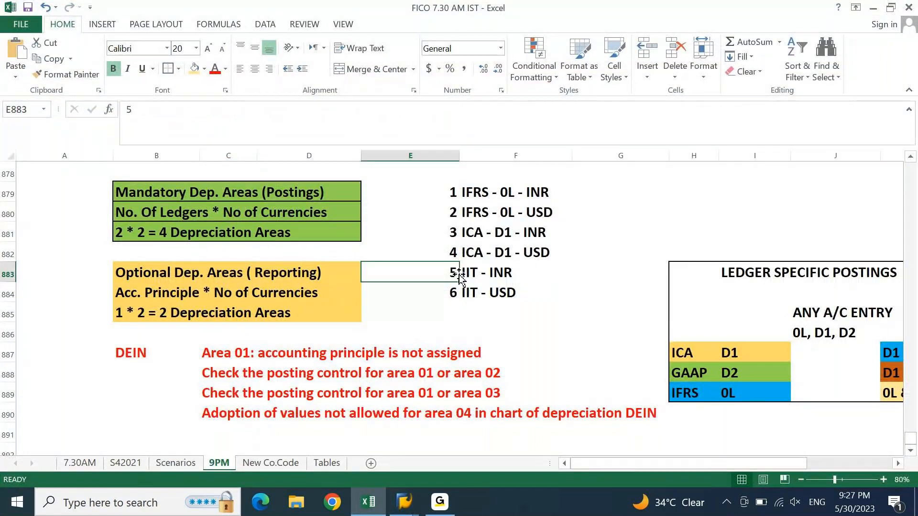
{"action": "left_click", "coordinate": [368, 502]}
{"action": "left_click_drag", "start_coordinate": [16, 170], "coordinate": [16, 182]}
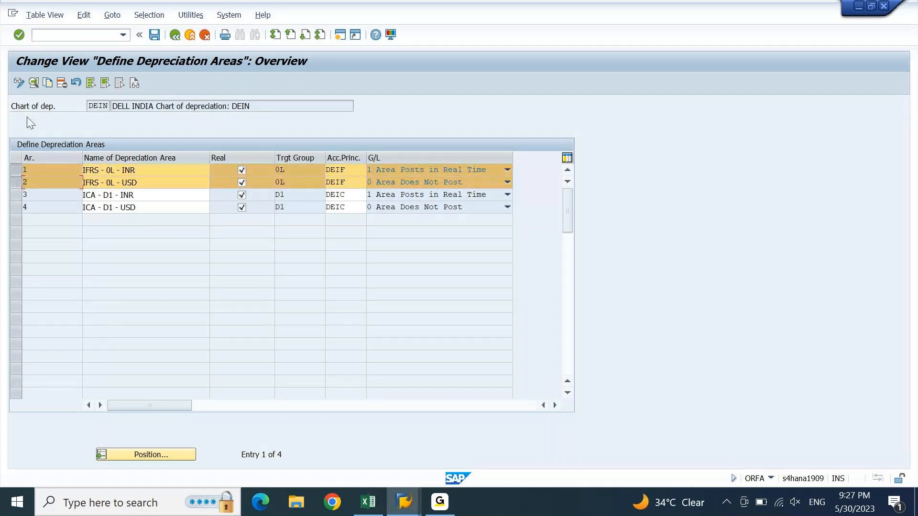
{"action": "left_click", "coordinate": [48, 82]}
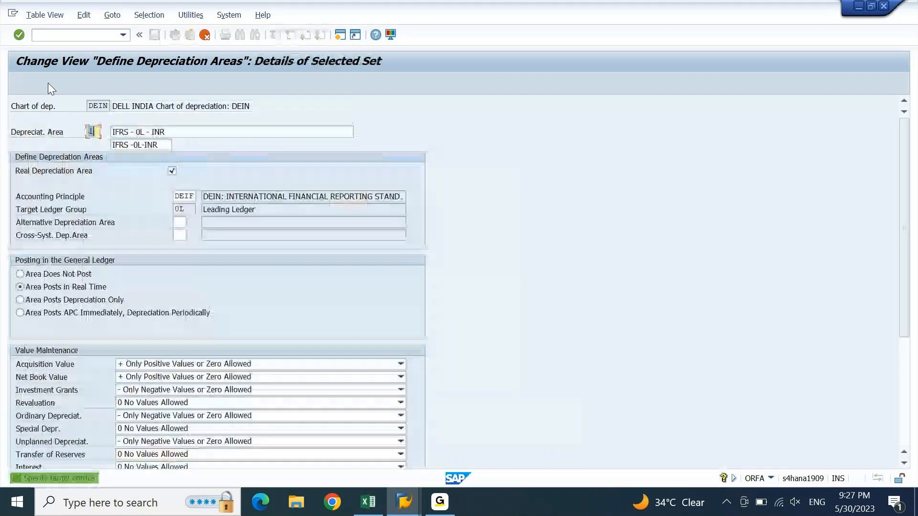
{"action": "type", "text": "5"}
{"action": "key", "text": "Tab"}
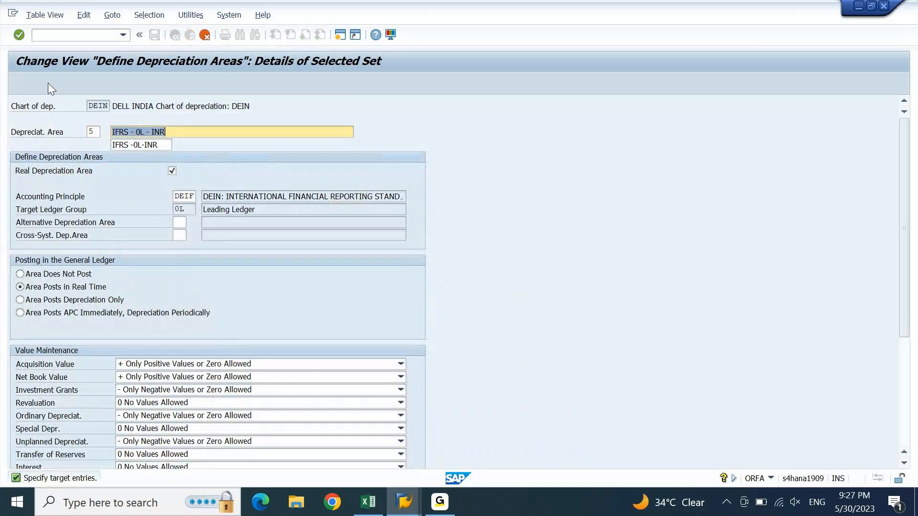
- Replace the long and short names of area 5 with "IIT - INR" from Excel cell F883, and continue to the second copy
{"action": "key", "text": "alt+Tab"}
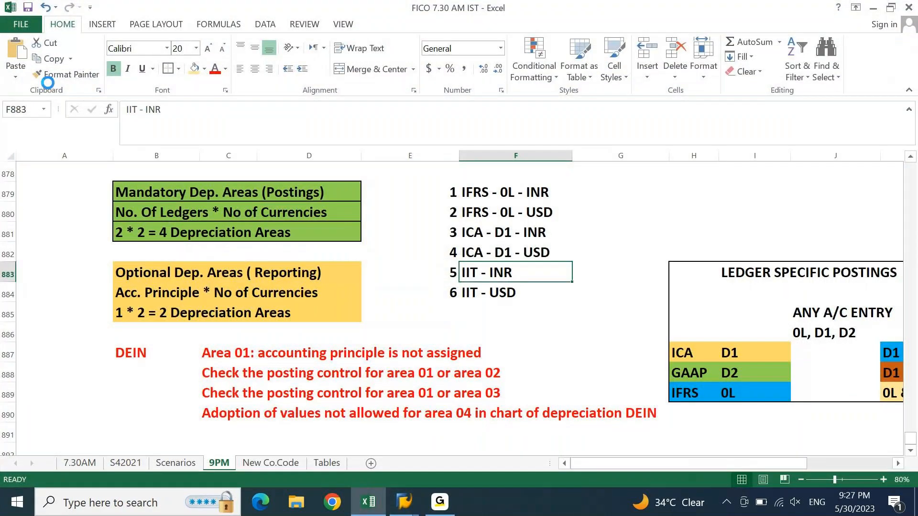
{"action": "key", "text": "alt+Tab"}
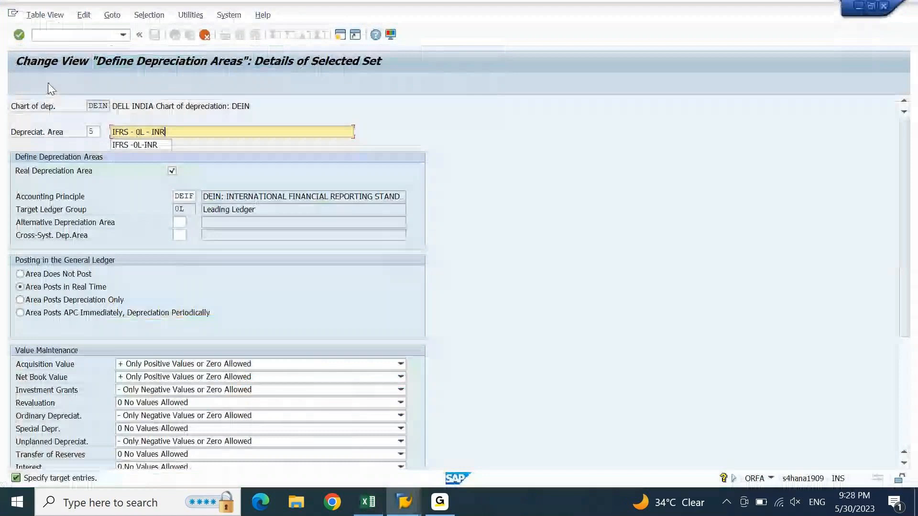
{"action": "key", "text": "shift+Left"}
{"action": "key", "text": "shift+Left"}
{"action": "key", "text": "shift+Left"}
{"action": "key", "text": "shift+Left"}
{"action": "key", "text": "shift+Left"}
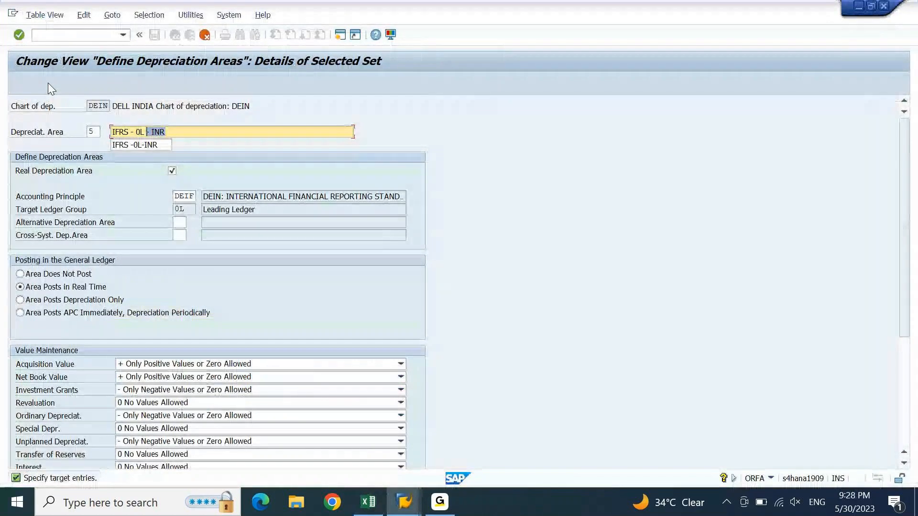
{"action": "scroll", "coordinate": [51, 89], "scroll_direction": "down", "scroll_amount": 2}
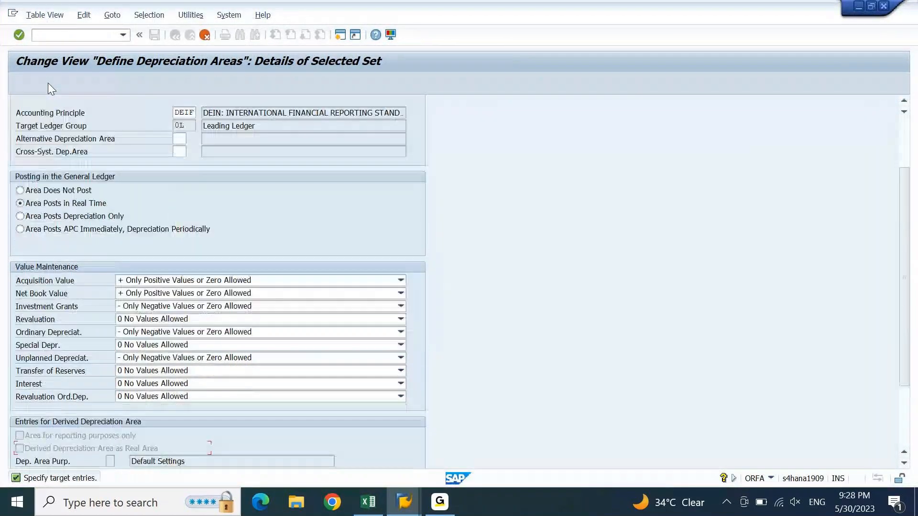
{"action": "scroll", "coordinate": [51, 89], "scroll_direction": "up", "scroll_amount": 2}
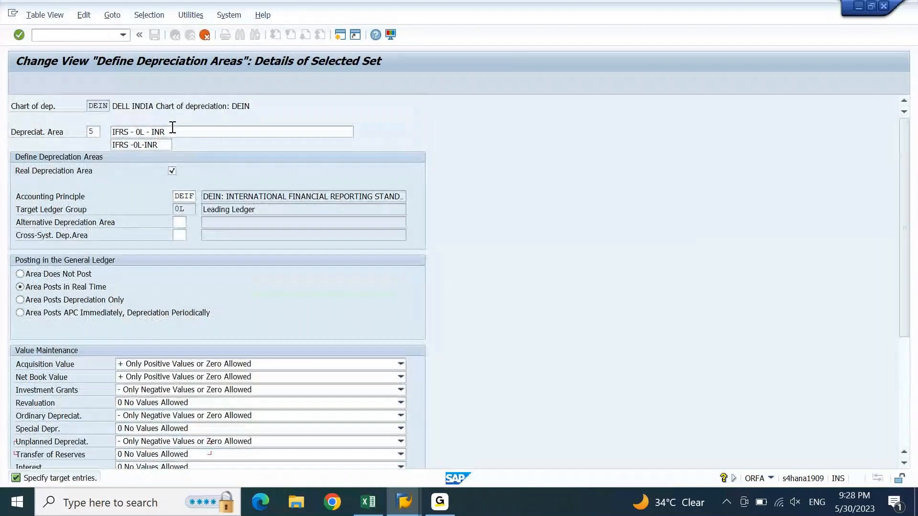
{"action": "left_click_drag", "start_coordinate": [171, 133], "coordinate": [49, 162]}
{"action": "key", "text": "Delete"}
{"action": "key", "text": "alt+Tab"}
{"action": "key", "text": "ctrl+c"}
{"action": "key", "text": "alt+Tab"}
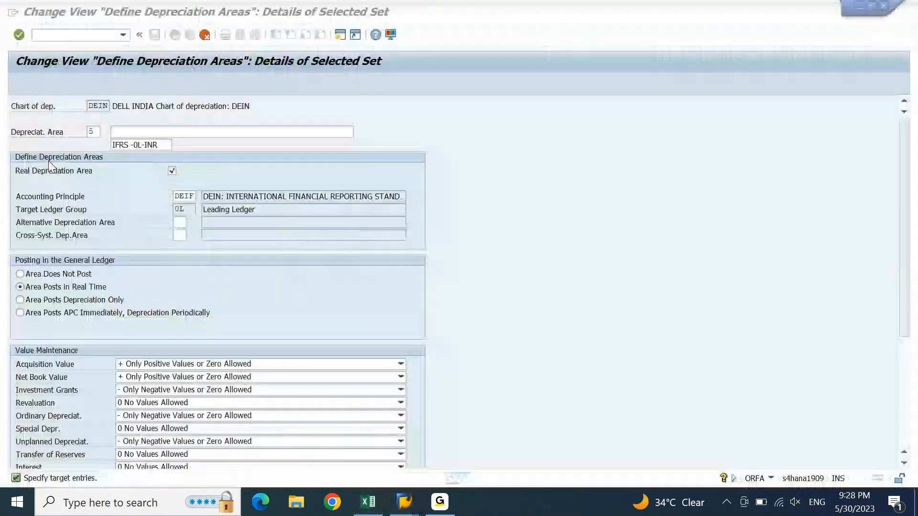
{"action": "key", "text": "ctrl+v"}
{"action": "key", "text": "Tab"}
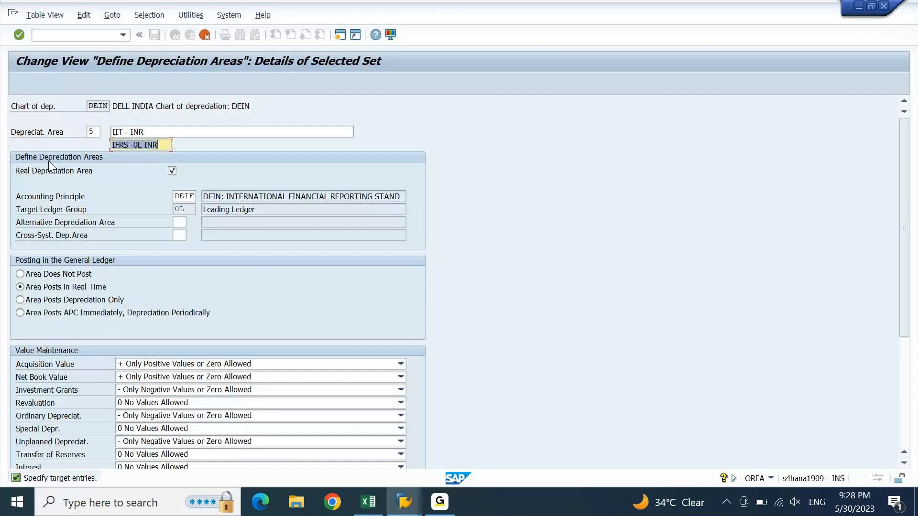
{"action": "key", "text": "ctrl+v"}
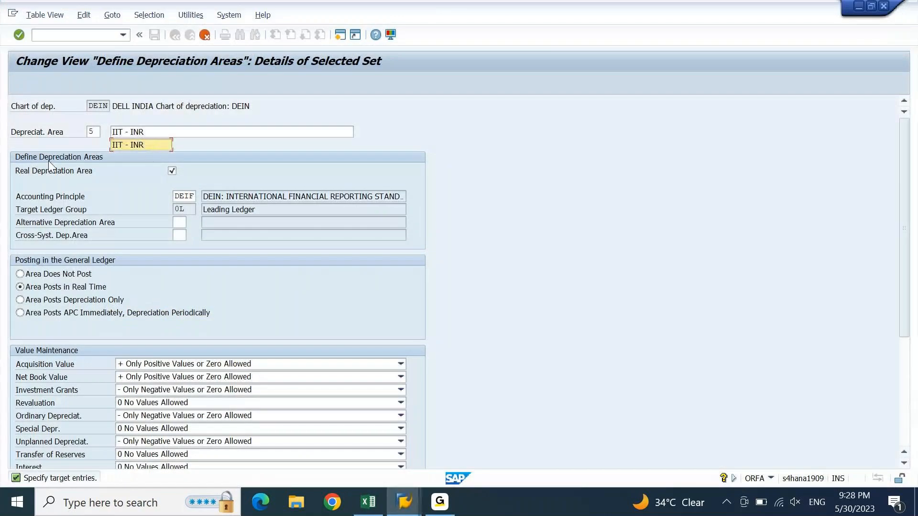
{"action": "key", "text": "Return"}
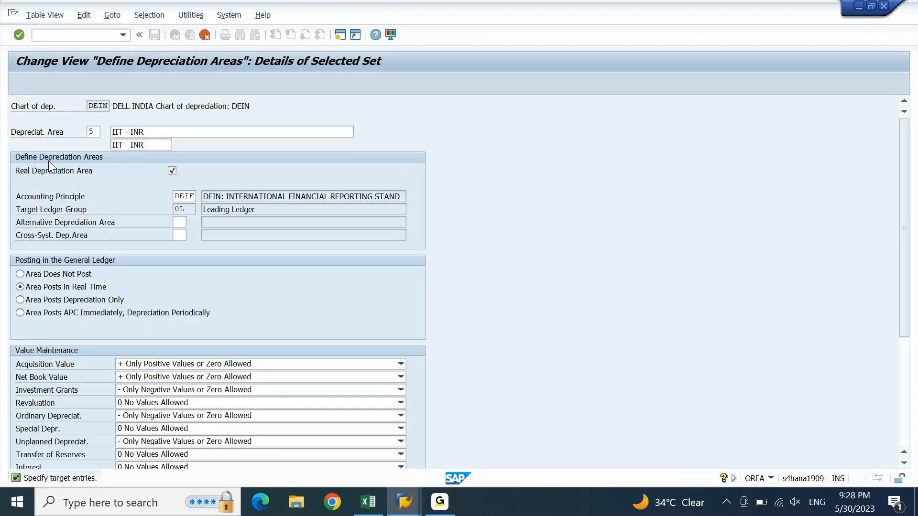
- Number the second copy 6, name it "IIT - USD" from Excel cell F884, and complete the copying
{"action": "type", "text": "6"}
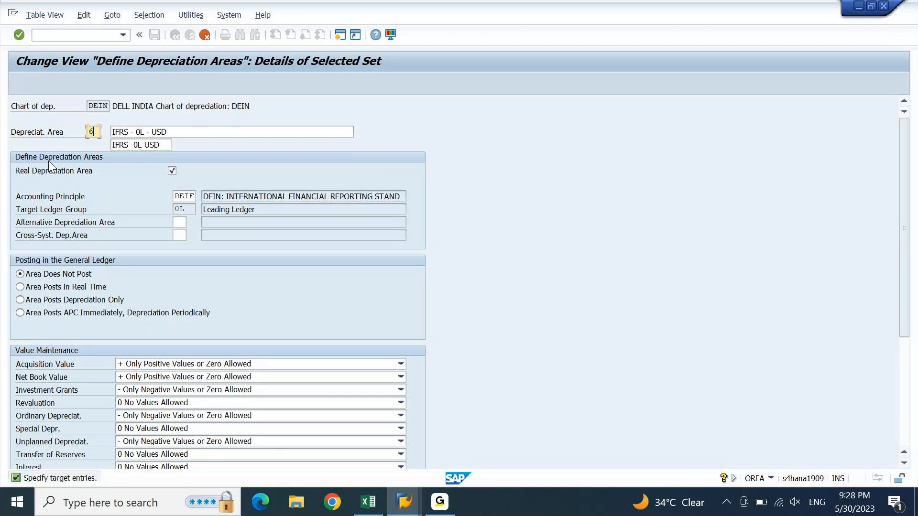
{"action": "key", "text": "Tab"}
{"action": "key", "text": "alt+Tab"}
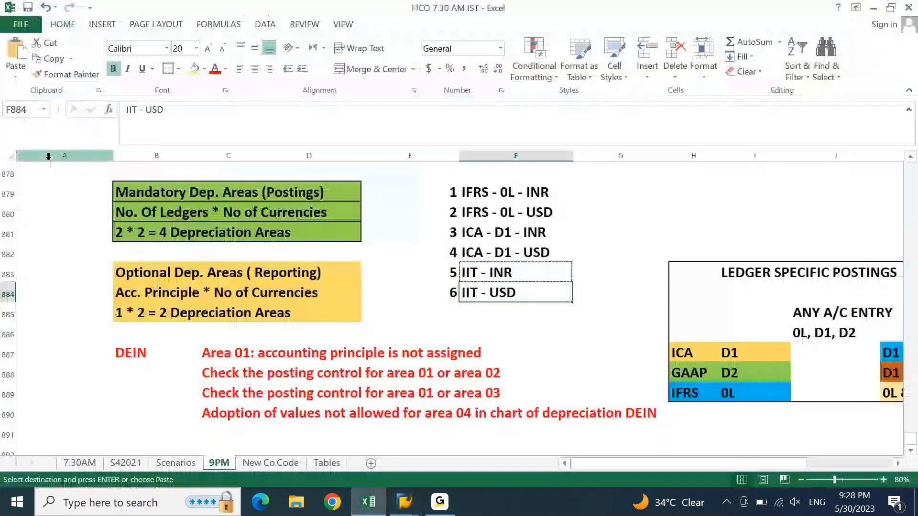
{"action": "key", "text": "ctrl+c"}
{"action": "key", "text": "alt+Tab"}
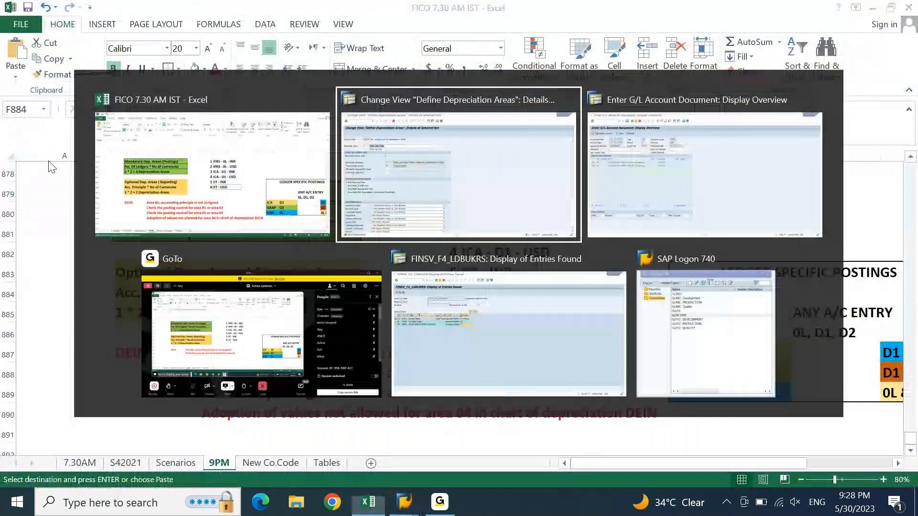
{"action": "key", "text": "ctrl+v"}
{"action": "key", "text": "Tab"}
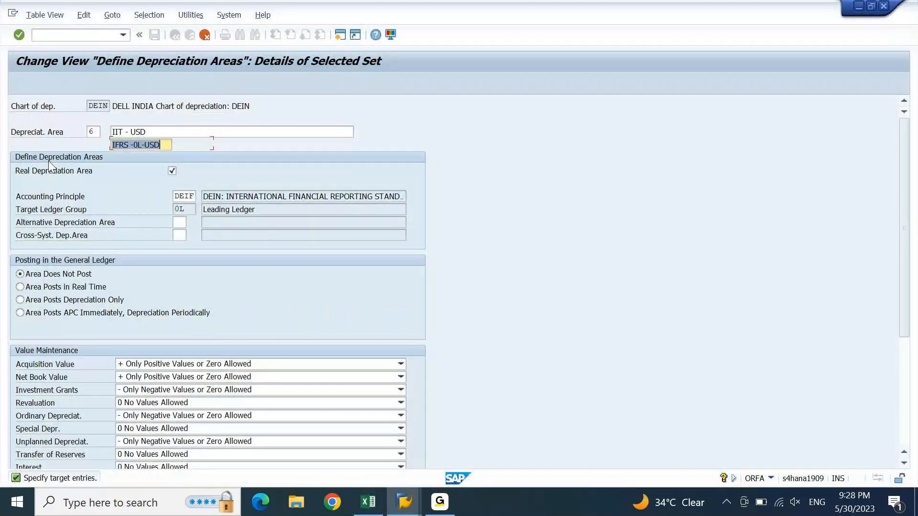
{"action": "key", "text": "Return"}
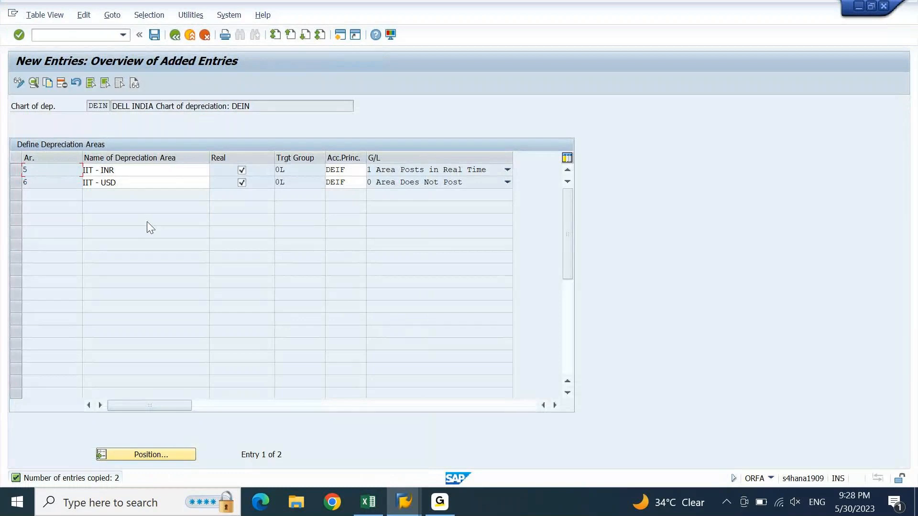
- Compare the optional depreciation area notes in Excel with the accounting principle and target ledger group of areas 5 and 6 in SAP
{"action": "left_click", "coordinate": [364, 495]}
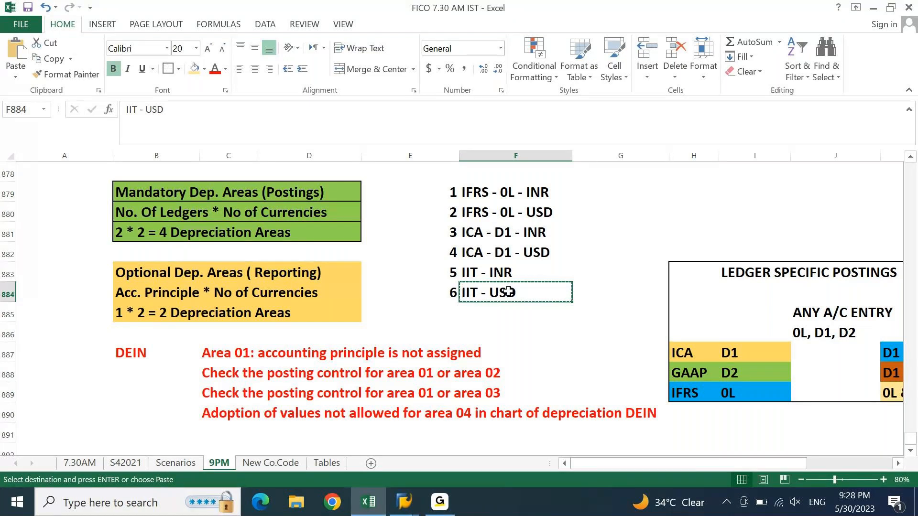
{"action": "key", "text": "Escape"}
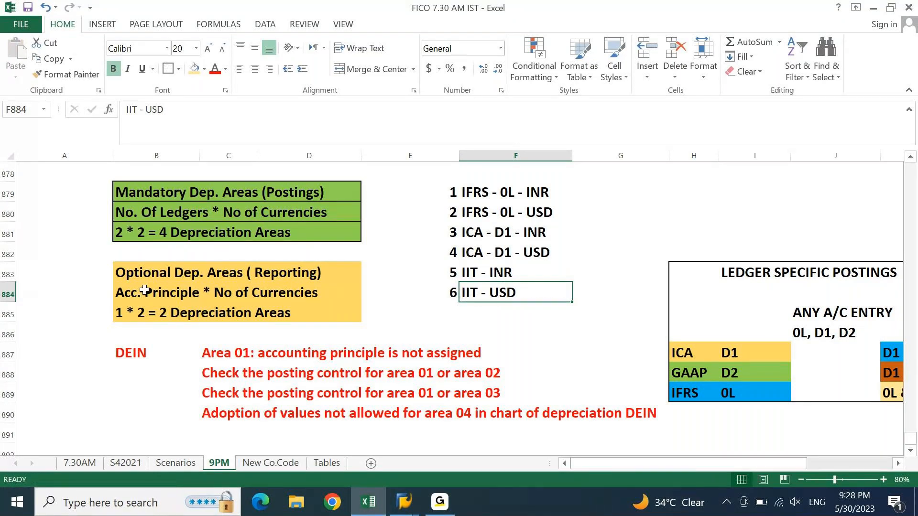
{"action": "left_click", "coordinate": [135, 312]}
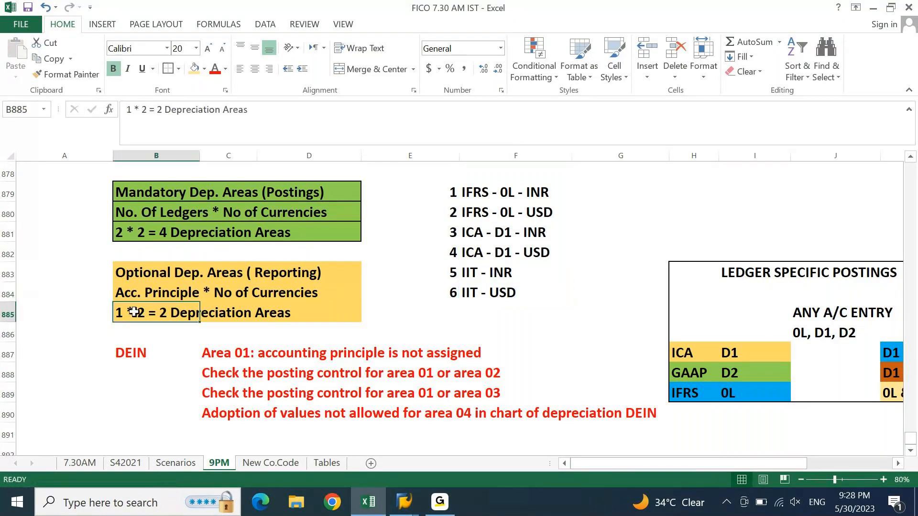
{"action": "left_click", "coordinate": [493, 274]}
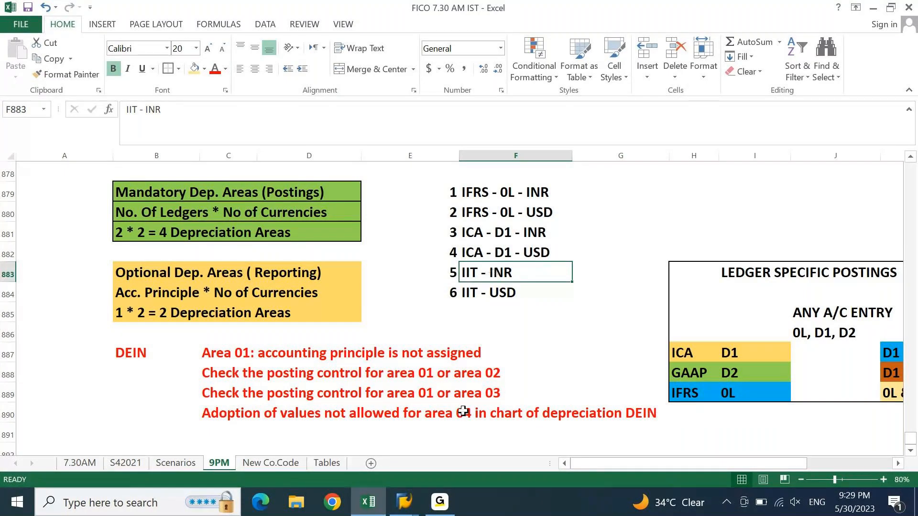
{"action": "mouse_move", "coordinate": [373, 504]}
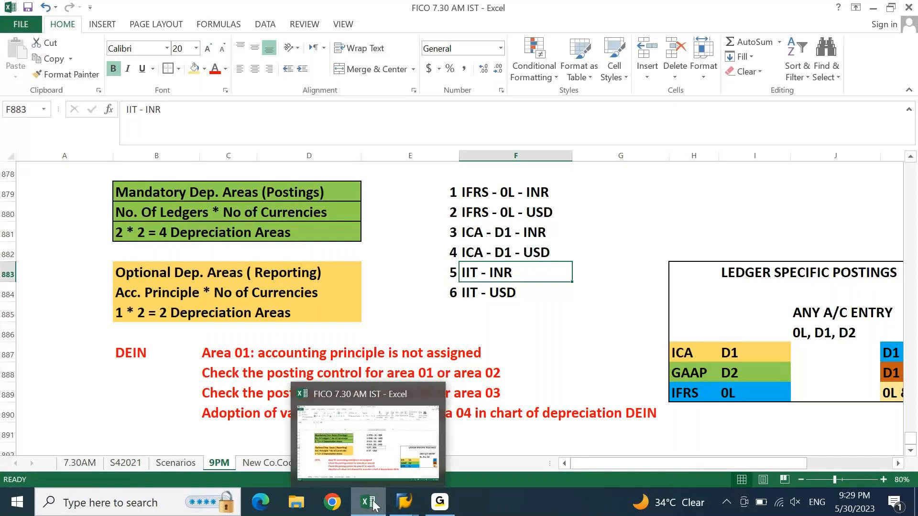
{"action": "left_click", "coordinate": [373, 504]}
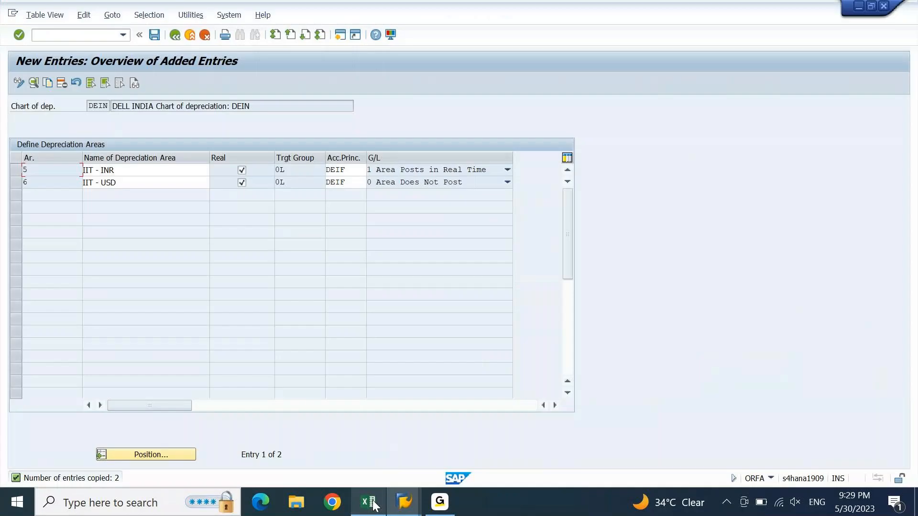
{"action": "left_click", "coordinate": [361, 171]}
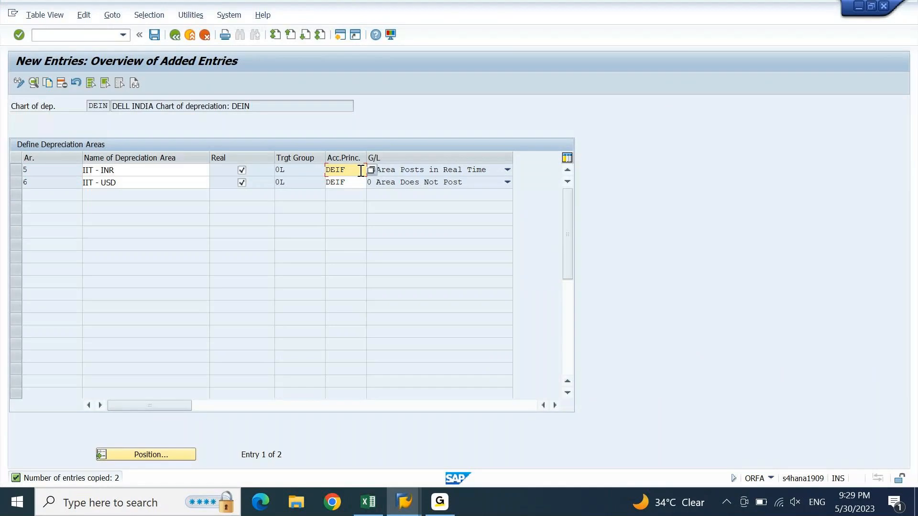
{"action": "left_click", "coordinate": [290, 169]}
{"action": "left_click", "coordinate": [288, 180]}
- Switch to the SAP session with the G/L account document, start transaction SPRO there, and display the SAP Reference IMG
{"action": "left_click", "coordinate": [406, 511]}
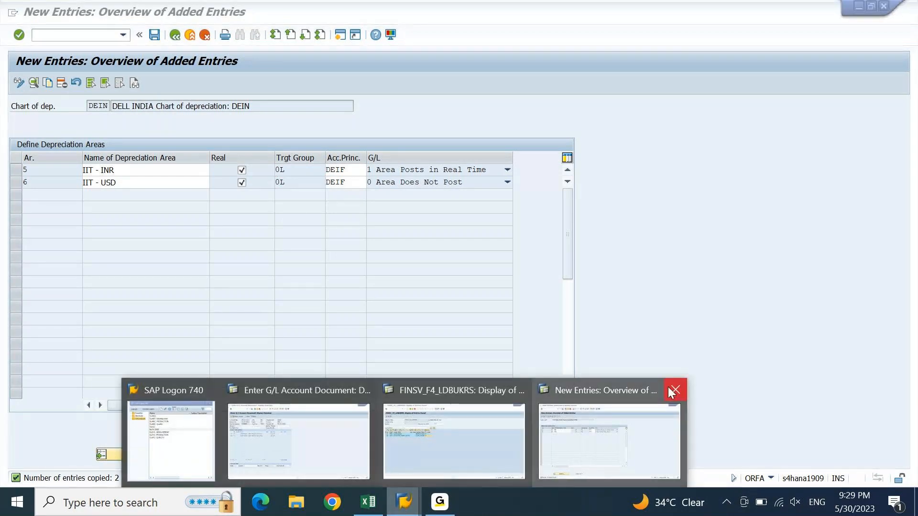
{"action": "left_click", "coordinate": [636, 430]}
{"action": "left_click", "coordinate": [410, 500]}
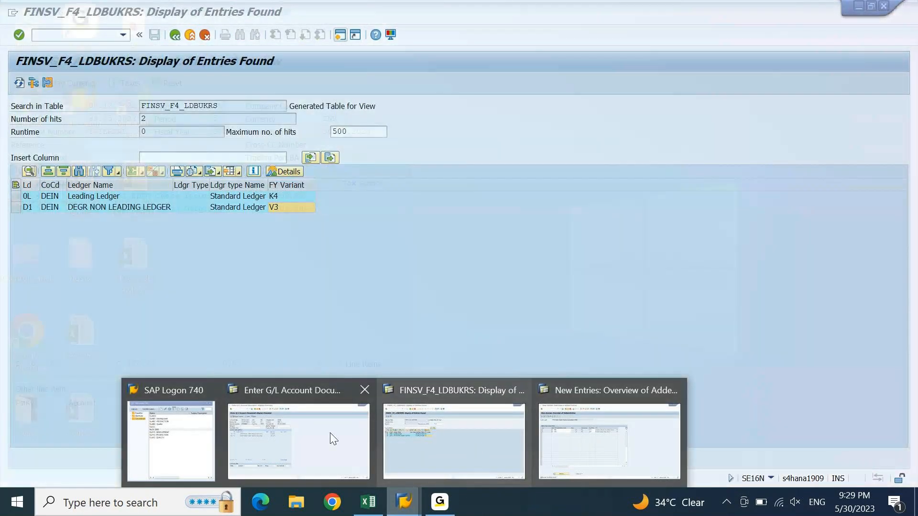
{"action": "left_click", "coordinate": [331, 437]}
{"action": "left_click", "coordinate": [94, 34]}
{"action": "type", "text": "/nsp"}
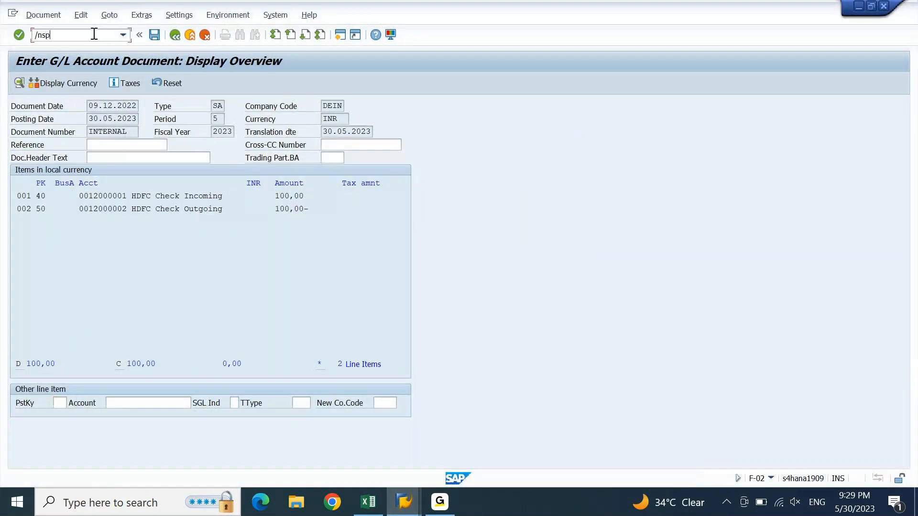
{"action": "type", "text": "ro"}
{"action": "key", "text": "Return"}
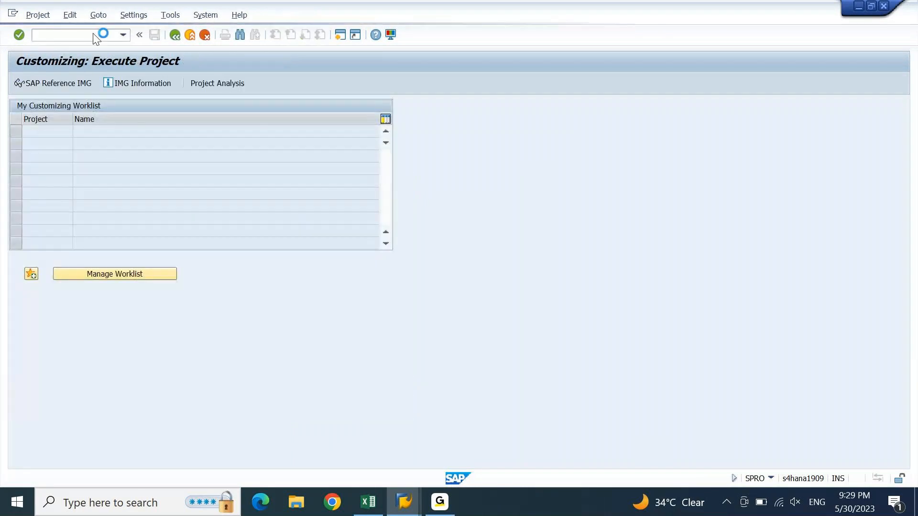
{"action": "key", "text": "F5"}
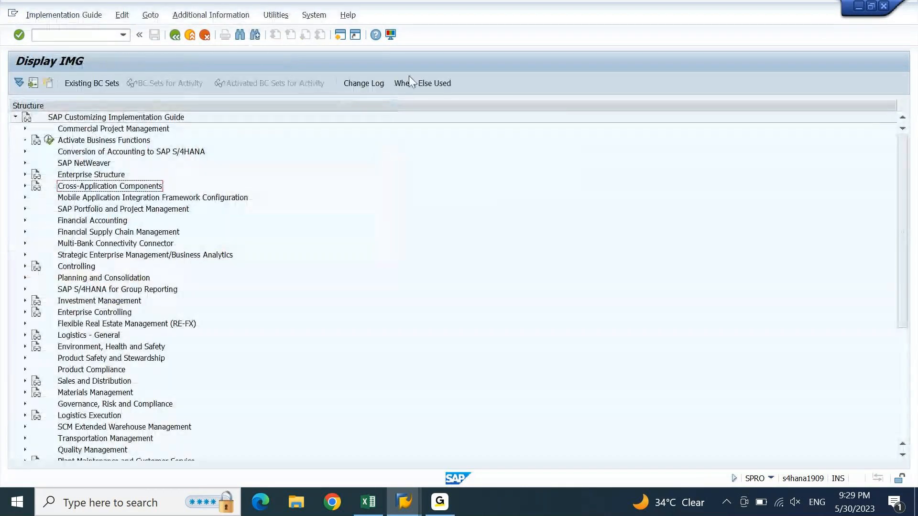
- In the IMG structure, expand Financial Accounting, Financial Accounting Global Settings and Ledgers
{"action": "key", "text": "Down"}
{"action": "key", "text": "Down"}
{"action": "key", "text": "Down"}
{"action": "key", "text": "Right"}
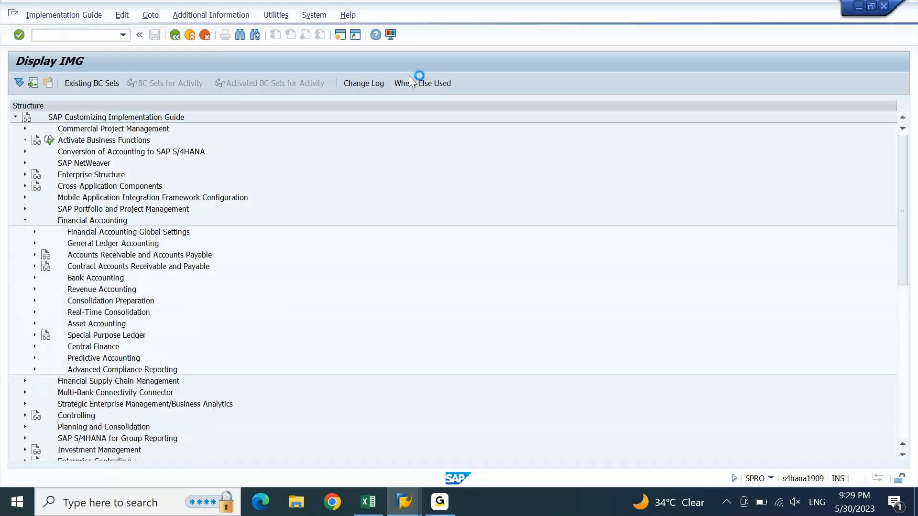
{"action": "key", "text": "Down"}
{"action": "key", "text": "Right"}
{"action": "key", "text": "Down"}
{"action": "key", "text": "Down"}
{"action": "key", "text": "Right"}
- Expand Parallel Accounting under Ledgers and execute the Define Accounting Principles activity
{"action": "key", "text": "Down"}
{"action": "key", "text": "Down"}
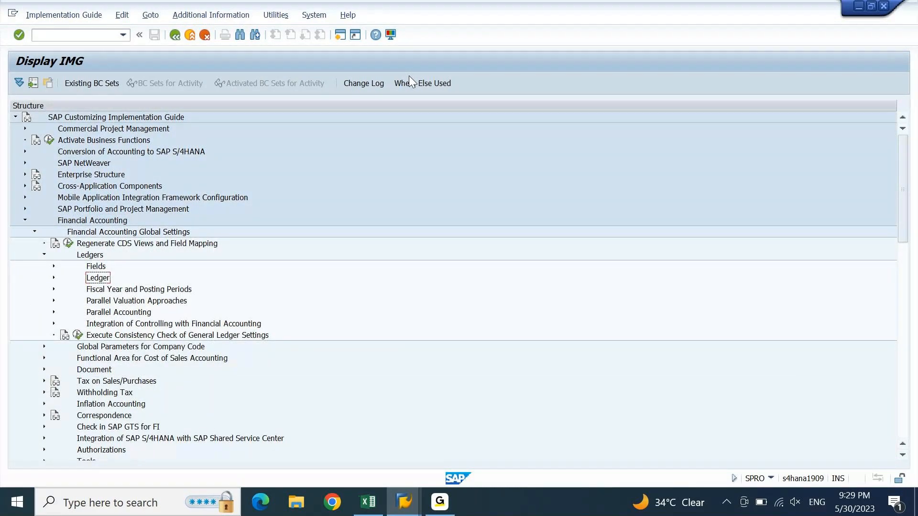
{"action": "key", "text": "Down"}
{"action": "key", "text": "Down"}
{"action": "key", "text": "Down"}
{"action": "key", "text": "Right"}
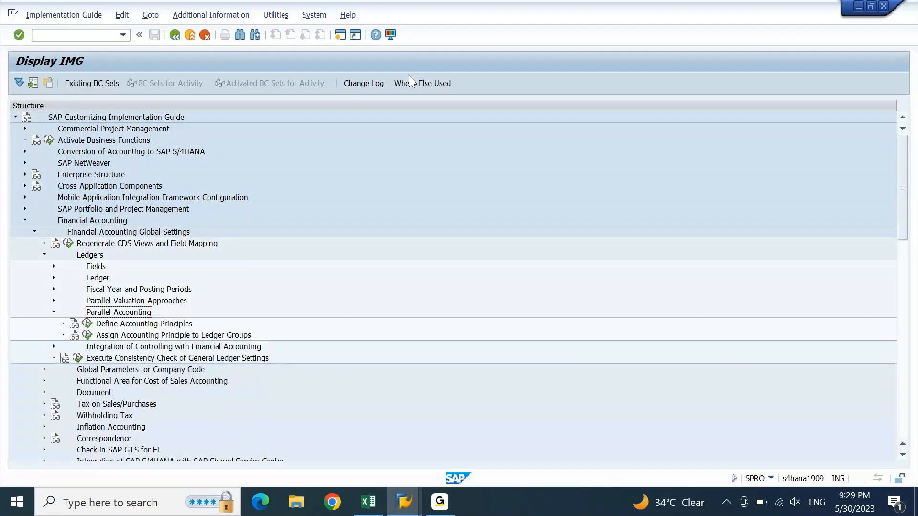
{"action": "left_click", "coordinate": [87, 325]}
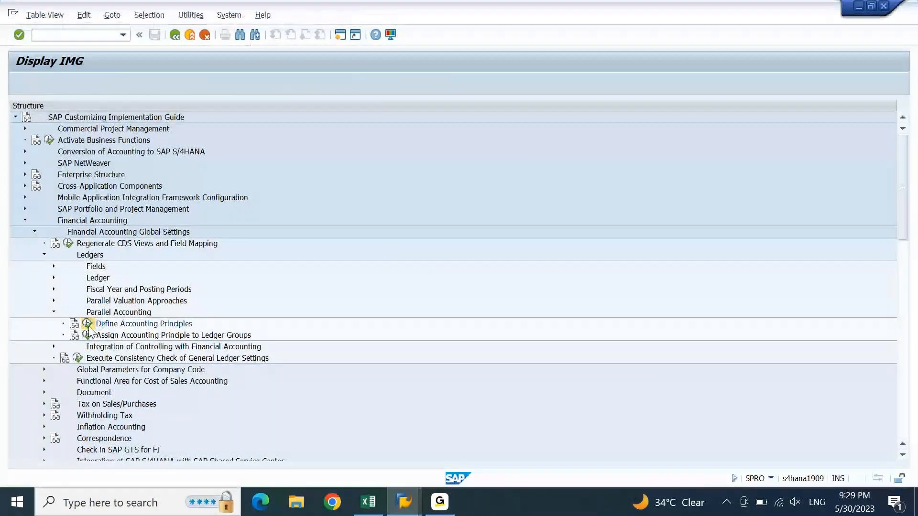
- Add a new accounting principle DEII with the name "DEIN: INDIAN INCOMETAX ACT"
{"action": "left_click", "coordinate": [66, 85]}
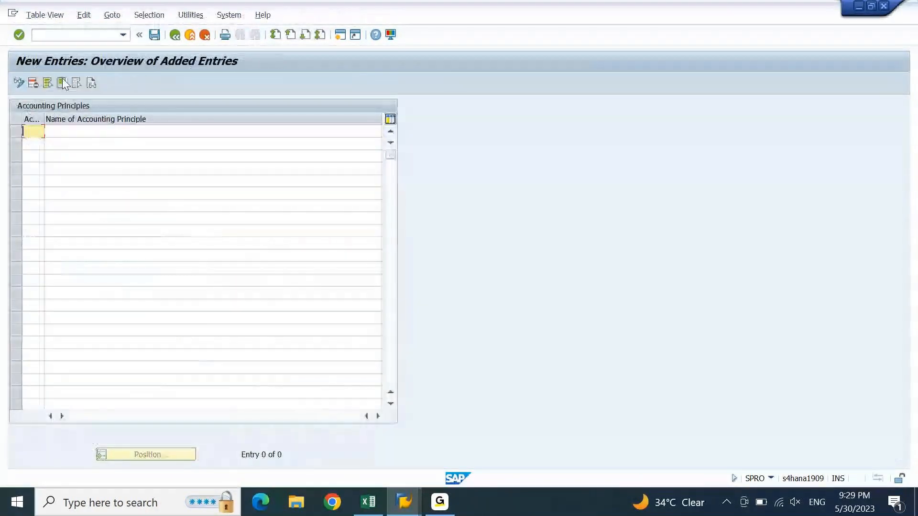
{"action": "type", "text": "deii"}
{"action": "key", "text": "Tab"}
{"action": "type", "text": "DE"}
{"action": "type", "text": "N: inc"}
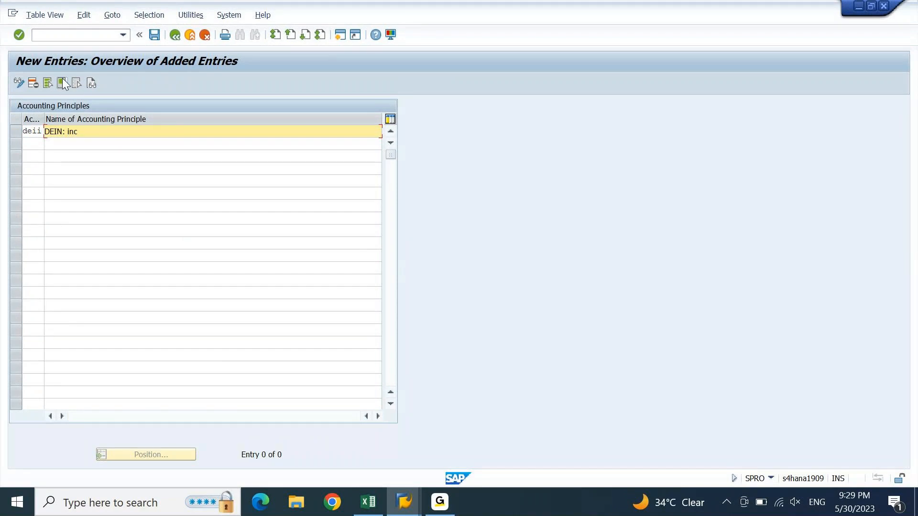
{"action": "key", "text": "BackSpace"}
{"action": "key", "text": "BackSpace"}
{"action": "type", "text": "INDIAN INCOMETAX ACT"}
{"action": "key", "text": "Return"}
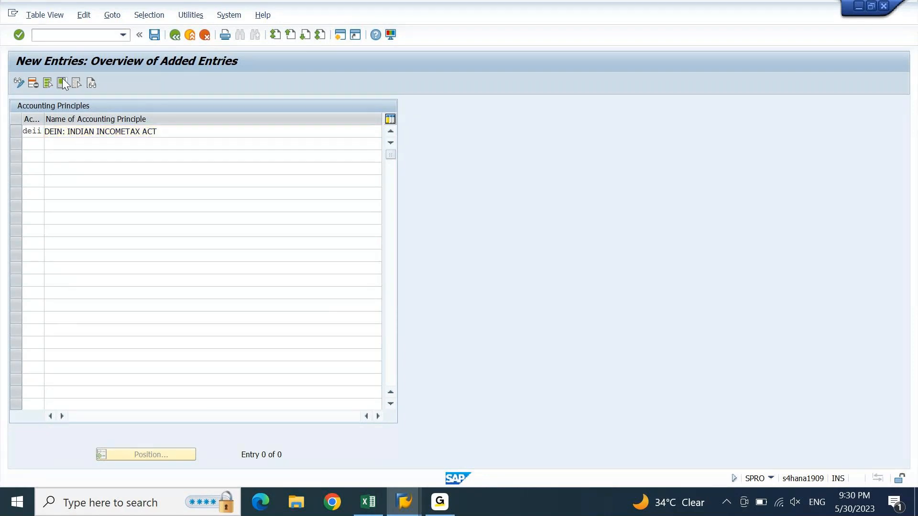
- Save the new accounting principle in the proposed customizing request and return to the IMG structure
{"action": "left_click", "coordinate": [158, 38]}
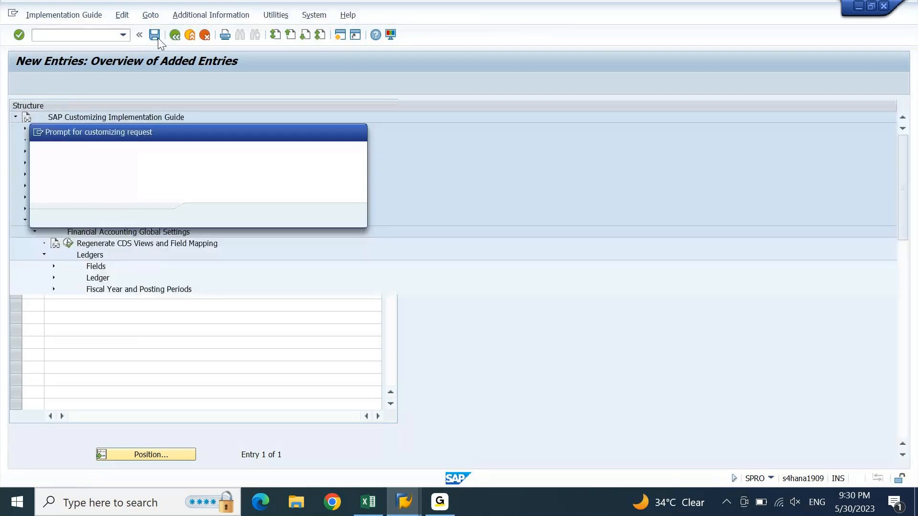
{"action": "key", "text": "Return"}
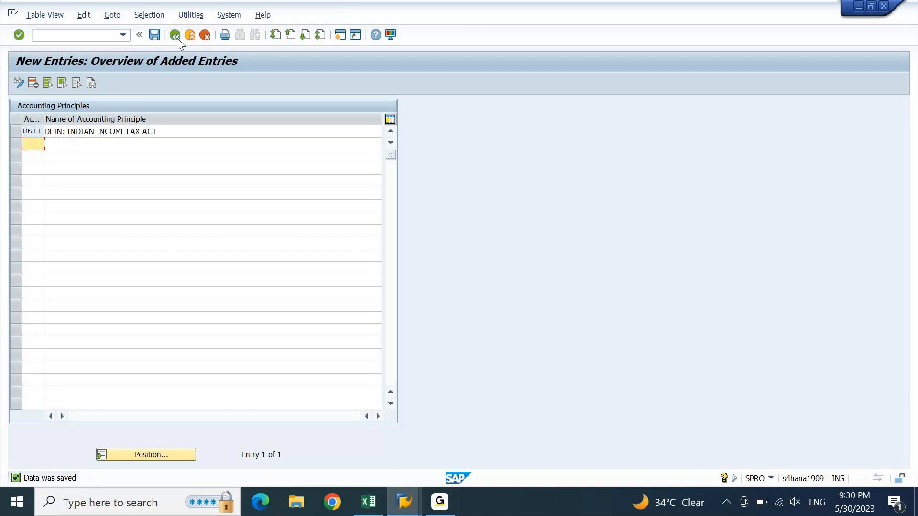
{"action": "left_click", "coordinate": [177, 38]}
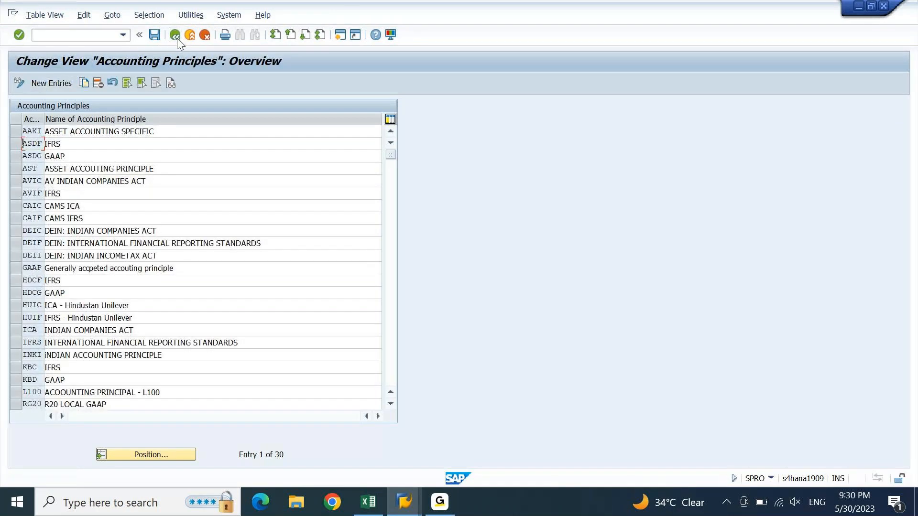
{"action": "left_click", "coordinate": [177, 38]}
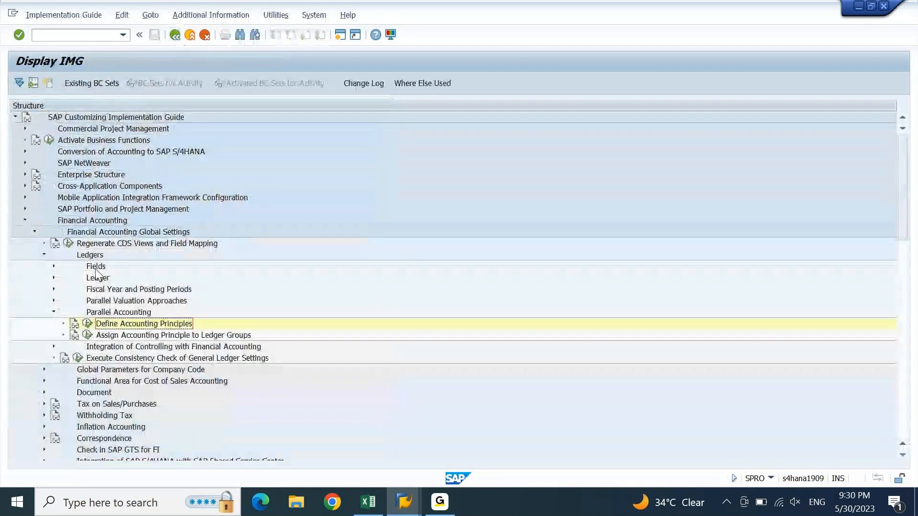
- In Assign Accounting Principle to Ledger Groups, add DEII without a target ledger group and save it in the proposed customizing request
{"action": "left_click", "coordinate": [88, 335]}
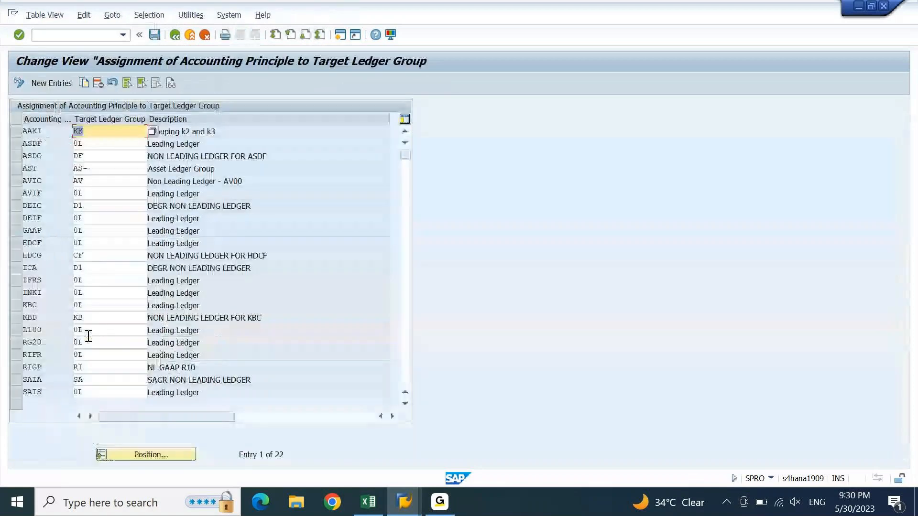
{"action": "left_click", "coordinate": [58, 84]}
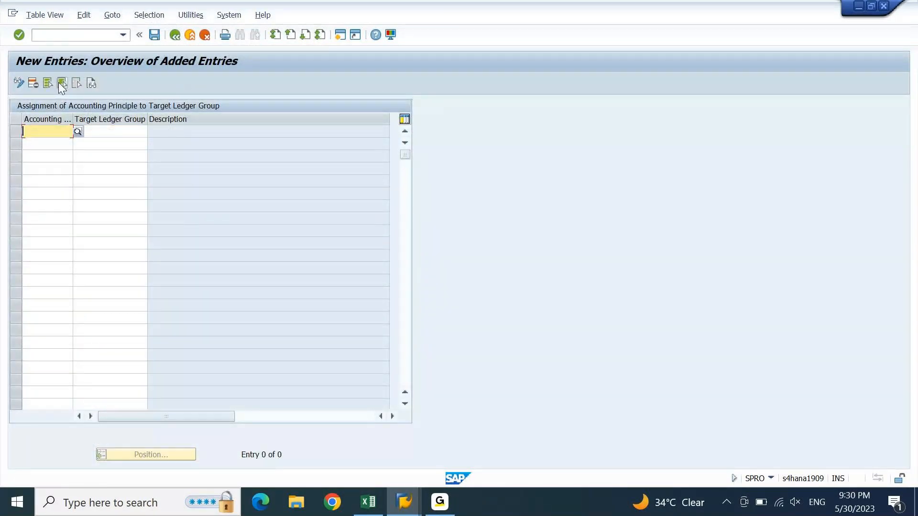
{"action": "type", "text": "DEII"}
{"action": "key", "text": "Return"}
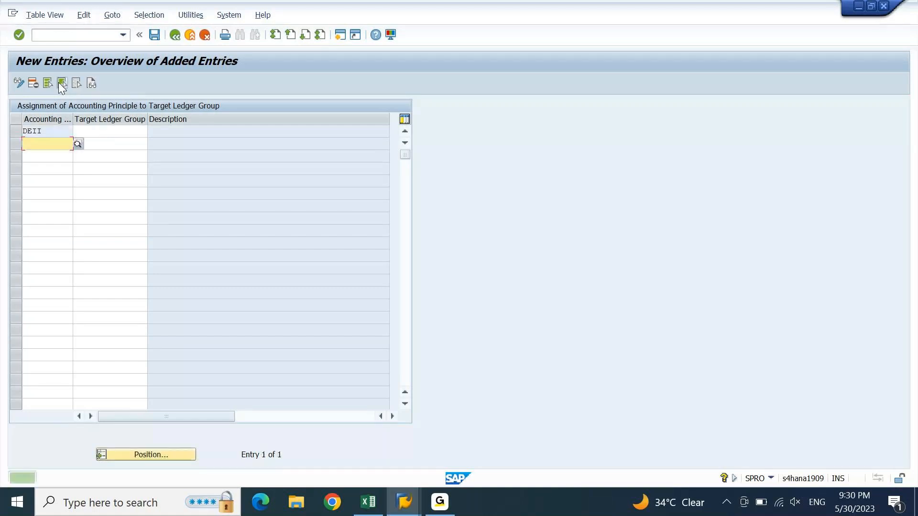
{"action": "left_click", "coordinate": [154, 39]}
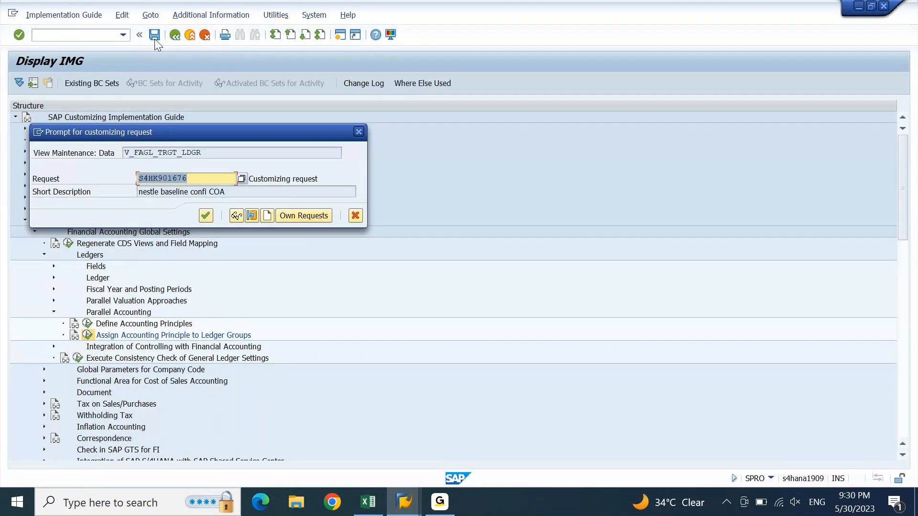
{"action": "key", "text": "Return"}
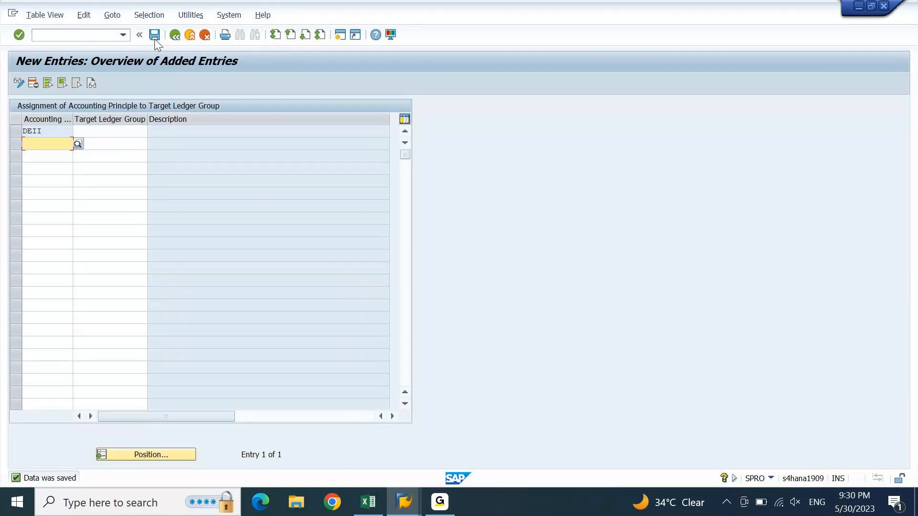
- Switch to the SAP session with the new depreciation areas and set the accounting principle of areas 5 and 6 to DEII
{"action": "left_click", "coordinate": [404, 502]}
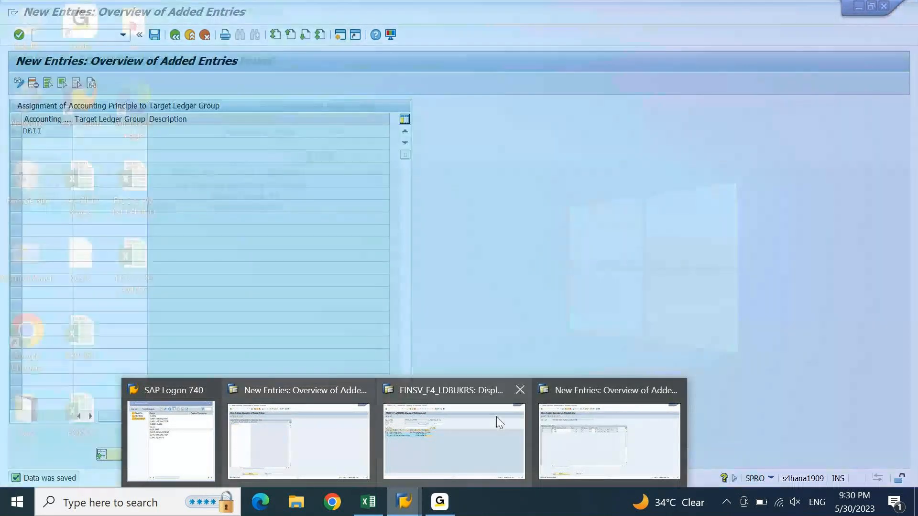
{"action": "left_click", "coordinate": [588, 432]}
{"action": "left_click", "coordinate": [363, 170]}
{"action": "left_click", "coordinate": [371, 170]}
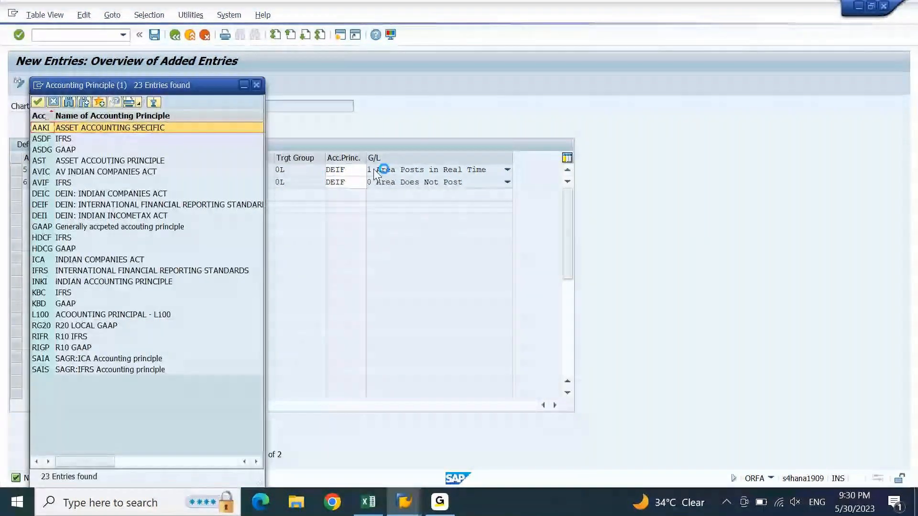
{"action": "double_click", "coordinate": [118, 216]}
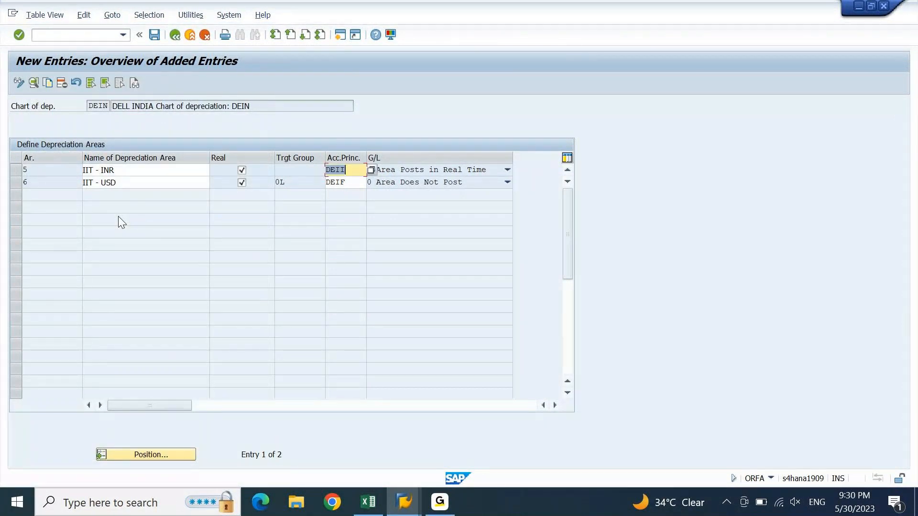
{"action": "key", "text": "Down"}
{"action": "type", "text": "DEII"}
{"action": "key", "text": "Return"}
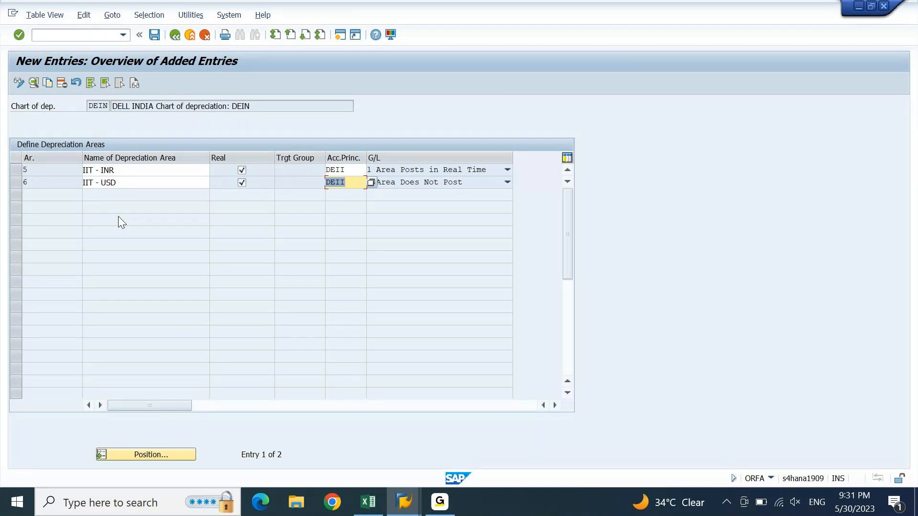
{"action": "key", "text": "Return"}
- Set area 5 to Area Does Not Post in its details, check the next area, and return to the overview
{"action": "double_click", "coordinate": [65, 171]}
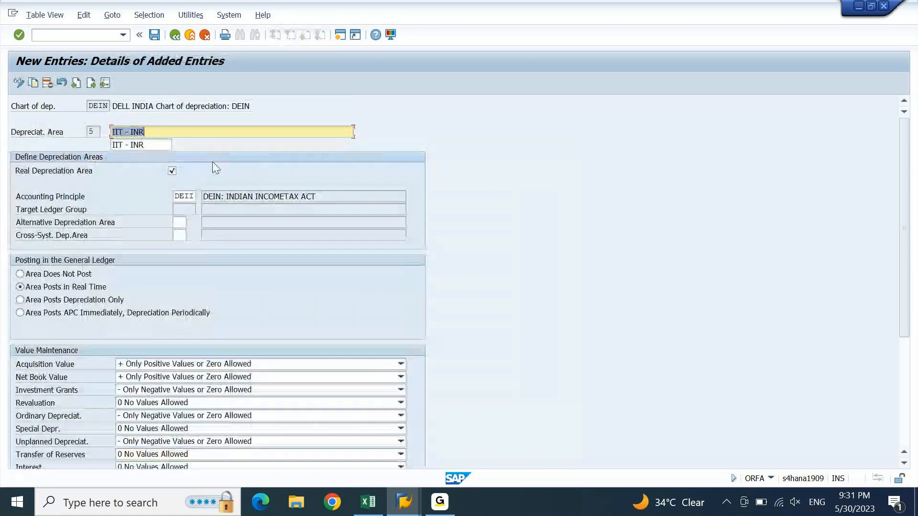
{"action": "left_click", "coordinate": [92, 83]}
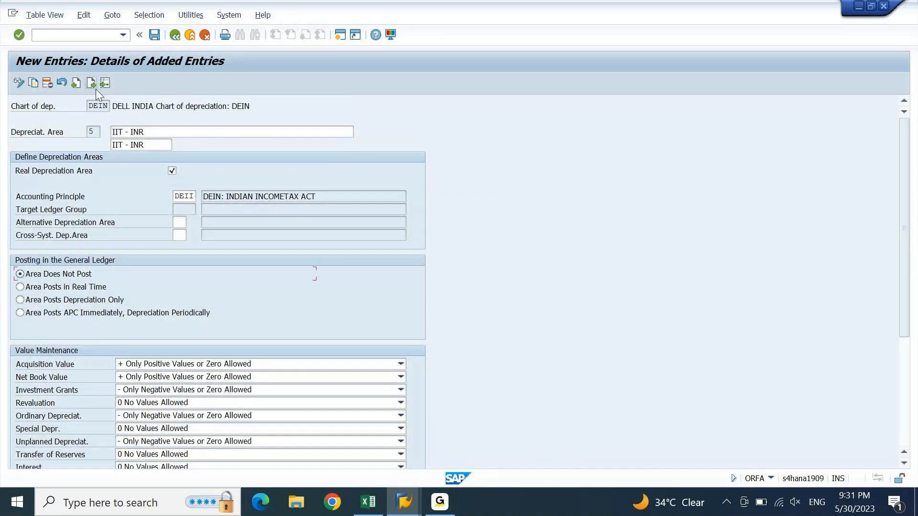
{"action": "left_click", "coordinate": [176, 38]}
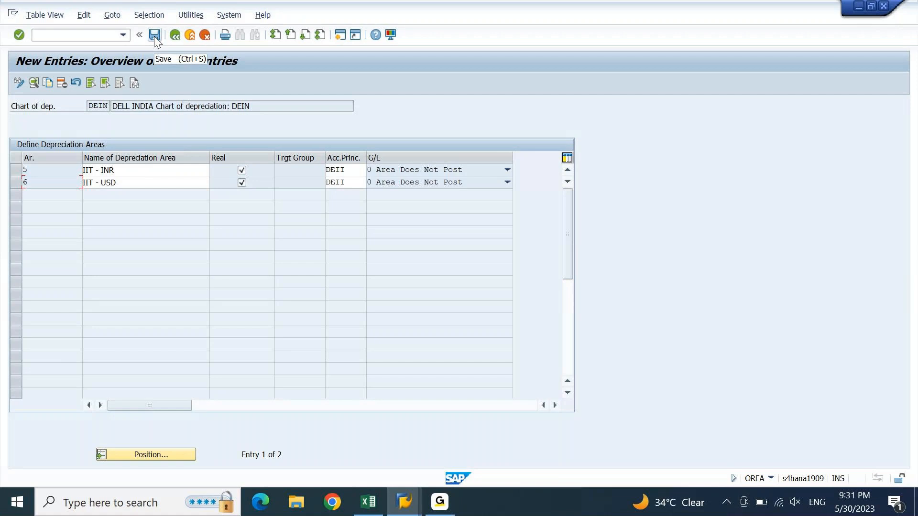
- Check the accounting principle of area 5 and try to save depreciation areas 5 and 6
{"action": "left_click", "coordinate": [355, 169]}
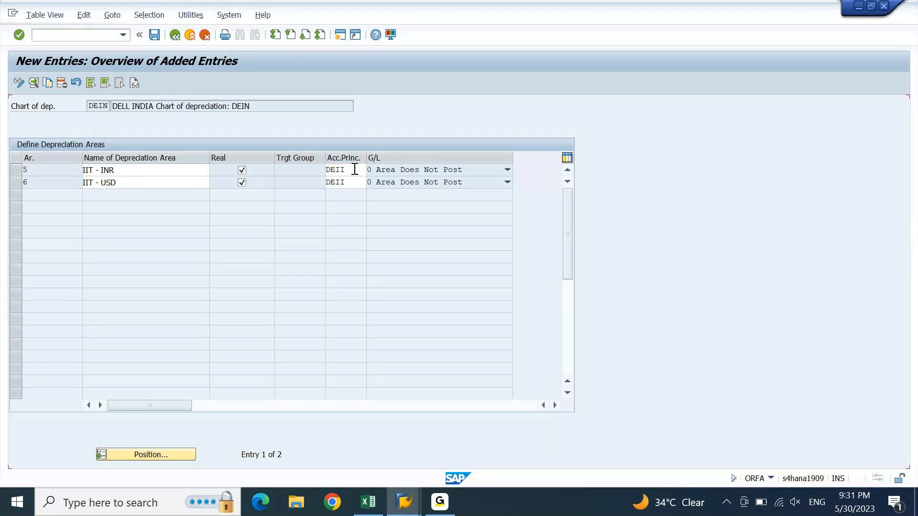
{"action": "double_click", "coordinate": [354, 169]}
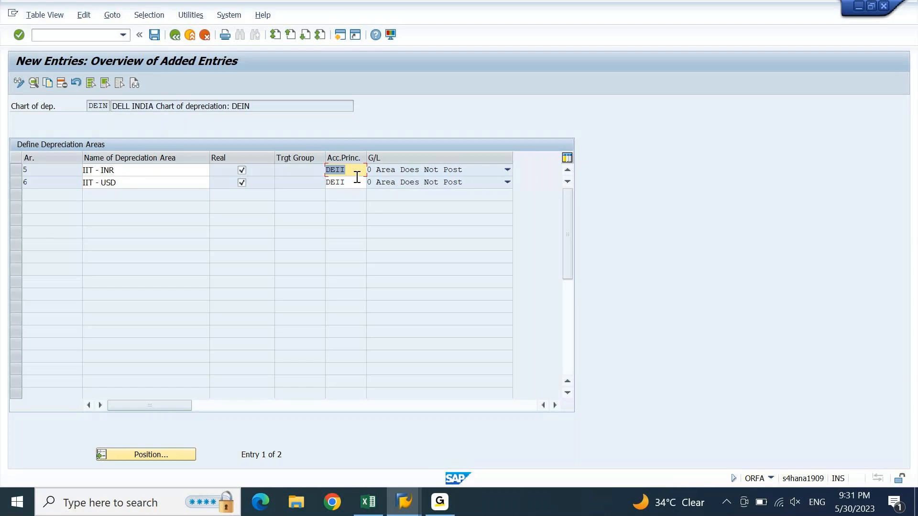
{"action": "left_click", "coordinate": [154, 35]}
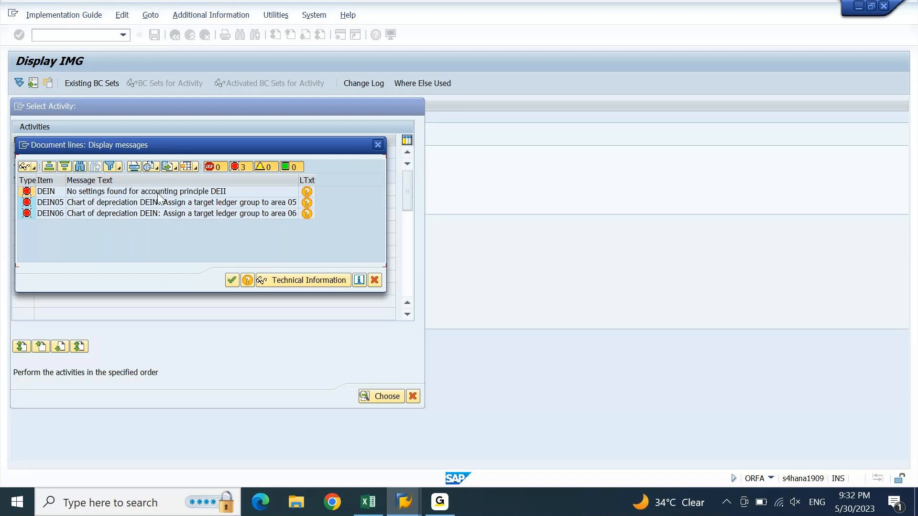
- Copy the first error, "No settings found for accounting principle DEII", into Excel cell C891 and return to the SAP message list
{"action": "left_click", "coordinate": [194, 194]}
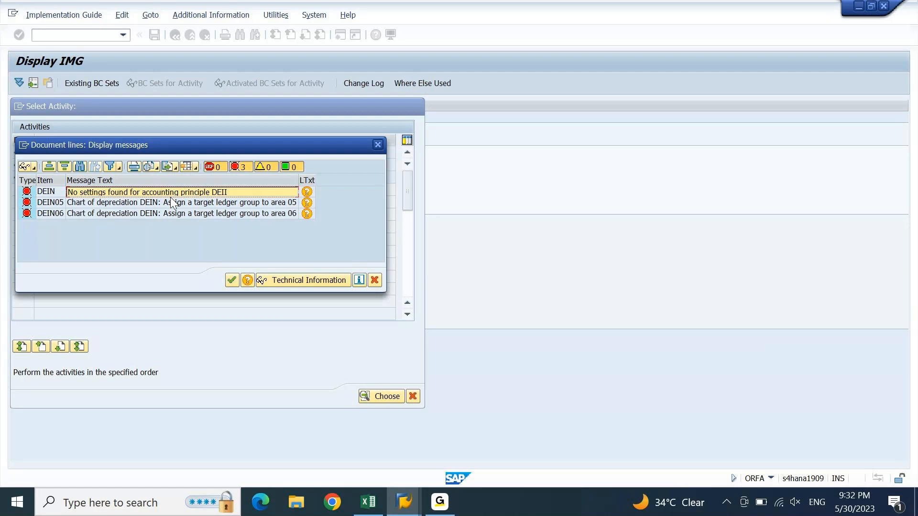
{"action": "left_click", "coordinate": [369, 502]}
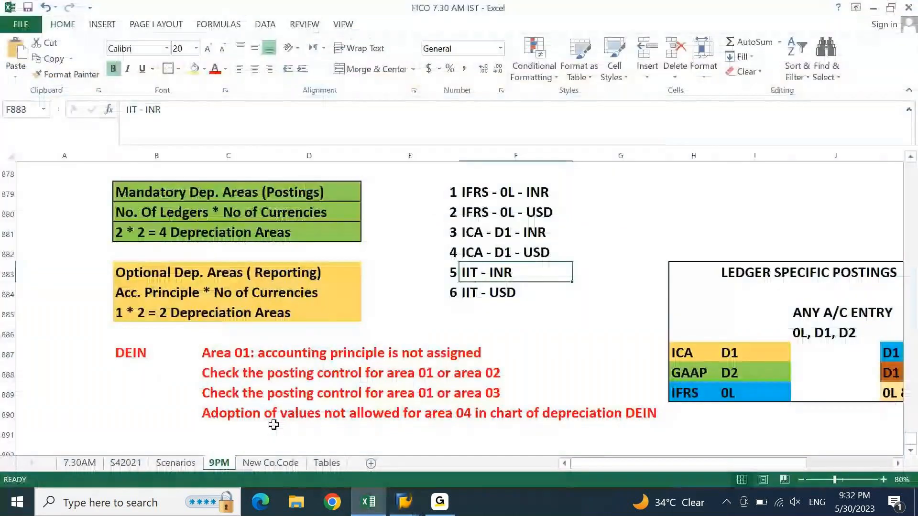
{"action": "left_click", "coordinate": [226, 429]}
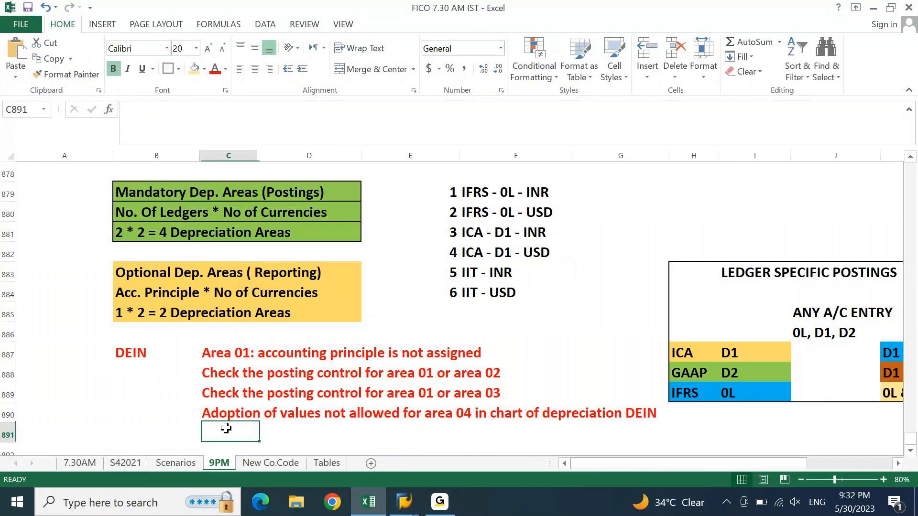
{"action": "type", "text": "No settings found for accounting principle DEII"}
{"action": "left_click", "coordinate": [375, 503]}
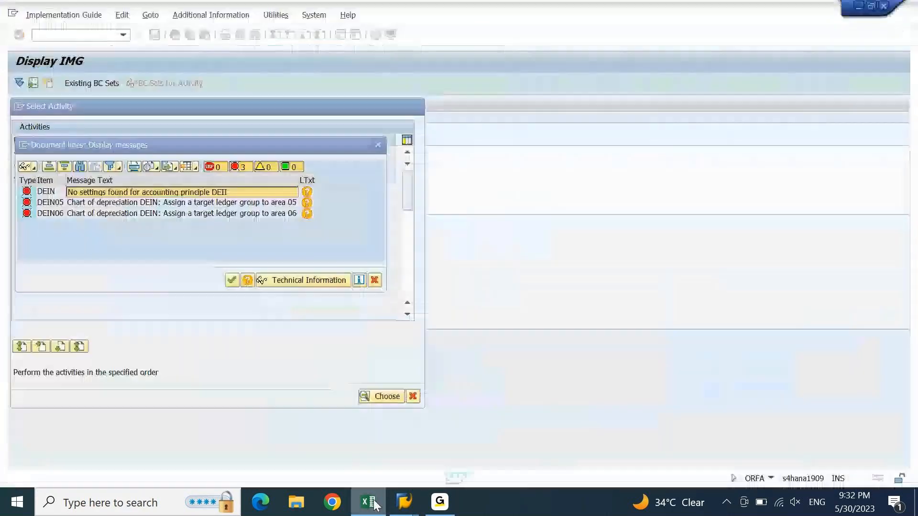
- Read the long text of the accounting principle DEII error, and close the message list
{"action": "left_click", "coordinate": [307, 191]}
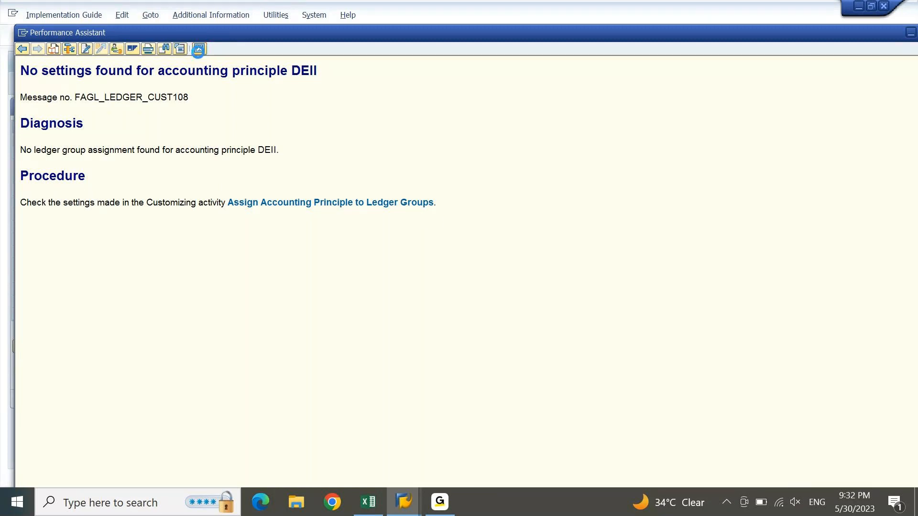
{"action": "key", "text": "Escape"}
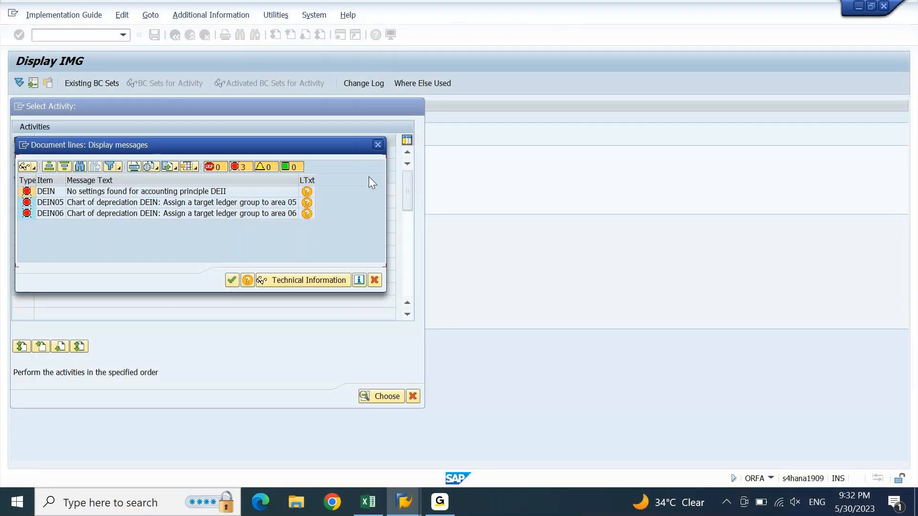
{"action": "key", "text": "Return"}
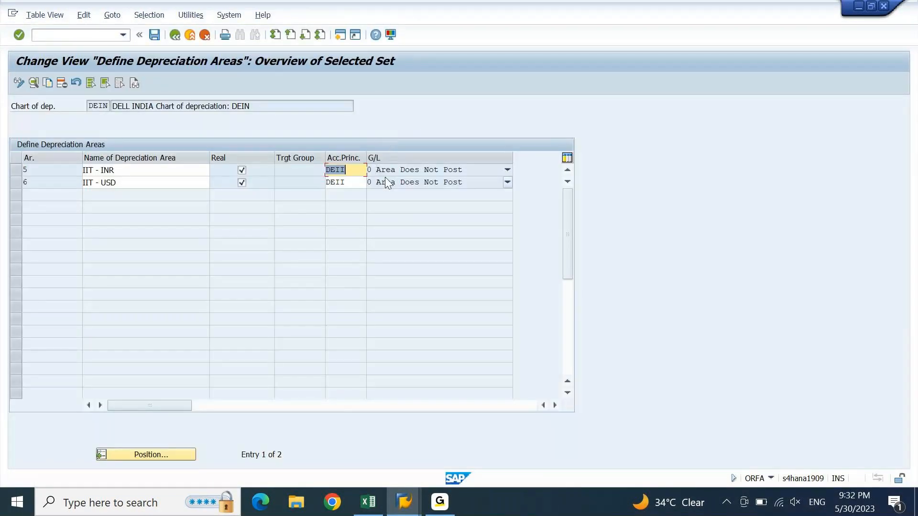
- Compare the accounting principle of area 5 with the error noted in Excel, and return to SAP
{"action": "left_click", "coordinate": [340, 171]}
{"action": "left_click", "coordinate": [366, 508]}
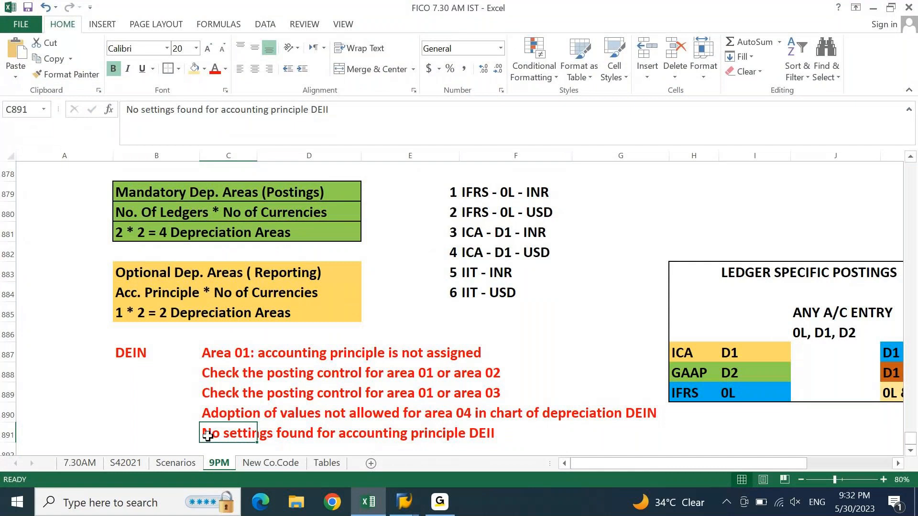
{"action": "key", "text": "alt+Tab"}
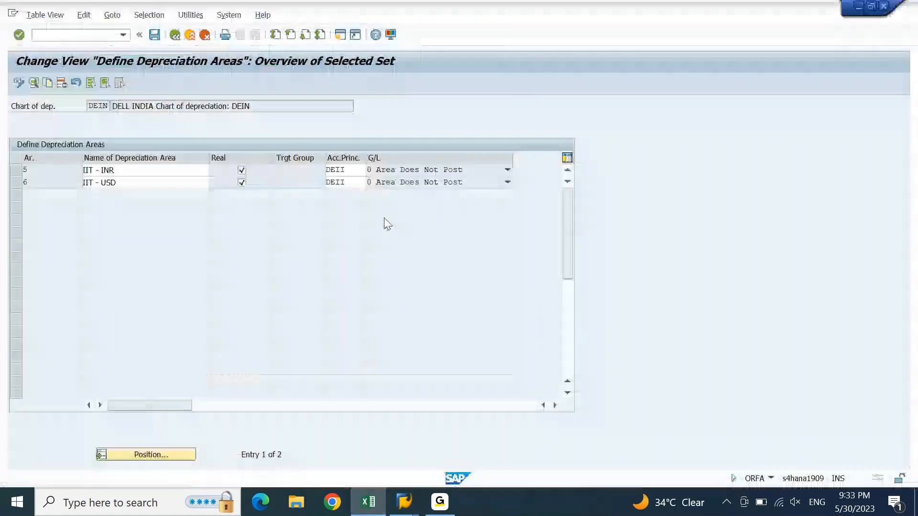
- Clear the accounting principle of depreciation areas 5 and 6, and try to save
{"action": "left_click", "coordinate": [318, 170]}
{"action": "left_click", "coordinate": [358, 168]}
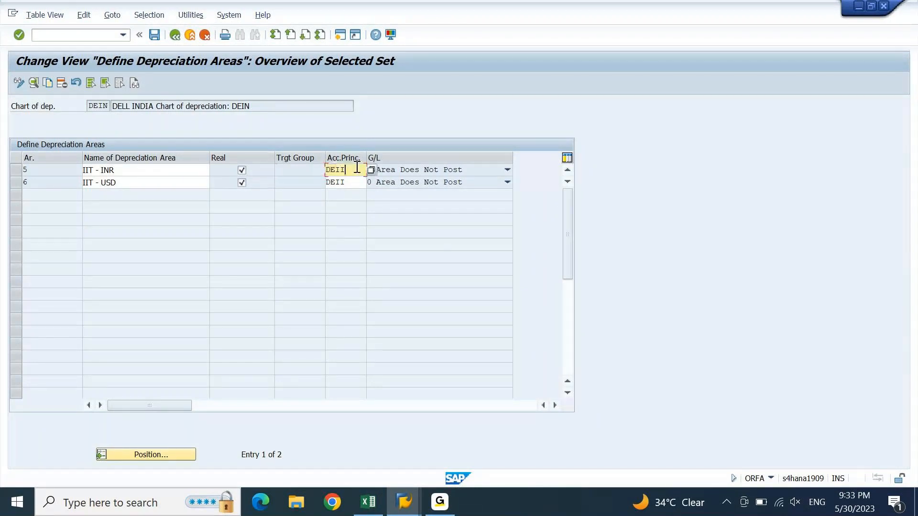
{"action": "left_click", "coordinate": [298, 171]}
{"action": "key", "text": "Tab"}
{"action": "key", "text": "Delete"}
{"action": "key", "text": "Down"}
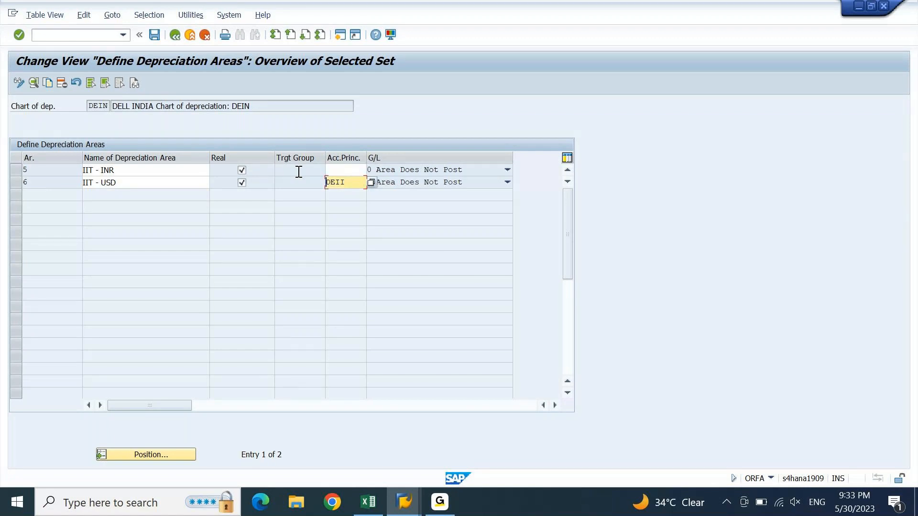
{"action": "key", "text": "BackSpace"}
{"action": "key", "text": "BackSpace"}
{"action": "key", "text": "BackSpace"}
{"action": "key", "text": "BackSpace"}
{"action": "key", "text": "Return"}
{"action": "left_click", "coordinate": [158, 38]}
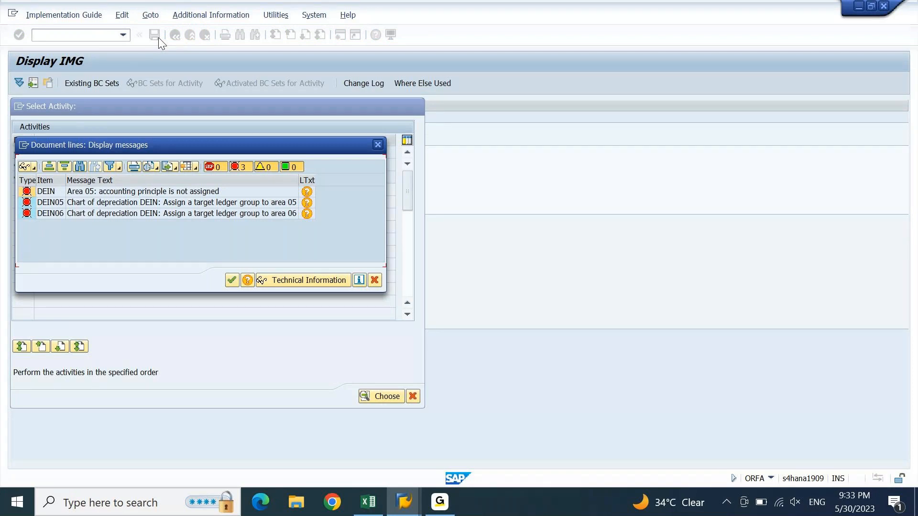
- Copy the error "Area 05: accounting principle is not assigned" into Excel cell C892 in red, save the workbook, and return to SAP
{"action": "left_click", "coordinate": [129, 193]}
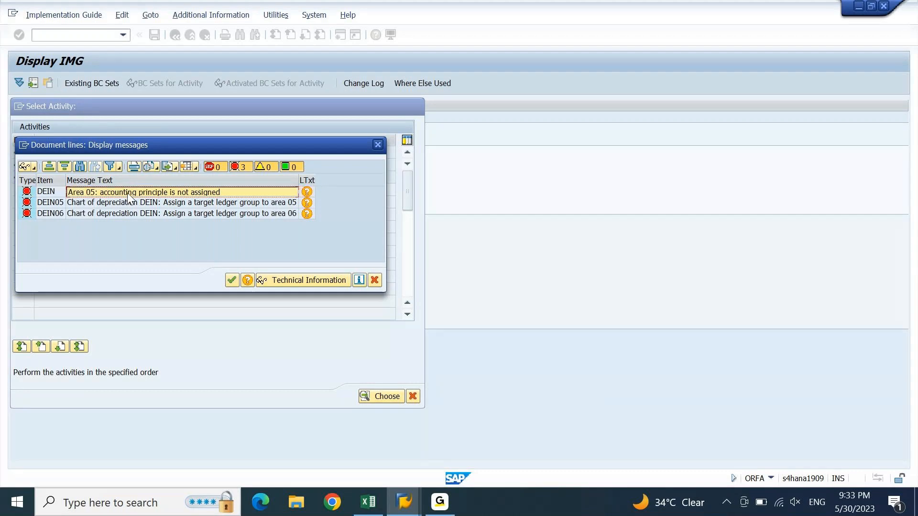
{"action": "left_click", "coordinate": [362, 506]}
{"action": "key", "text": "Down"}
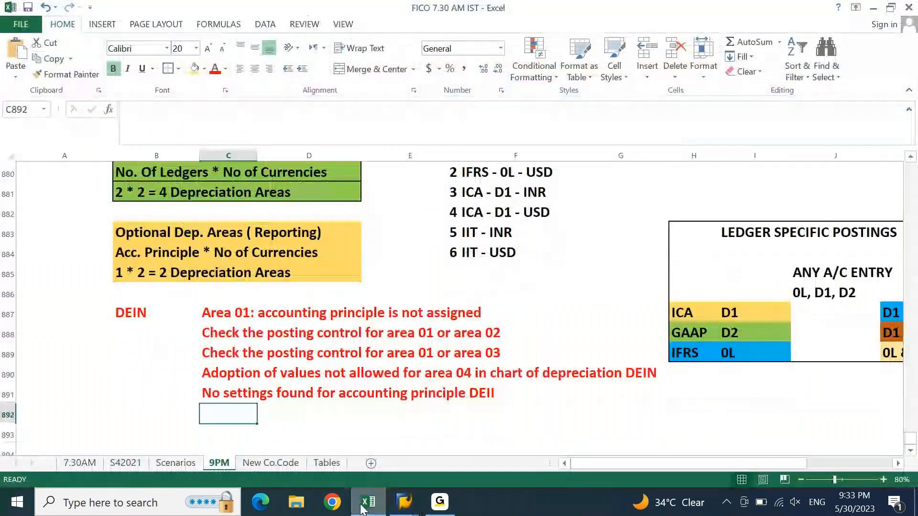
{"action": "type", "text": "Area 05: accounting principle is not assigned"}
{"action": "left_click", "coordinate": [215, 70]}
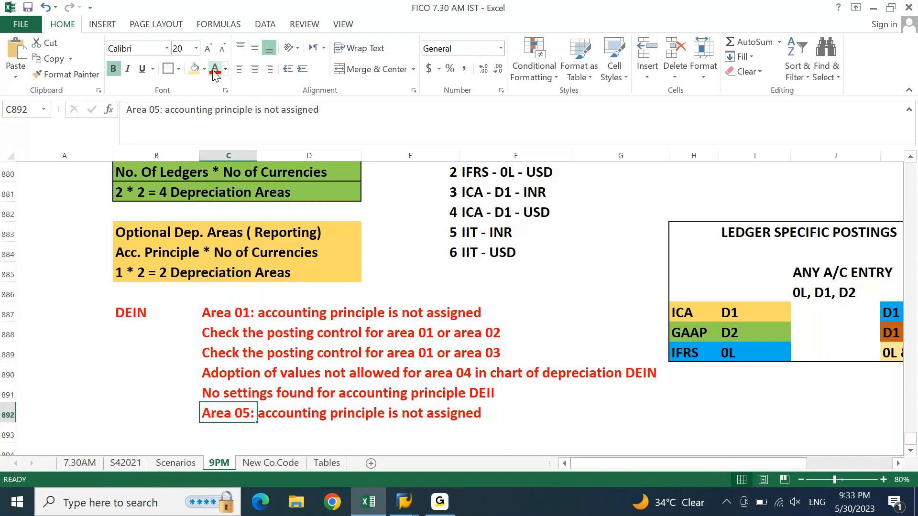
{"action": "key", "text": "ctrl+s"}
{"action": "left_click", "coordinate": [371, 503]}
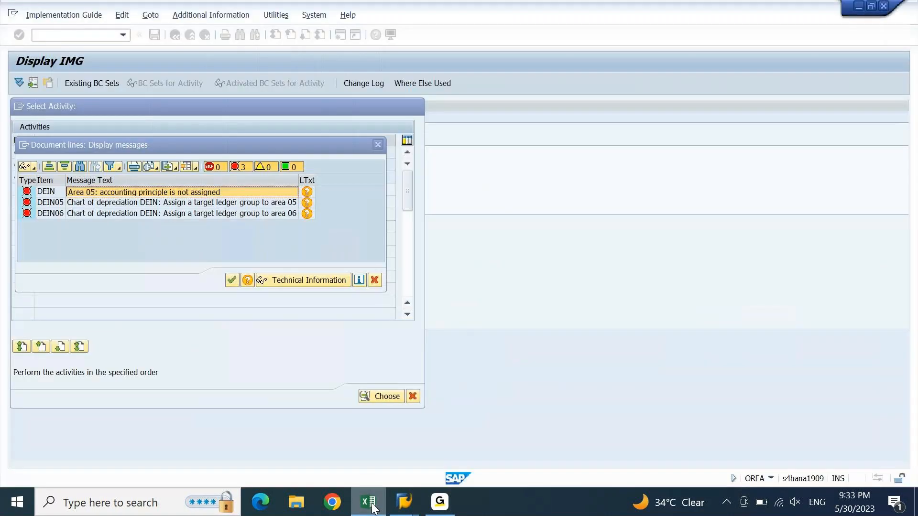
- Read the long text of the area 05 accounting principle error, and return to the depreciation areas overview
{"action": "left_click", "coordinate": [307, 191]}
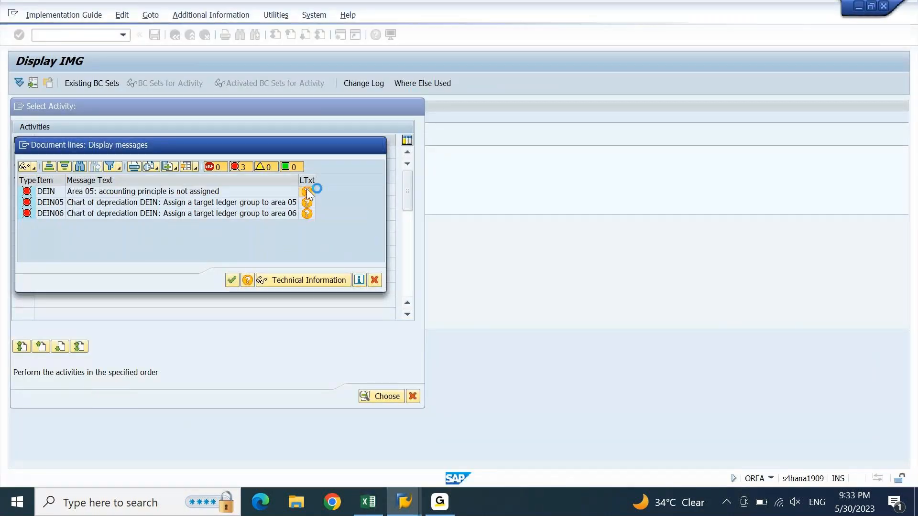
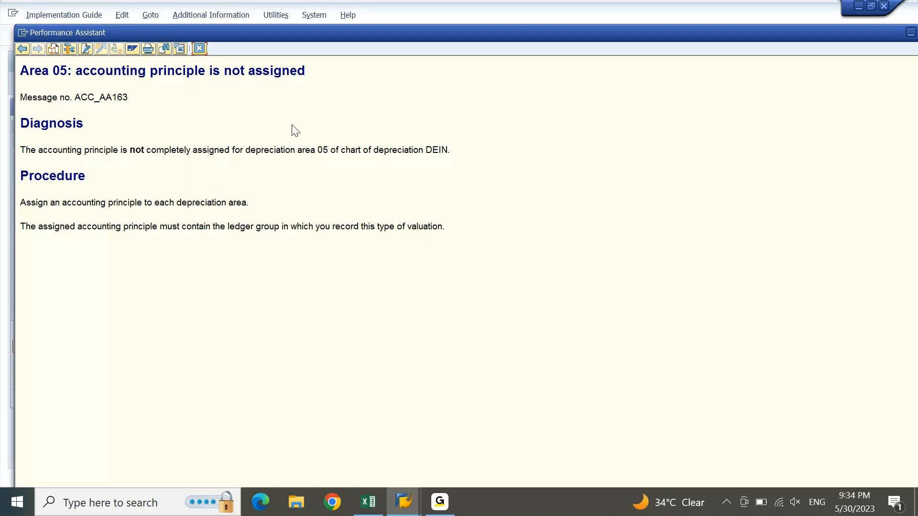
{"action": "left_click", "coordinate": [201, 45]}
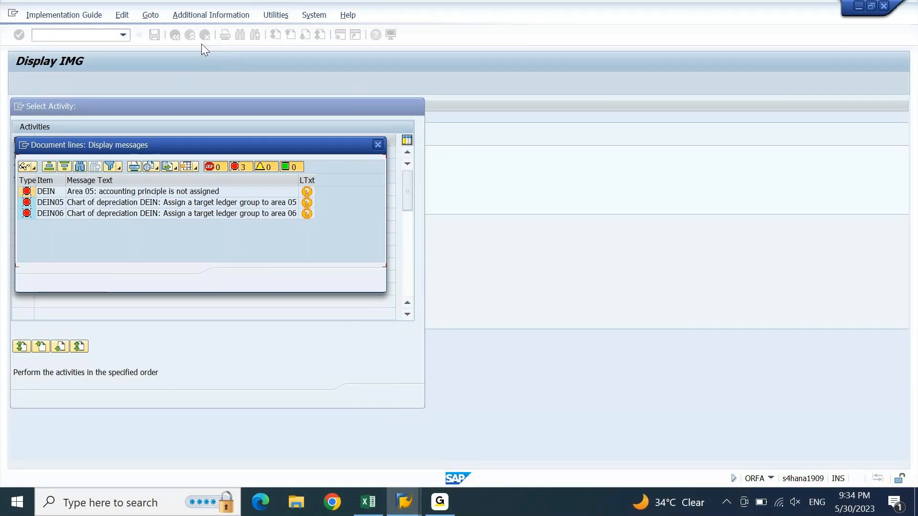
{"action": "left_click", "coordinate": [70, 168]}
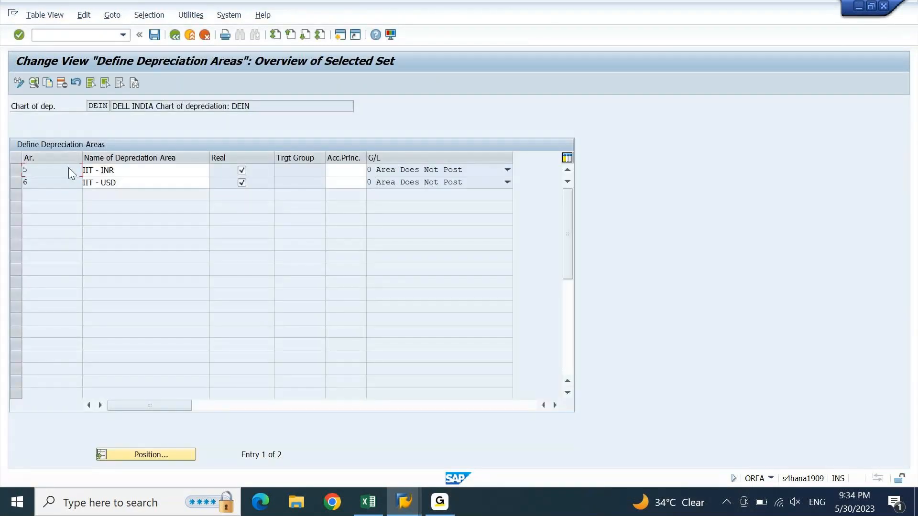
- Try to clear the Real Depreciation Area flag in the details of area 5, IIT - INR
{"action": "double_click", "coordinate": [69, 168]}
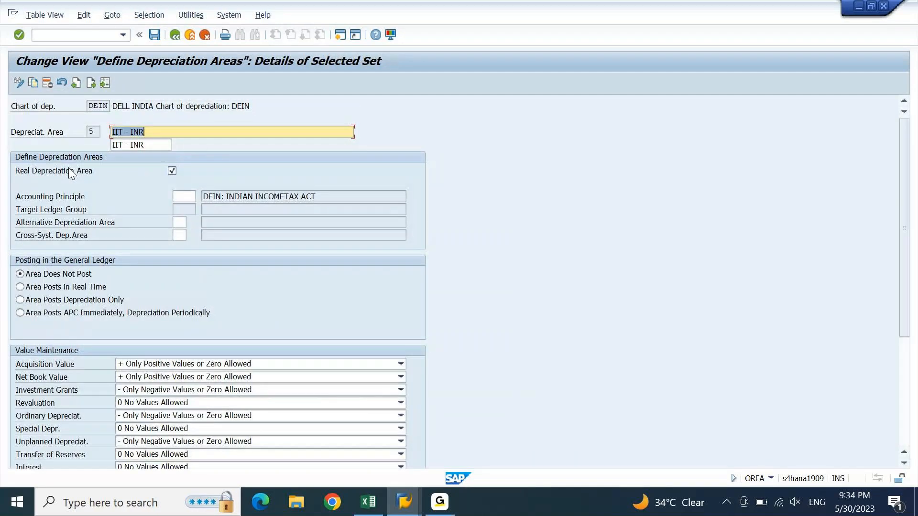
{"action": "left_click", "coordinate": [173, 171]}
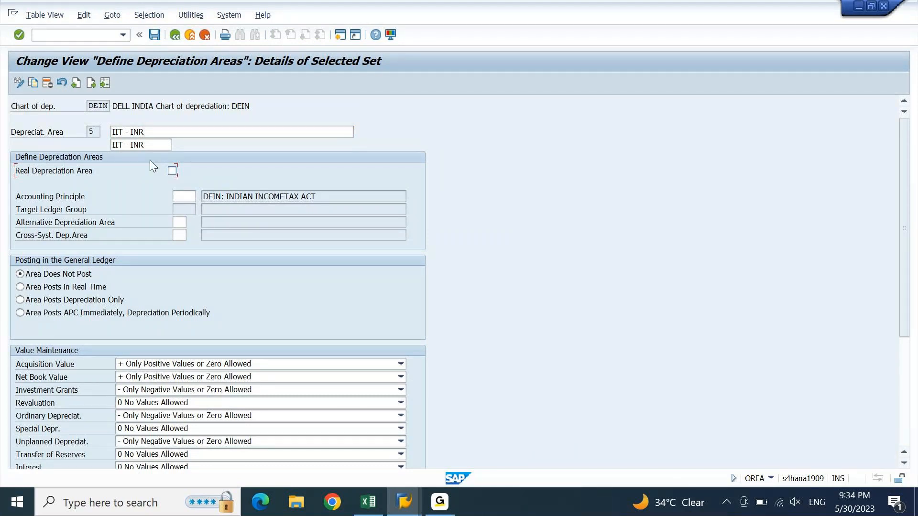
{"action": "left_click", "coordinate": [90, 84]}
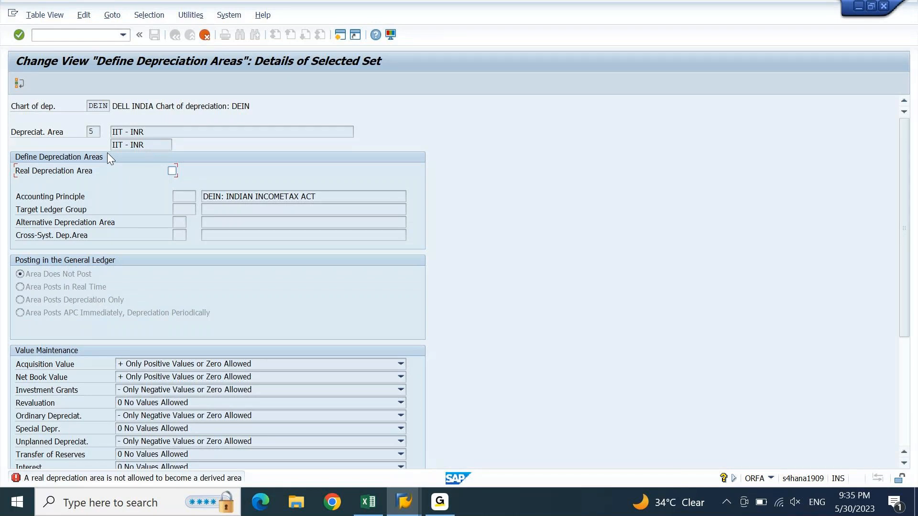
{"action": "key", "text": "Return"}
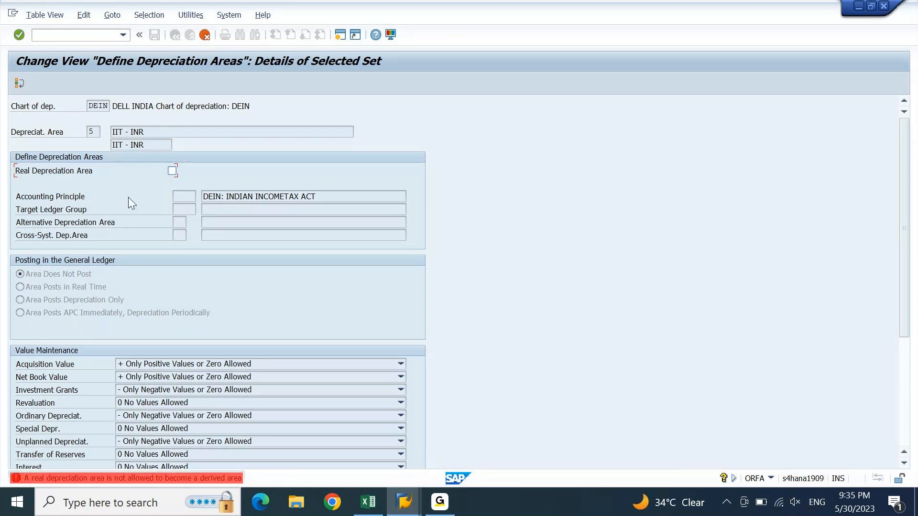
- Read the long text of the derived area error, and mark area 5 as a real depreciation area again
{"action": "double_click", "coordinate": [128, 481]}
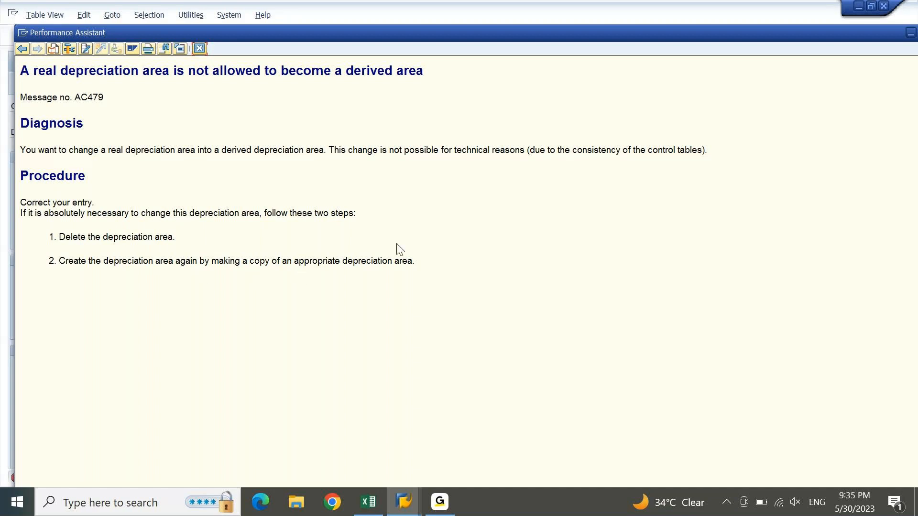
{"action": "left_click", "coordinate": [199, 48]}
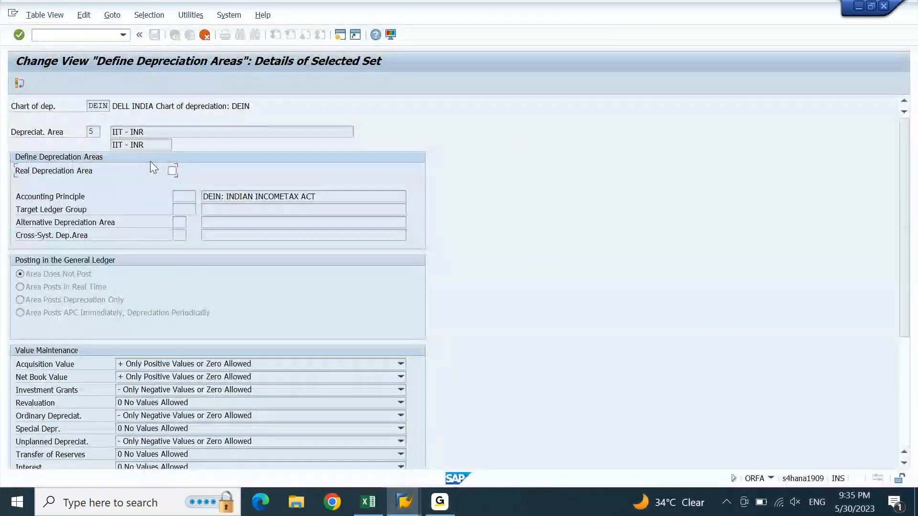
{"action": "left_click", "coordinate": [172, 171]}
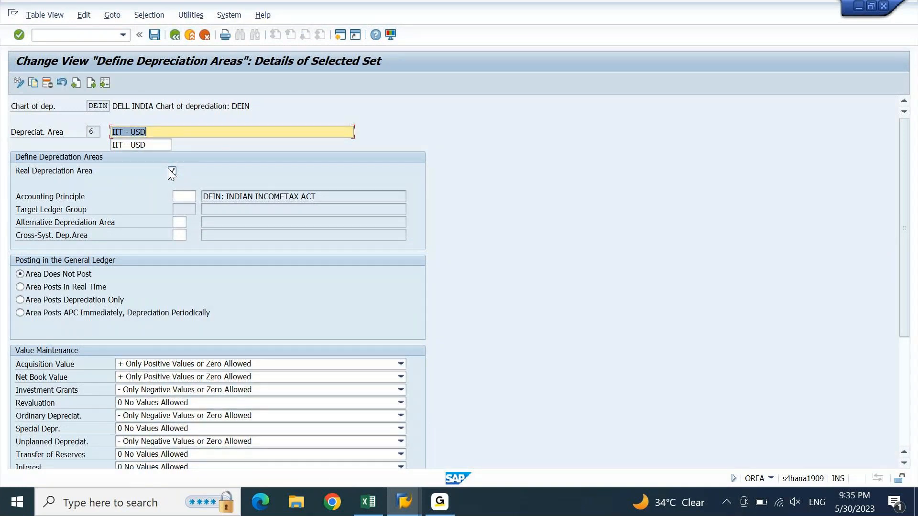
- Examine the value maintenance and derived depreciation area entries of area 6, and return to the overview
{"action": "left_click", "coordinate": [907, 395]}
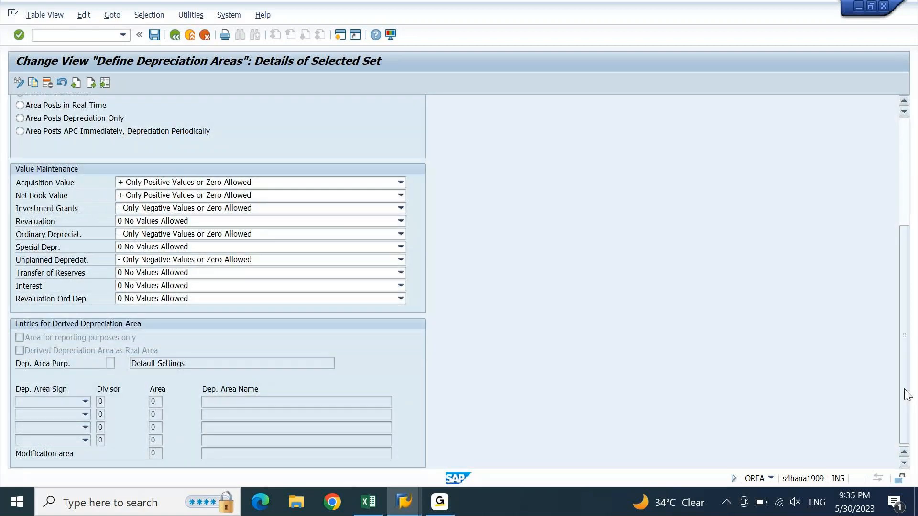
{"action": "left_click", "coordinate": [906, 179]}
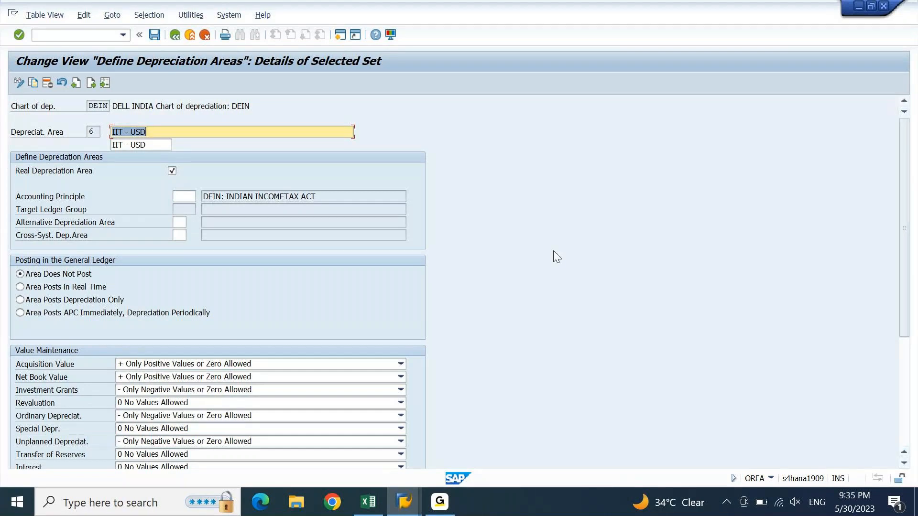
{"action": "left_click", "coordinate": [175, 35]}
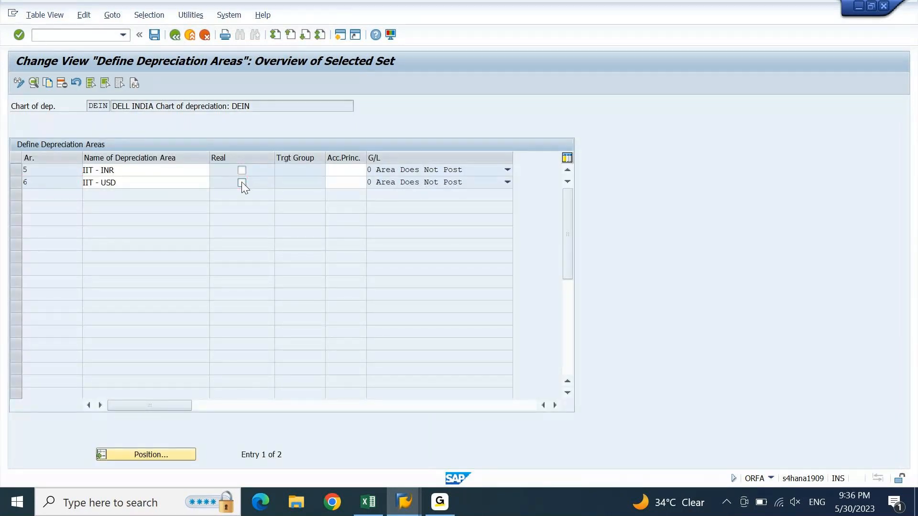
- Try to save areas 5 and 6 with their Real flags cleared, and check the target ledger group errors
{"action": "left_click", "coordinate": [154, 35]}
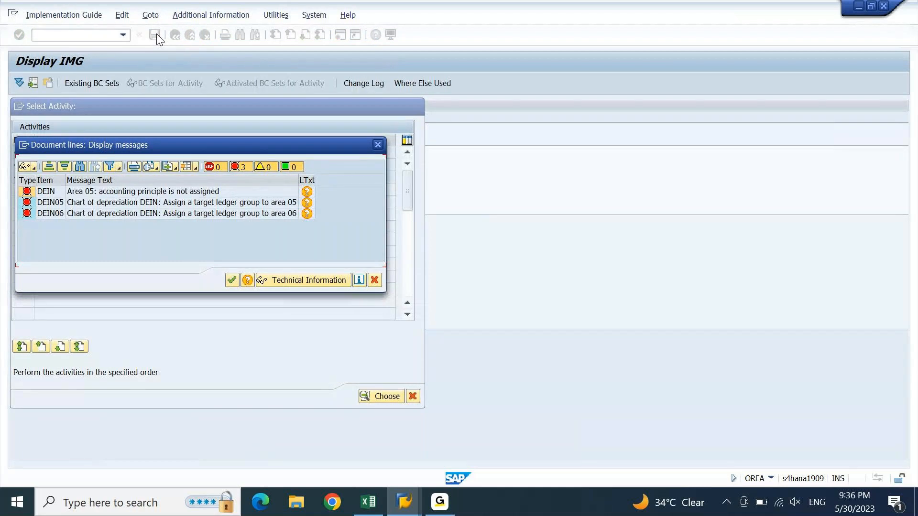
{"action": "left_click", "coordinate": [67, 205]}
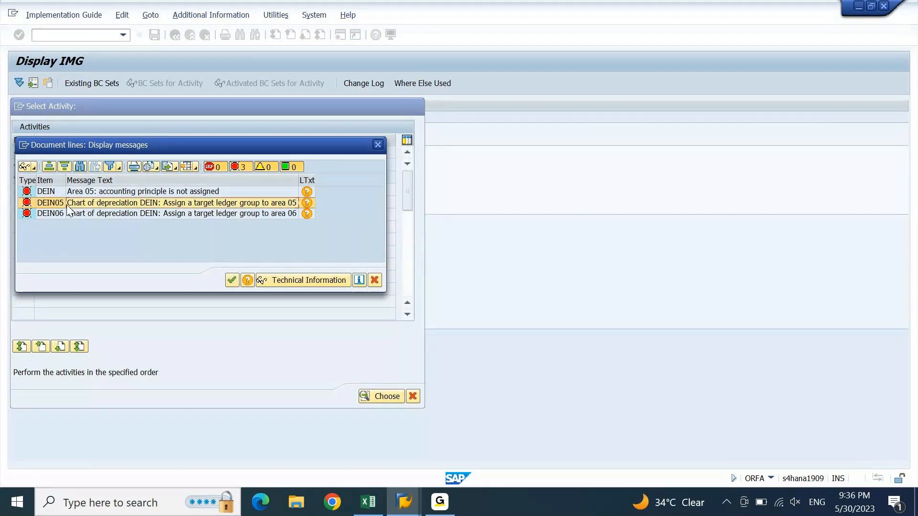
{"action": "left_click", "coordinate": [67, 215]}
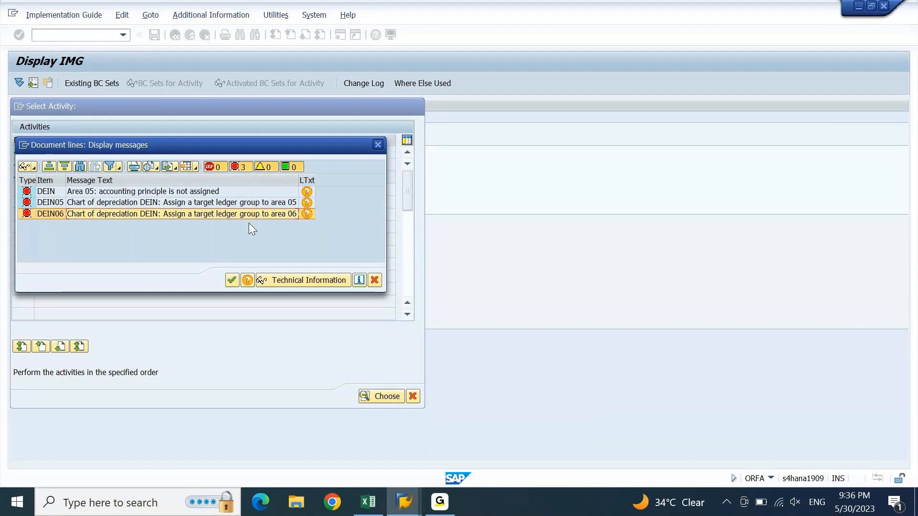
{"action": "left_click", "coordinate": [378, 145]}
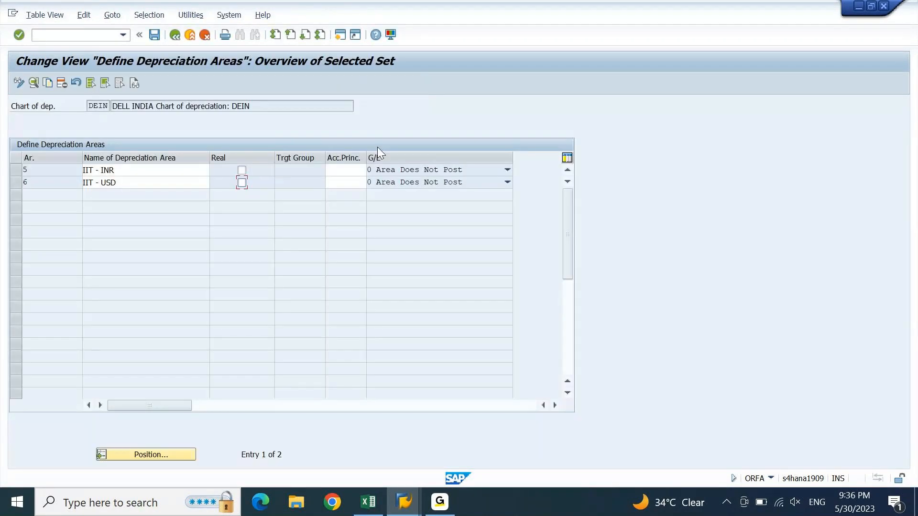
- Set the Real flag of depreciation areas 5 and 6 again
{"action": "key", "text": "Up"}
{"action": "key", "text": "space"}
{"action": "key", "text": "Tab"}
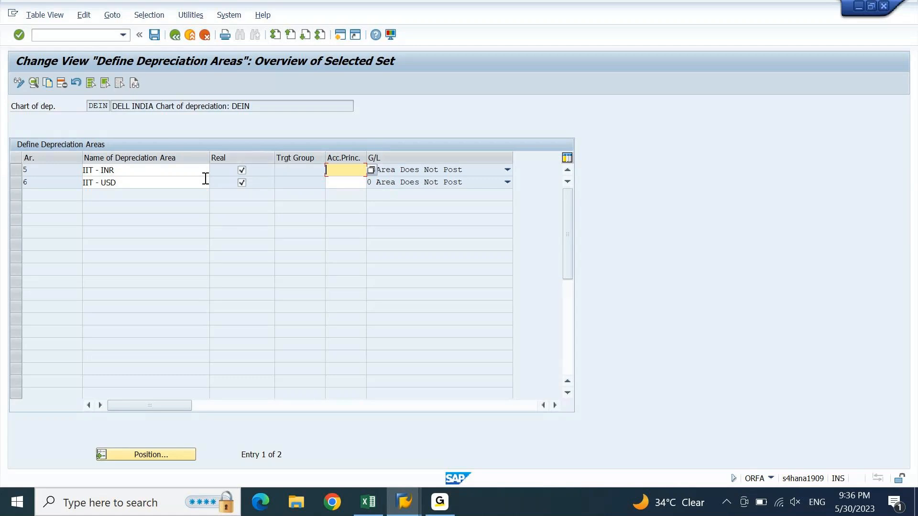
- Assign accounting principle DEIF to depreciation area 5, IIT - INR
{"action": "double_click", "coordinate": [155, 171]}
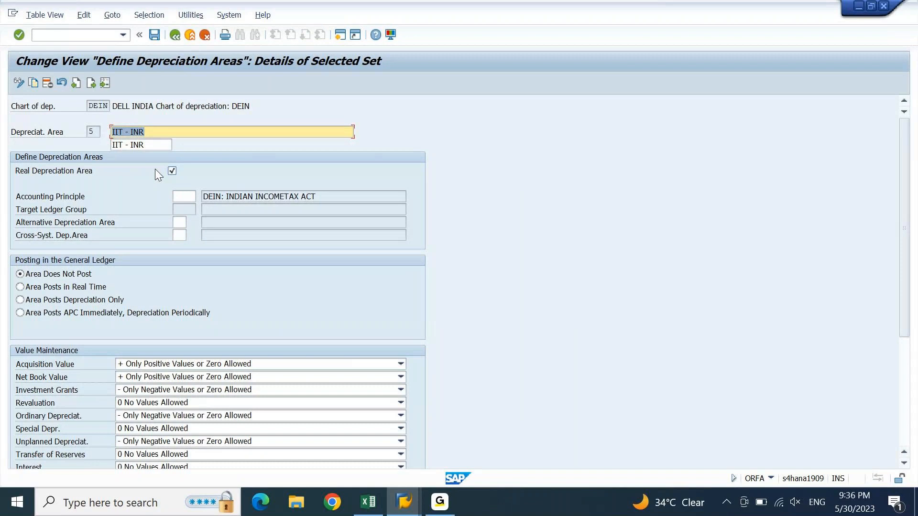
{"action": "left_click", "coordinate": [186, 196]}
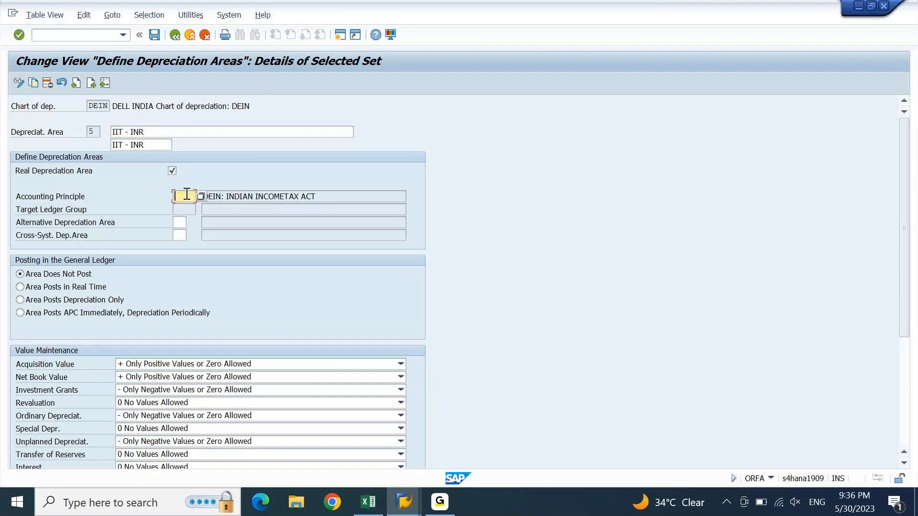
{"action": "left_click", "coordinate": [201, 195]}
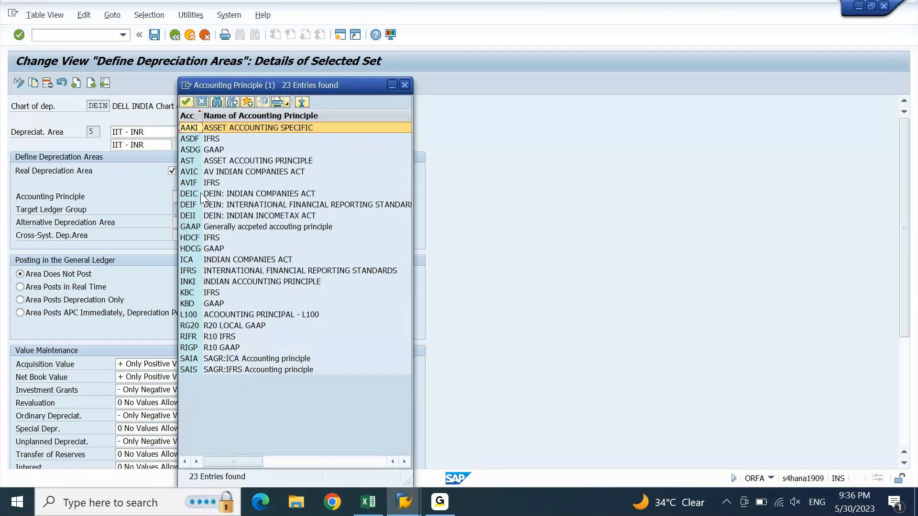
{"action": "double_click", "coordinate": [208, 204]}
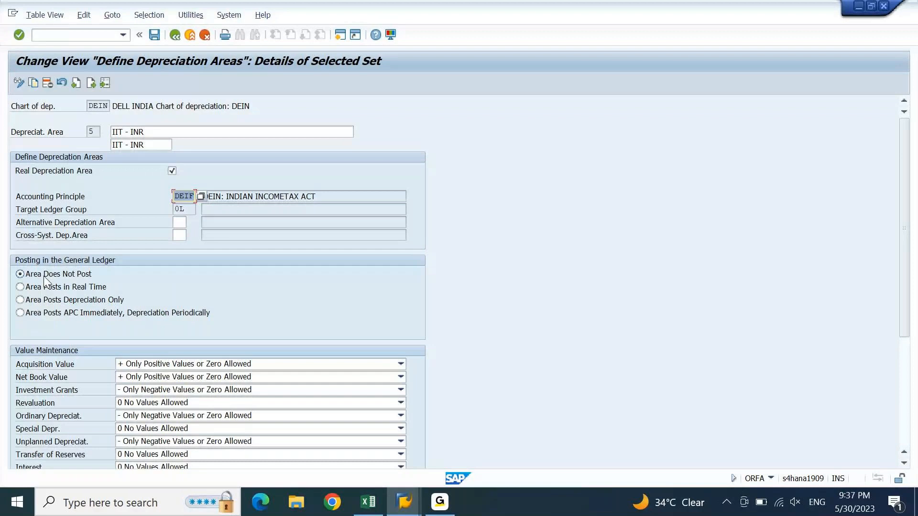
- Assign accounting principle DEIF to depreciation area 6, IIT - USD, and return to the overview of the selected areas
{"action": "left_click", "coordinate": [93, 80]}
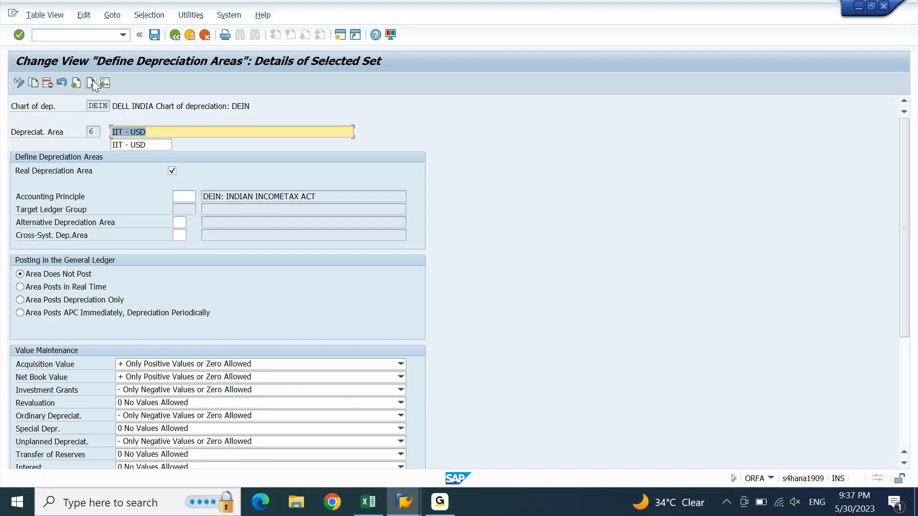
{"action": "double_click", "coordinate": [185, 196]}
{"action": "key", "text": "BackSpace"}
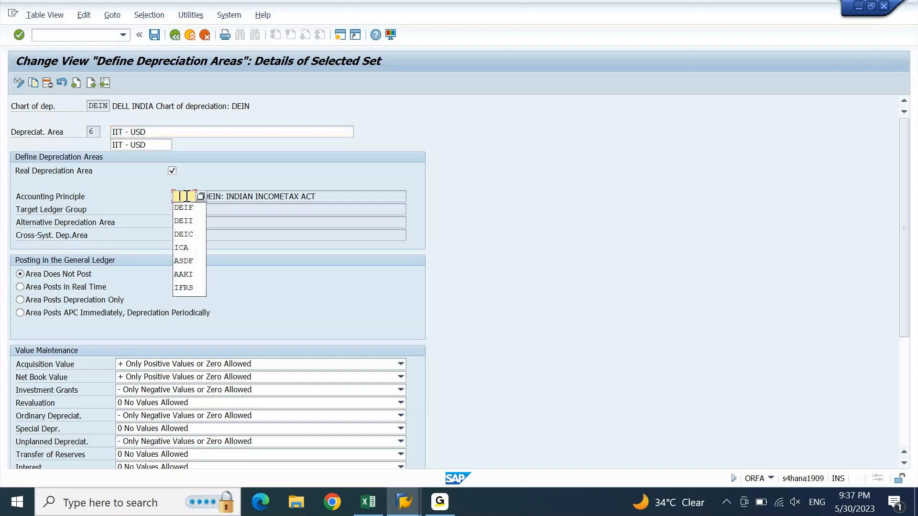
{"action": "left_click", "coordinate": [189, 208]}
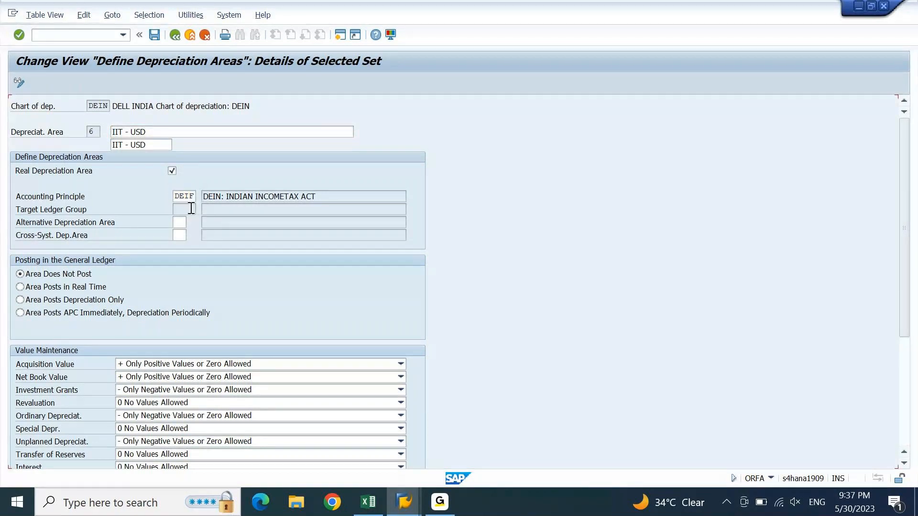
{"action": "left_click", "coordinate": [175, 34]}
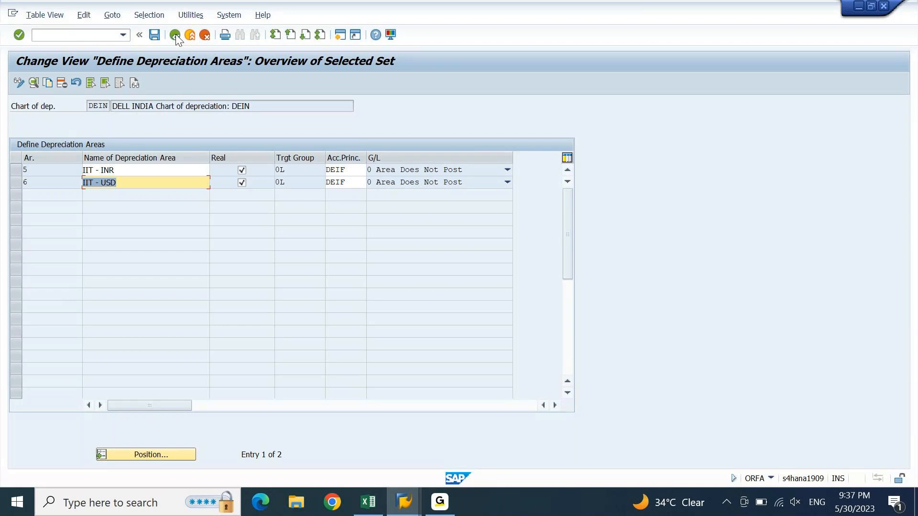
- Save the accounting principle assignments of depreciation areas 5 and 6 and close the message list
{"action": "key", "text": "F3"}
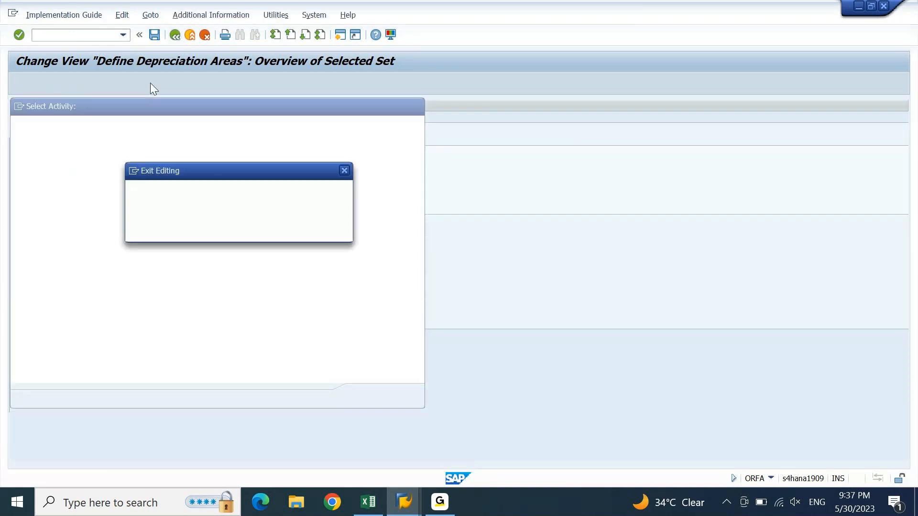
{"action": "key", "text": "Tab"}
{"action": "key", "text": "Tab"}
{"action": "key", "text": "Return"}
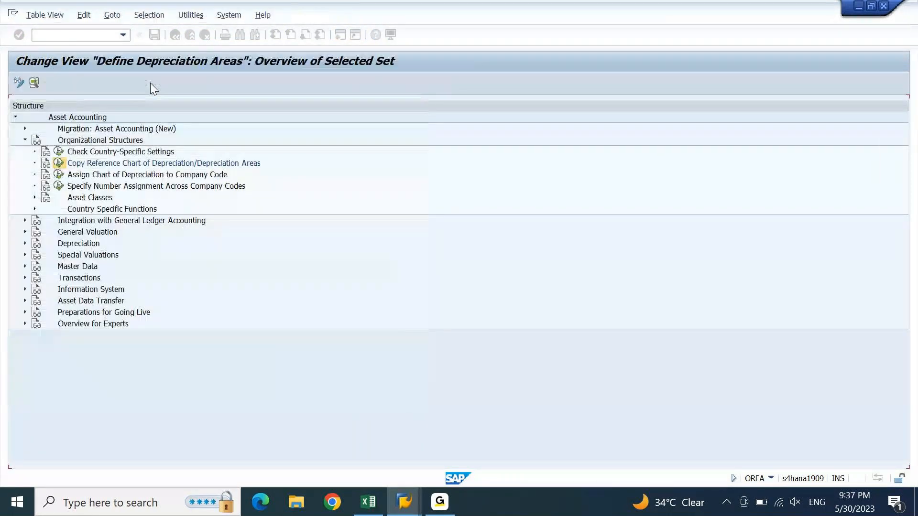
{"action": "left_click", "coordinate": [153, 34]}
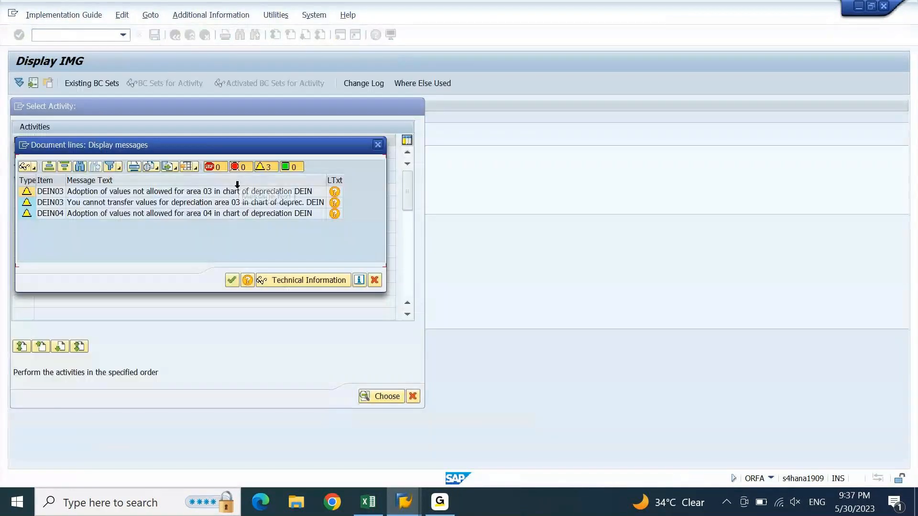
{"action": "left_click", "coordinate": [232, 280]}
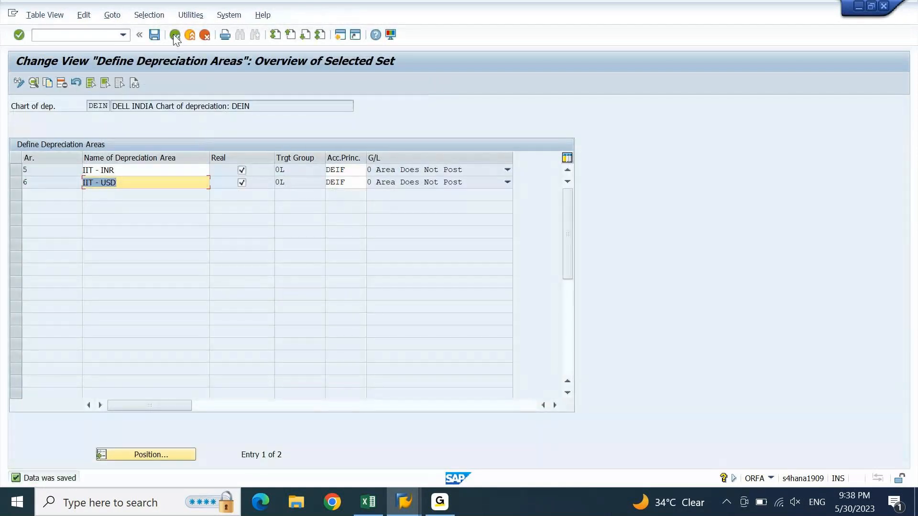
- Leave chart DEIN and open the Copy/Delete Depreciation Areas activity for chart of depreciation 0IN
{"action": "left_click", "coordinate": [174, 35]}
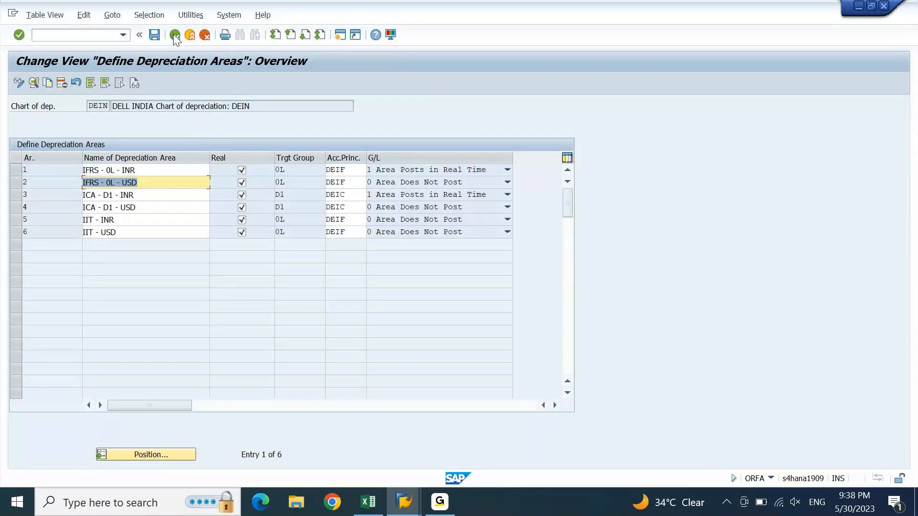
{"action": "left_click", "coordinate": [175, 34]}
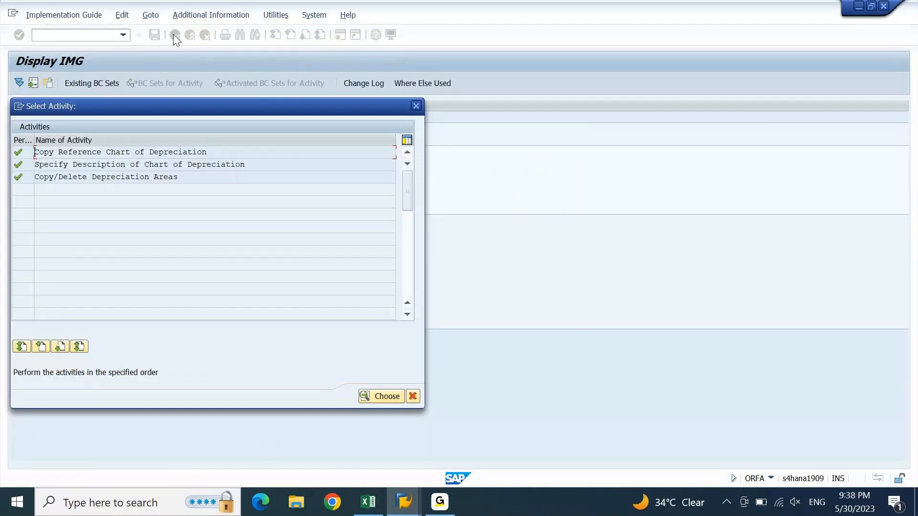
{"action": "double_click", "coordinate": [113, 176]}
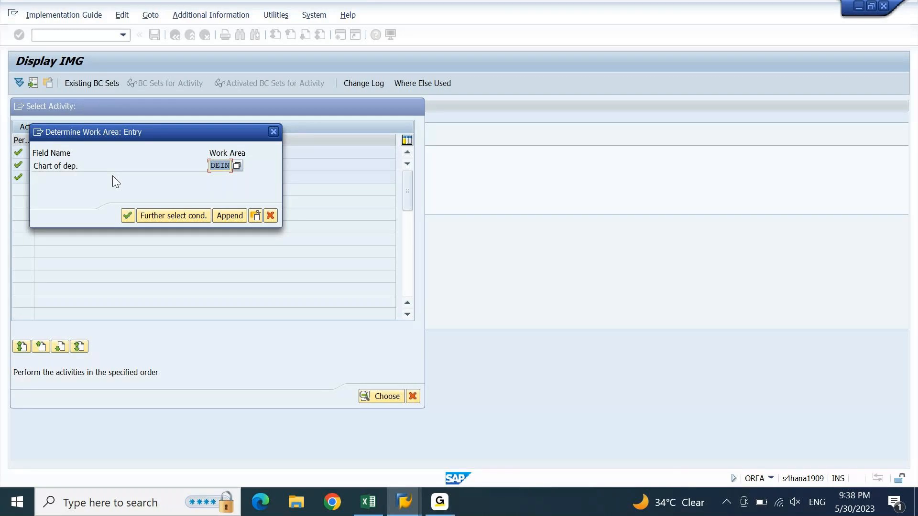
{"action": "type", "text": "0IN"}
{"action": "key", "text": "Return"}
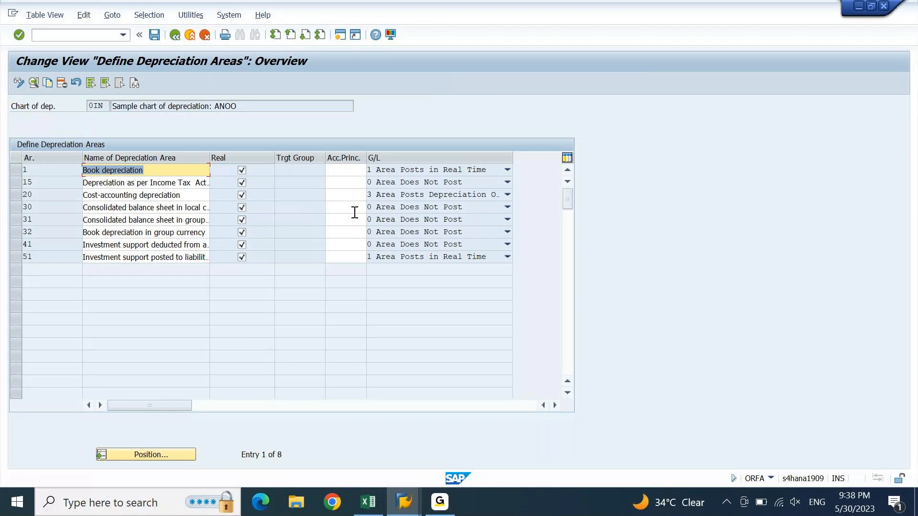
- Examine the accounting principle, value maintenance and derived area entries of 0IN's area 32, Book depreciation in group currency, and return to the overview
{"action": "left_click", "coordinate": [22, 232]}
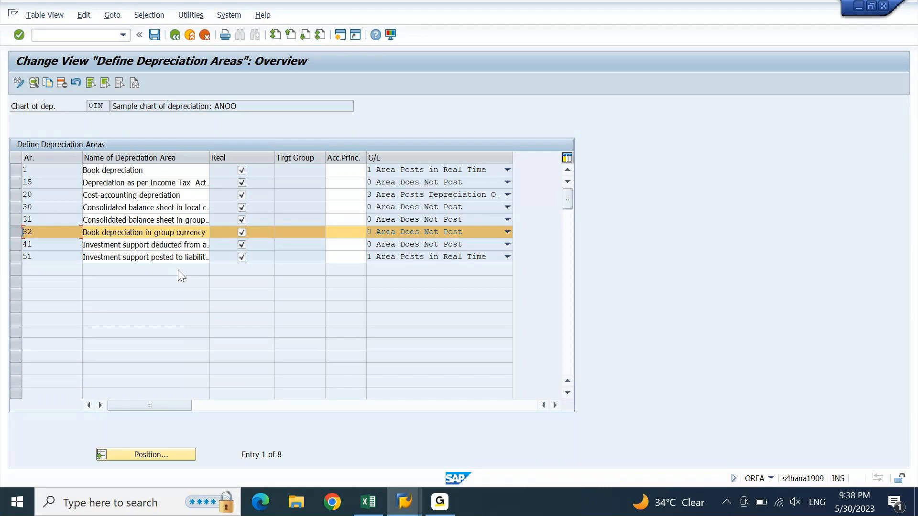
{"action": "double_click", "coordinate": [297, 234]}
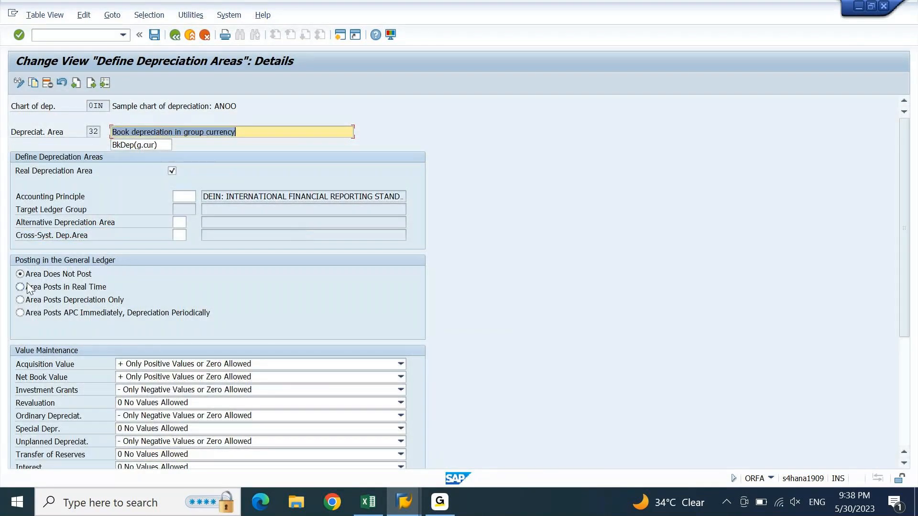
{"action": "left_click", "coordinate": [211, 196]}
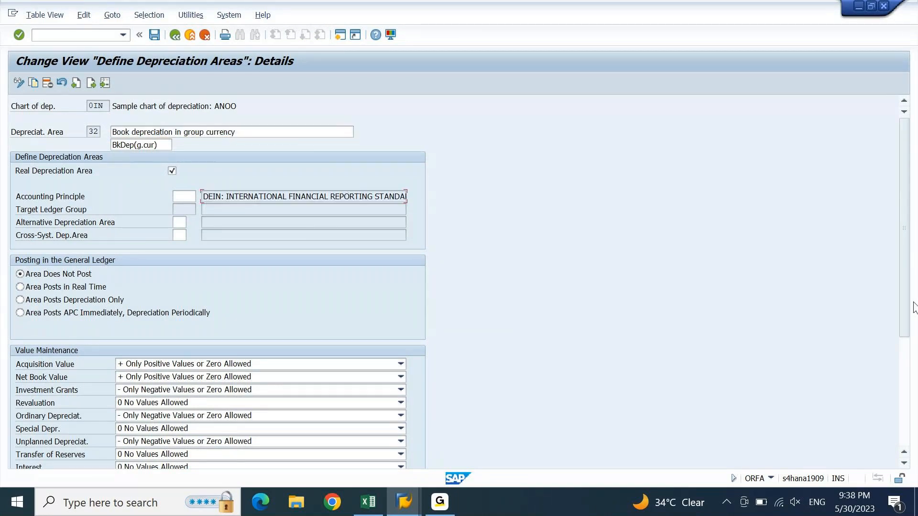
{"action": "left_click", "coordinate": [905, 361]}
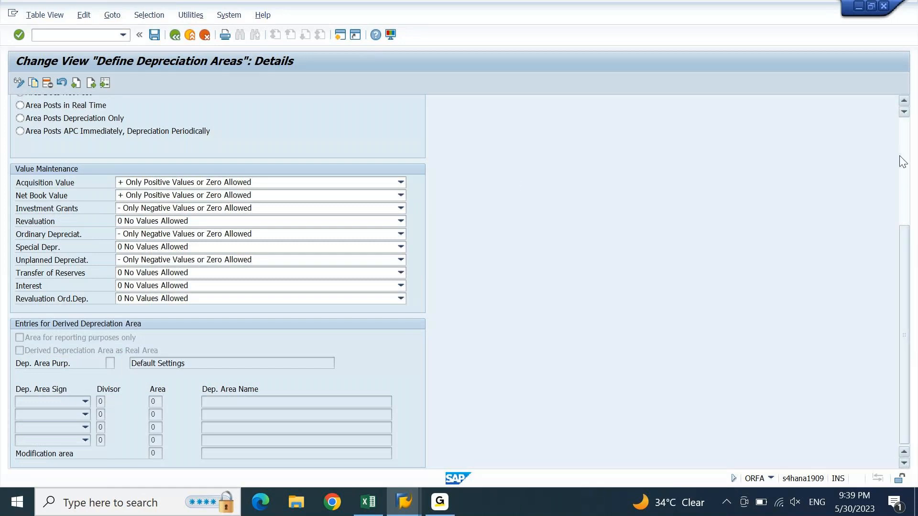
{"action": "left_click", "coordinate": [904, 168]}
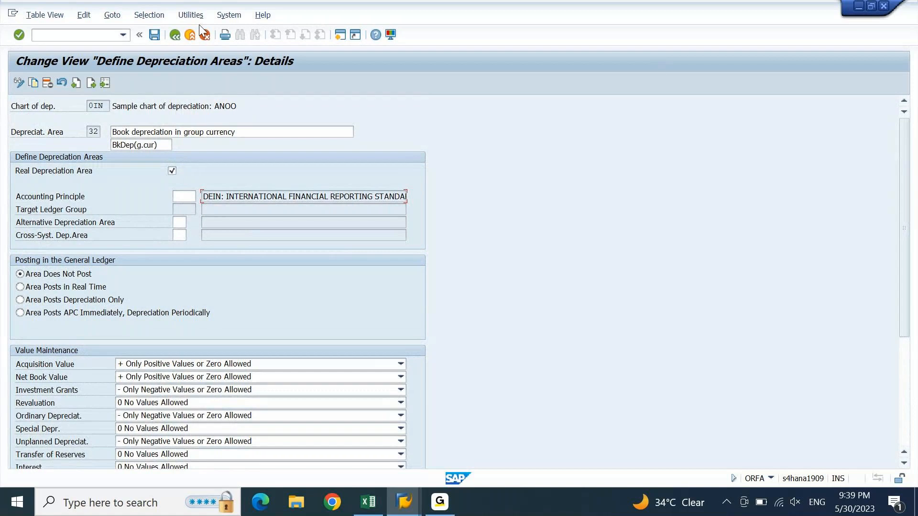
{"action": "left_click", "coordinate": [157, 34]}
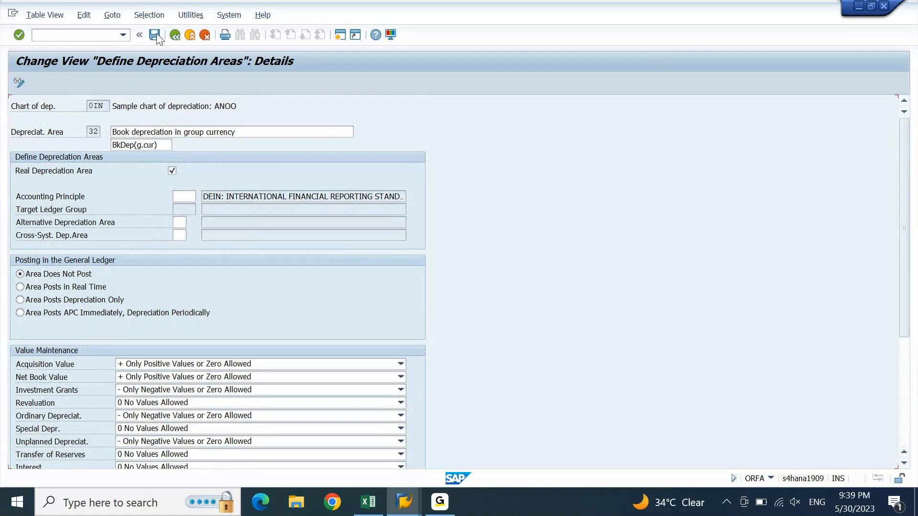
{"action": "left_click", "coordinate": [156, 35]}
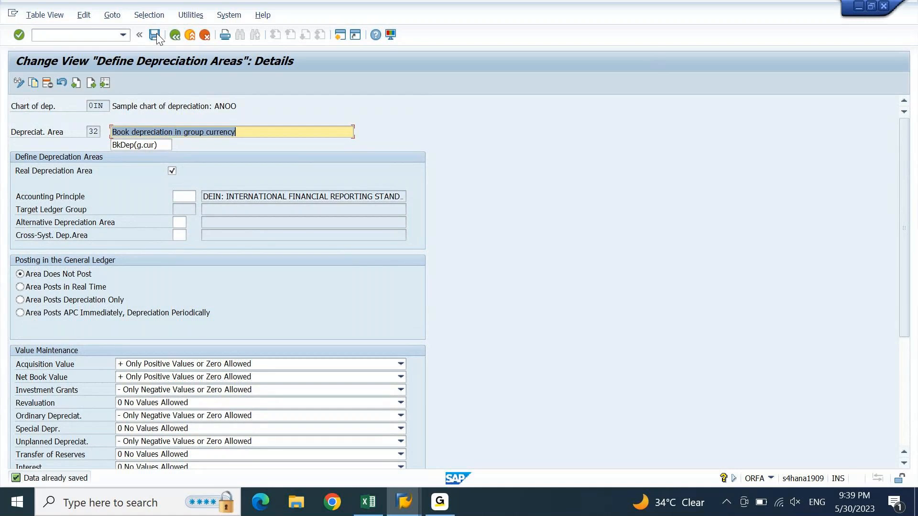
{"action": "key", "text": "F3"}
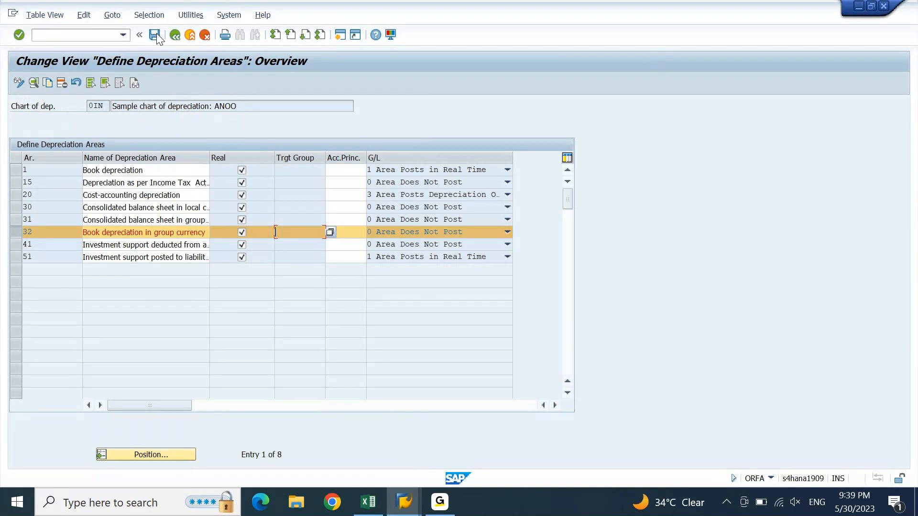
- Leave chart 0IN and reopen Copy/Delete Depreciation Areas for chart of depreciation DEIN
{"action": "key", "text": "F3"}
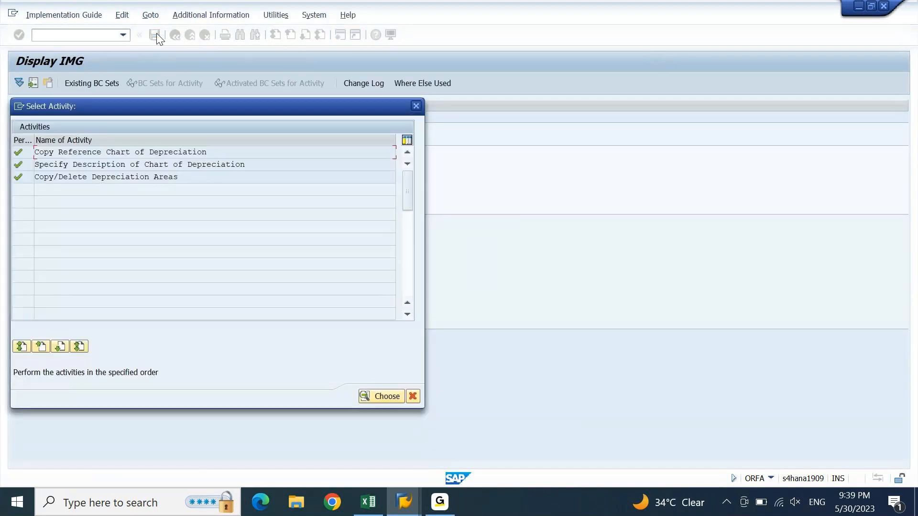
{"action": "double_click", "coordinate": [68, 181]}
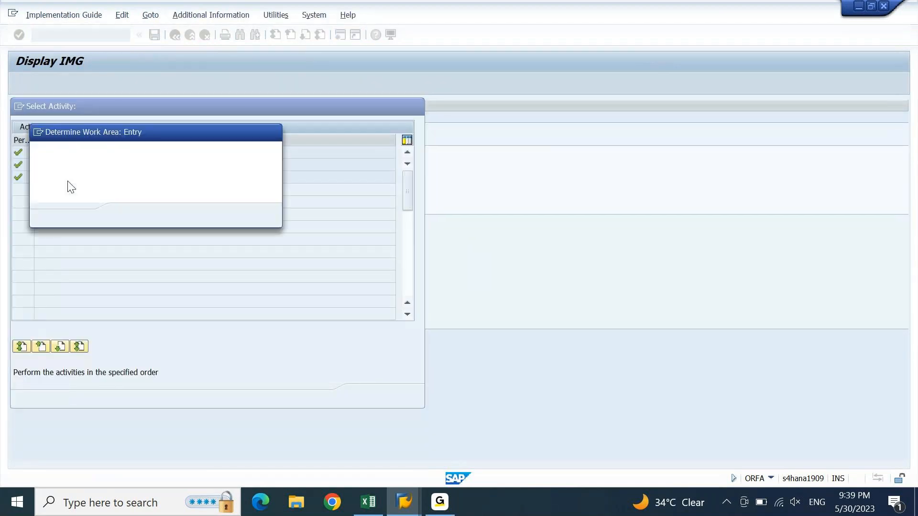
{"action": "type", "text": "DEIN"}
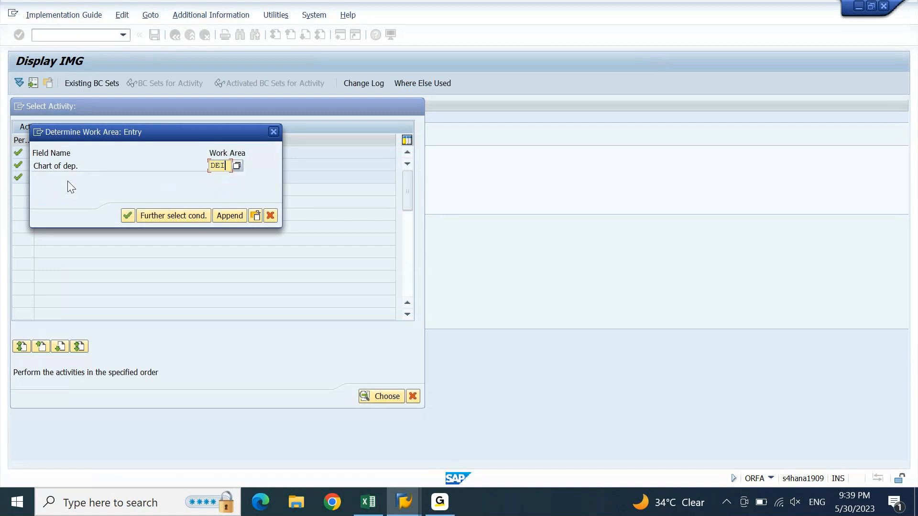
{"action": "key", "text": "Return"}
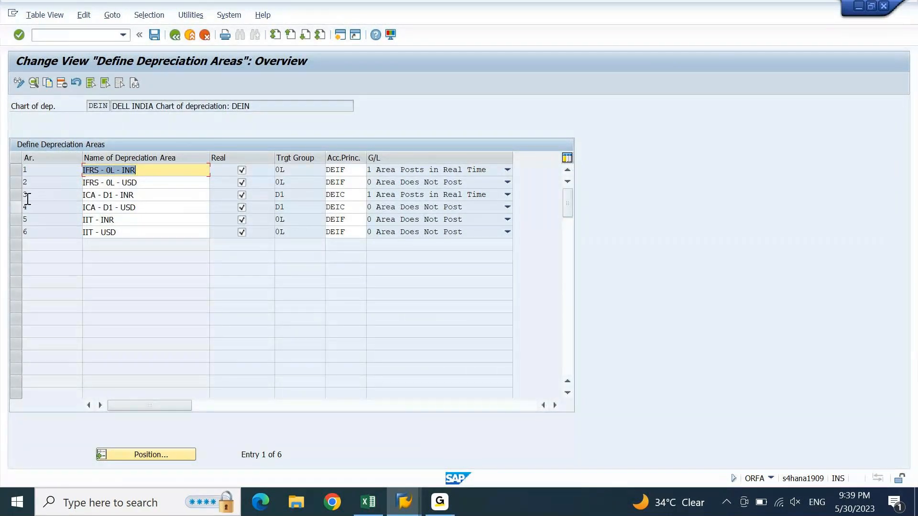
- Try to save depreciation areas 5 and 6 with their accounting principles cleared, and close the message list
{"action": "left_click", "coordinate": [352, 220]}
{"action": "key", "text": "Delete"}
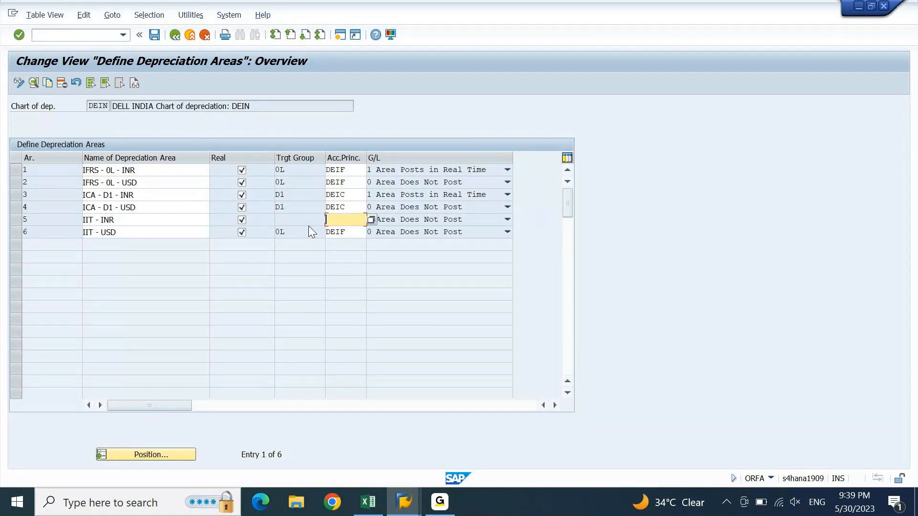
{"action": "key", "text": "Down"}
{"action": "key", "text": "Delete"}
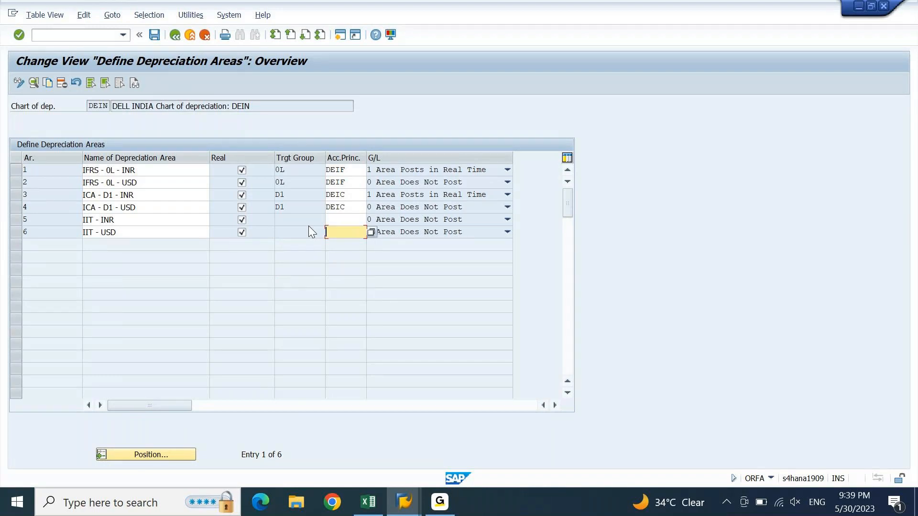
{"action": "left_click", "coordinate": [154, 35]}
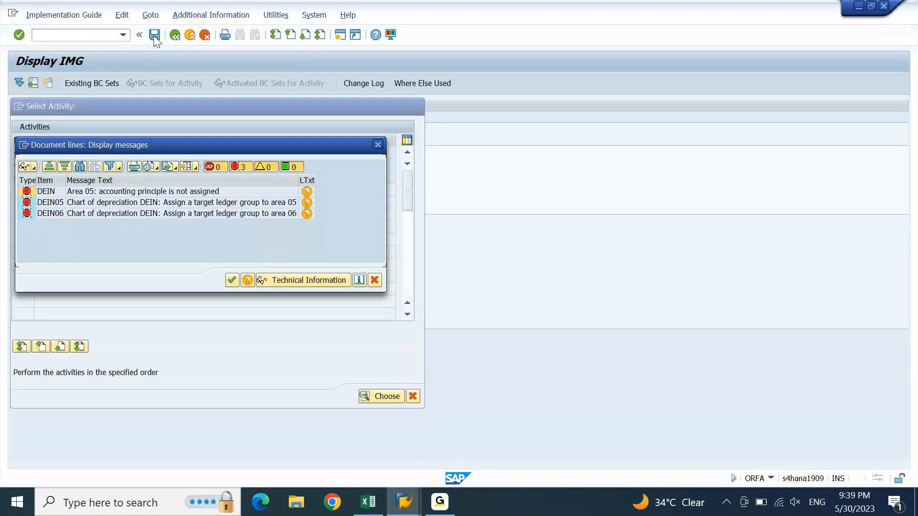
{"action": "left_click", "coordinate": [154, 35]}
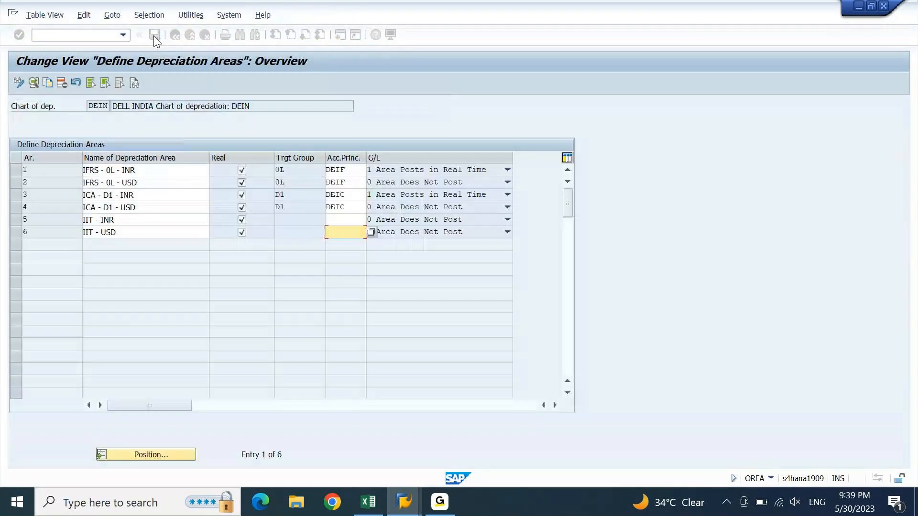
- Clear the Real flags of depreciation areas 5 and 6 and try to save them without accounting principles
{"action": "left_click", "coordinate": [242, 220]}
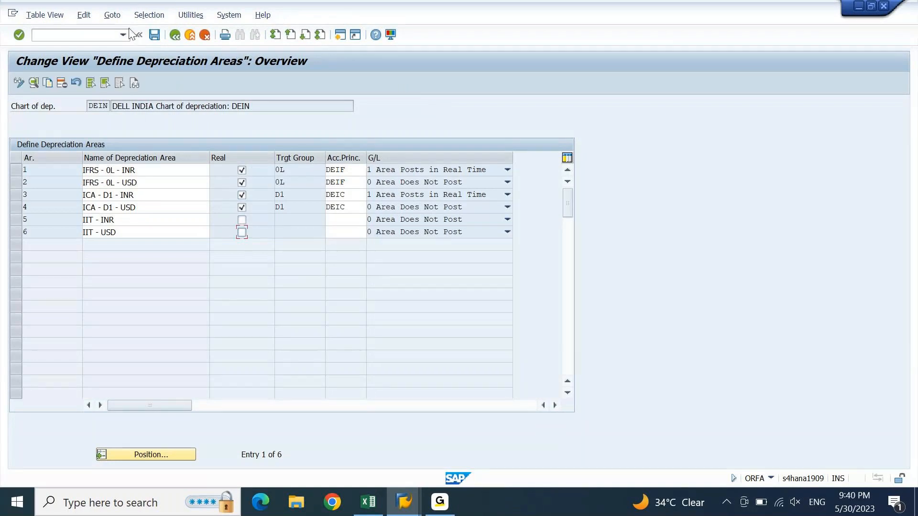
{"action": "left_click", "coordinate": [154, 38]}
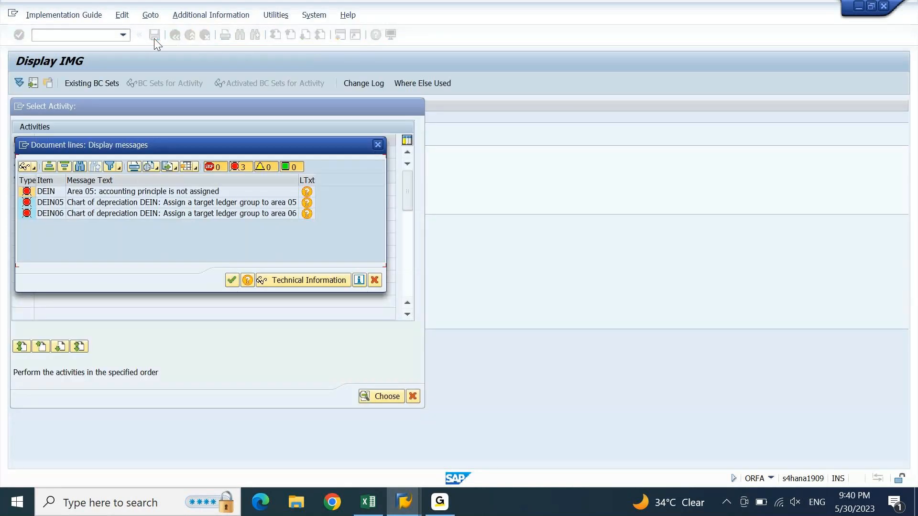
{"action": "key", "text": "Return"}
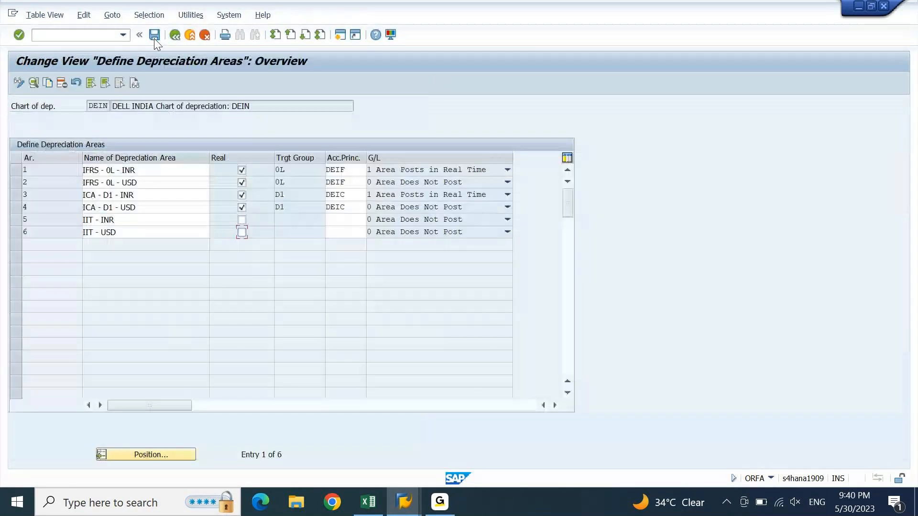
- Delete depreciation areas 5, IIT - INR, and 6, IIT - USD, from chart DEIN and save
{"action": "left_click", "coordinate": [15, 220]}
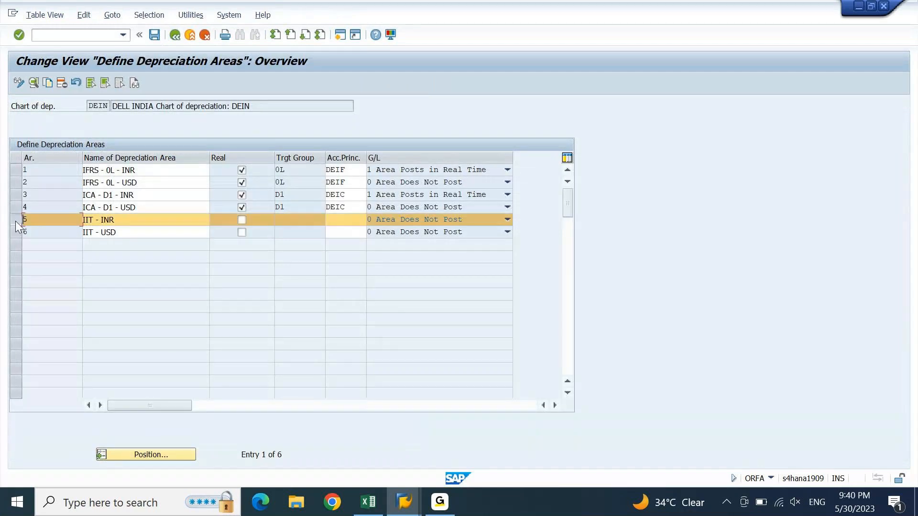
{"action": "left_click", "coordinate": [16, 231]}
{"action": "left_click", "coordinate": [62, 84]}
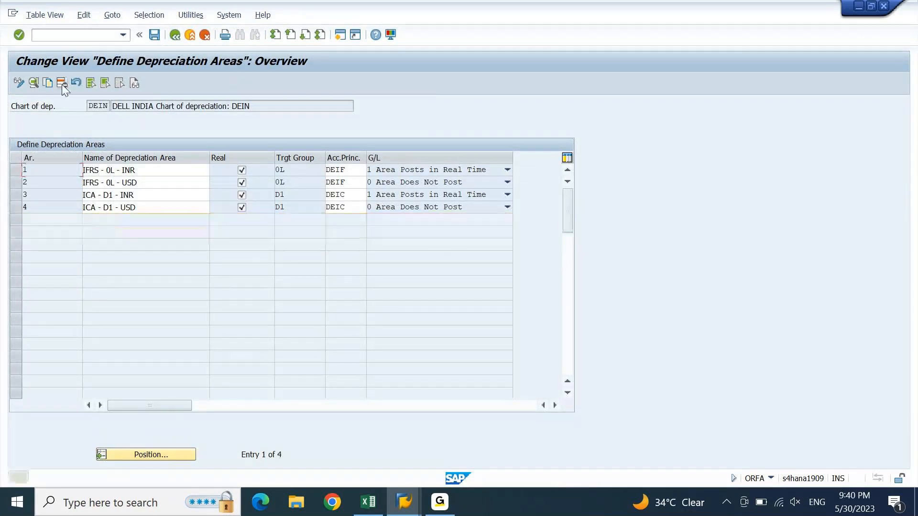
{"action": "left_click", "coordinate": [157, 36]}
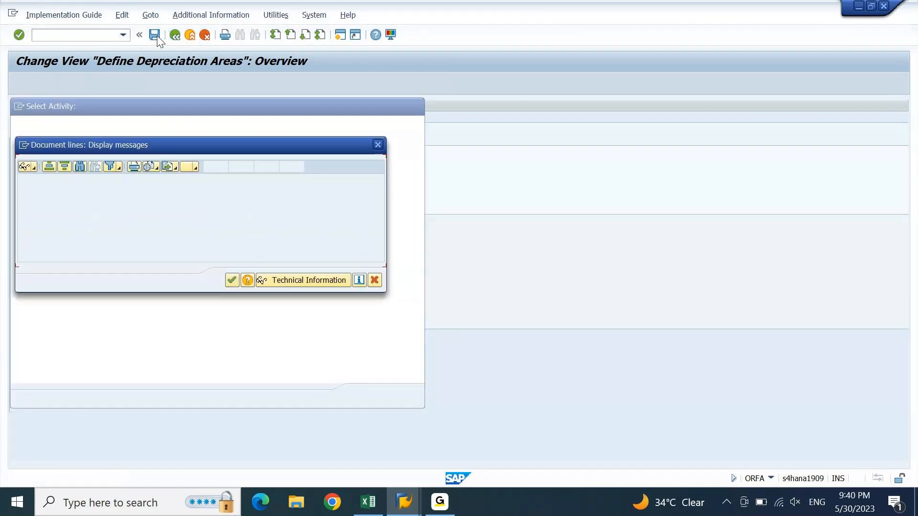
{"action": "key", "text": "Return"}
{"action": "key", "text": "Return"}
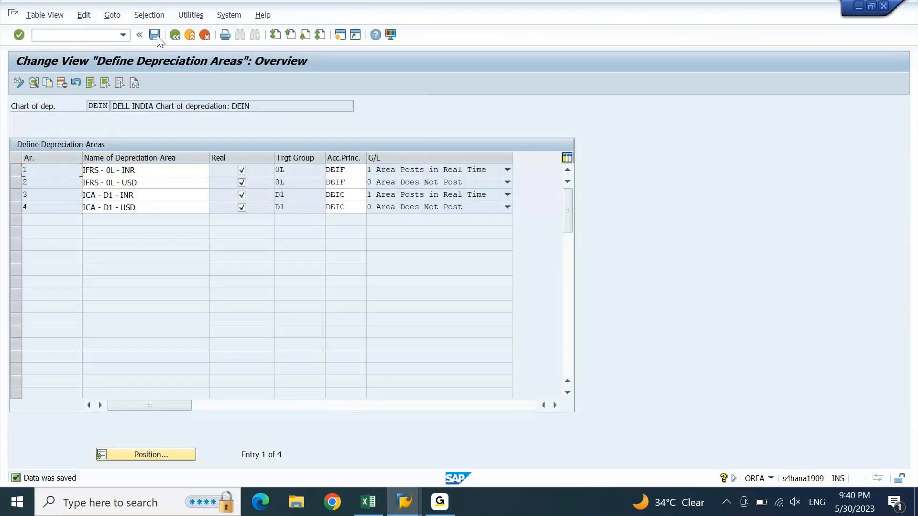
- Leave the depreciation area overview and reopen Copy/Delete Depreciation Areas for chart DEIN
{"action": "left_click", "coordinate": [175, 36]}
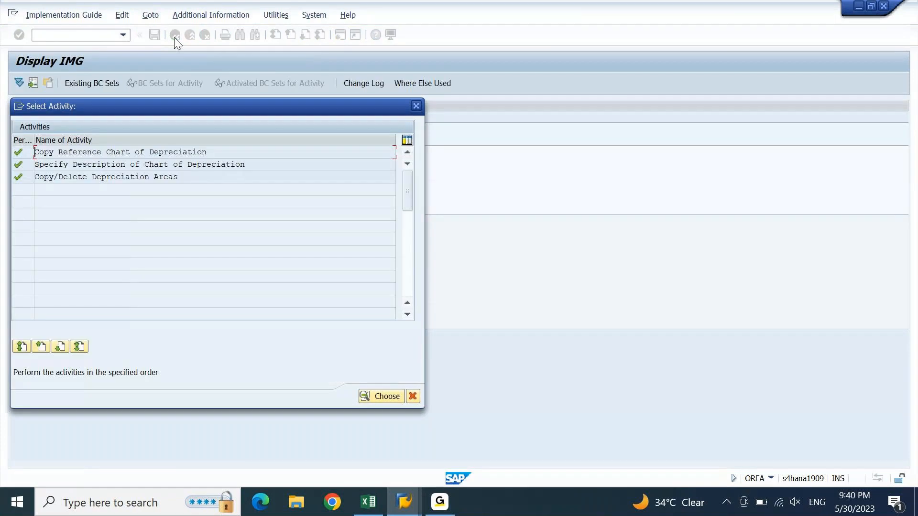
{"action": "double_click", "coordinate": [108, 180]}
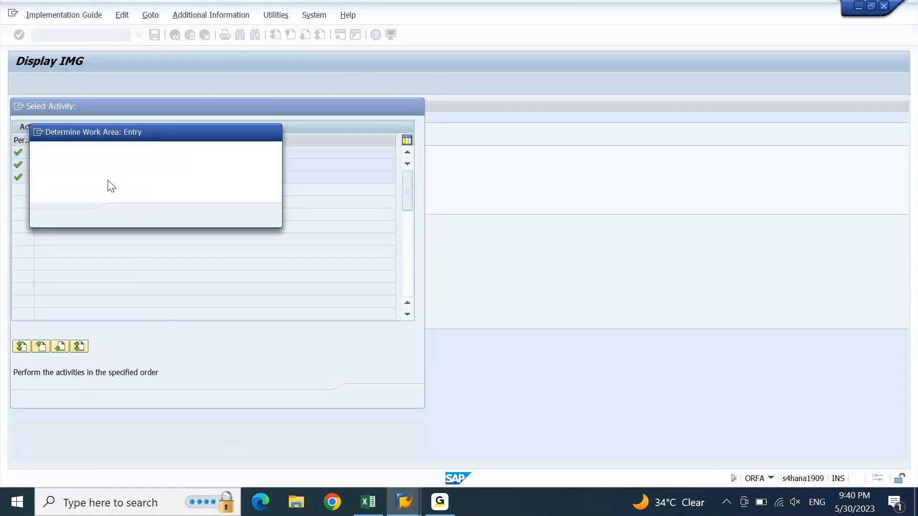
{"action": "key", "text": "Return"}
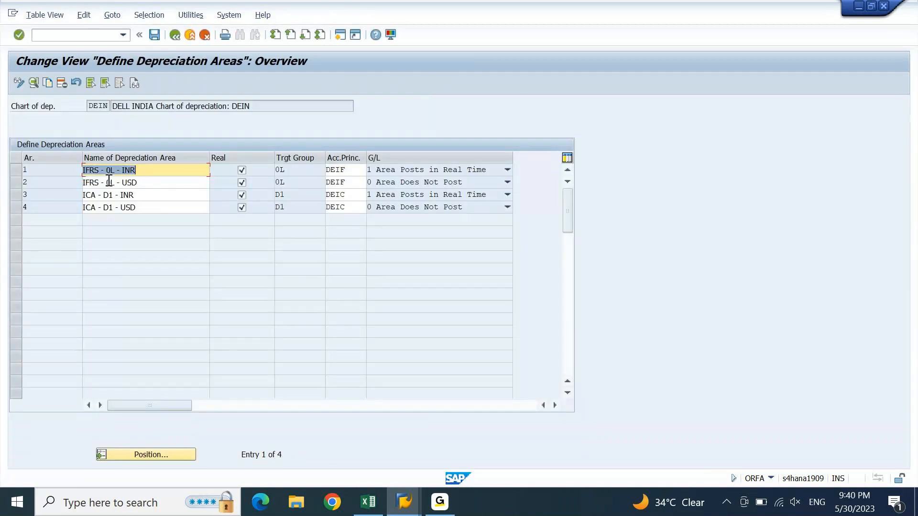
- Copy depreciation area 1 as area 5, with IIT - INR as both its long and short name
{"action": "left_click", "coordinate": [16, 171]}
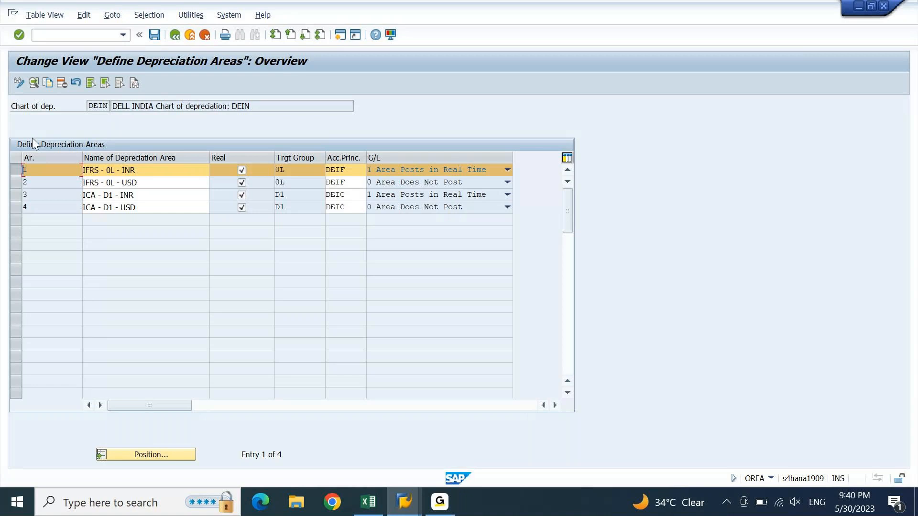
{"action": "left_click", "coordinate": [50, 82]}
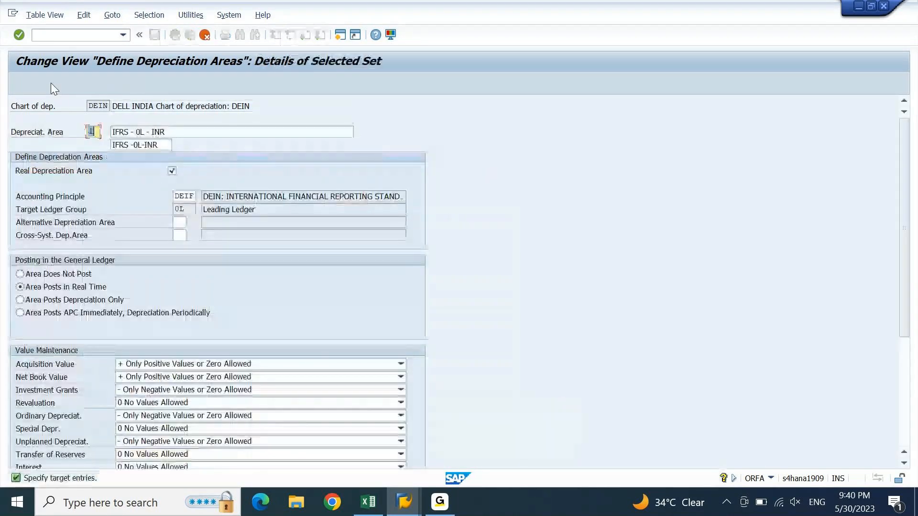
{"action": "type", "text": "5"}
{"action": "key", "text": "Tab"}
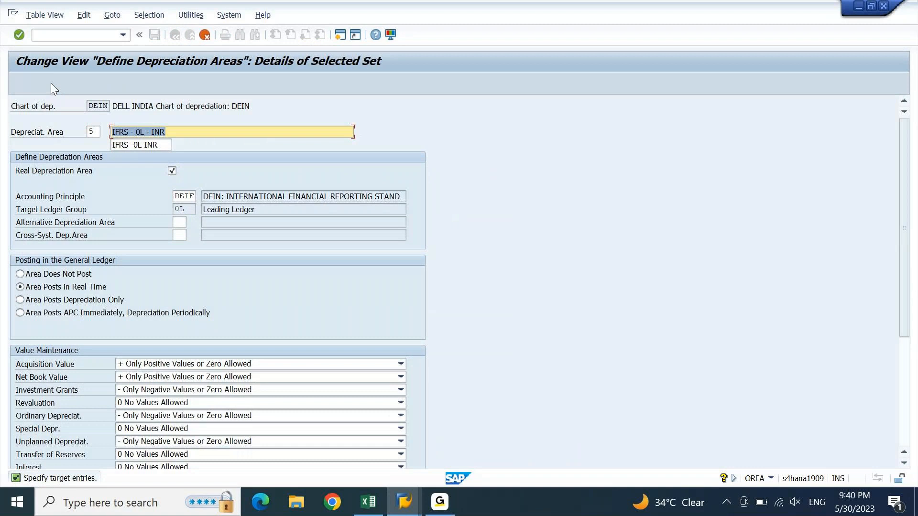
{"action": "key", "text": "BackSpace"}
{"action": "key", "text": "Down"}
{"action": "key", "text": "Down"}
{"action": "key", "text": "Tab"}
{"action": "key", "text": "Tab"}
{"action": "key", "text": "shift+Tab"}
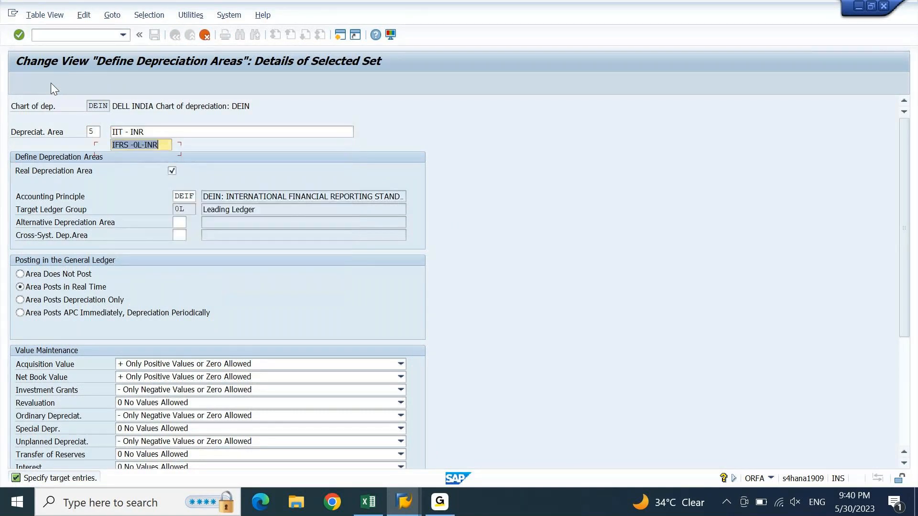
{"action": "key", "text": "BackSpace"}
{"action": "key", "text": "Down"}
{"action": "key", "text": "Down"}
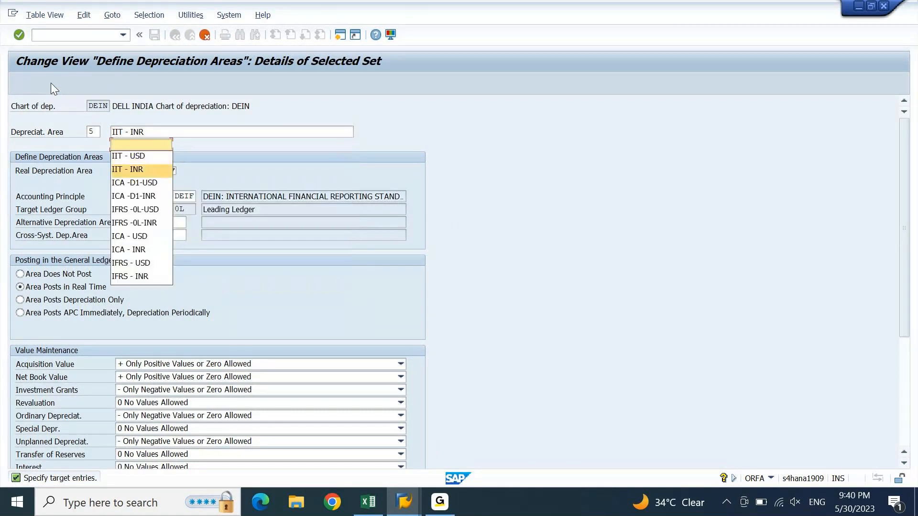
{"action": "key", "text": "Return"}
{"action": "key", "text": "Return"}
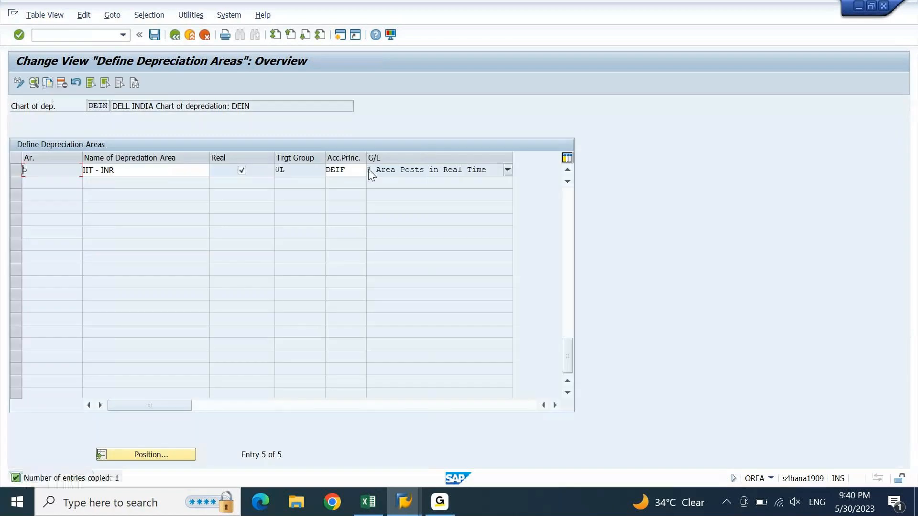
- Clear the accounting principle of depreciation area 5
{"action": "left_click", "coordinate": [363, 170]}
{"action": "key", "text": "ctrl+a"}
{"action": "key", "text": "BackSpace"}
{"action": "key", "text": "Return"}
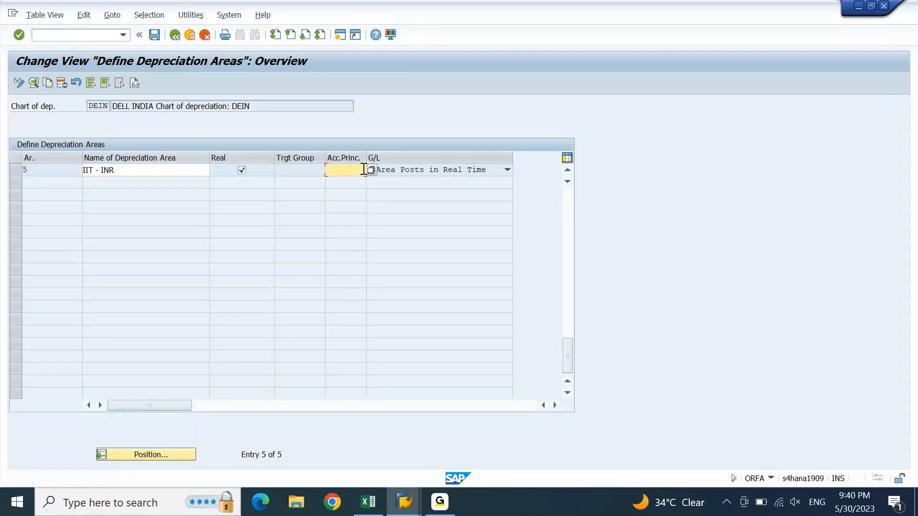
- Open the details of area 5, set it to Area Does Not Post, and keep it flagged as a real depreciation area
{"action": "double_click", "coordinate": [68, 169]}
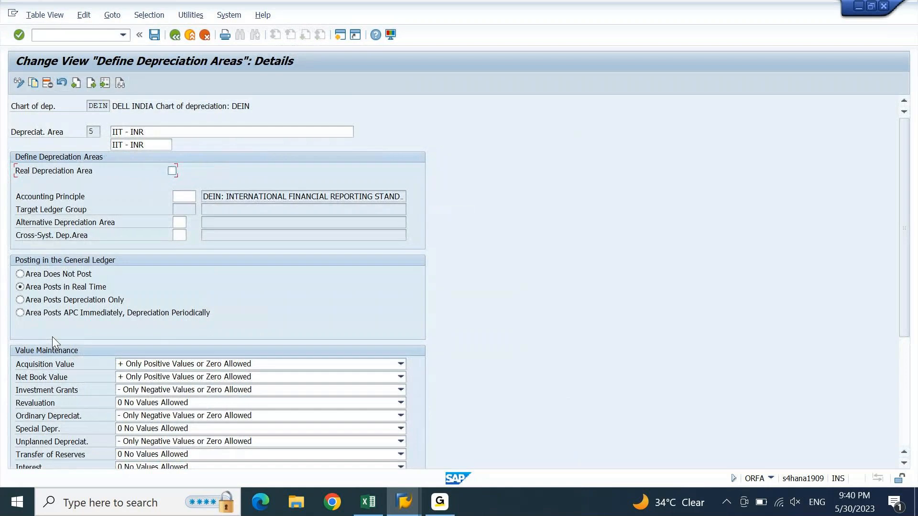
{"action": "left_click", "coordinate": [29, 277]}
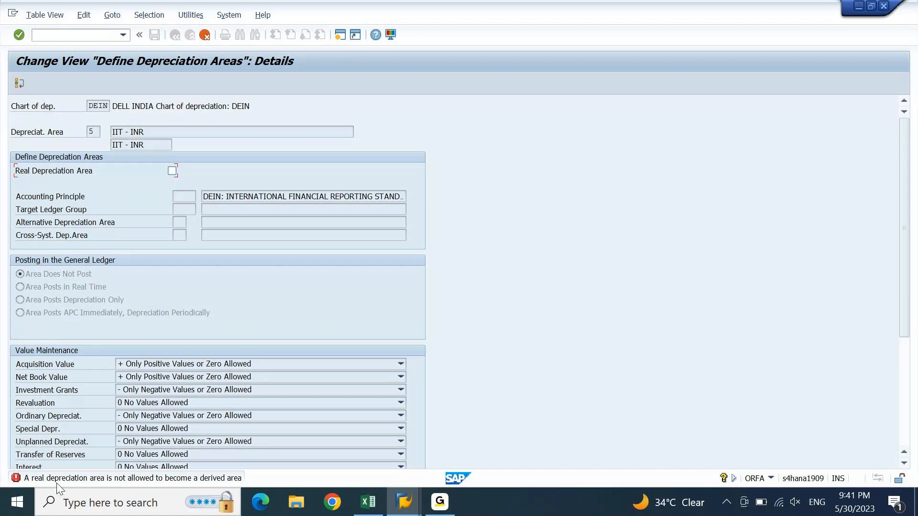
{"action": "key", "text": "space"}
{"action": "key", "text": "Return"}
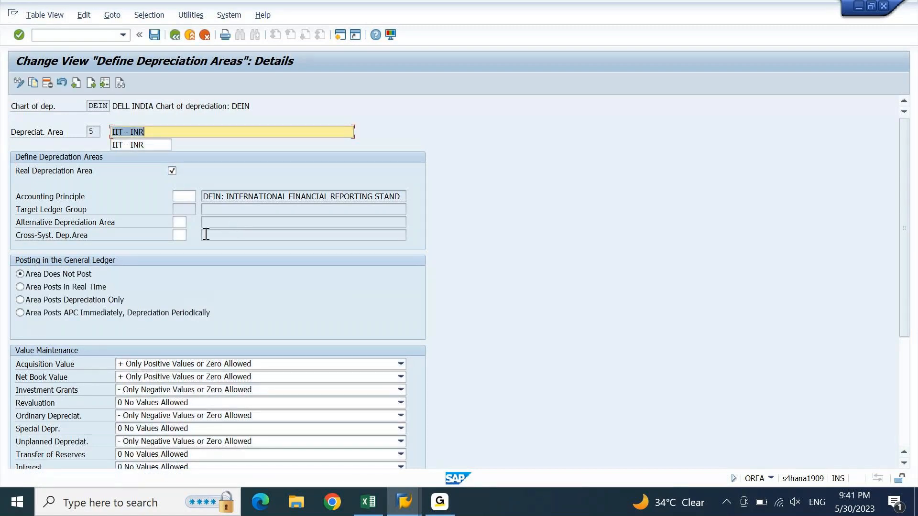
- Try to save area 5 as a non-posting area without an accounting principle, and close the message list
{"action": "left_click", "coordinate": [156, 37]}
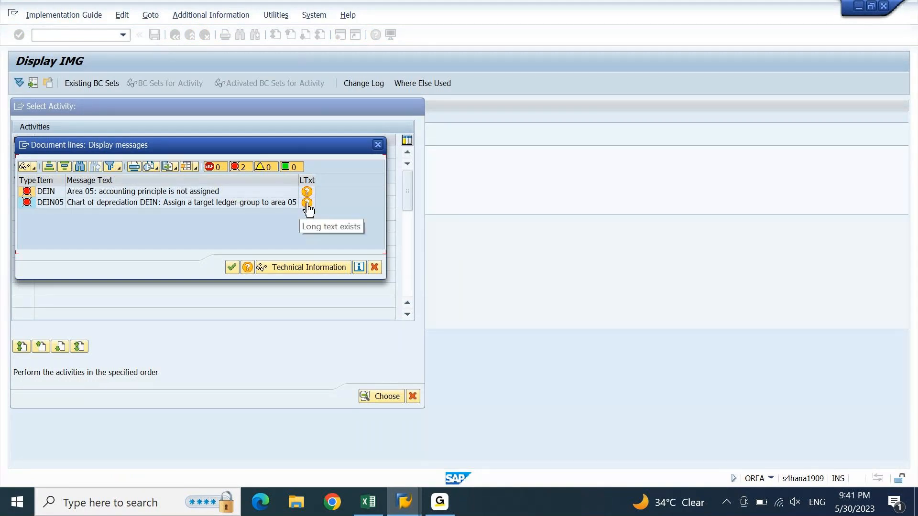
{"action": "left_click", "coordinate": [216, 205]}
{"action": "left_click", "coordinate": [378, 145]}
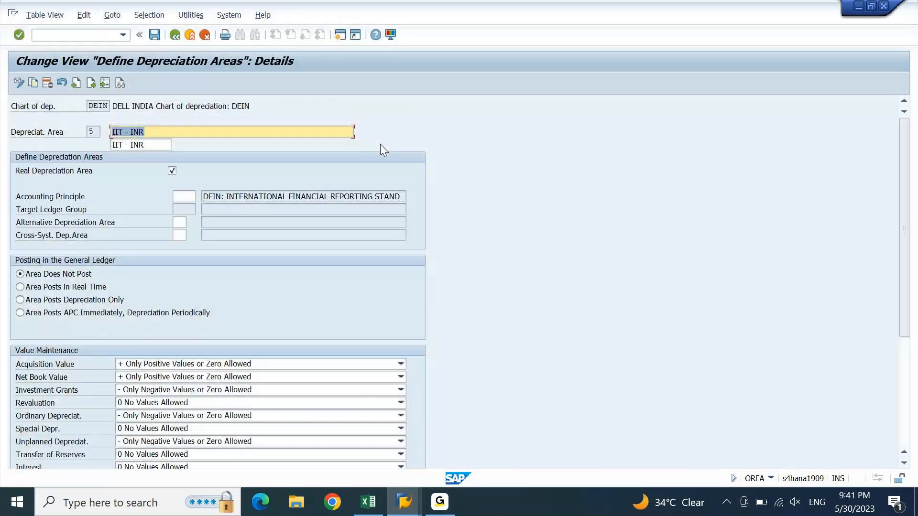
- Try to save area 5 with Area Posts Depreciation Only, and again with Area Posts APC Immediately, Depreciation Periodically
{"action": "left_click", "coordinate": [19, 301]}
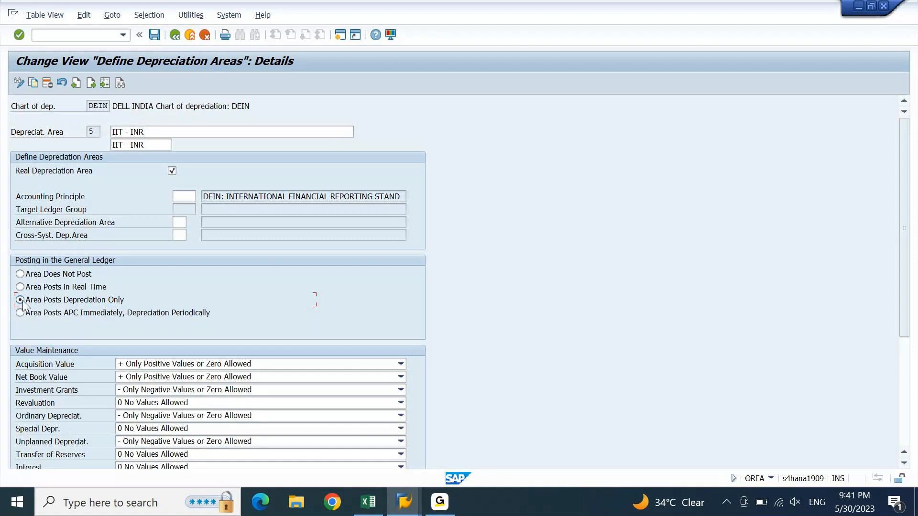
{"action": "key", "text": "Return"}
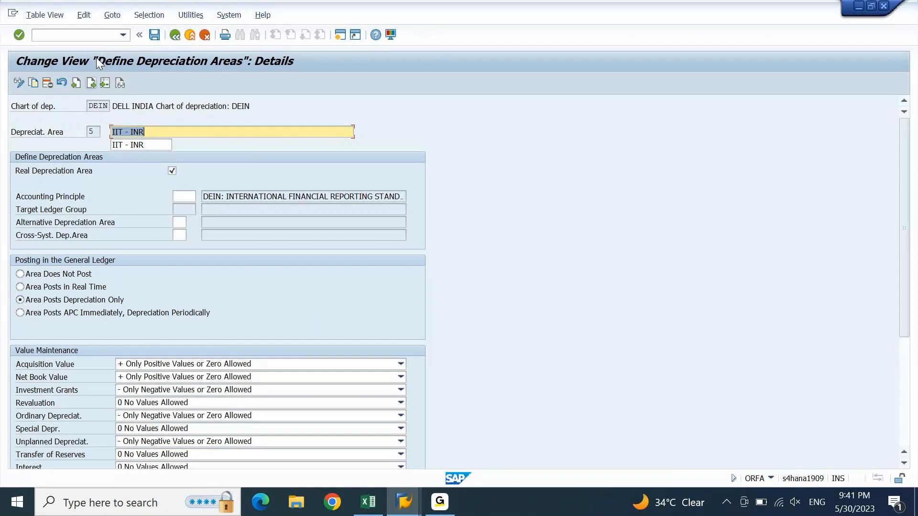
{"action": "left_click", "coordinate": [152, 37]}
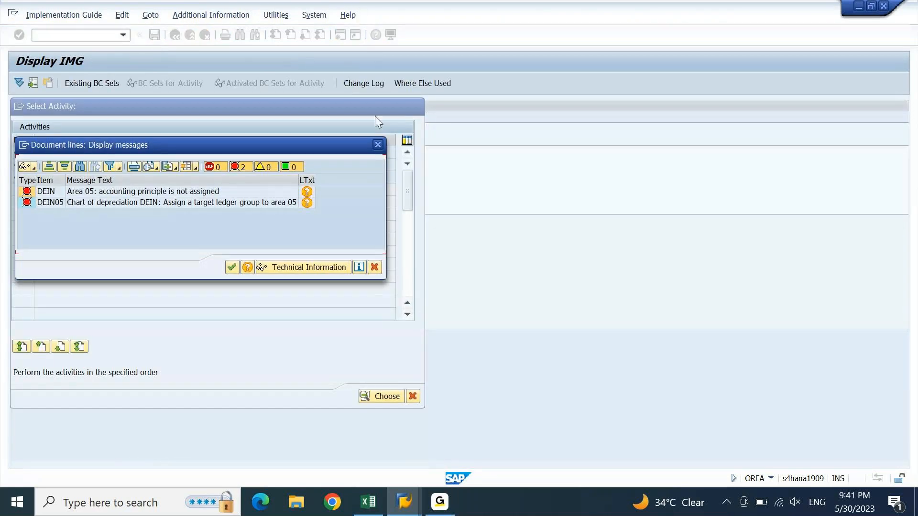
{"action": "left_click", "coordinate": [378, 144]}
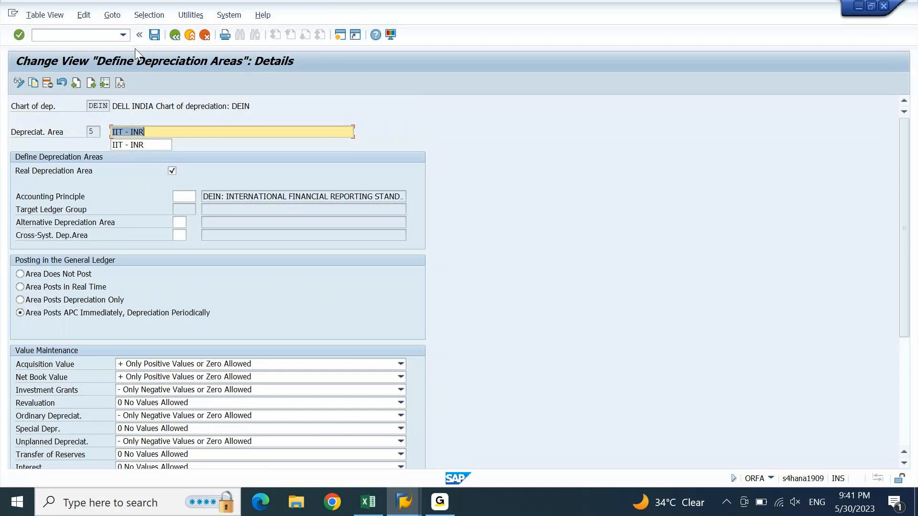
{"action": "left_click", "coordinate": [153, 35]}
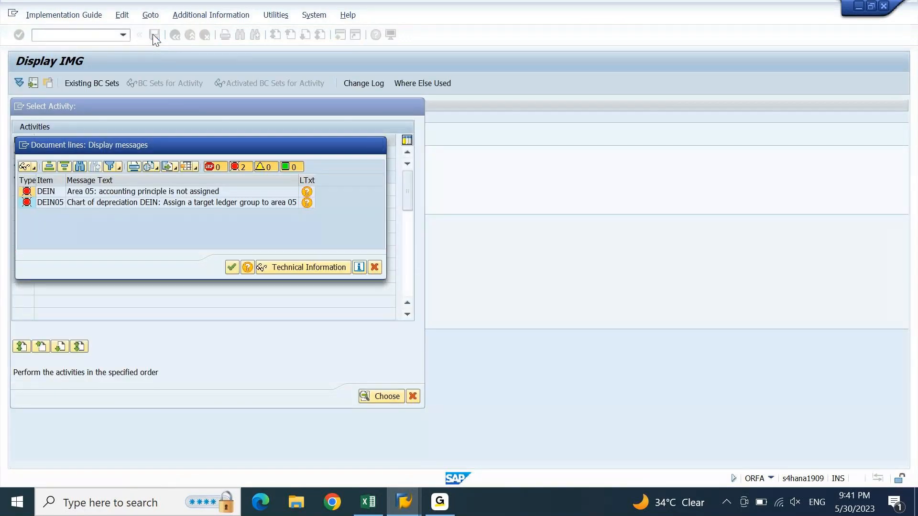
{"action": "key", "text": "Return"}
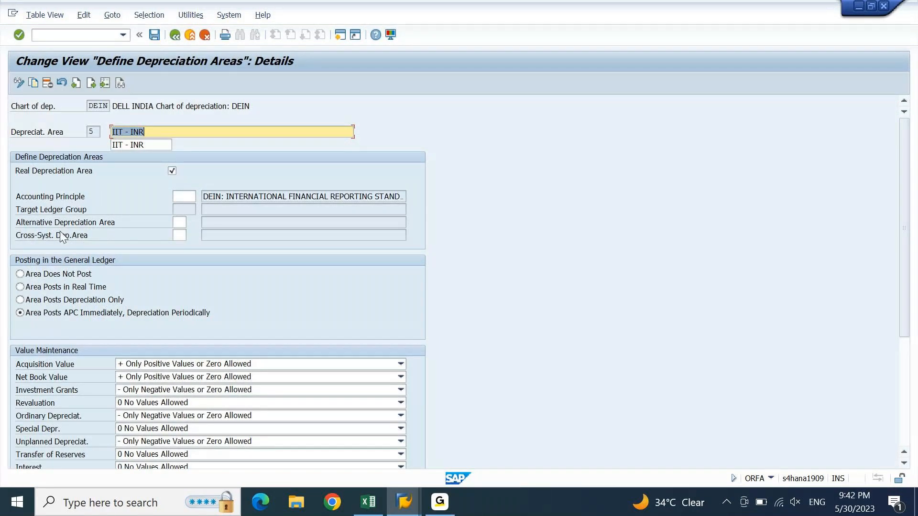
- Look up the possible alternative depreciation areas for area 5 and set its posting option to Area Does Not Post
{"action": "left_click", "coordinate": [179, 223]}
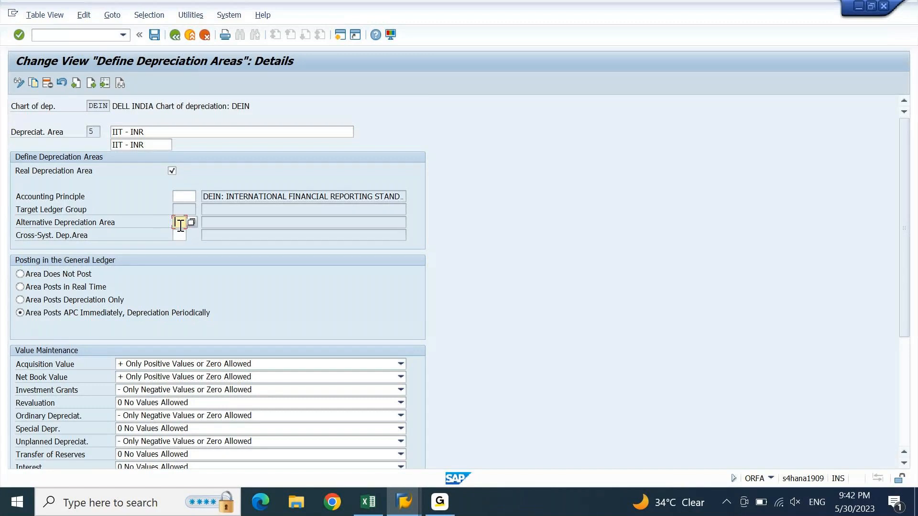
{"action": "left_click", "coordinate": [191, 223]}
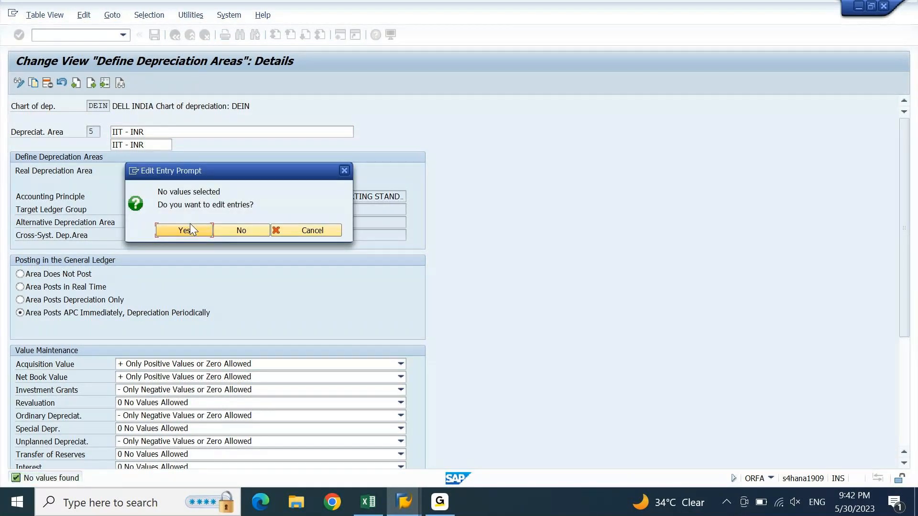
{"action": "left_click", "coordinate": [293, 228]}
{"action": "left_click", "coordinate": [41, 280]}
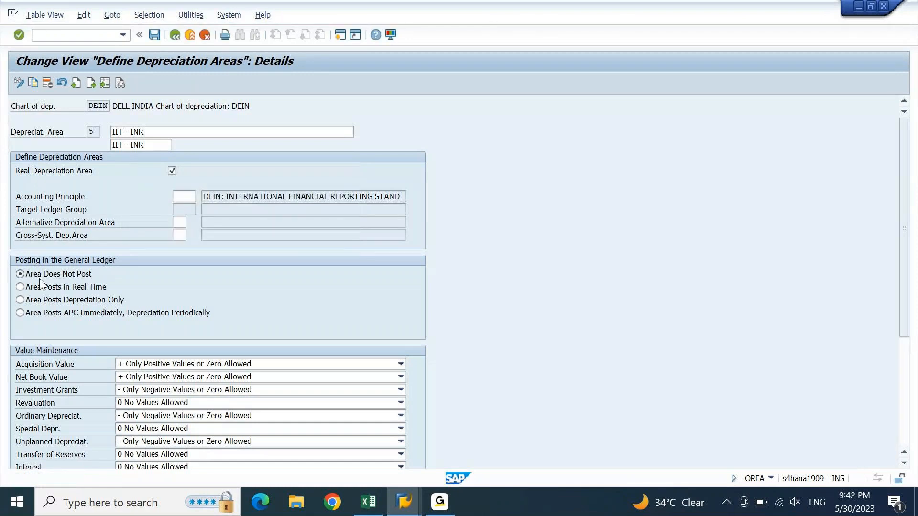
- Examine area 5's possible alternative depreciation areas, its remaining detail settings, and its possible cross-system depreciation areas
{"action": "left_click", "coordinate": [183, 225]}
{"action": "left_click", "coordinate": [194, 223]}
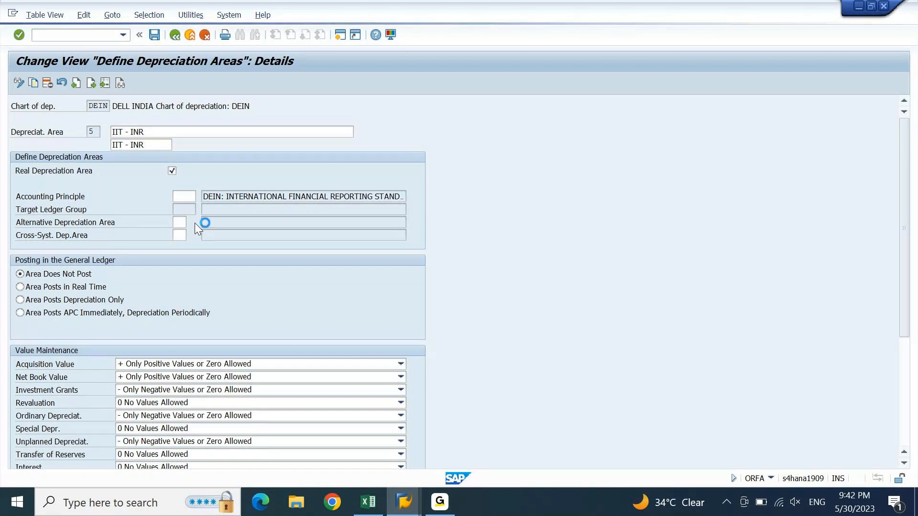
{"action": "left_click", "coordinate": [193, 230]}
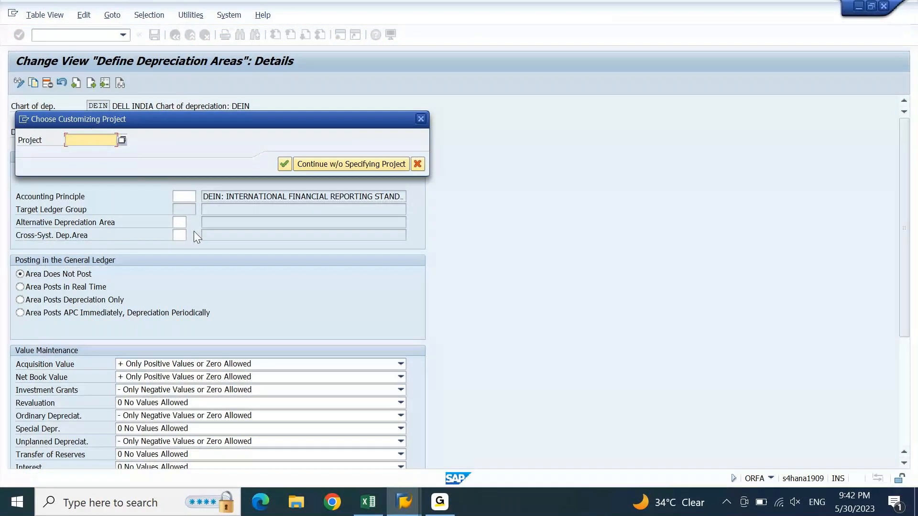
{"action": "left_click", "coordinate": [421, 119]}
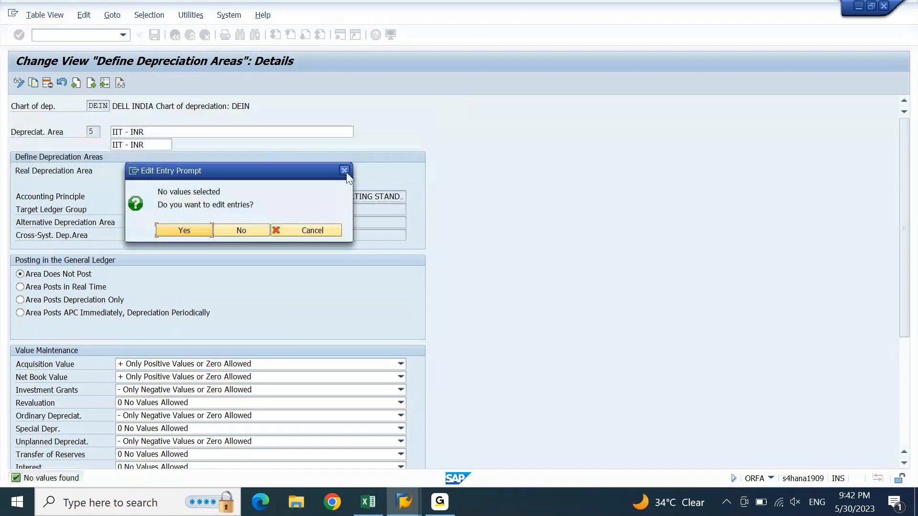
{"action": "left_click", "coordinate": [345, 171]}
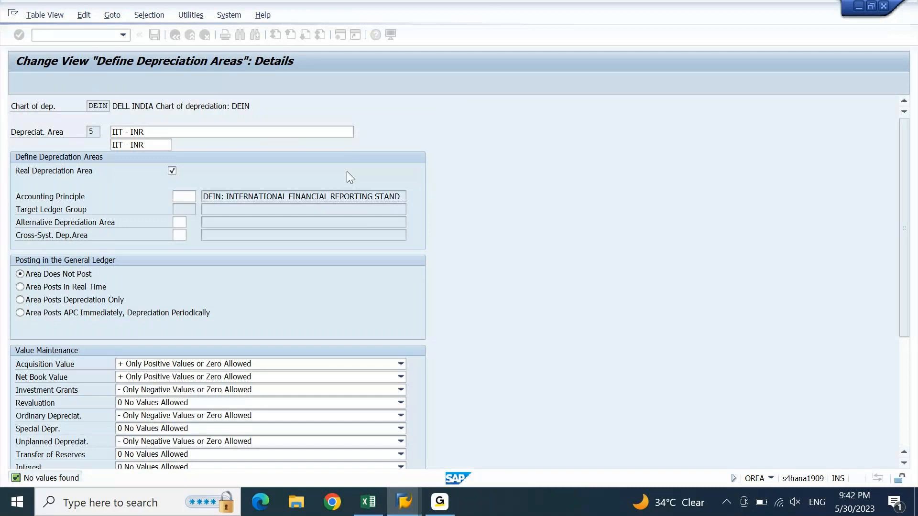
{"action": "left_click_drag", "start_coordinate": [904, 201], "coordinate": [907, 352]}
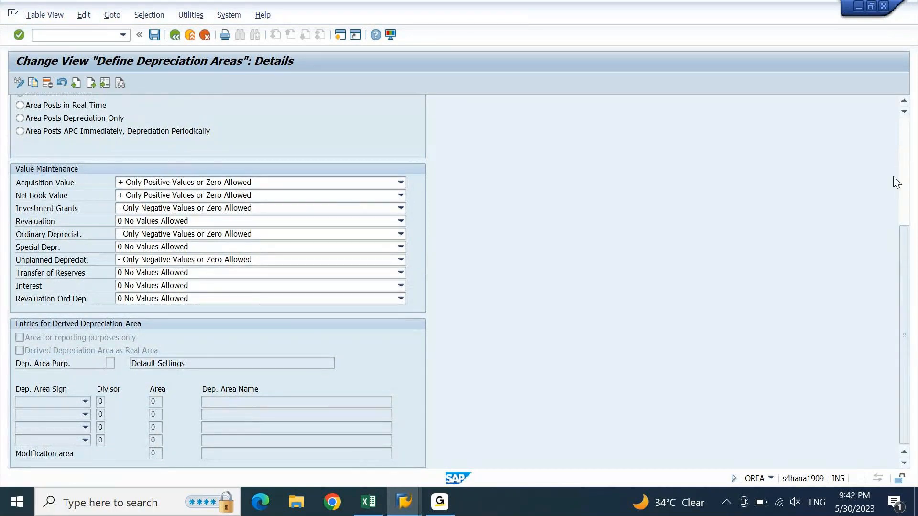
{"action": "left_click", "coordinate": [907, 188]}
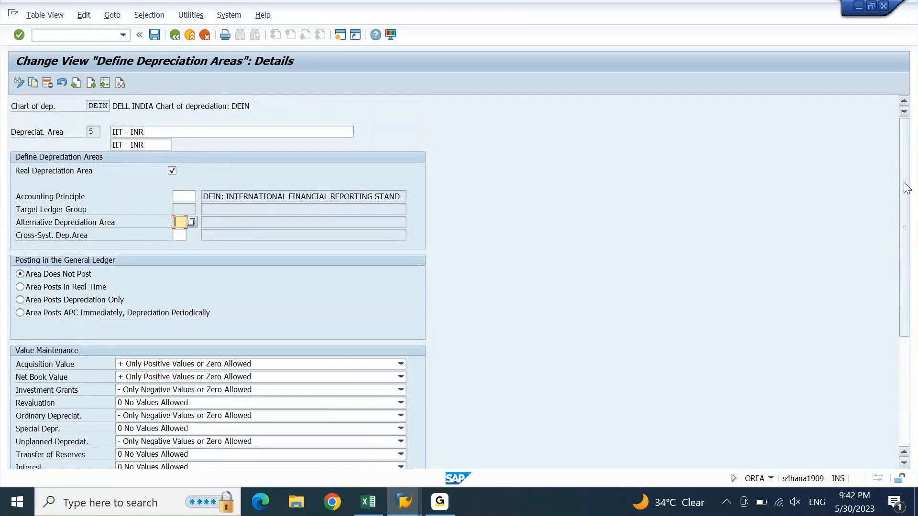
{"action": "left_click", "coordinate": [187, 236]}
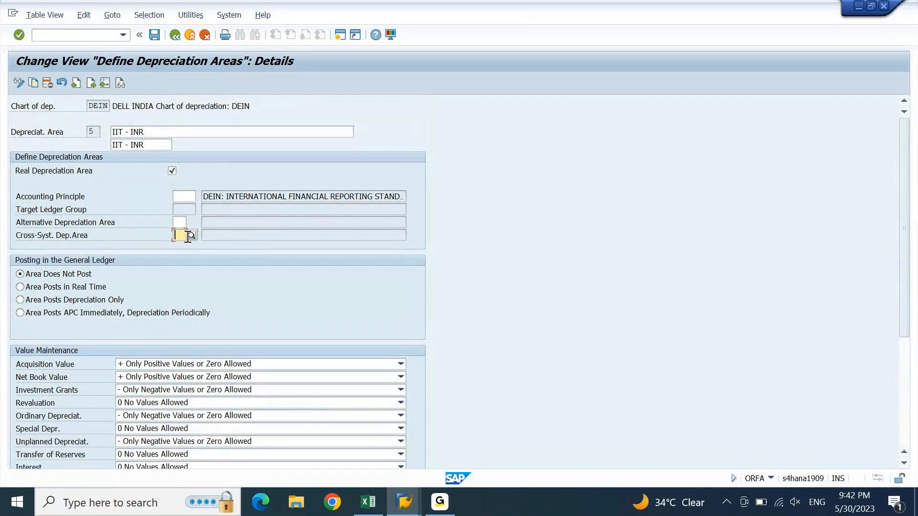
{"action": "left_click", "coordinate": [192, 236]}
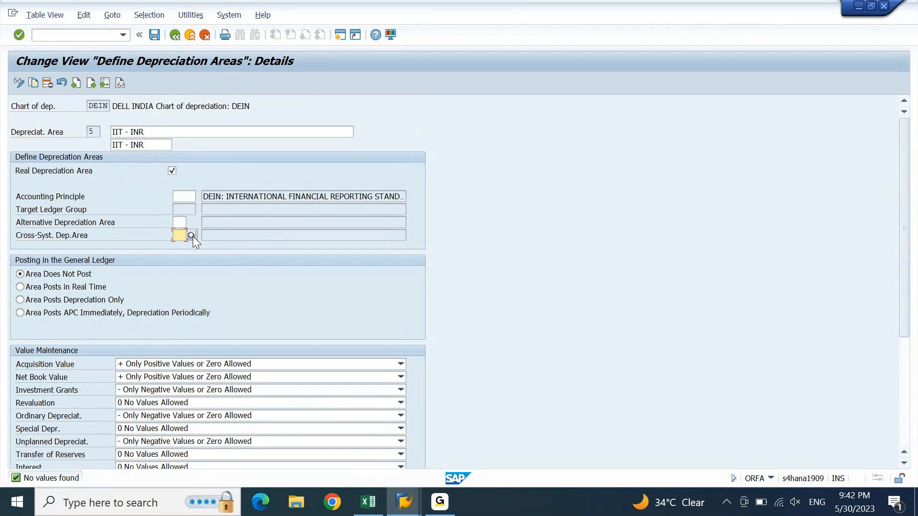
- Assign accounting principle DEIF, DEIN: International Financial Reporting Standards, to depreciation area 5
{"action": "left_click", "coordinate": [189, 206]}
{"action": "left_click", "coordinate": [194, 196]}
{"action": "left_click", "coordinate": [202, 196]}
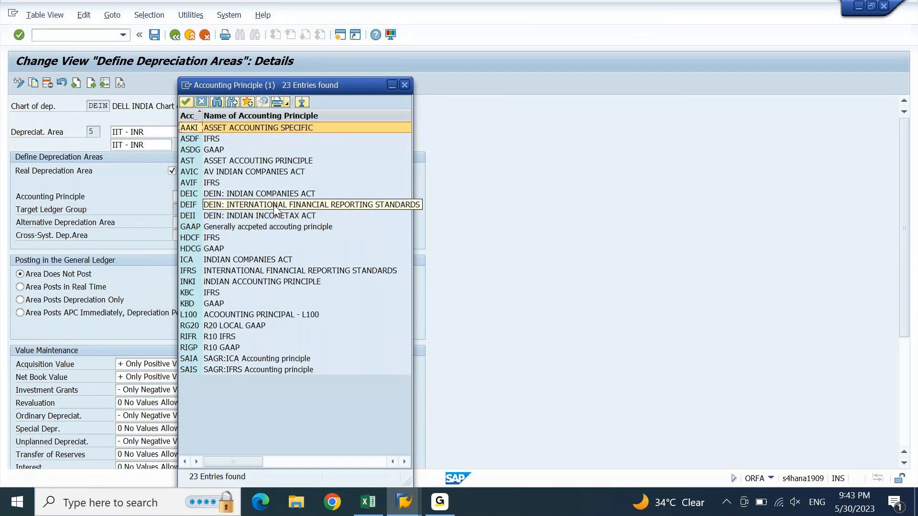
{"action": "left_click", "coordinate": [275, 206]}
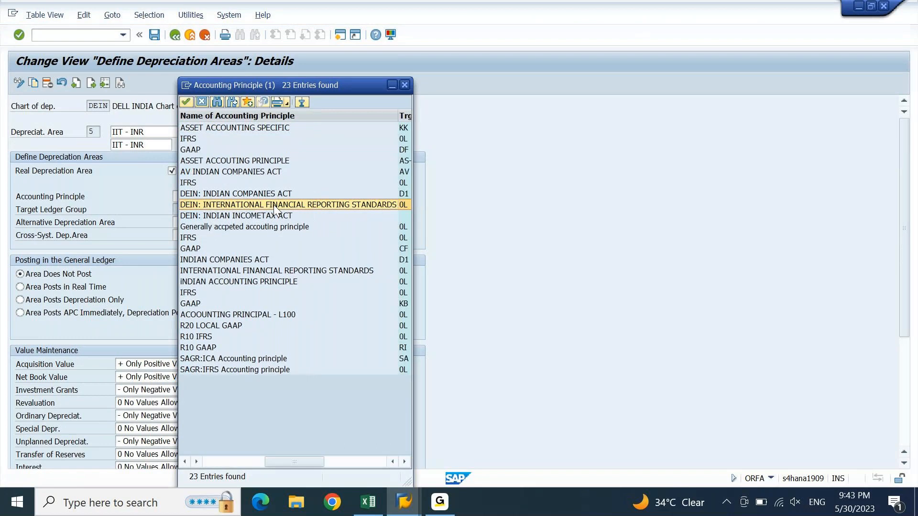
{"action": "double_click", "coordinate": [275, 206]}
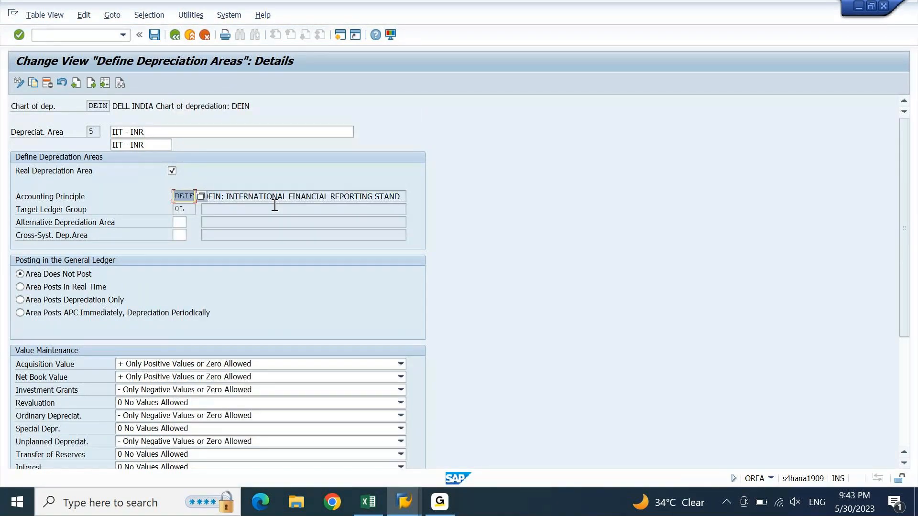
- Save depreciation area 5 with accounting principle DEIF and the posting option Area Does Not Post
{"action": "key", "text": "Return"}
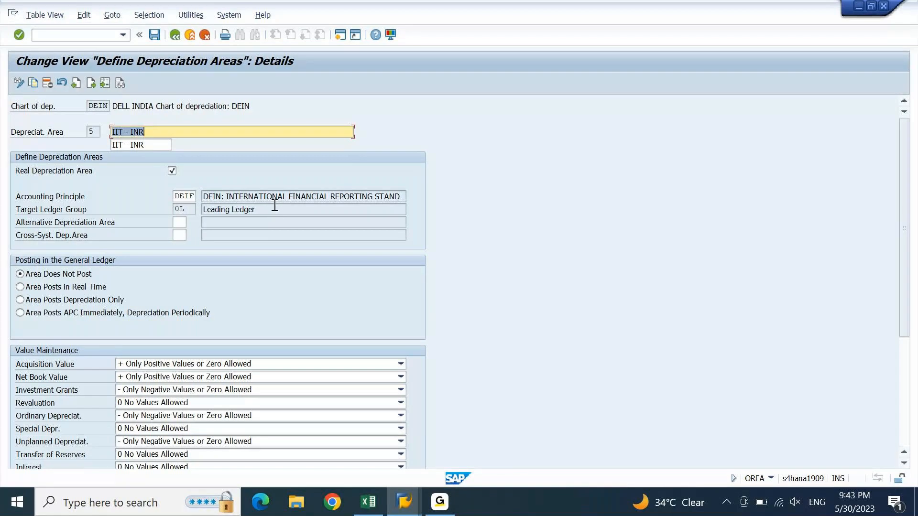
{"action": "left_click", "coordinate": [15, 280]}
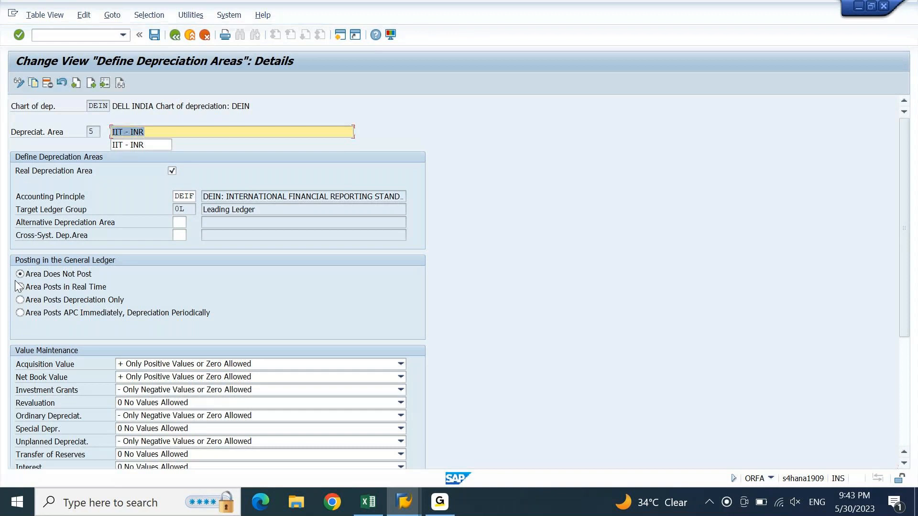
{"action": "left_click", "coordinate": [154, 36]}
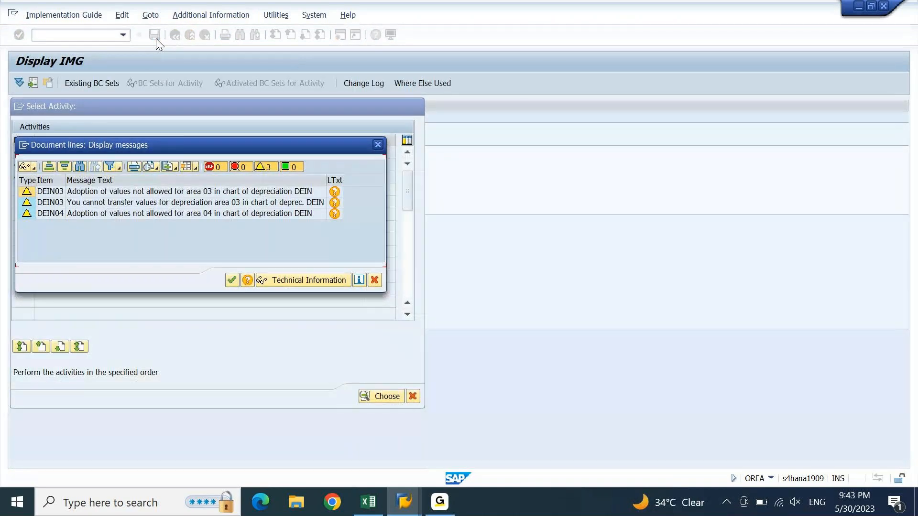
{"action": "key", "text": "Return"}
{"action": "key", "text": "Return"}
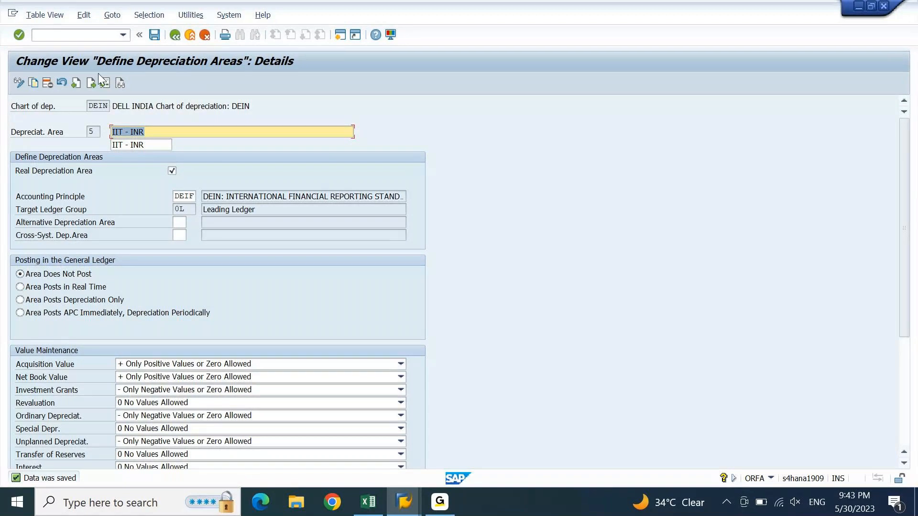
- Copy depreciation area 5 as area 6, with IIT - USD as both its name and short text
{"action": "left_click", "coordinate": [37, 84]}
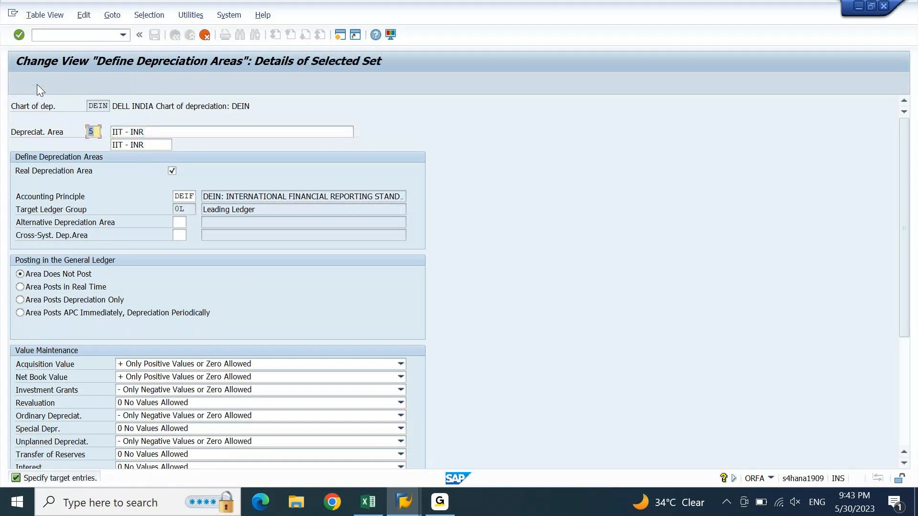
{"action": "type", "text": "6"}
{"action": "key", "text": "Tab"}
{"action": "key", "text": "ctrl+v"}
{"action": "key", "text": "Tab"}
{"action": "key", "text": "BackSpace"}
{"action": "key", "text": "ctrl+v"}
{"action": "key", "text": "Tab"}
{"action": "key", "text": "Return"}
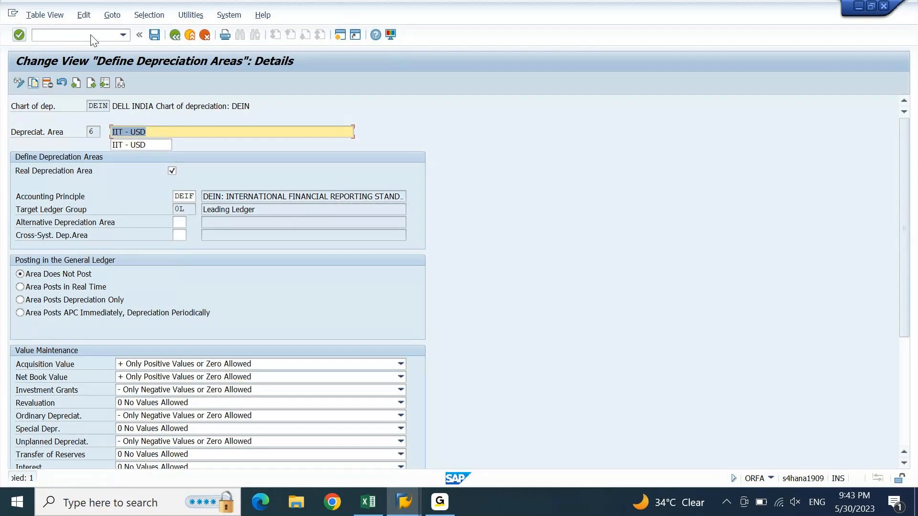
- Save depreciation area 6 and return to the overview of depreciation areas
{"action": "left_click", "coordinate": [155, 40]}
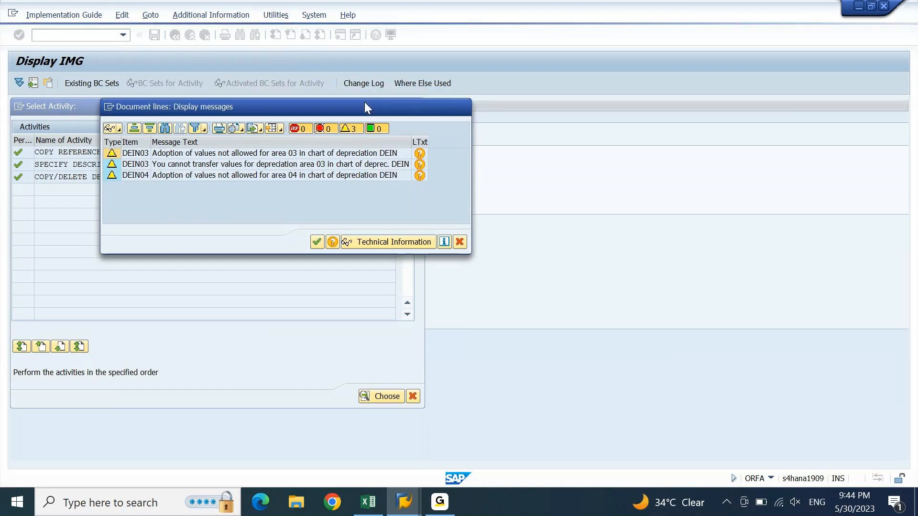
{"action": "left_click_drag", "start_coordinate": [364, 102], "coordinate": [383, 139]}
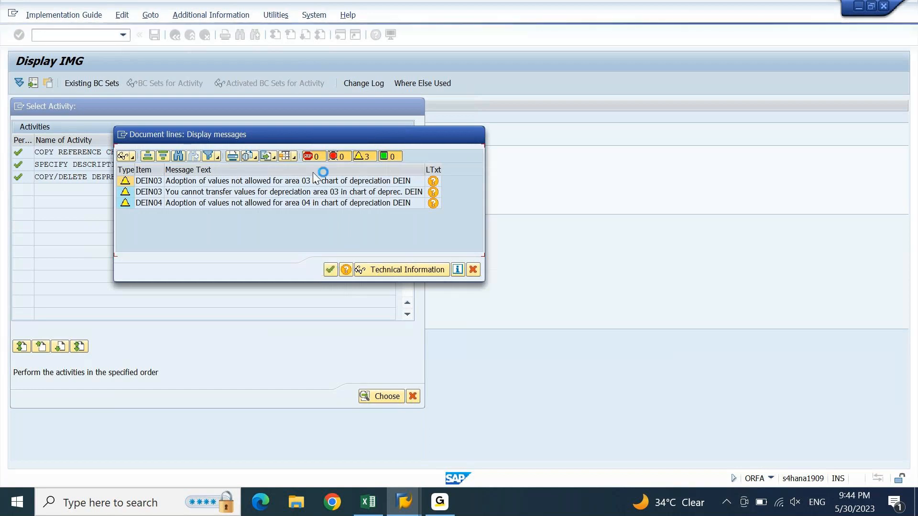
{"action": "left_click_drag", "start_coordinate": [327, 138], "coordinate": [386, 160]}
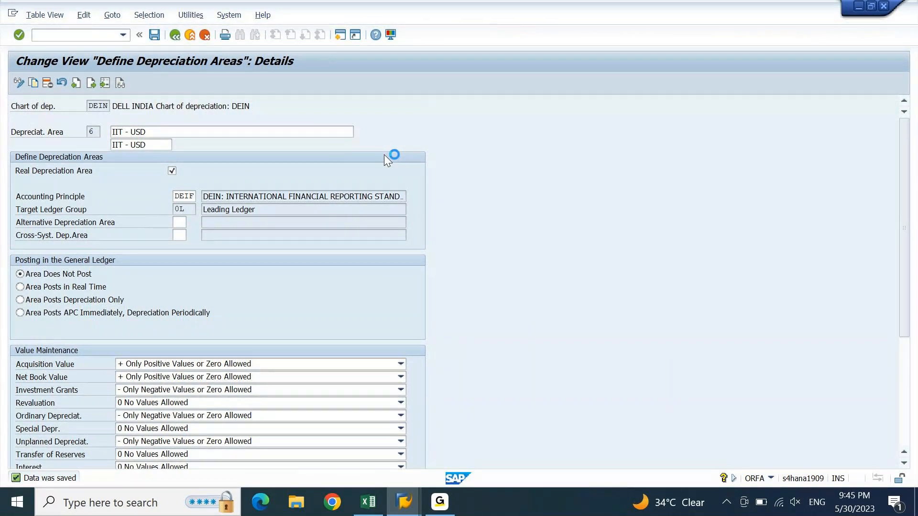
{"action": "mouse_move", "coordinate": [404, 502]}
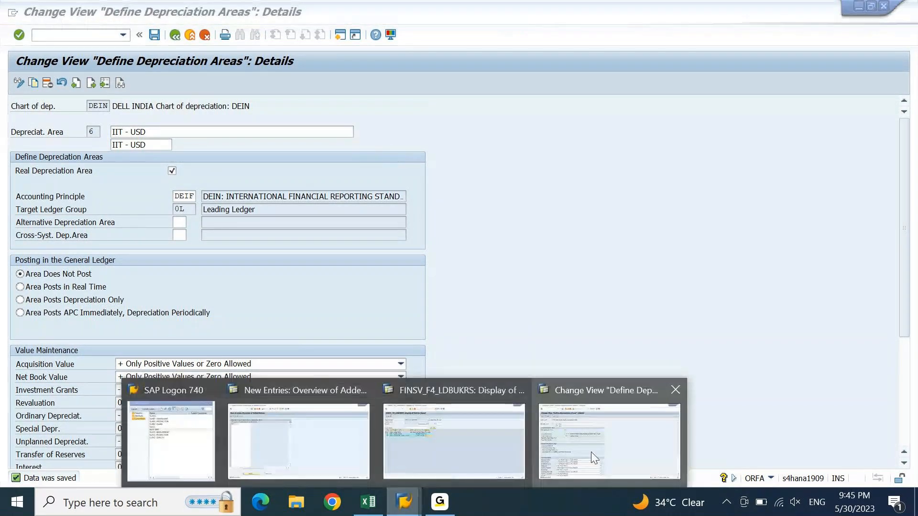
{"action": "left_click", "coordinate": [591, 452]}
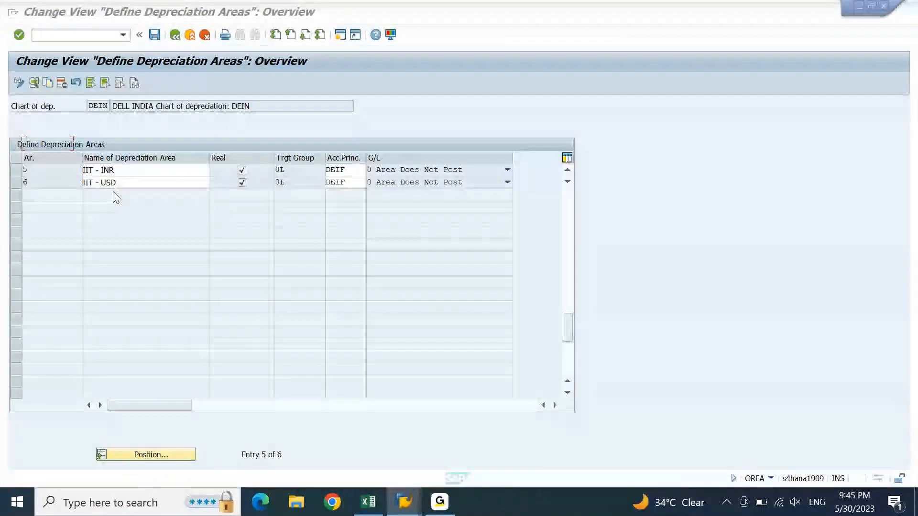
- Change the accounting principle of areas 5 and 6 to DEIC and save the depreciation areas
{"action": "left_click", "coordinate": [355, 170]}
{"action": "key", "text": "BackSpace"}
{"action": "type", "text": "C"}
{"action": "key", "text": "Down"}
{"action": "key", "text": "BackSpace"}
{"action": "type", "text": "C"}
{"action": "key", "text": "Return"}
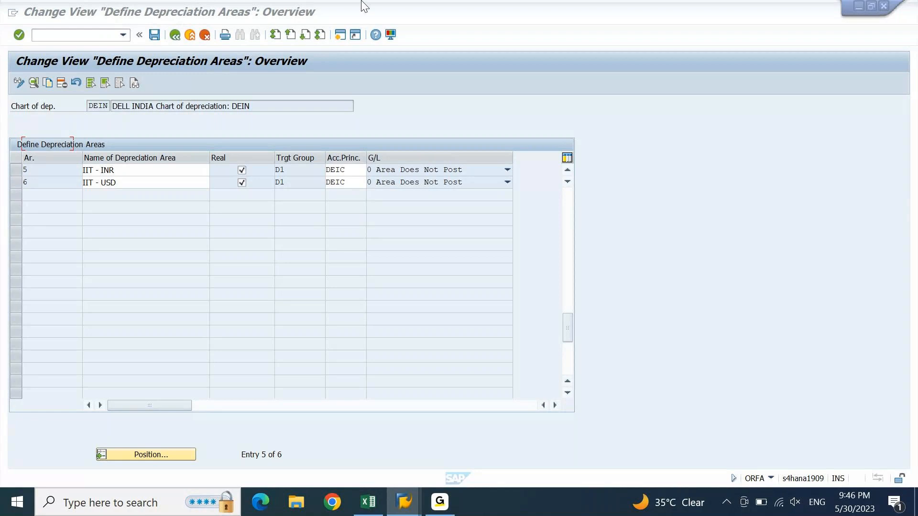
{"action": "mouse_move", "coordinate": [382, 12]}
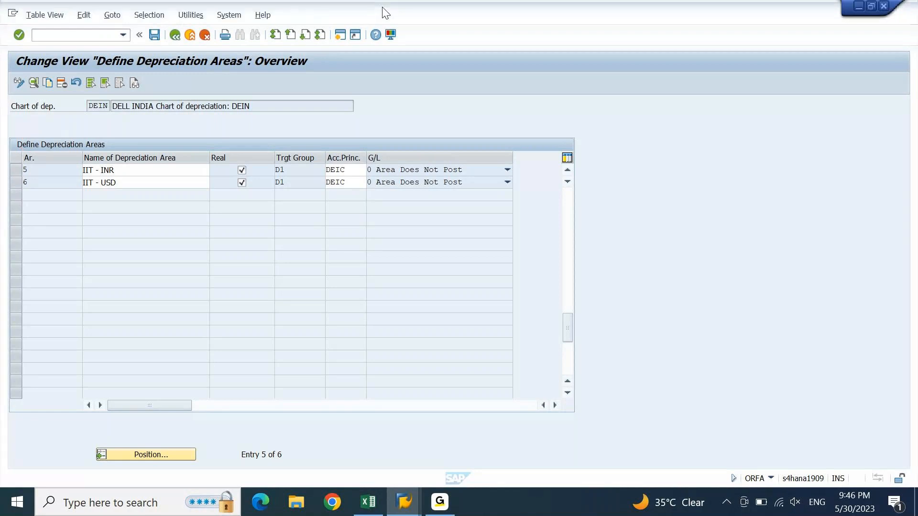
{"action": "left_click", "coordinate": [174, 15]}
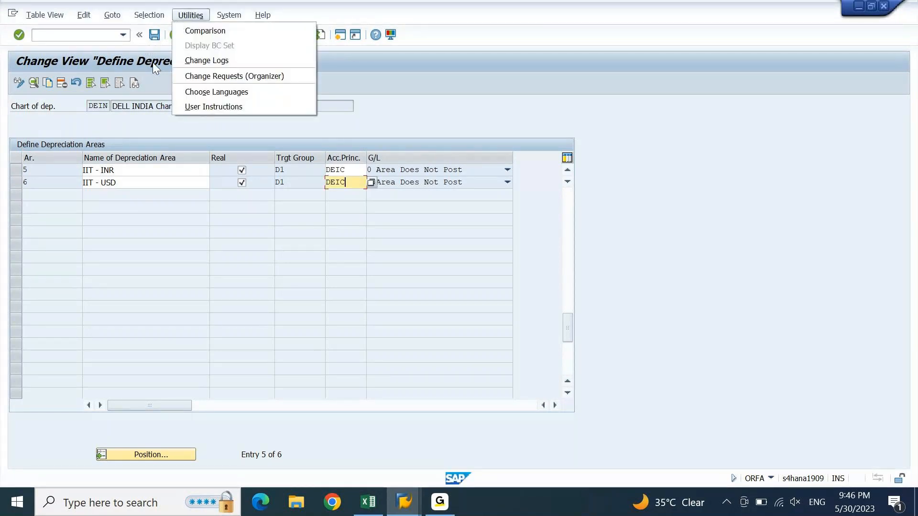
{"action": "left_click", "coordinate": [91, 123]}
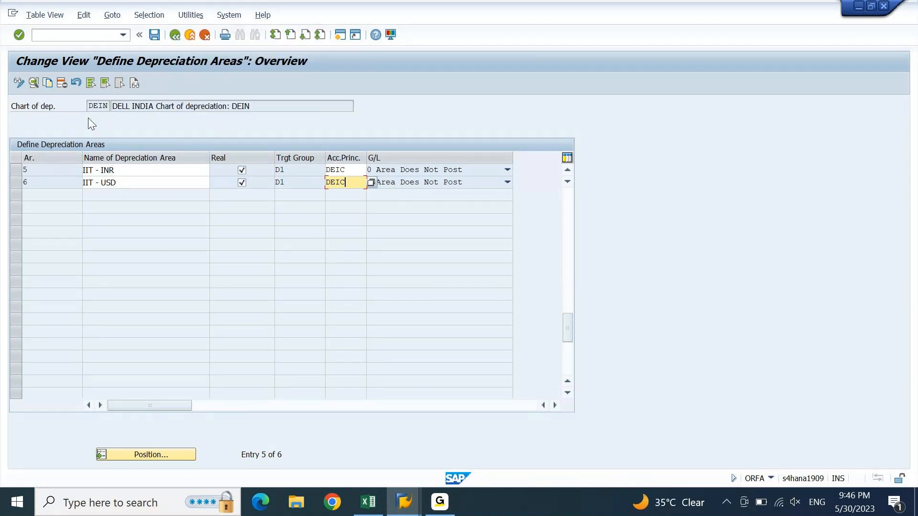
{"action": "left_click", "coordinate": [154, 35]}
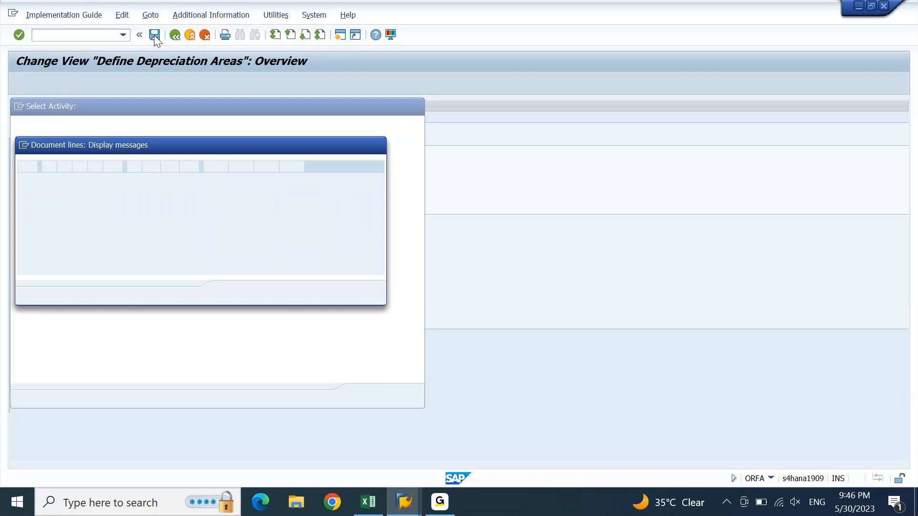
{"action": "key", "text": "Return"}
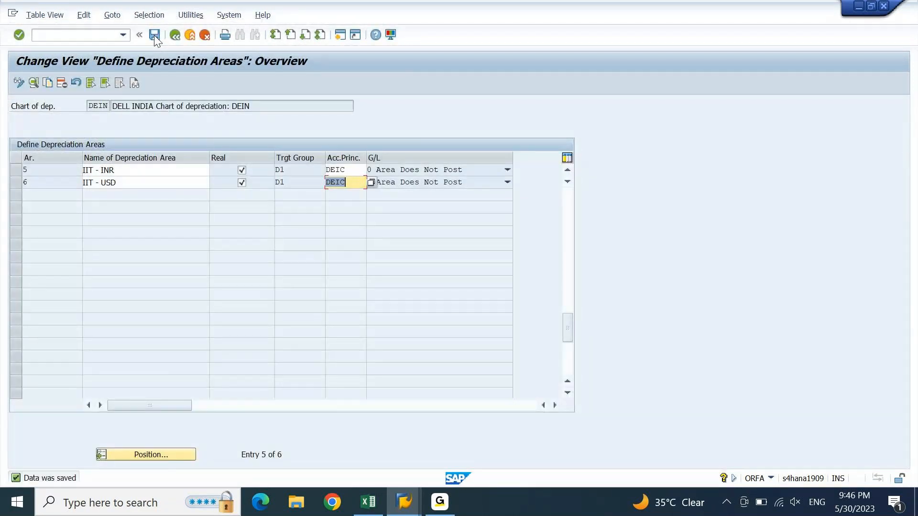
- Reopen the Copy/Delete Depreciation Areas activity for chart of depreciation DEIN
{"action": "key", "text": "F3"}
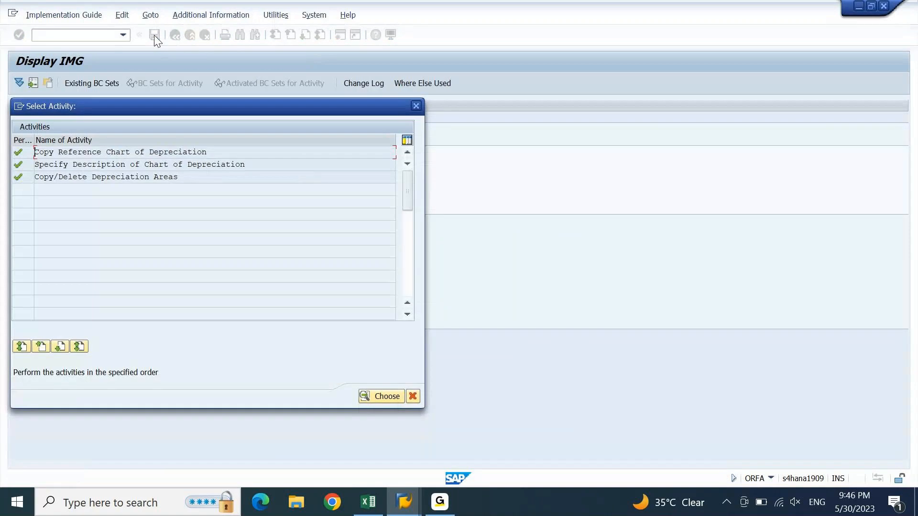
{"action": "double_click", "coordinate": [140, 177]}
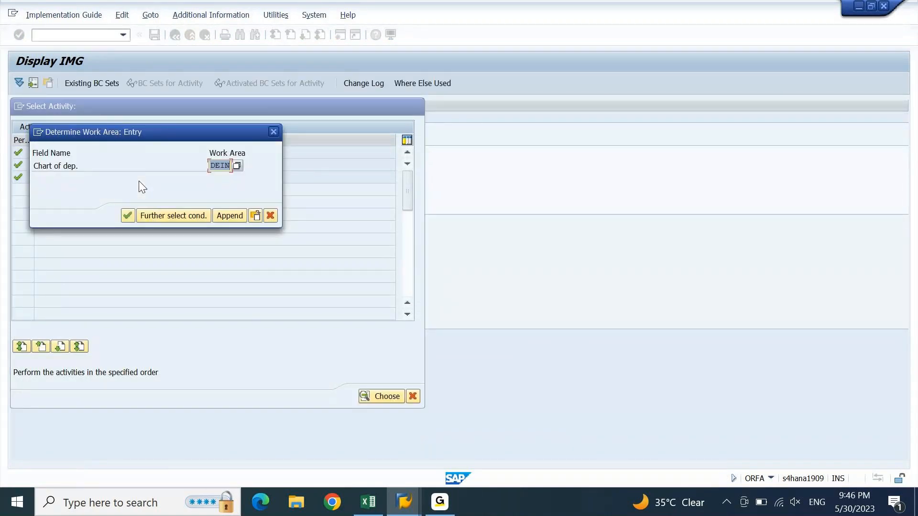
{"action": "key", "text": "Return"}
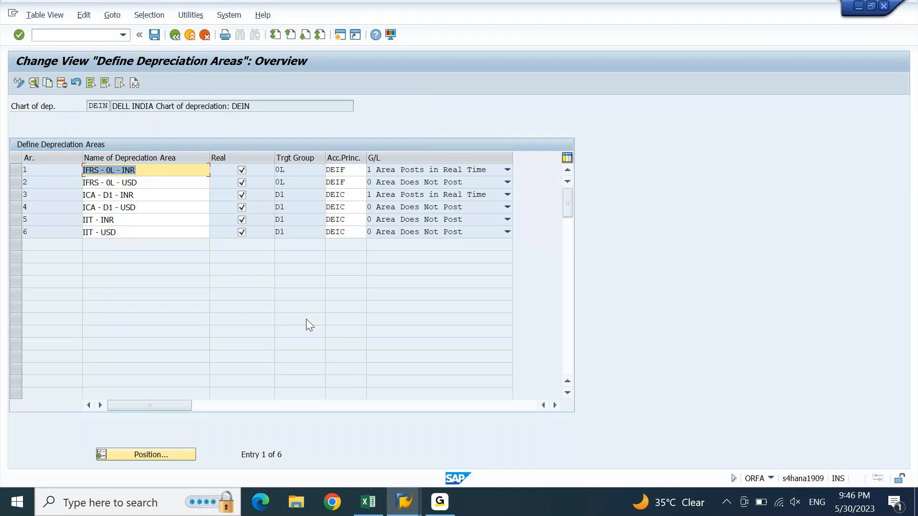
- Review the non-posting depreciation areas 2, 4, 5 and 6 of chart DEIN in the overview and save again
{"action": "left_click", "coordinate": [13, 181]}
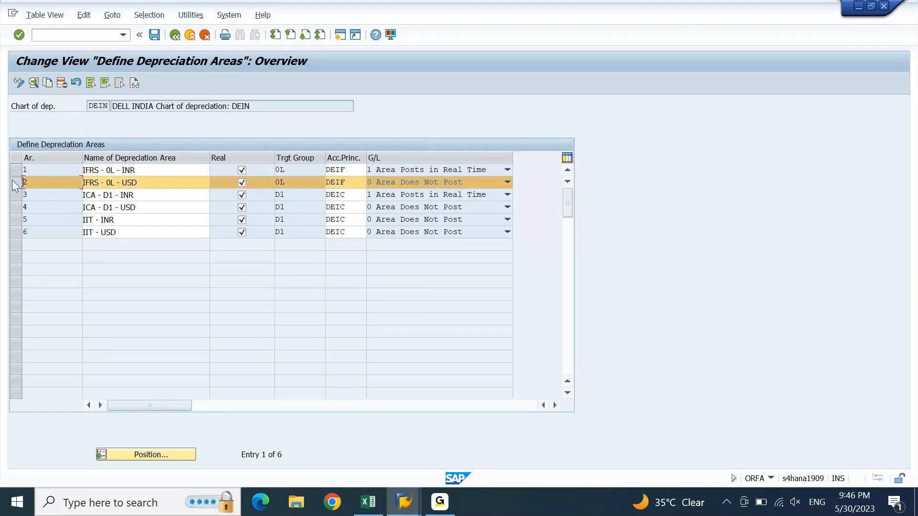
{"action": "left_click", "coordinate": [17, 210]}
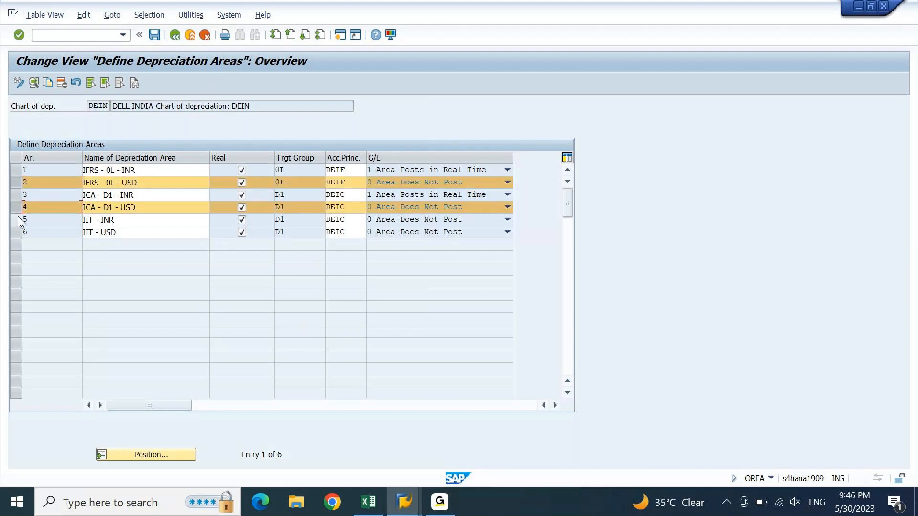
{"action": "left_click", "coordinate": [18, 221]}
{"action": "left_click", "coordinate": [18, 233]}
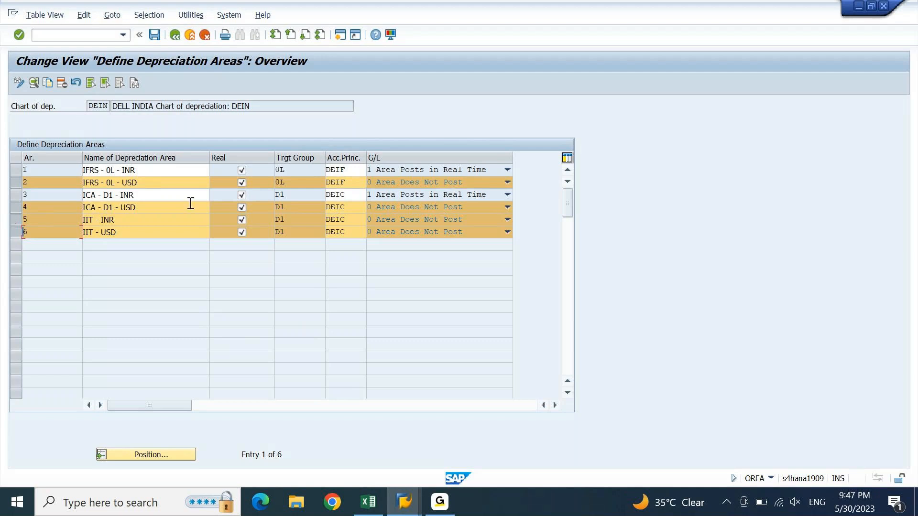
{"action": "left_click", "coordinate": [17, 204]}
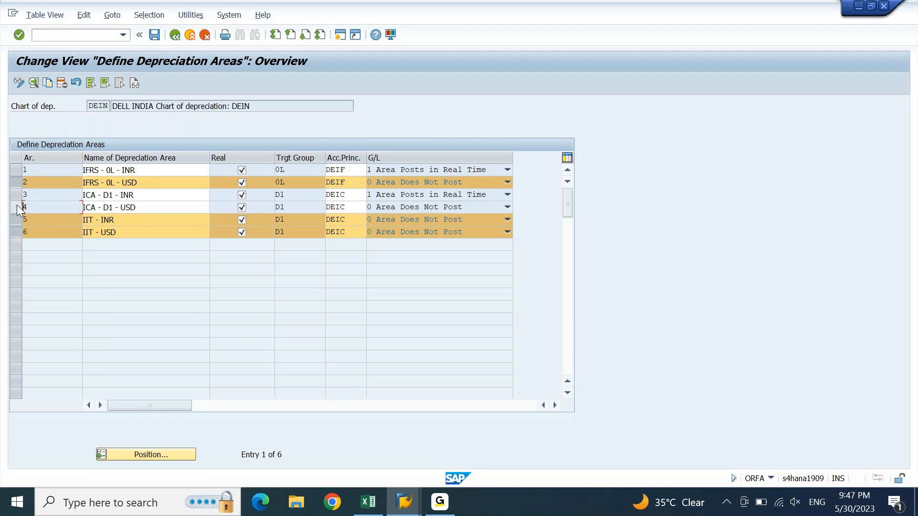
{"action": "left_click", "coordinate": [18, 180]}
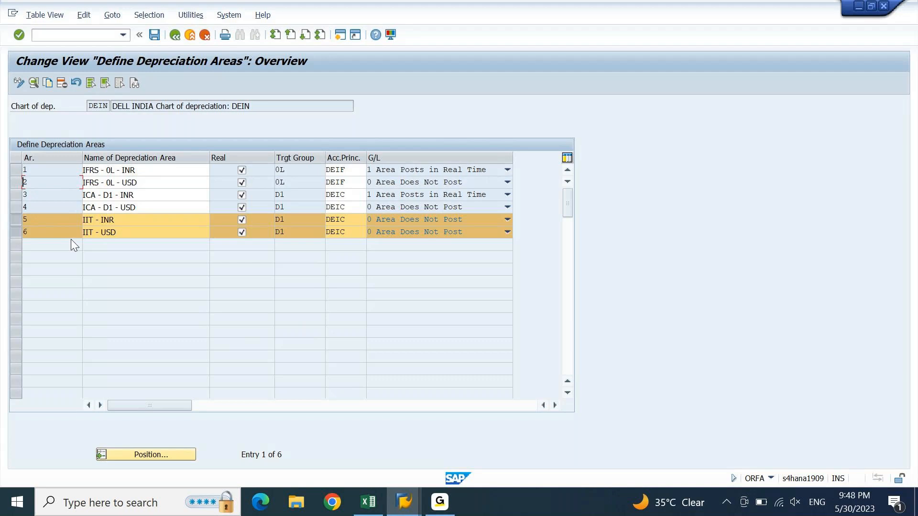
{"action": "left_click", "coordinate": [14, 221]}
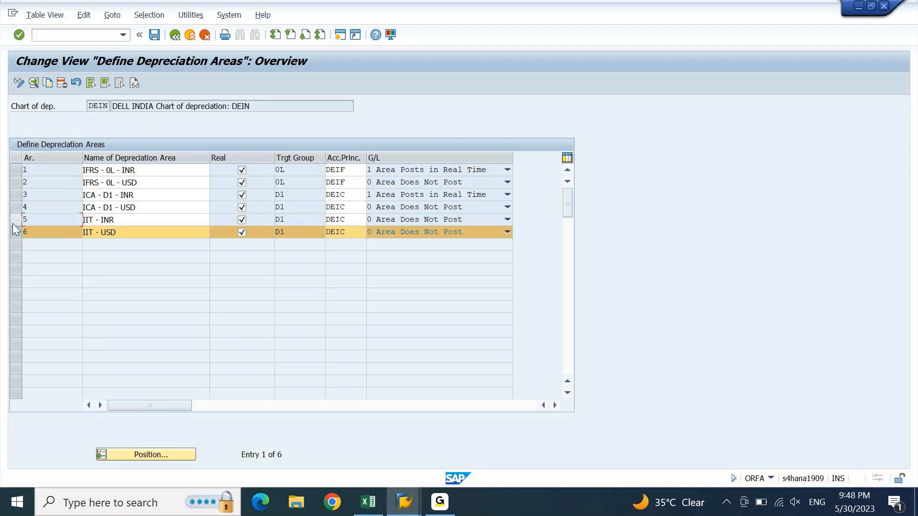
{"action": "left_click", "coordinate": [15, 232]}
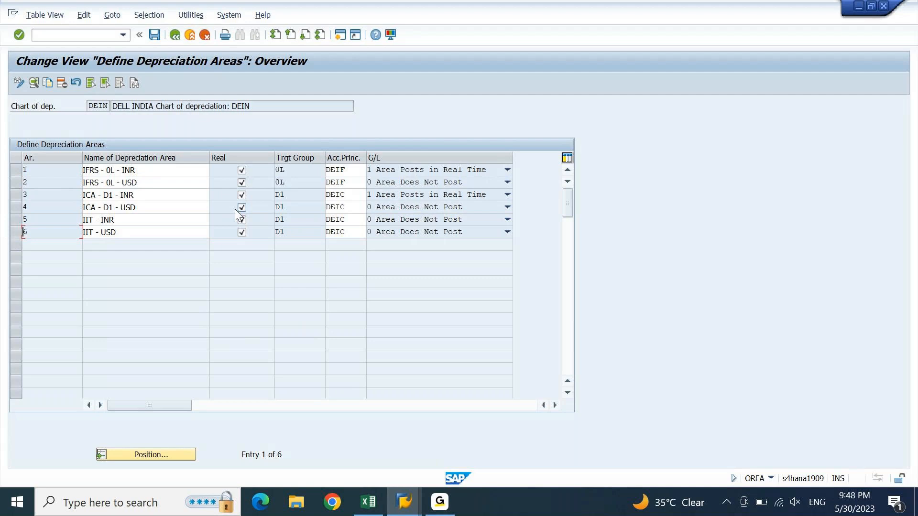
{"action": "left_click", "coordinate": [157, 38]}
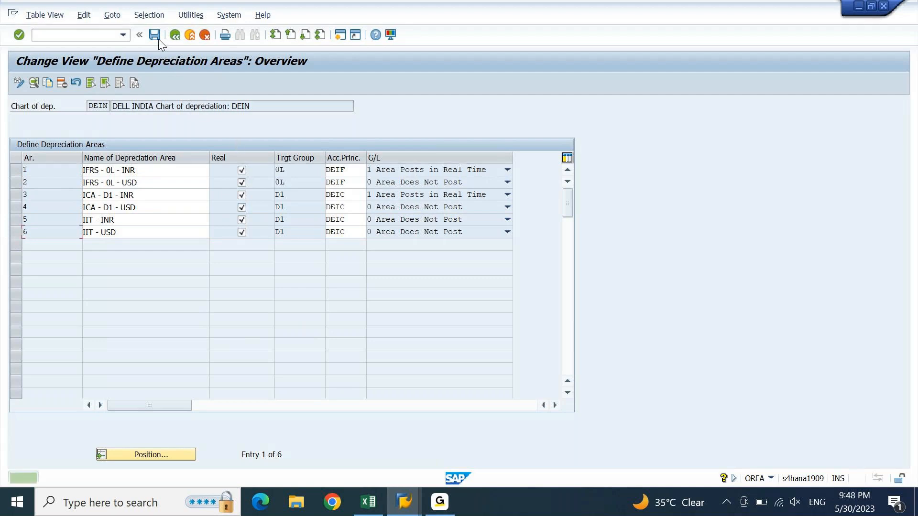